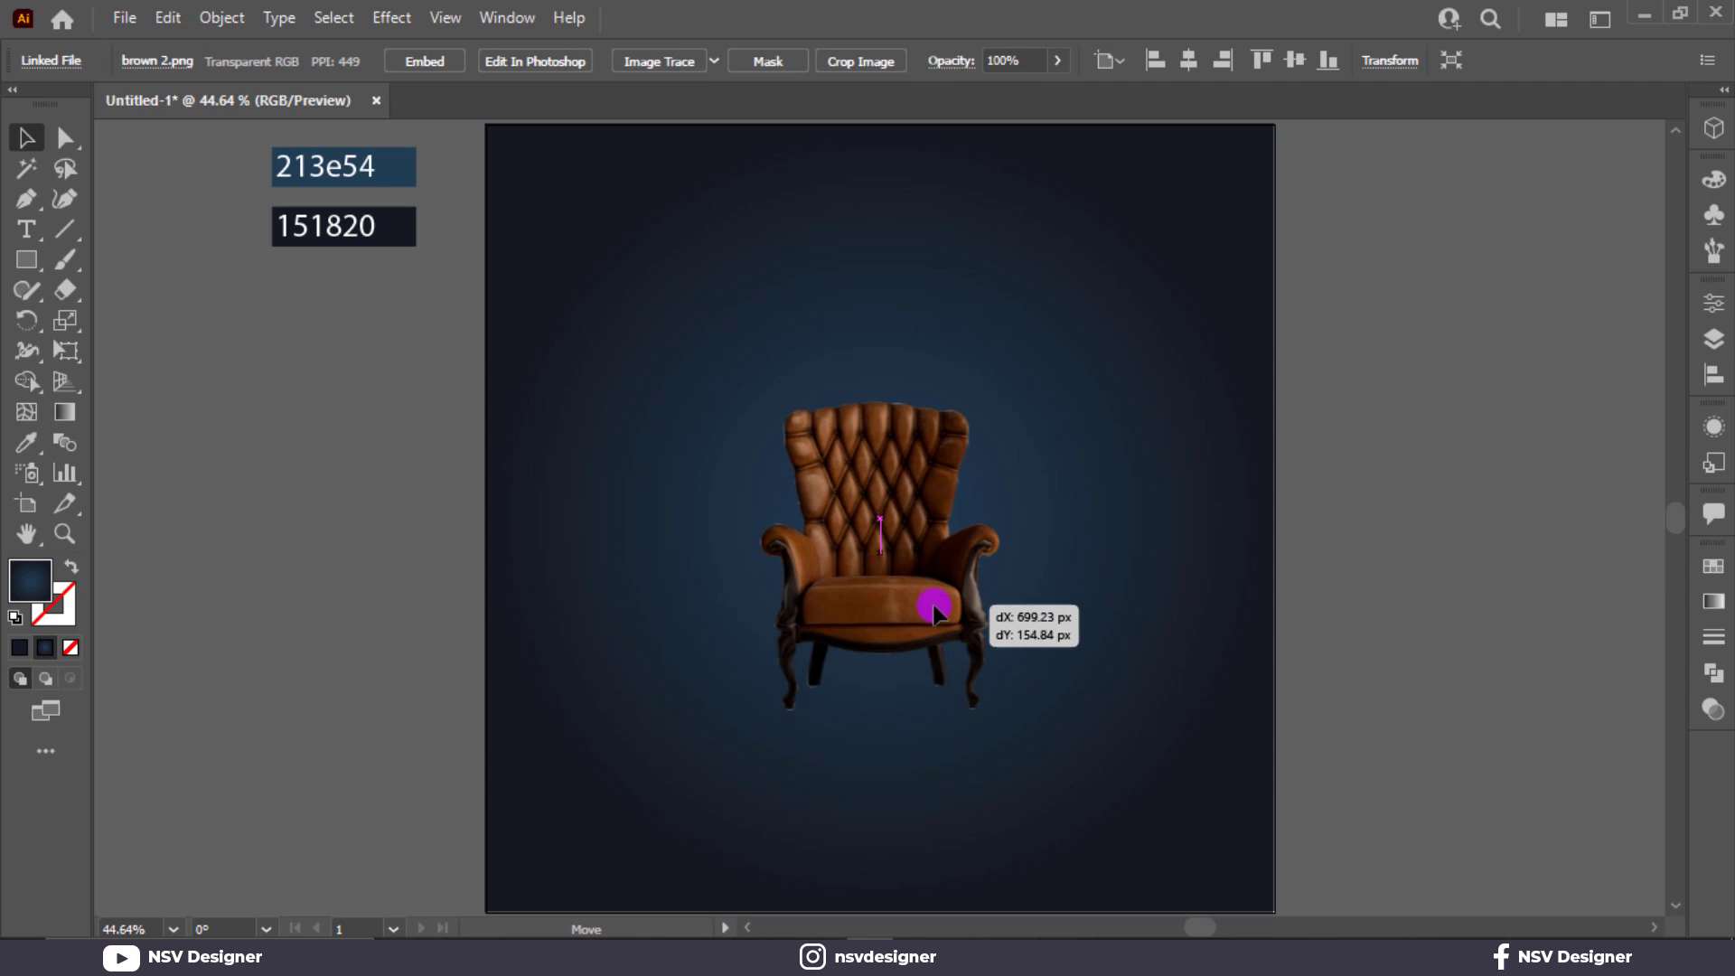
Enlarge the chair image, align it to the vertical centre of the artboard, and move it slightly downward.
{"action": "left_click_drag", "start_coordinate": [1007, 720], "coordinate": [1050, 772]}
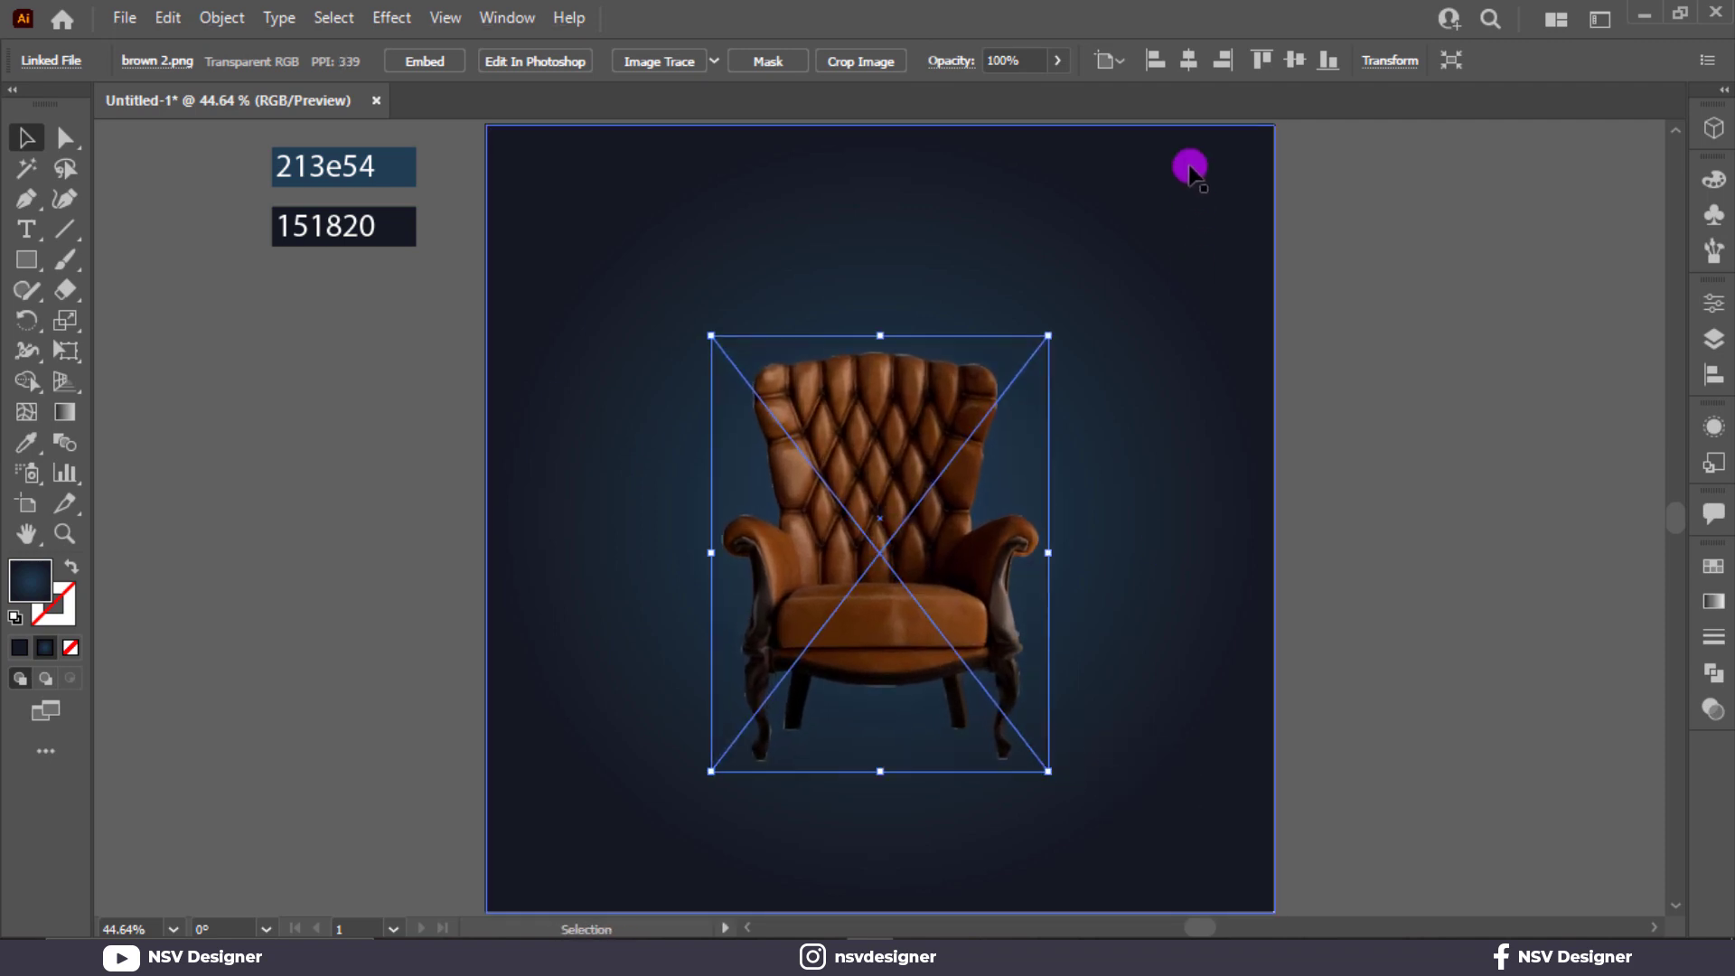
{"action": "left_click", "coordinate": [1290, 68]}
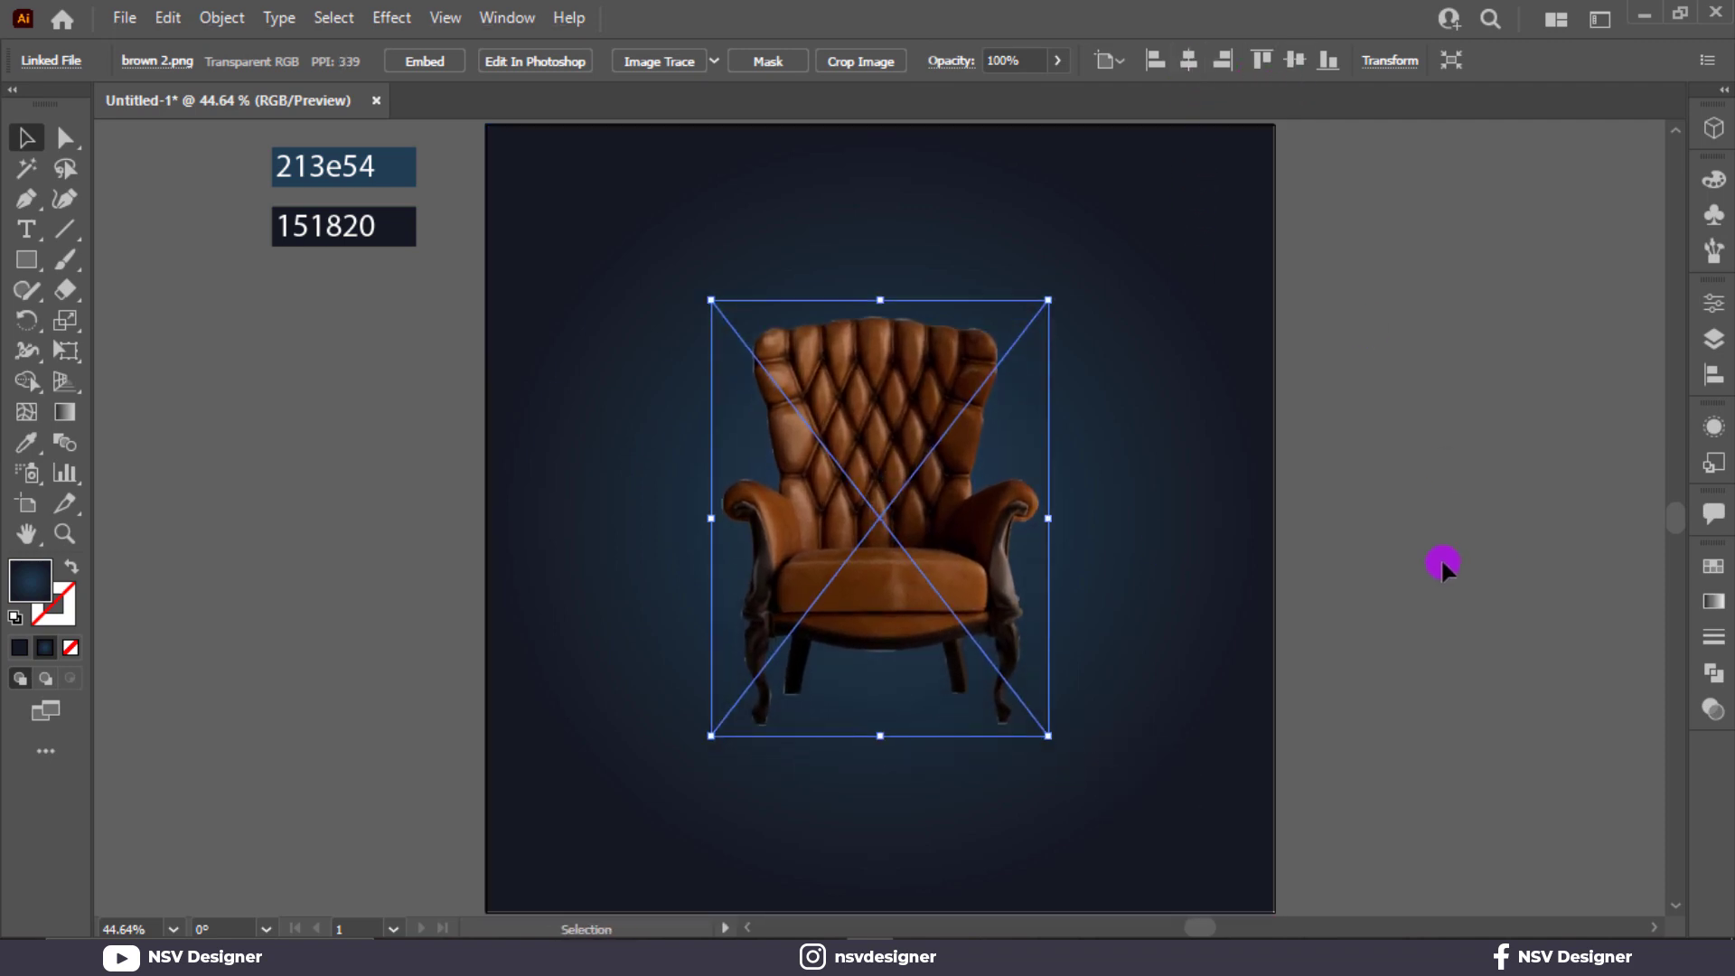
{"action": "left_click", "coordinate": [1441, 562]}
{"action": "left_click_drag", "start_coordinate": [965, 637], "coordinate": [969, 670]}
{"action": "left_click", "coordinate": [1335, 670]}
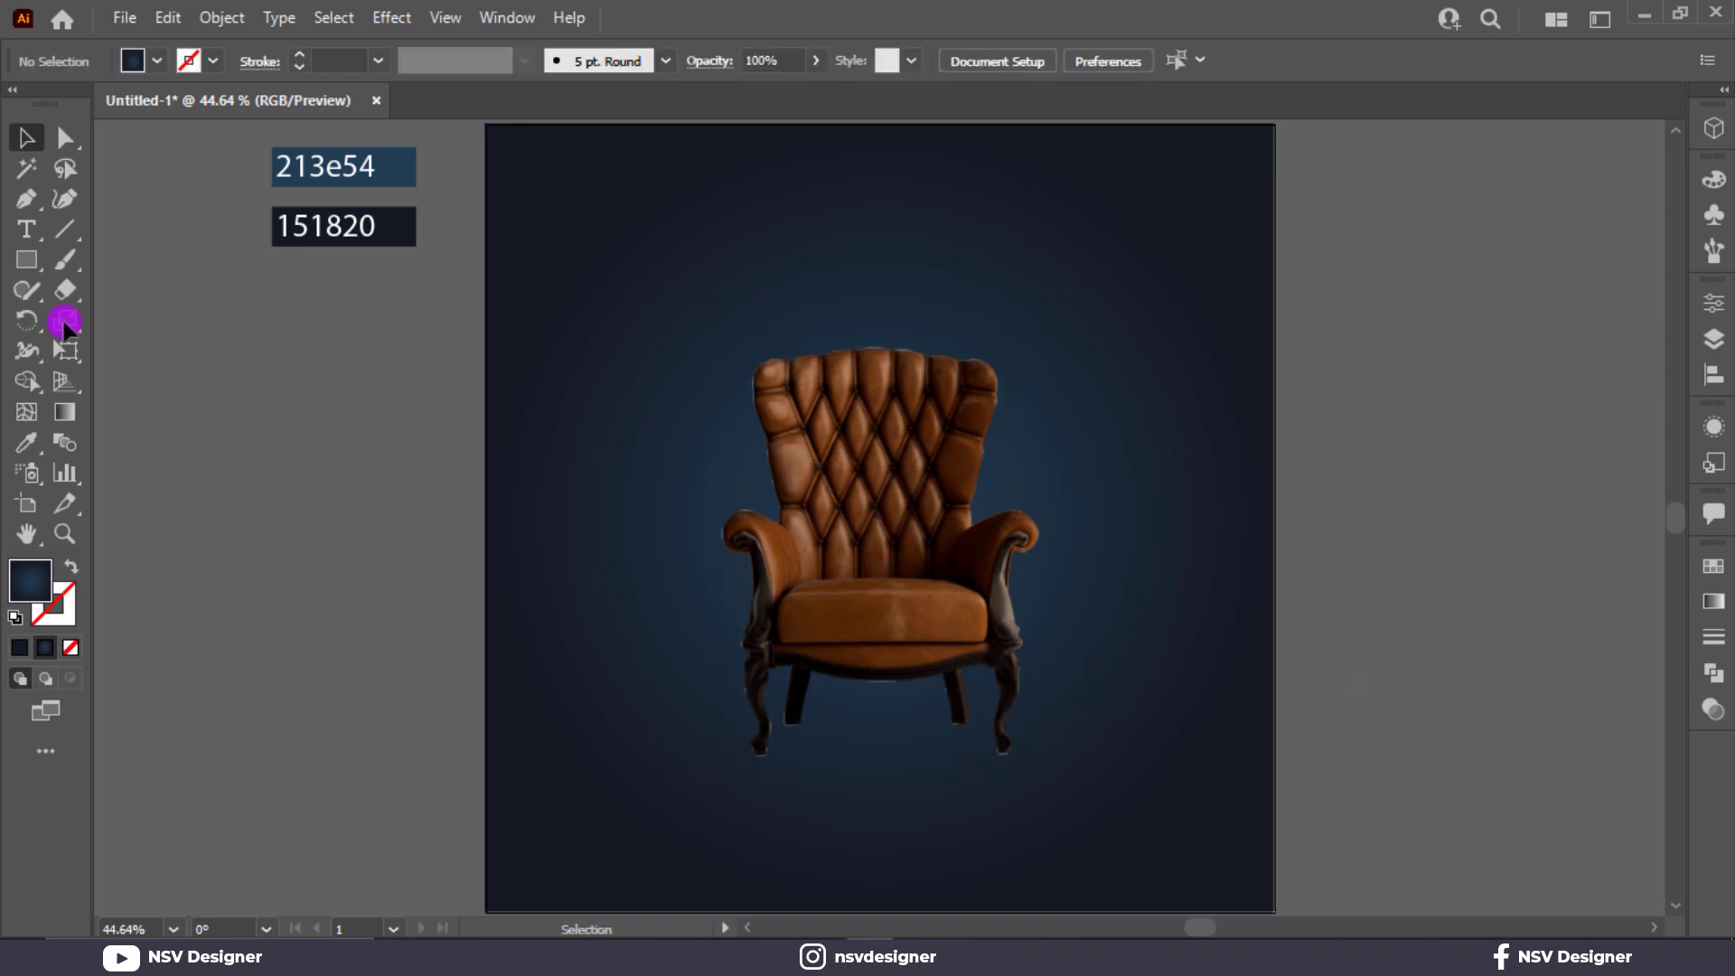
Draw a closed trapezoid with the Pen tool on the floor under the chair, its corners near the four chair feet.
{"action": "left_click", "coordinate": [20, 268]}
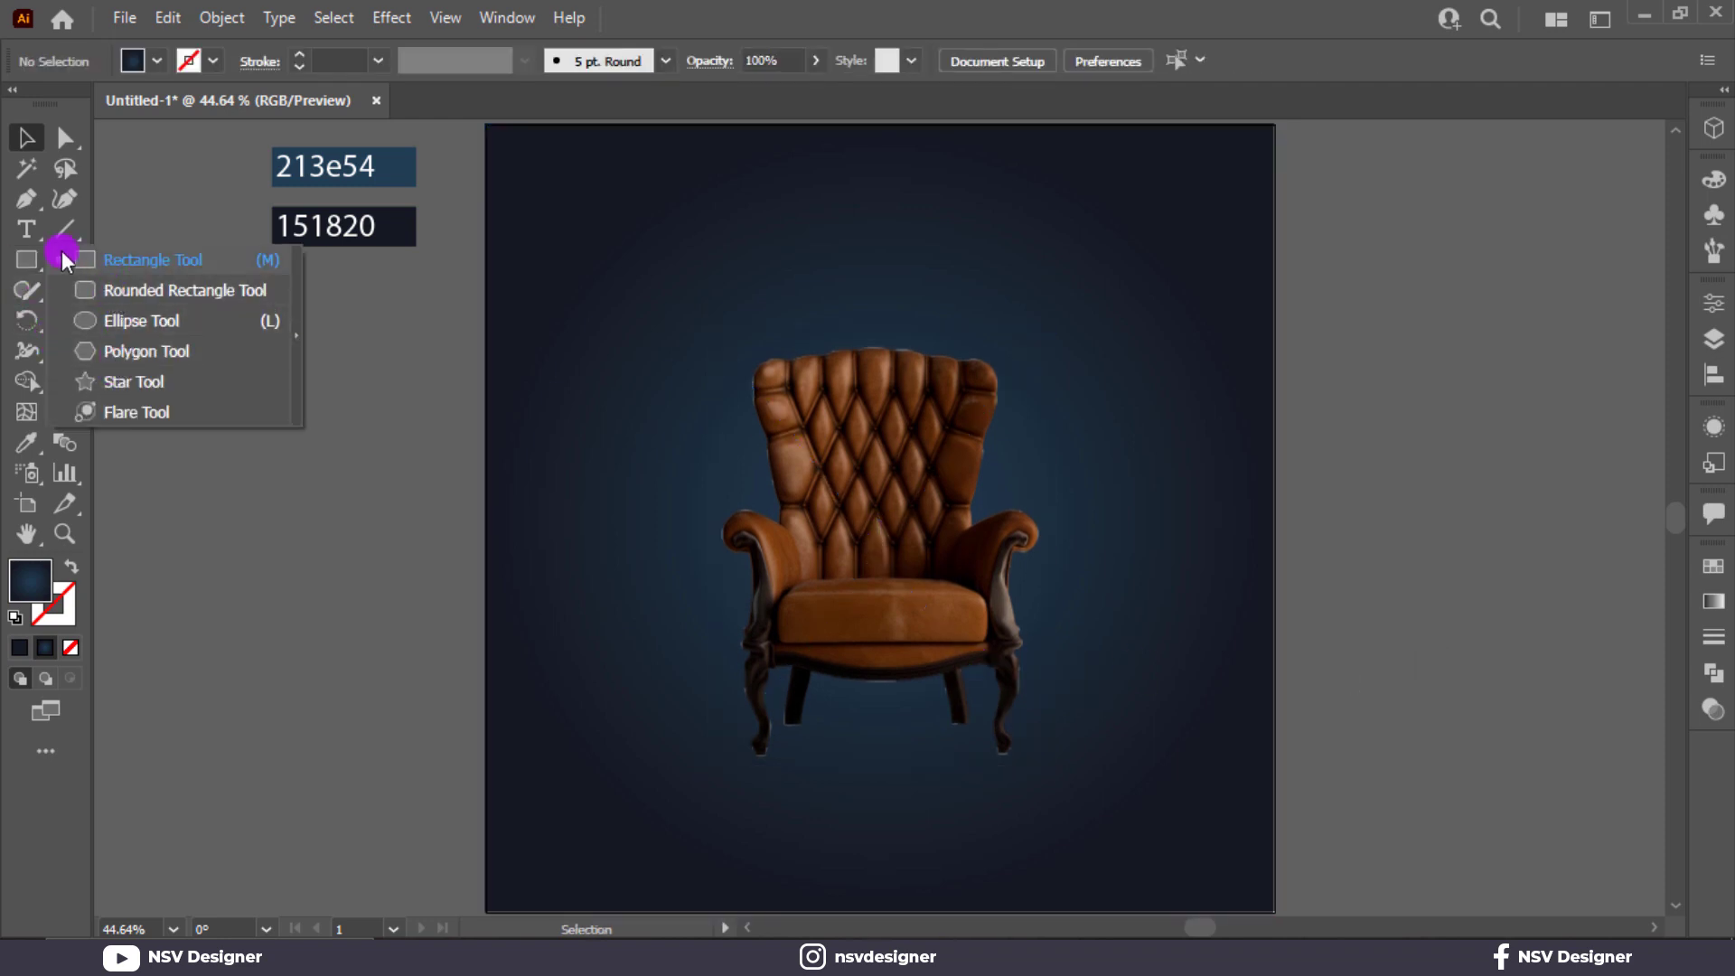
{"action": "left_click", "coordinate": [30, 207]}
{"action": "scroll", "coordinate": [785, 797], "scroll_direction": "up", "scroll_amount": 3}
{"action": "scroll", "coordinate": [798, 800], "scroll_direction": "down", "scroll_amount": 3}
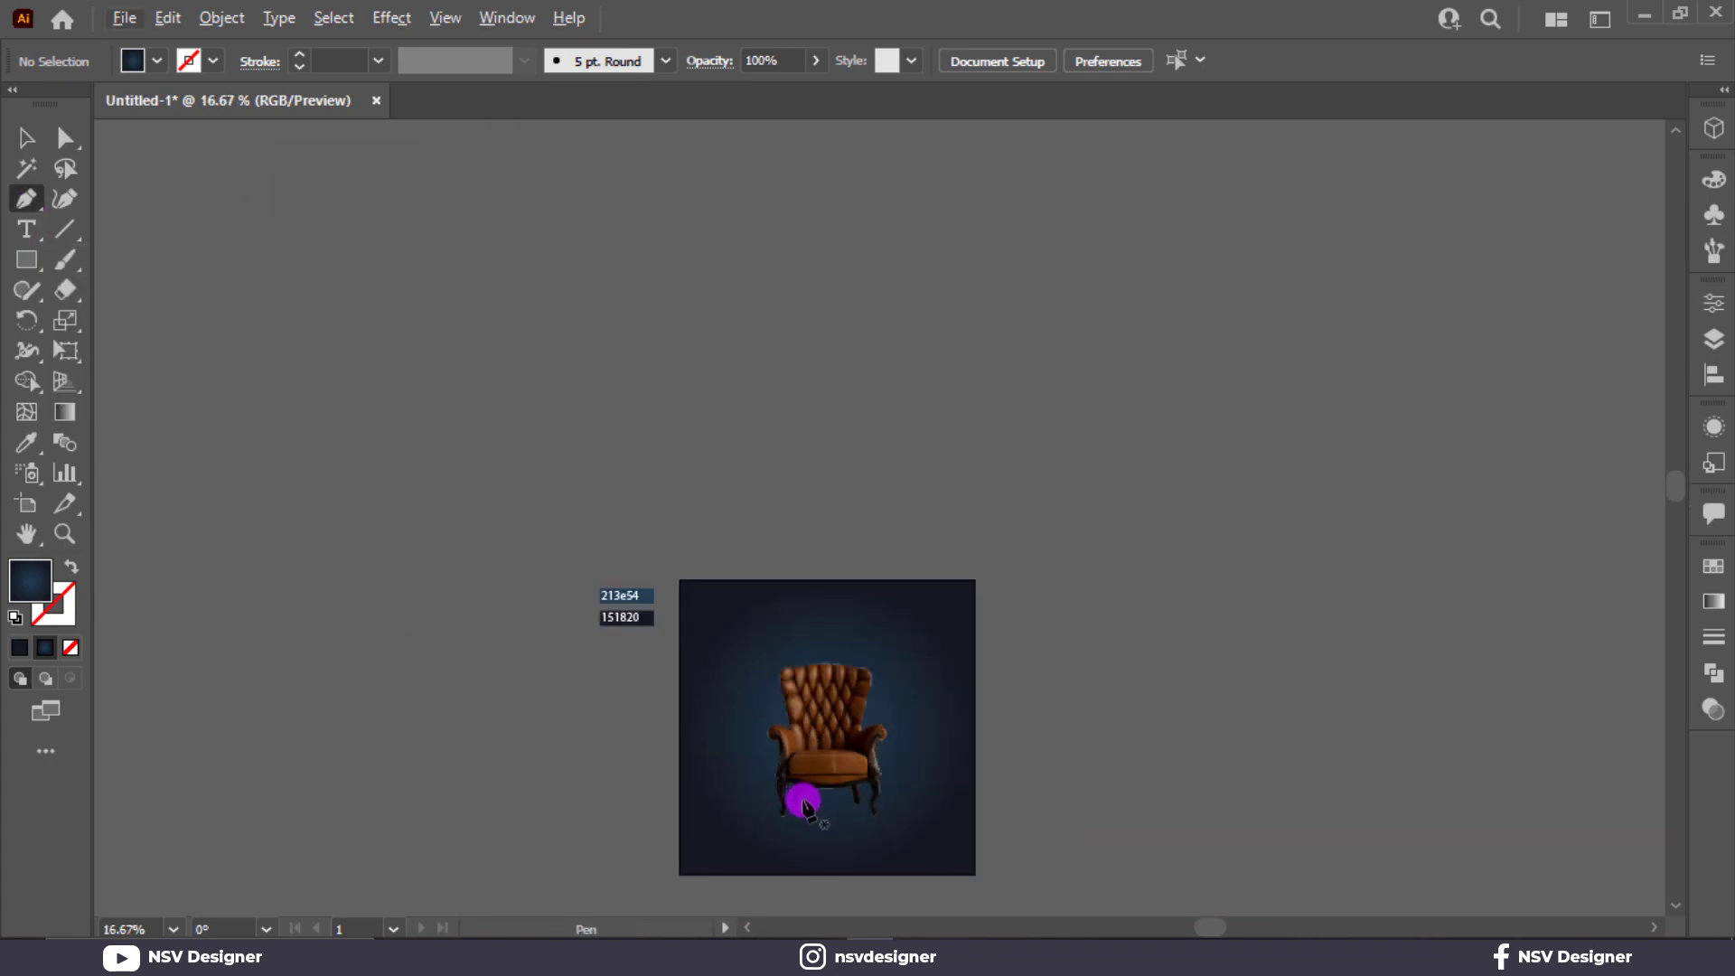
{"action": "scroll", "coordinate": [810, 802], "scroll_direction": "up", "scroll_amount": 4}
{"action": "scroll", "coordinate": [814, 804], "scroll_direction": "down", "scroll_amount": 2}
{"action": "scroll", "coordinate": [810, 814], "scroll_direction": "up", "scroll_amount": 10}
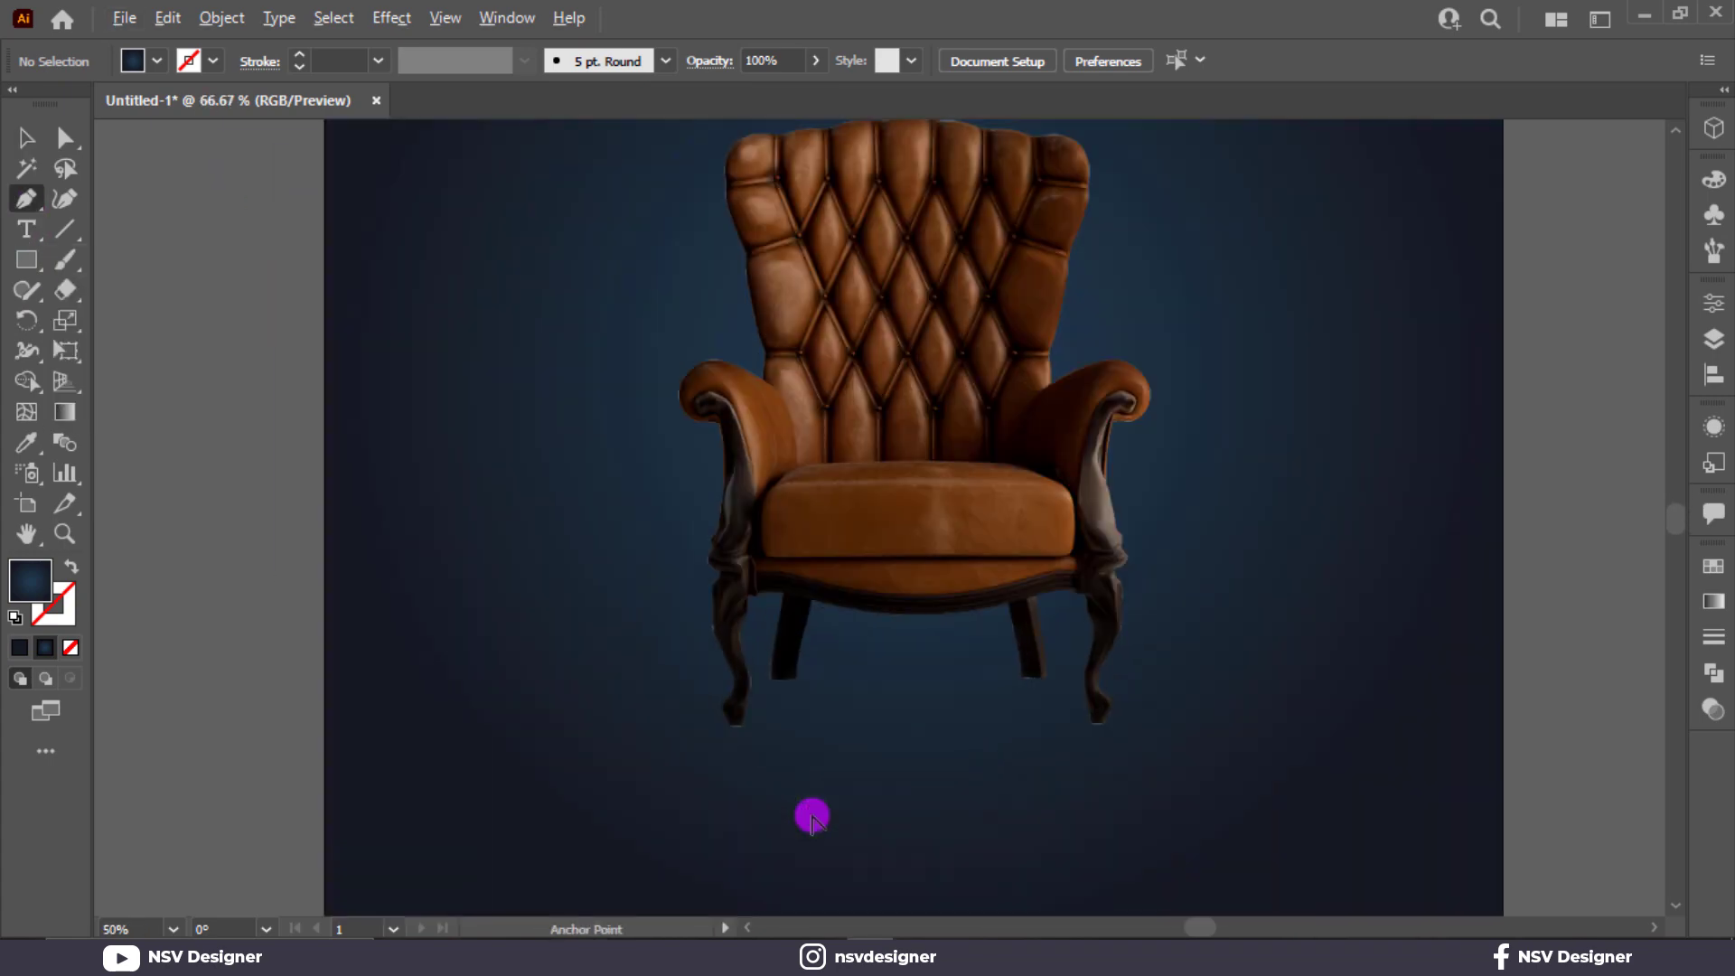
{"action": "scroll", "coordinate": [774, 573], "scroll_direction": "up", "scroll_amount": 5}
{"action": "scroll", "coordinate": [831, 741], "scroll_direction": "down", "scroll_amount": 4}
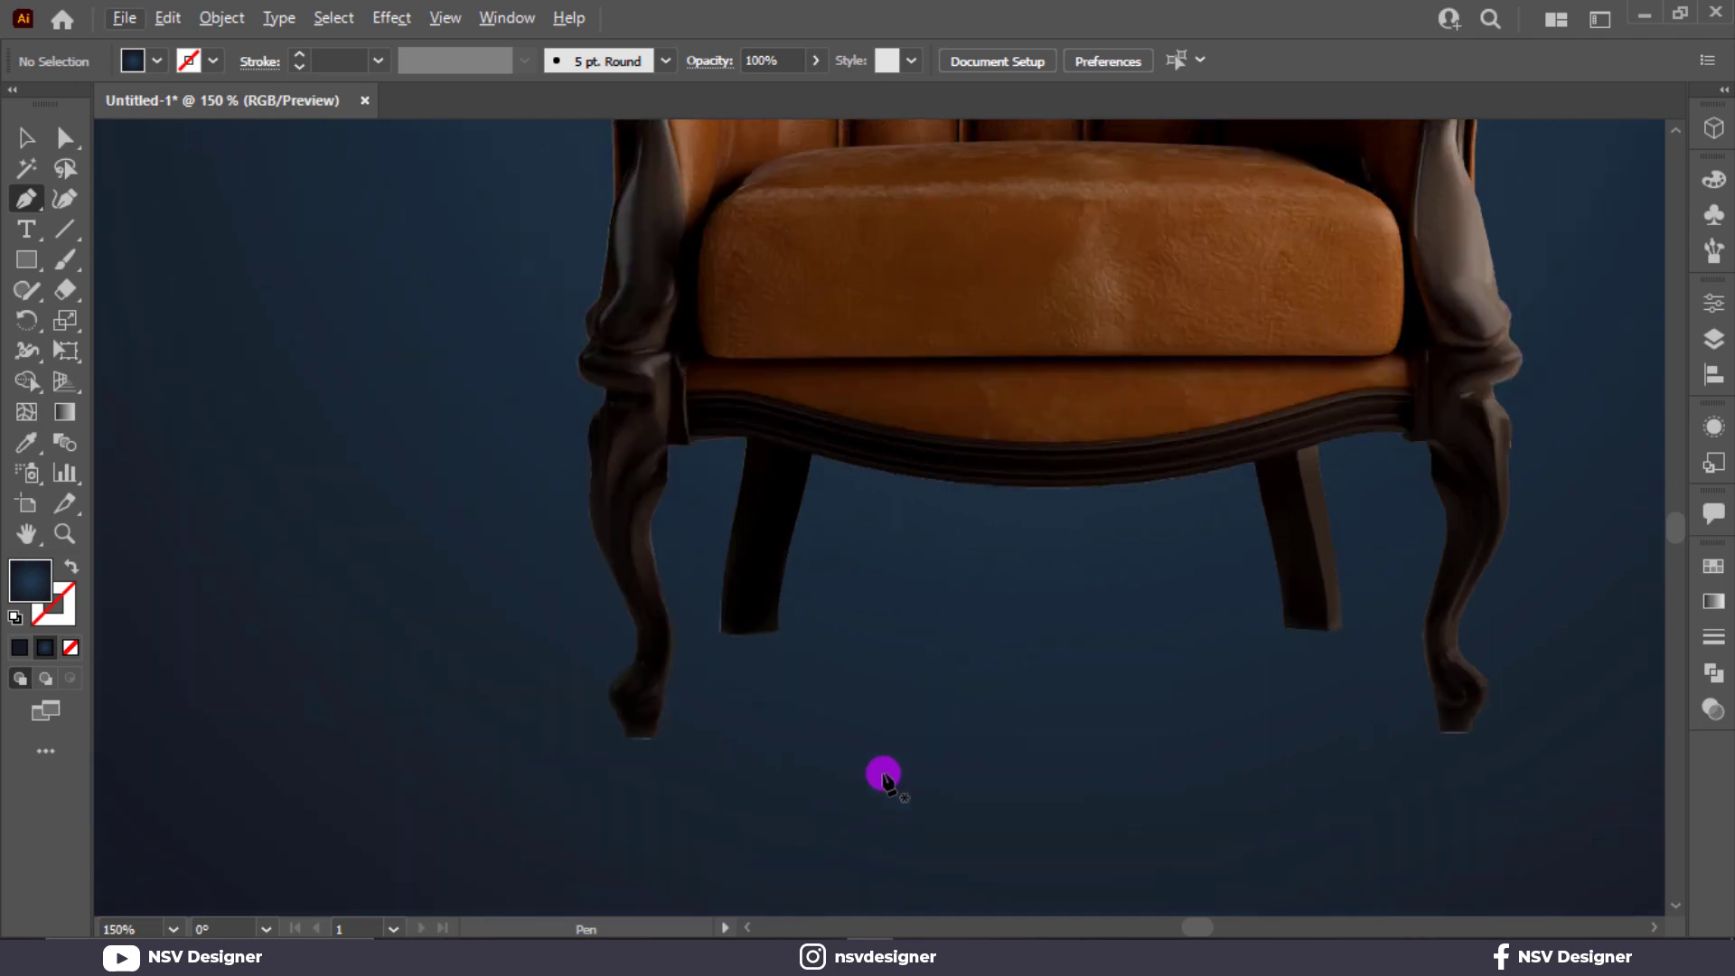
{"action": "scroll", "coordinate": [777, 604], "scroll_direction": "up", "scroll_amount": 1}
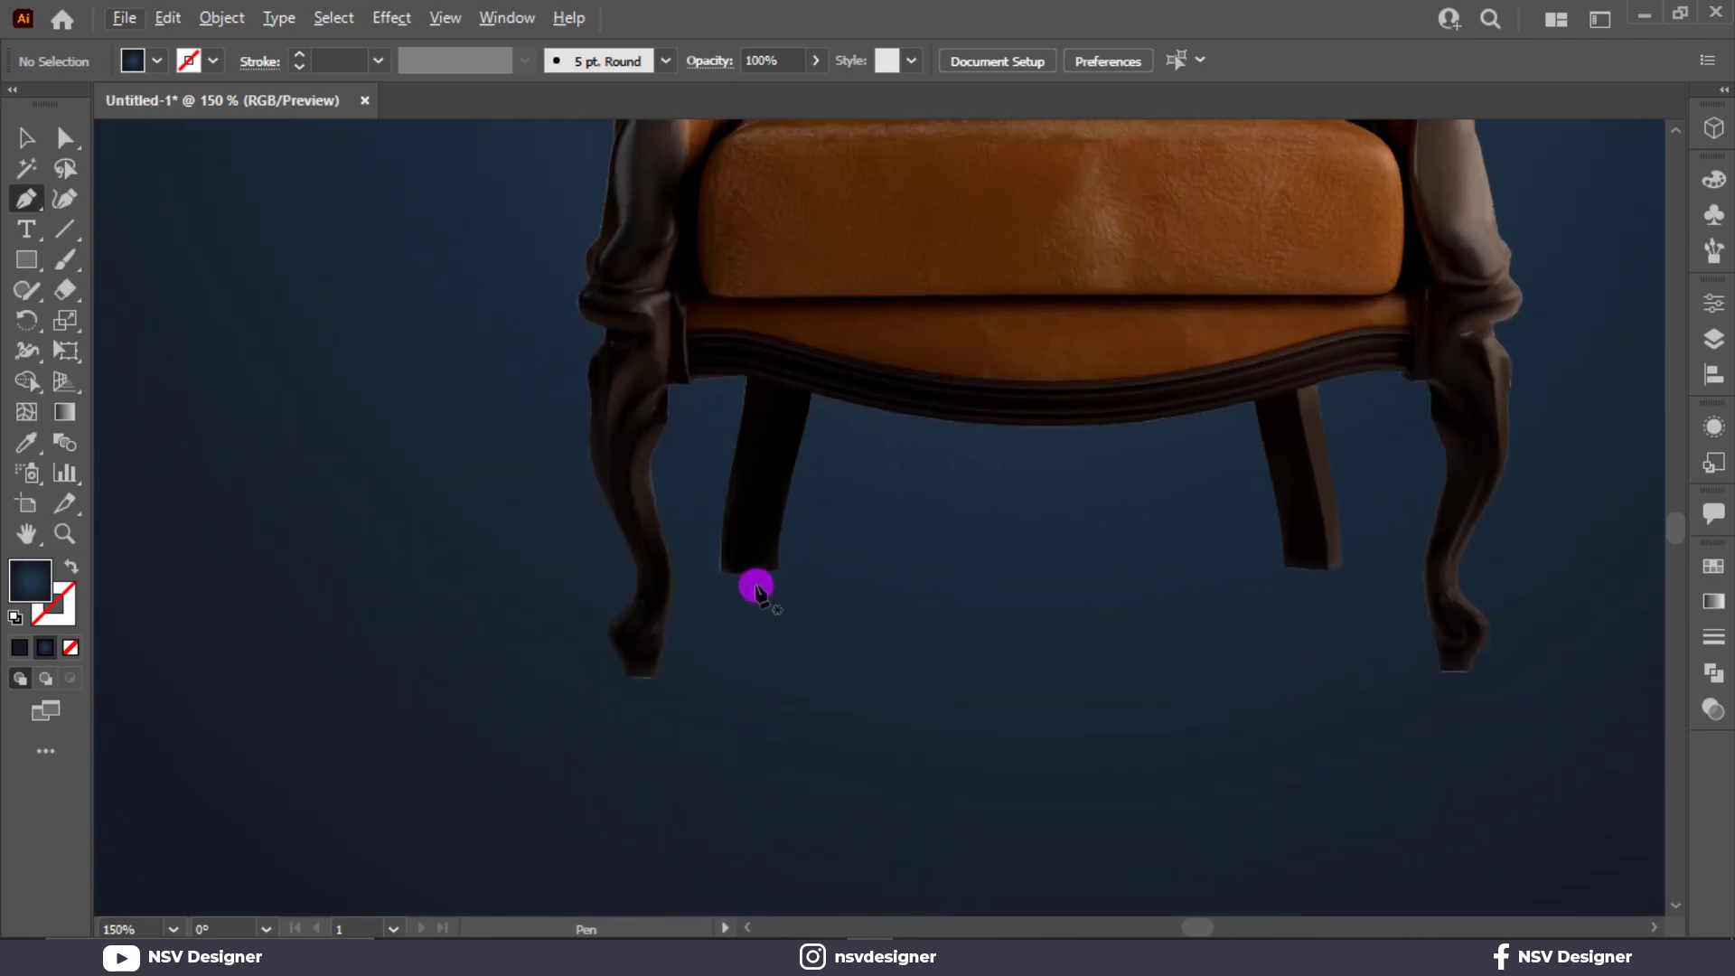
{"action": "left_click", "coordinate": [714, 562]}
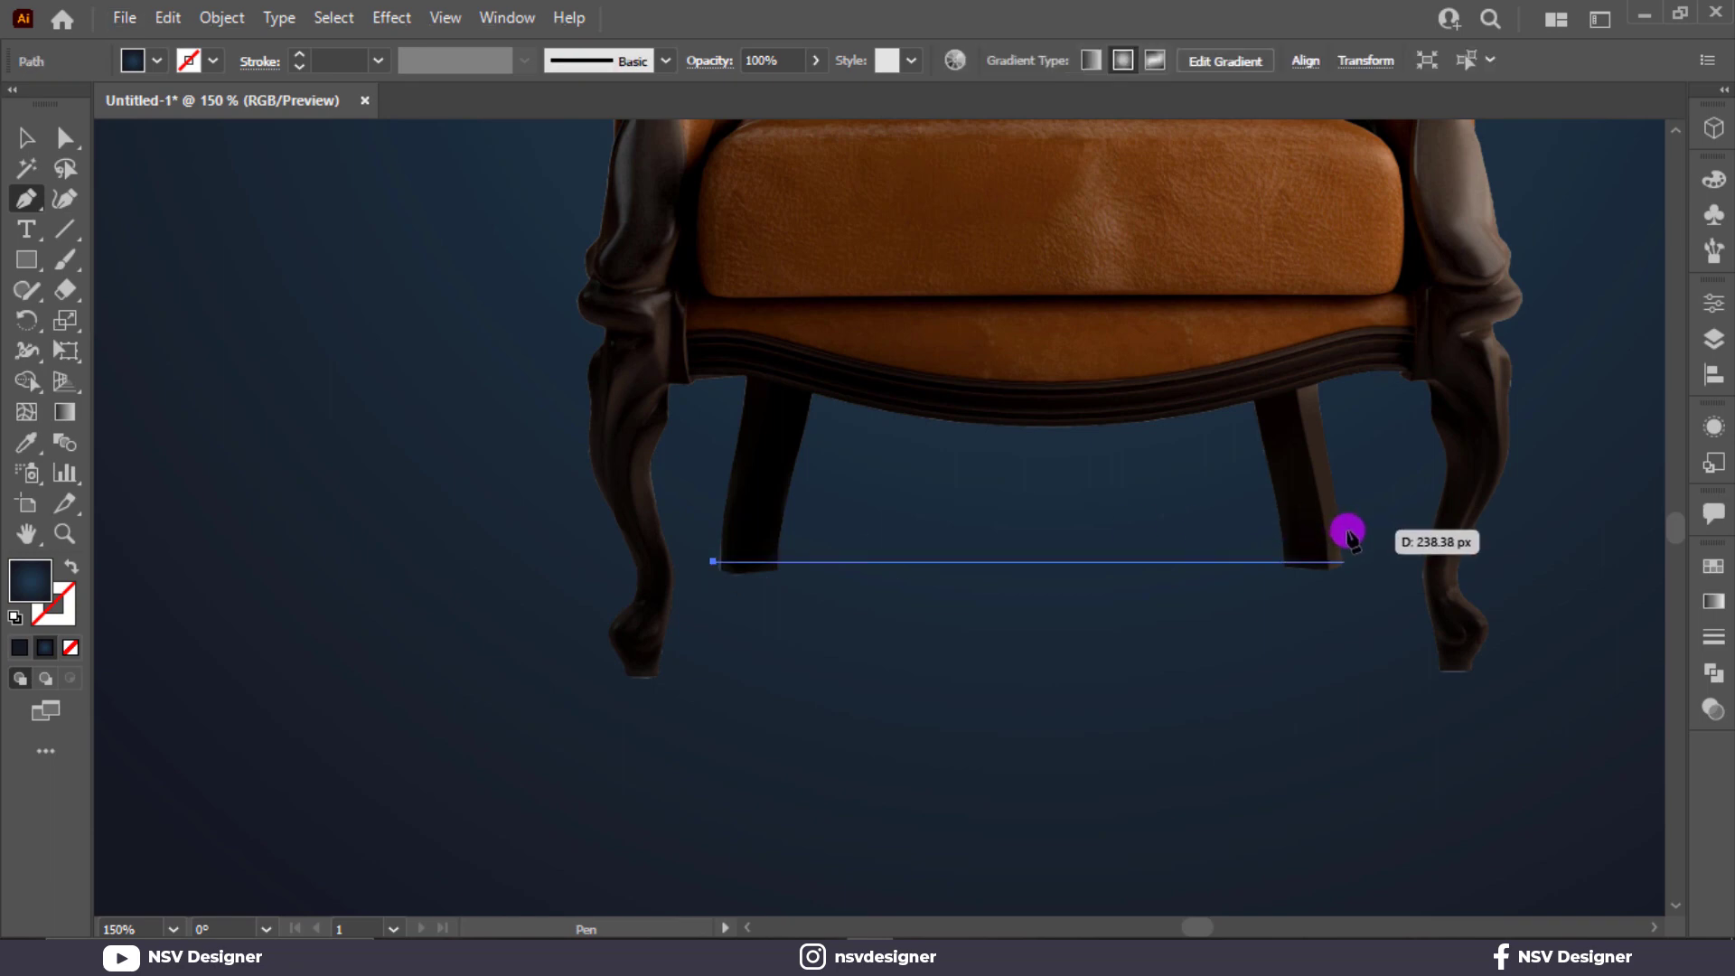
{"action": "left_click", "coordinate": [1375, 562], "text": "shift"}
{"action": "left_click", "coordinate": [1483, 666], "text": "shift"}
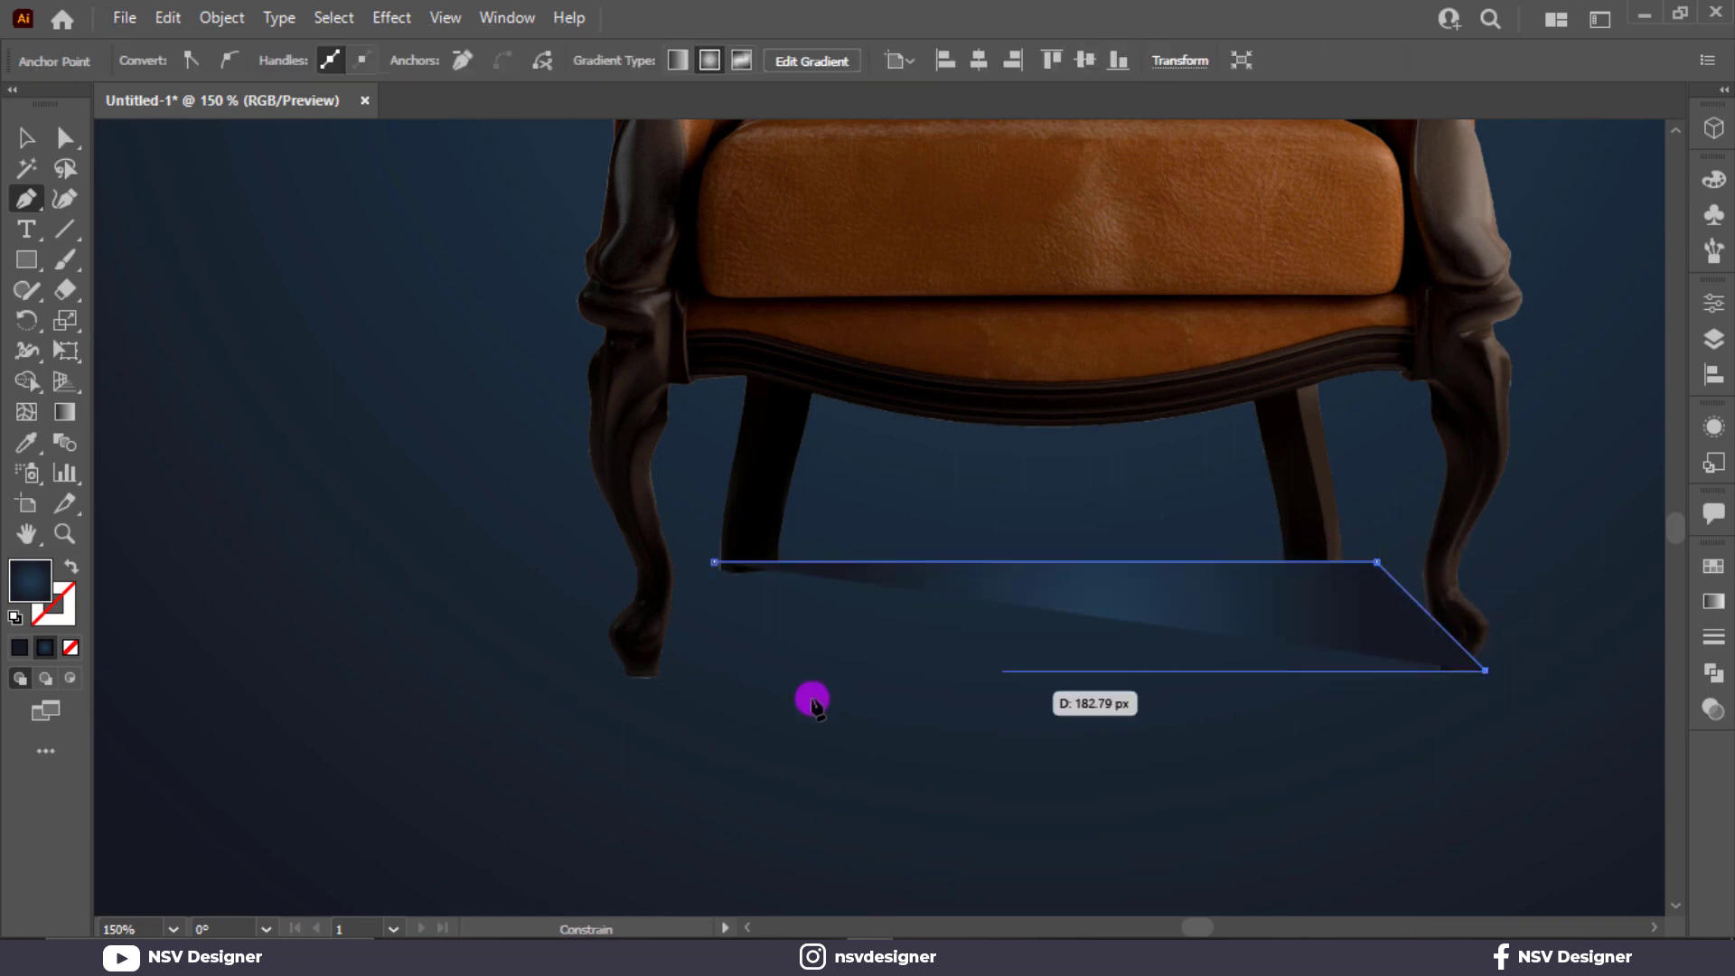
{"action": "left_click", "coordinate": [608, 701], "text": "shift"}
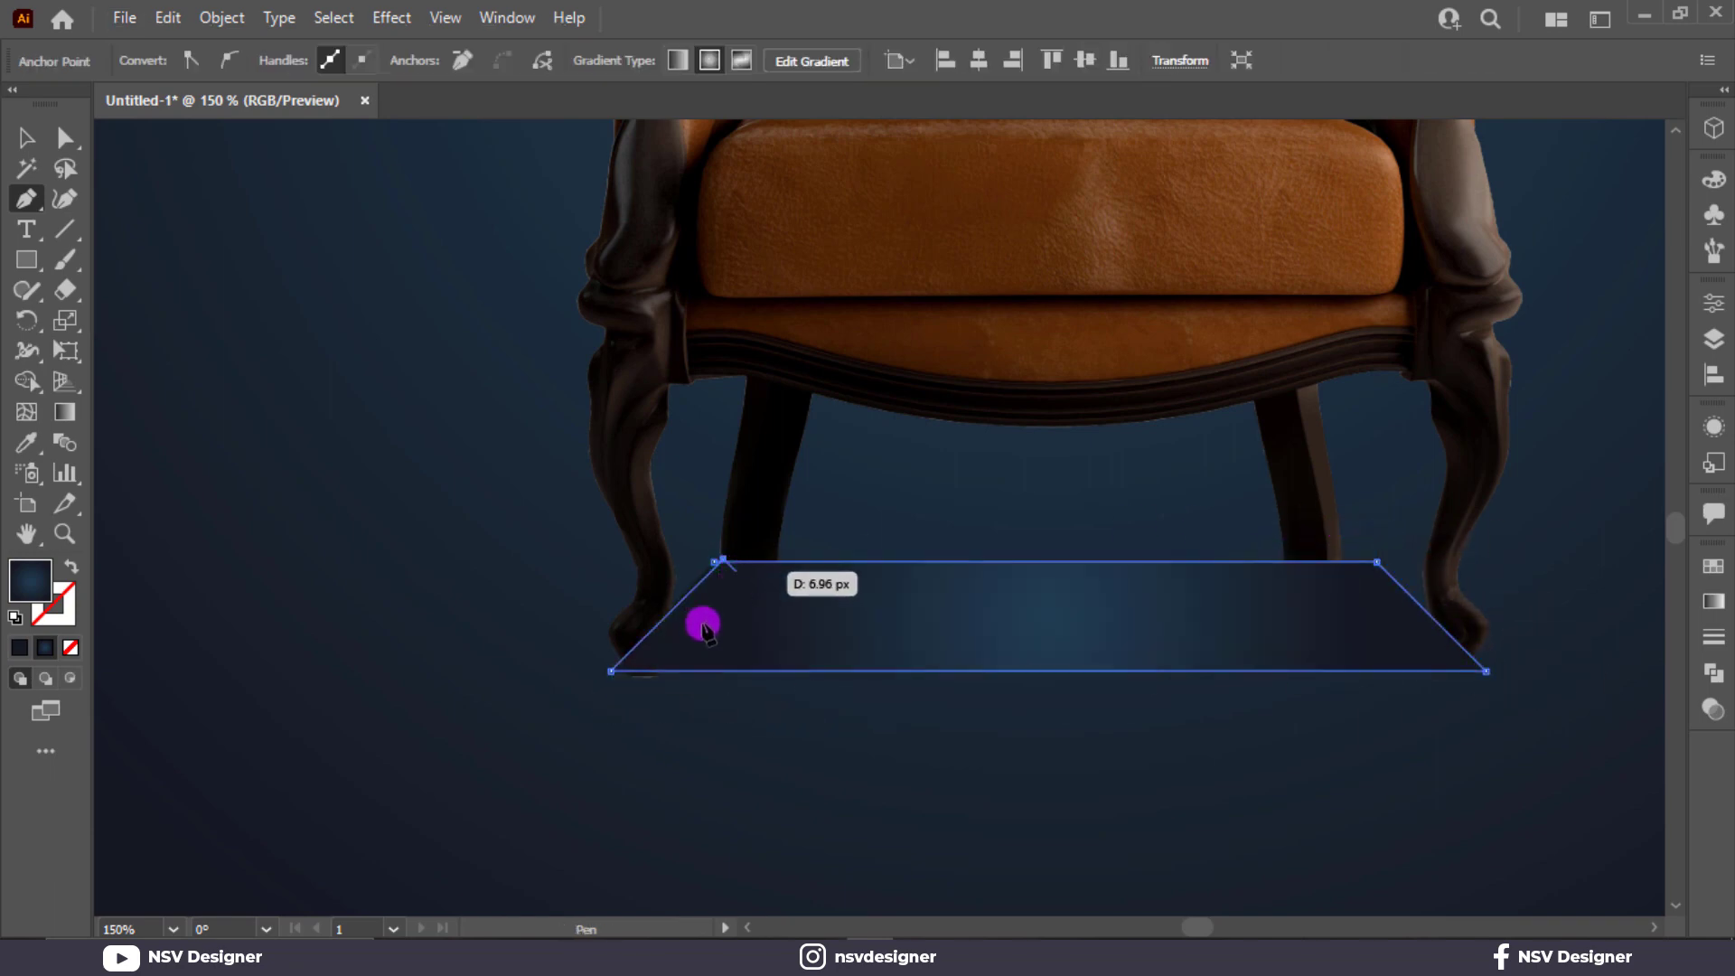
{"action": "left_click", "coordinate": [714, 562]}
{"action": "key", "text": "v"}
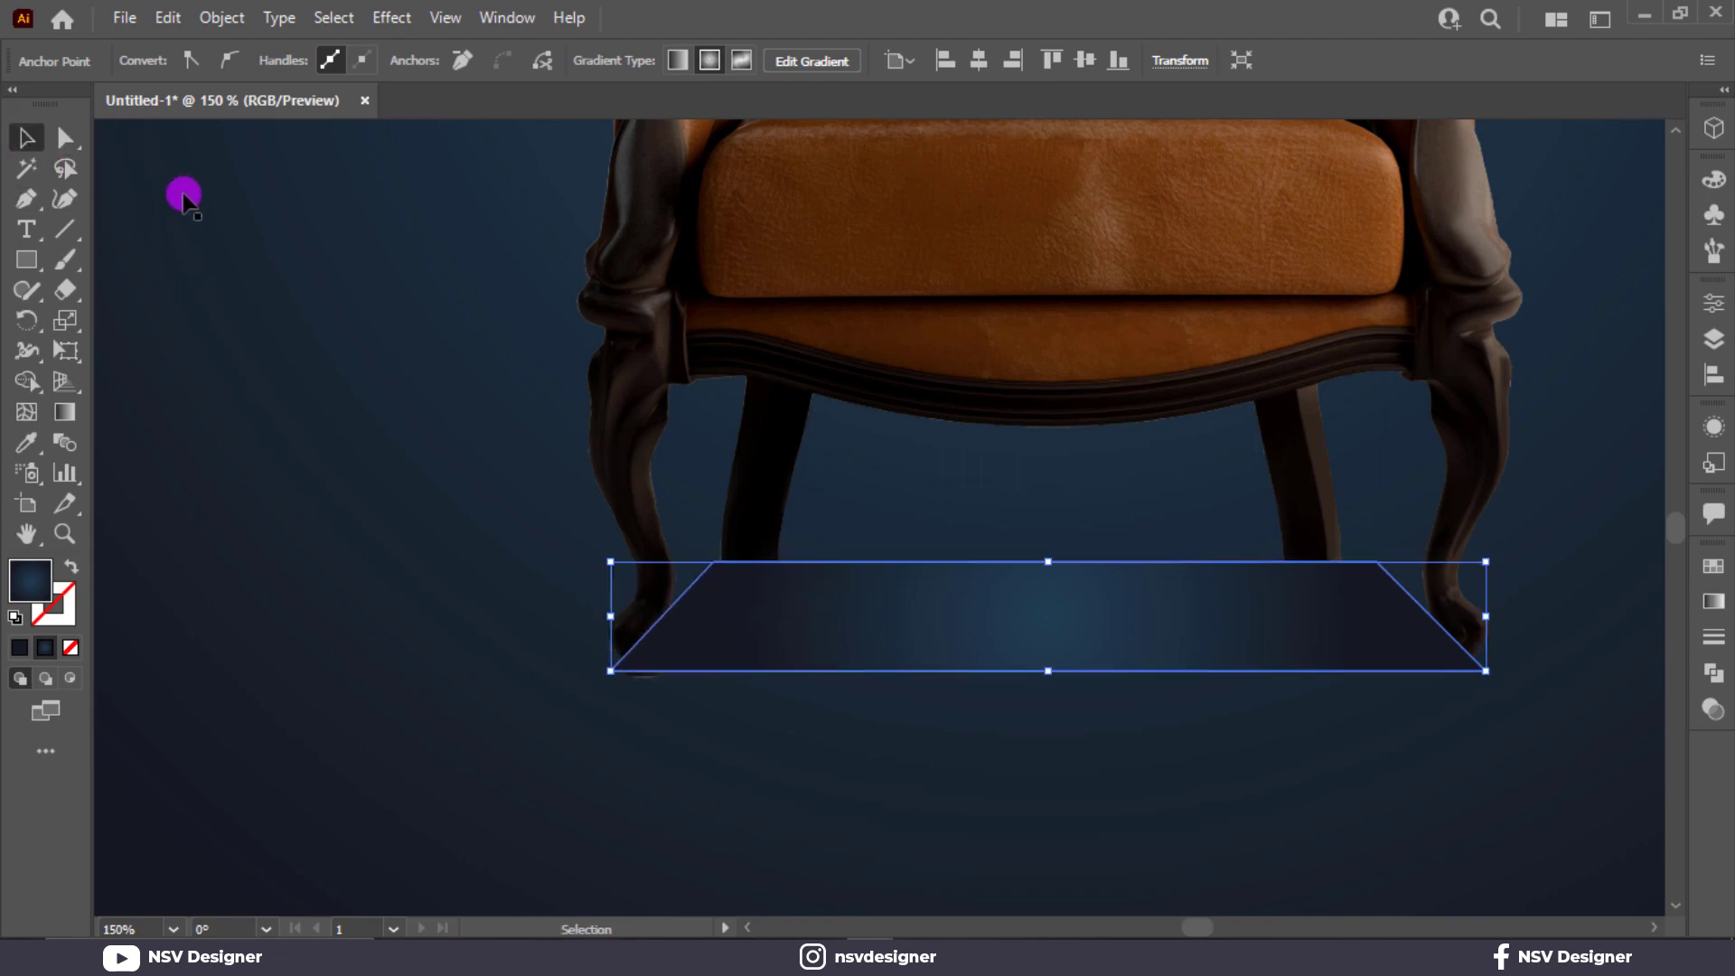
Fill the trapezoid with the solid black swatch and set its blending mode to Multiply.
{"action": "left_click", "coordinate": [720, 667]}
{"action": "left_click", "coordinate": [158, 62]}
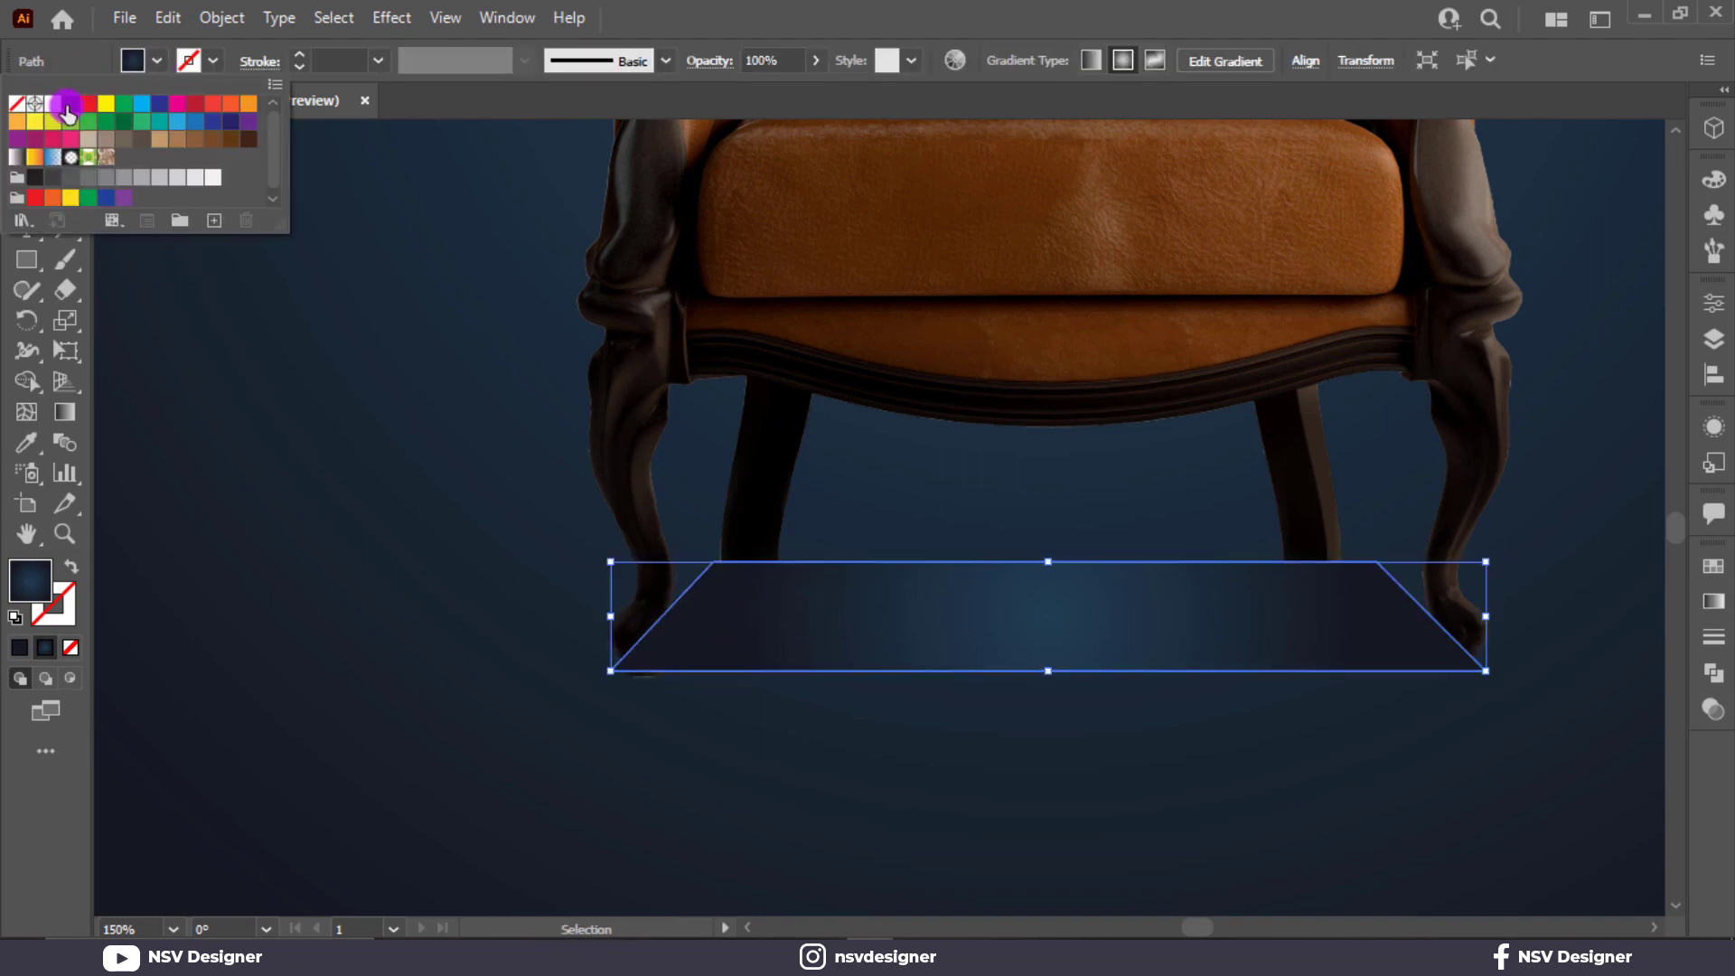
{"action": "left_click", "coordinate": [66, 106]}
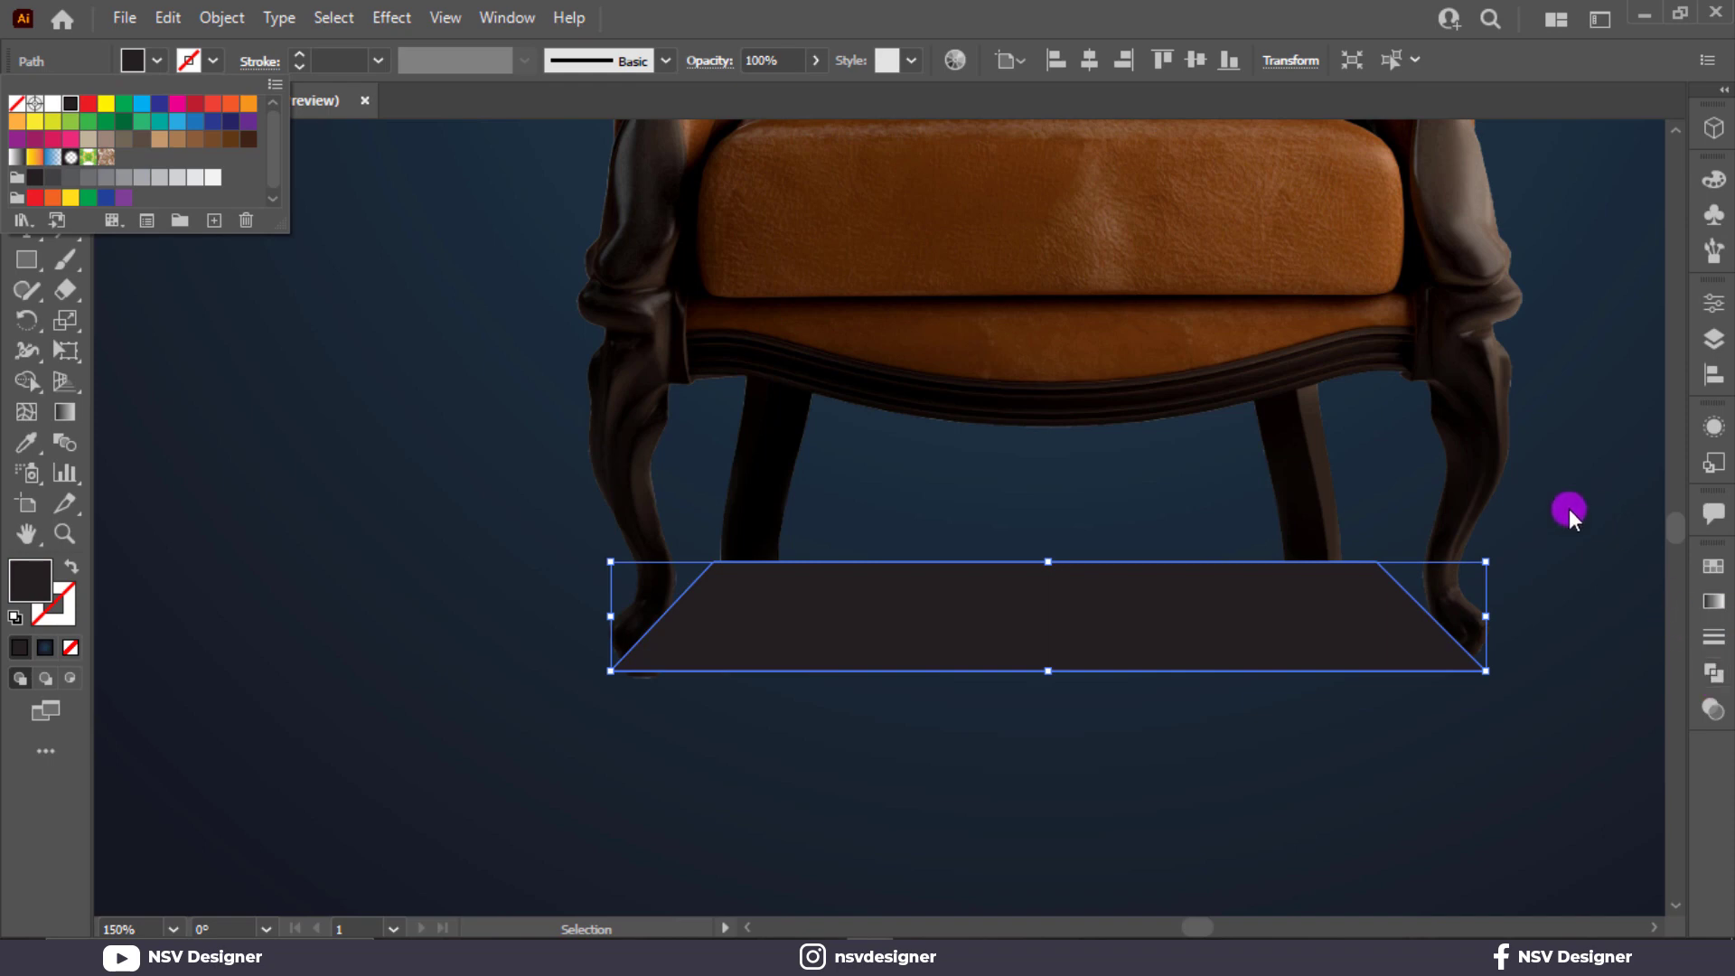
{"action": "left_click", "coordinate": [1712, 604]}
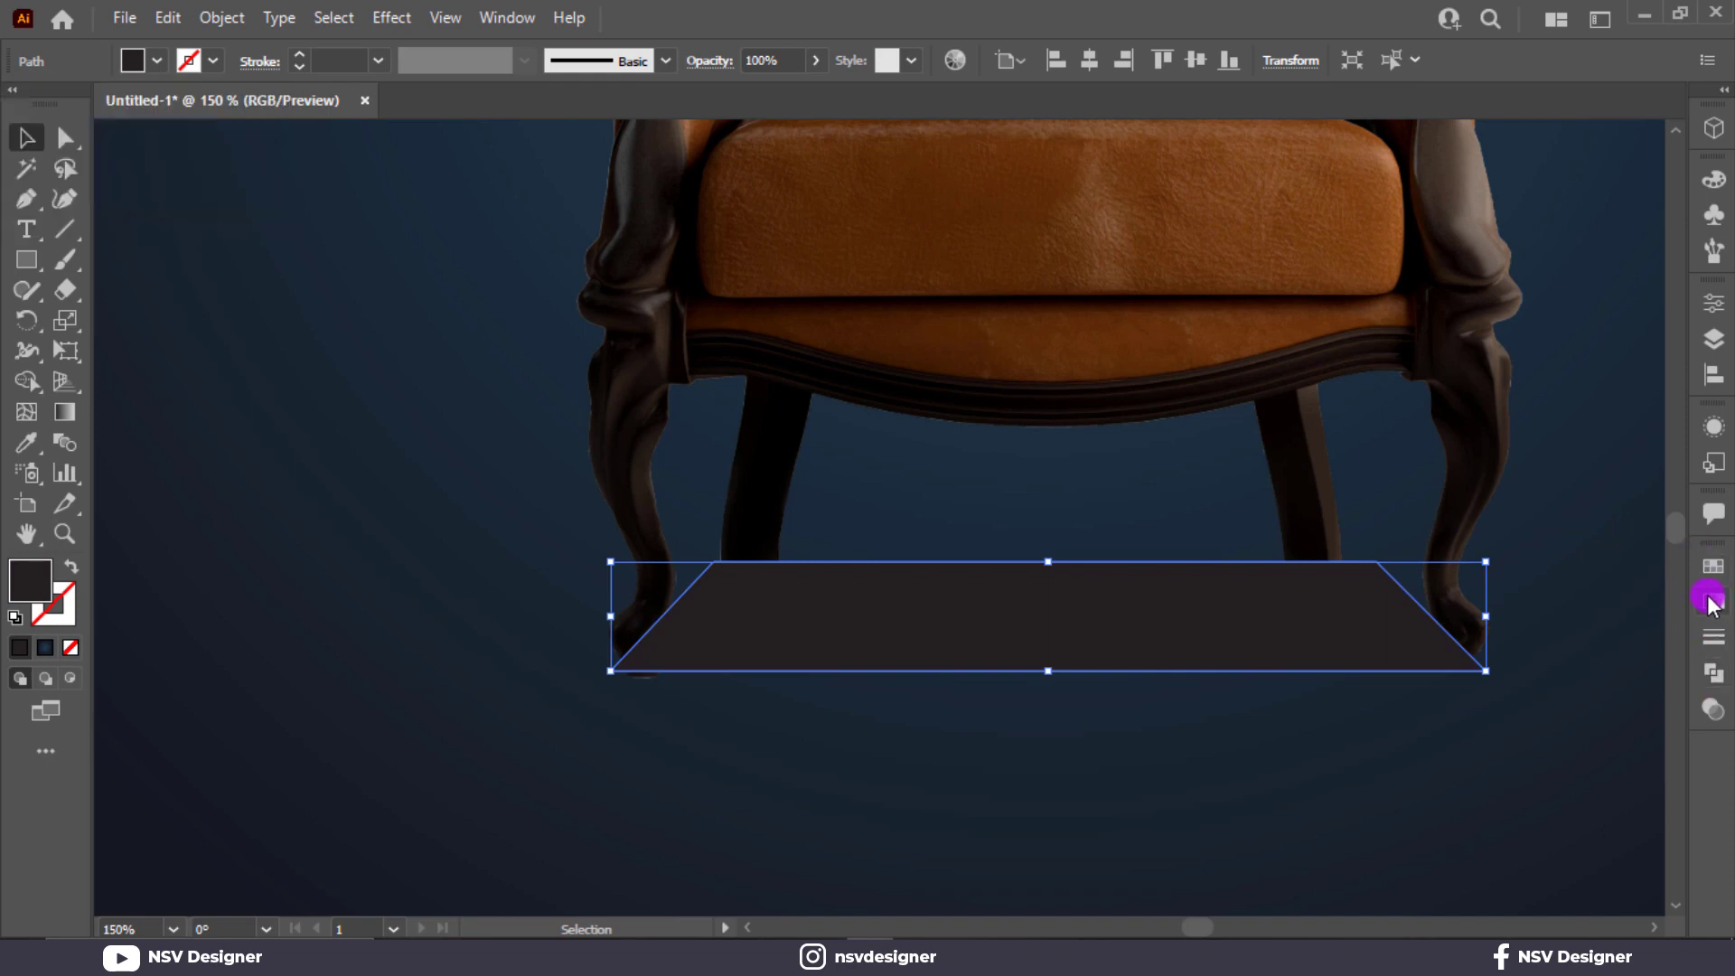
{"action": "left_click", "coordinate": [1711, 705]}
{"action": "left_click", "coordinate": [1450, 594]}
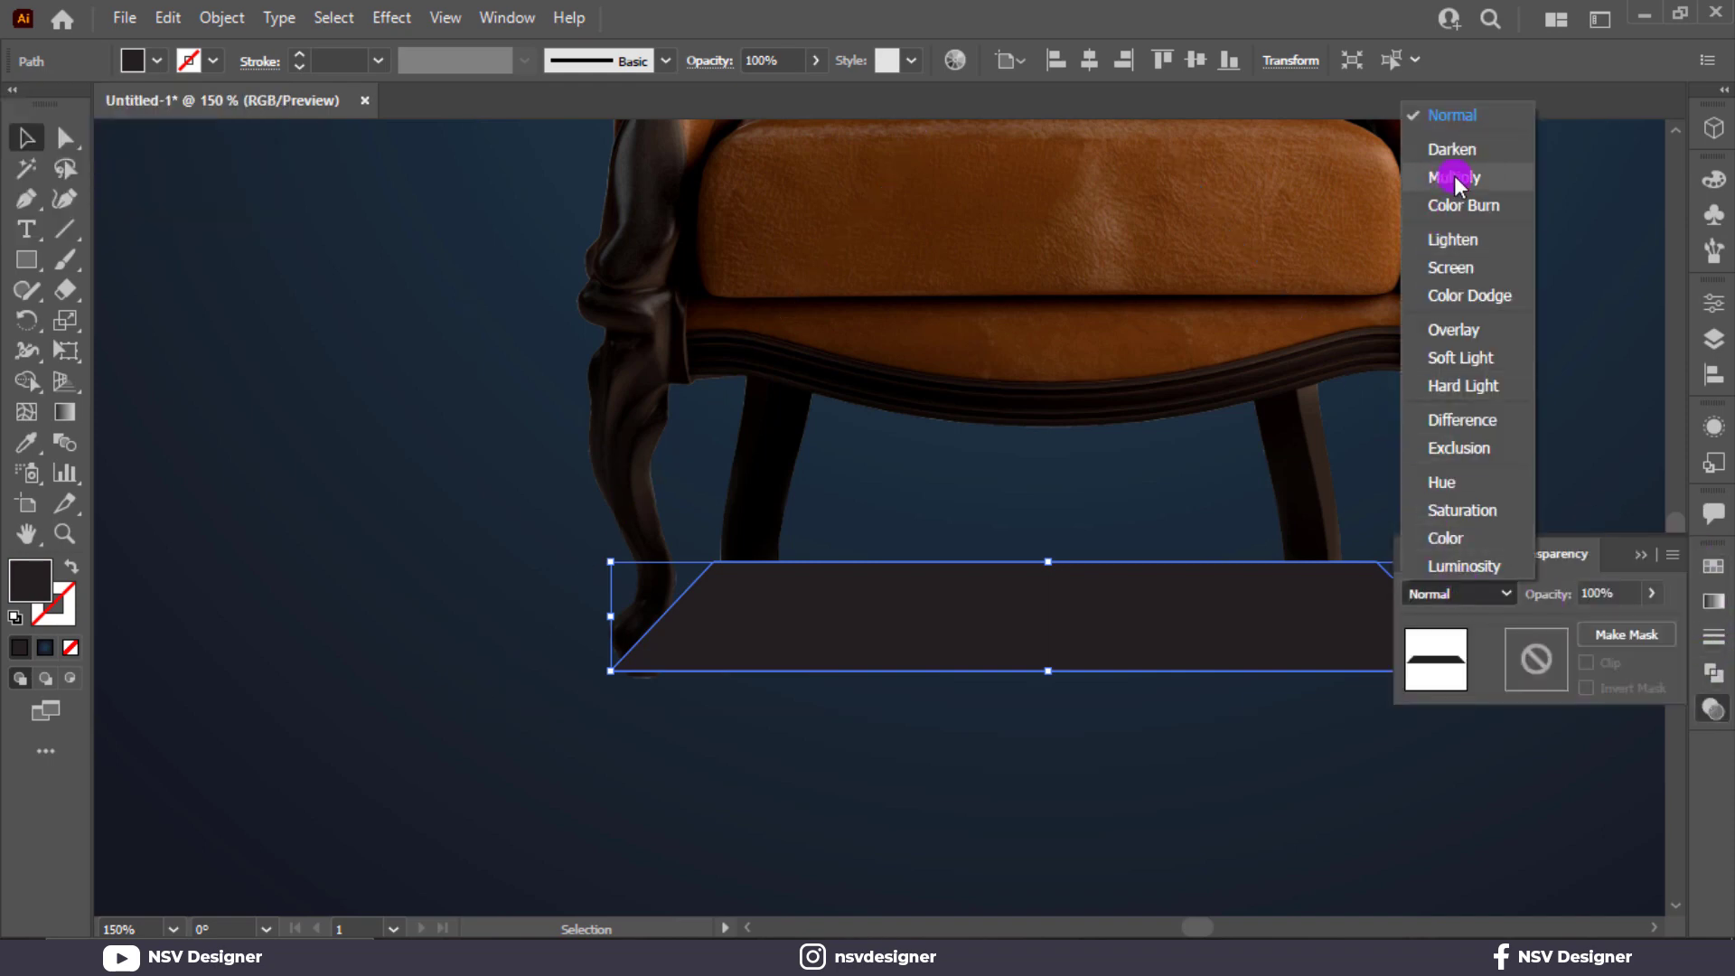
{"action": "left_click", "coordinate": [1455, 178]}
Apply a Gaussian Blur to the trapezoid shadow and set its opacity to 79%.
{"action": "left_click", "coordinate": [394, 18]}
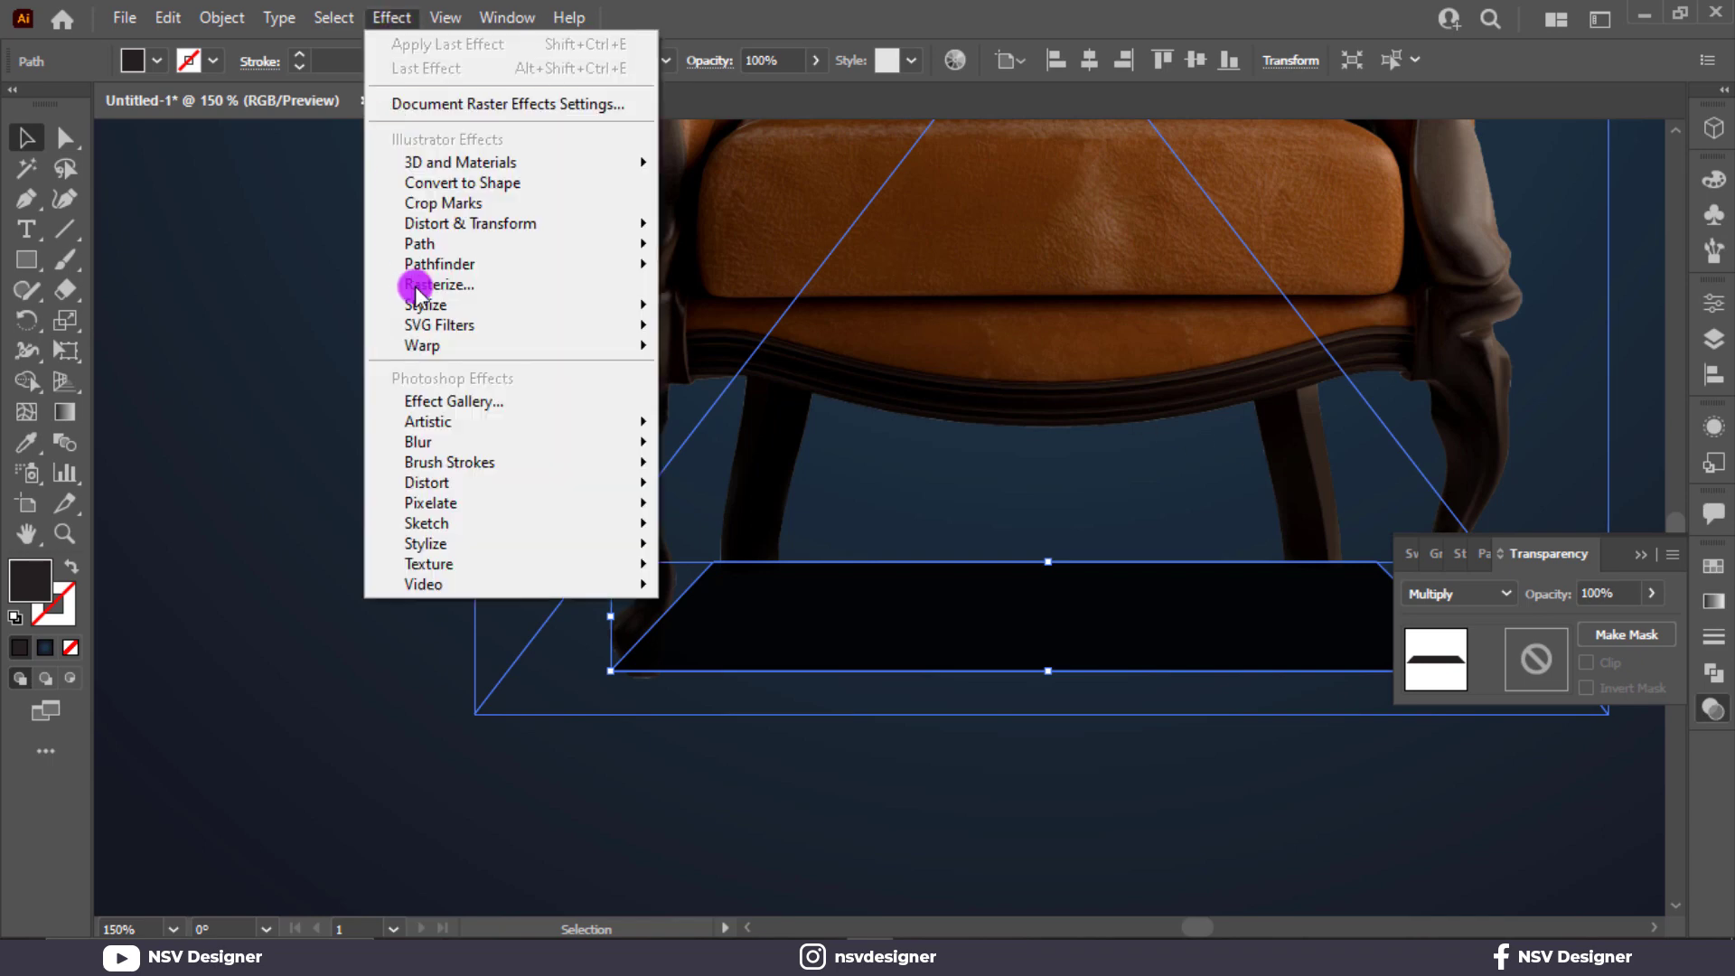
{"action": "mouse_move", "coordinate": [649, 439]}
{"action": "left_click", "coordinate": [739, 443]}
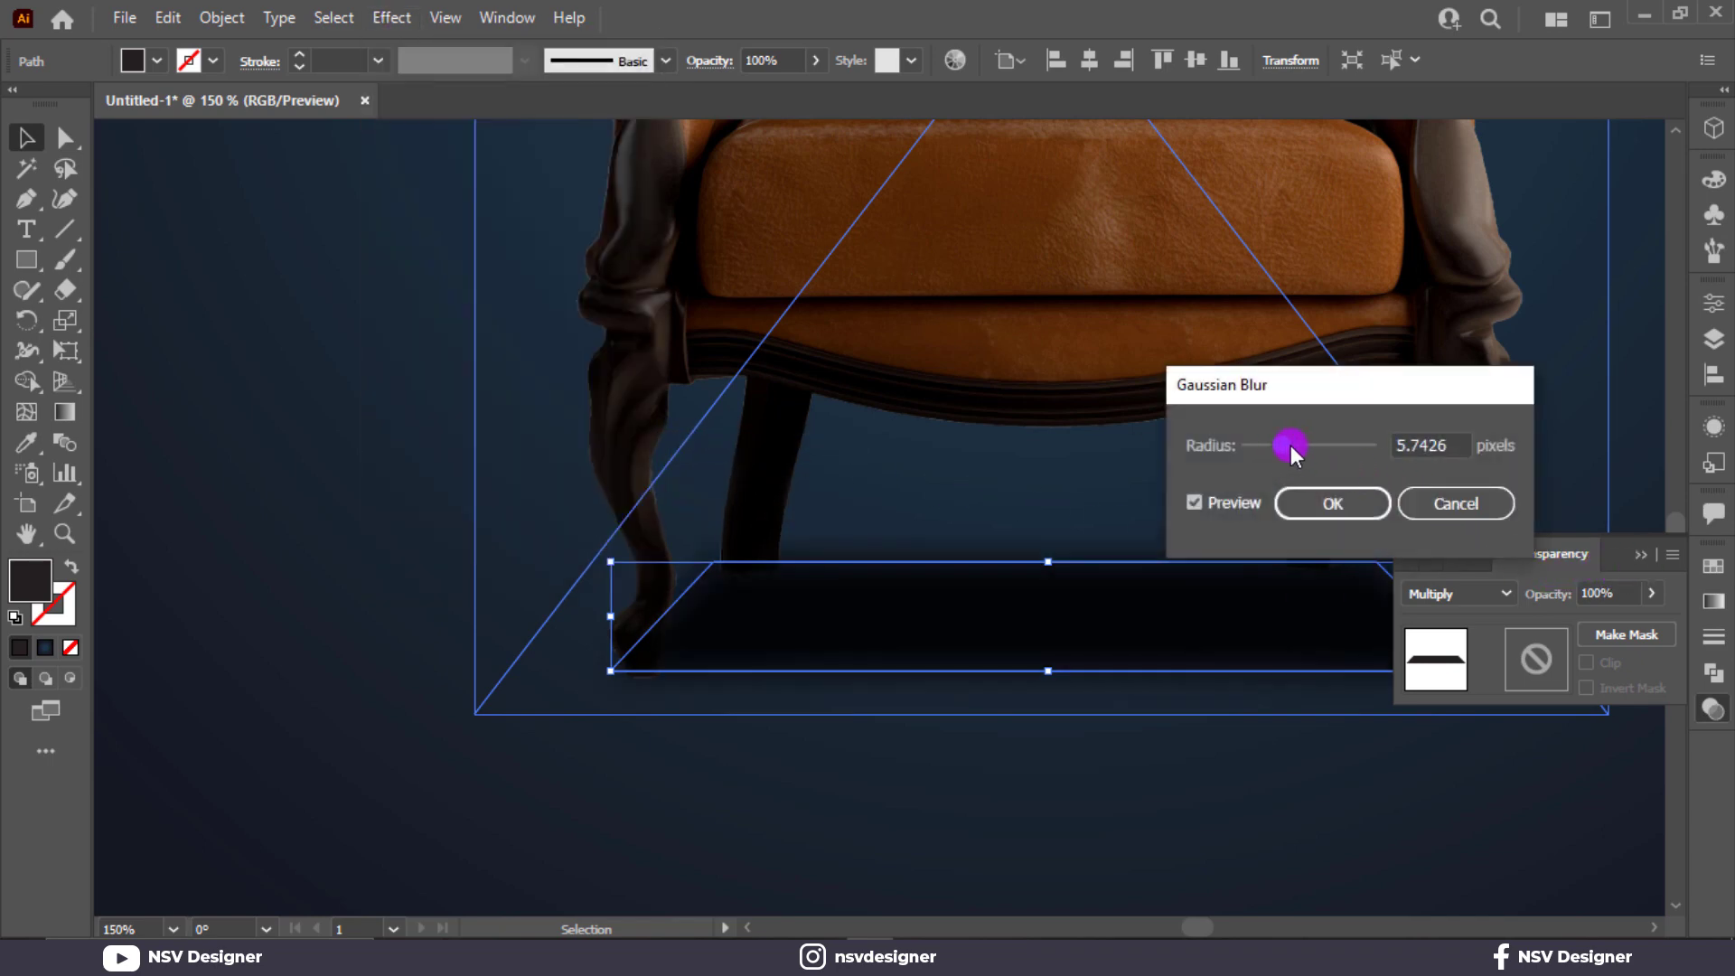
{"action": "left_click_drag", "start_coordinate": [1292, 444], "coordinate": [1294, 445]}
{"action": "left_click", "coordinate": [1319, 500]}
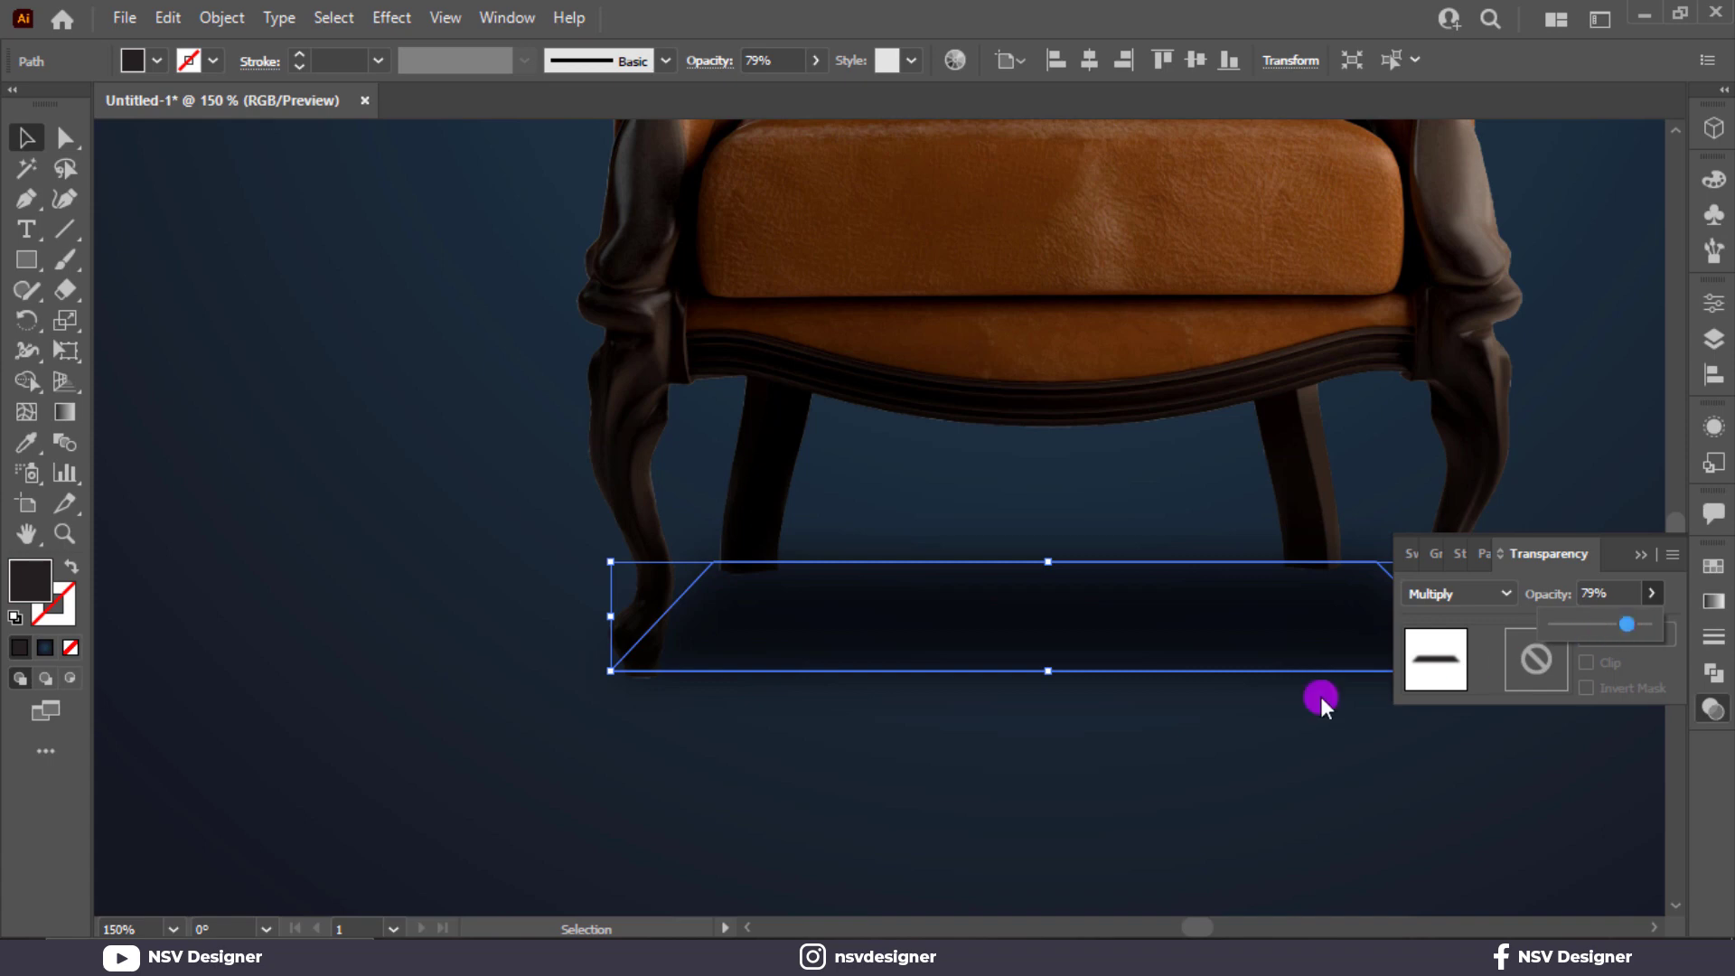
{"action": "left_click", "coordinate": [1604, 585]}
{"action": "left_click", "coordinate": [1640, 554]}
Bring the chair image to the front so it sits above the shadow.
{"action": "left_click", "coordinate": [1108, 379]}
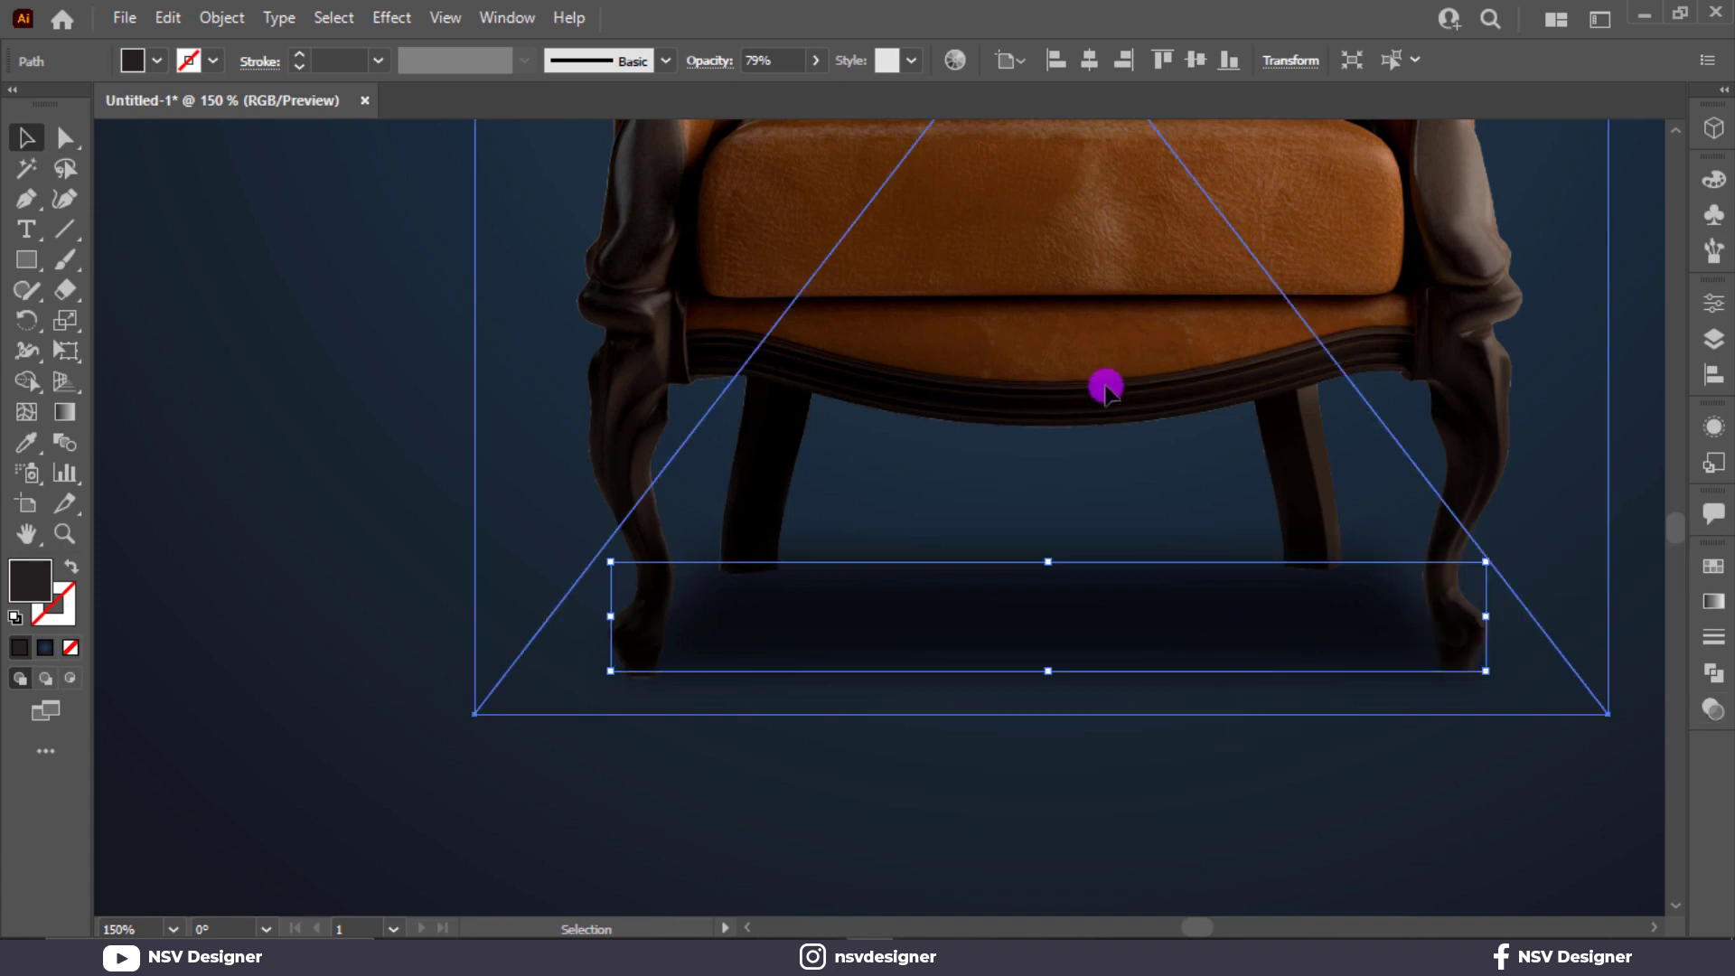
{"action": "right_click", "coordinate": [1106, 386]}
{"action": "mouse_move", "coordinate": [1177, 596]}
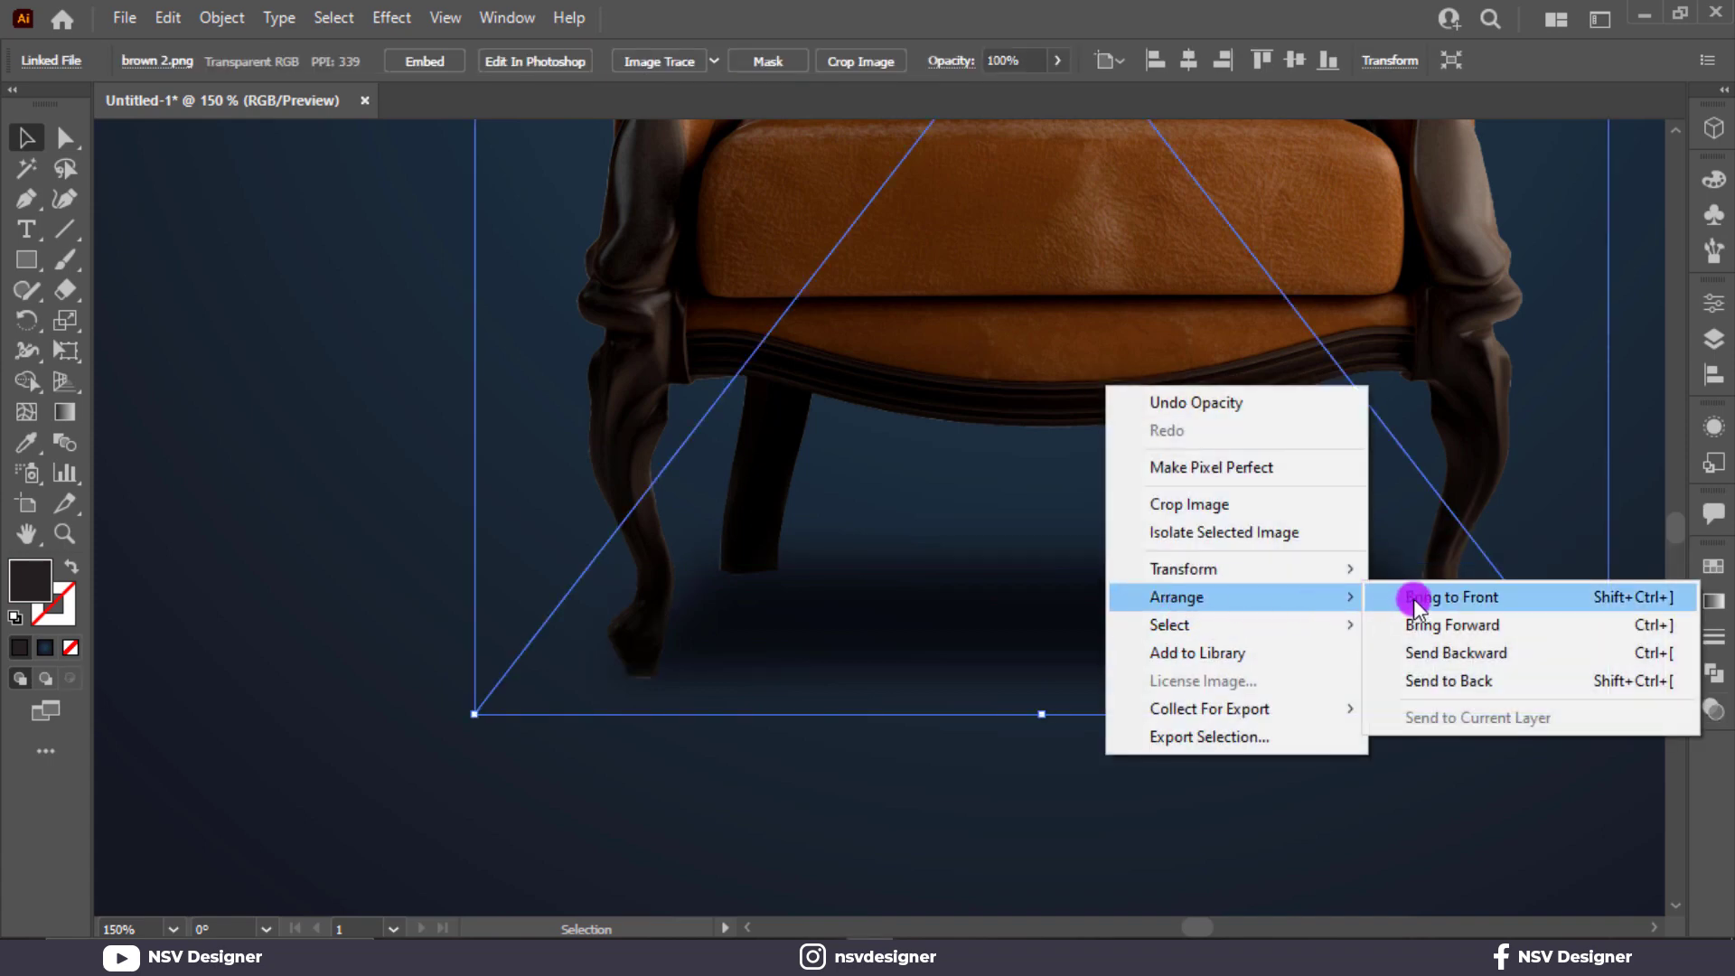
{"action": "left_click", "coordinate": [1313, 593]}
{"action": "left_click", "coordinate": [1169, 778]}
Lock the chair image and the gradient background rectangle.
{"action": "key", "text": "ctrl+0"}
{"action": "left_click", "coordinate": [957, 752]}
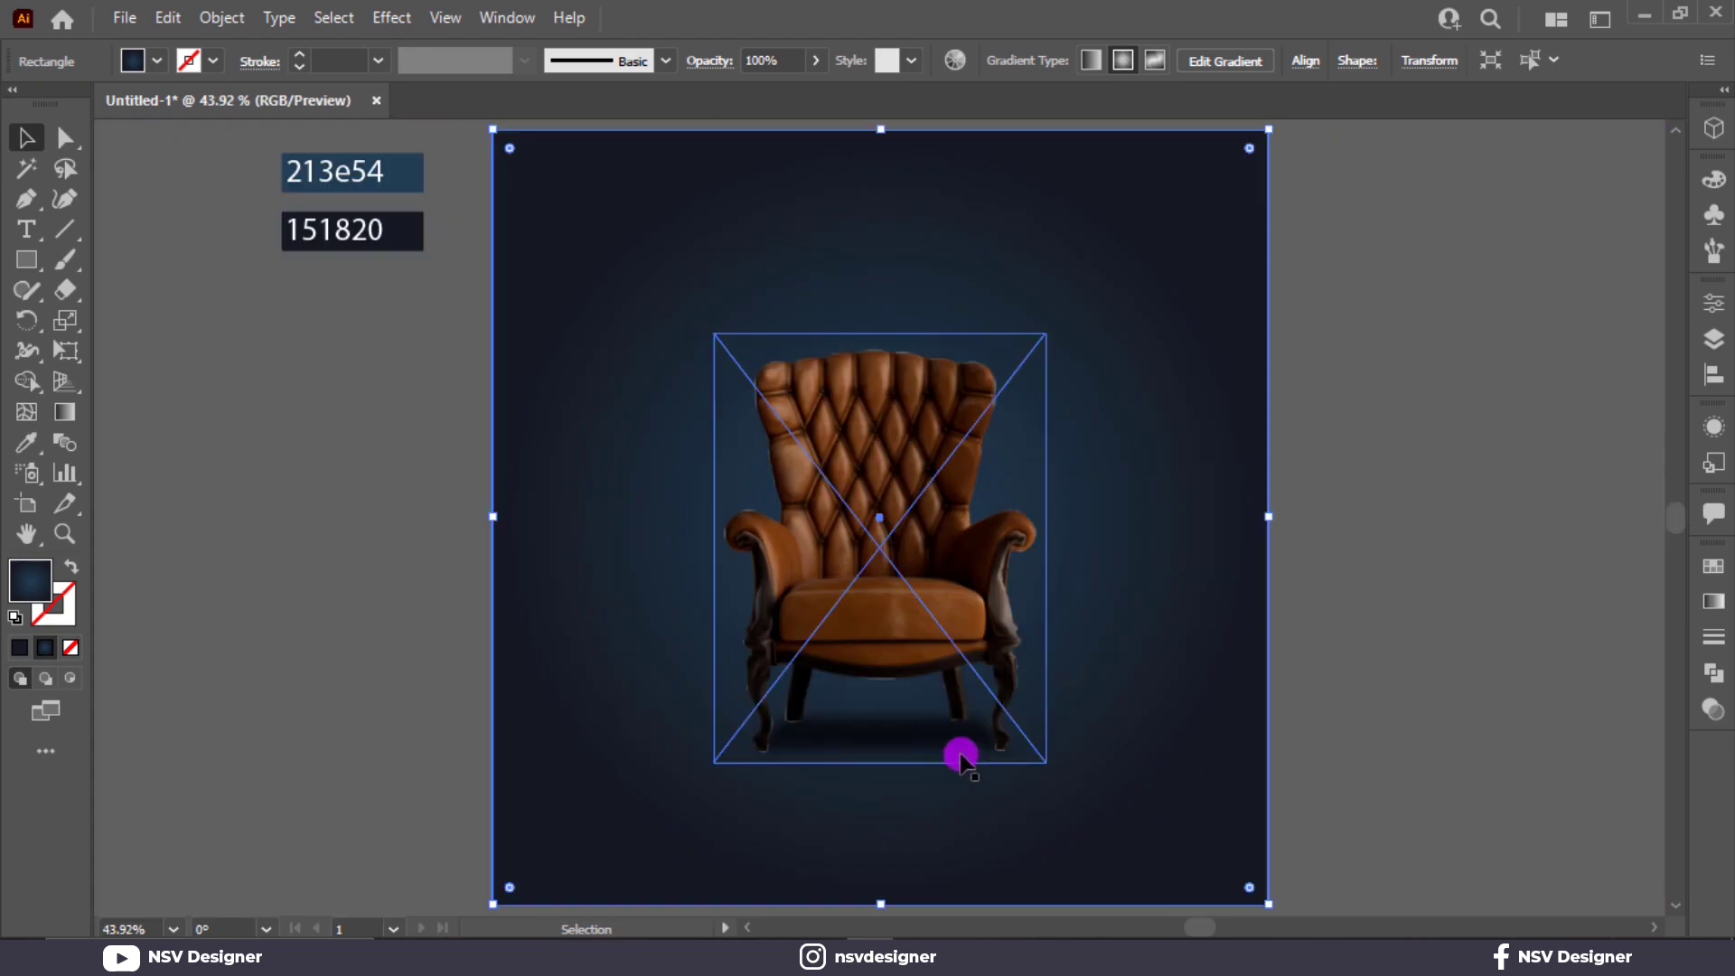
{"action": "key", "text": "ctrl+2"}
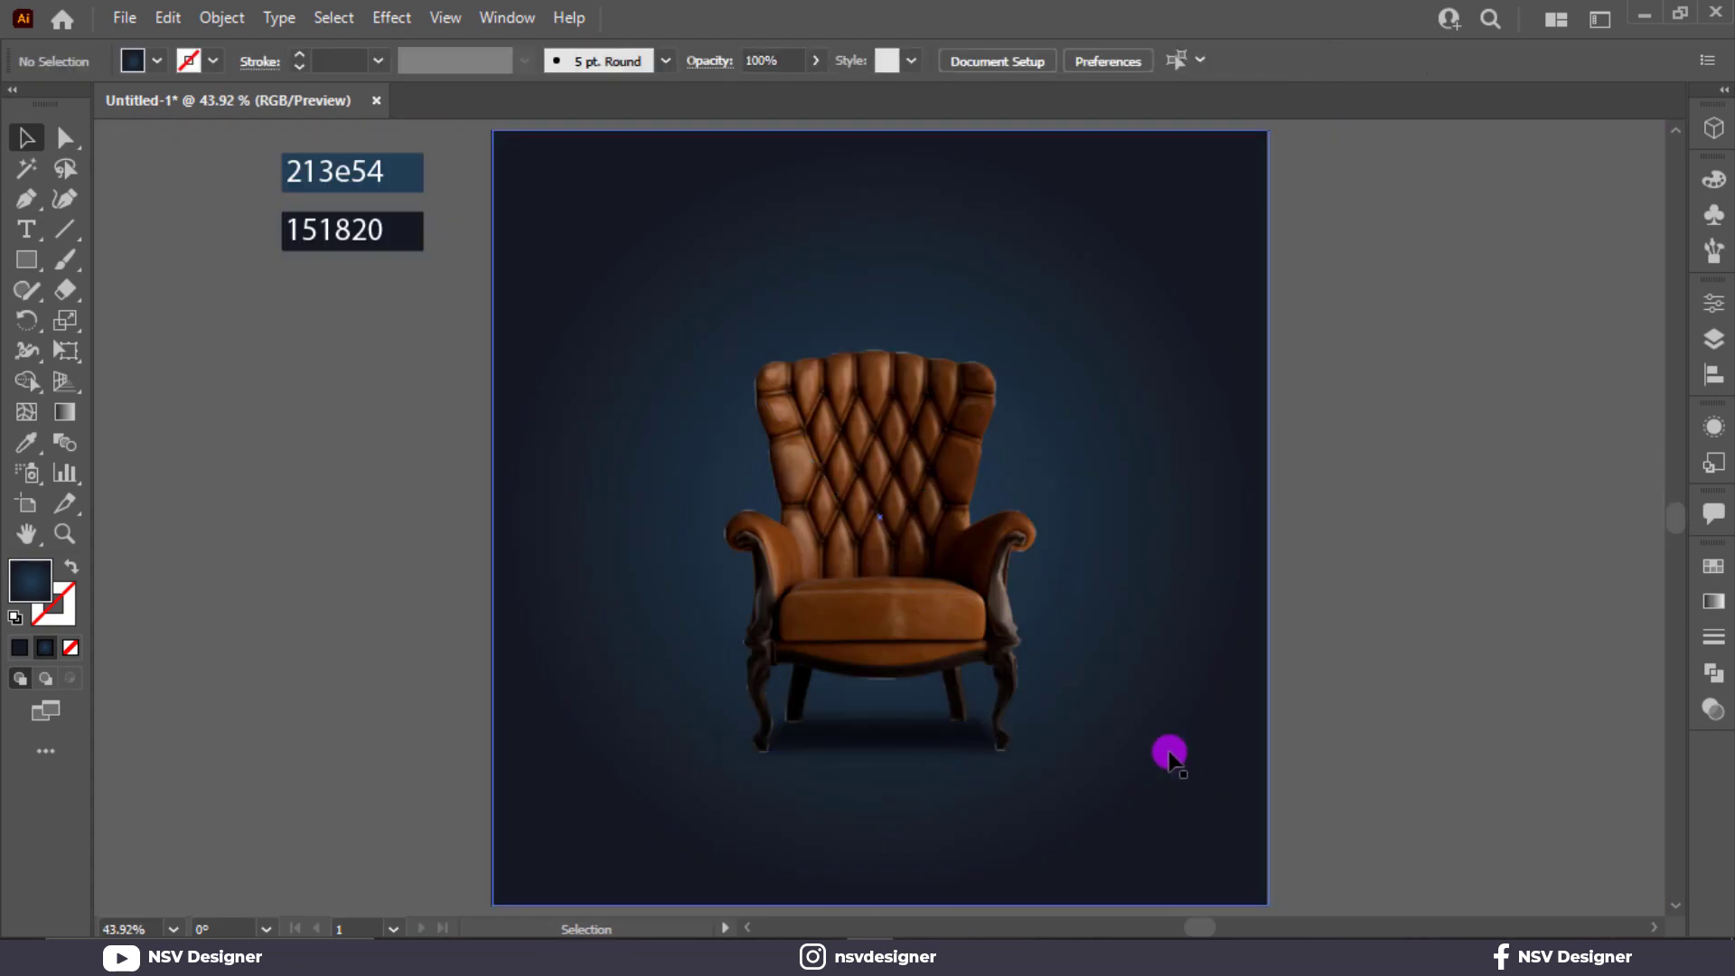
{"action": "left_click", "coordinate": [1173, 754]}
{"action": "key", "text": "ctrl+2"}
Make the shadow shape under the chair slightly taller, keeping it beneath the legs.
{"action": "left_click", "coordinate": [948, 745]}
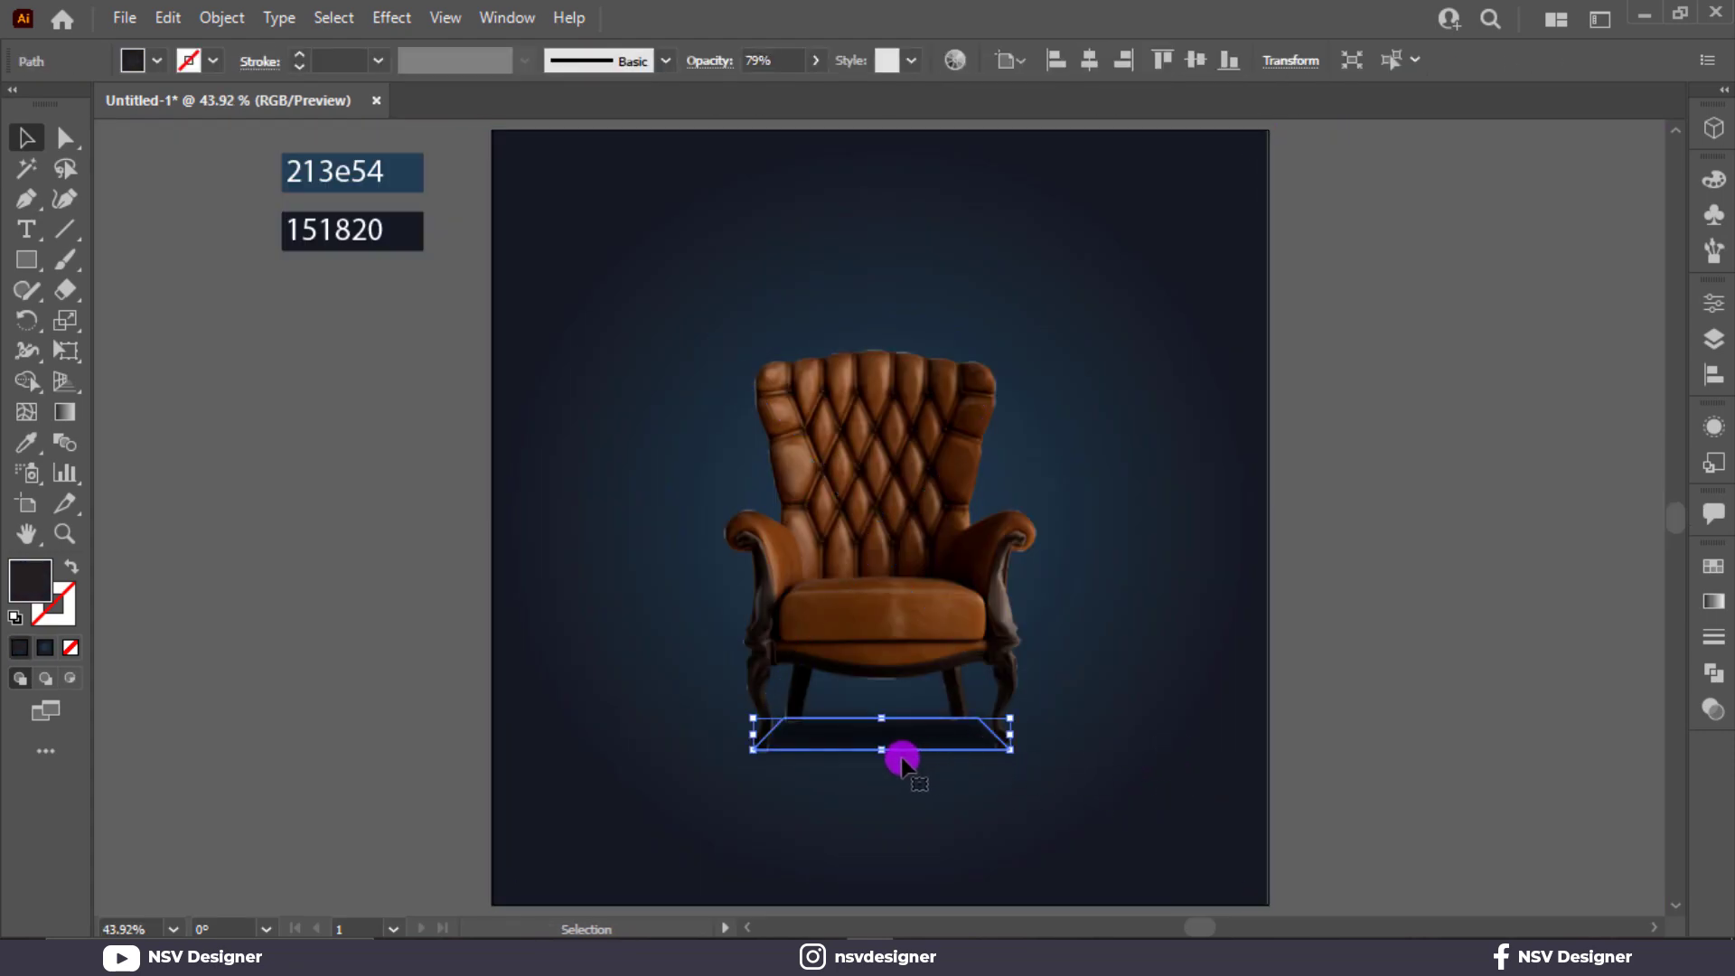
{"action": "mouse_move", "coordinate": [886, 754]}
{"action": "left_mouse_down"}
{"action": "mouse_move", "coordinate": [883, 779]}
{"action": "mouse_move", "coordinate": [918, 747]}
{"action": "left_mouse_up"}
{"action": "left_click", "coordinate": [1131, 724]}
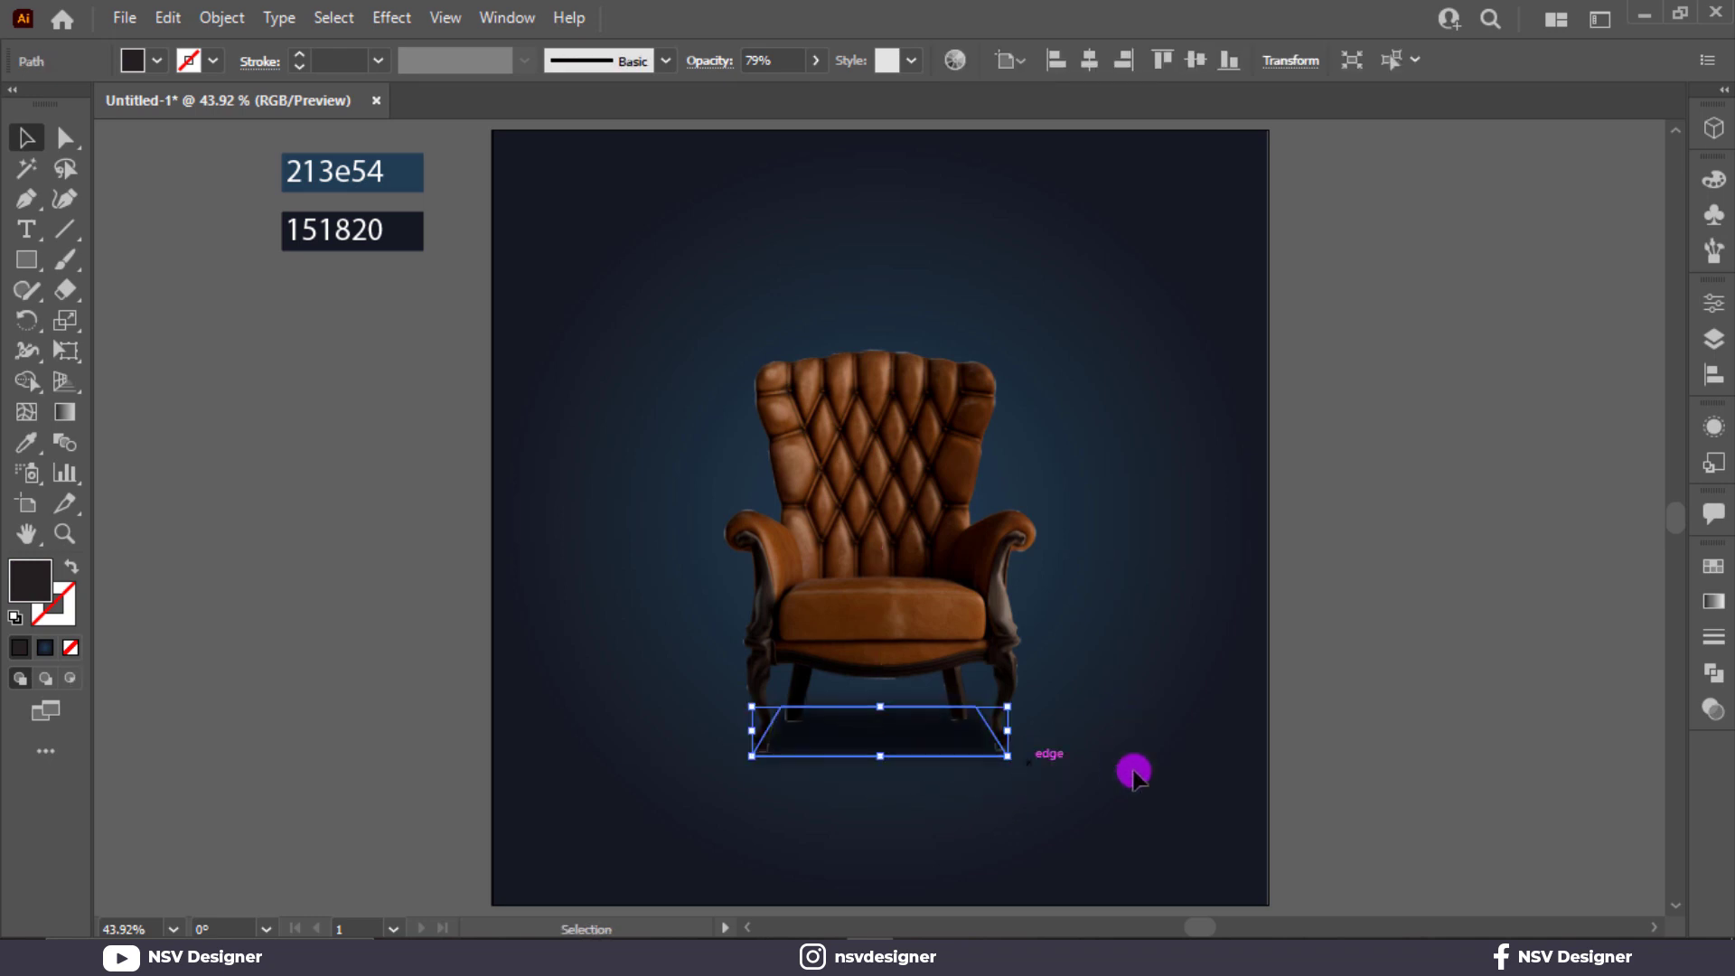
Set the radius of the shadow's existing Gaussian Blur to 20.865 pixels.
{"action": "left_click", "coordinate": [1714, 429]}
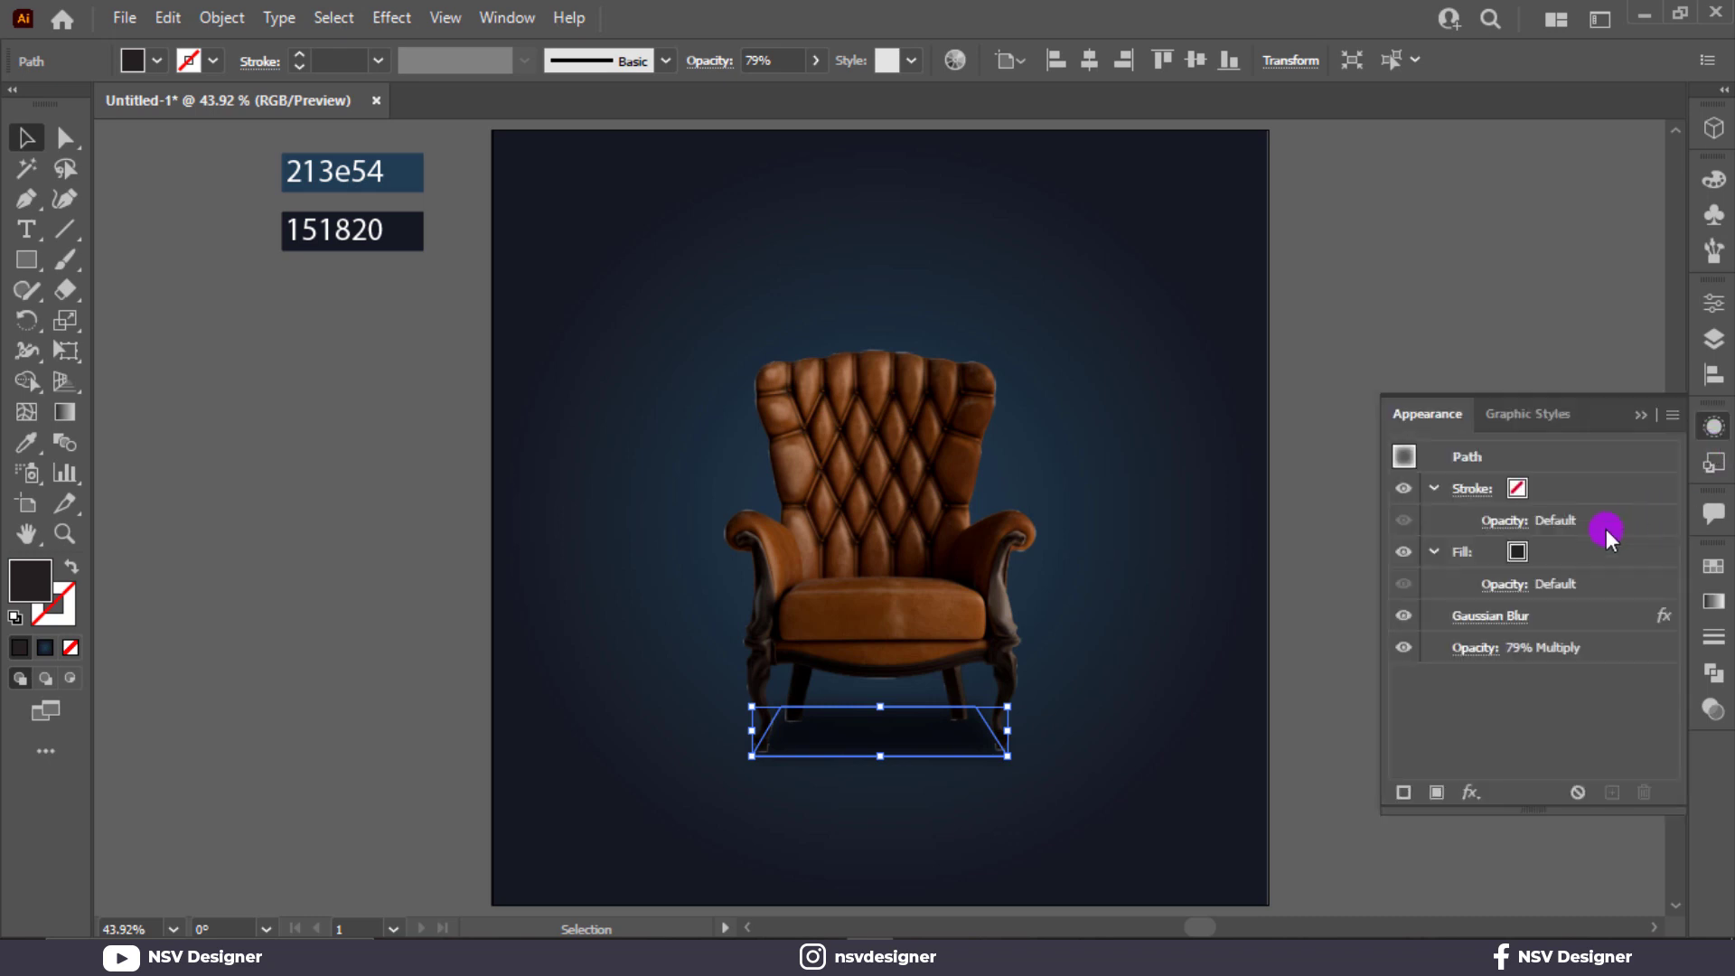
{"action": "left_click", "coordinate": [1483, 619]}
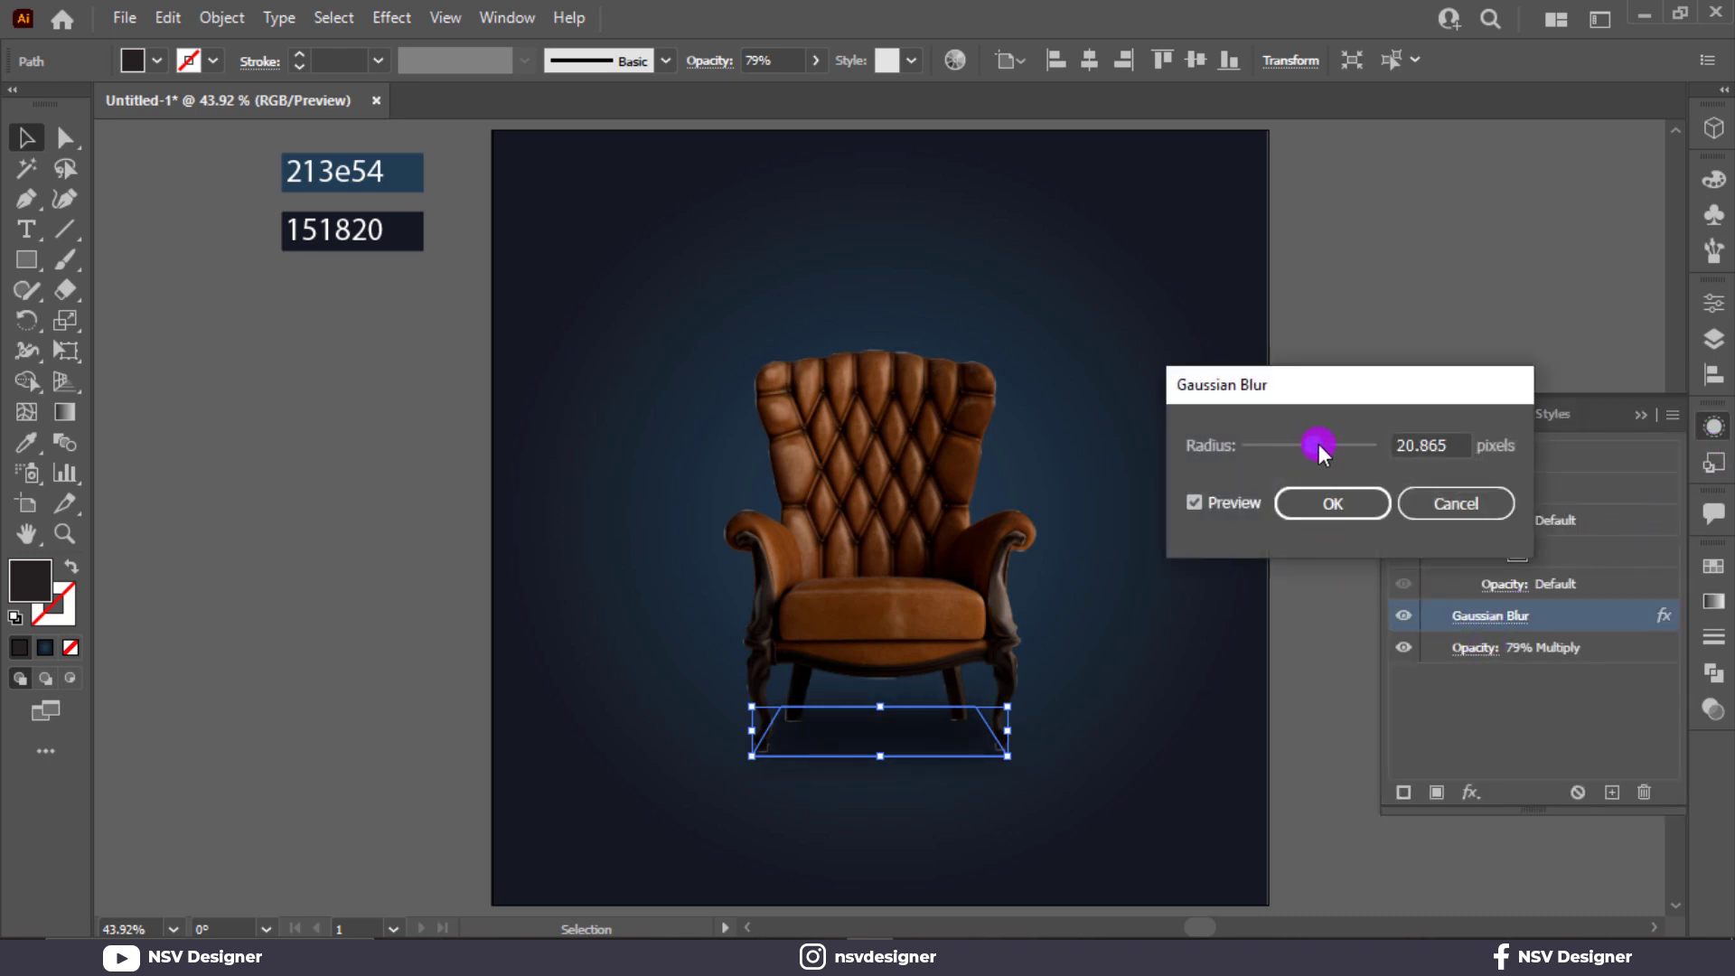
{"action": "left_click", "coordinate": [1325, 504]}
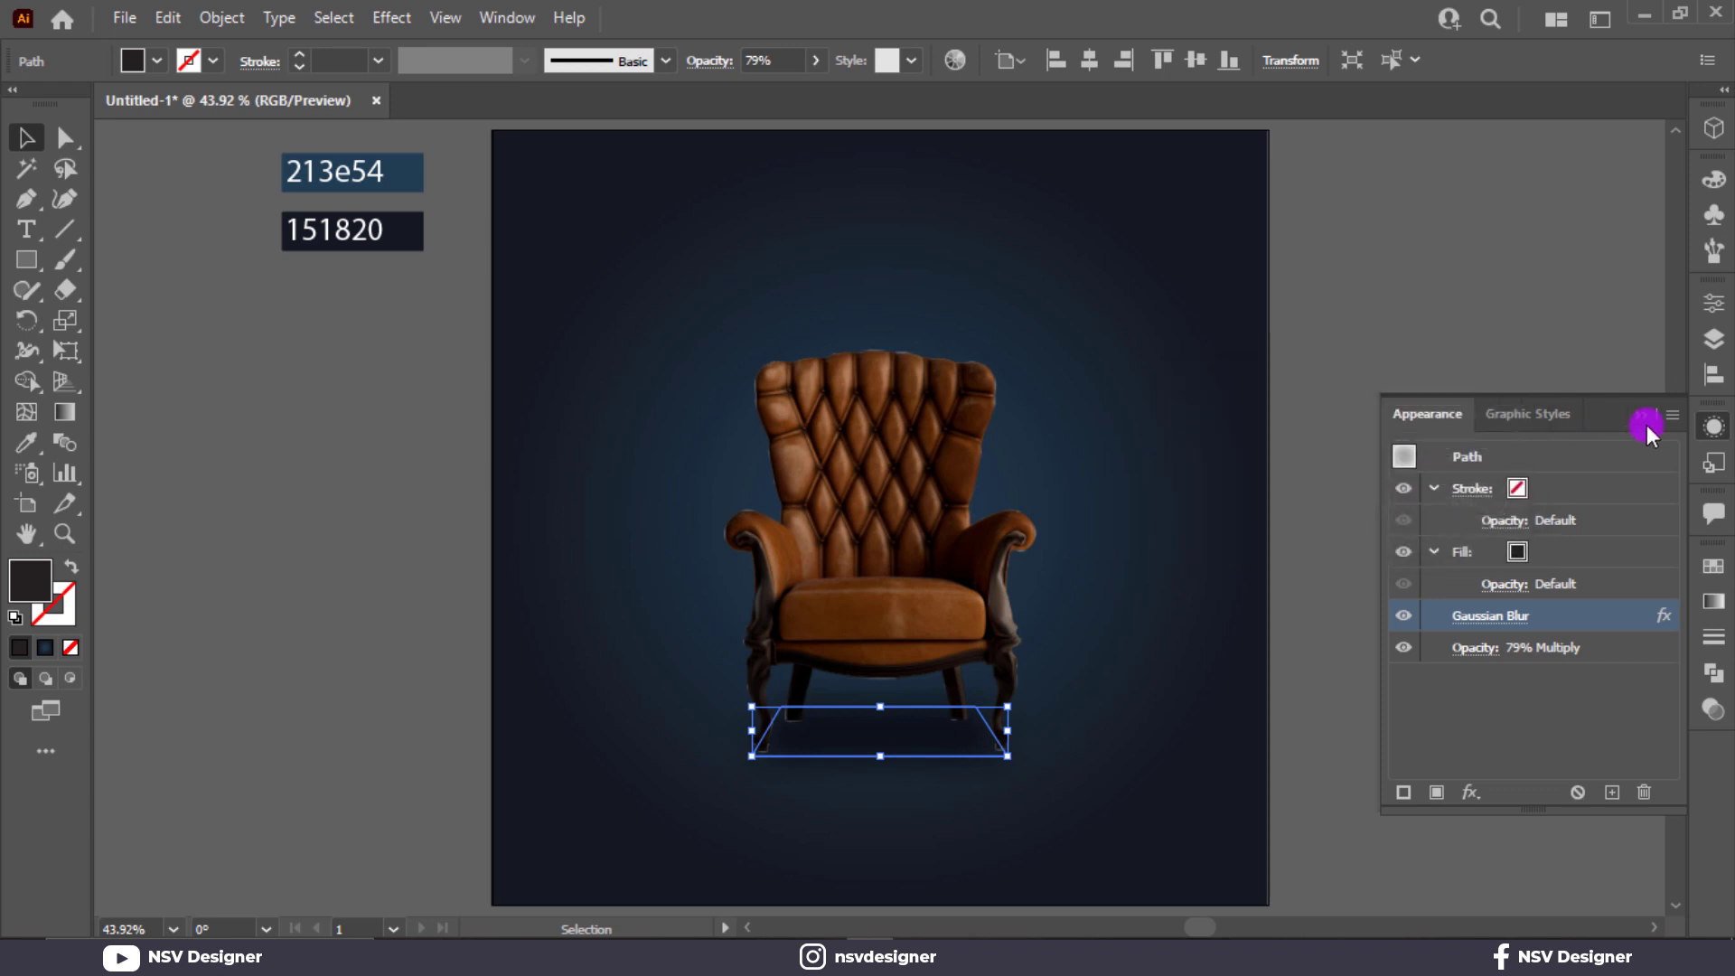
{"action": "left_click", "coordinate": [1640, 415]}
{"action": "left_click", "coordinate": [1415, 649]}
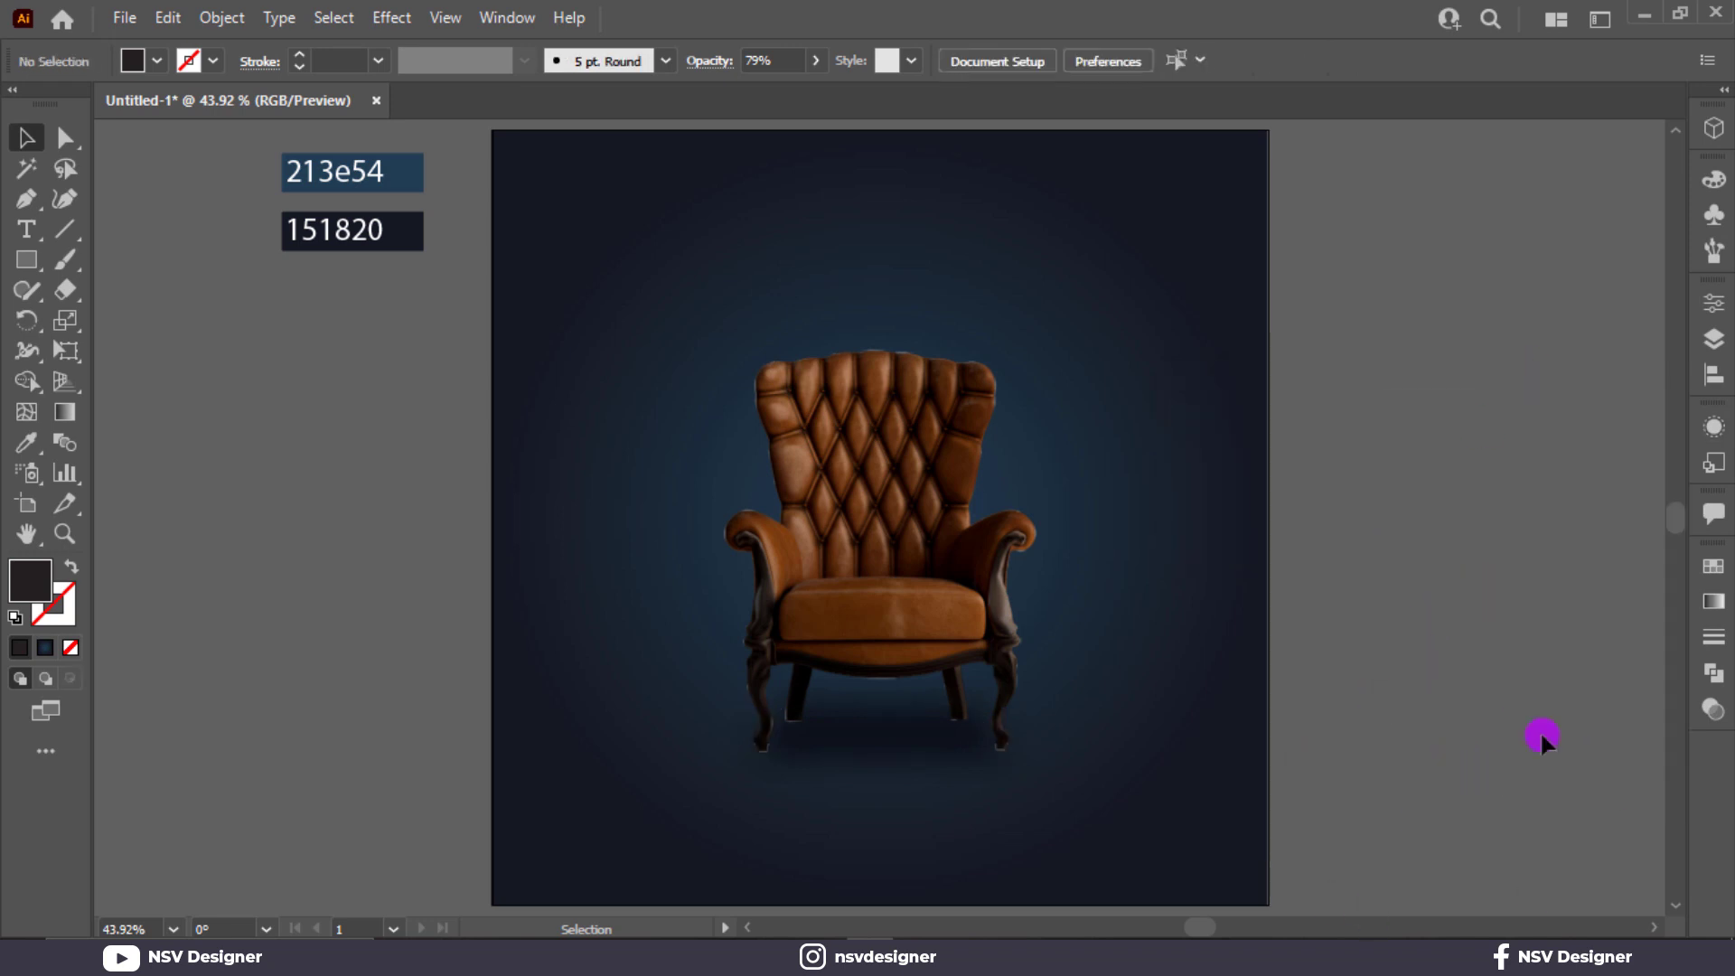
Draw a small circle with the Ellipse tool on the empty canvas beside the artboard, below the colour samples.
{"action": "scroll", "coordinate": [751, 593], "scroll_direction": "up", "scroll_amount": 1}
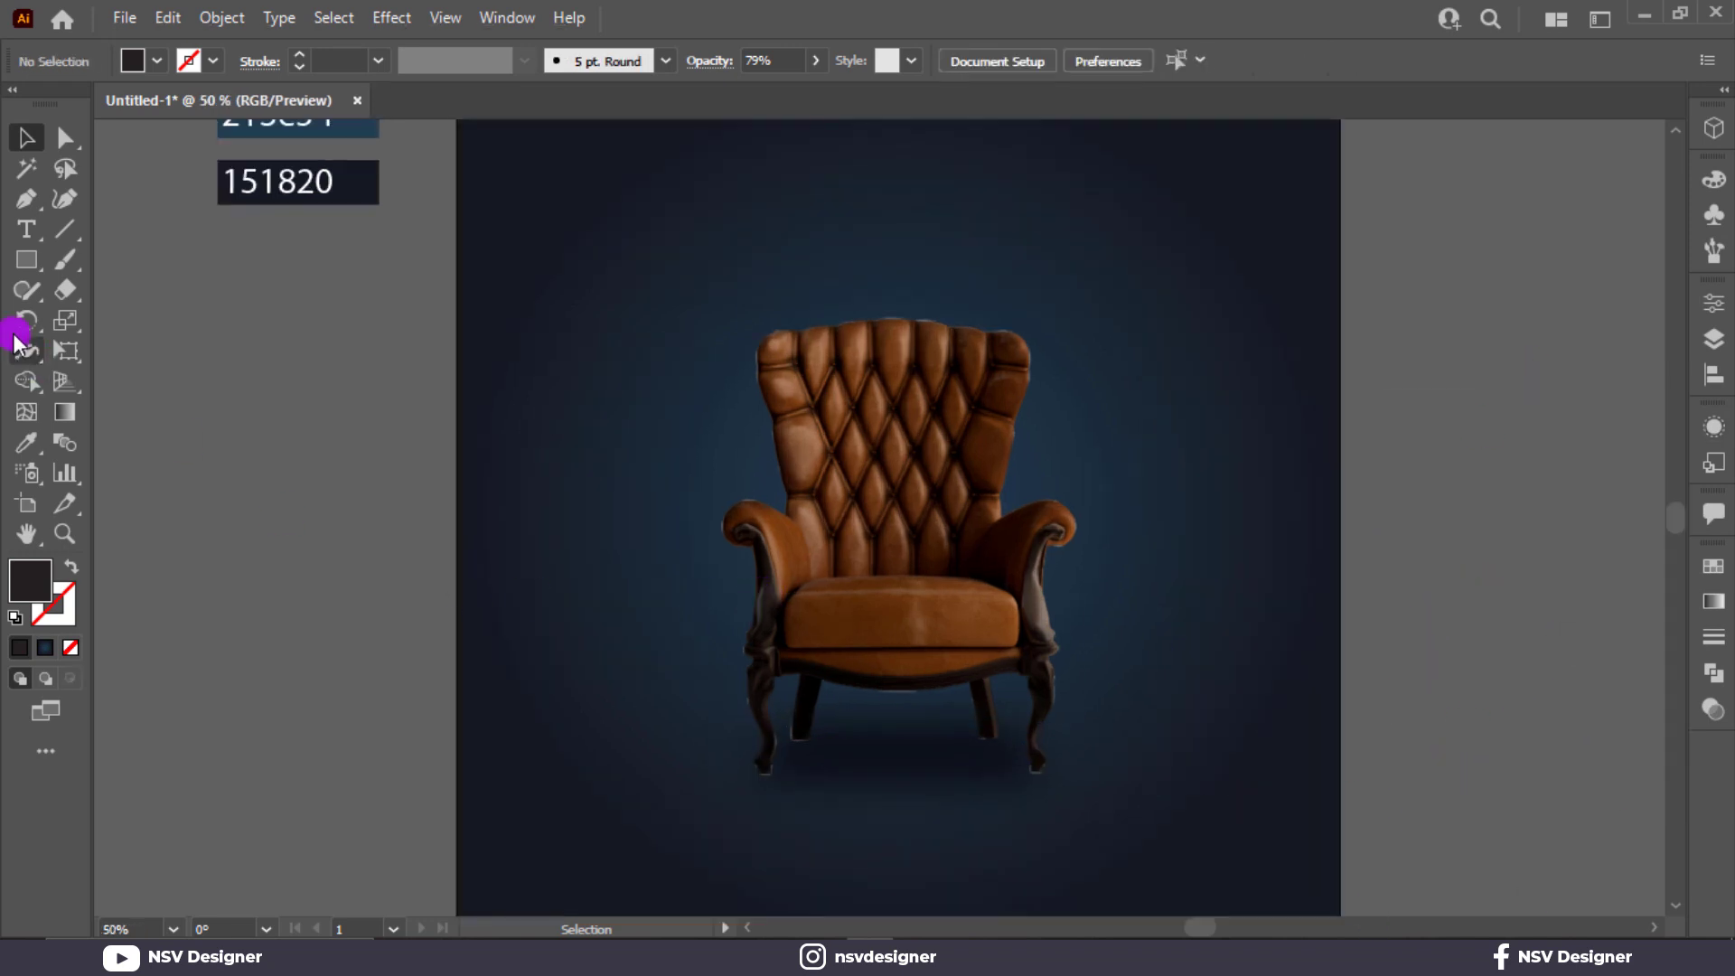
{"action": "left_click_drag", "start_coordinate": [30, 264], "coordinate": [166, 325]}
{"action": "left_click_drag", "start_coordinate": [301, 417], "coordinate": [317, 433]}
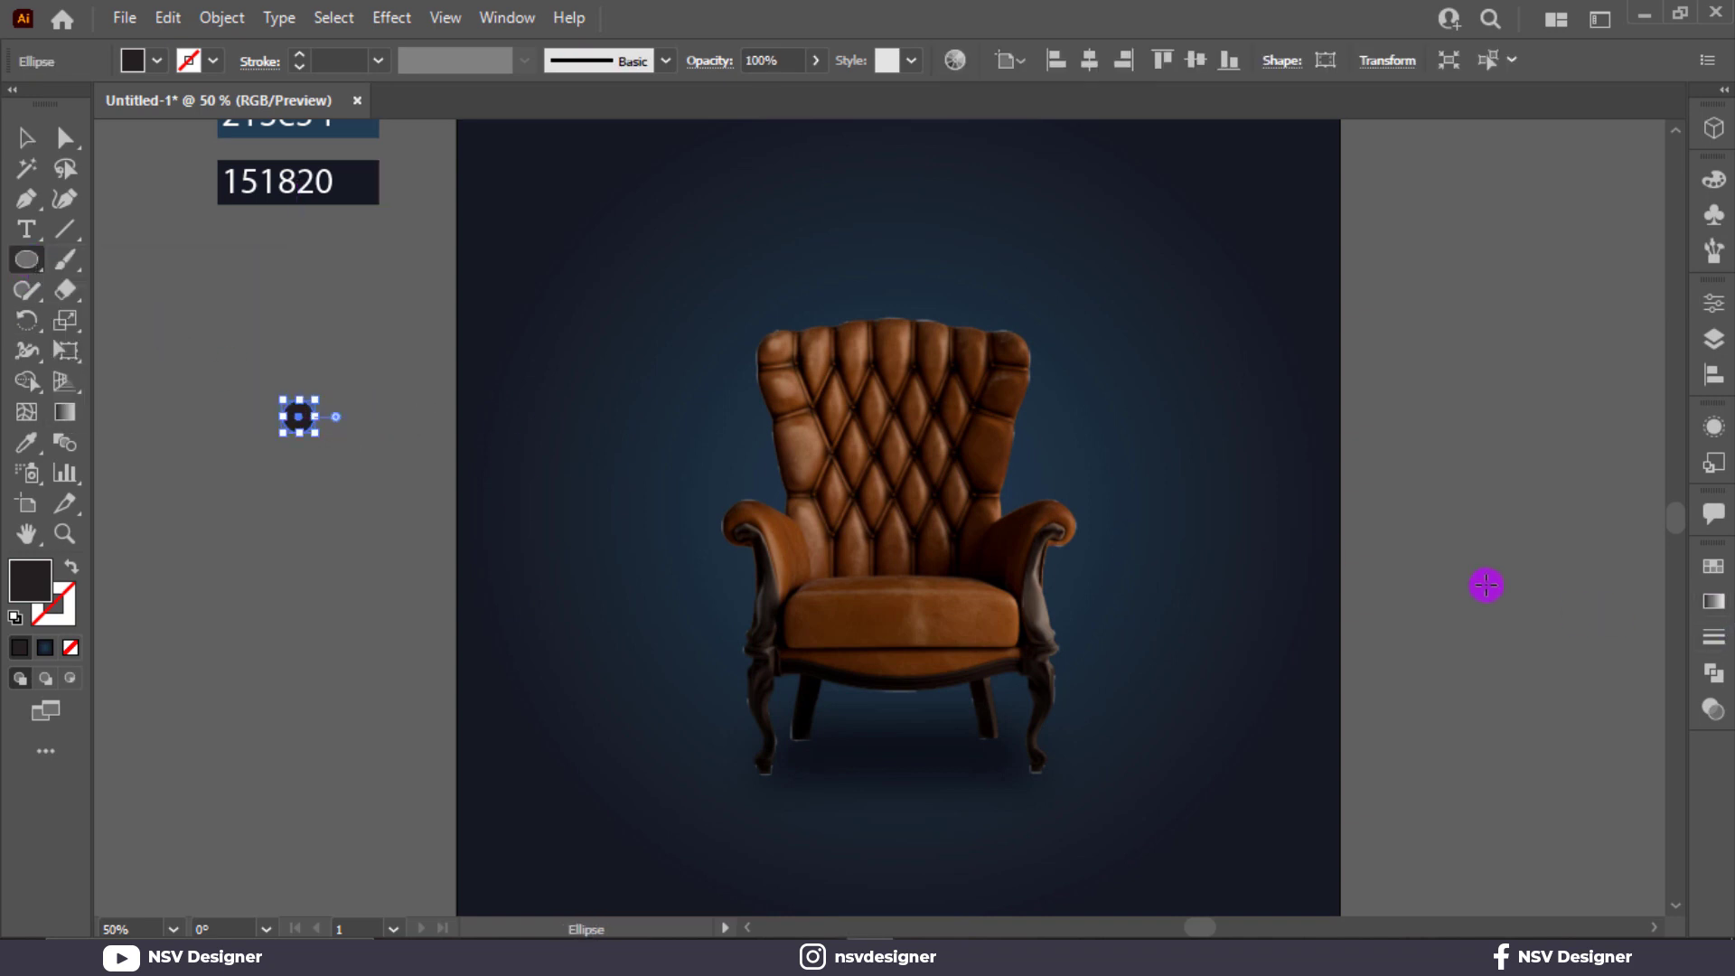
Fill the small circle with the White, Black gradient as radial, reverse it, and set its centre stop to black (000000).
{"action": "left_click", "coordinate": [1714, 615]}
{"action": "left_click", "coordinate": [1447, 600]}
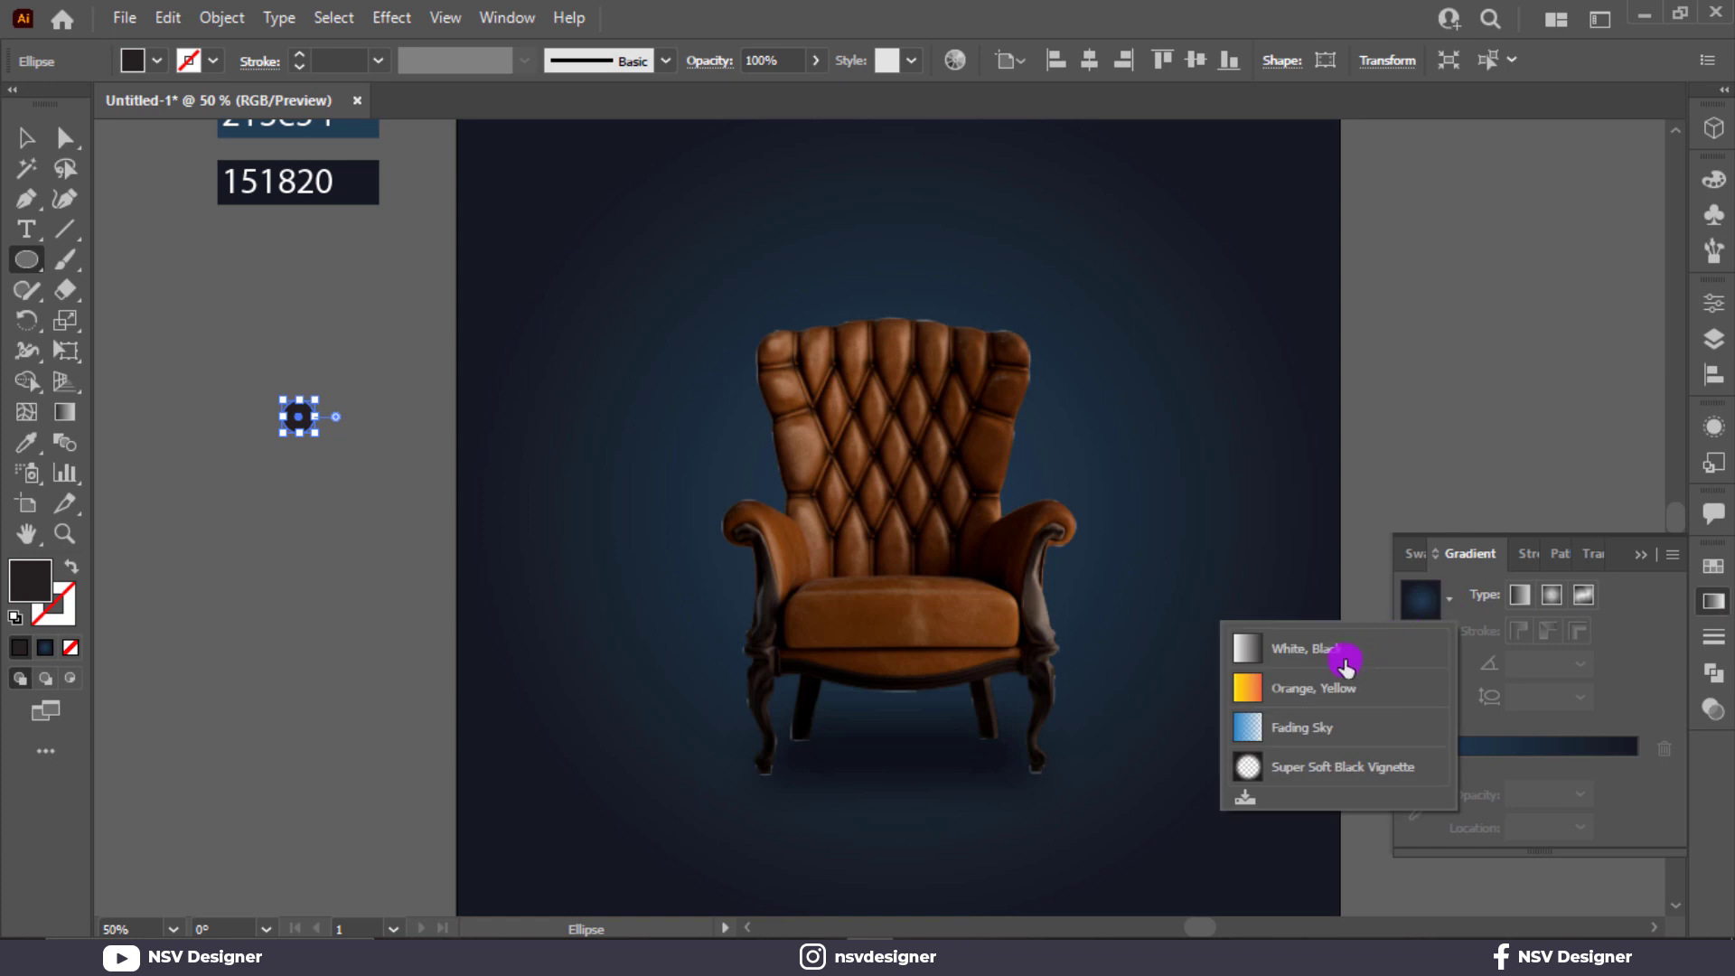
{"action": "left_click", "coordinate": [1347, 655]}
{"action": "left_click", "coordinate": [1551, 594]}
{"action": "left_click", "coordinate": [1417, 689]}
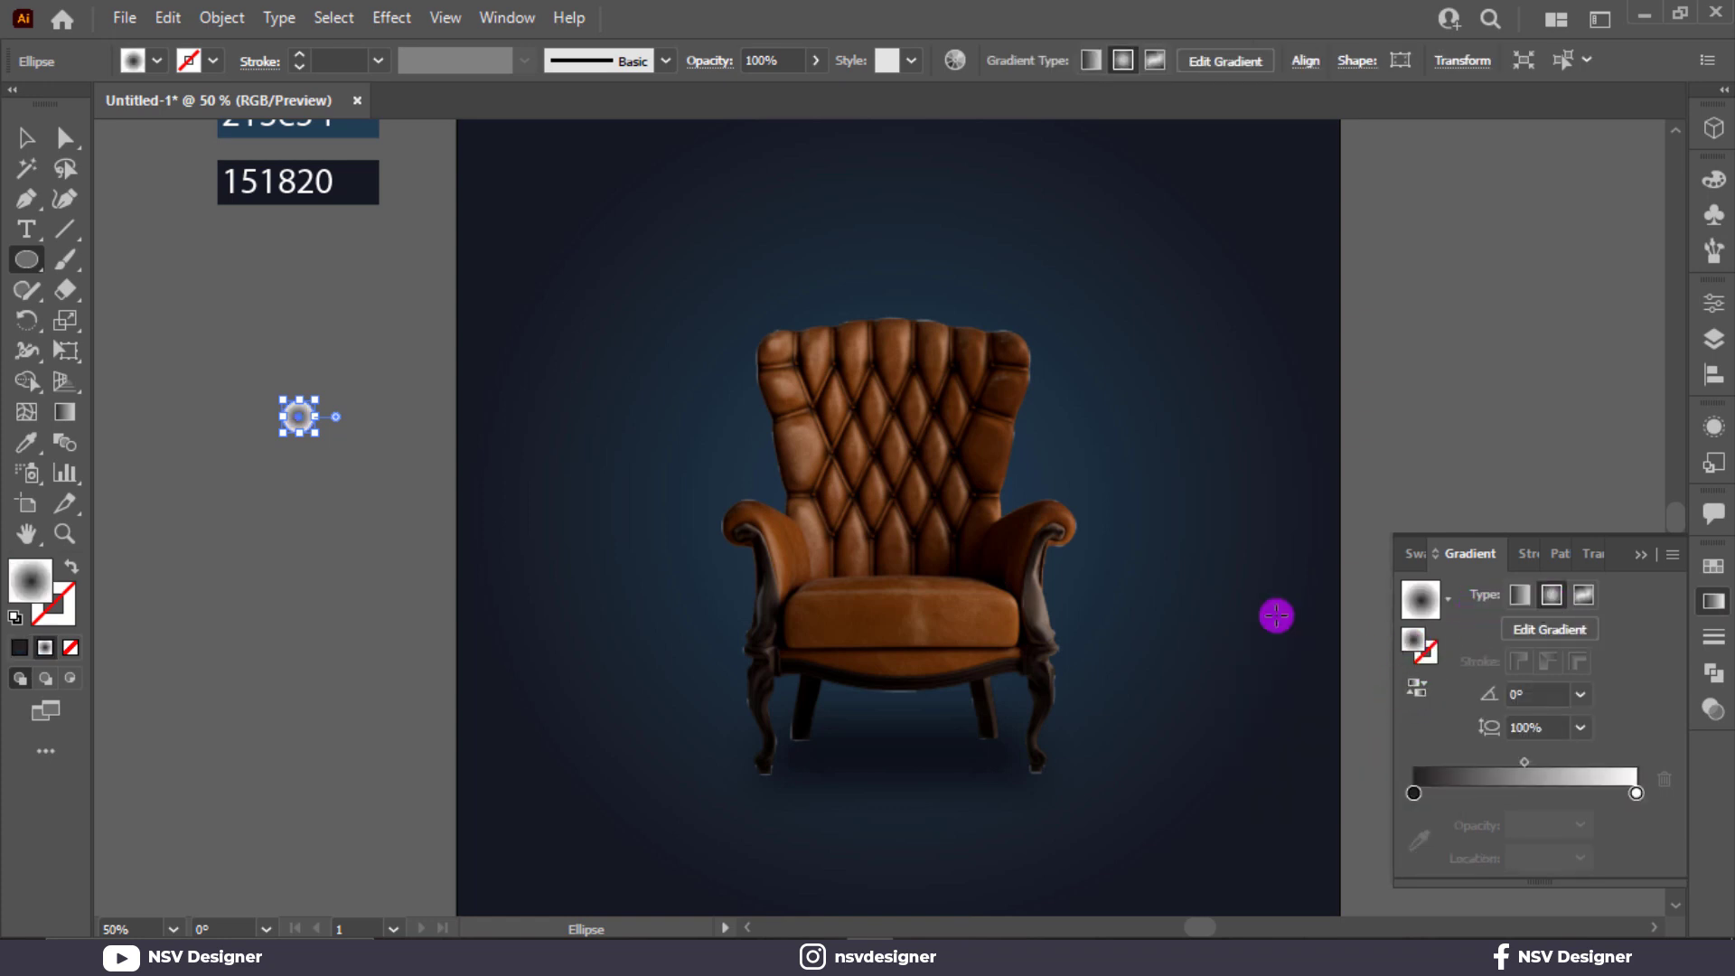
{"action": "double_click", "coordinate": [1414, 796]}
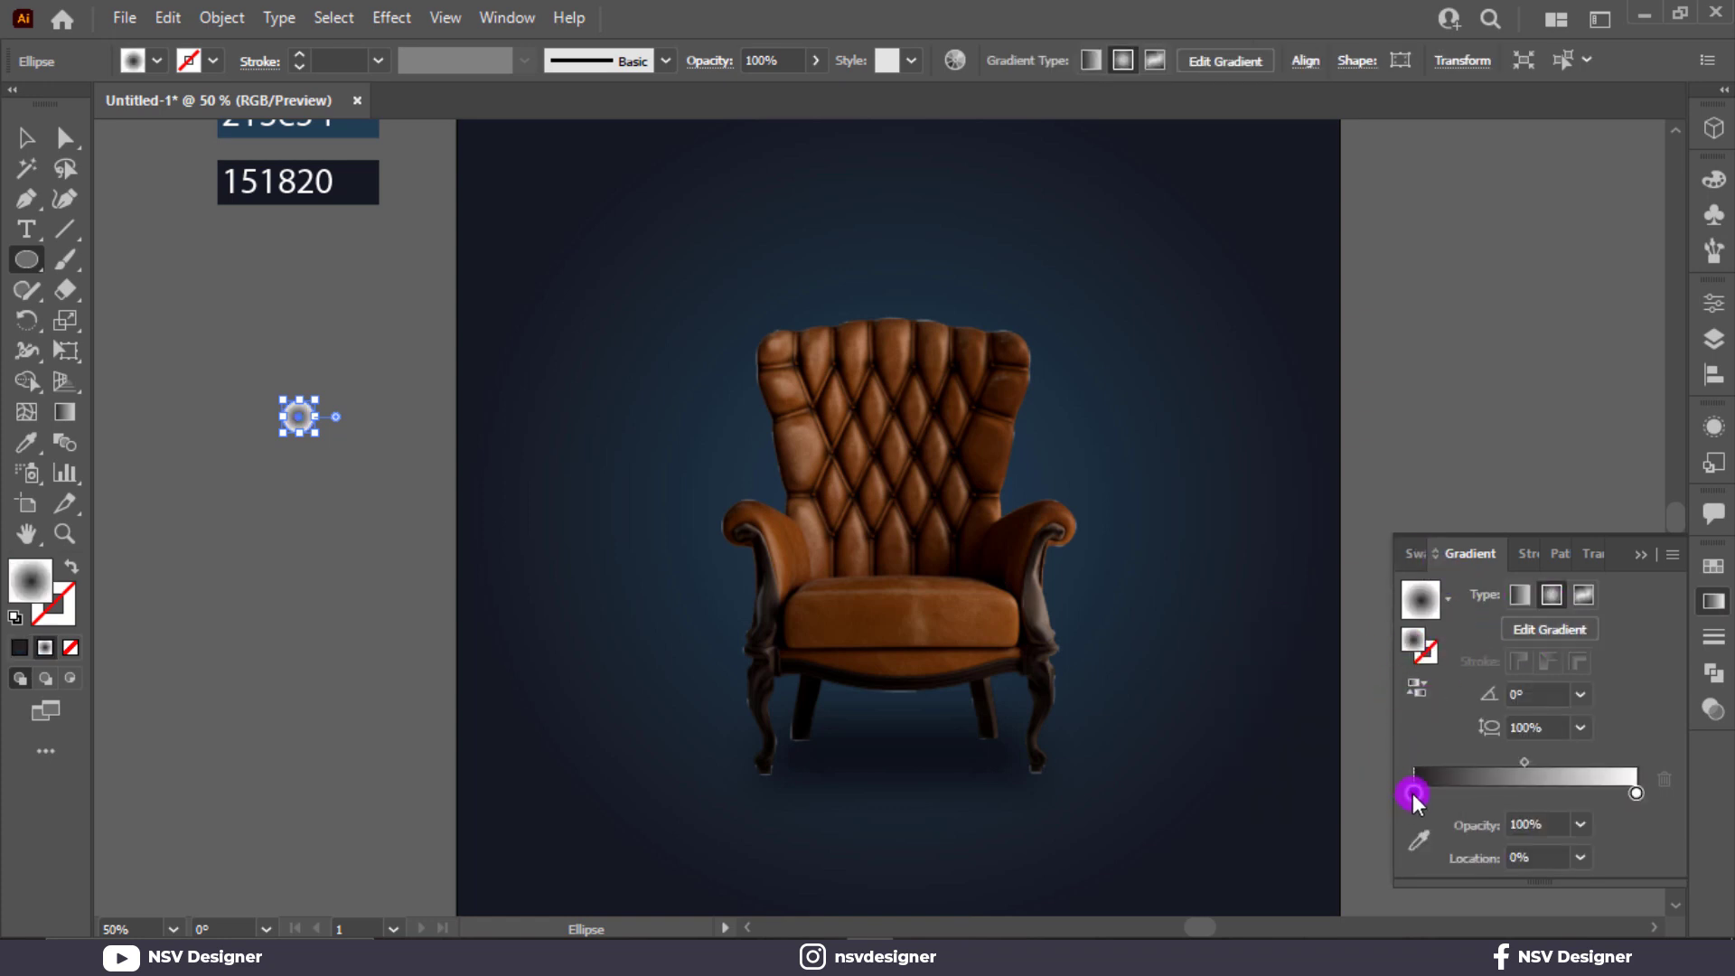
{"action": "left_click", "coordinate": [1352, 656]}
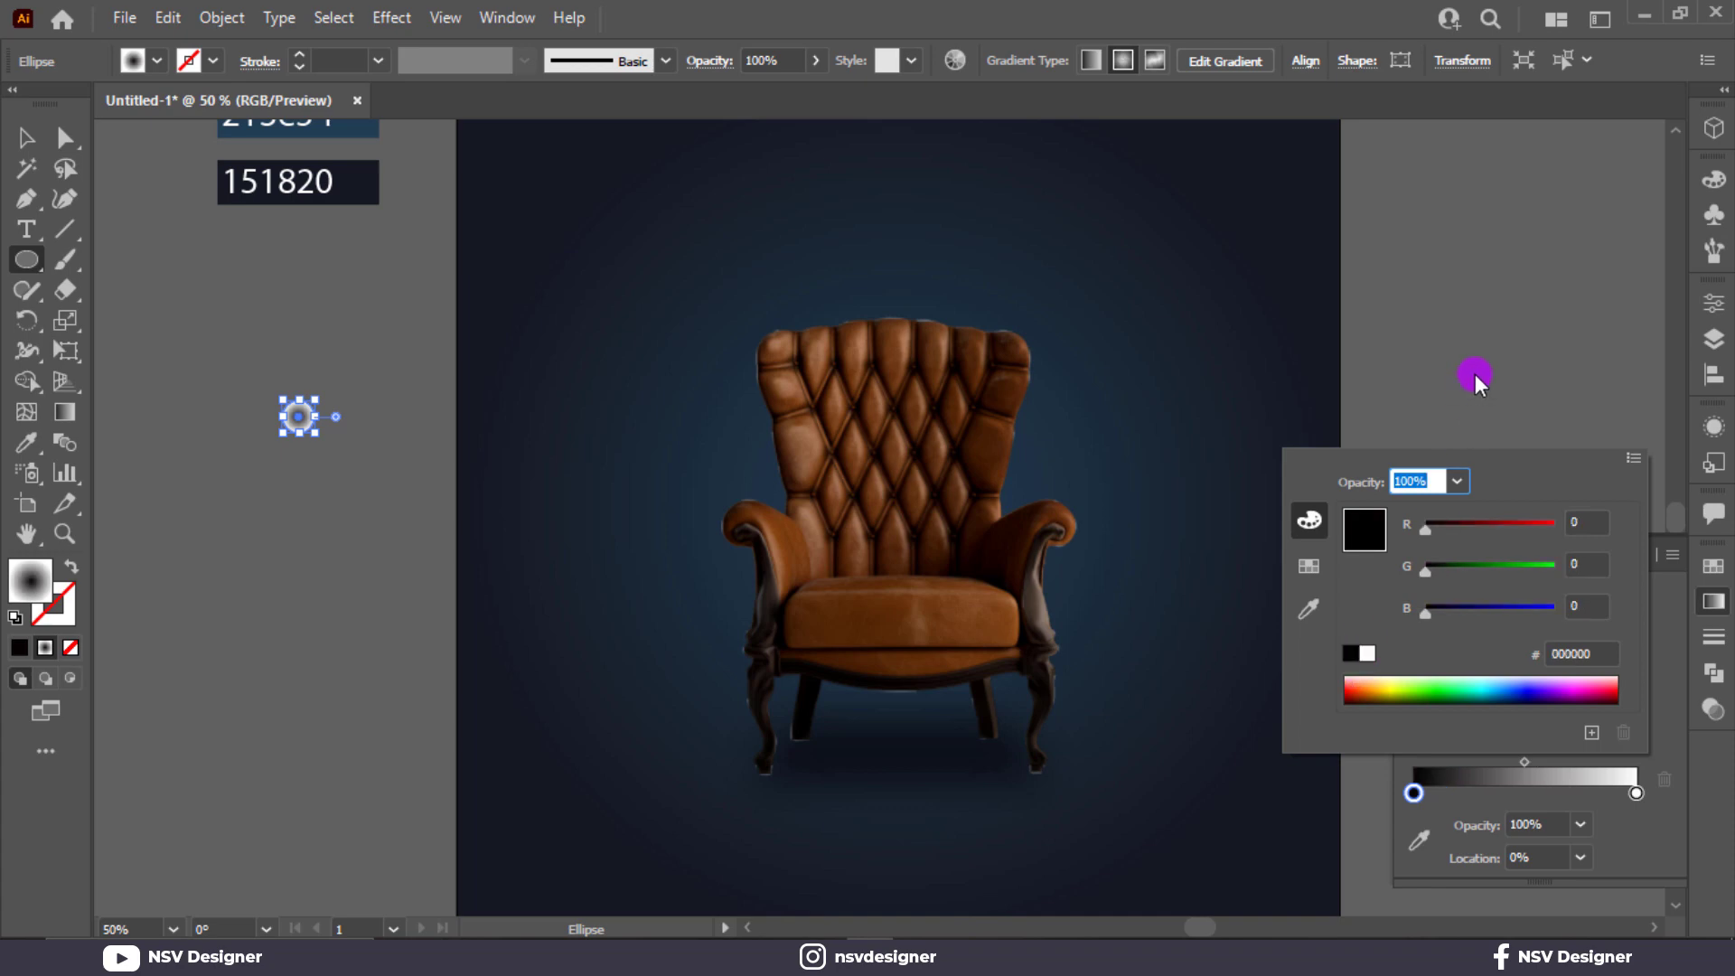
Set the small gradient circle's blending mode to Multiply.
{"action": "left_click", "coordinate": [1475, 374]}
{"action": "left_click", "coordinate": [1587, 562]}
{"action": "left_click", "coordinate": [1475, 589]}
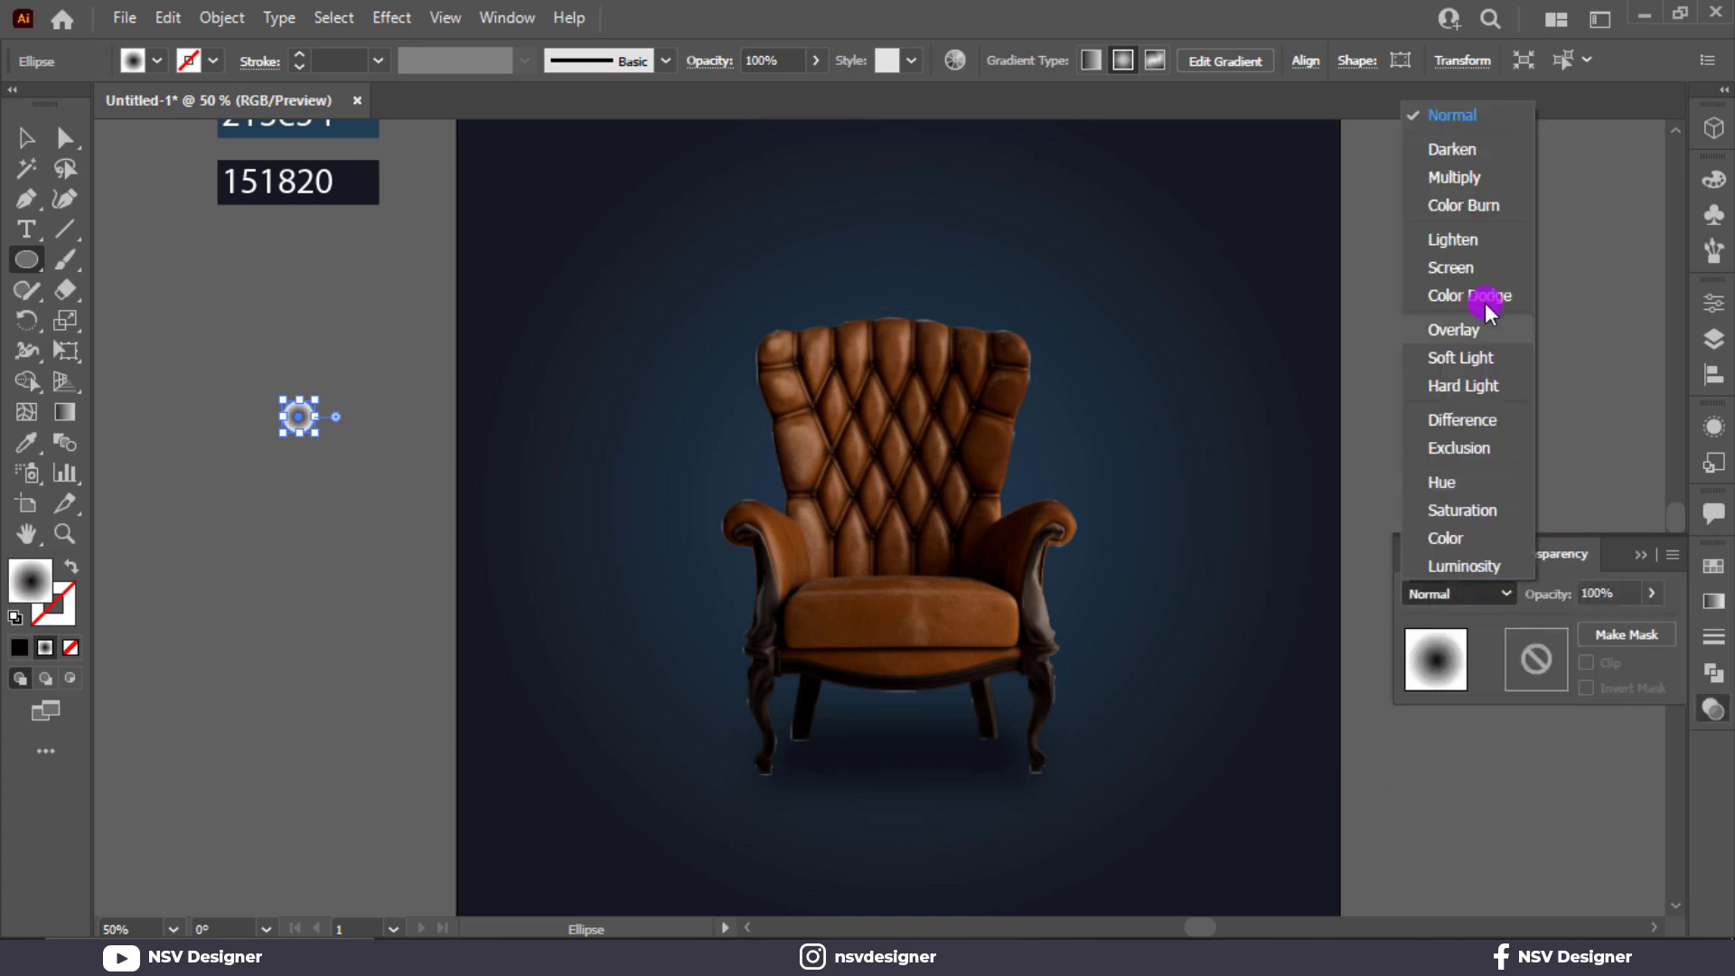
{"action": "left_click", "coordinate": [1476, 117]}
{"action": "left_click", "coordinate": [26, 137]}
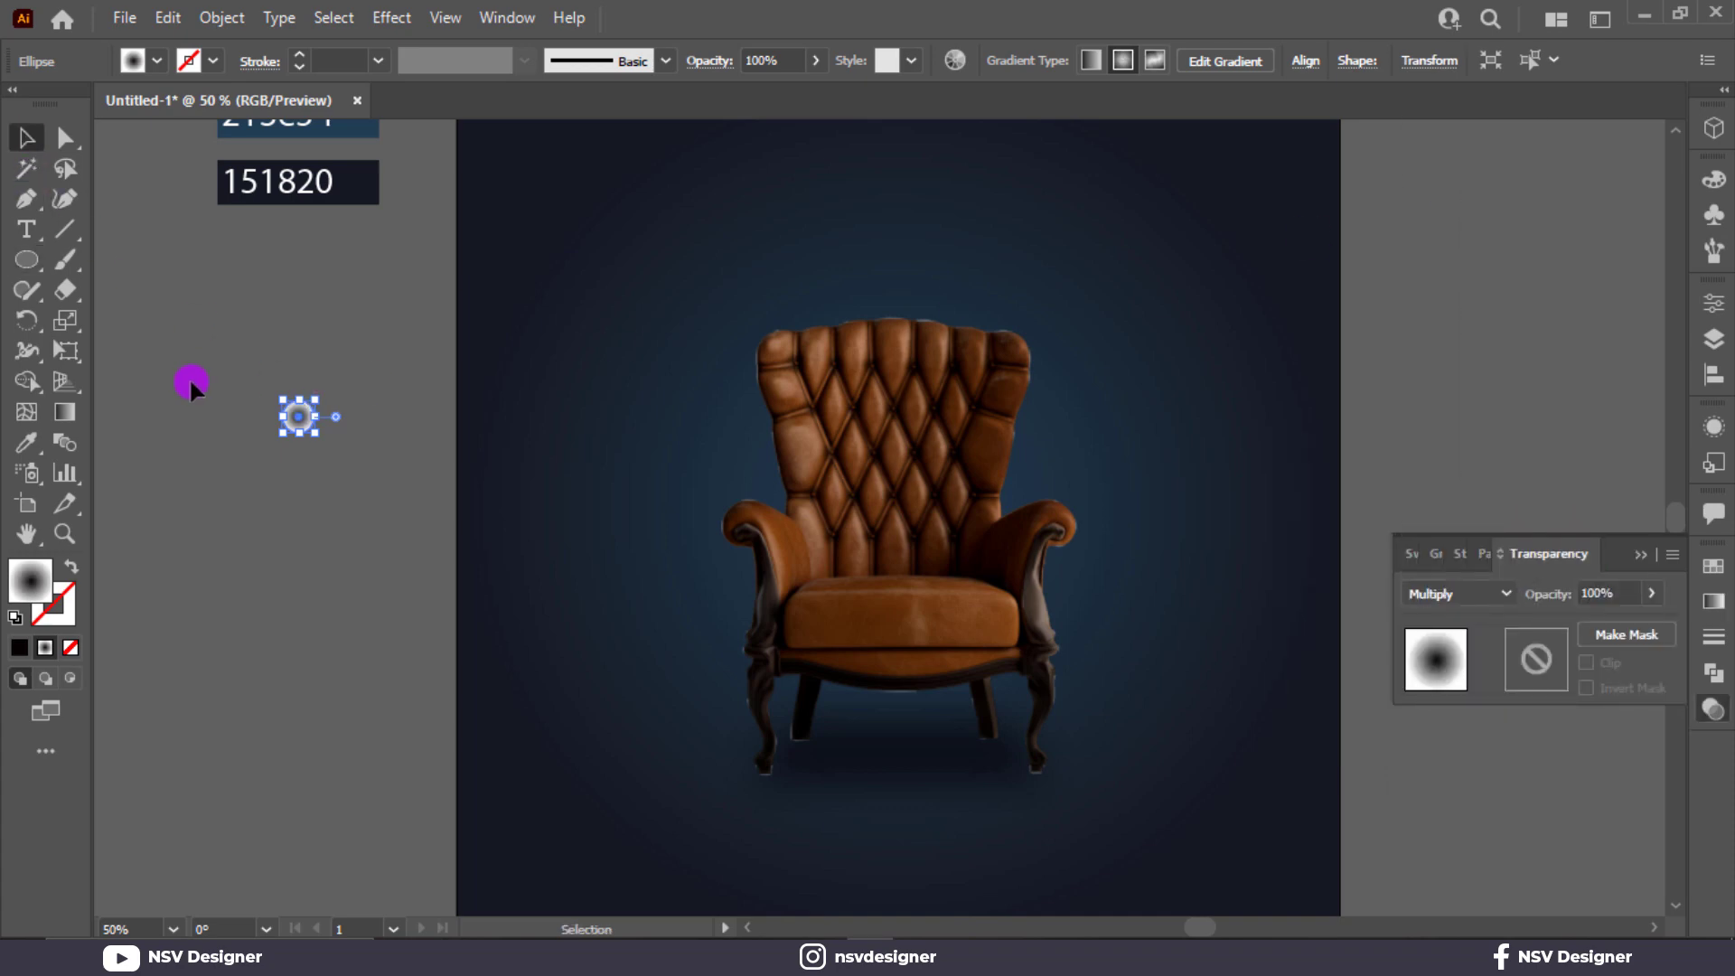
Move the small gradient circle beneath the chair's left front leg, flatten it into a thin ellipse and place it behind the foot.
{"action": "left_click", "coordinate": [187, 380]}
{"action": "left_click_drag", "start_coordinate": [298, 416], "coordinate": [795, 778]}
{"action": "scroll", "coordinate": [795, 778], "scroll_direction": "up", "scroll_amount": 5}
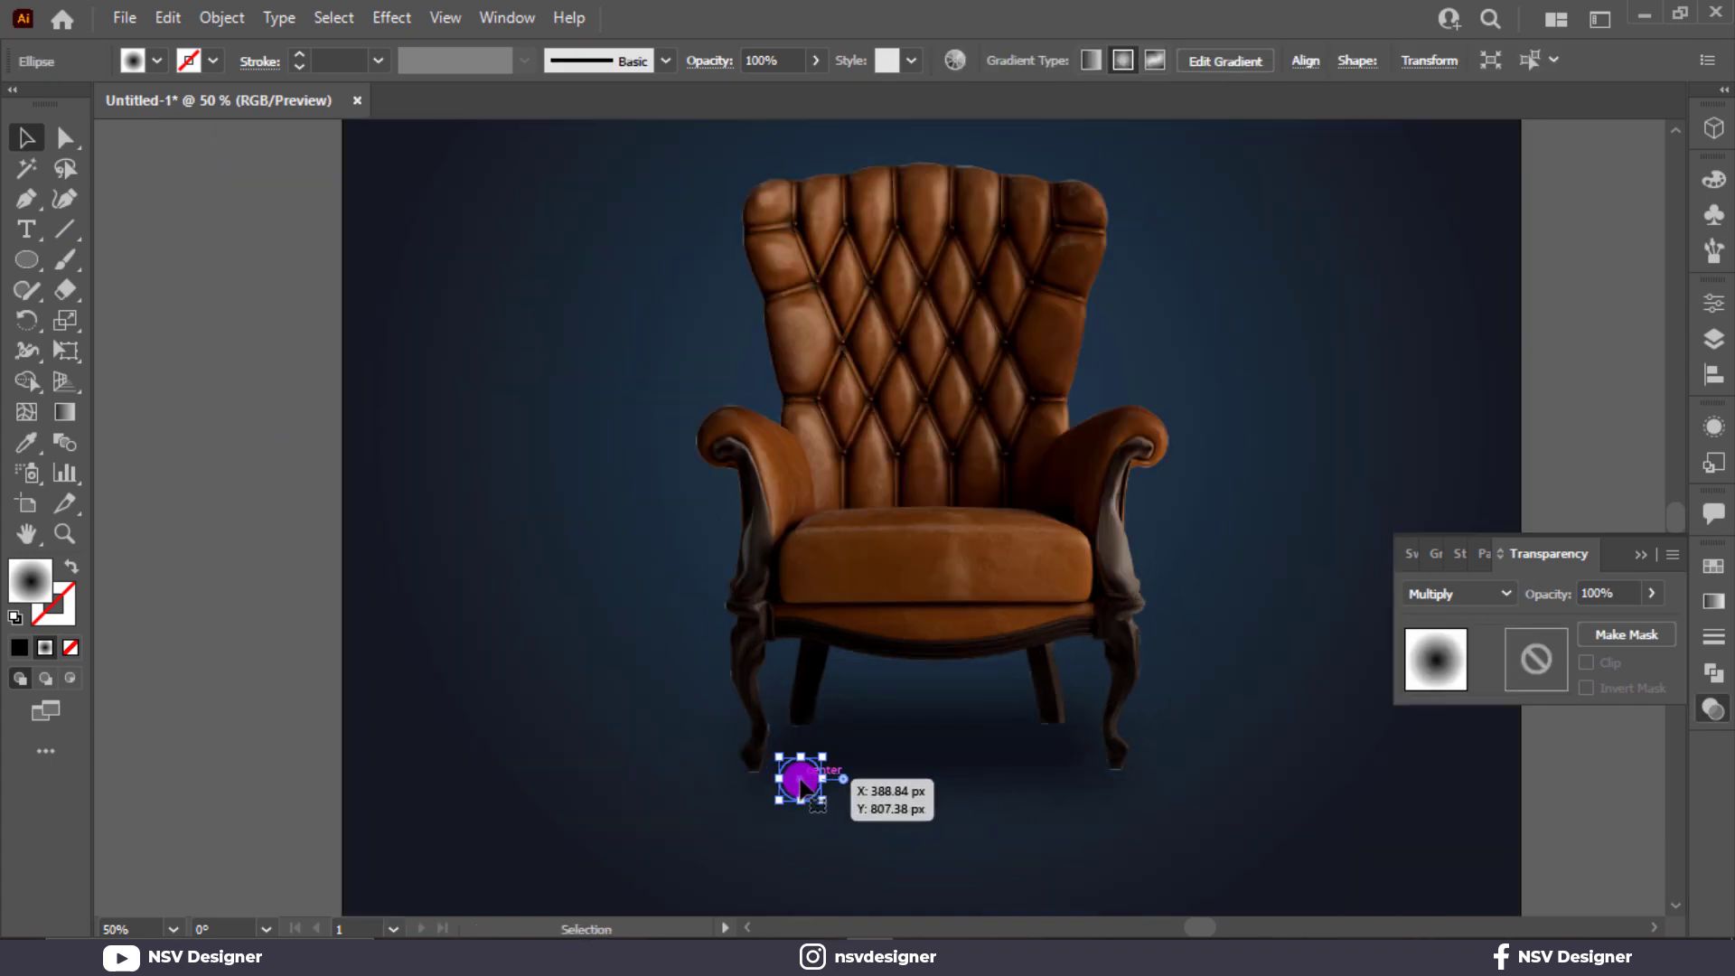
{"action": "left_click_drag", "start_coordinate": [807, 676], "coordinate": [620, 737]}
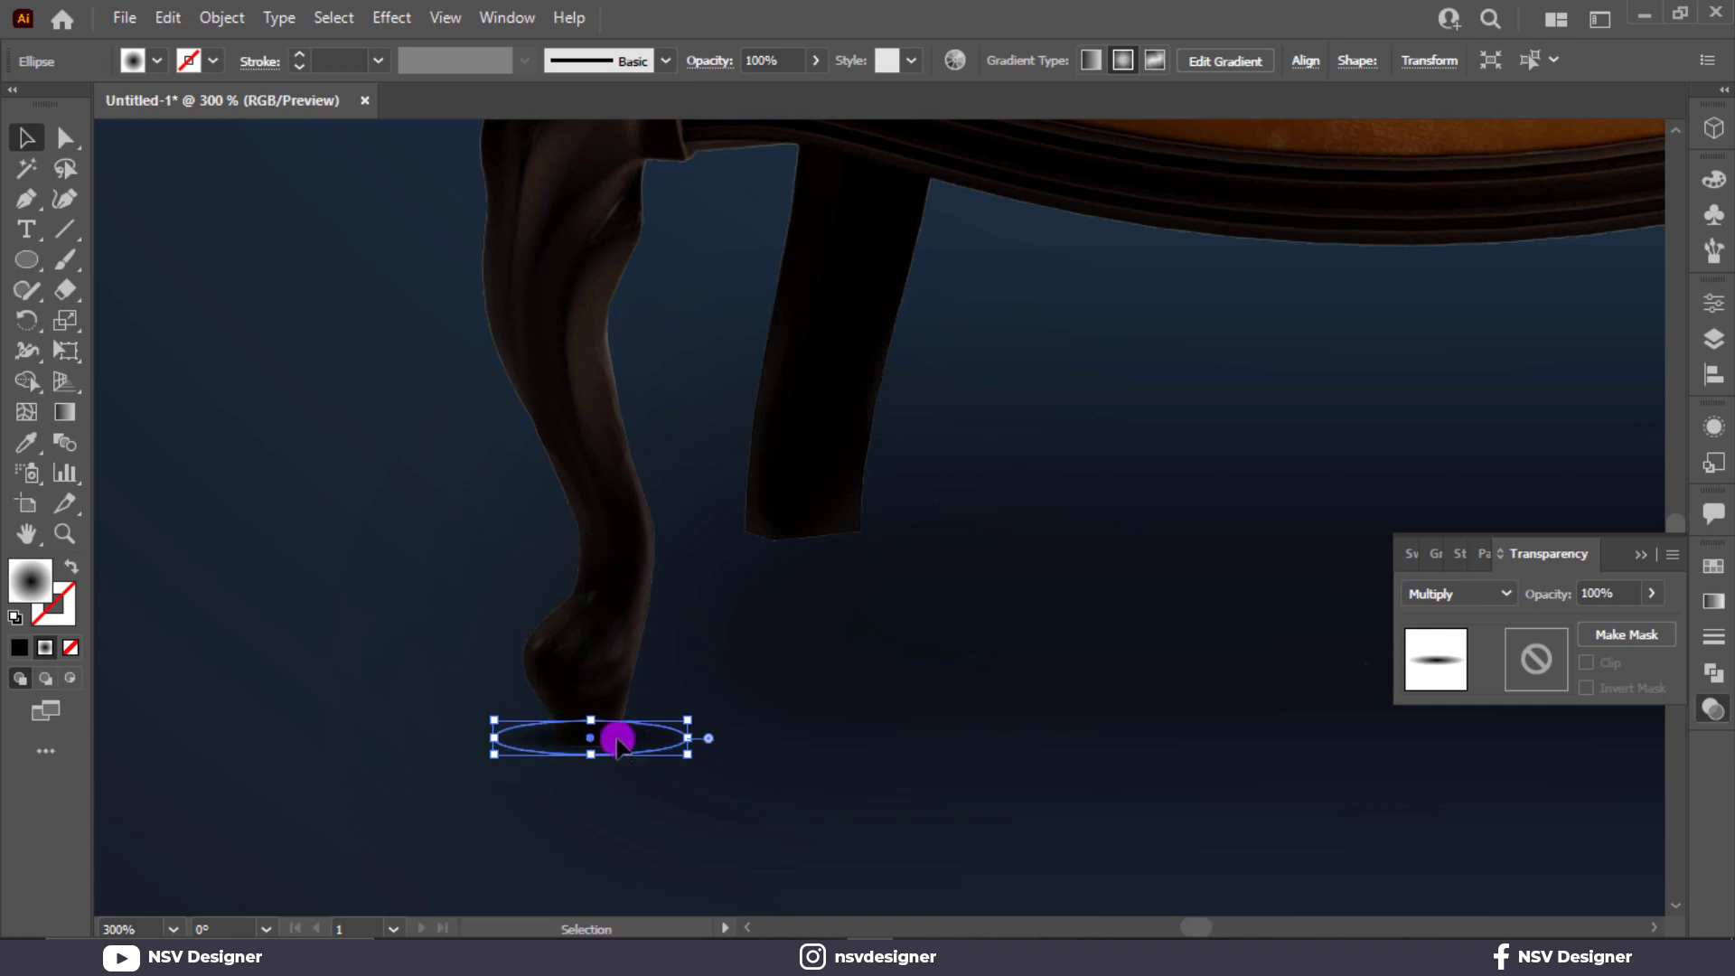
{"action": "key", "text": "a"}
{"action": "key", "text": "v"}
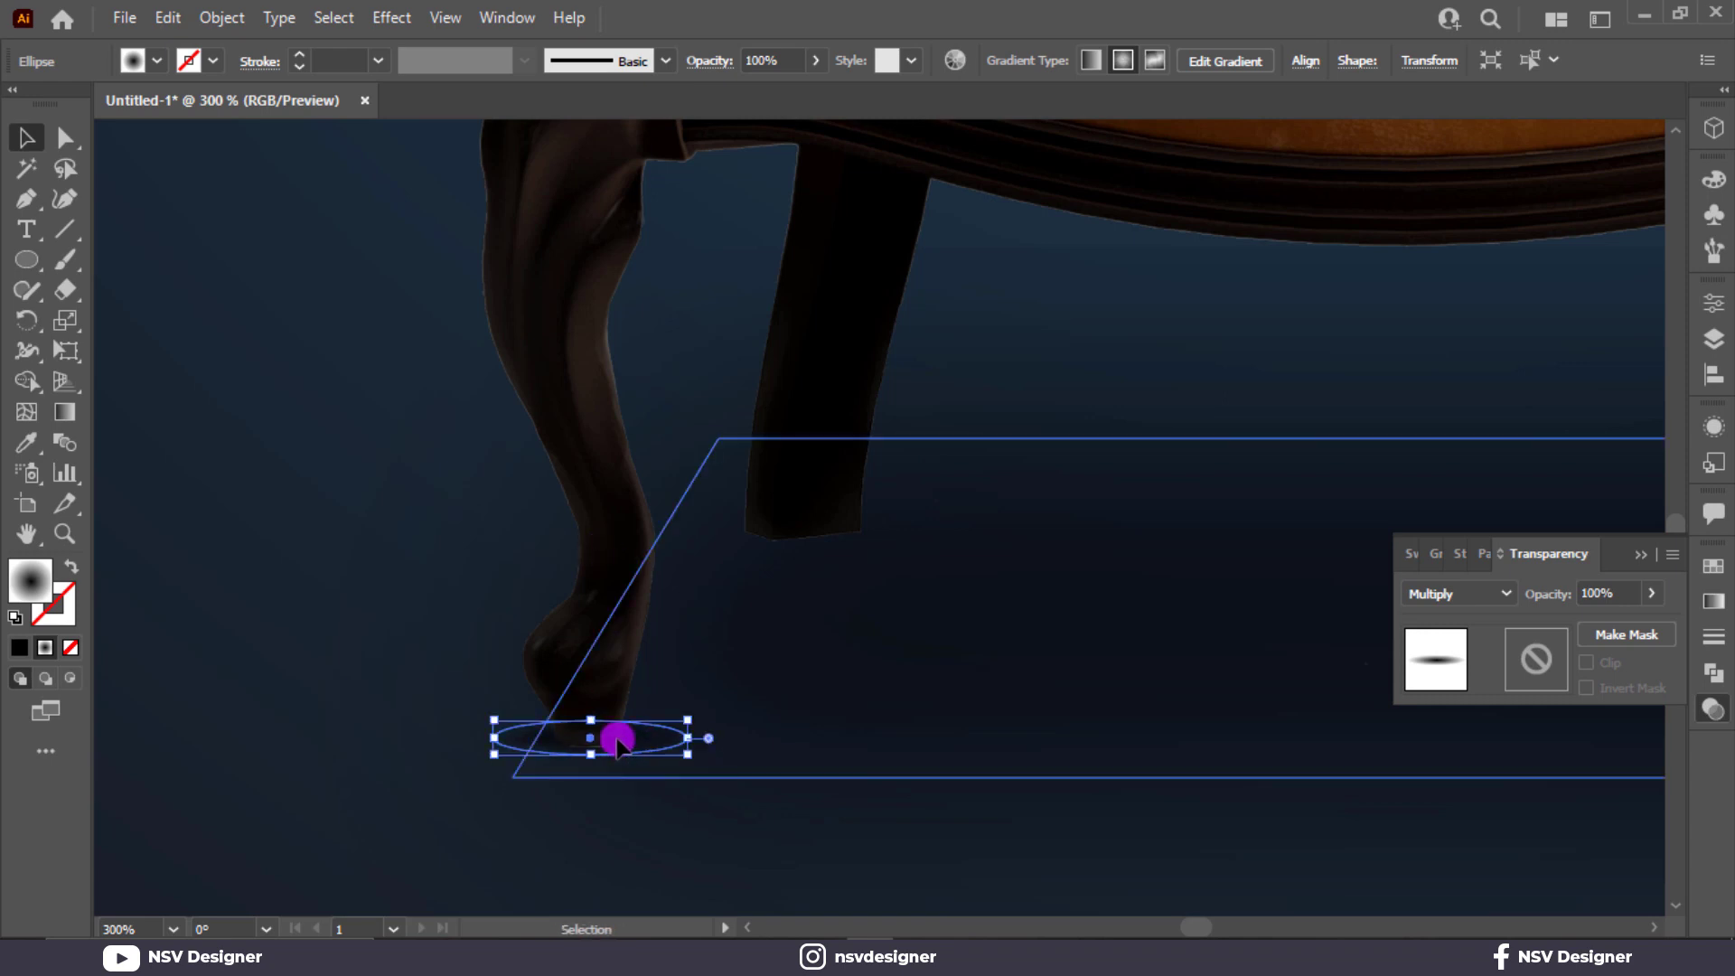
{"action": "left_click", "coordinate": [611, 728]}
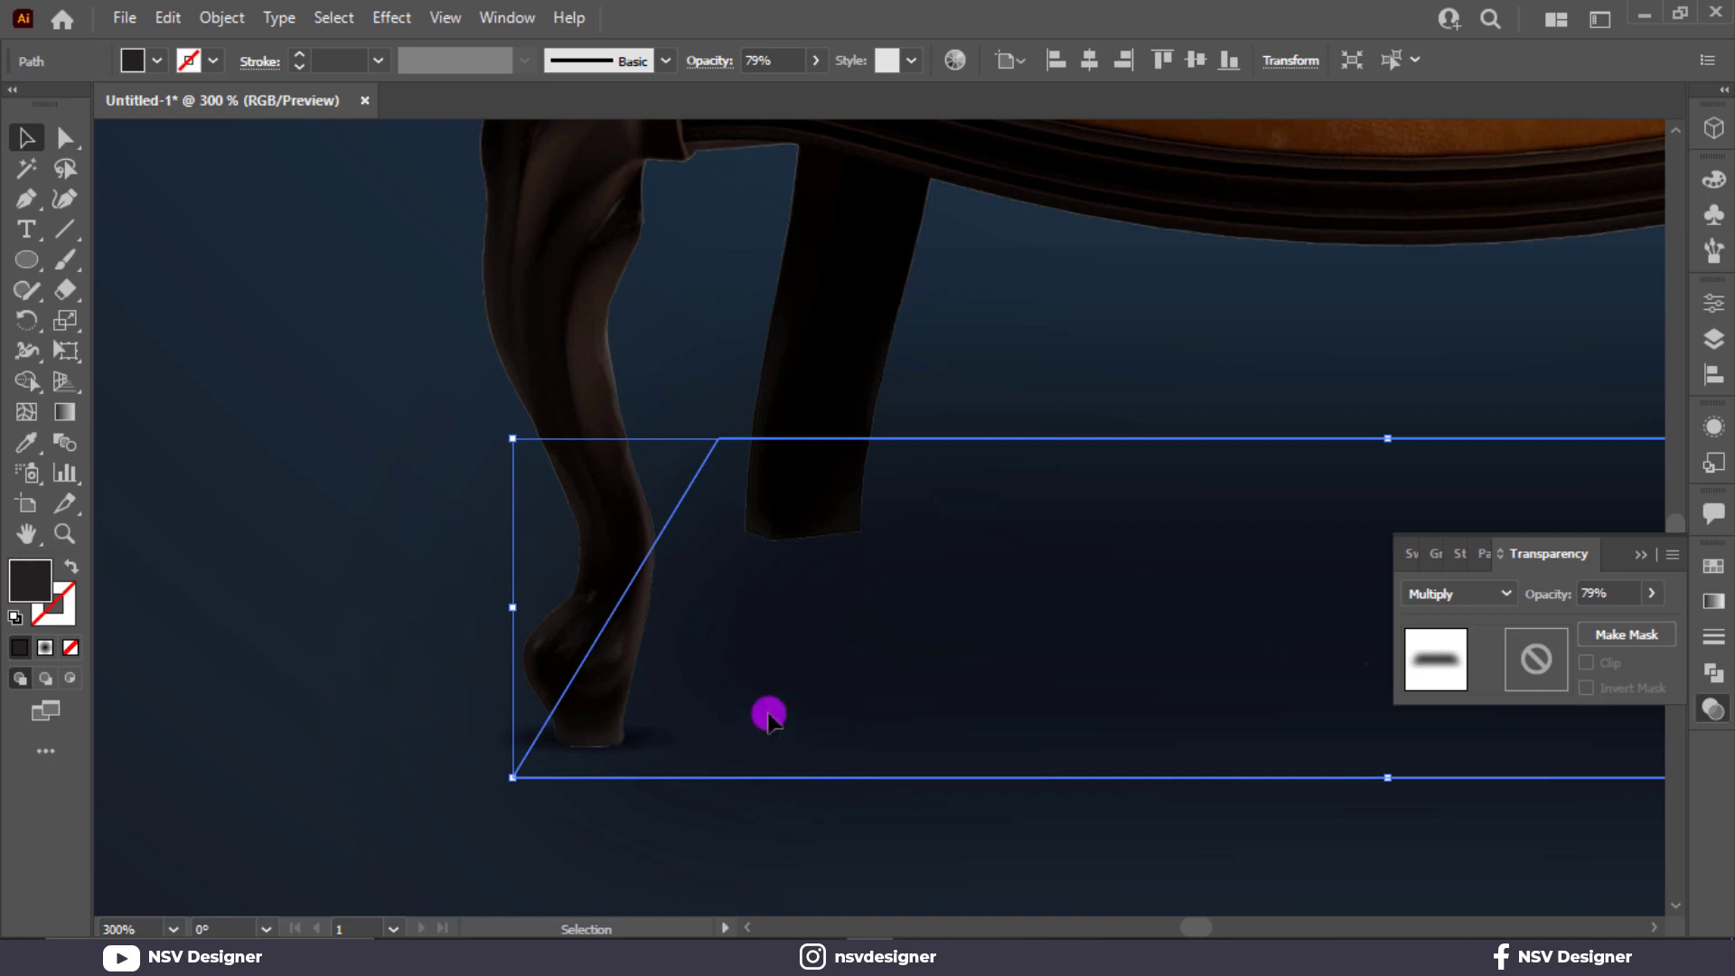
{"action": "key", "text": "ctrl+shift+a"}
{"action": "key", "text": "ctrl+1"}
{"action": "key", "text": "ctrl+0"}
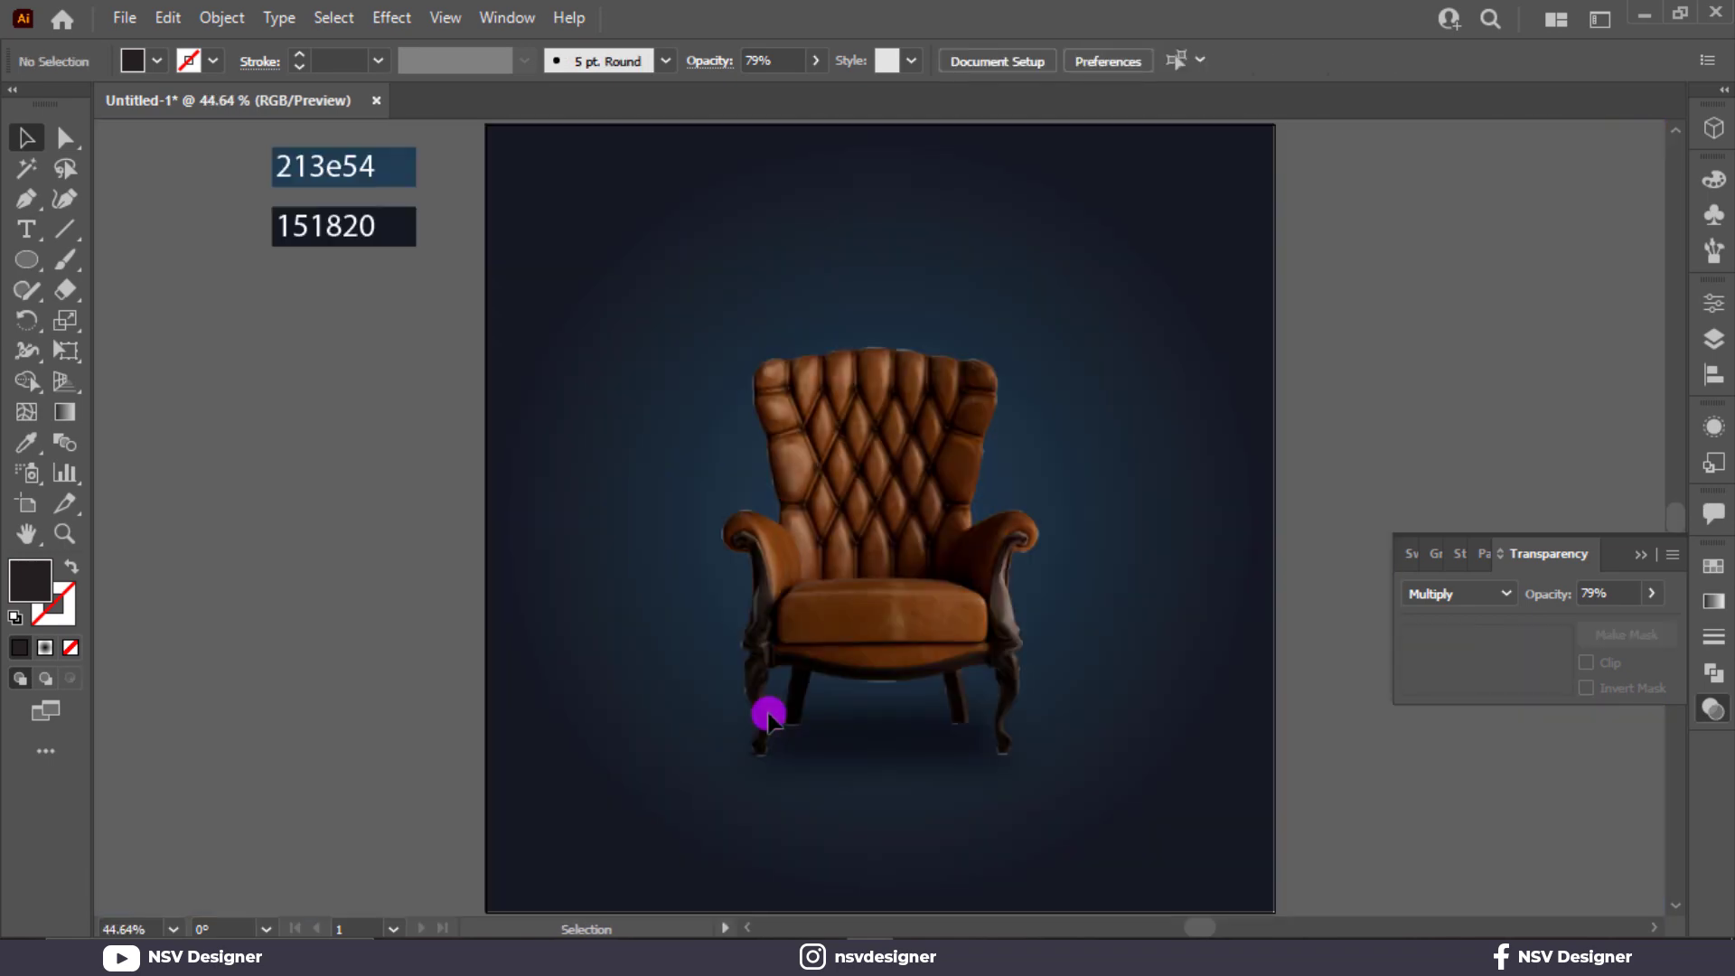
Fine-tune the ellipse shadow at the left front foot and place a copy of it beneath the left rear leg.
{"action": "scroll", "coordinate": [768, 715], "scroll_direction": "up", "scroll_amount": 9}
{"action": "scroll", "coordinate": [971, 782], "scroll_direction": "down", "scroll_amount": 5}
{"action": "scroll", "coordinate": [1020, 741], "scroll_direction": "down", "scroll_amount": 3}
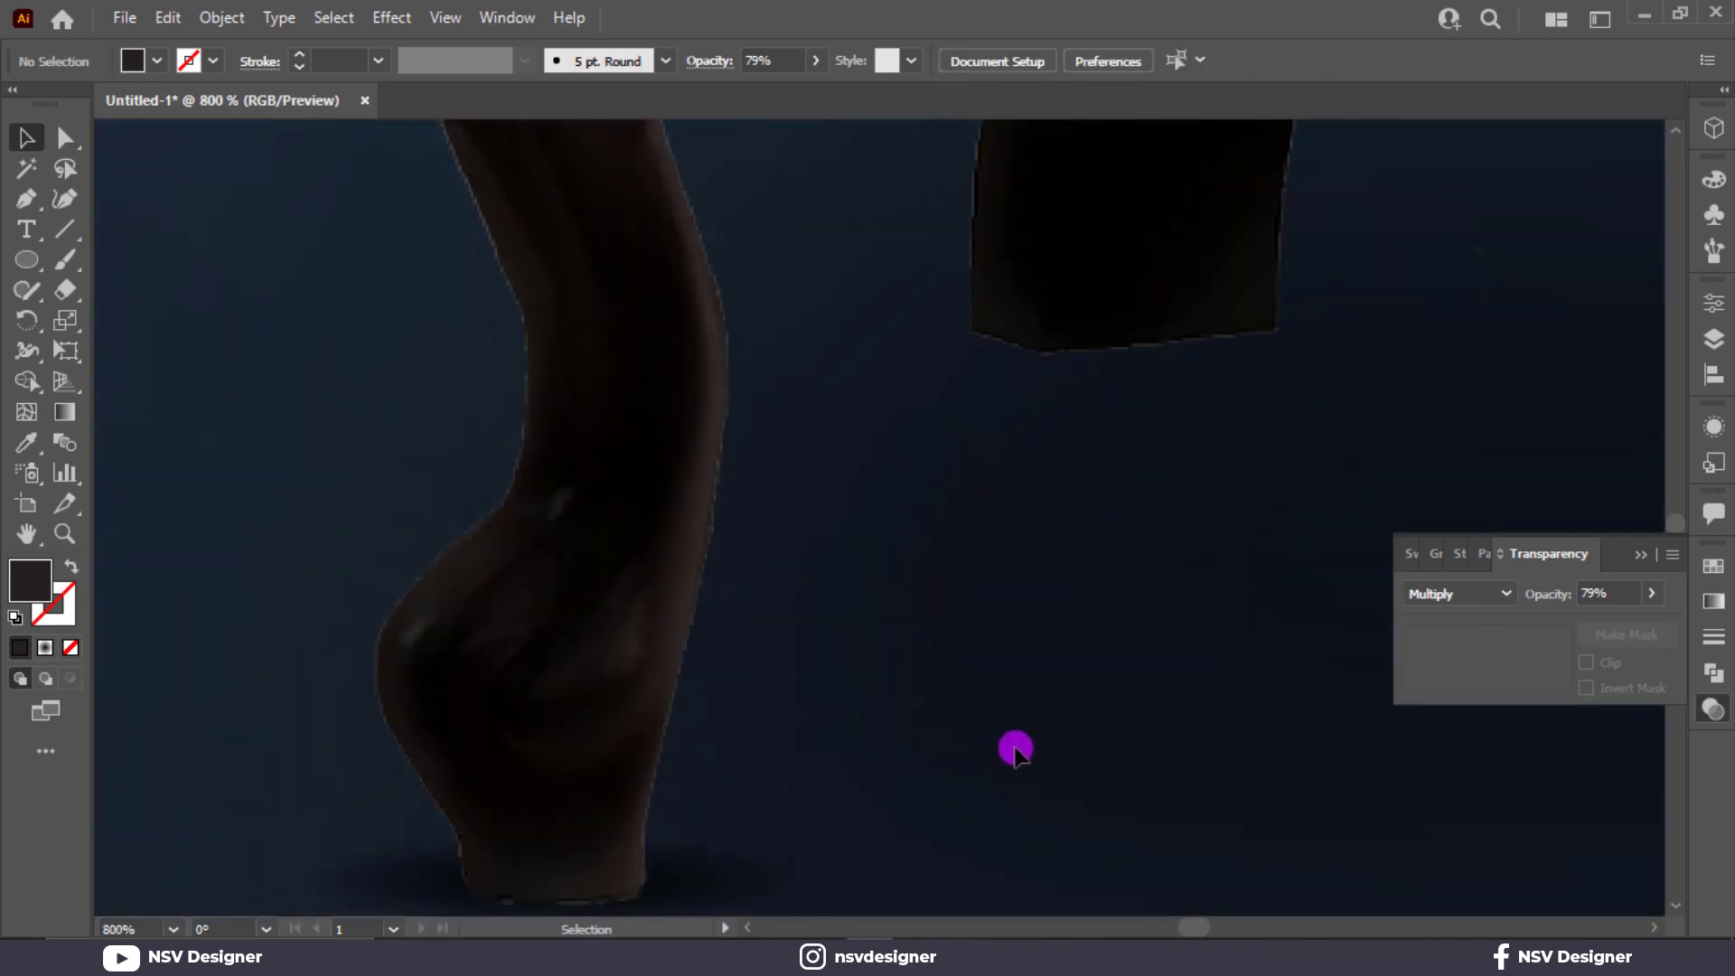
{"action": "left_click_drag", "start_coordinate": [688, 723], "coordinate": [691, 723]}
{"action": "left_click_drag", "start_coordinate": [817, 717], "coordinate": [782, 713]}
{"action": "left_click", "coordinate": [884, 553]}
{"action": "left_click_drag", "start_coordinate": [884, 553], "coordinate": [758, 626]}
{"action": "left_click_drag", "start_coordinate": [614, 777], "coordinate": [1320, 232]}
{"action": "left_click_drag", "start_coordinate": [1233, 249], "coordinate": [1197, 255]}
{"action": "key", "text": "ctrl+0"}
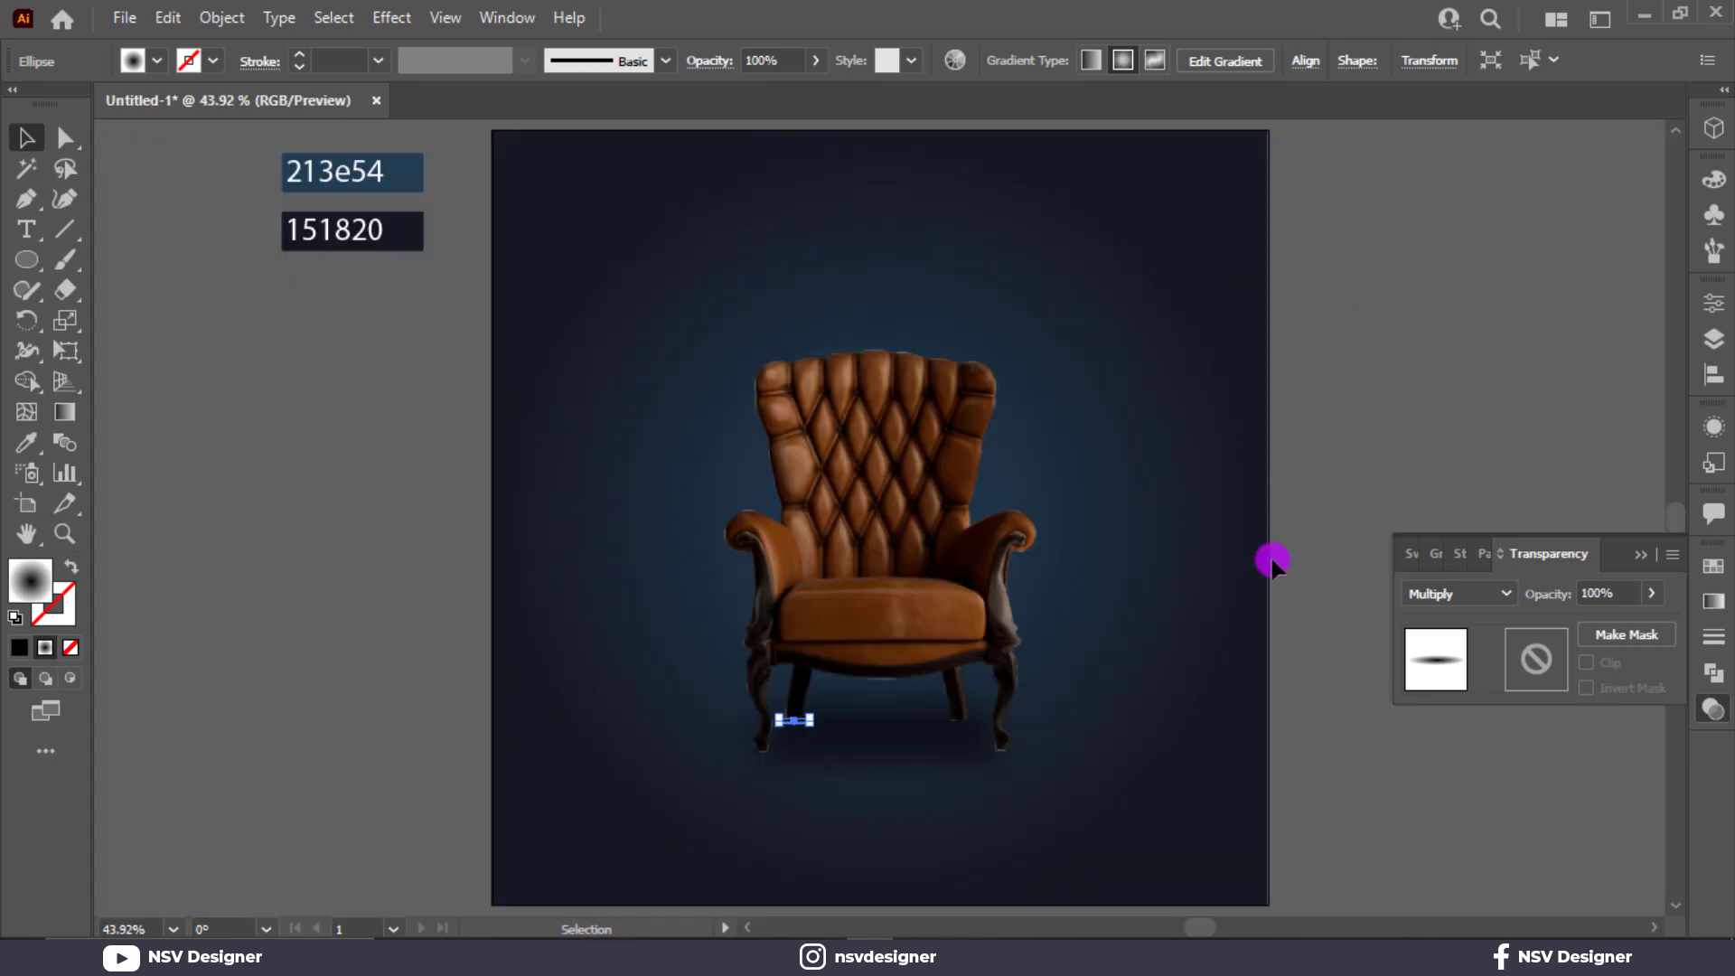
{"action": "left_click", "coordinate": [1271, 554]}
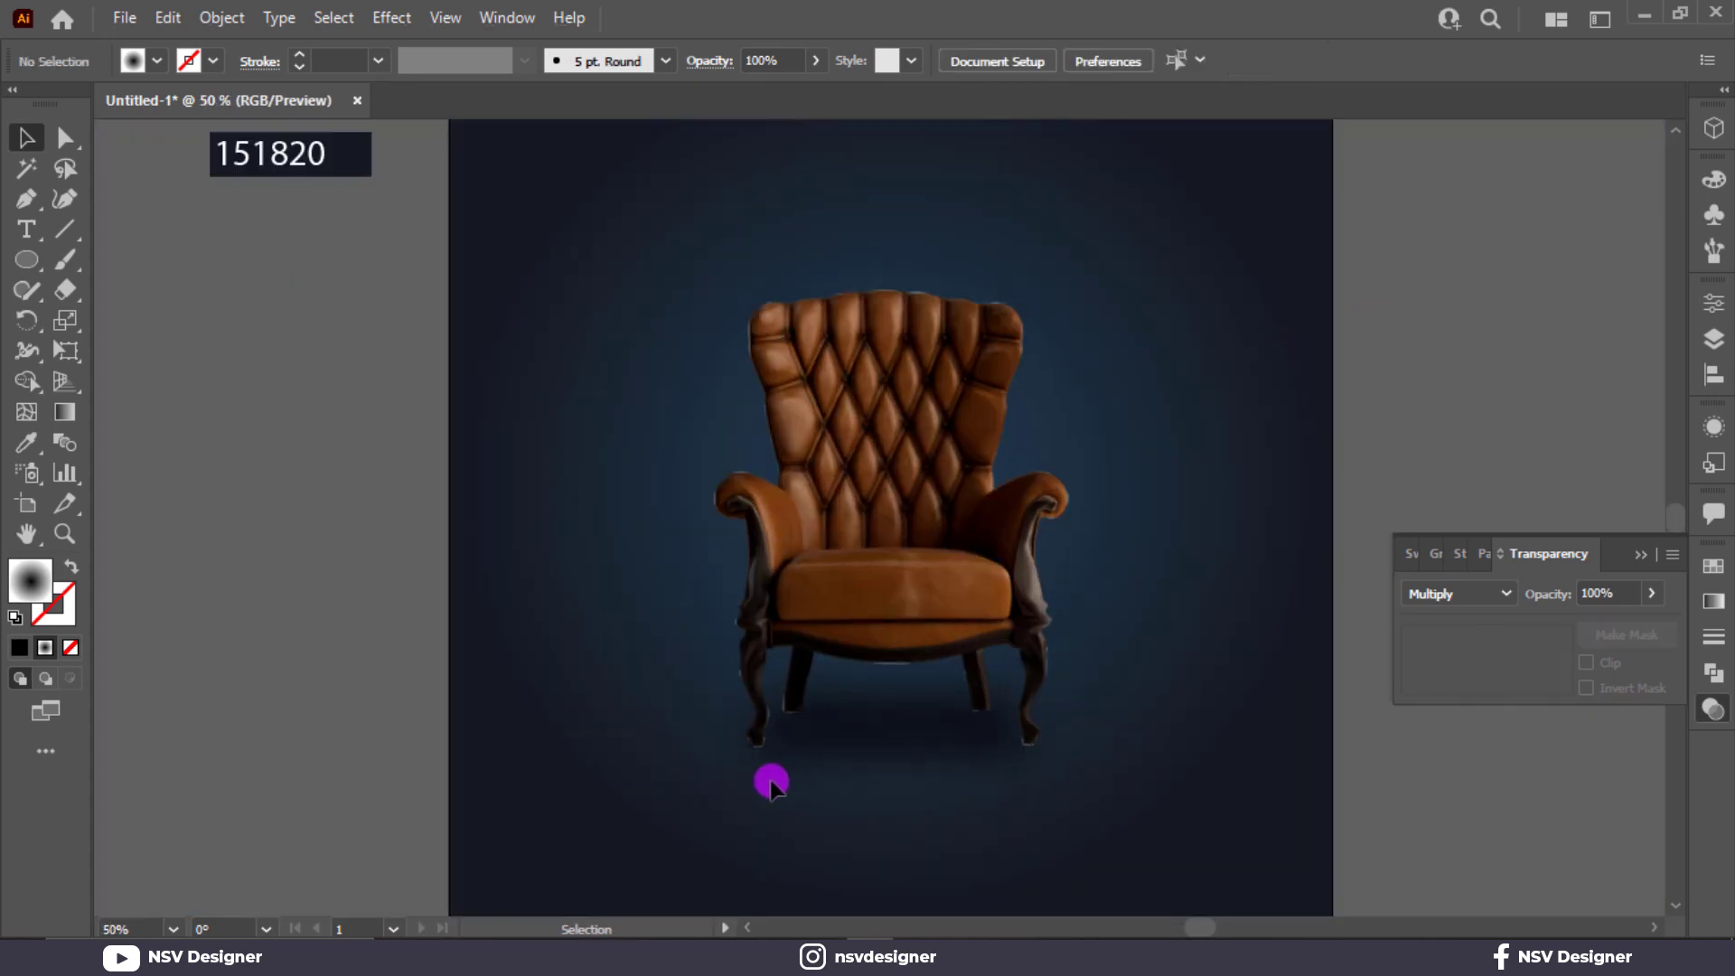
Place copies of the ellipse shadow beneath the chair's right rear and right front legs, nudging the front one slightly upwards.
{"action": "scroll", "coordinate": [777, 779], "scroll_direction": "up", "scroll_amount": 5}
{"action": "left_click_drag", "start_coordinate": [764, 691], "coordinate": [432, 568]}
{"action": "left_click", "coordinate": [864, 642]}
{"action": "left_click", "coordinate": [609, 602]}
{"action": "left_click", "coordinate": [1172, 658]}
{"action": "left_click", "coordinate": [1304, 697]}
{"action": "left_click", "coordinate": [1305, 691]}
{"action": "key", "text": "Up"}
{"action": "key", "text": "Up"}
{"action": "key", "text": "Up"}
{"action": "key", "text": "Up"}
{"action": "key", "text": "Up"}
{"action": "key", "text": "Up"}
Apply a Gaussian Blur with a slightly reduced radius to all four ellipse shadows under the chair's feet.
{"action": "left_click", "coordinate": [1332, 745]}
{"action": "left_click", "coordinate": [336, 18]}
{"action": "mouse_move", "coordinate": [384, 23]}
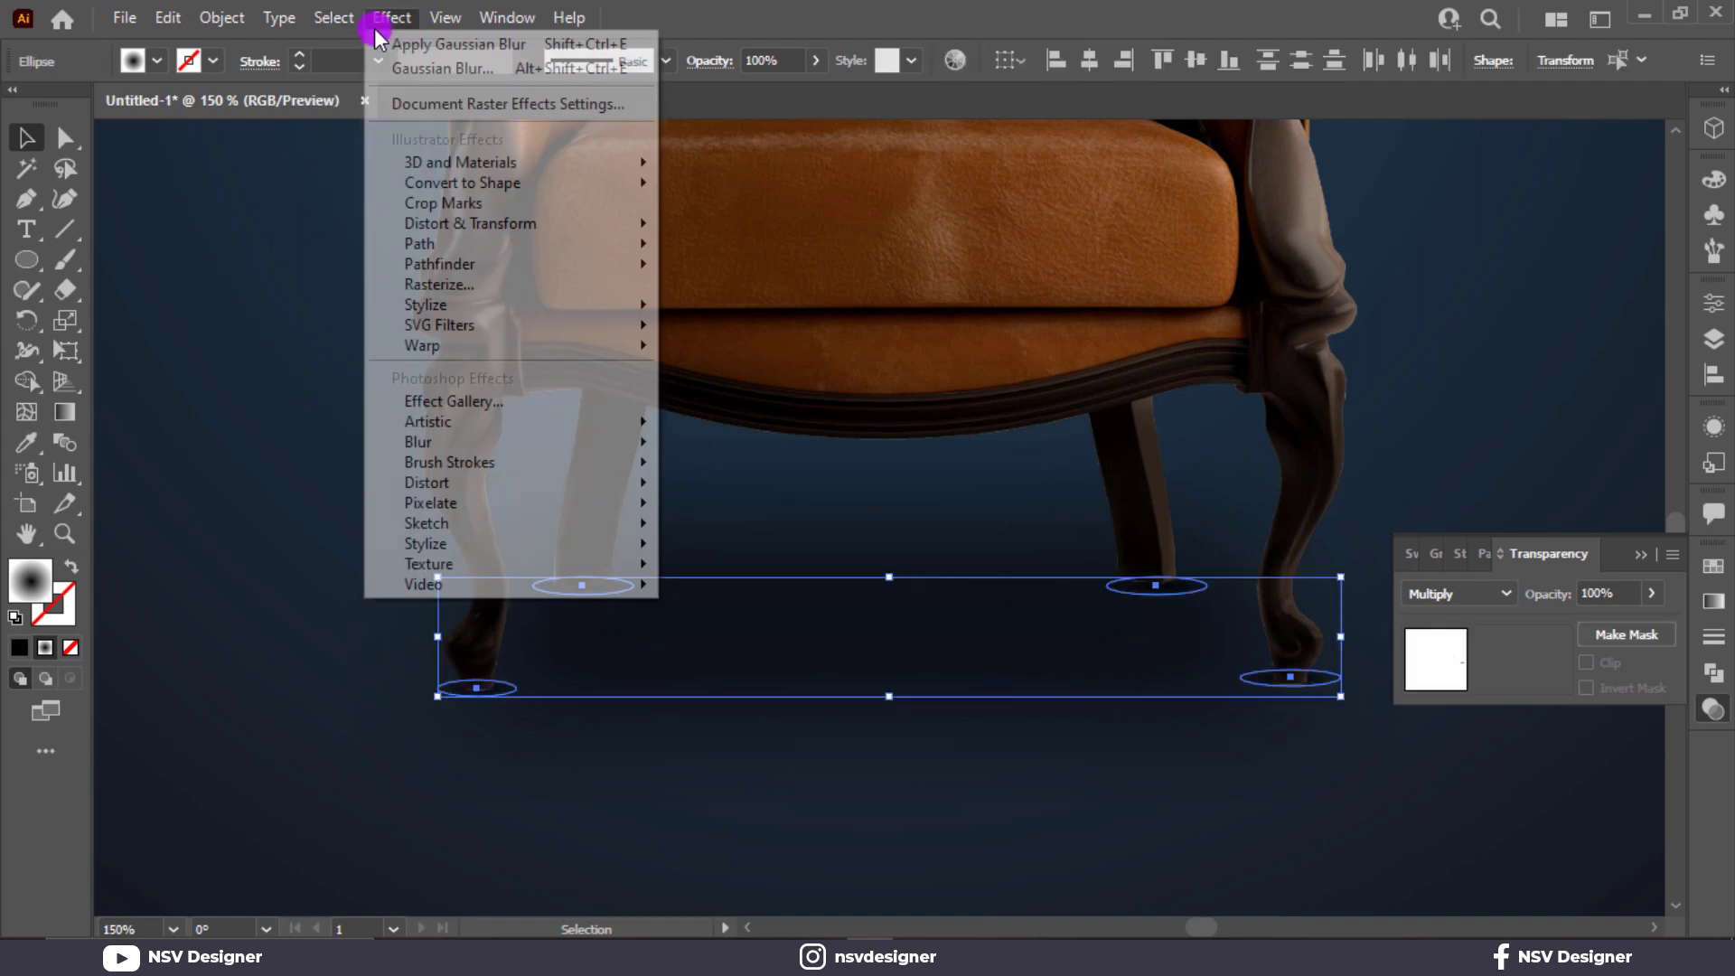
{"action": "mouse_move", "coordinate": [466, 435]}
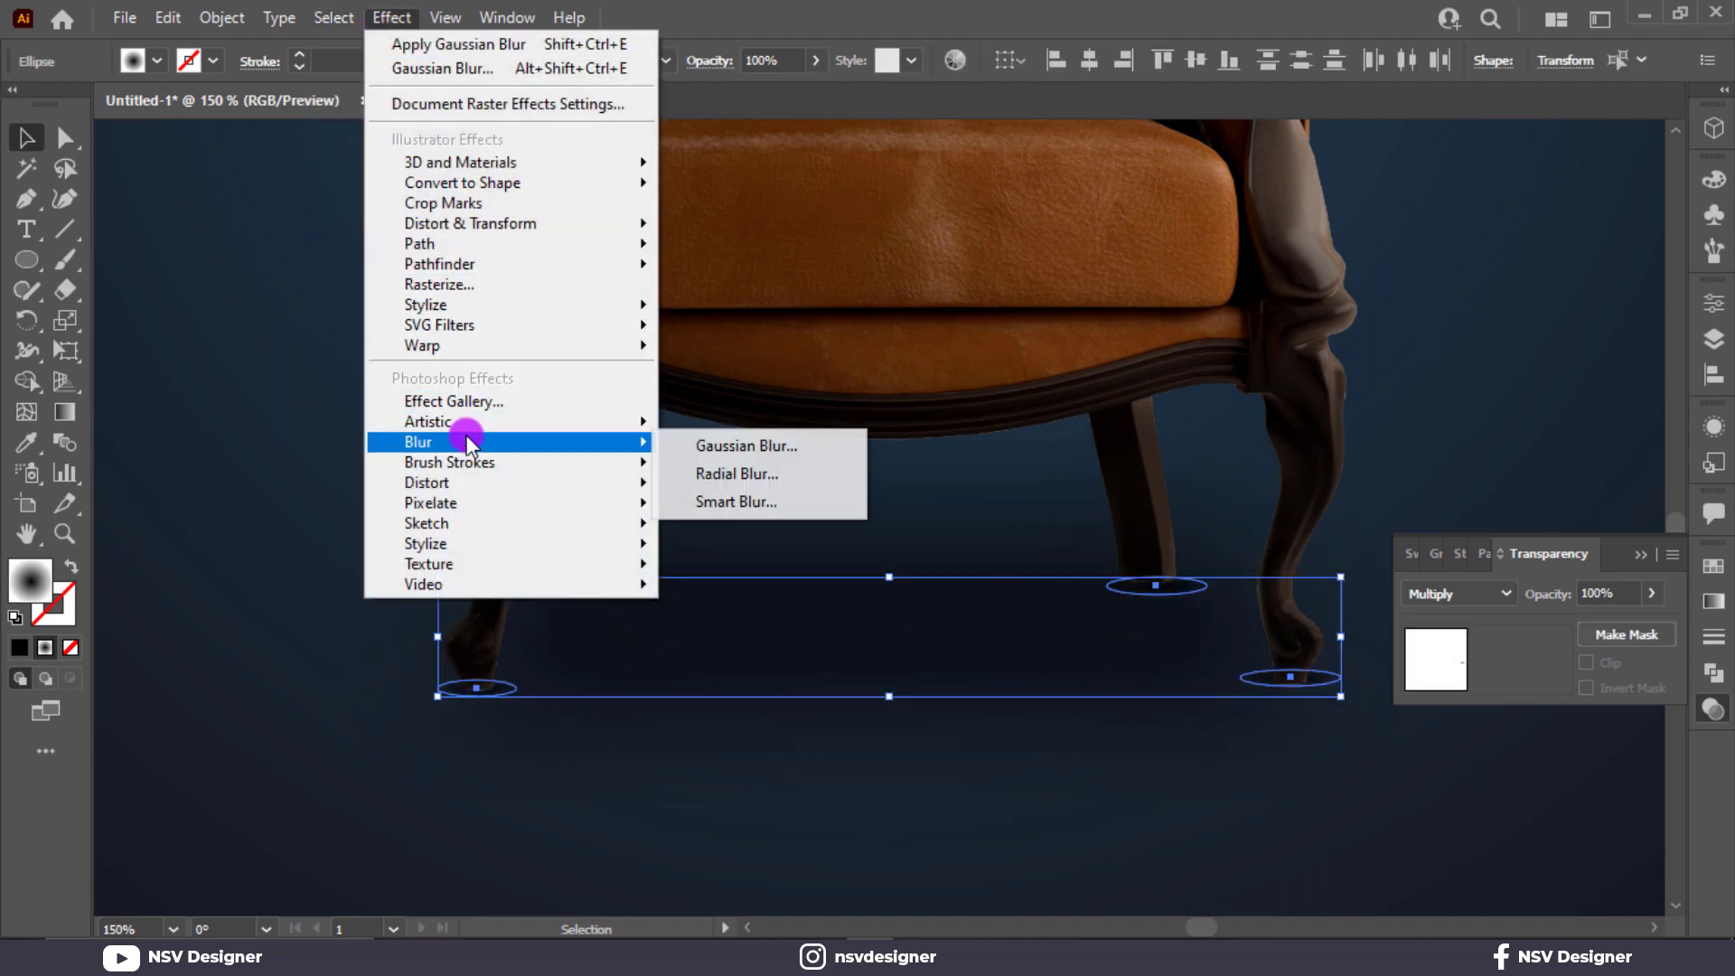
{"action": "left_click", "coordinate": [712, 445]}
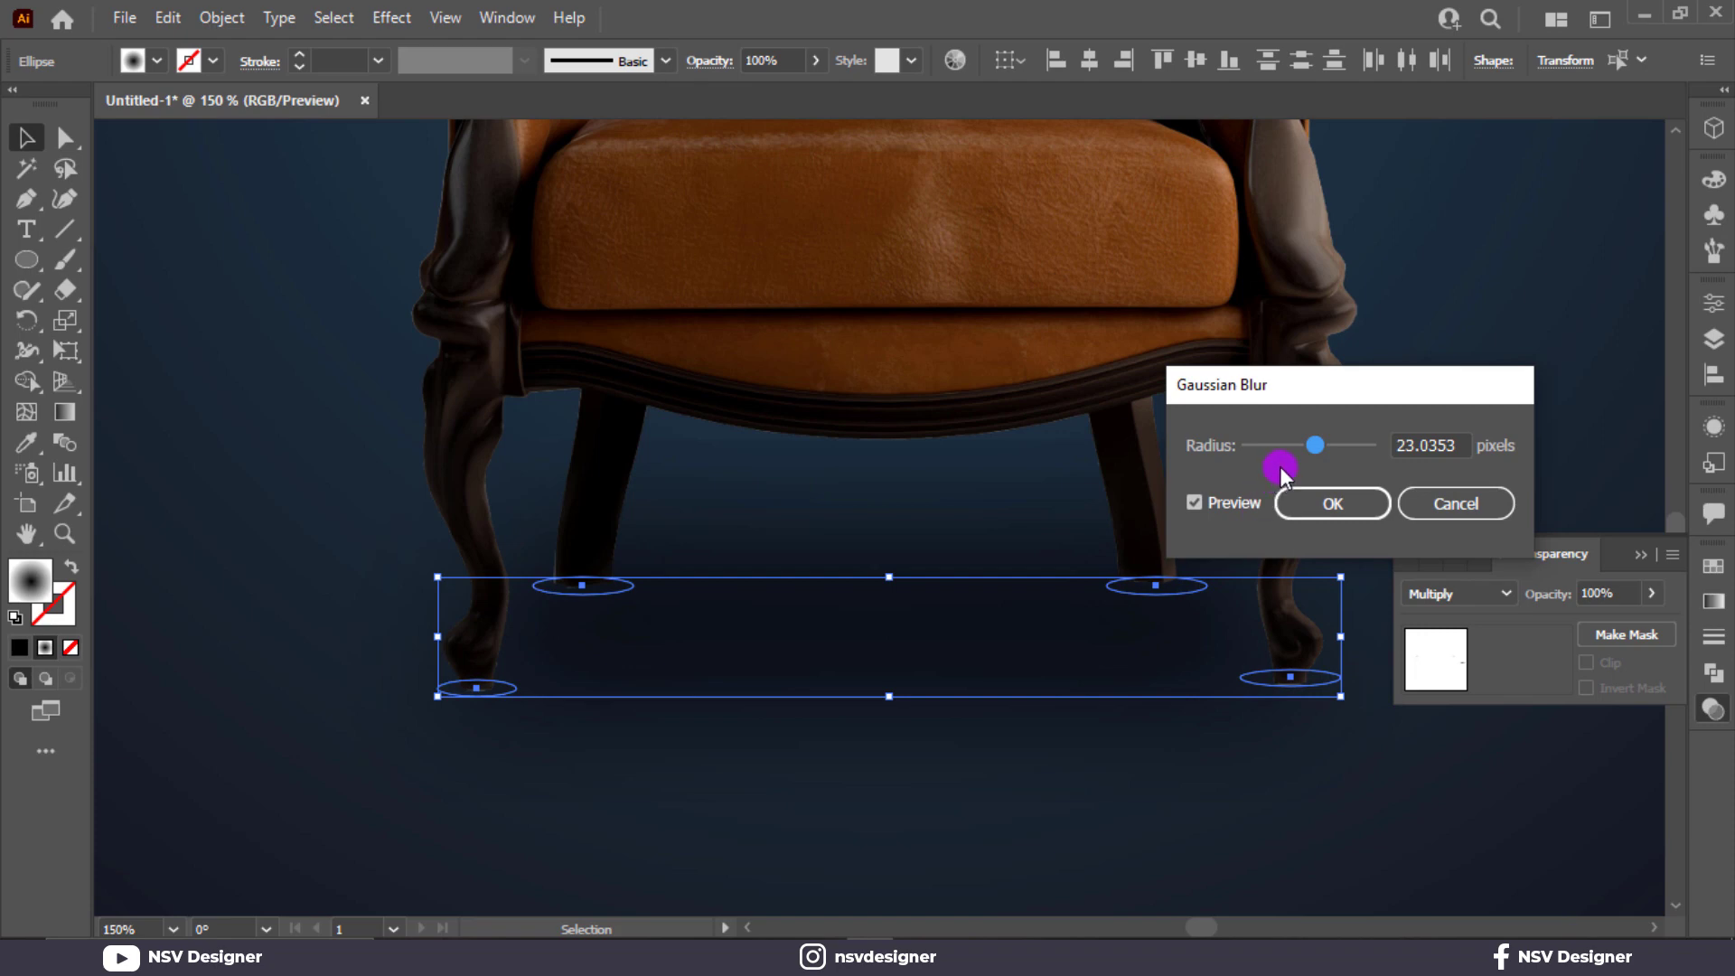
{"action": "left_click_drag", "start_coordinate": [1315, 445], "coordinate": [1298, 447]}
{"action": "left_click", "coordinate": [1307, 487]}
{"action": "left_click", "coordinate": [1084, 737]}
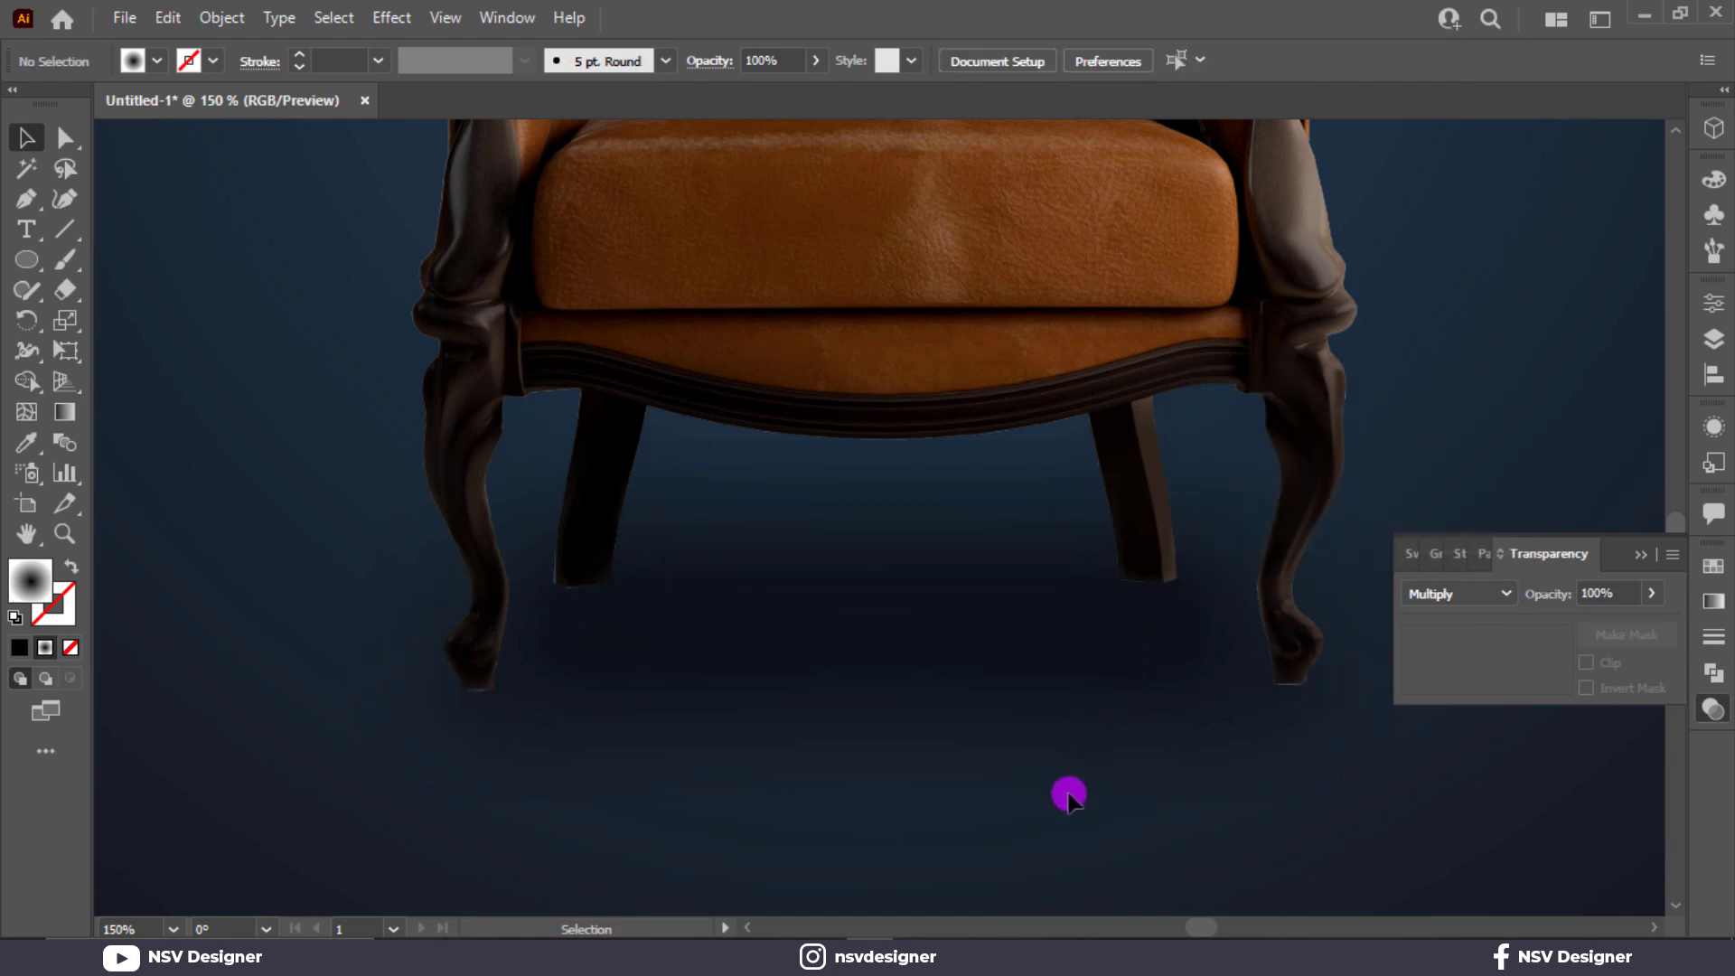
{"action": "key", "text": "ctrl+0"}
{"action": "left_click", "coordinate": [1634, 554]}
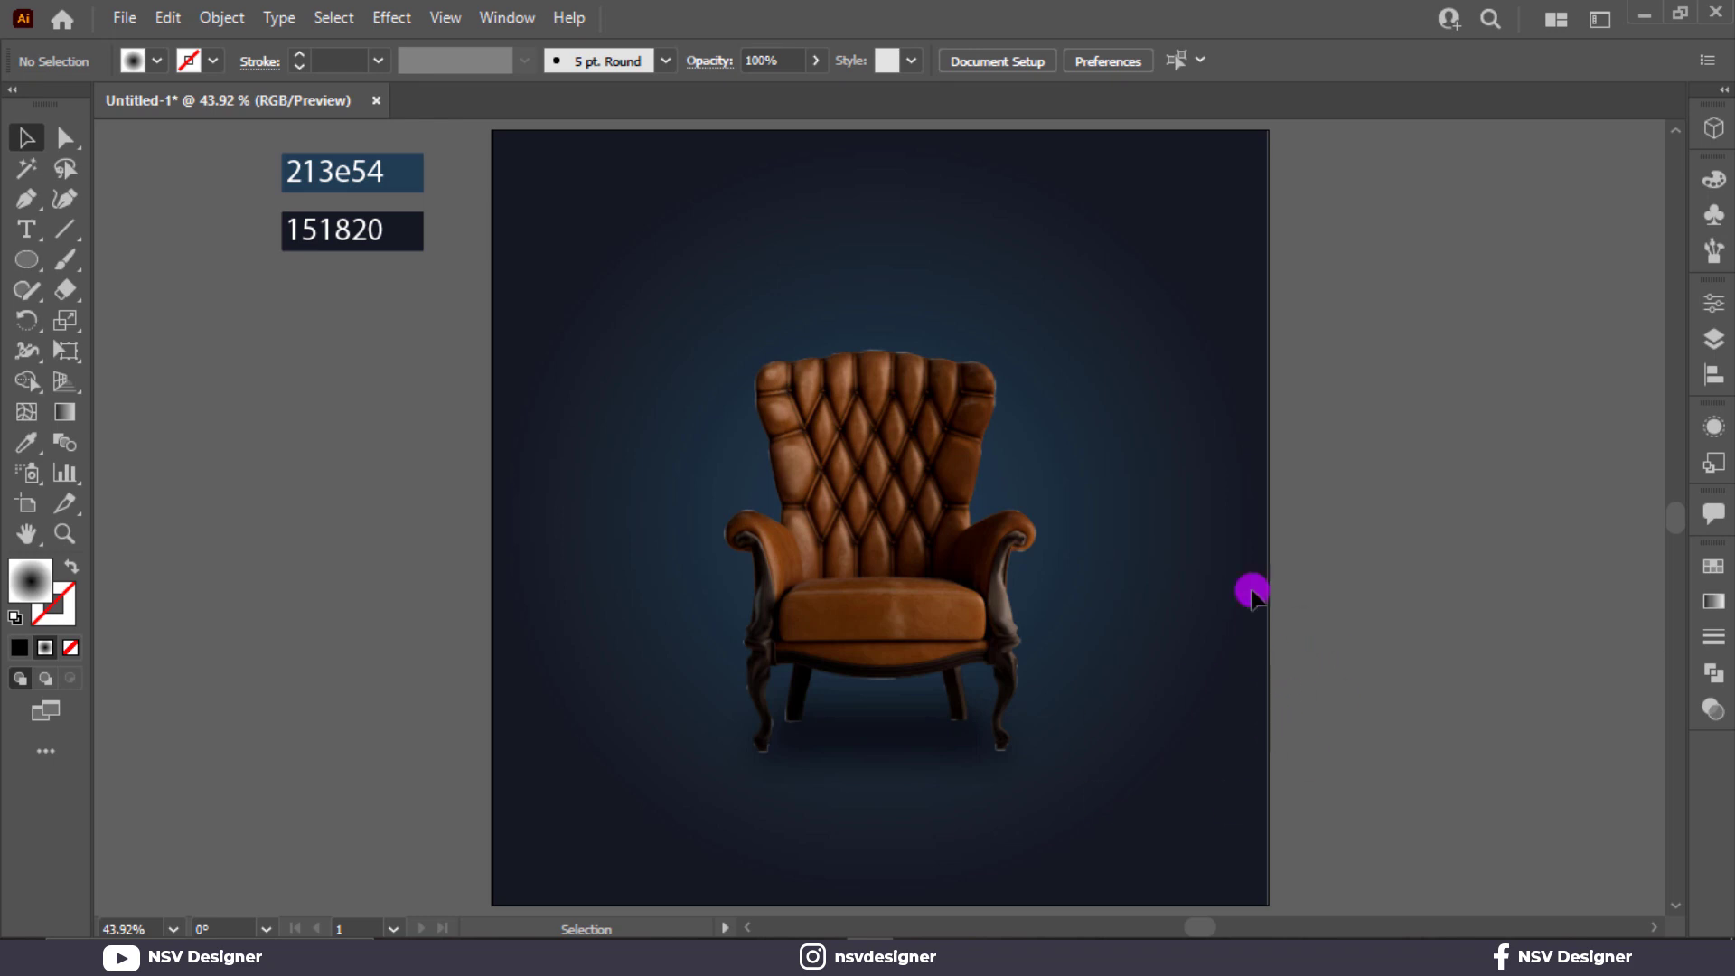
Draw a large circle with the black-to-white radial gradient on the empty canvas to the right of the artboard, clear of its edge.
{"action": "left_click", "coordinate": [26, 259]}
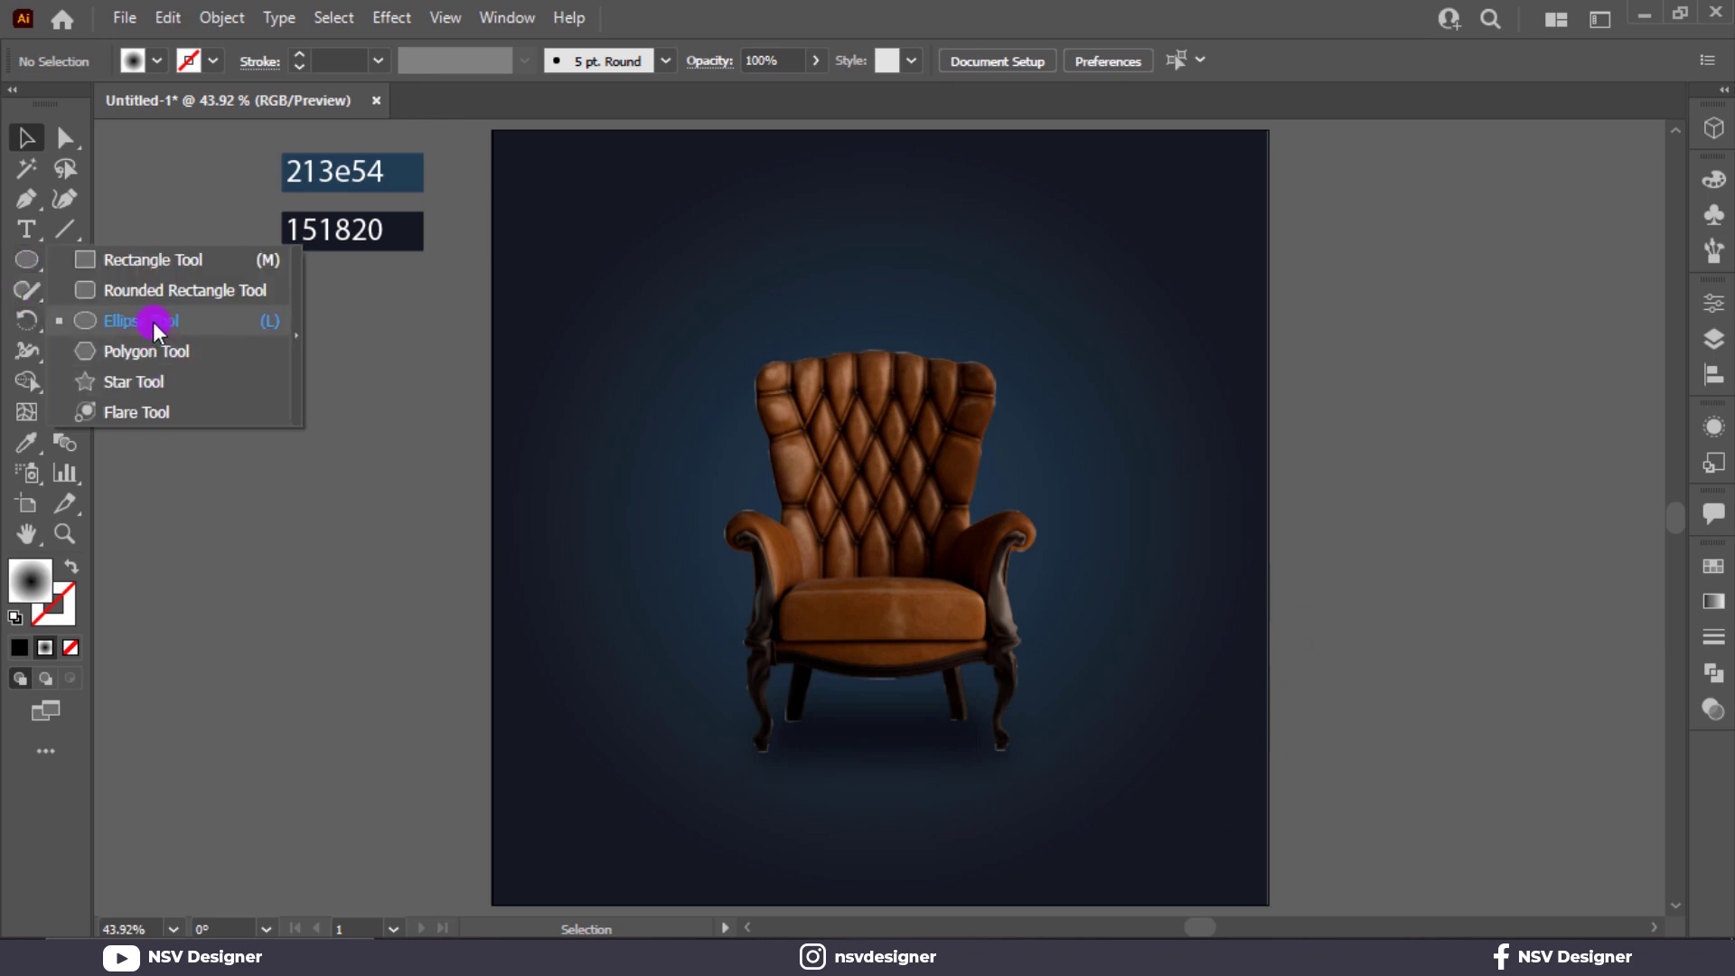
{"action": "left_click", "coordinate": [154, 322]}
{"action": "mouse_move", "coordinate": [1504, 387]}
{"action": "left_mouse_down"}
{"action": "mouse_move", "coordinate": [1588, 504]}
{"action": "mouse_move", "coordinate": [1559, 587]}
{"action": "left_mouse_up"}
{"action": "mouse_move", "coordinate": [1342, 683]}
{"action": "left_mouse_down"}
{"action": "mouse_move", "coordinate": [755, 683]}
{"action": "mouse_move", "coordinate": [629, 718]}
{"action": "left_mouse_up"}
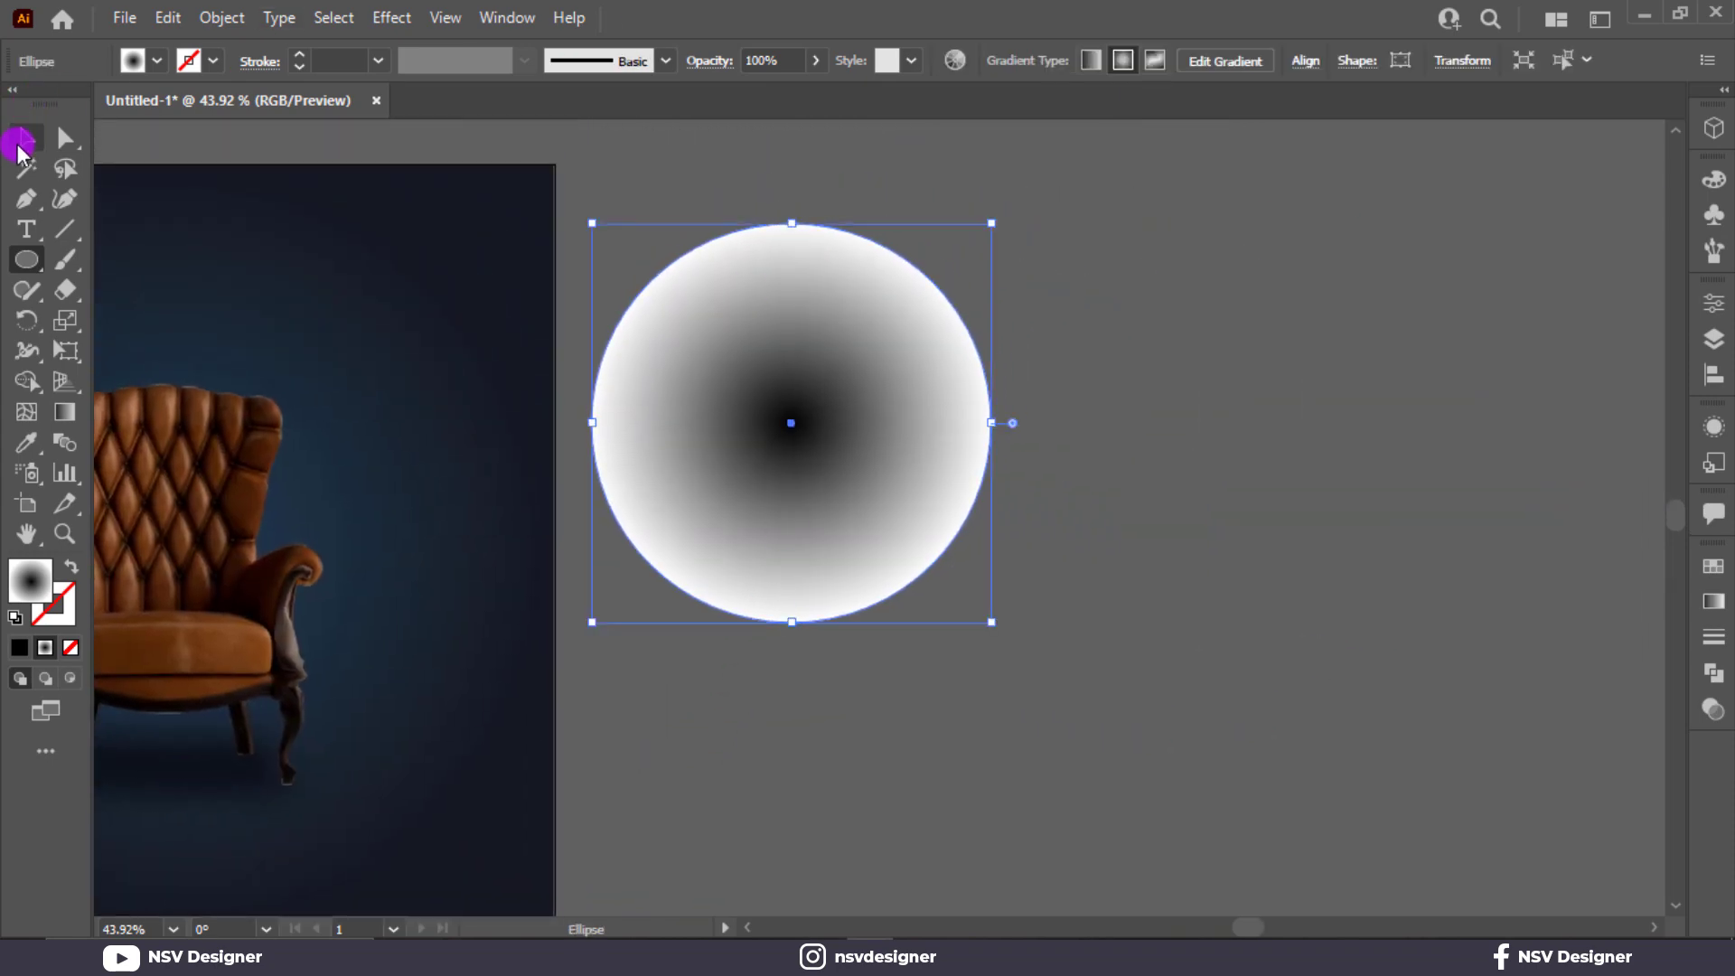
{"action": "left_click", "coordinate": [25, 147]}
{"action": "left_click_drag", "start_coordinate": [819, 544], "coordinate": [946, 511]}
Apply the Color Halftone effect to the large circle with a 25-pixel maximum radius and 45-degree screen angles for channels 1 and 2.
{"action": "left_click", "coordinate": [391, 18]}
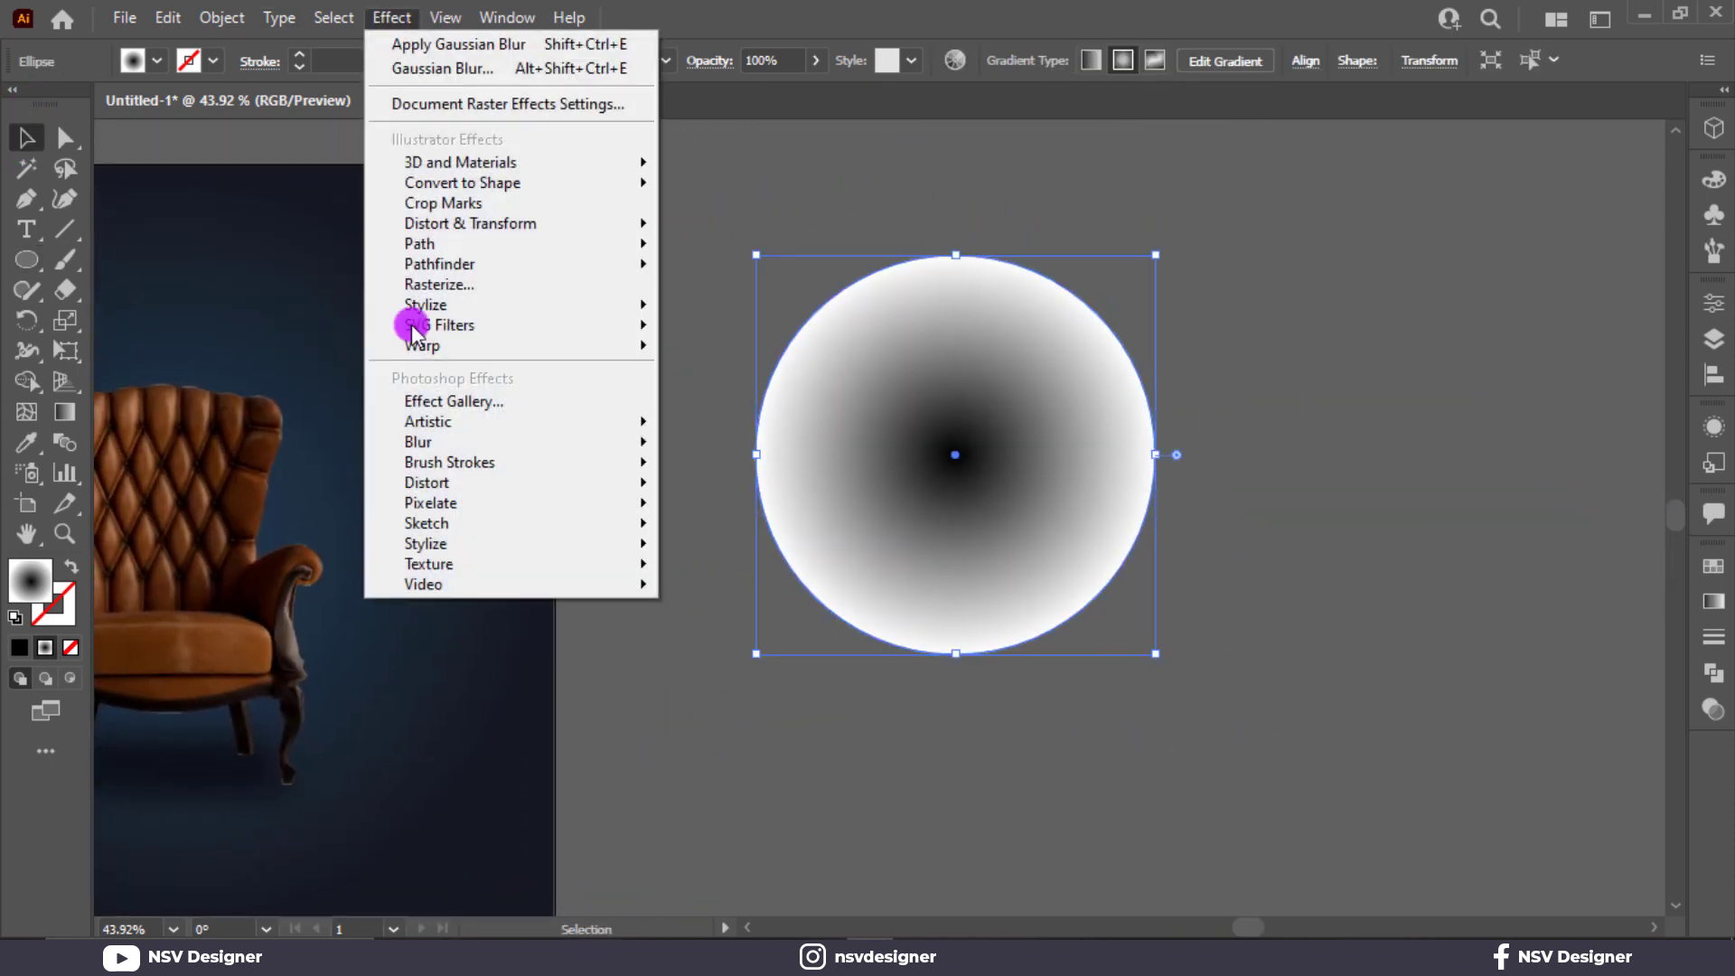
{"action": "mouse_move", "coordinate": [511, 443]}
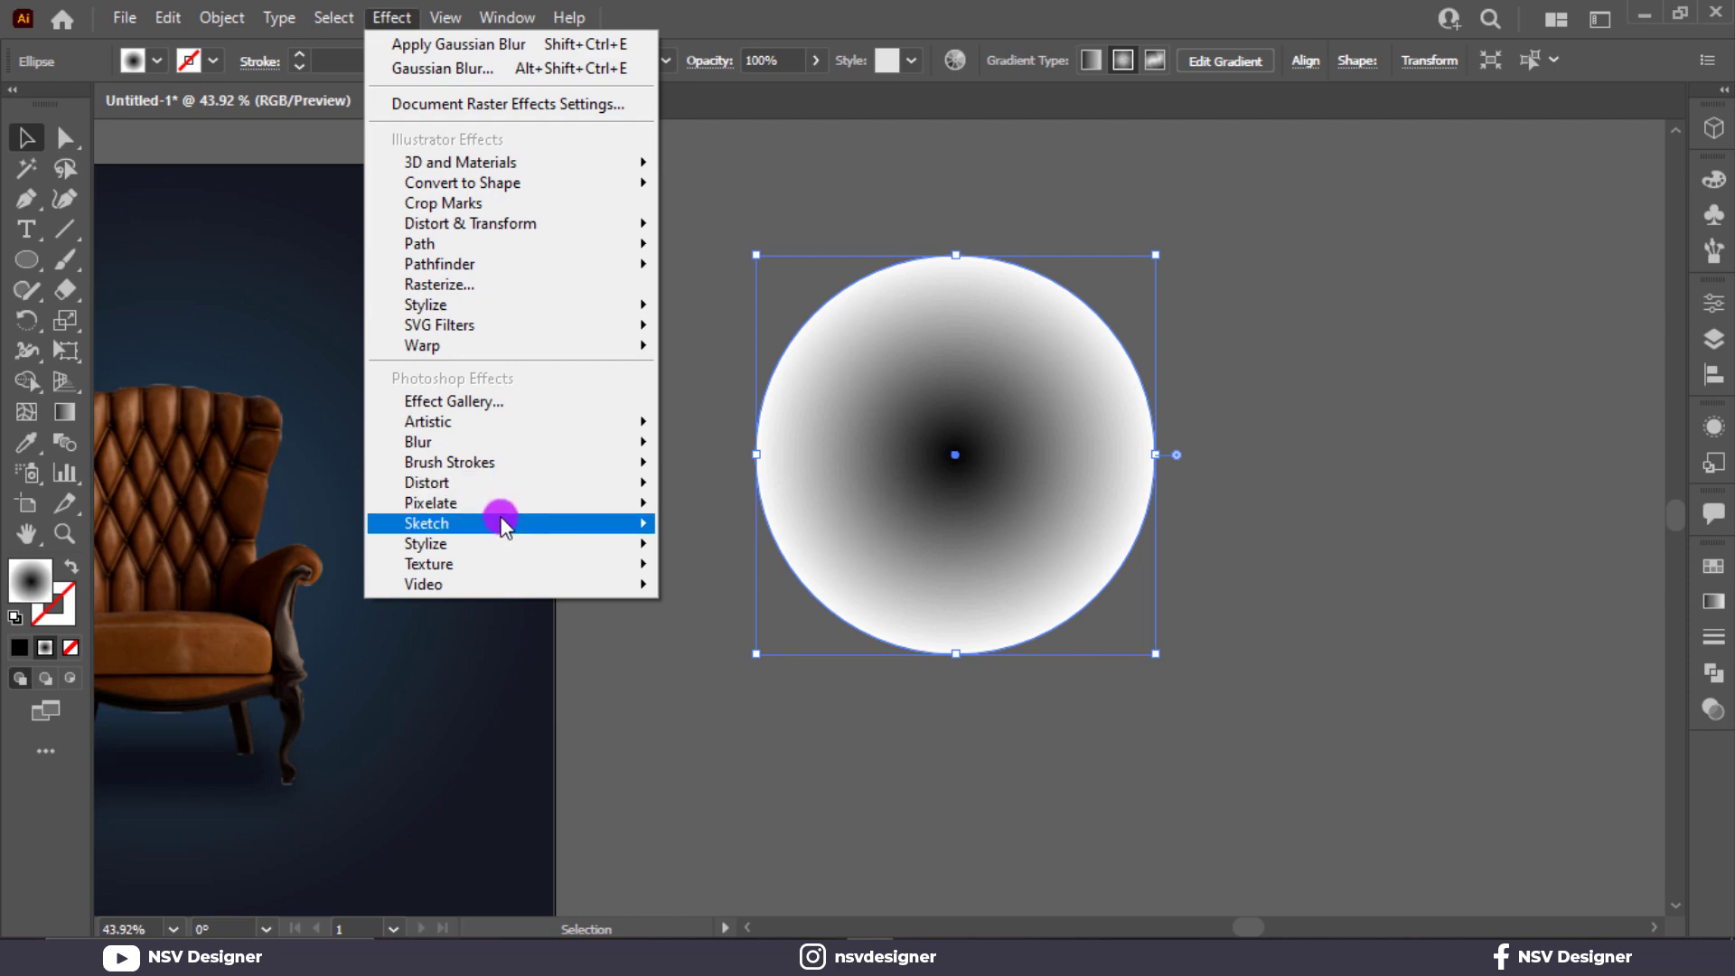
{"action": "mouse_move", "coordinate": [649, 500]}
{"action": "left_click", "coordinate": [873, 508]}
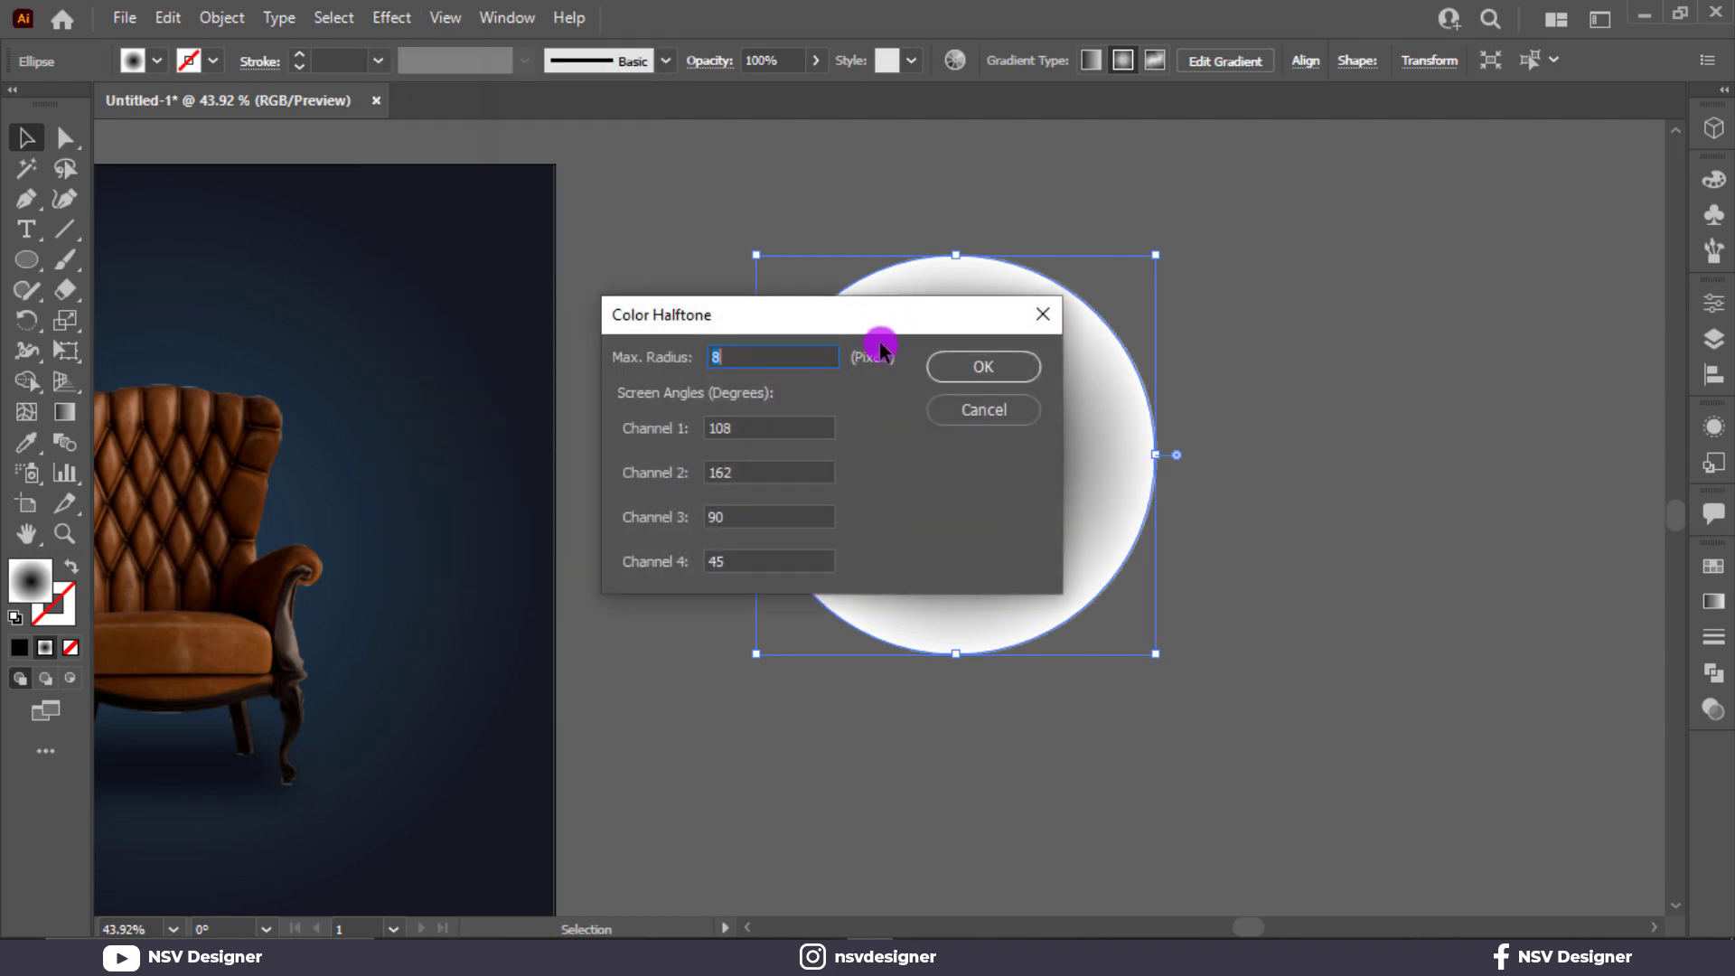
{"action": "left_click_drag", "start_coordinate": [858, 320], "coordinate": [1394, 326]}
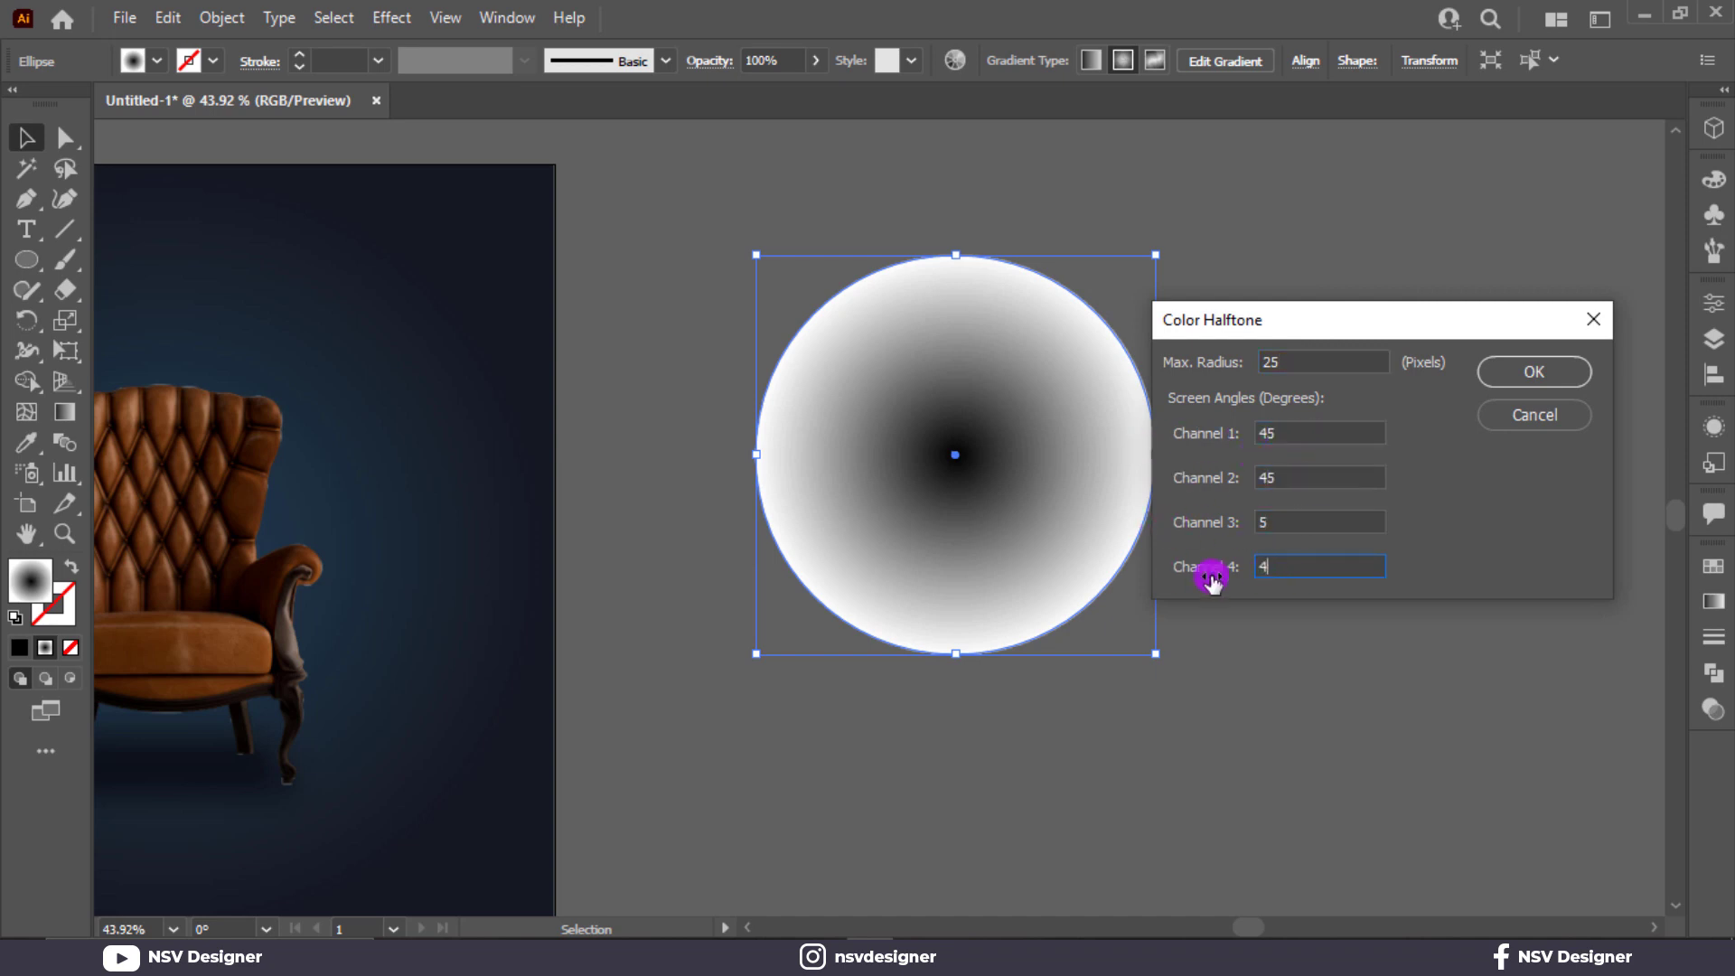
{"action": "left_click", "coordinate": [1502, 373]}
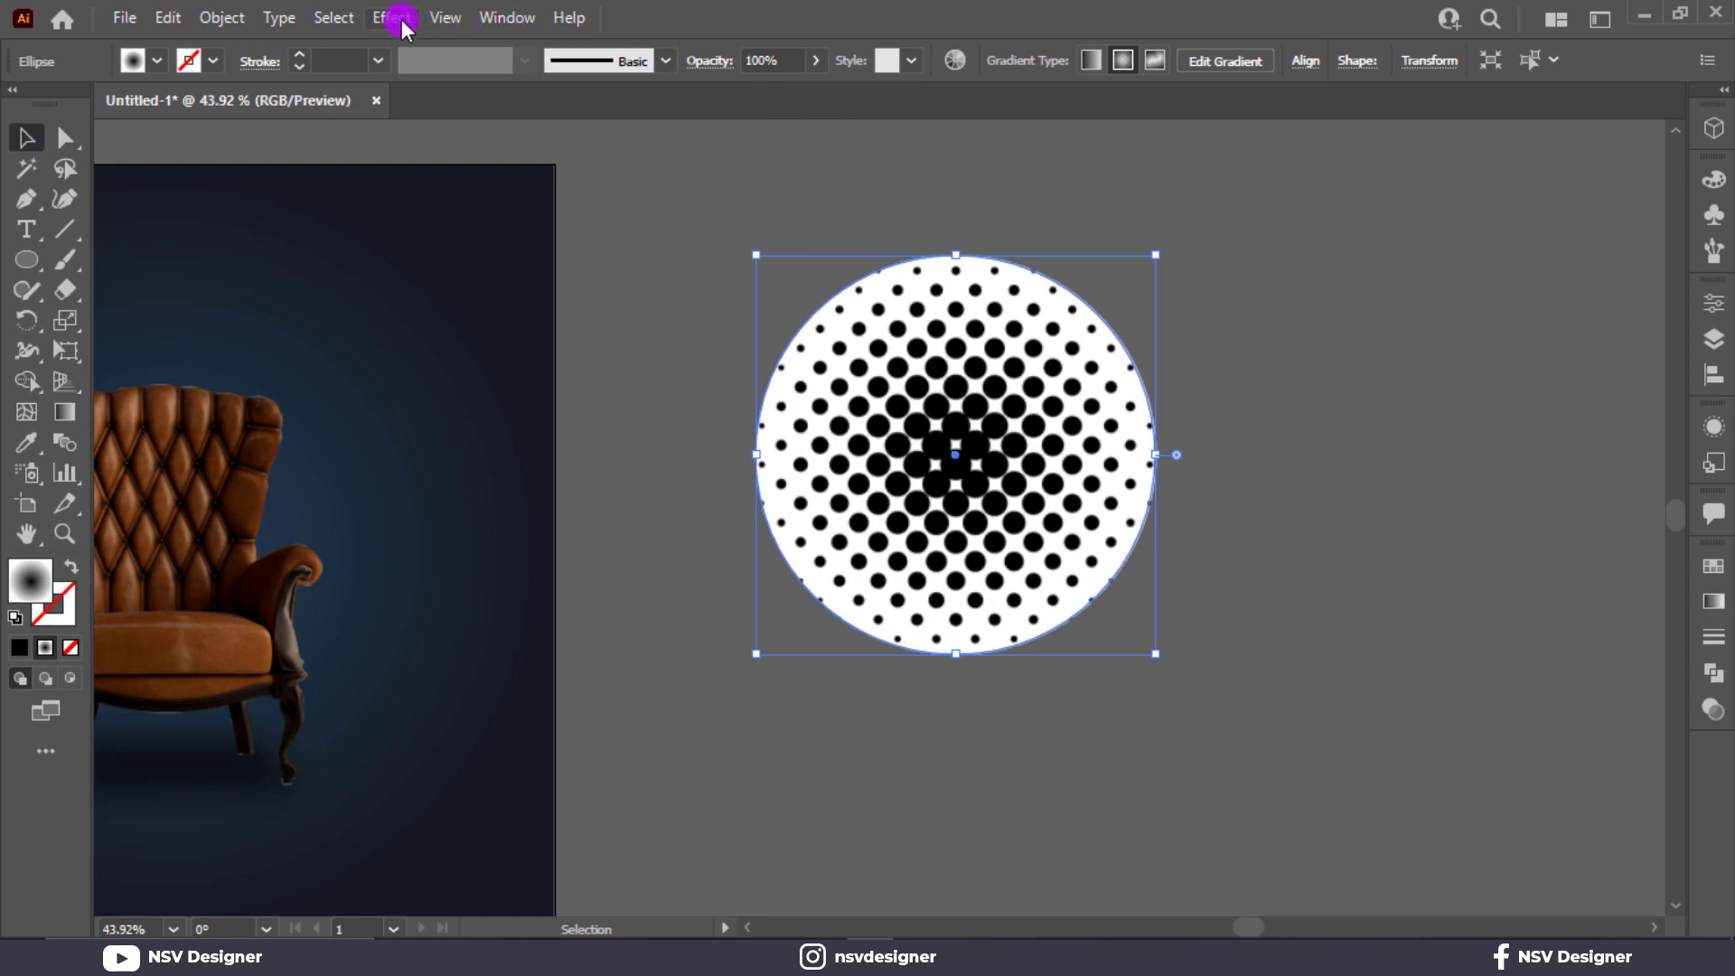
Expand the halftone circle's appearance and convert it into paths with Image Trace, using the Default preset.
{"action": "left_click", "coordinate": [221, 17]}
{"action": "left_click", "coordinate": [337, 335]}
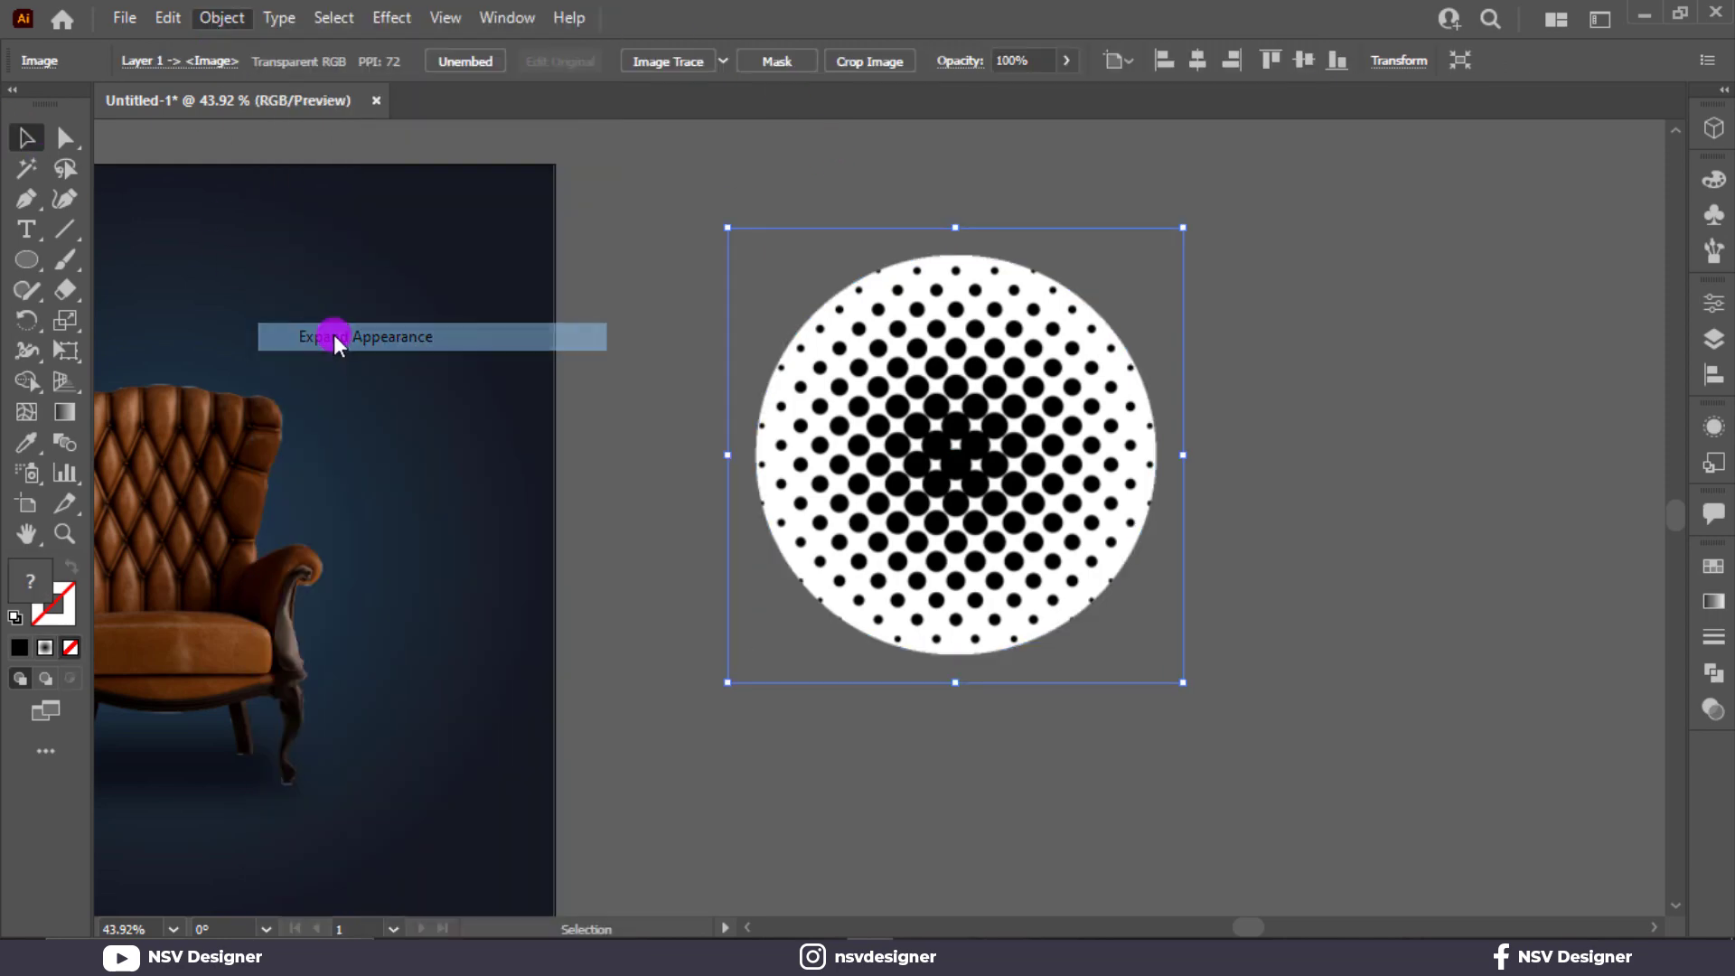
{"action": "left_click", "coordinate": [221, 17]}
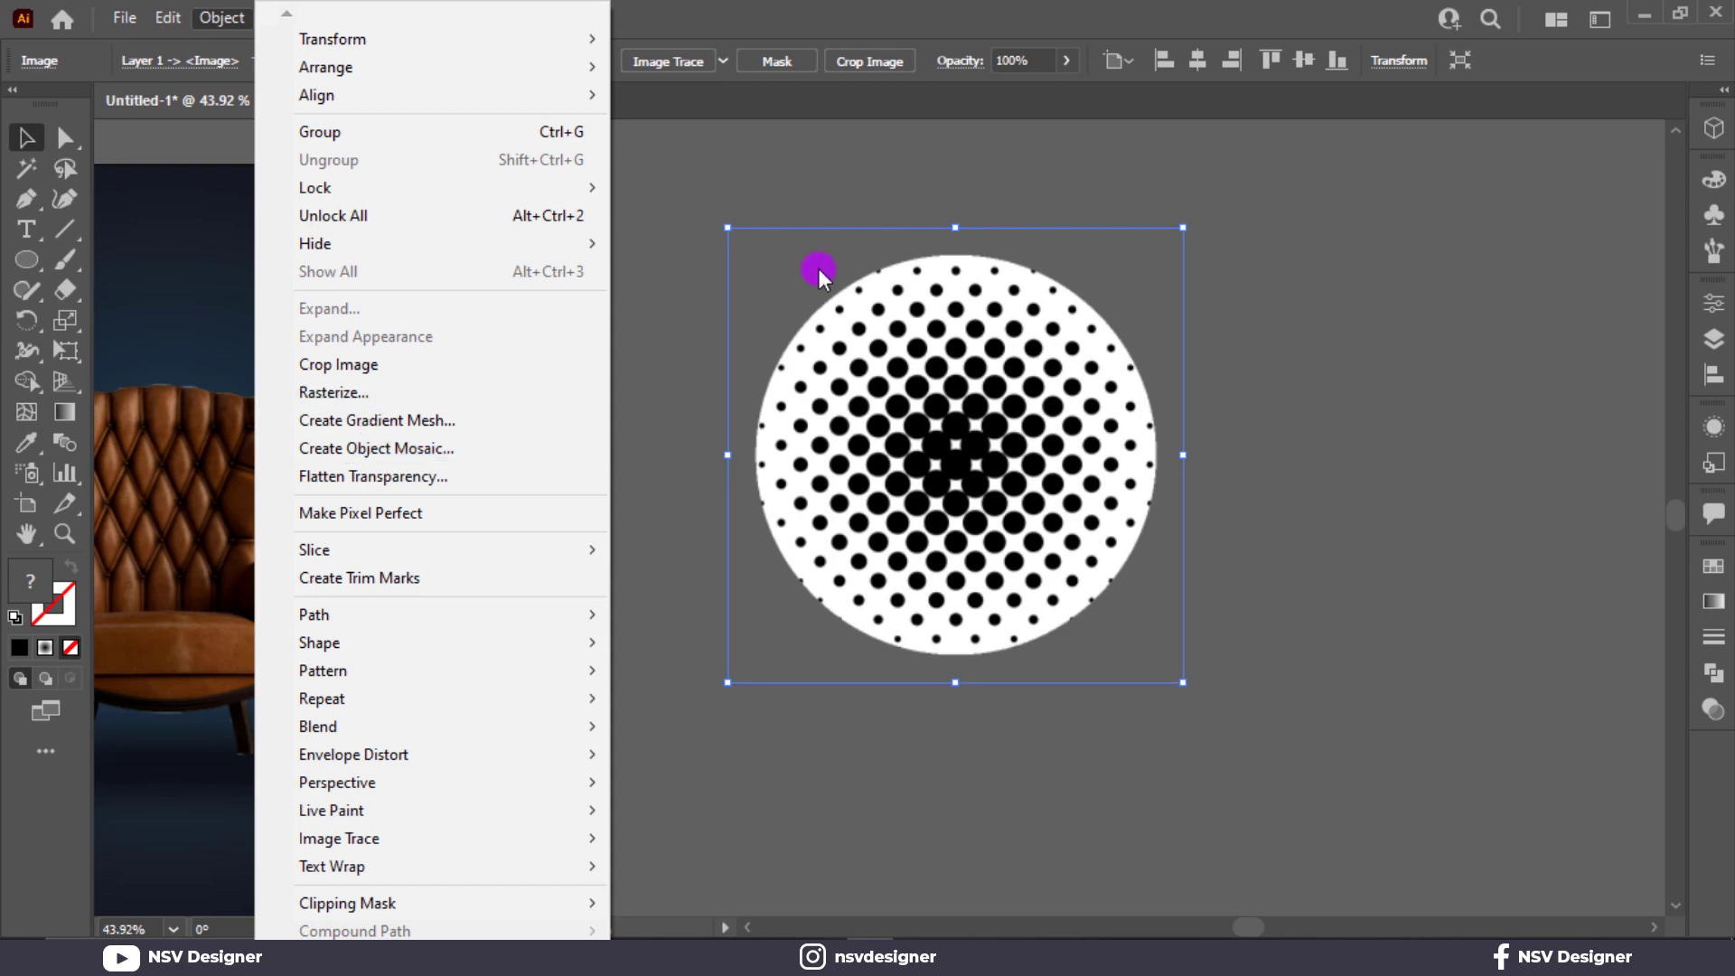
{"action": "left_click", "coordinate": [721, 131]}
{"action": "left_click", "coordinate": [924, 430]}
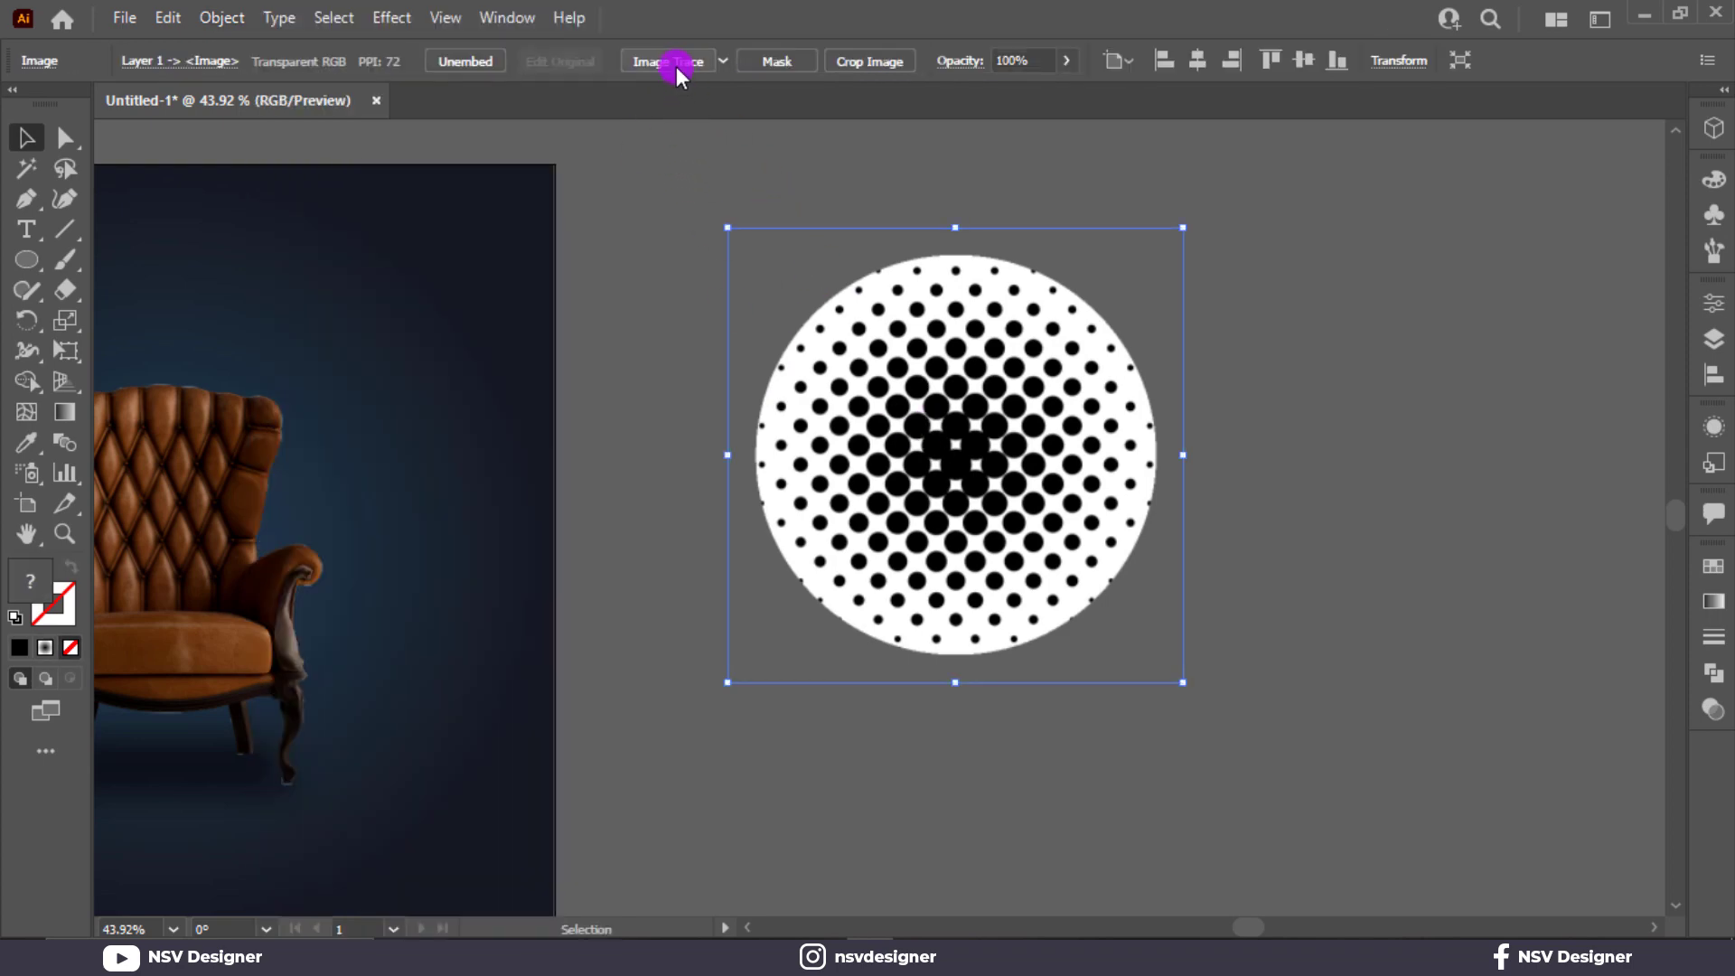
{"action": "left_click", "coordinate": [676, 63]}
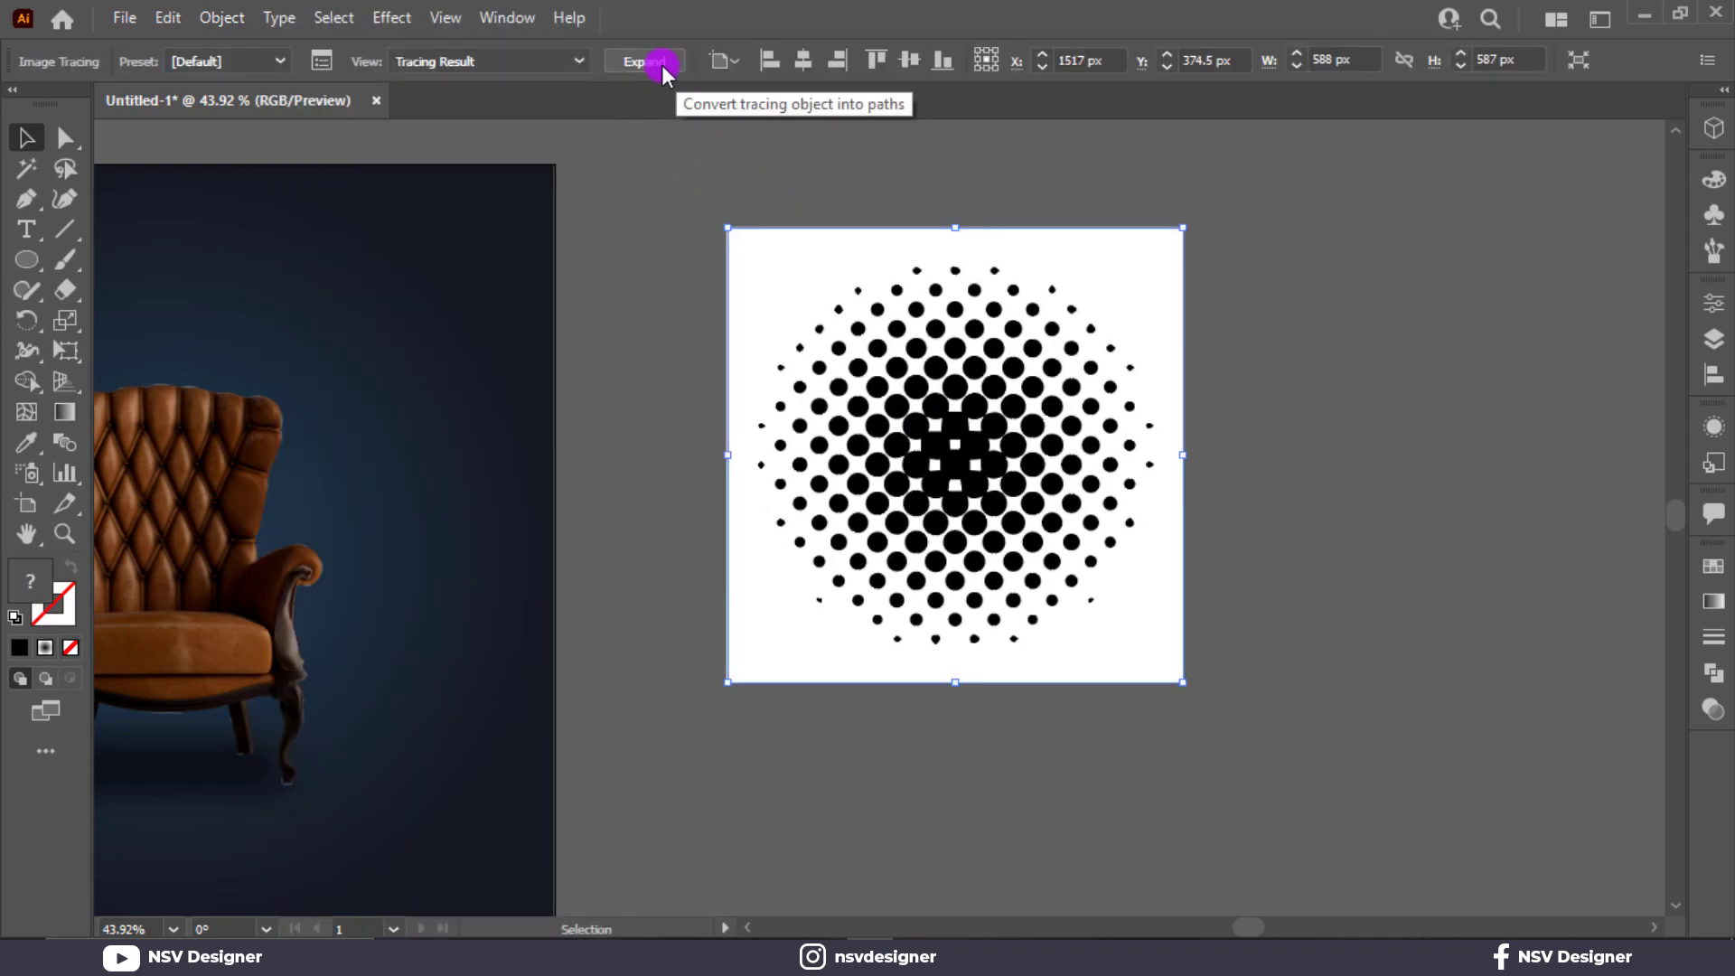
{"action": "left_click", "coordinate": [661, 63]}
Ungroup the traced halftone and delete its white background shapes.
{"action": "right_click", "coordinate": [1088, 300]}
{"action": "left_click", "coordinate": [1175, 510]}
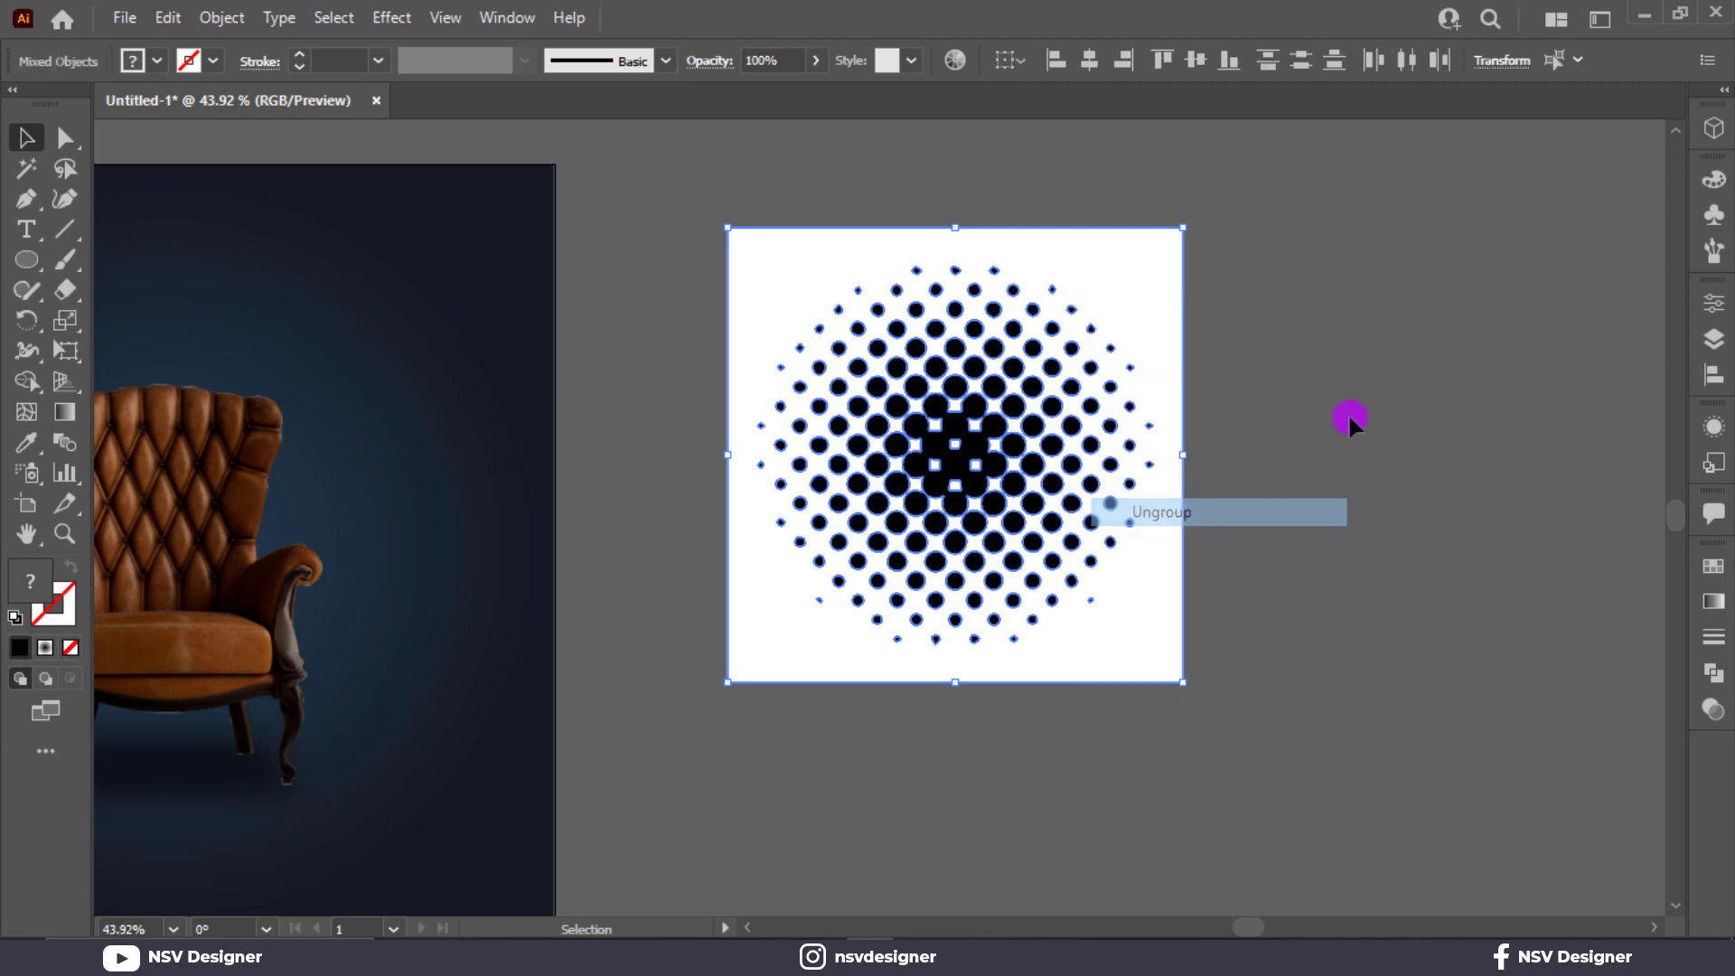
{"action": "left_click", "coordinate": [1153, 310]}
{"action": "left_click", "coordinate": [1153, 309]}
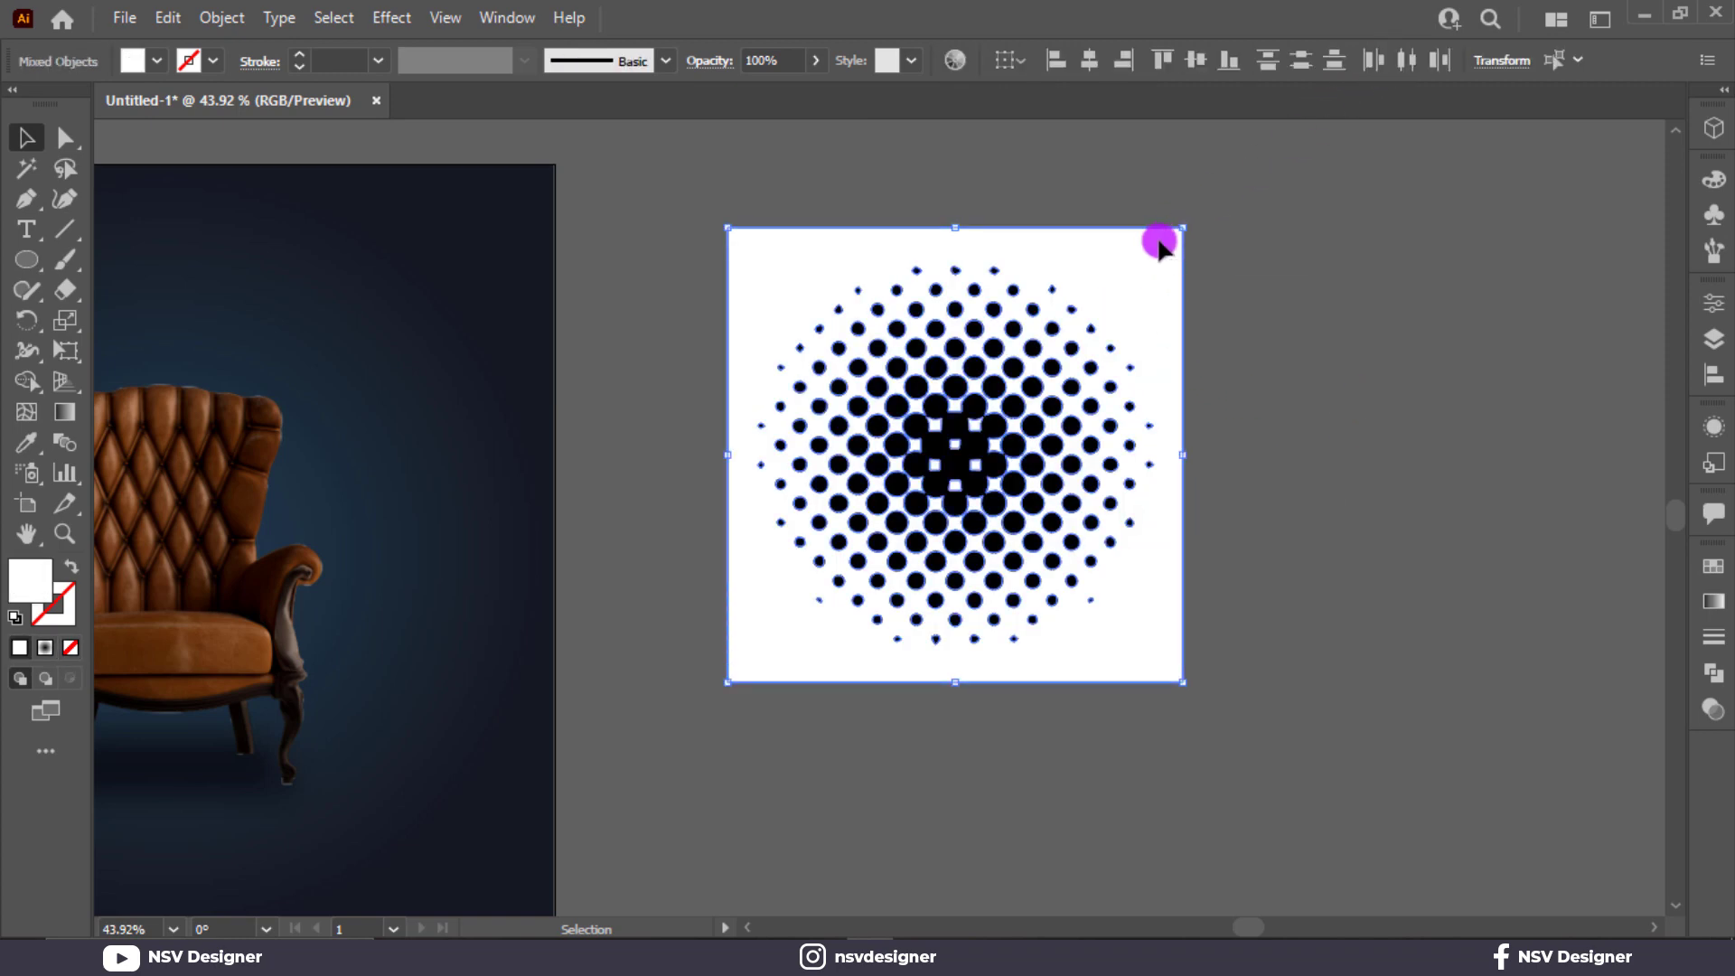
{"action": "key", "text": "Delete"}
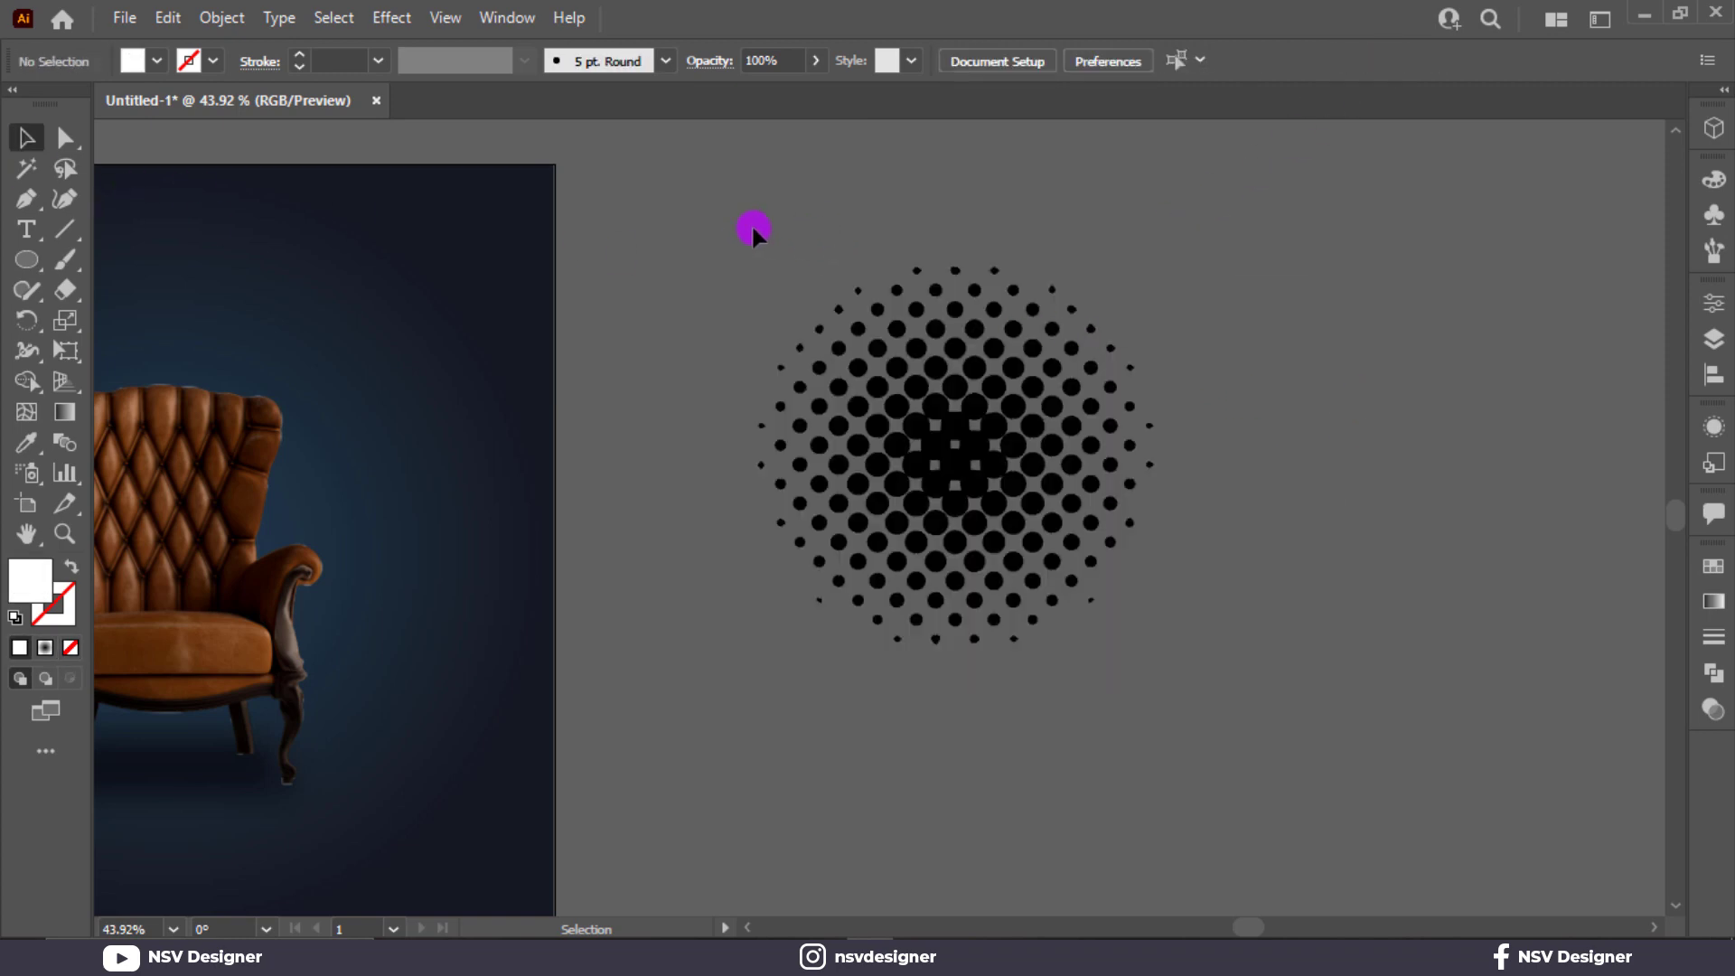
Group all the halftone dots and fill the group with white.
{"action": "left_click_drag", "start_coordinate": [1160, 623], "coordinate": [1166, 627]}
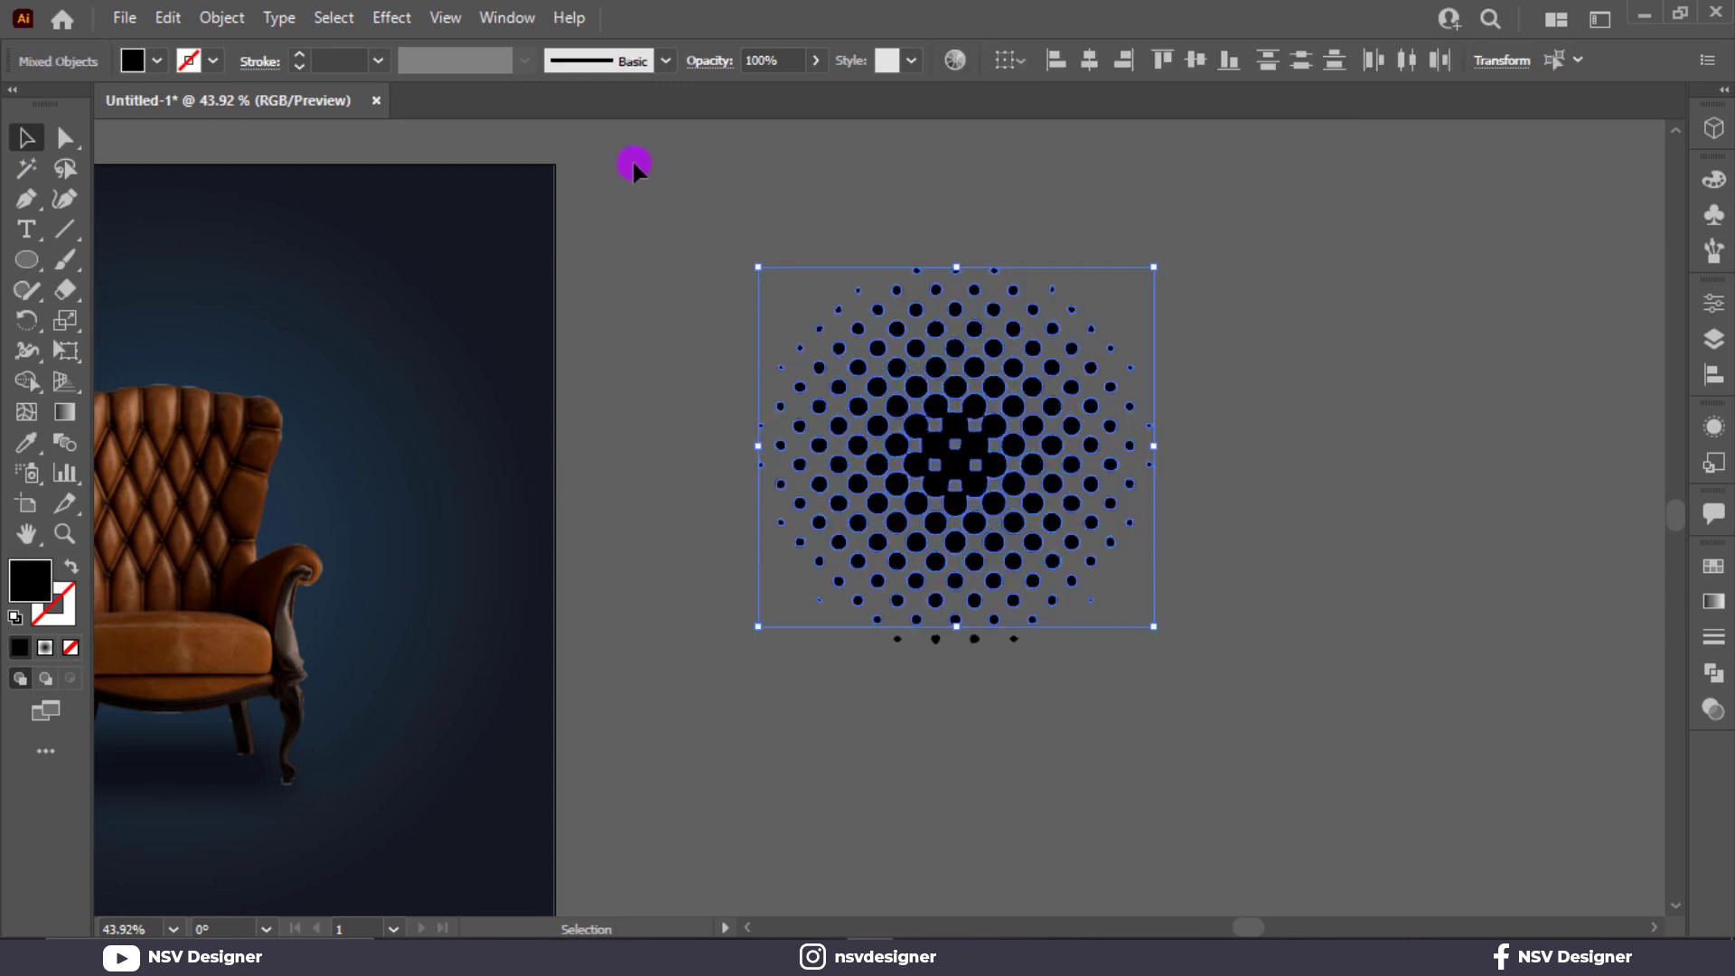
{"action": "key", "text": "ctrl+a"}
{"action": "key", "text": "ctrl+g"}
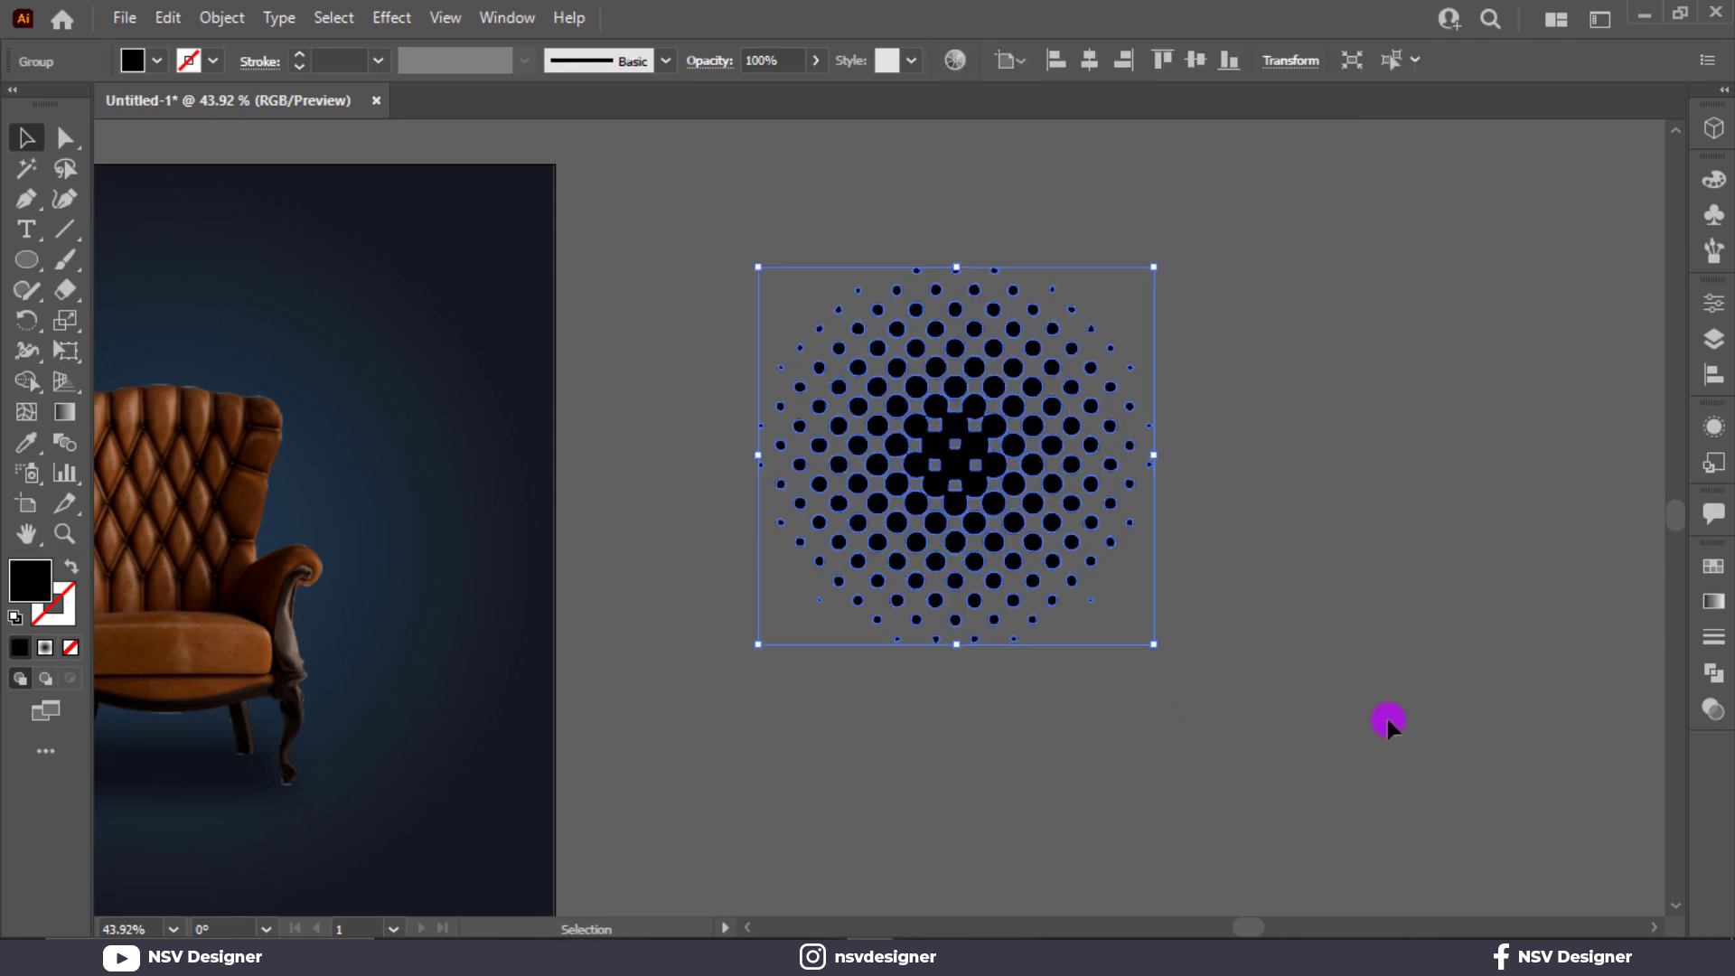
{"action": "left_click", "coordinate": [143, 61]}
{"action": "left_click", "coordinate": [53, 104]}
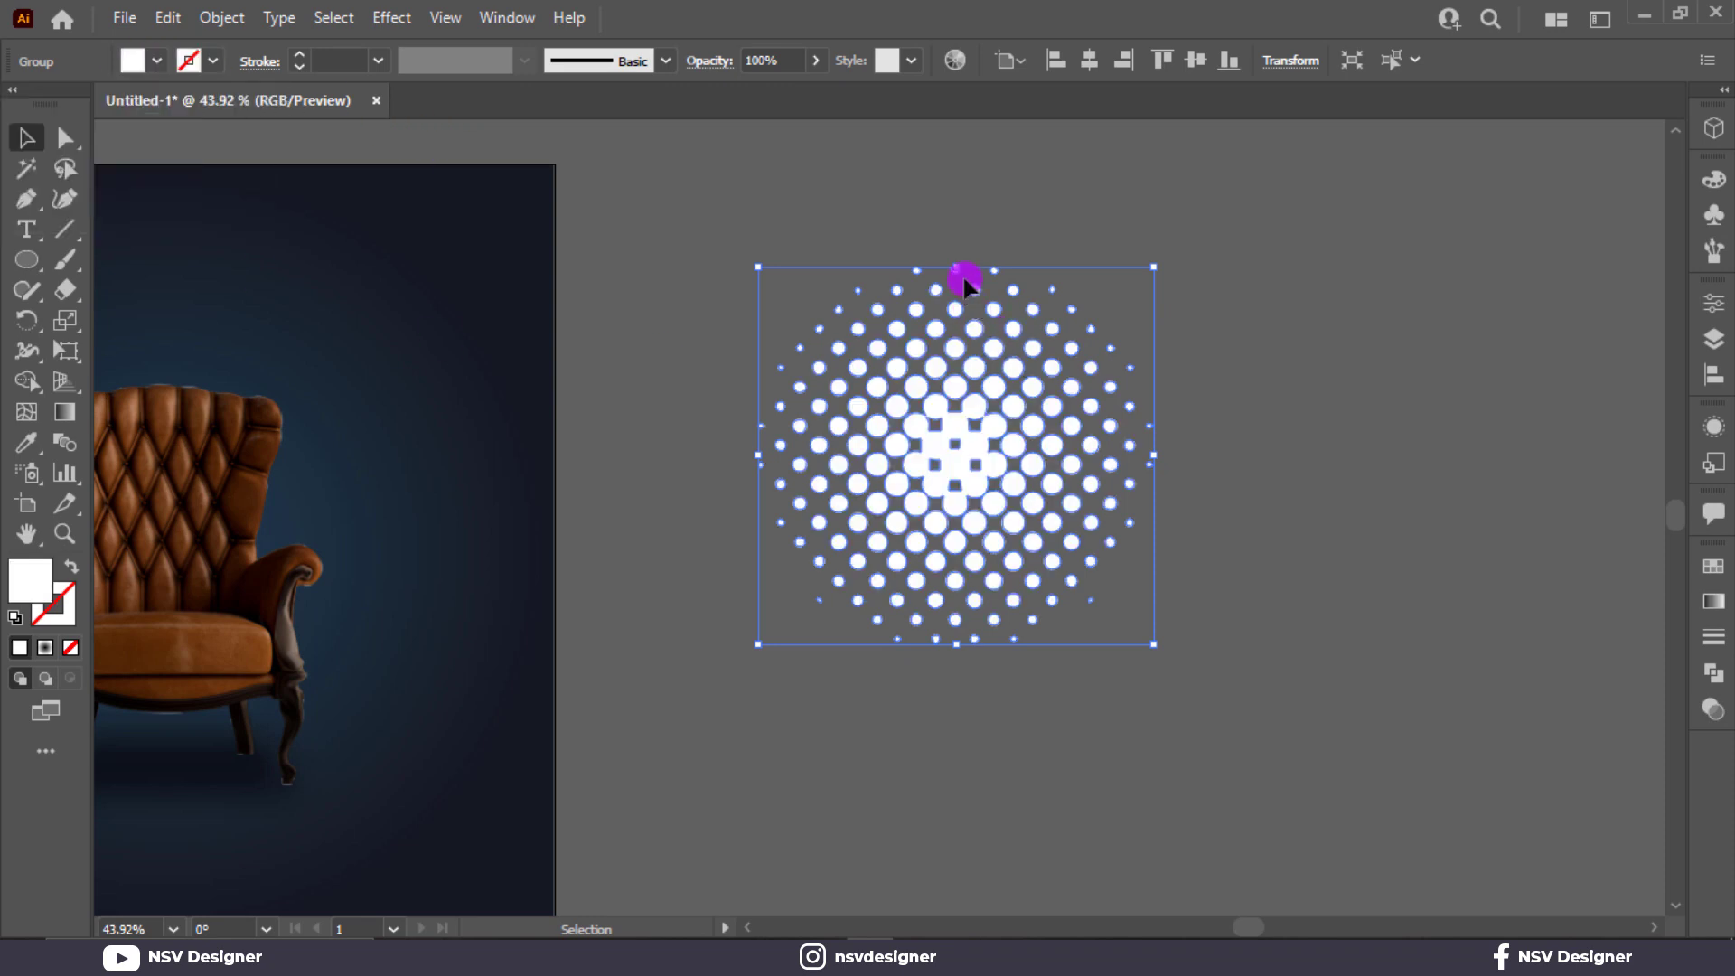
Squash the white dot group to about a third of its height and widen its lower edge with Perspective Distort.
{"action": "left_click_drag", "start_coordinate": [956, 268], "coordinate": [956, 515]}
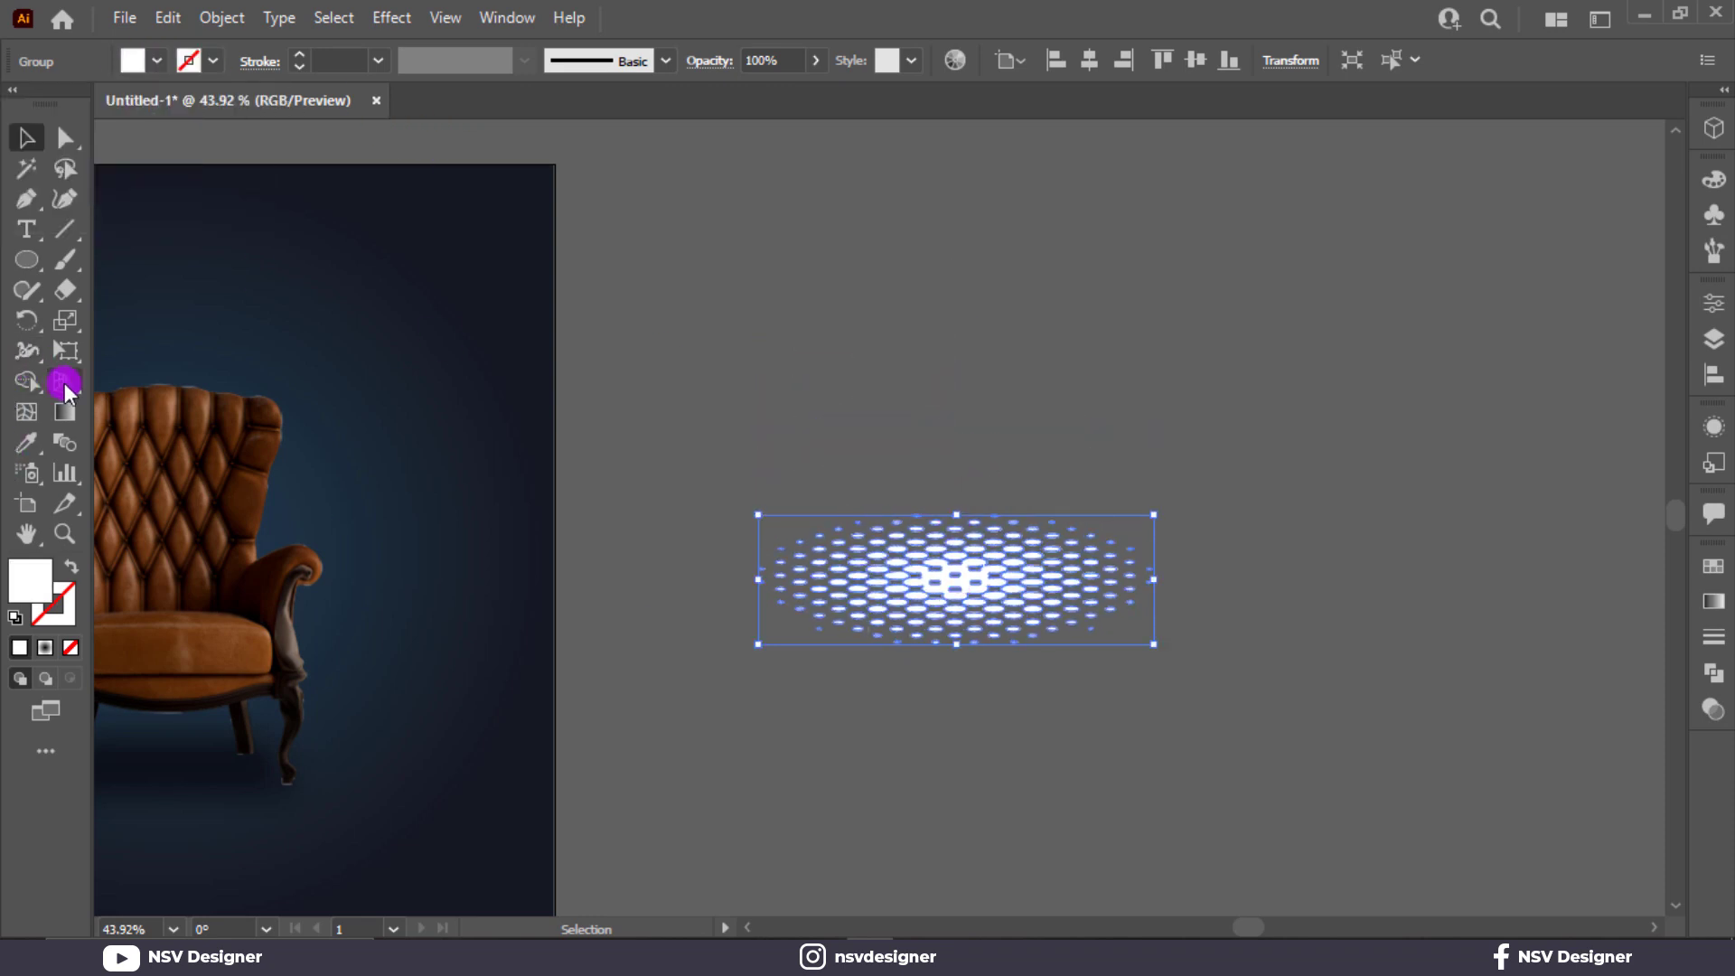
{"action": "left_click", "coordinate": [60, 357]}
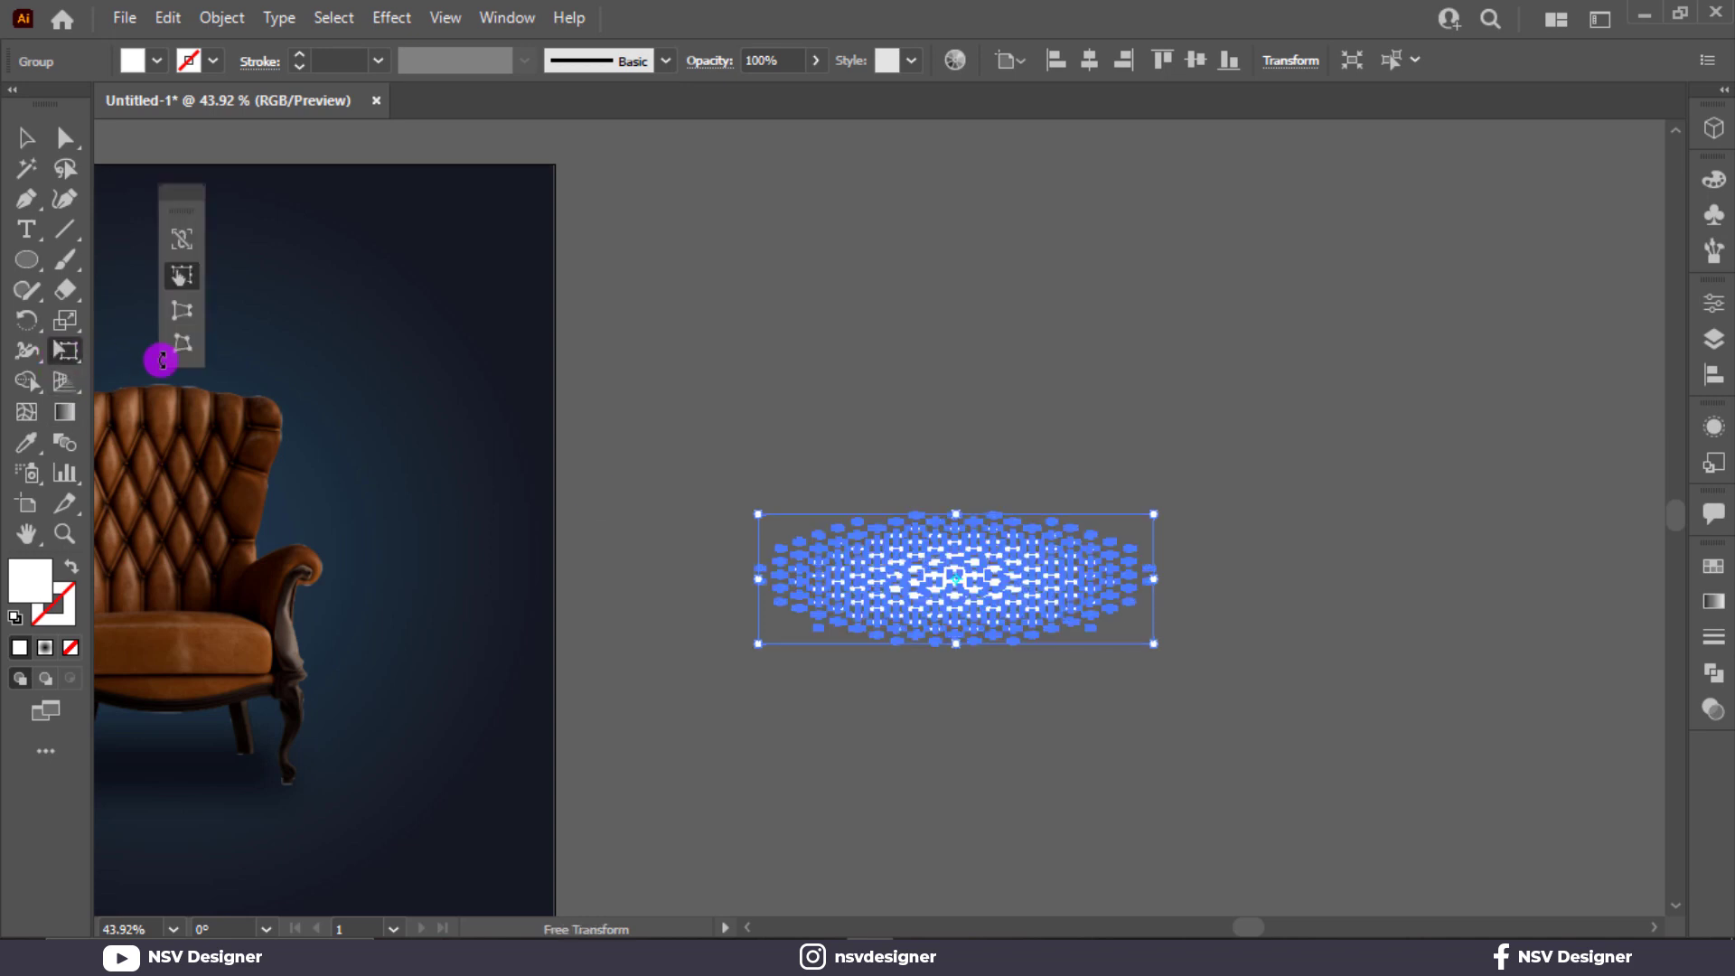
{"action": "left_click", "coordinate": [179, 310]}
{"action": "left_click_drag", "start_coordinate": [1154, 648], "coordinate": [1385, 630]}
{"action": "left_click", "coordinate": [32, 129]}
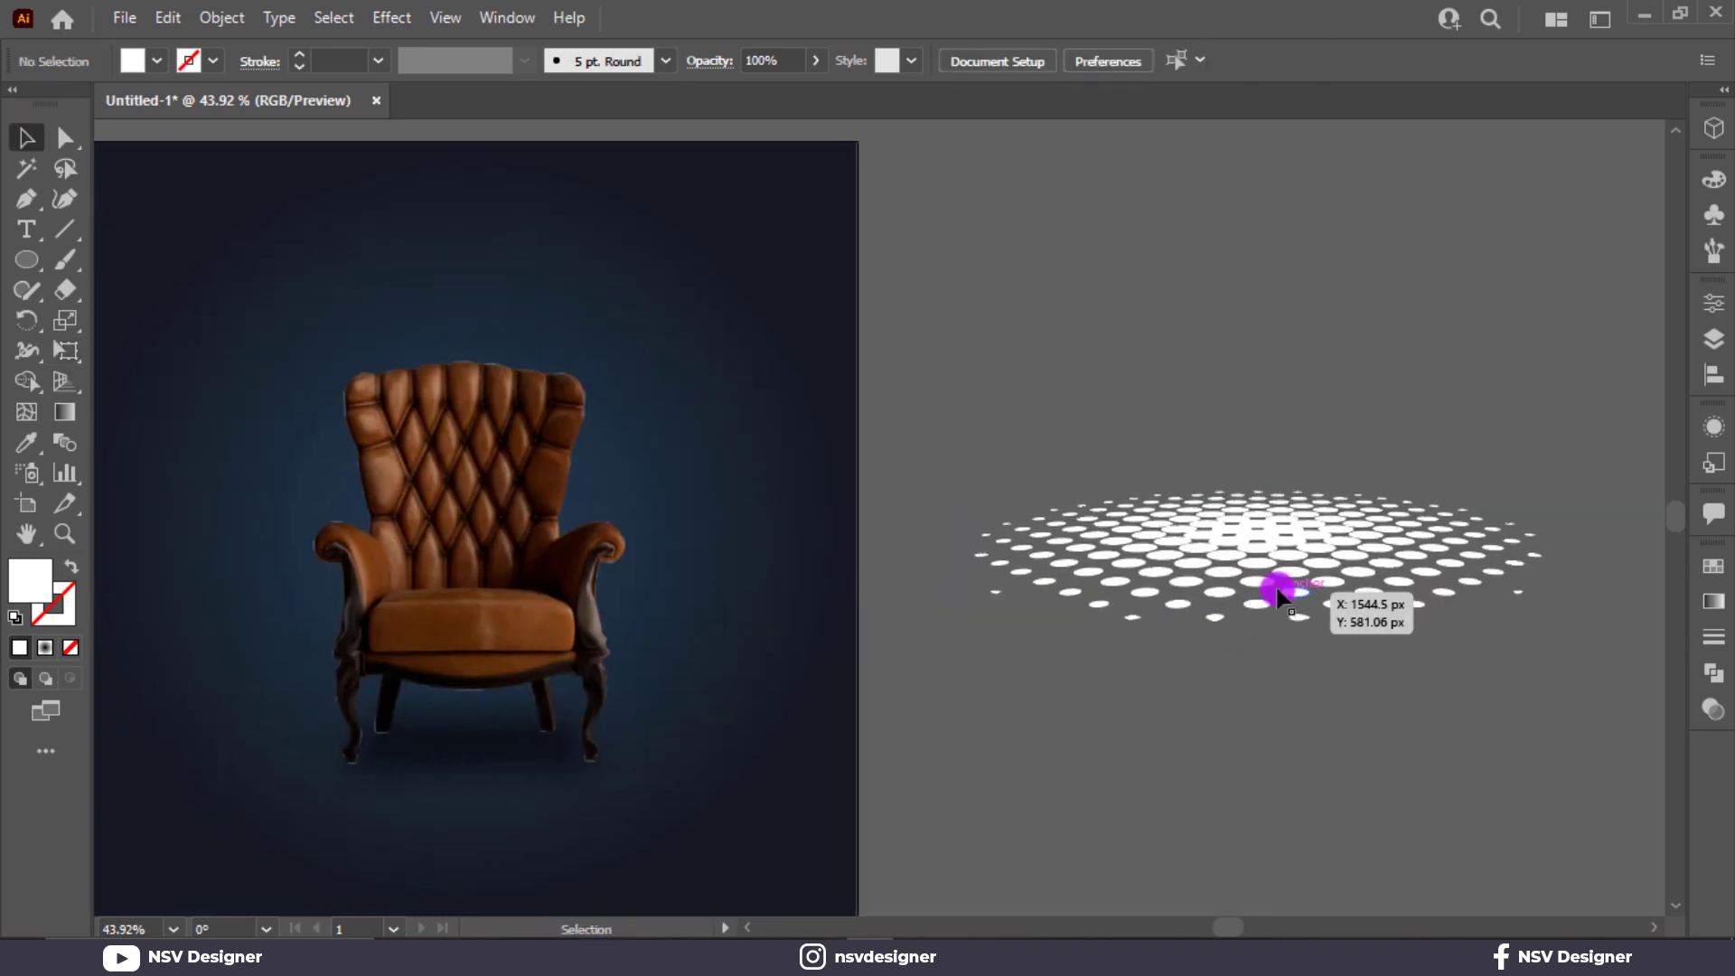
Move the white halftone dot group onto the floor area beneath the armchair.
{"action": "left_click_drag", "start_coordinate": [1278, 588], "coordinate": [544, 804]}
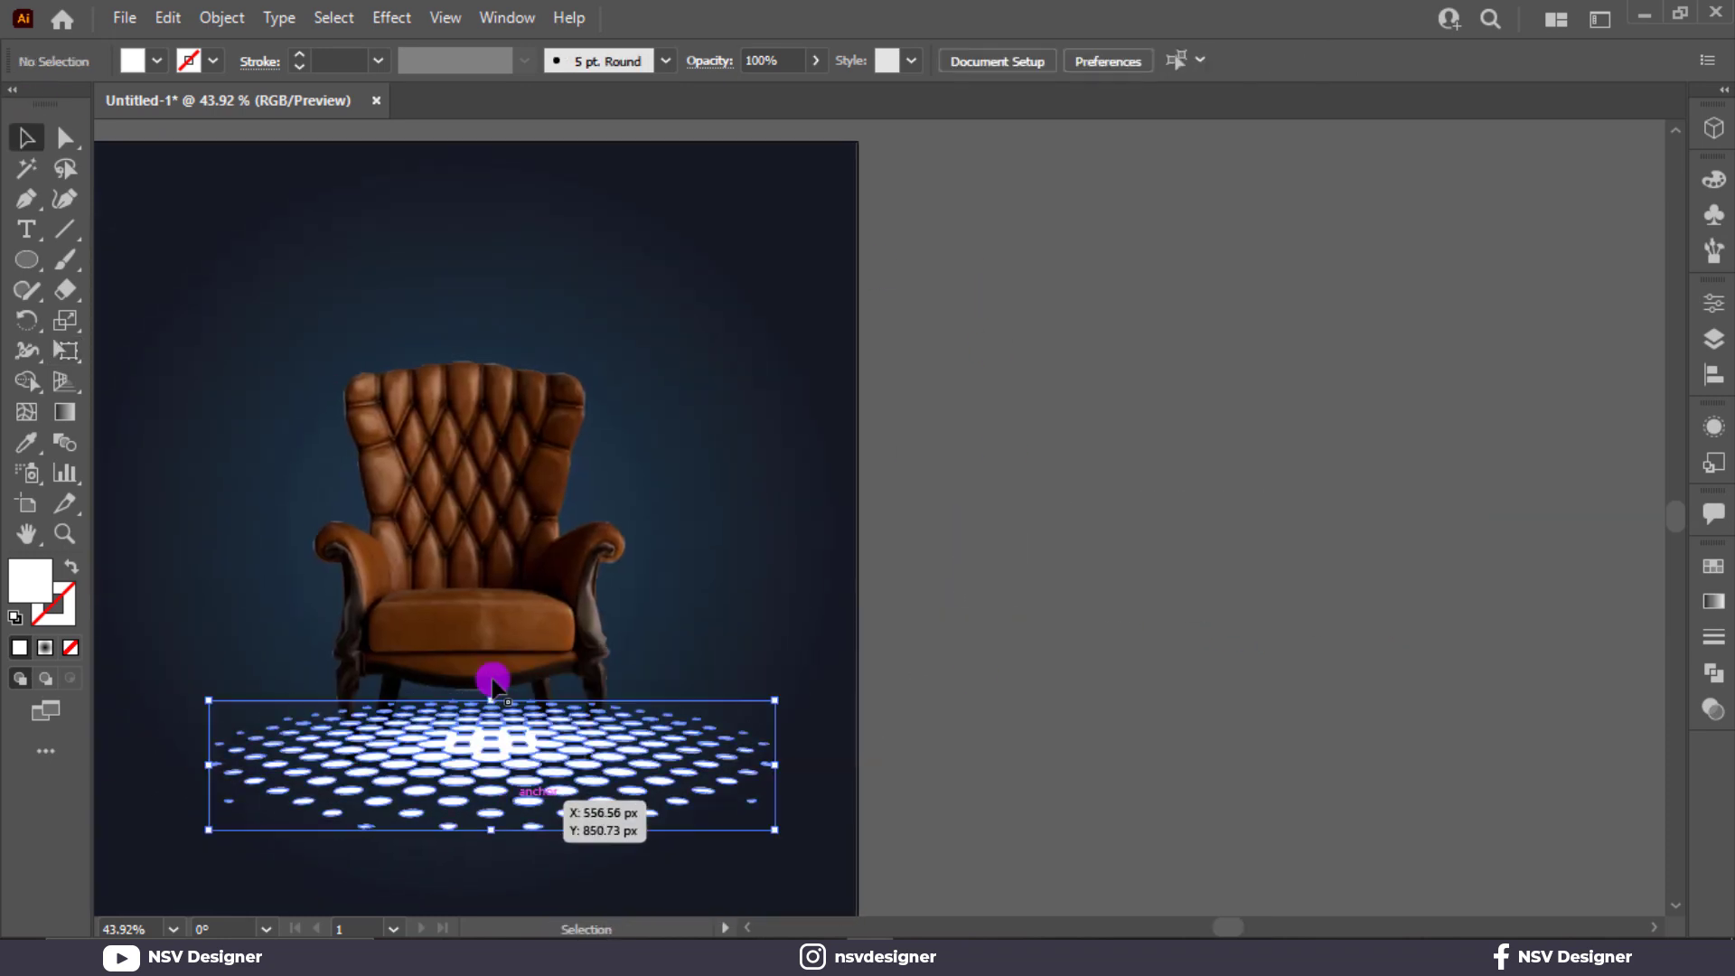
{"action": "left_click", "coordinate": [474, 567]}
{"action": "right_click", "coordinate": [472, 568]}
{"action": "left_click", "coordinate": [473, 611]}
{"action": "left_click", "coordinate": [744, 794]}
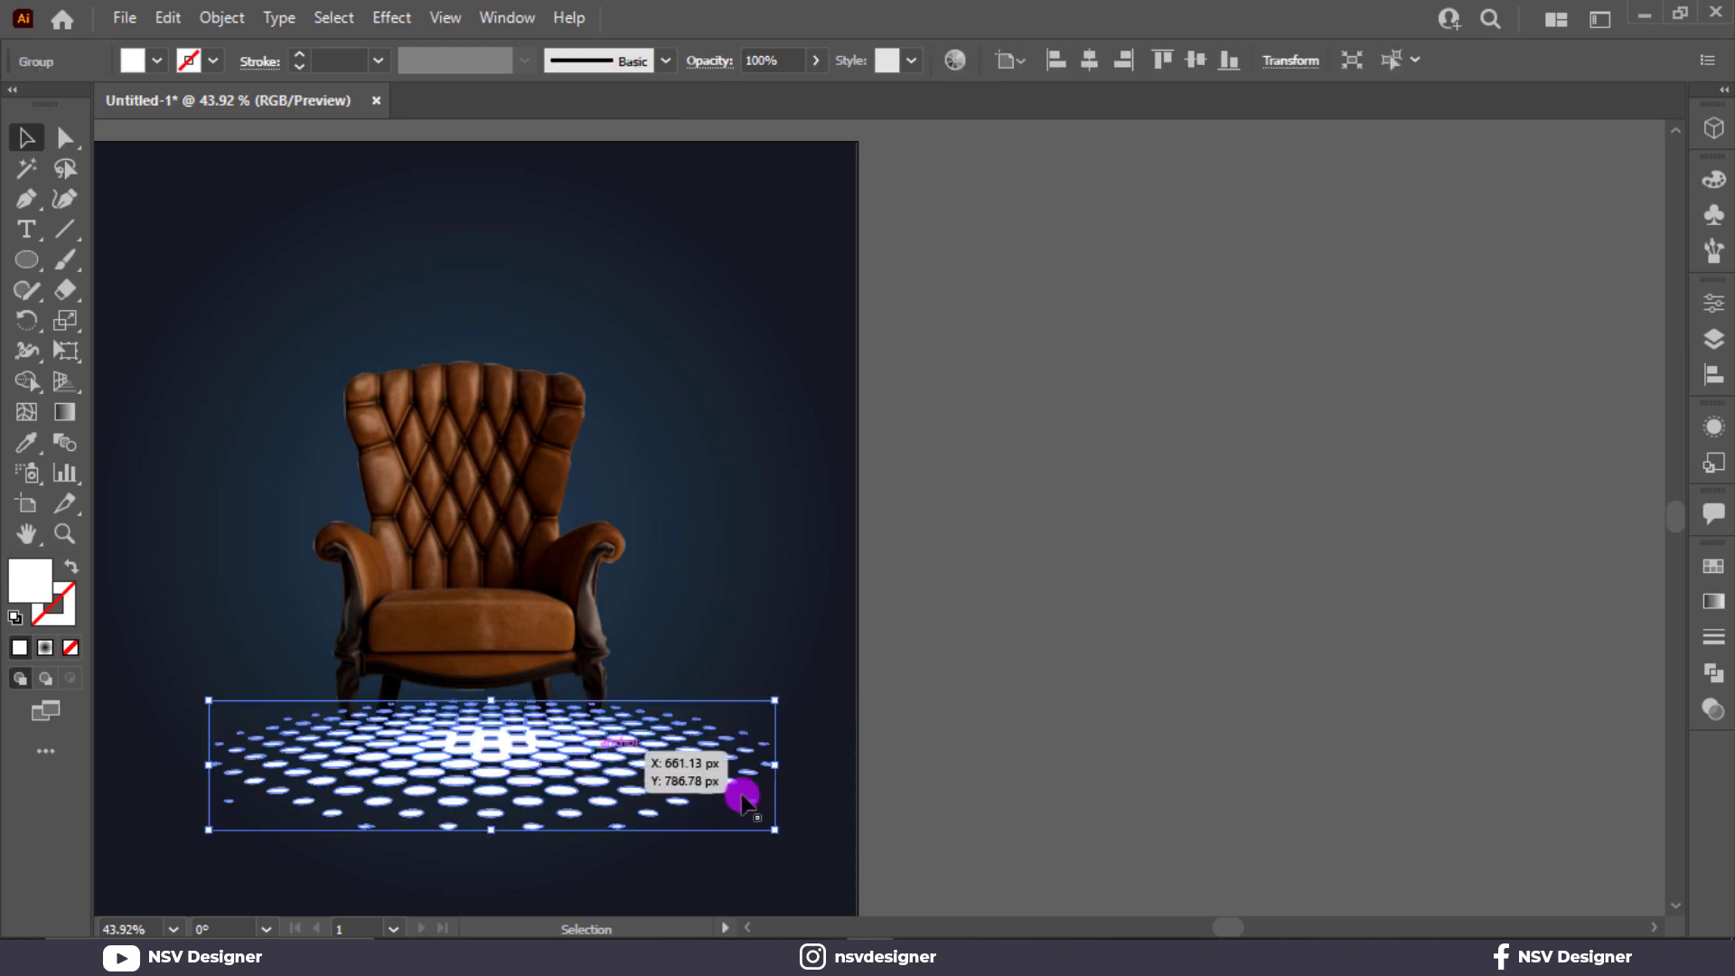
Set the dot group's blending mode to Overlay and view the whole poster.
{"action": "left_click", "coordinate": [1713, 709]}
{"action": "left_click", "coordinate": [1500, 594]}
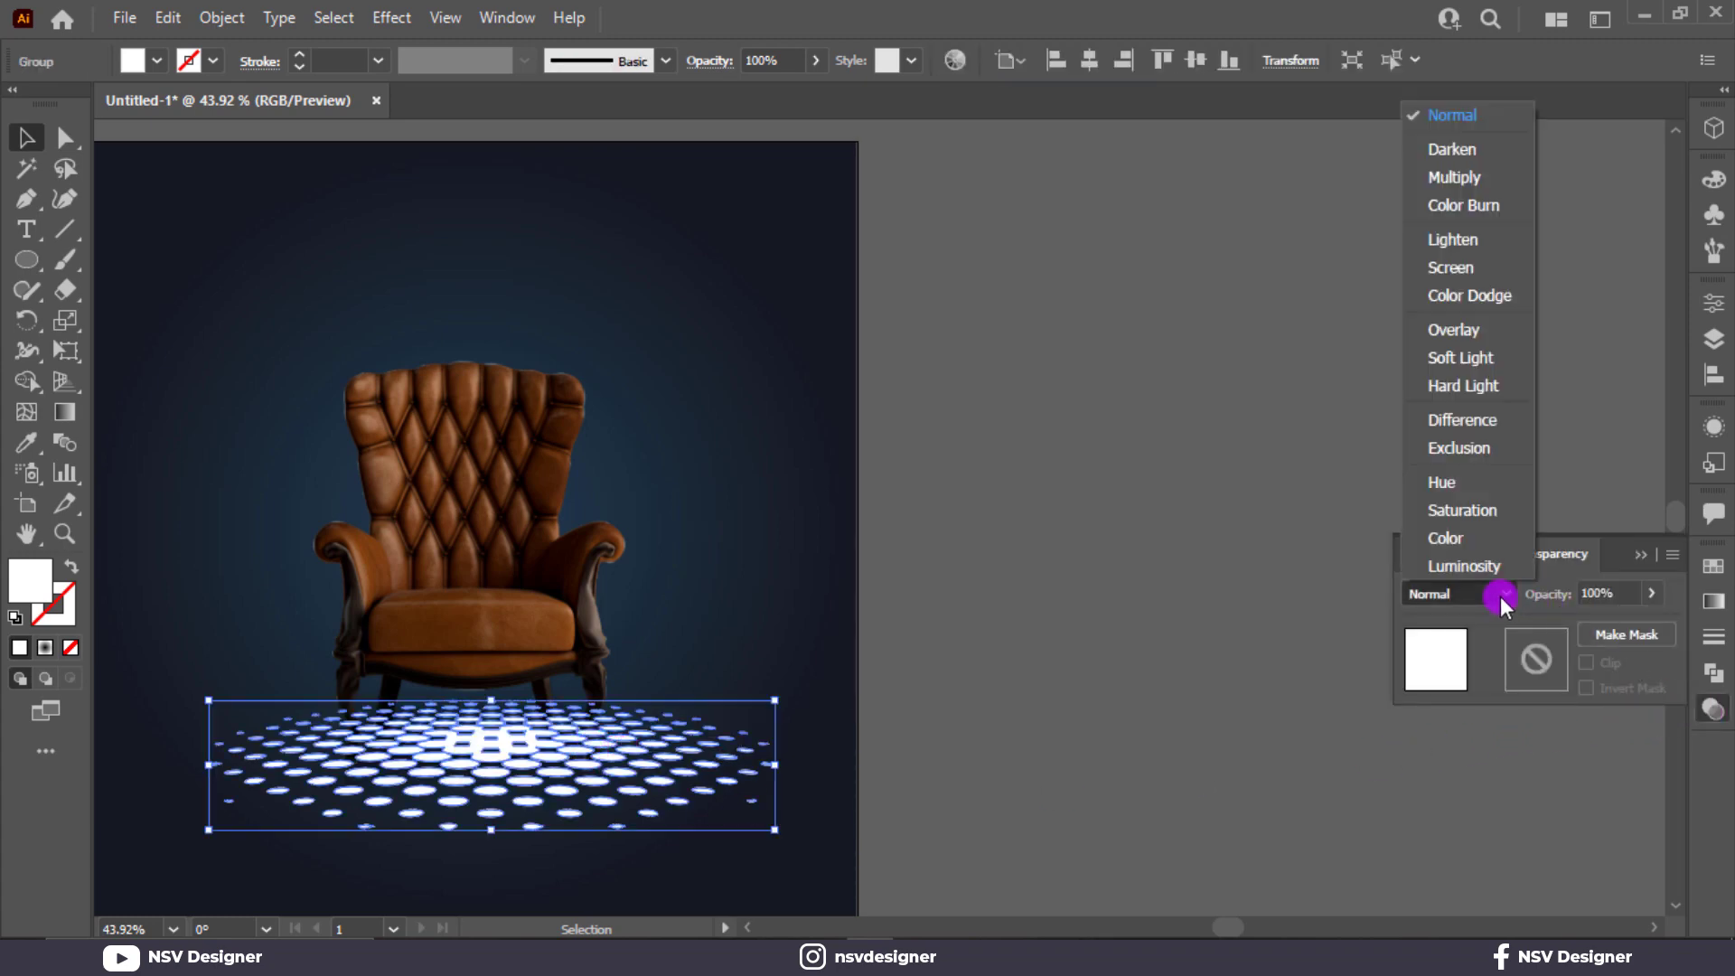
{"action": "left_click", "coordinate": [1499, 334]}
{"action": "left_click", "coordinate": [1171, 594]}
{"action": "key", "text": "ctrl+0"}
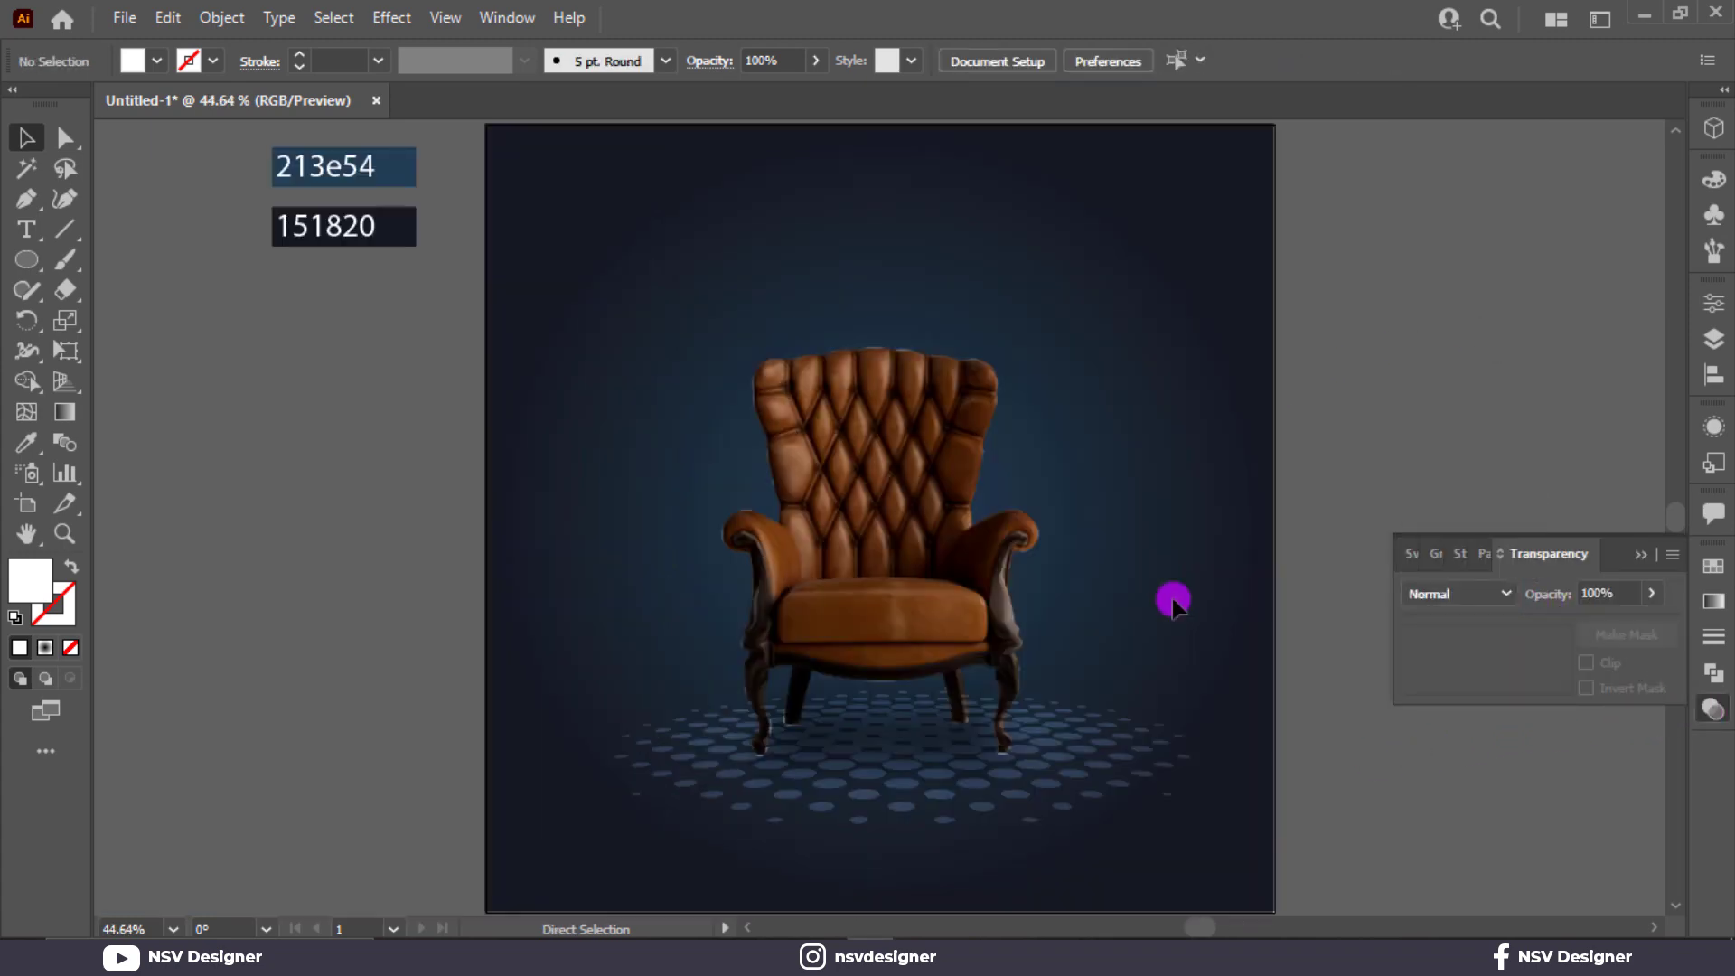
Reposition the dot pattern under the armchair and centre it horizontally on the artboard.
{"action": "left_click_drag", "start_coordinate": [1110, 739], "coordinate": [1095, 750]}
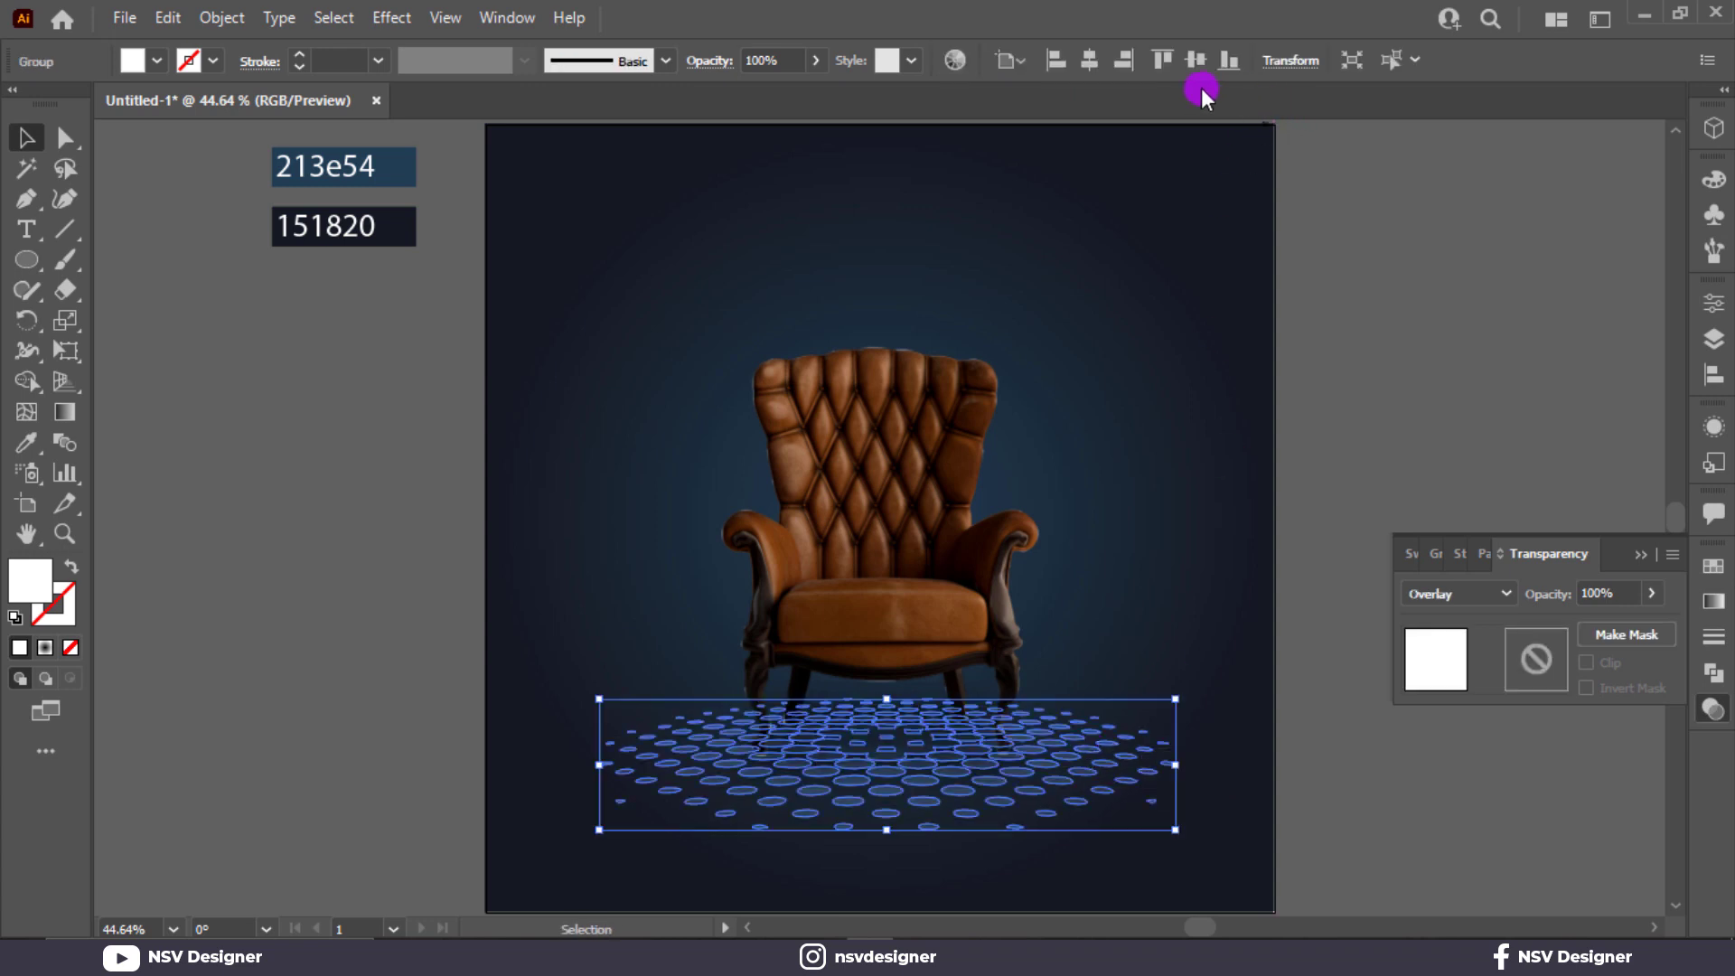
{"action": "left_click", "coordinate": [1091, 60]}
{"action": "left_click", "coordinate": [1406, 395]}
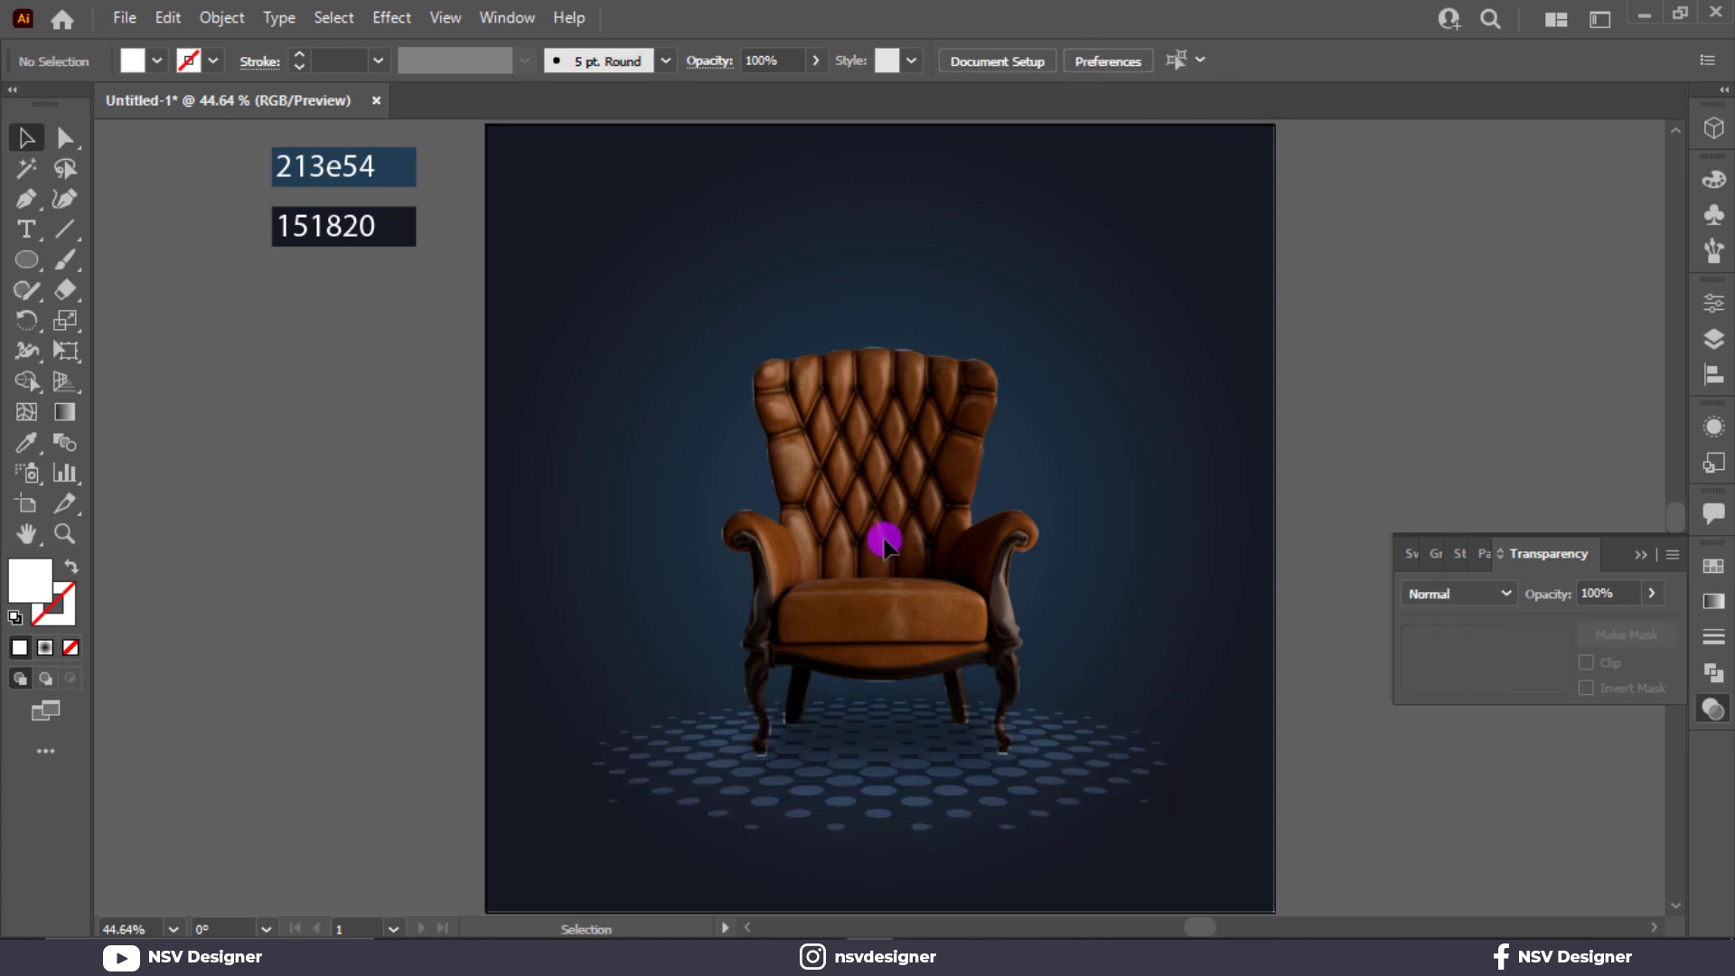
{"action": "left_click", "coordinate": [710, 818]}
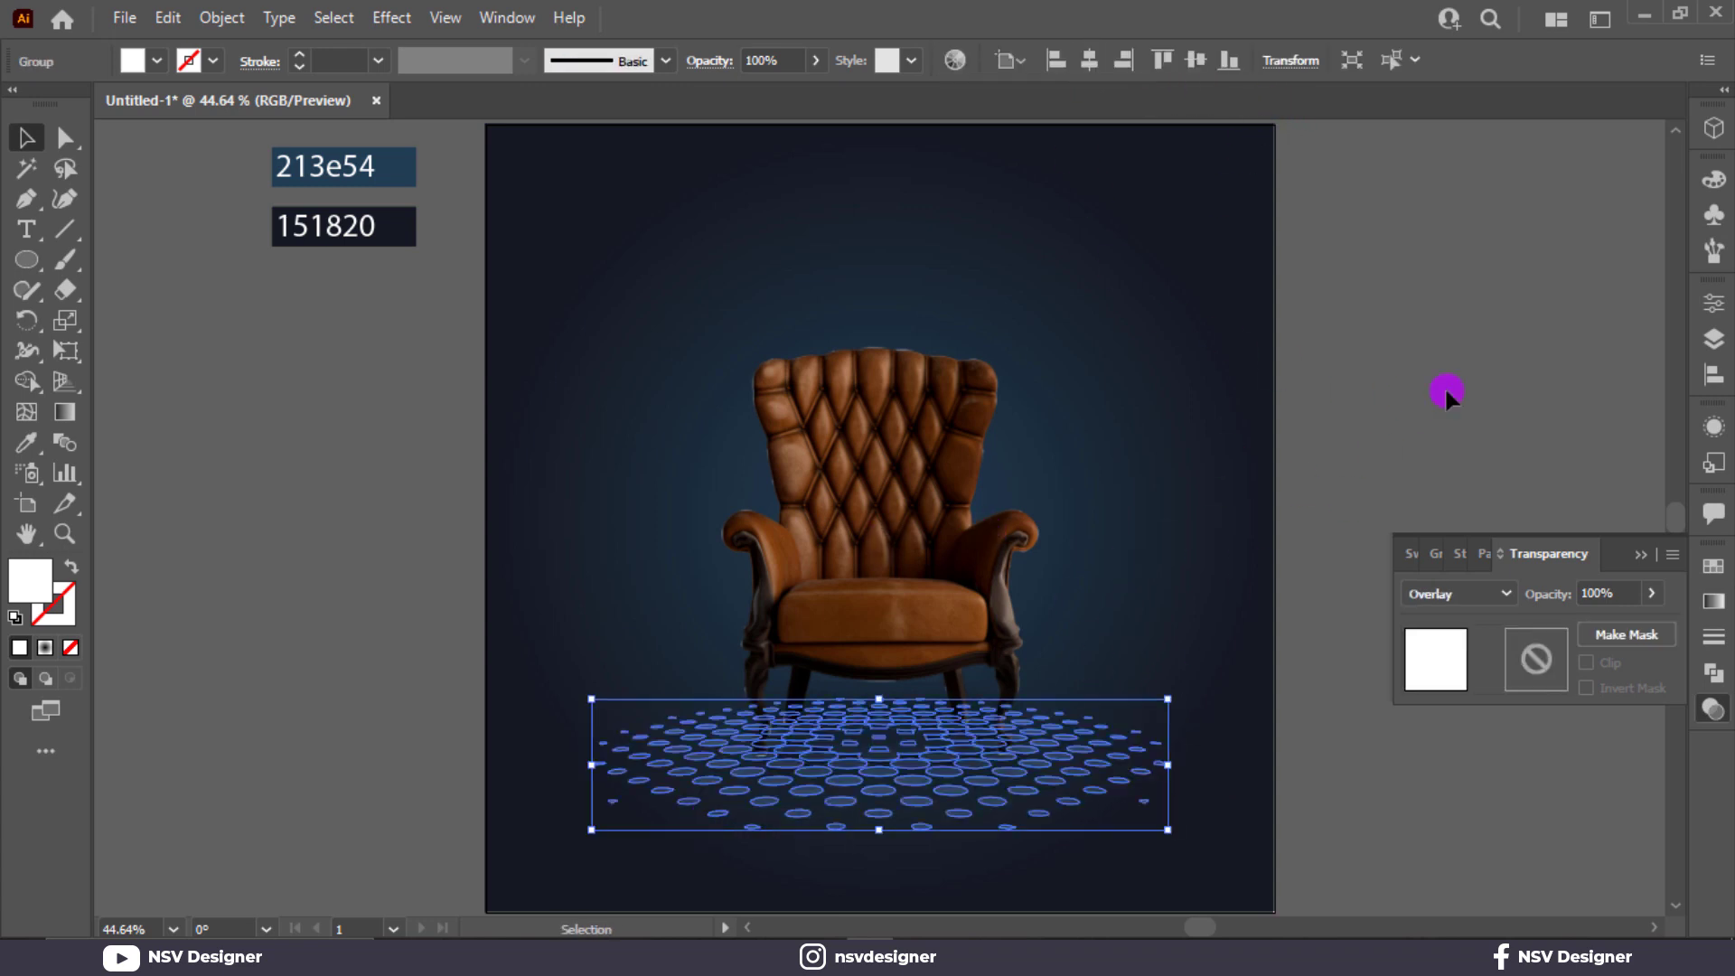
{"action": "left_click", "coordinate": [1444, 387]}
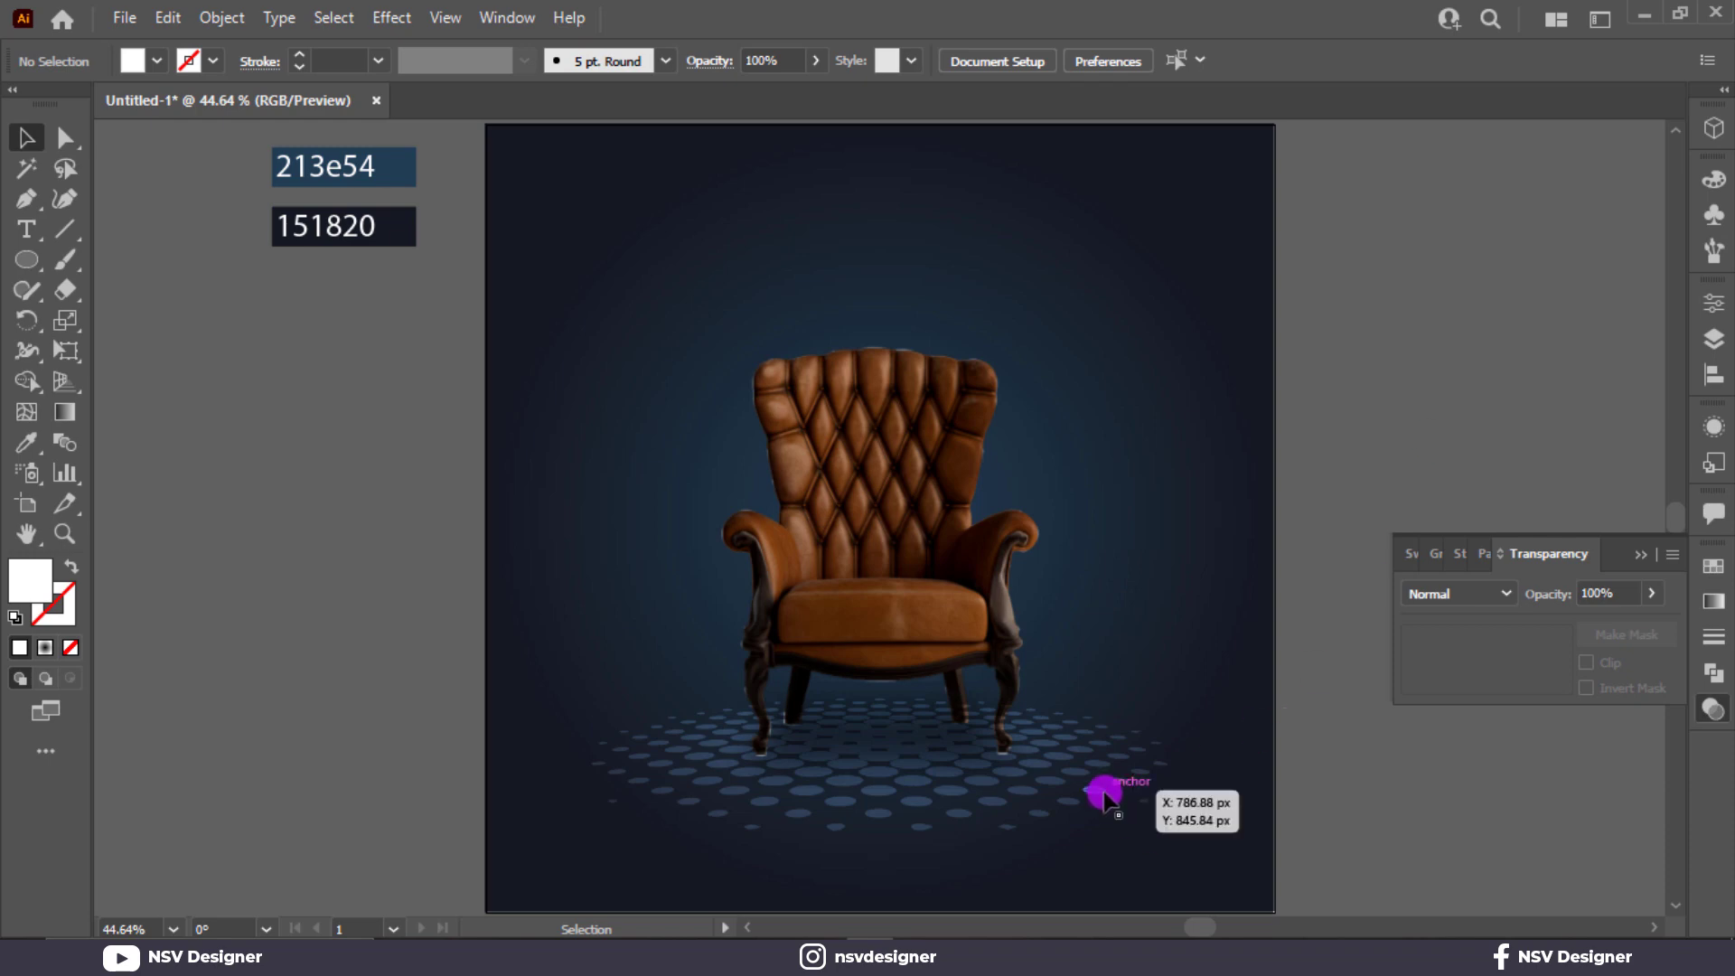
{"action": "left_click", "coordinate": [1099, 795]}
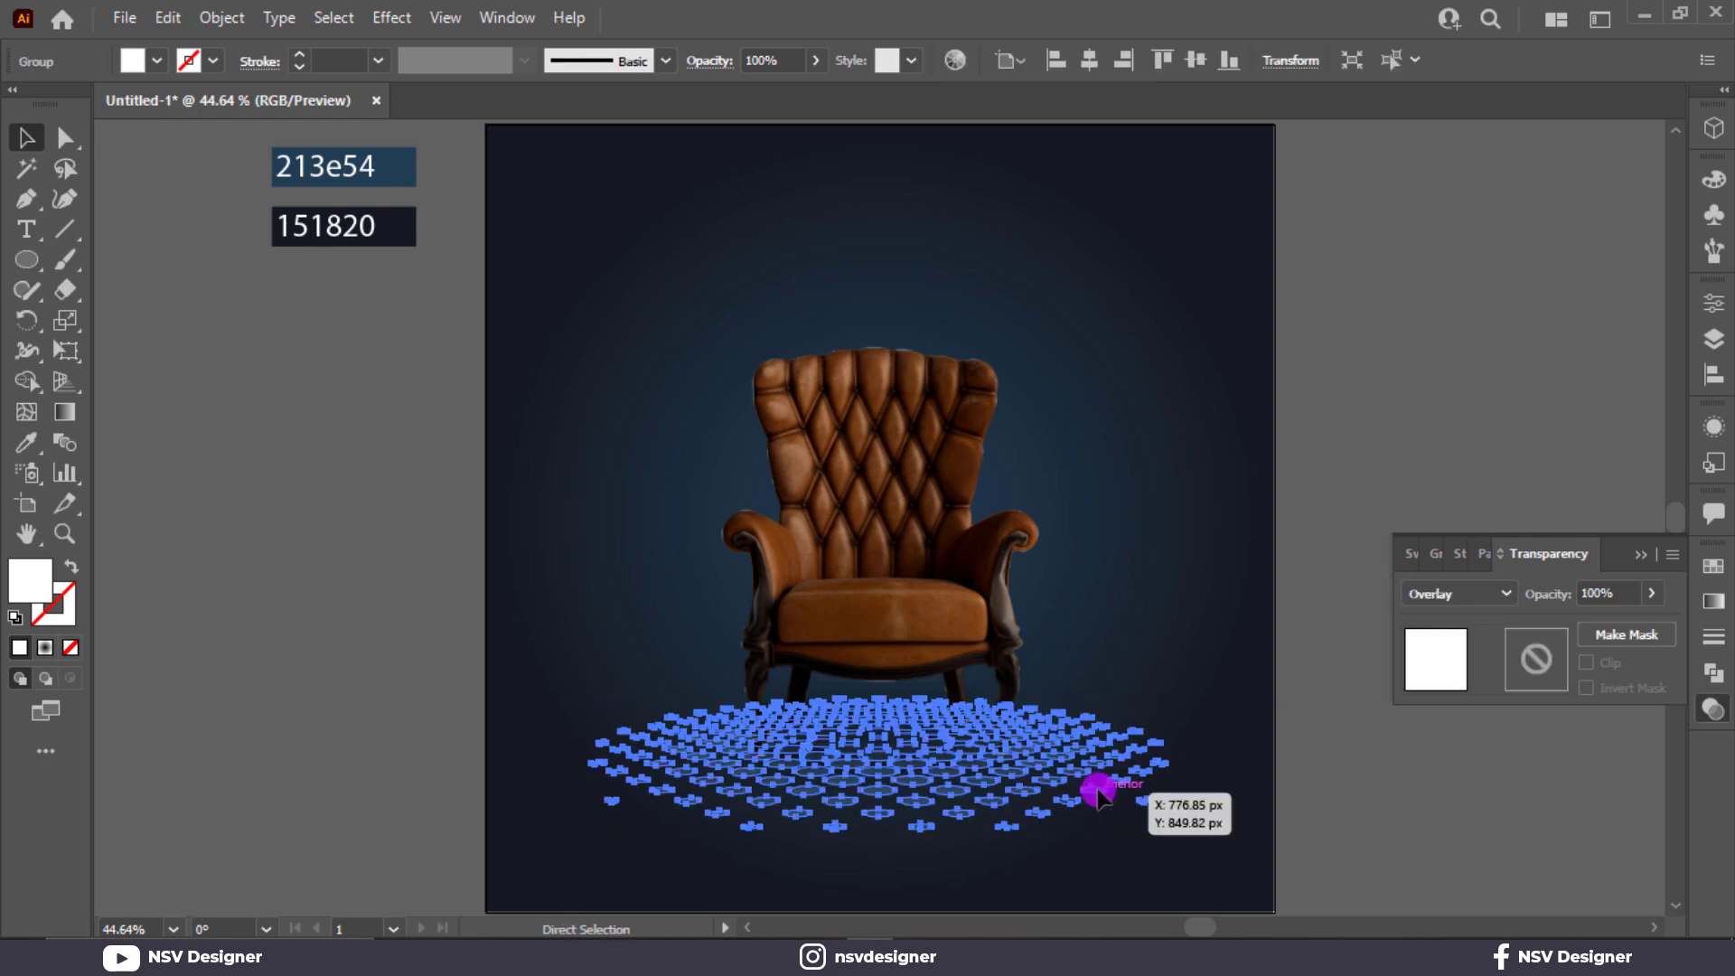
{"action": "key", "text": "v"}
{"action": "left_click", "coordinate": [1344, 801]}
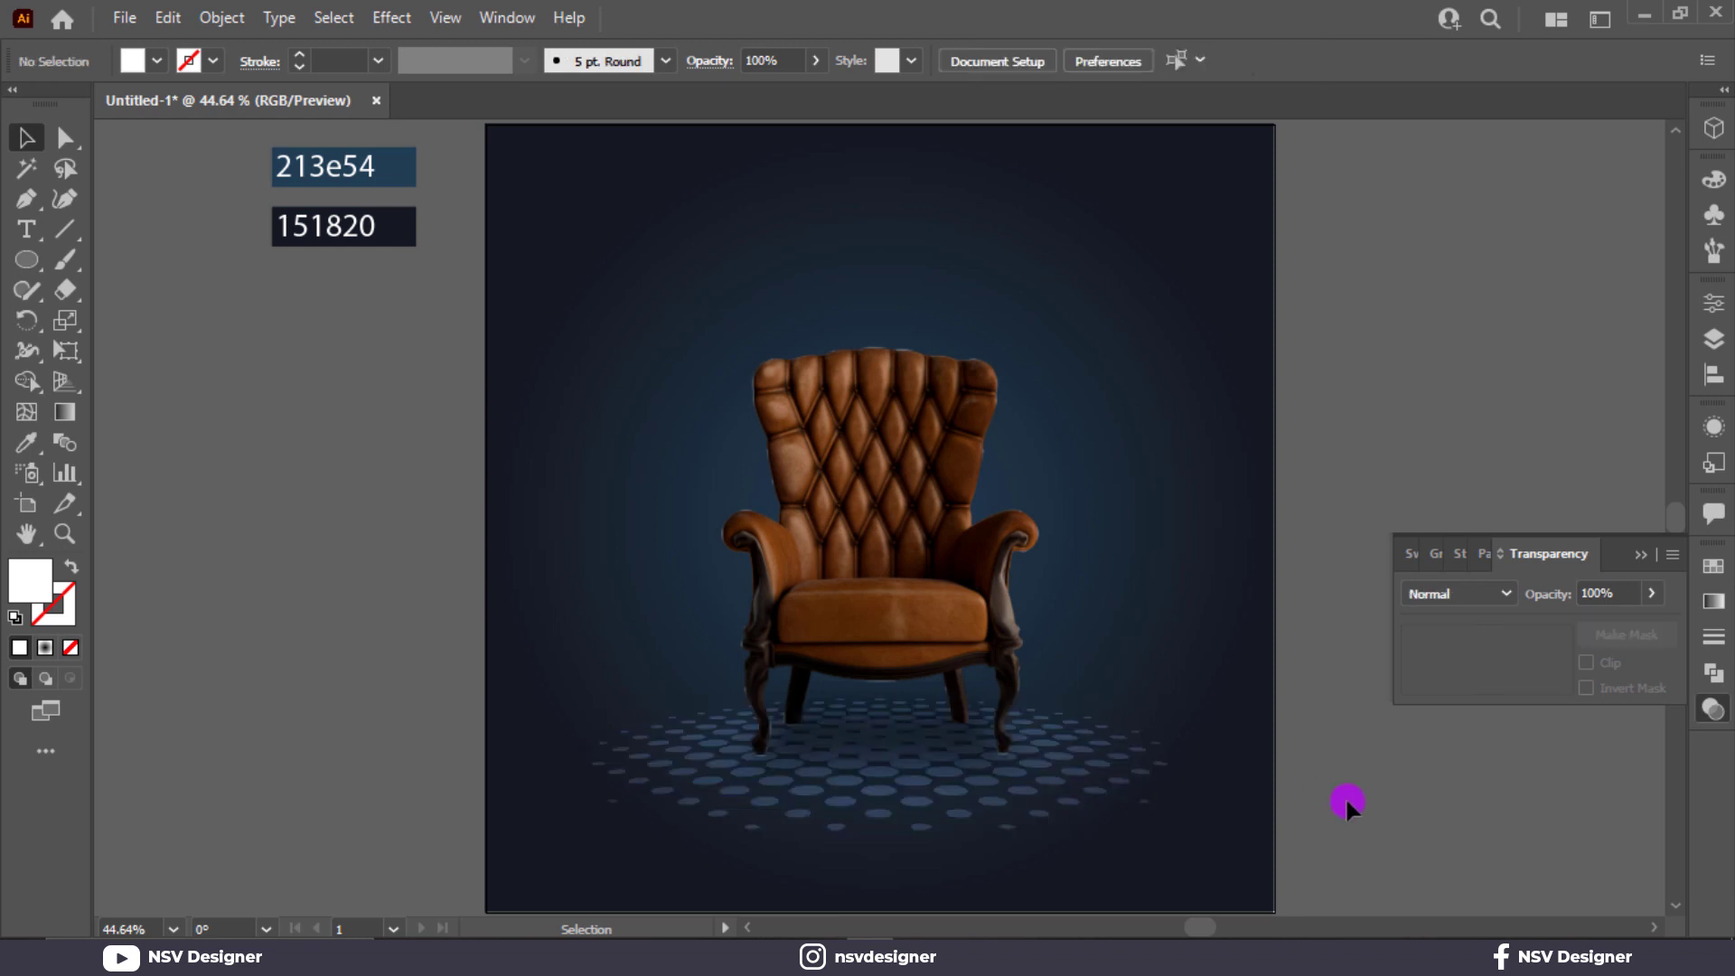
{"action": "left_click", "coordinate": [1640, 555]}
{"action": "left_click", "coordinate": [910, 804]}
{"action": "left_click", "coordinate": [1522, 715]}
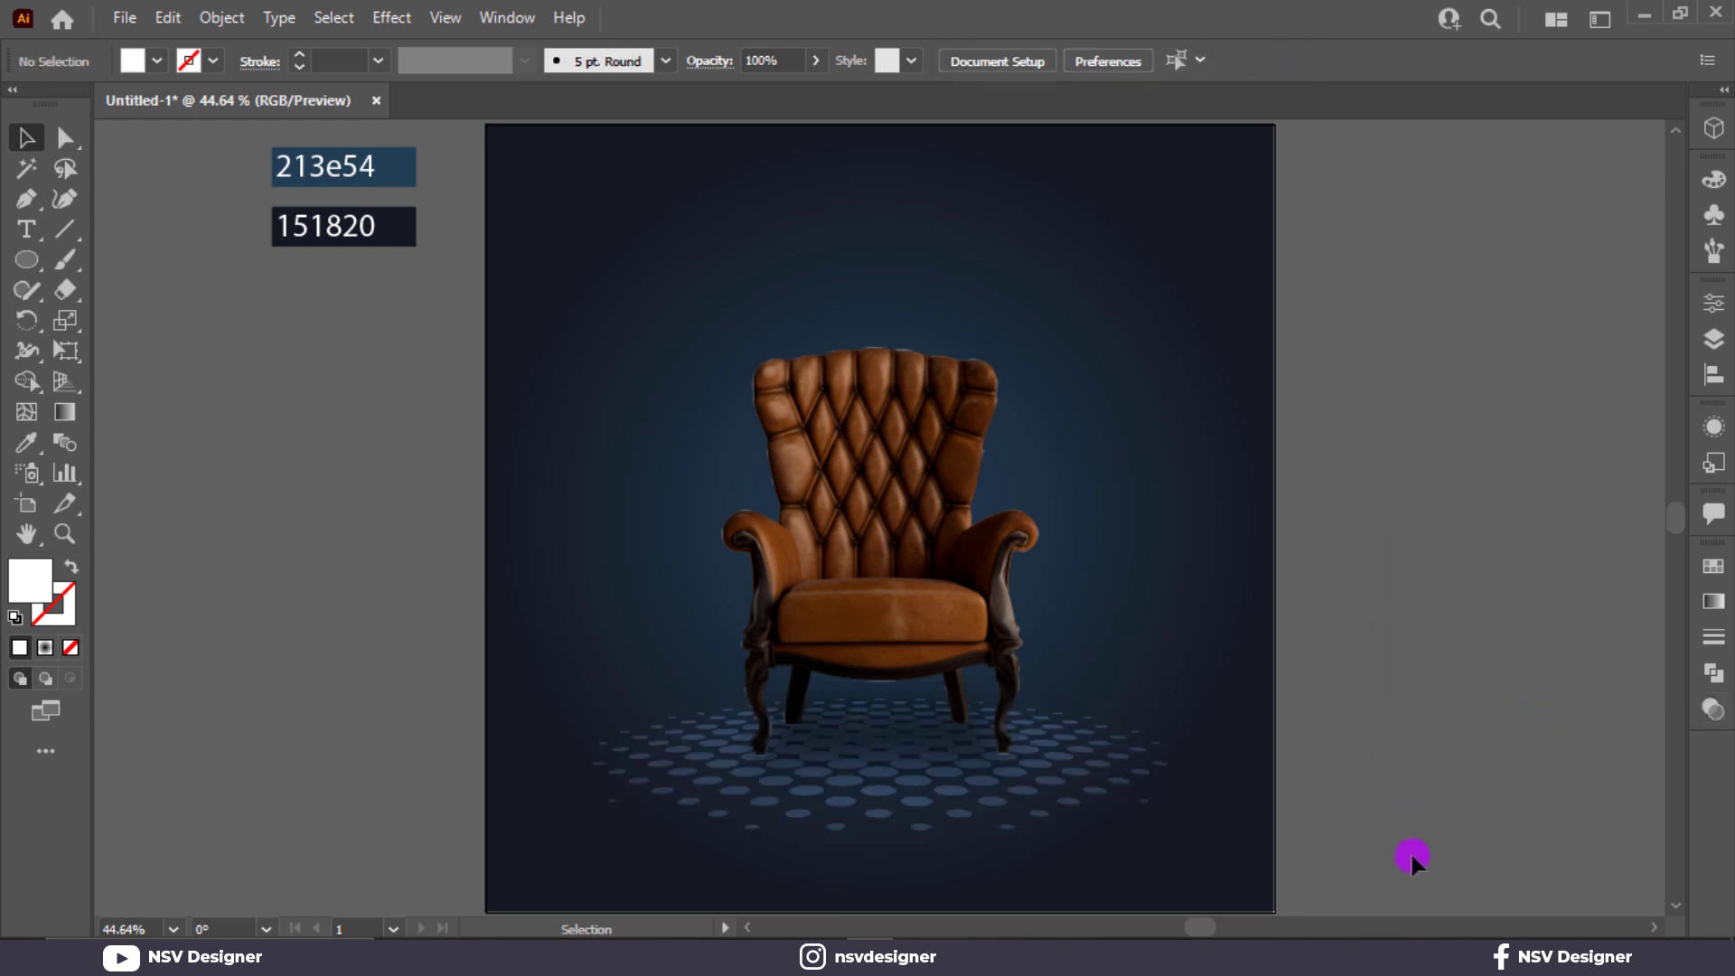
Flatten the dot pattern slightly from its lower edge and widen it symmetrically on both sides.
{"action": "left_click", "coordinate": [871, 828]}
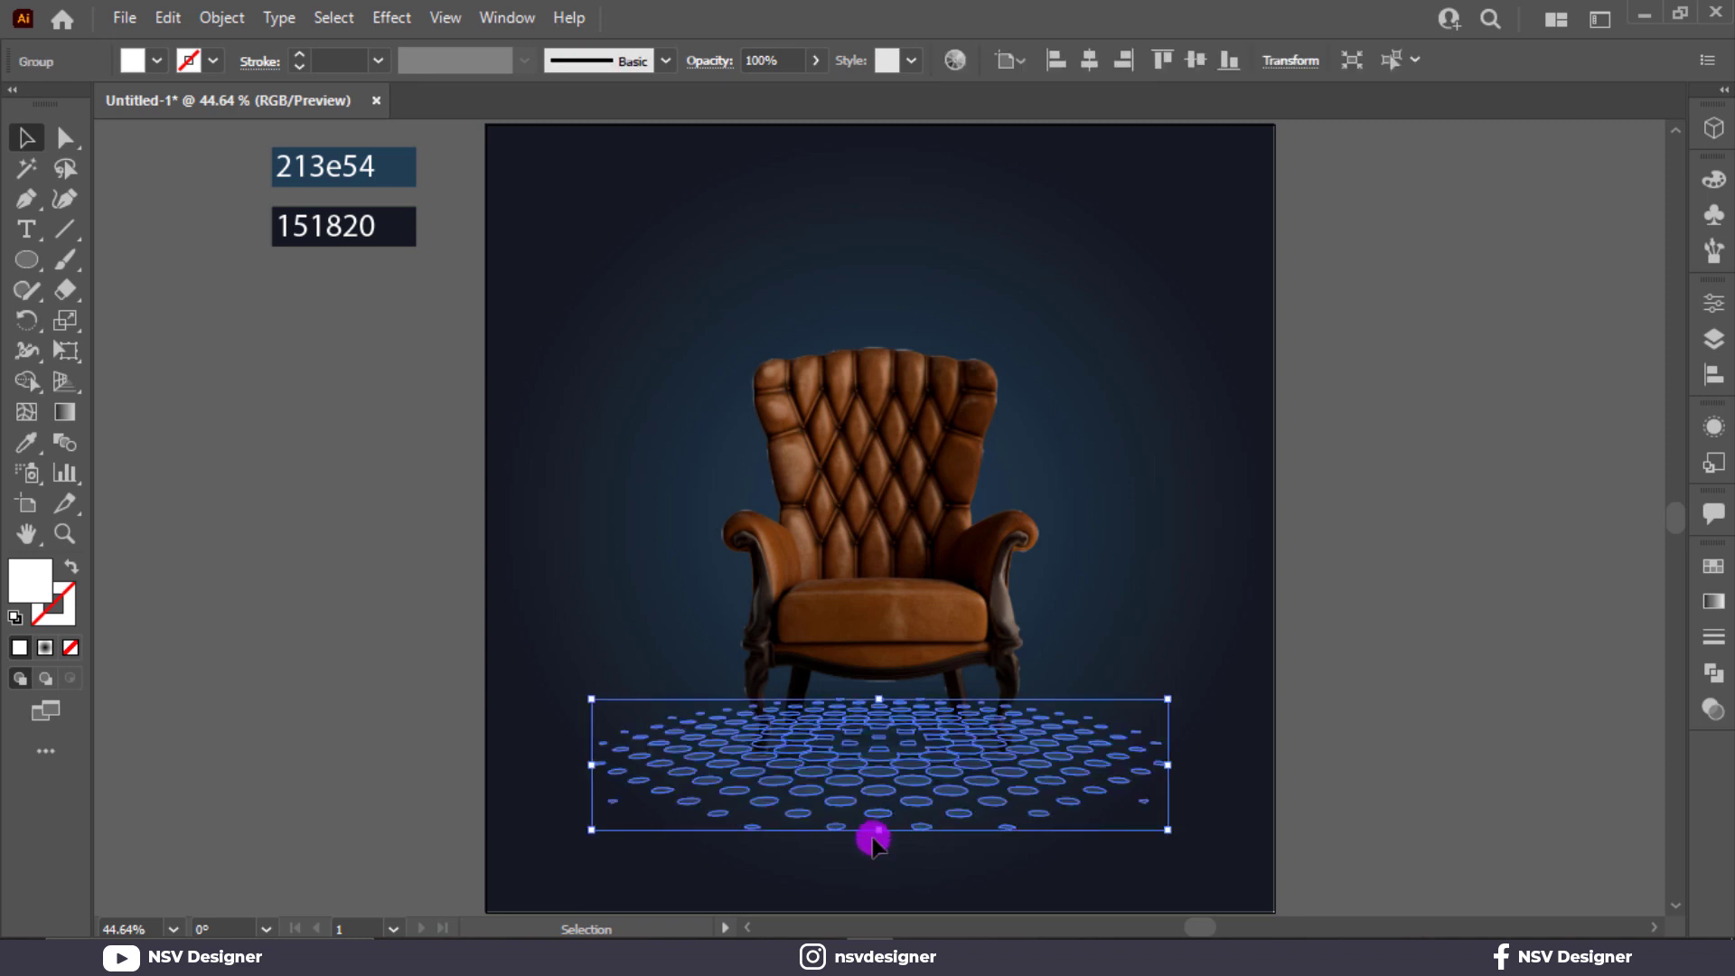
{"action": "left_click", "coordinate": [873, 841]}
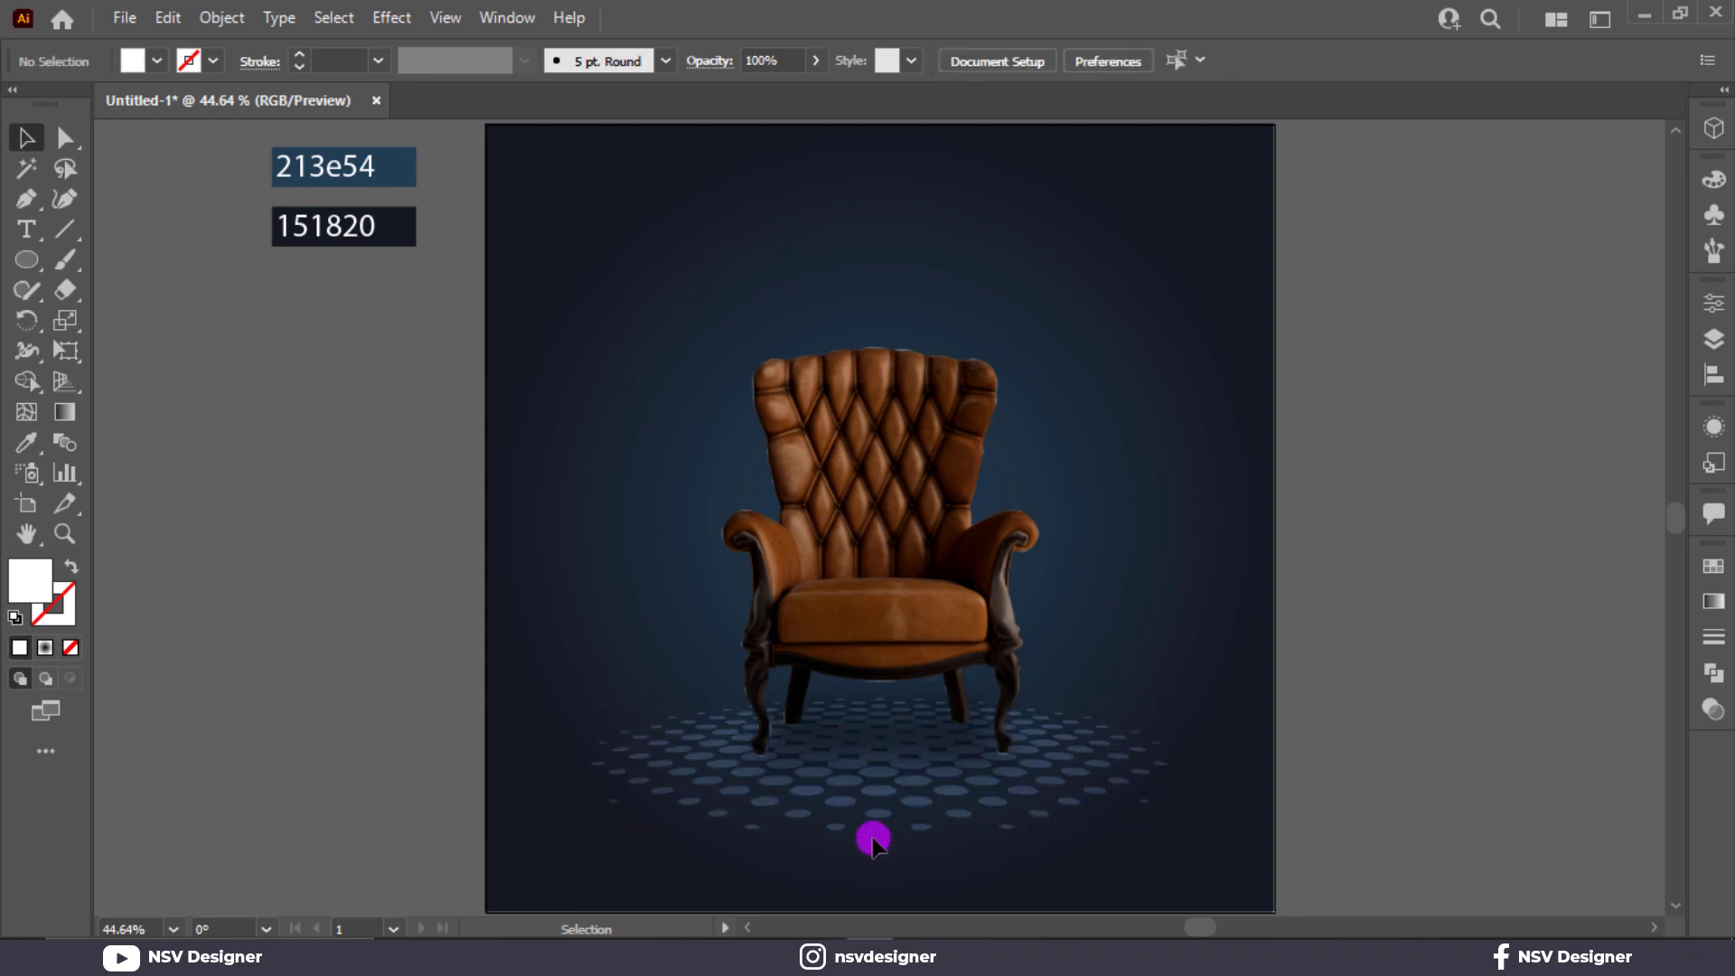
{"action": "left_click", "coordinate": [913, 812]}
{"action": "left_click_drag", "start_coordinate": [875, 825], "coordinate": [877, 811]}
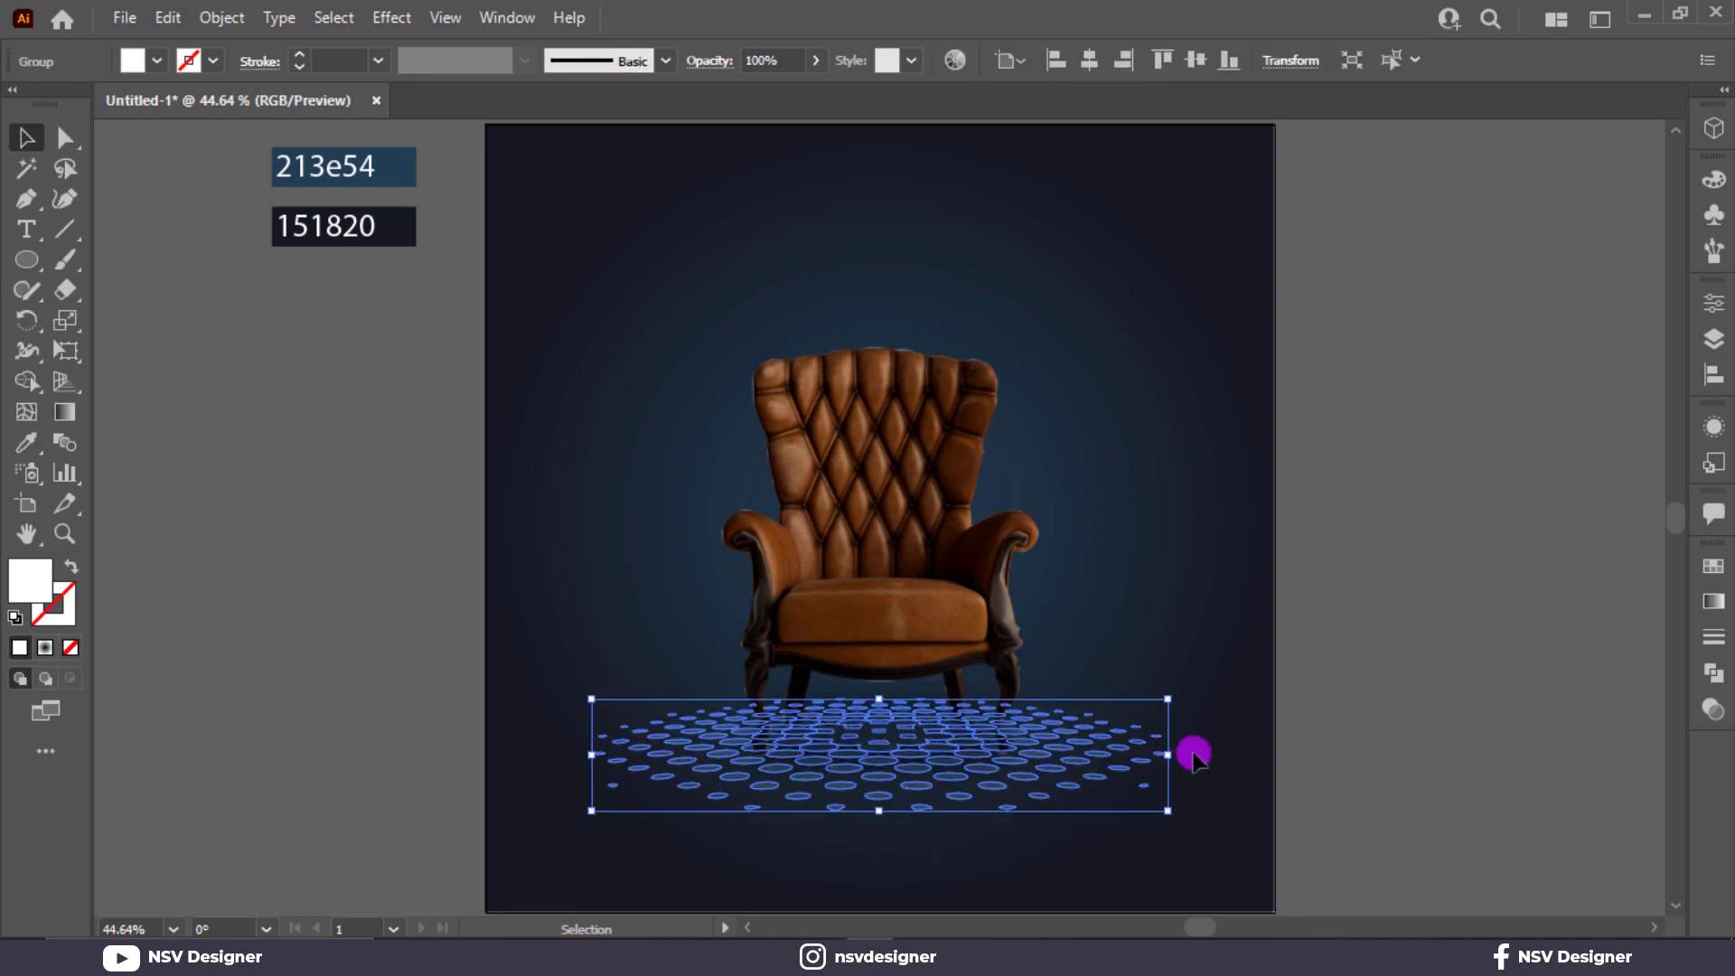
{"action": "left_click_drag", "start_coordinate": [1167, 755], "coordinate": [1191, 763]}
{"action": "left_click", "coordinate": [1409, 740]}
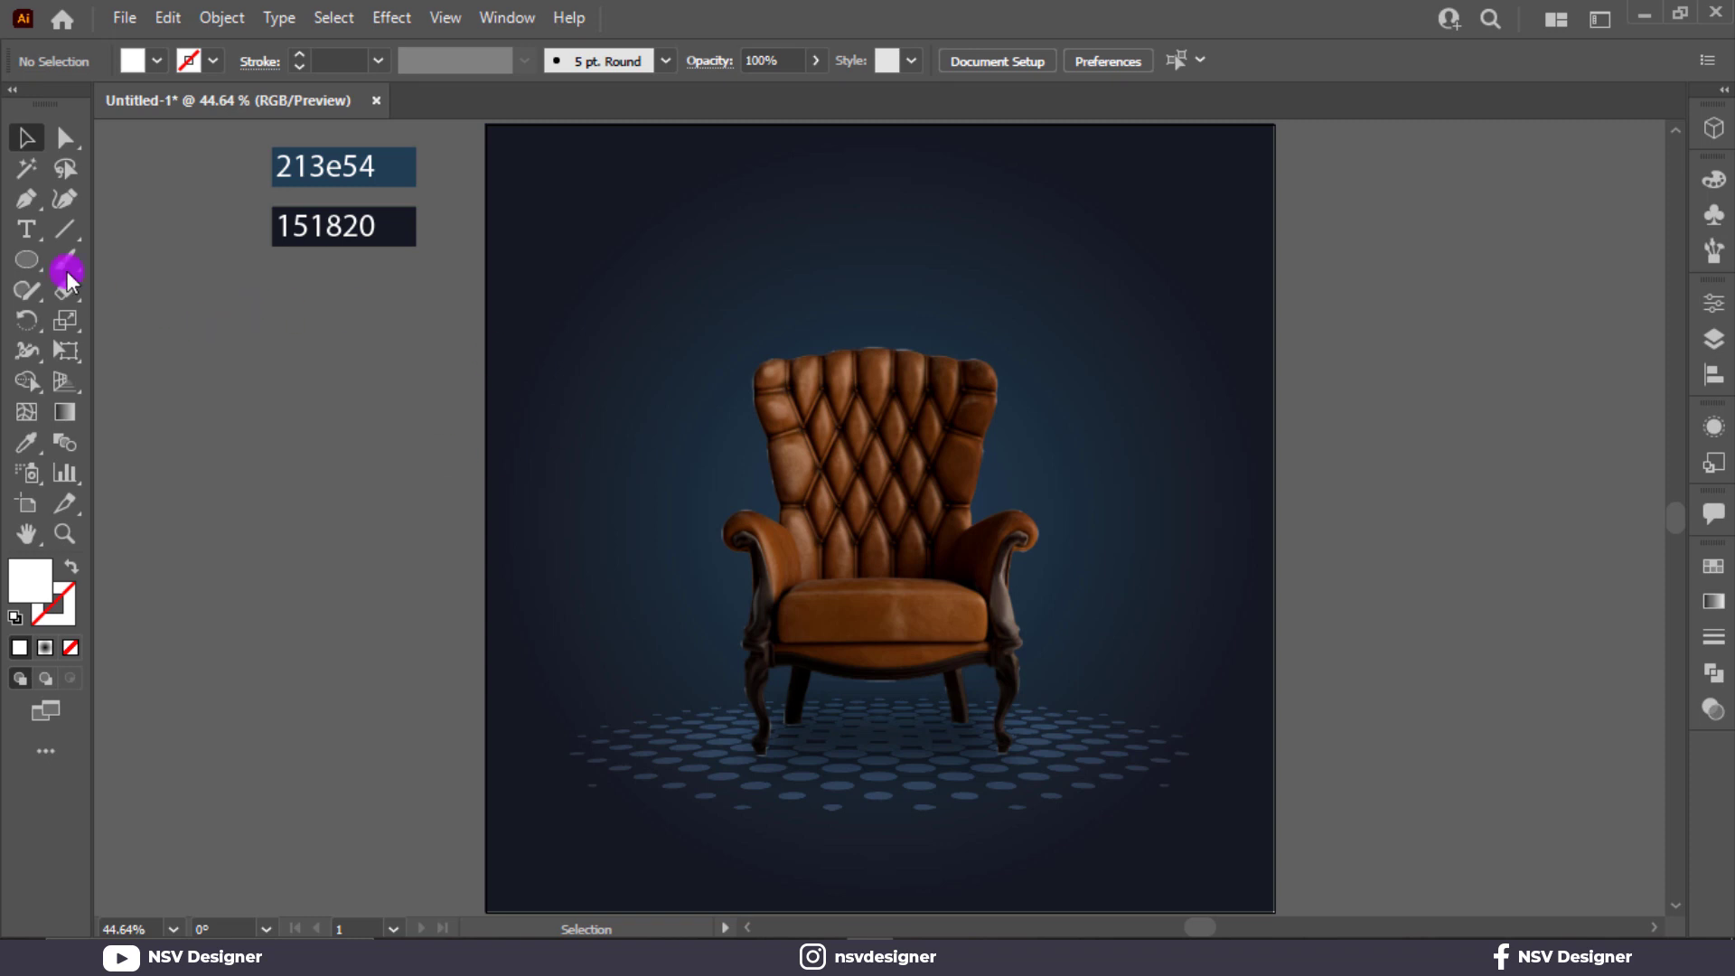
Add the text EXCLUSIVE beside the artboard and enlarge it to about 49 pt.
{"action": "left_click", "coordinate": [28, 229]}
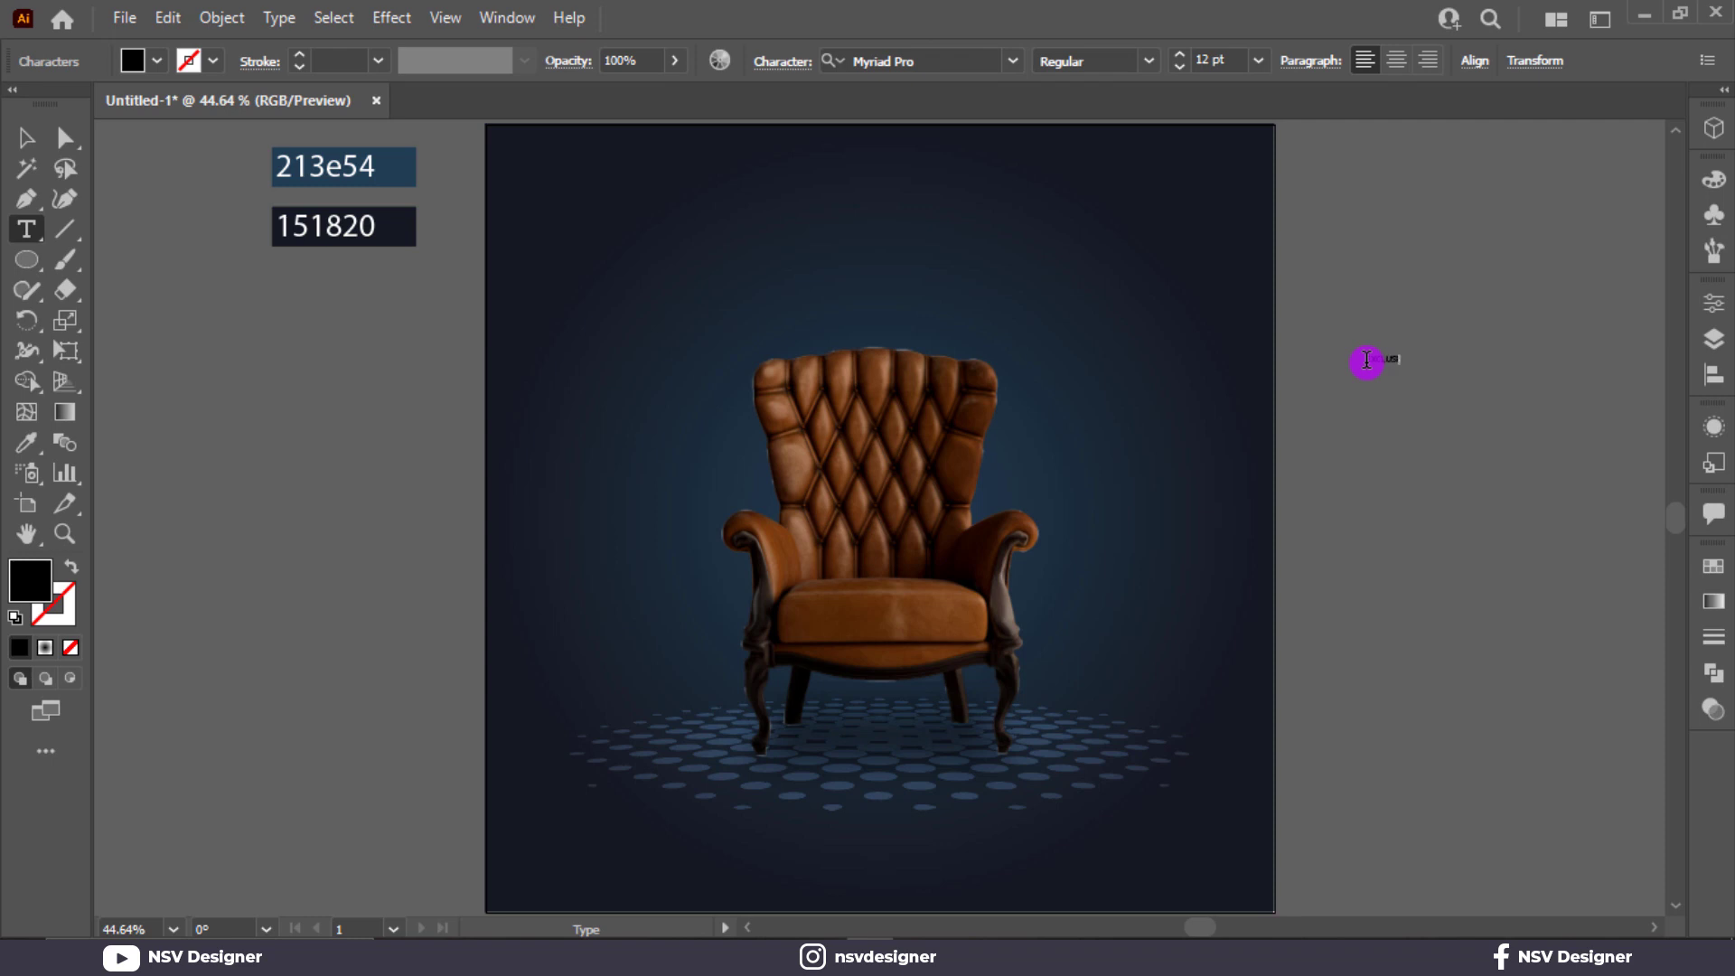
{"action": "left_click", "coordinate": [27, 137]}
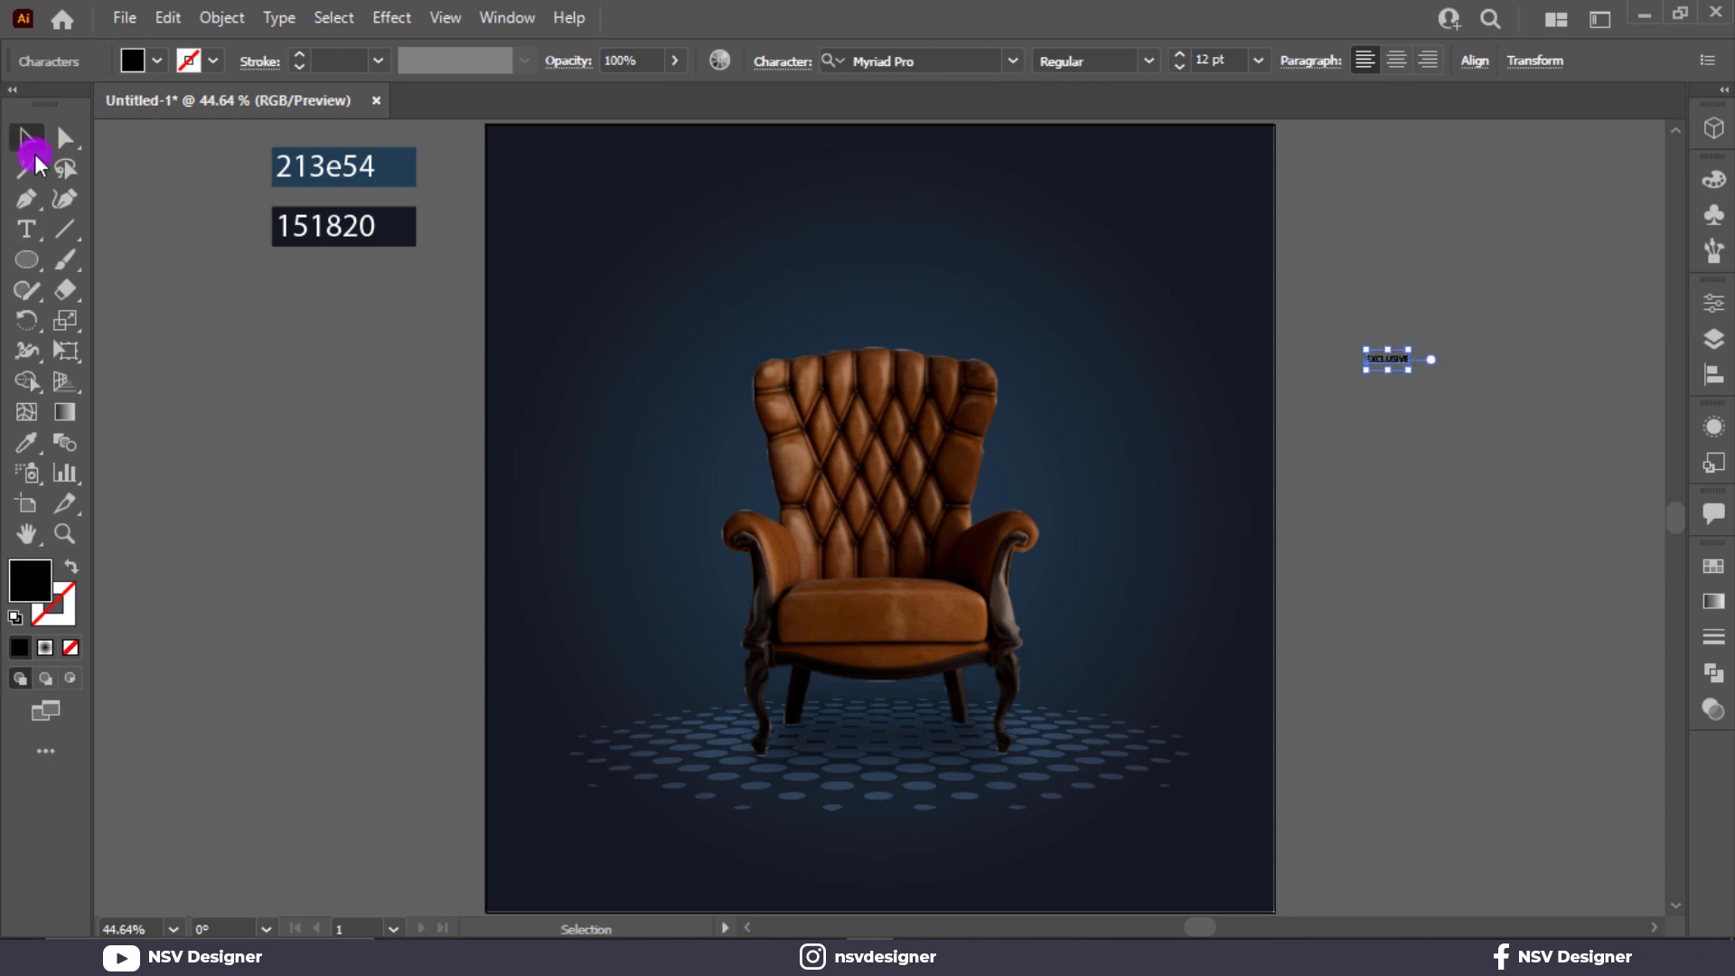
{"action": "left_click_drag", "start_coordinate": [1411, 368], "coordinate": [1460, 438]}
Duplicate the EXCLUSIVE text just below the original and change the copy to FURNITURE.
{"action": "left_click", "coordinate": [1519, 437]}
{"action": "double_click", "coordinate": [1460, 436]}
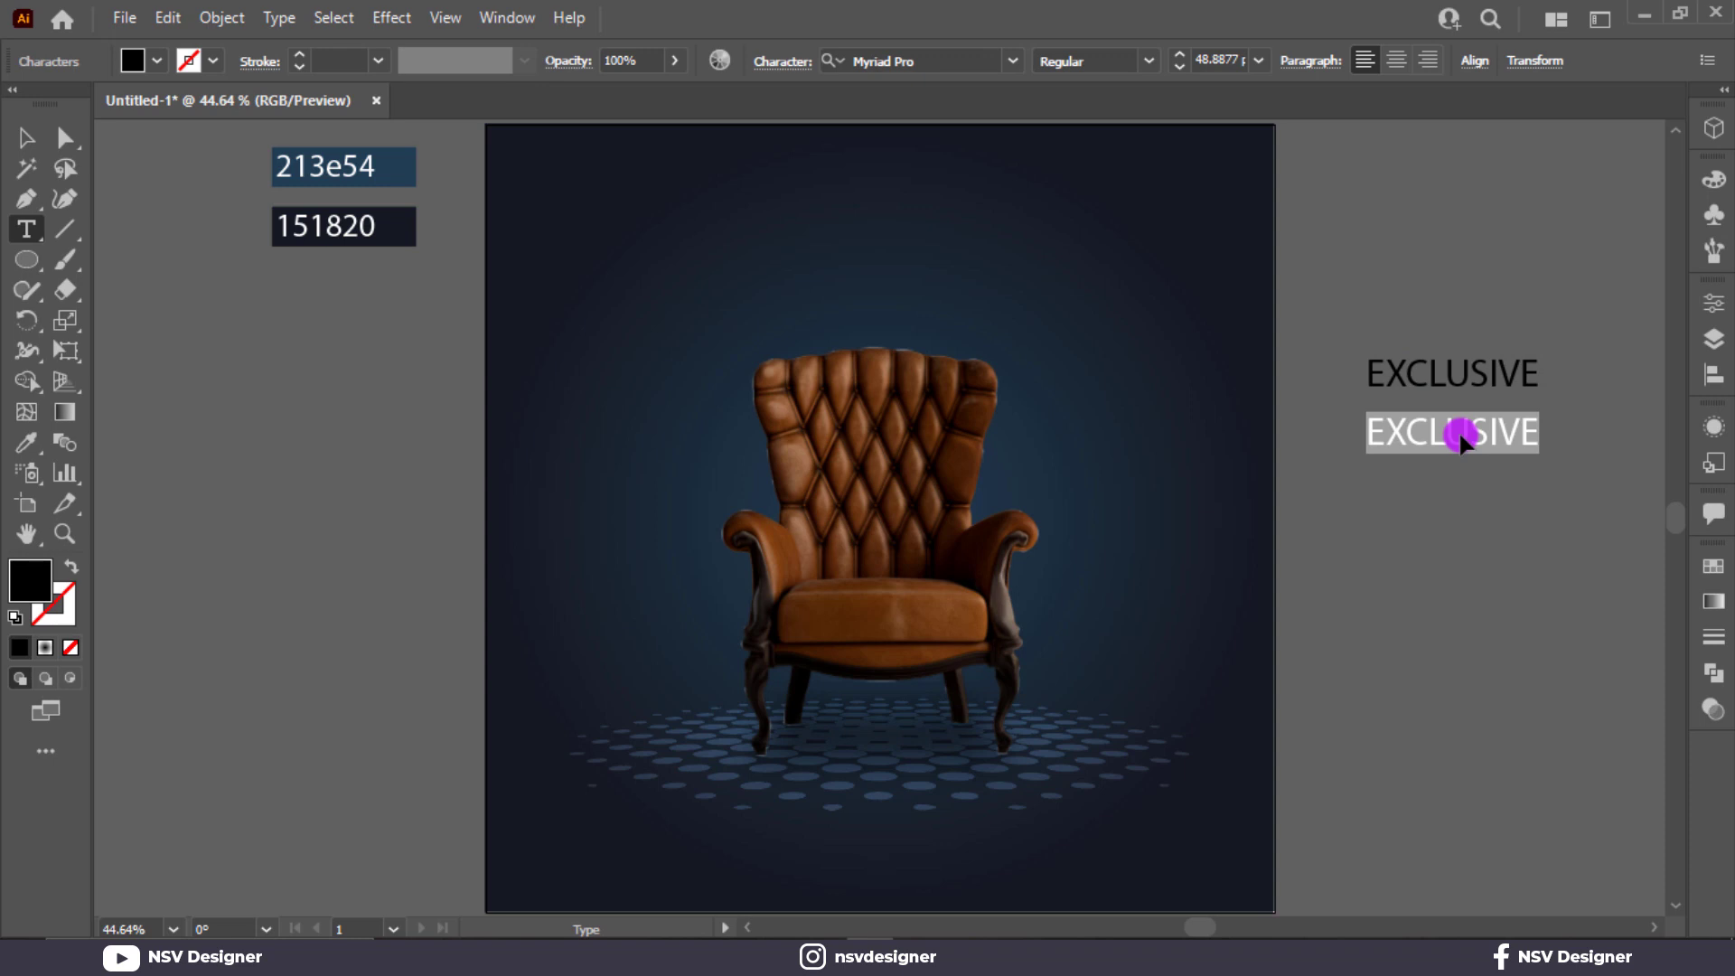
{"action": "type", "text": "FURNIT"}
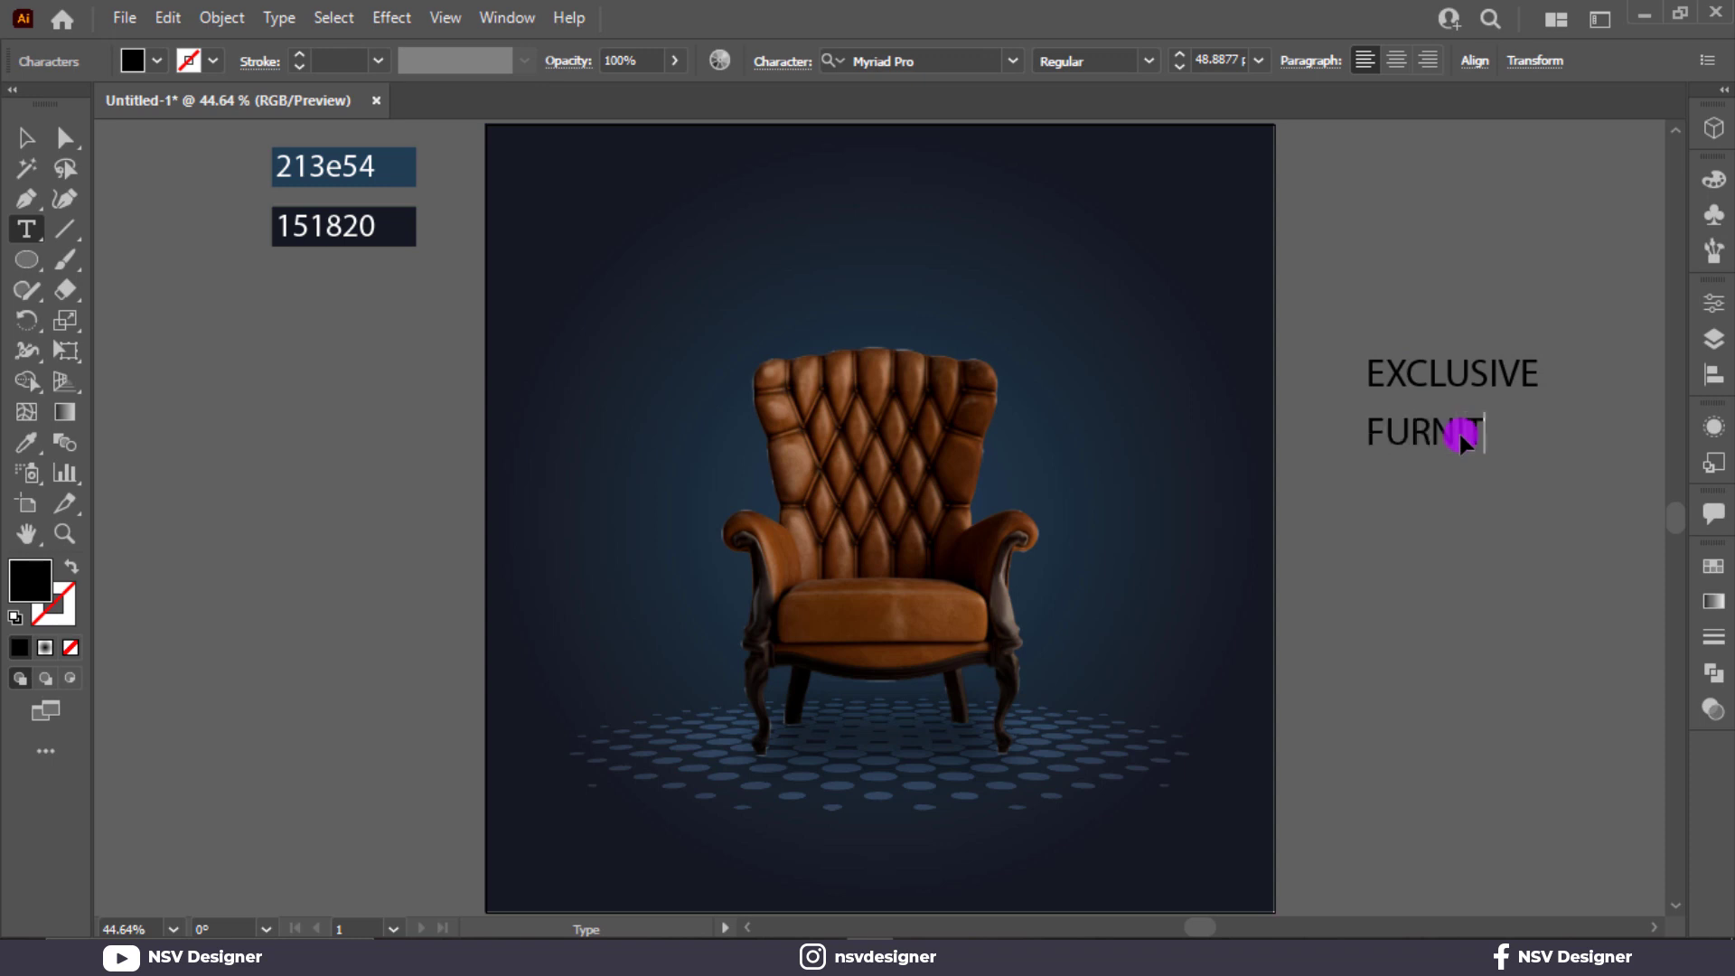
{"action": "type", "text": "URE"}
{"action": "left_click", "coordinate": [27, 138]}
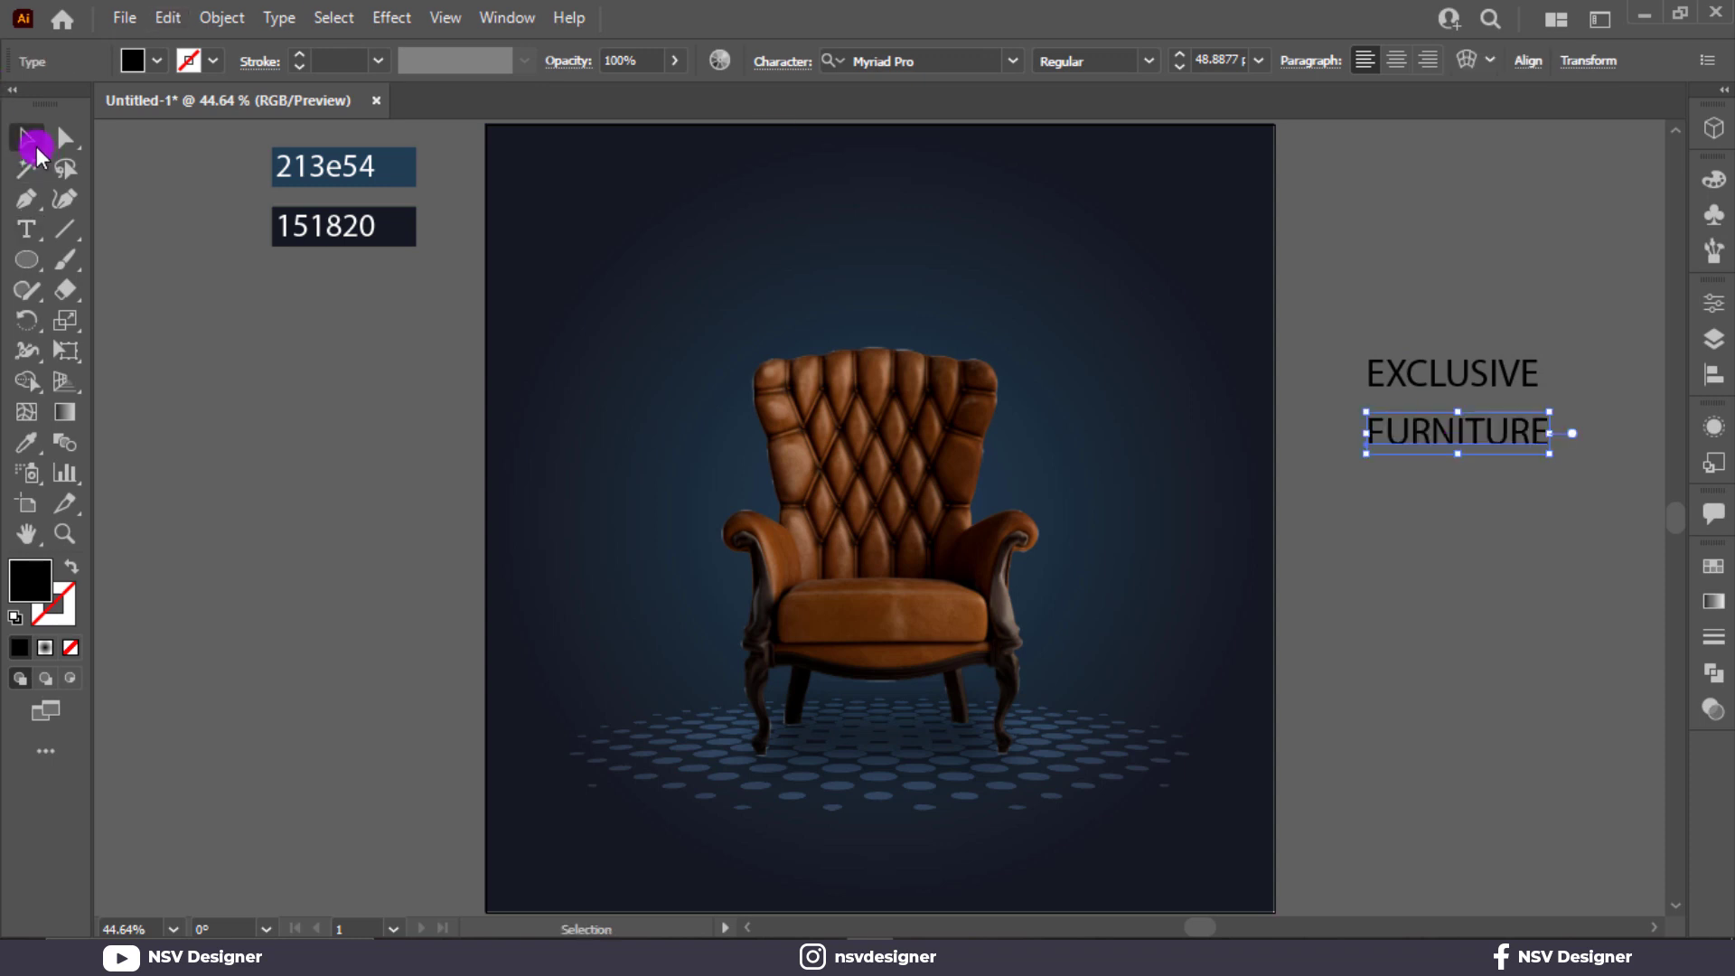
Set the font of both text lines to Montserrat ExtraBold.
{"action": "left_click_drag", "start_coordinate": [1445, 452], "coordinate": [1448, 456]}
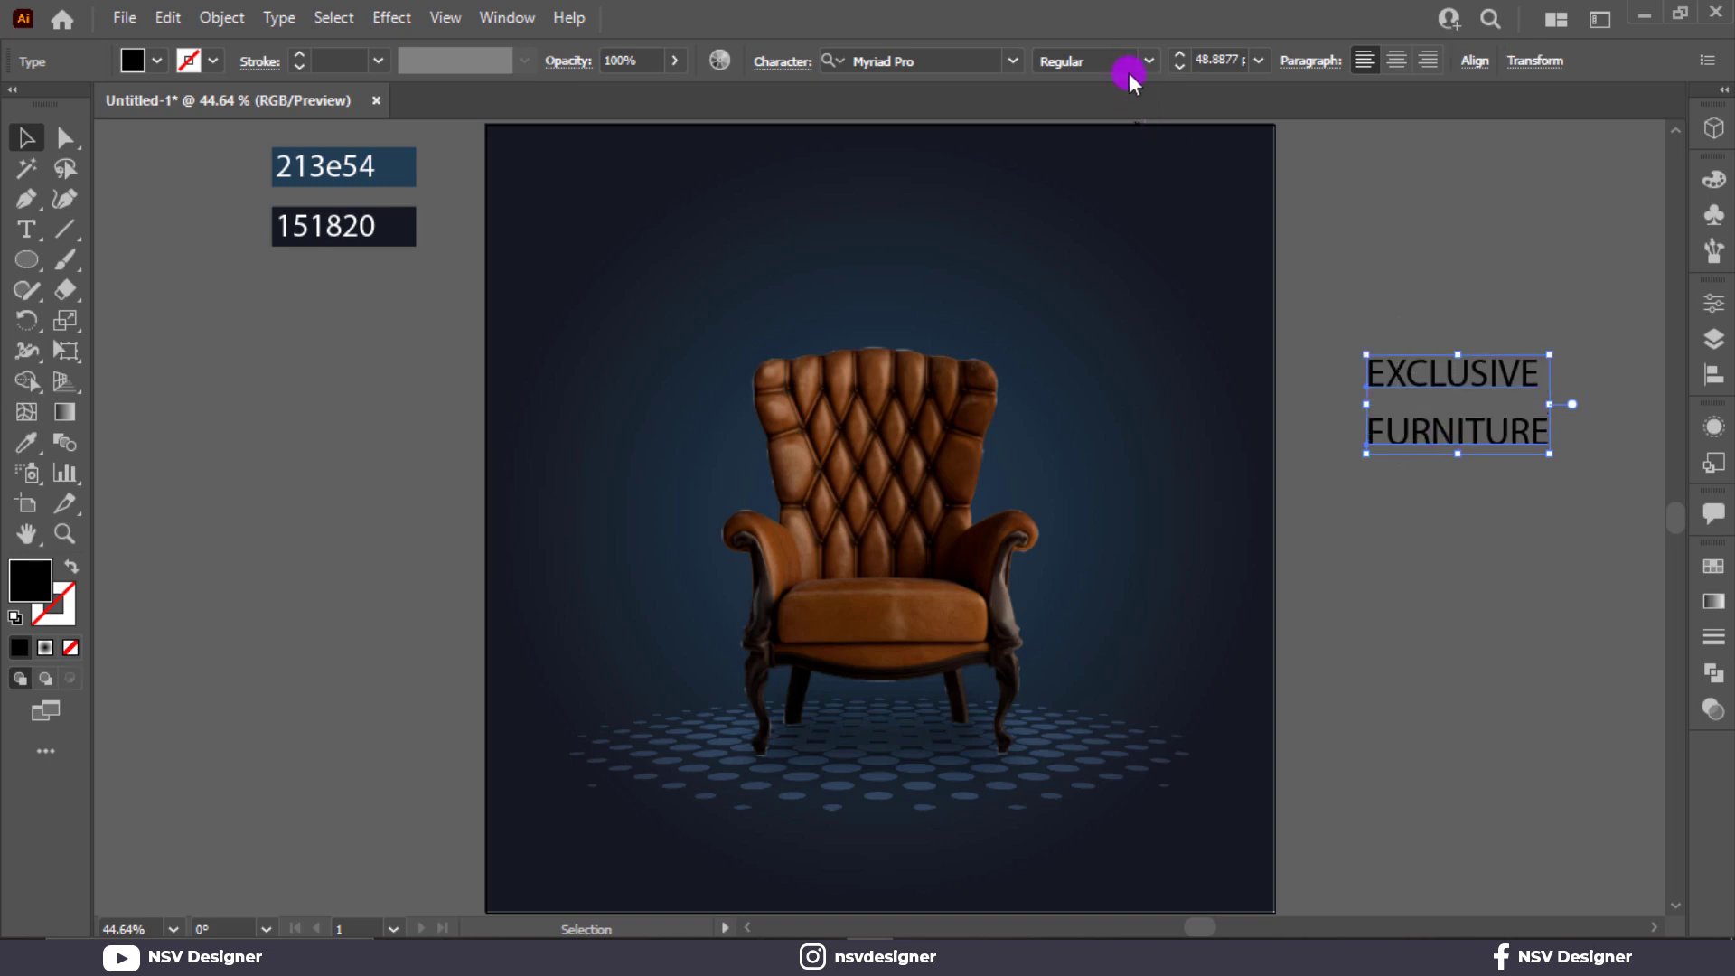
{"action": "left_click", "coordinate": [982, 60]}
{"action": "type", "text": "mon"}
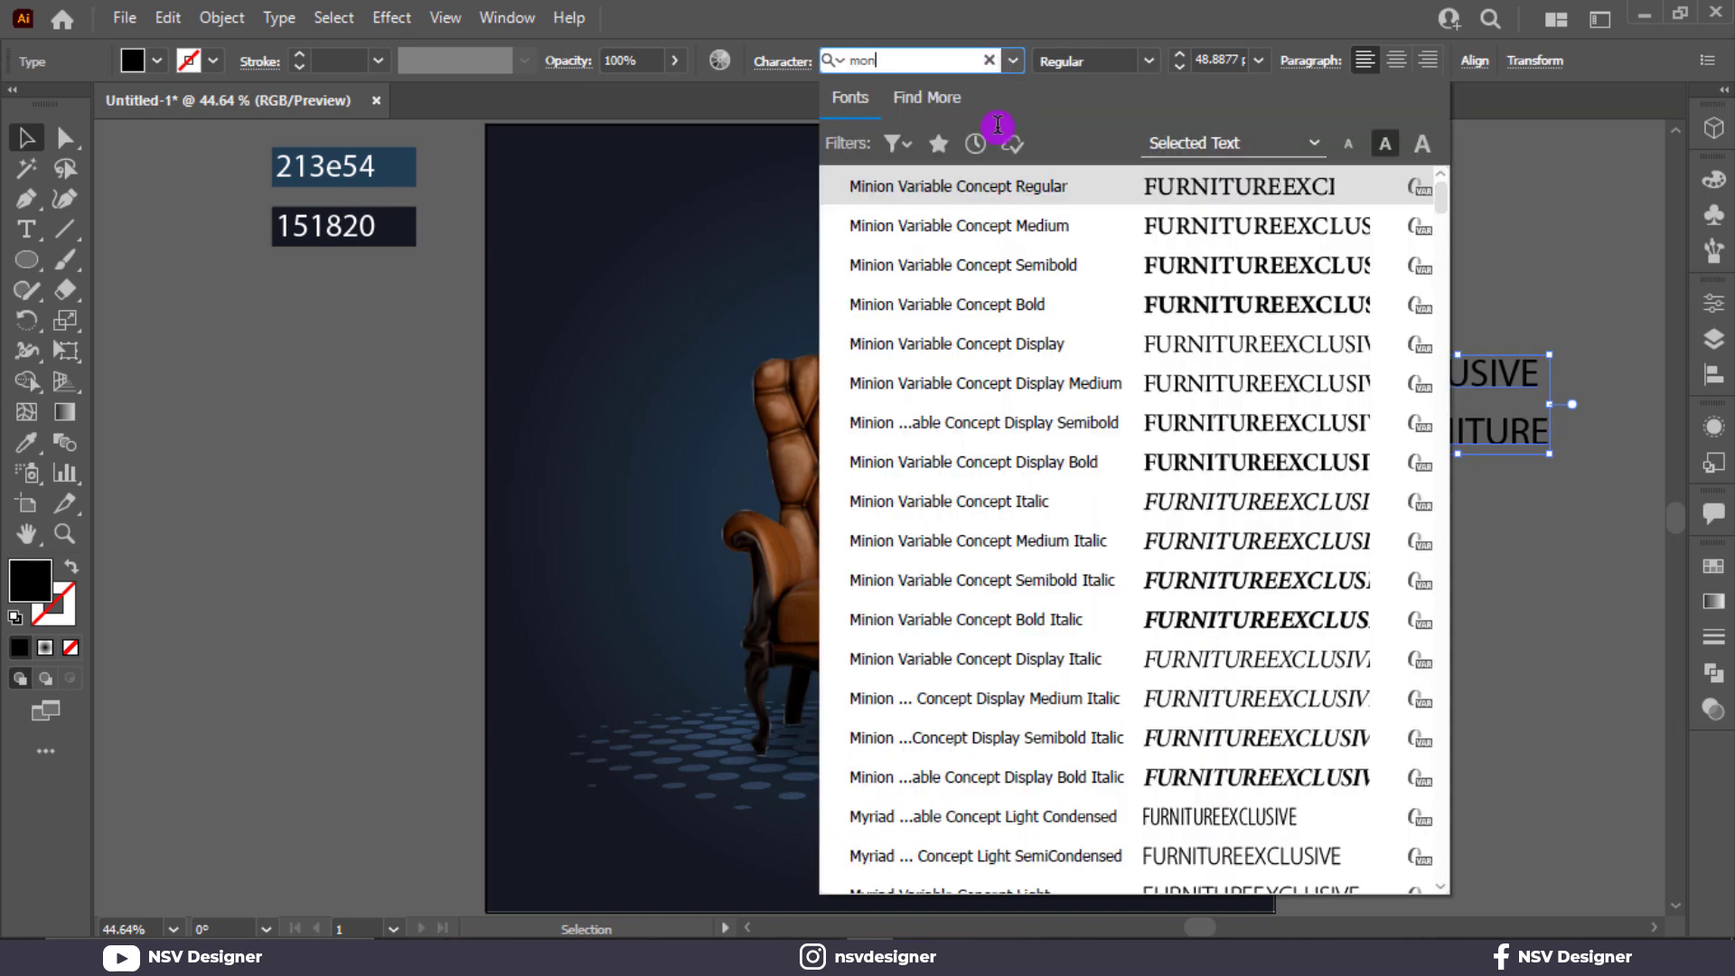
{"action": "scroll", "coordinate": [1181, 767], "scroll_direction": "down", "scroll_amount": 10}
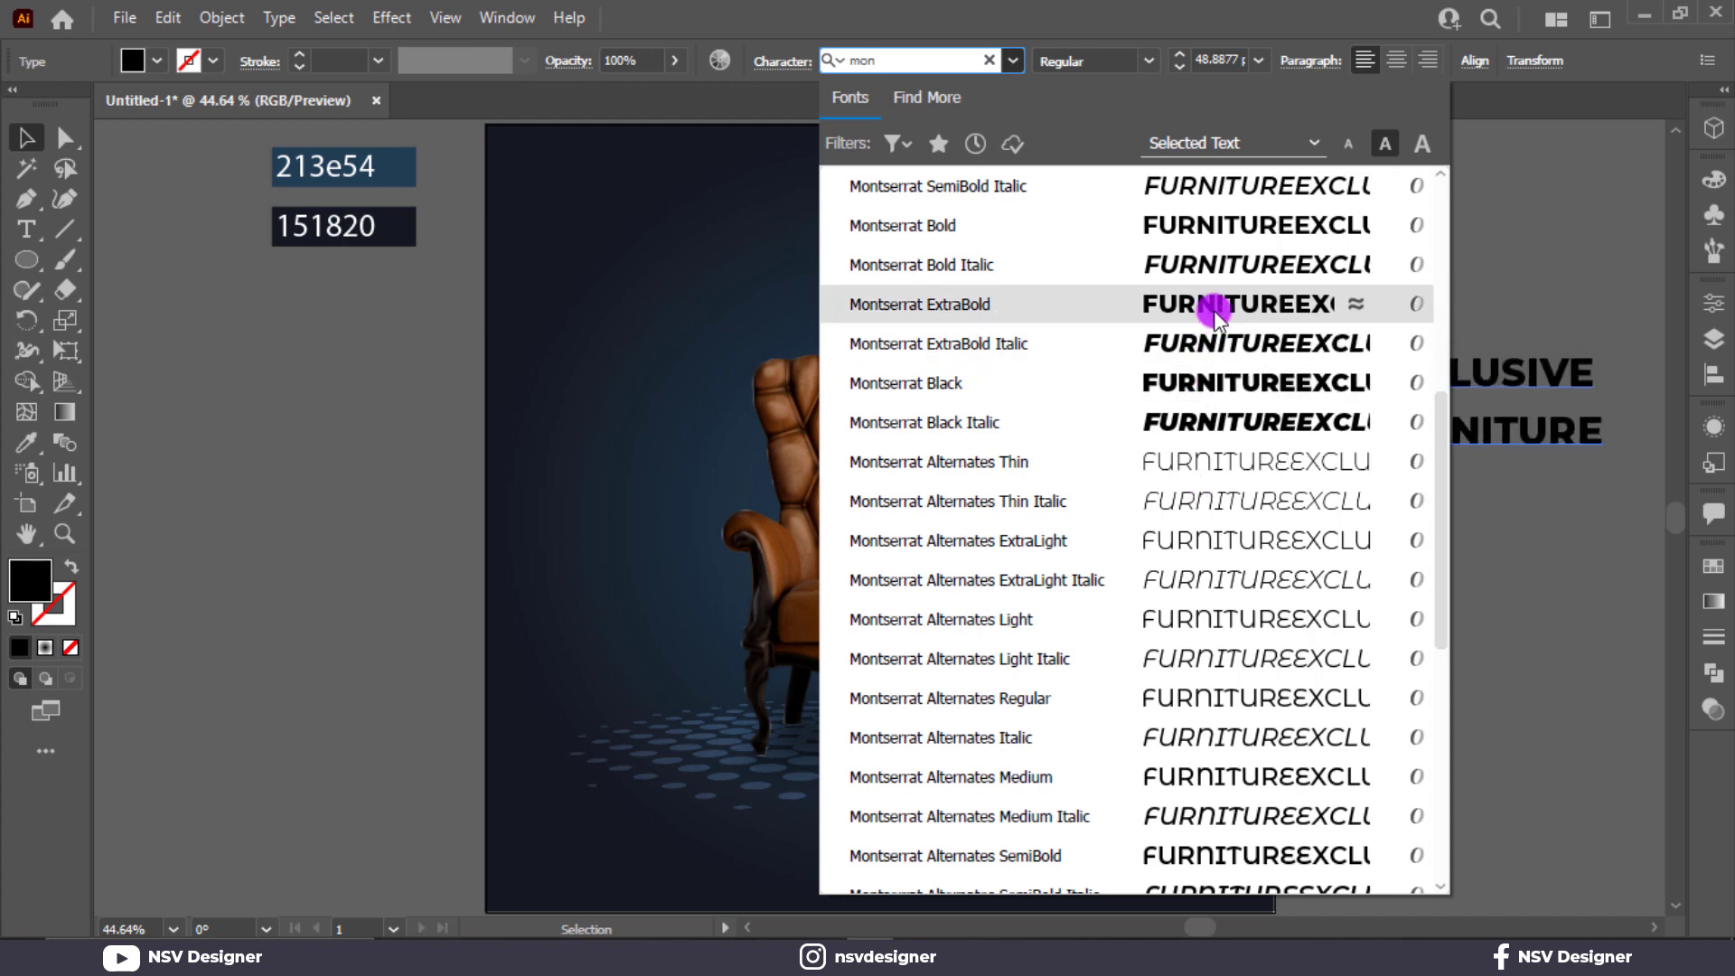
{"action": "left_click", "coordinate": [1212, 311]}
{"action": "left_click", "coordinate": [1399, 503]}
Enlarge FURNITURE to about 66 pt and place EXCLUSIVE closely above it.
{"action": "left_click", "coordinate": [1522, 443]}
{"action": "left_click_drag", "start_coordinate": [1604, 456], "coordinate": [1642, 478]}
{"action": "left_click", "coordinate": [1537, 347]}
Align the EXCLUSIVE and FURNITURE lines to each other by their horizontal centres.
{"action": "left_click_drag", "start_coordinate": [1527, 366], "coordinate": [1479, 529]}
{"action": "left_click", "coordinate": [1455, 311]}
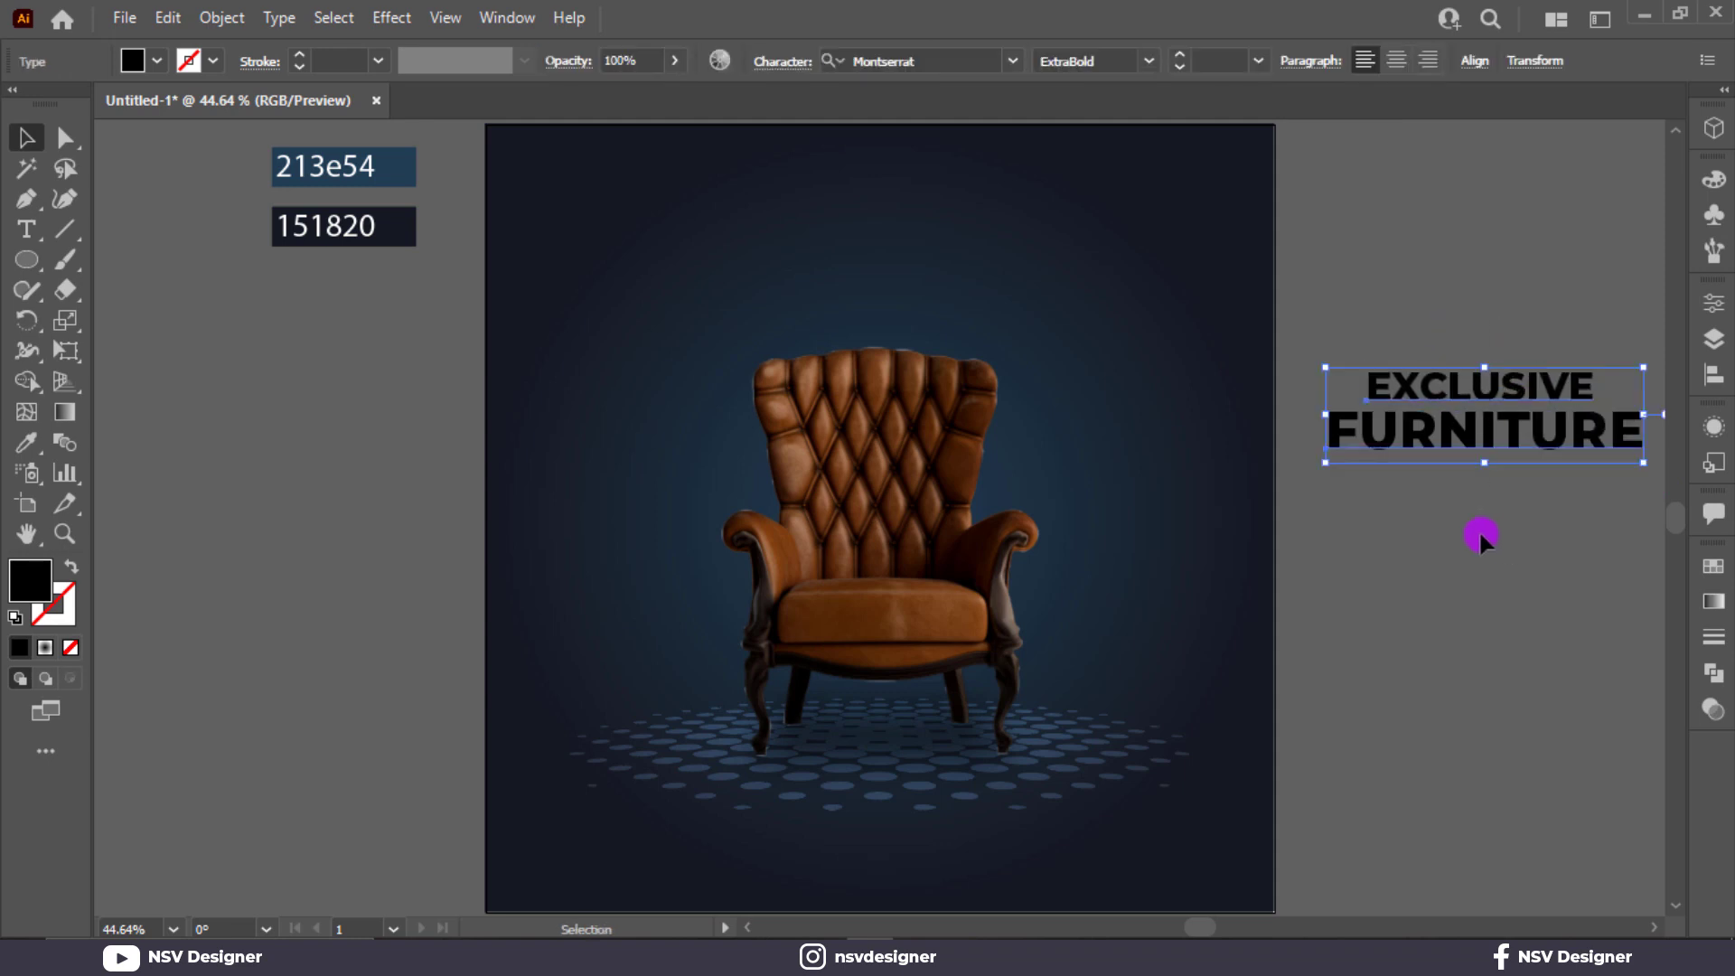
{"action": "left_click", "coordinate": [1473, 67]}
{"action": "left_click", "coordinate": [1261, 142]}
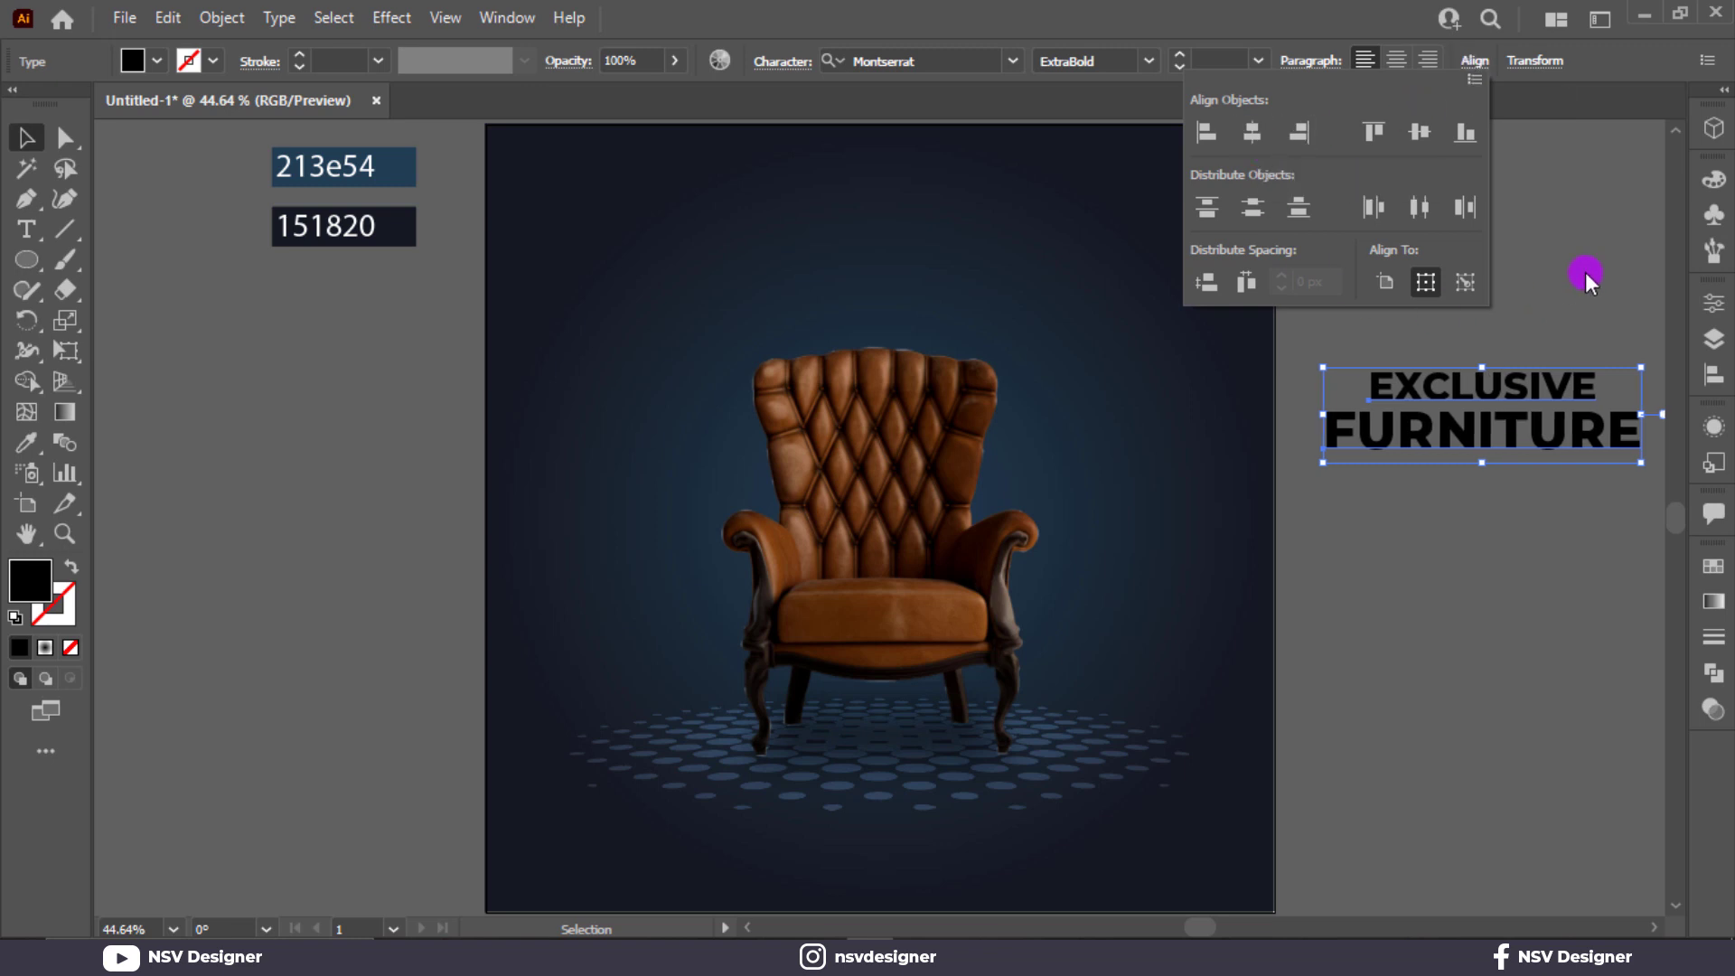
Move the two-line heading onto the poster above the armchair and fill it with white.
{"action": "left_click_drag", "start_coordinate": [1466, 432], "coordinate": [858, 278]}
{"action": "left_click", "coordinate": [157, 60]}
{"action": "left_click", "coordinate": [60, 111]}
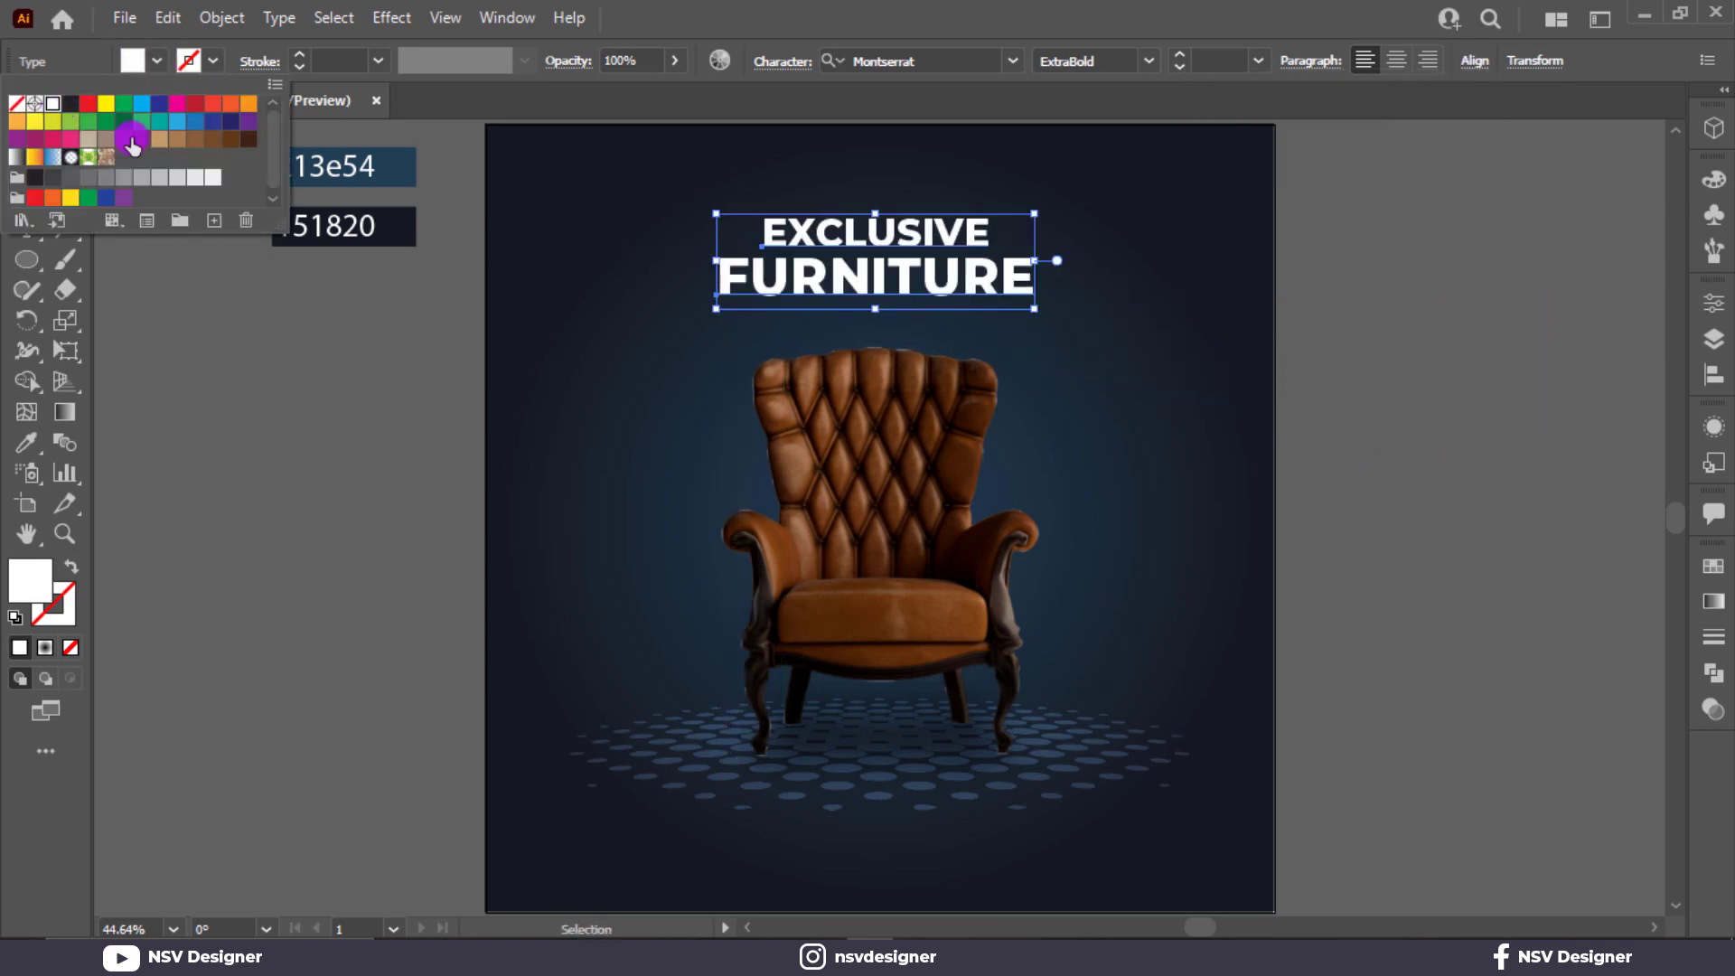
{"action": "left_click", "coordinate": [1281, 292]}
Centre FURNITURE horizontally on the artboard and enlarge it from its centre to about 74 pt.
{"action": "left_click", "coordinate": [854, 235]}
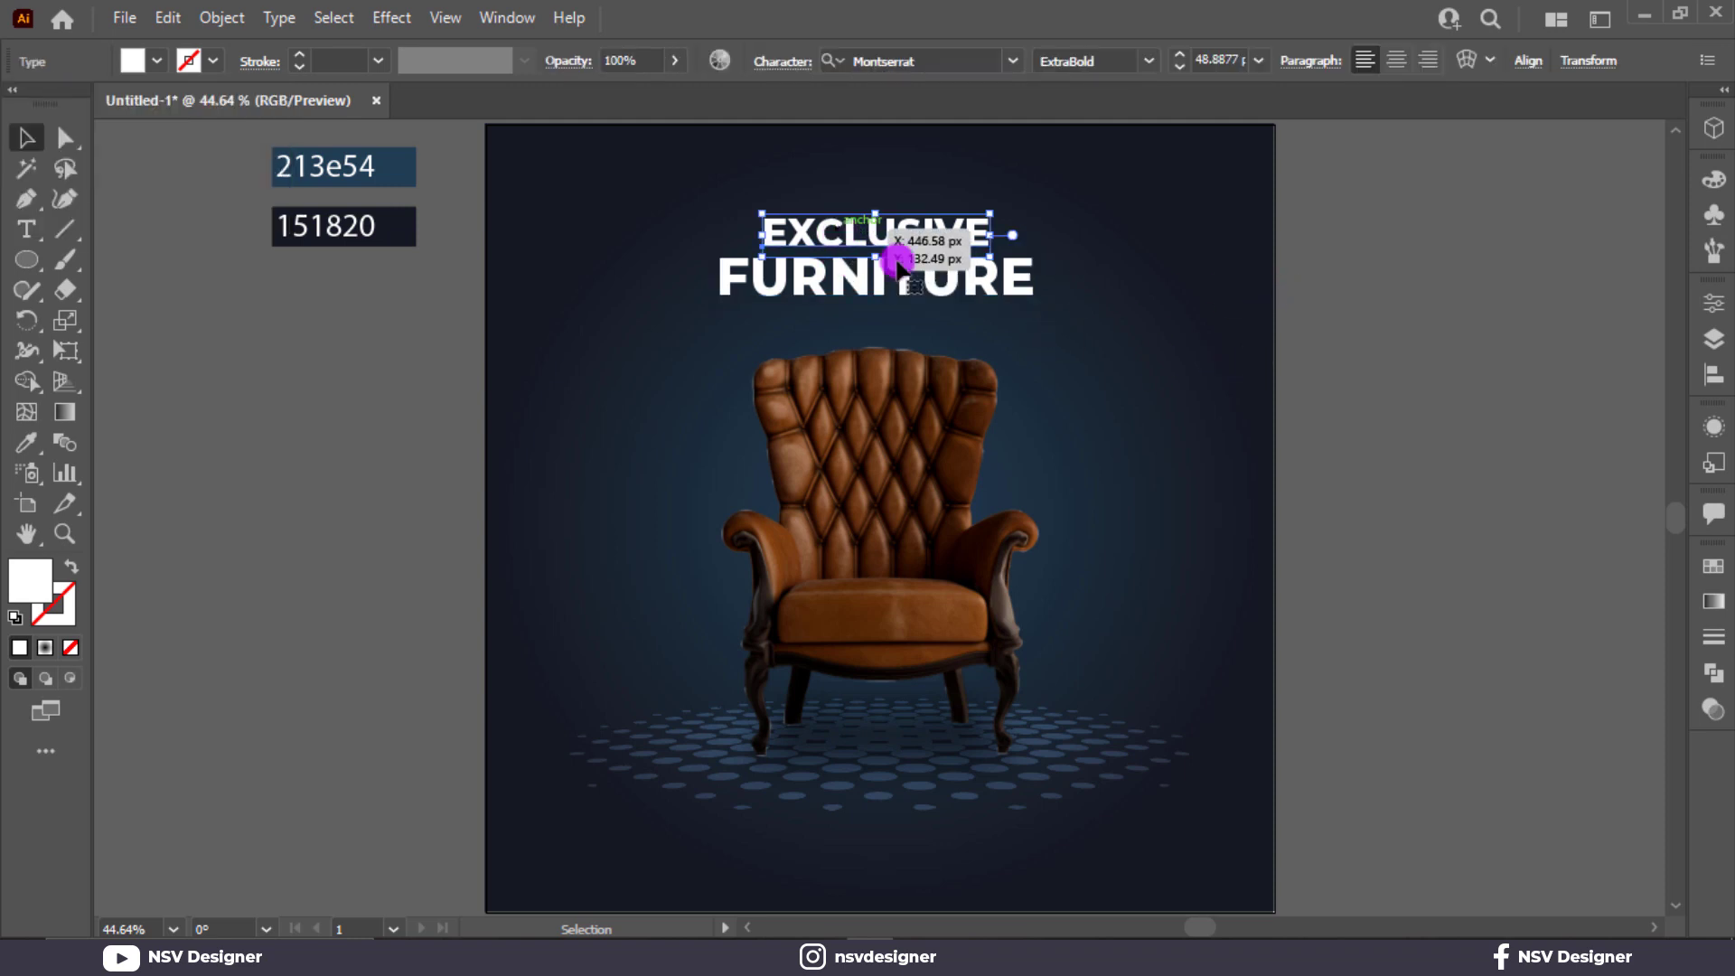
{"action": "left_click", "coordinate": [1019, 291]}
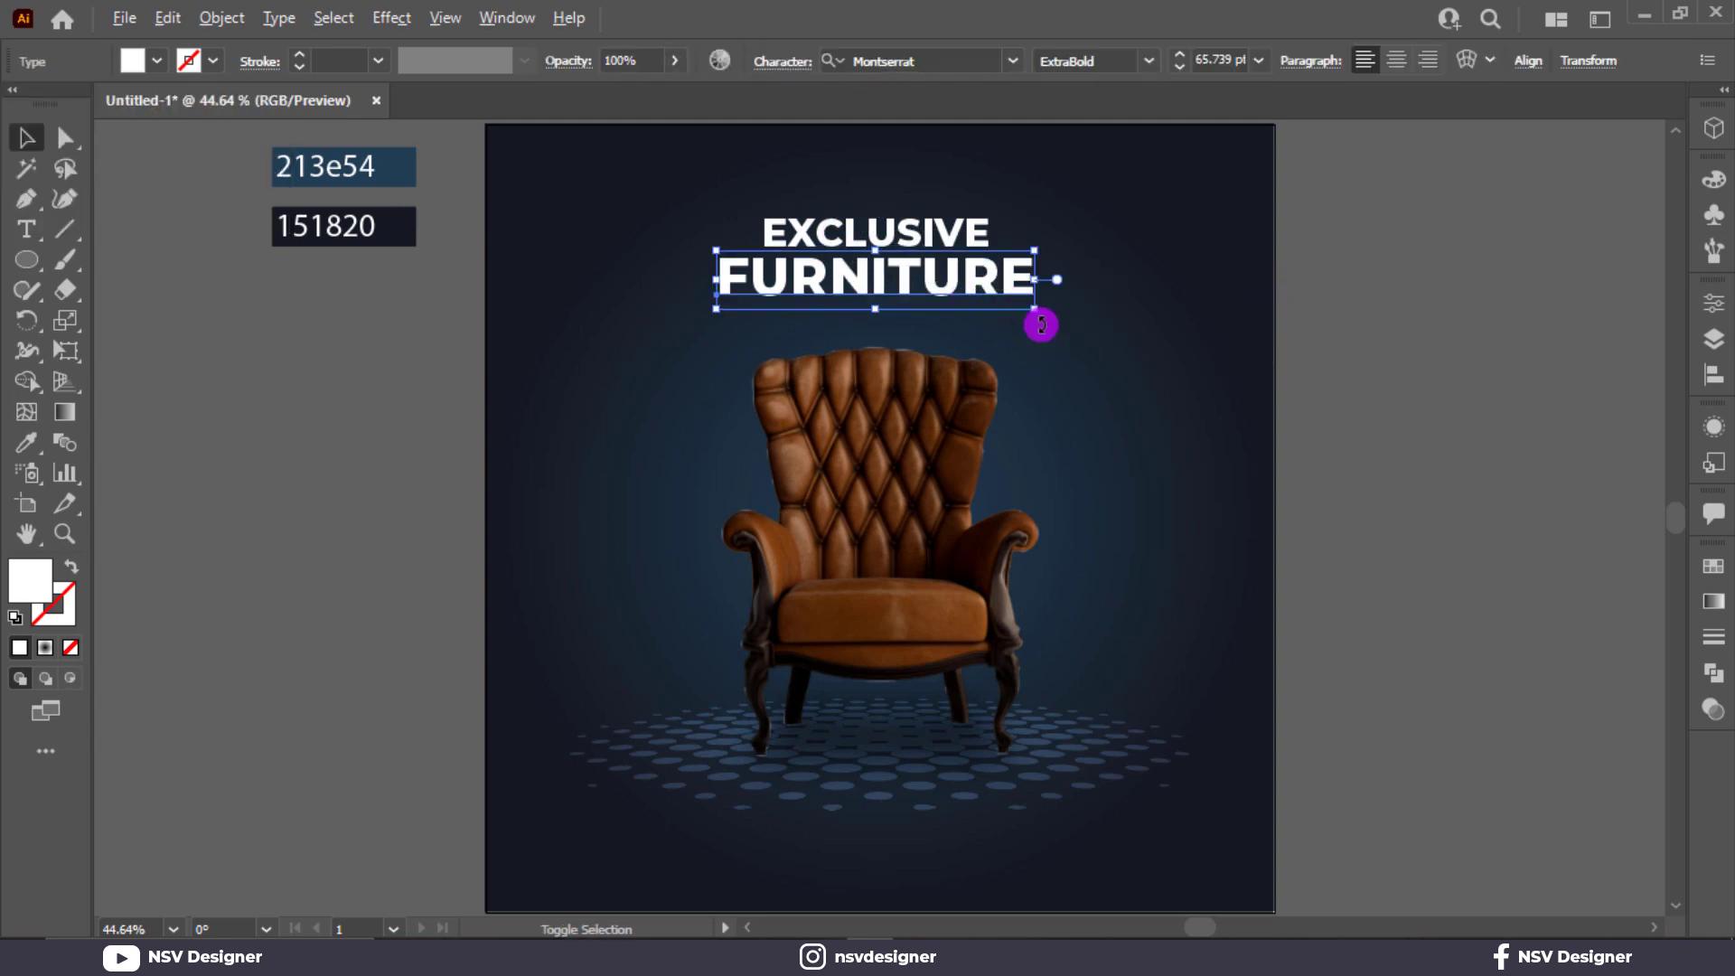
{"action": "left_click", "coordinate": [1528, 61]}
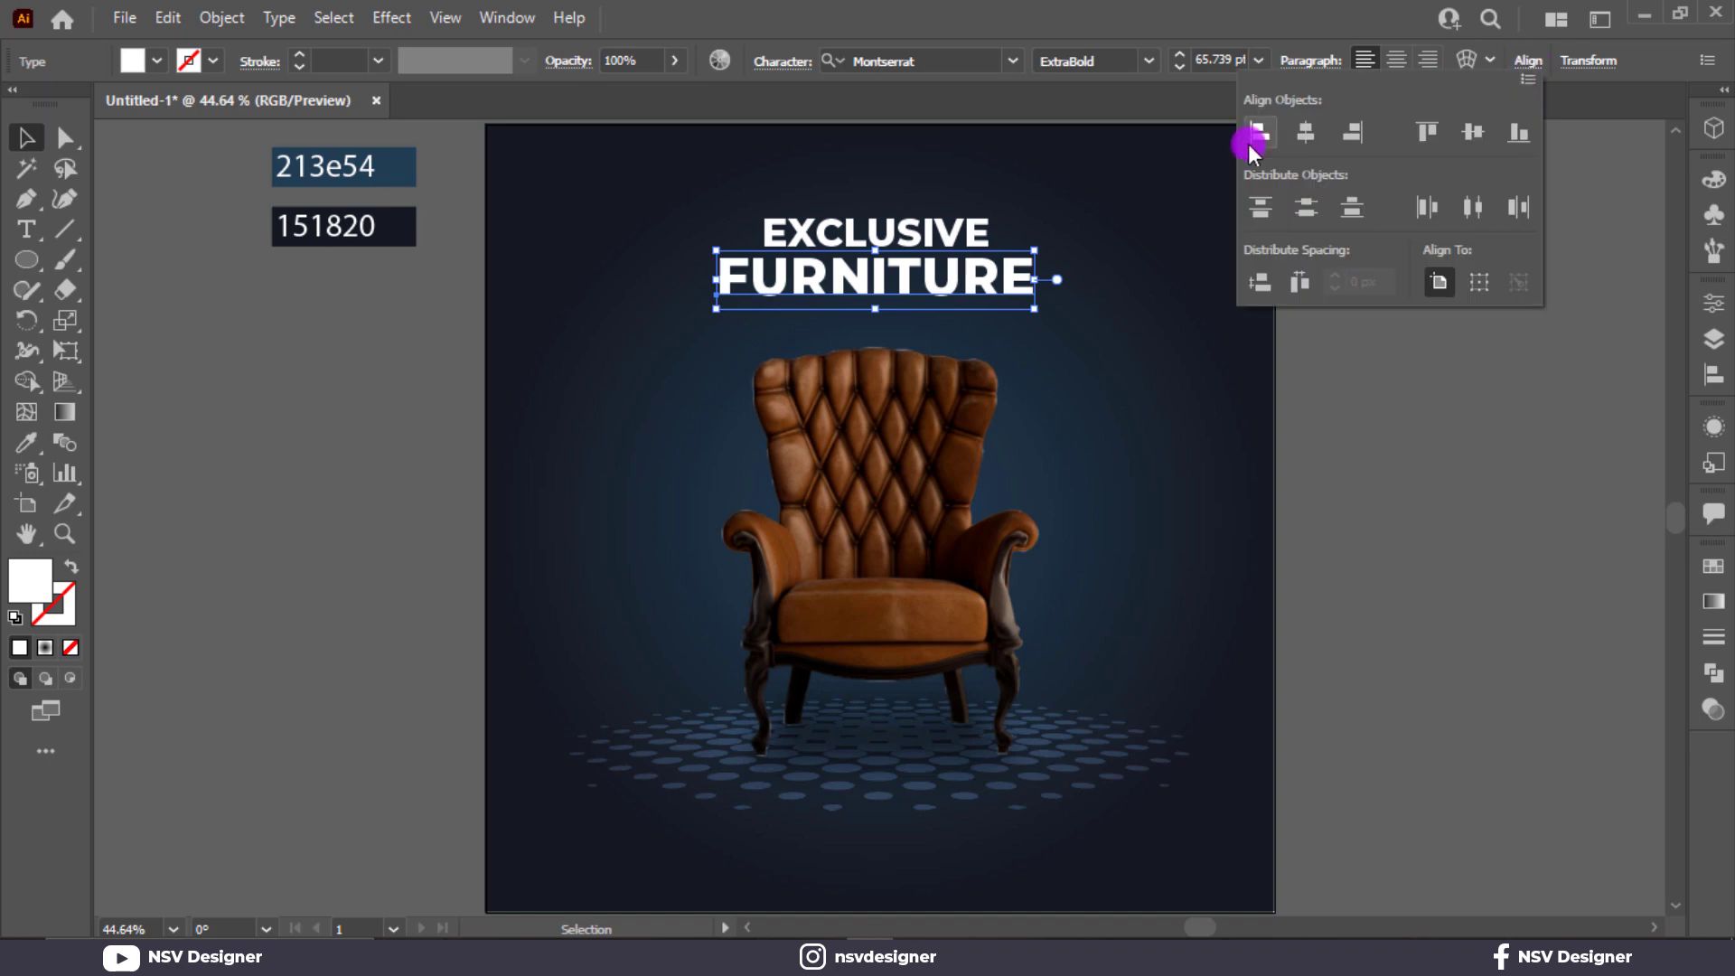
{"action": "left_click", "coordinate": [1310, 135]}
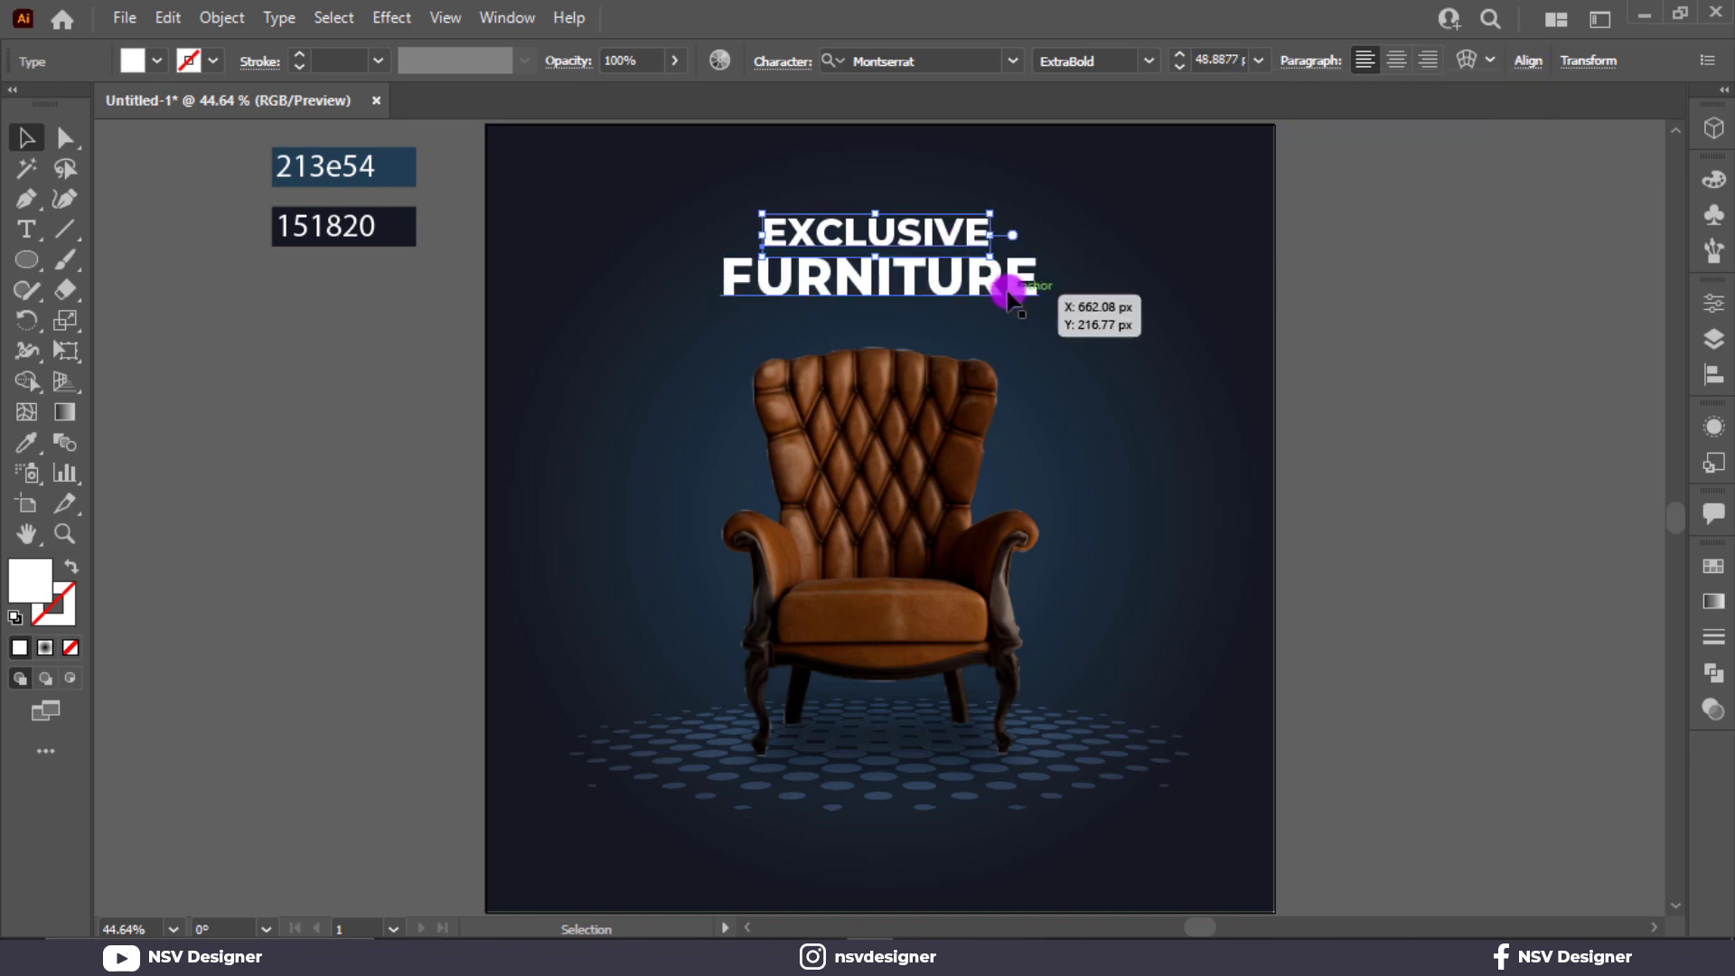
{"action": "left_click_drag", "start_coordinate": [1033, 306], "coordinate": [1058, 322]}
Set the font of the EXCLUSIVE line to Dopestyle.
{"action": "left_click", "coordinate": [985, 240]}
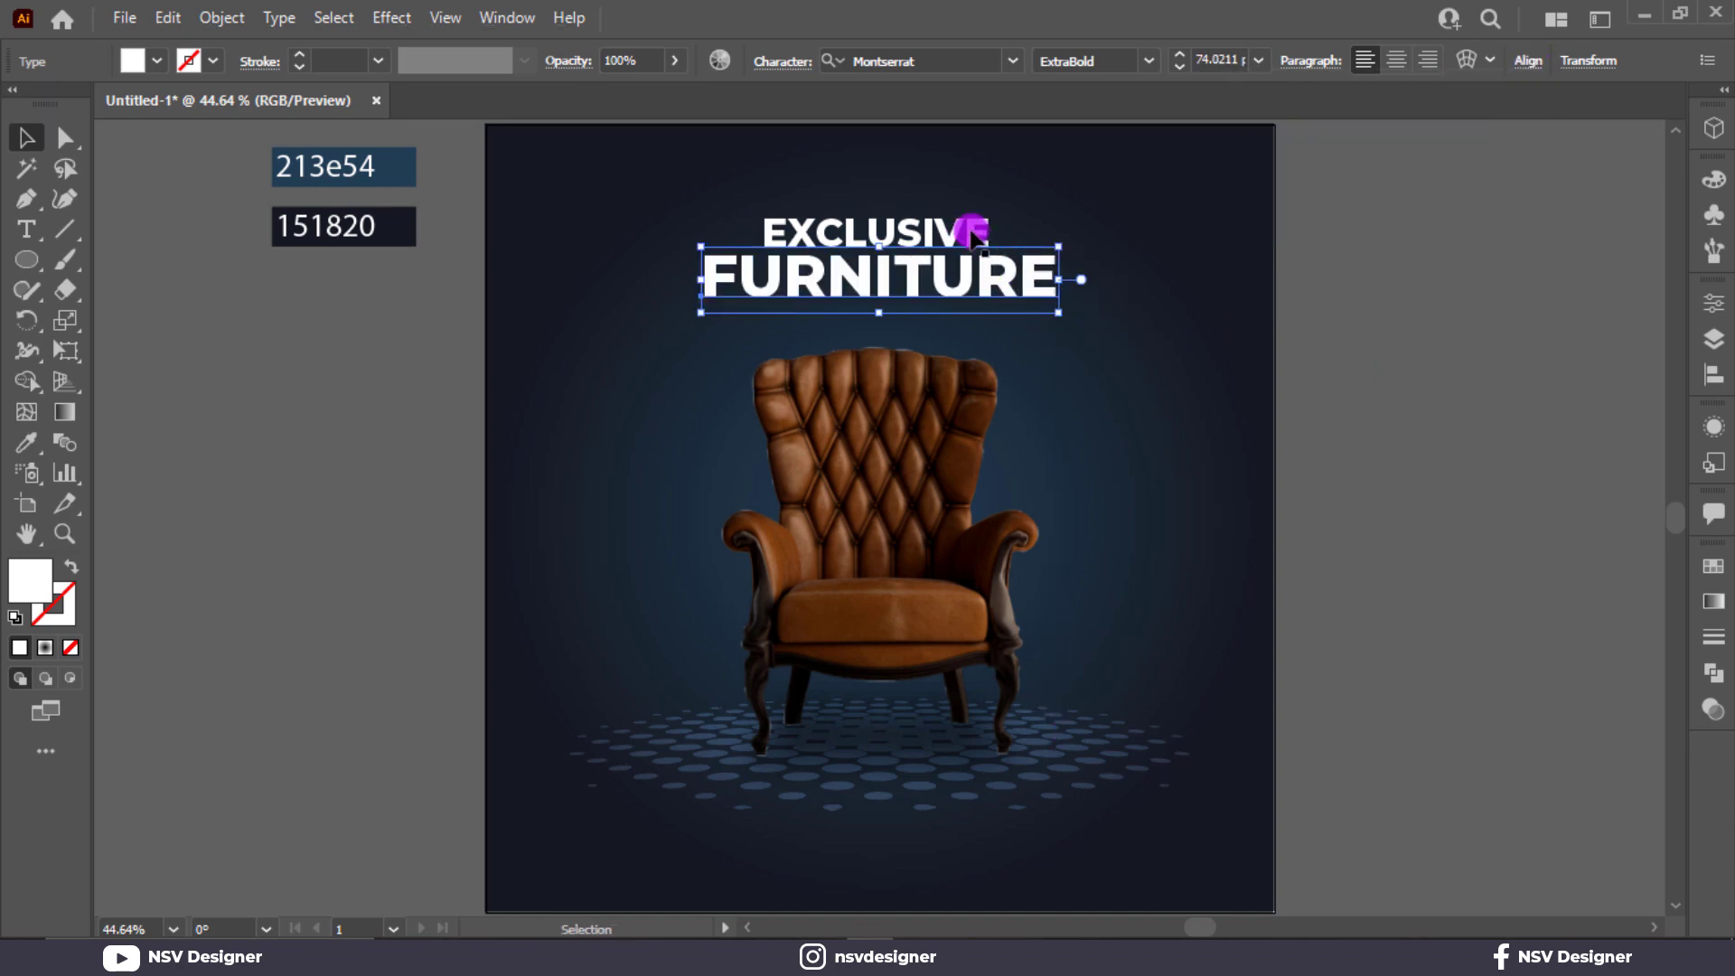
{"action": "left_click", "coordinate": [923, 61]}
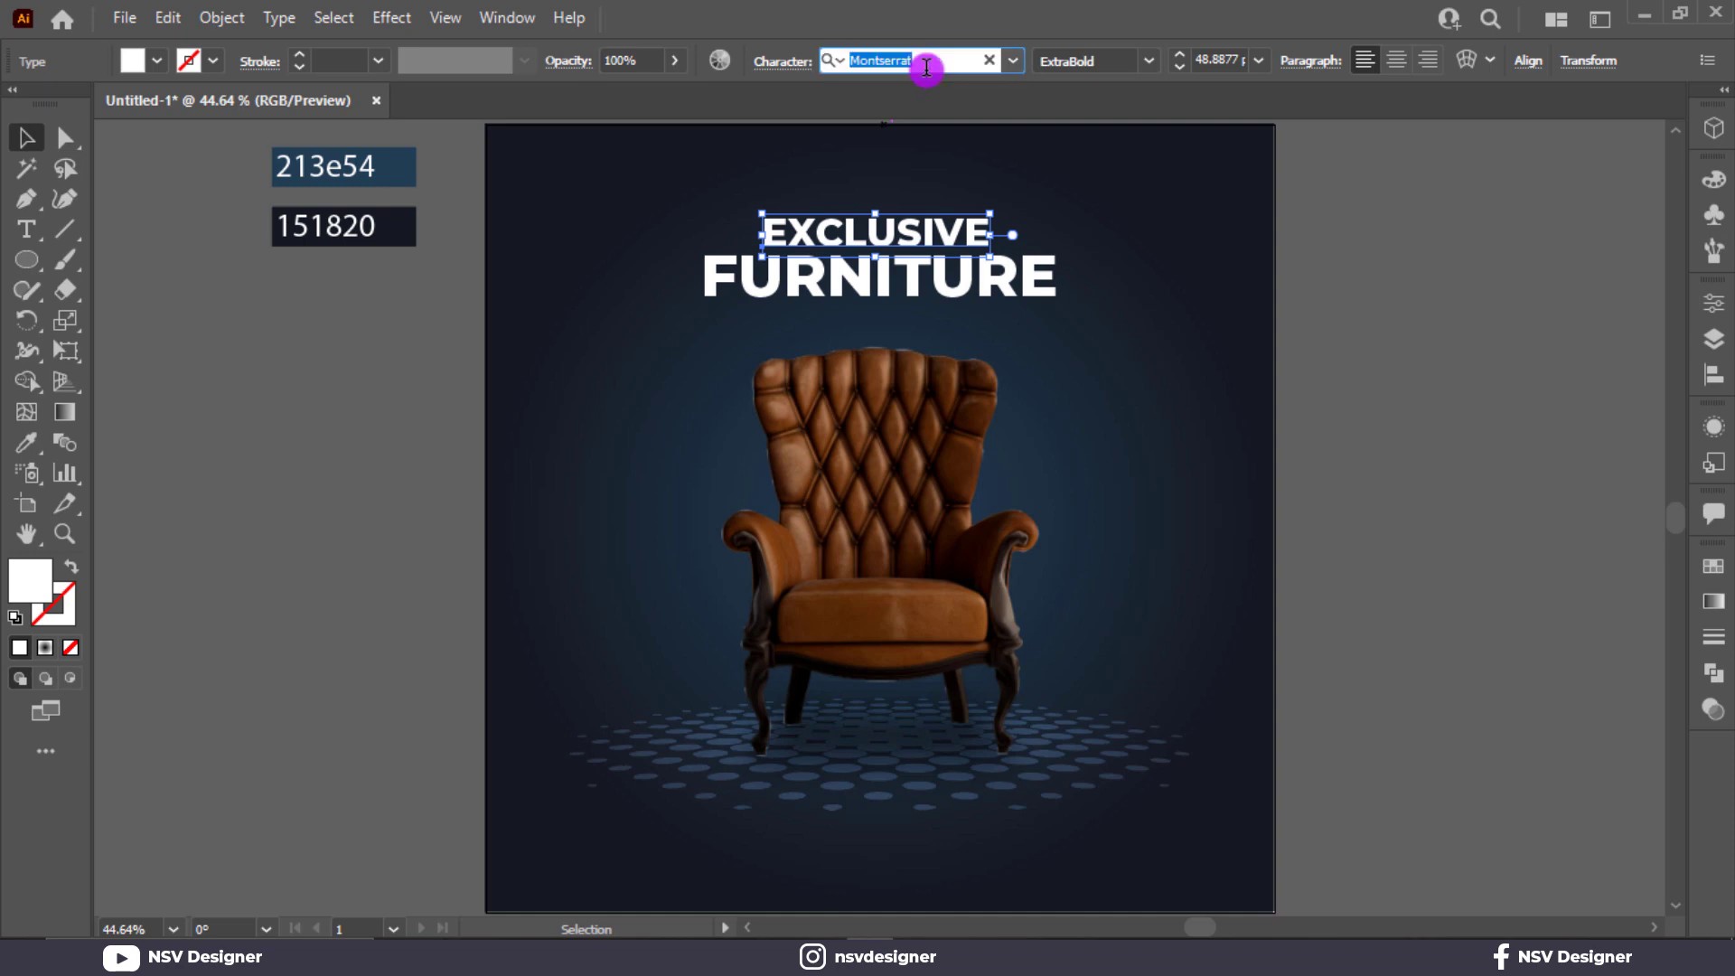
{"action": "type", "text": "dopne"}
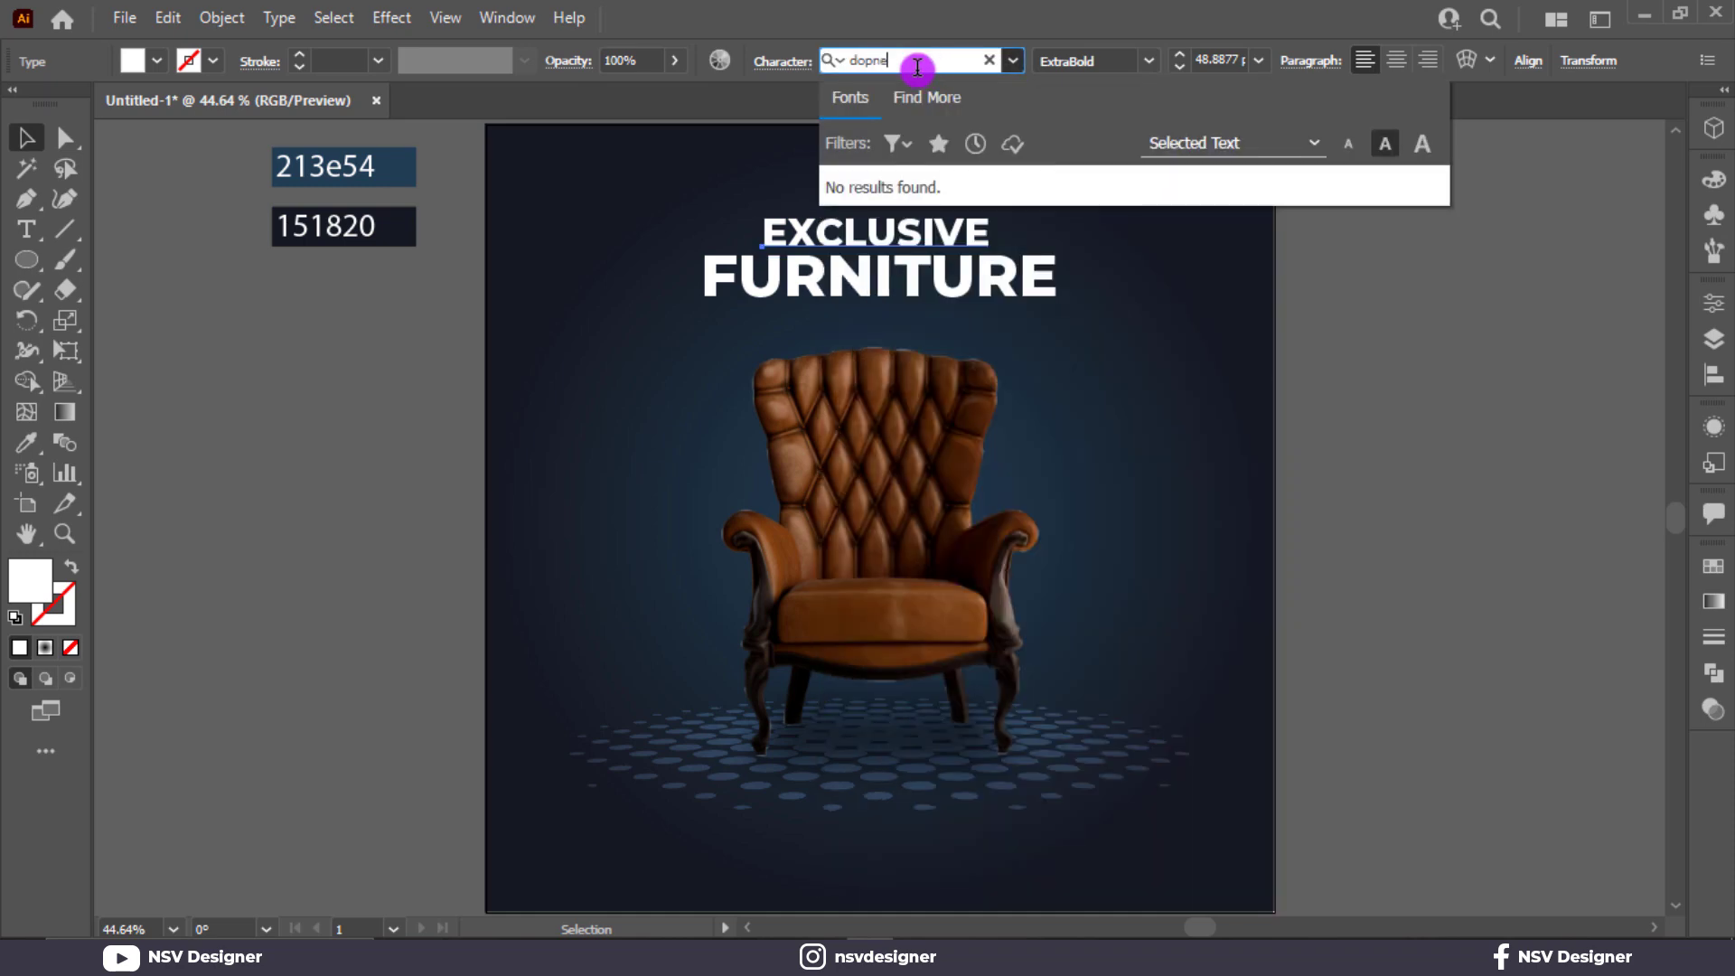
{"action": "key", "text": "BackSpace"}
{"action": "key", "text": "BackSpace"}
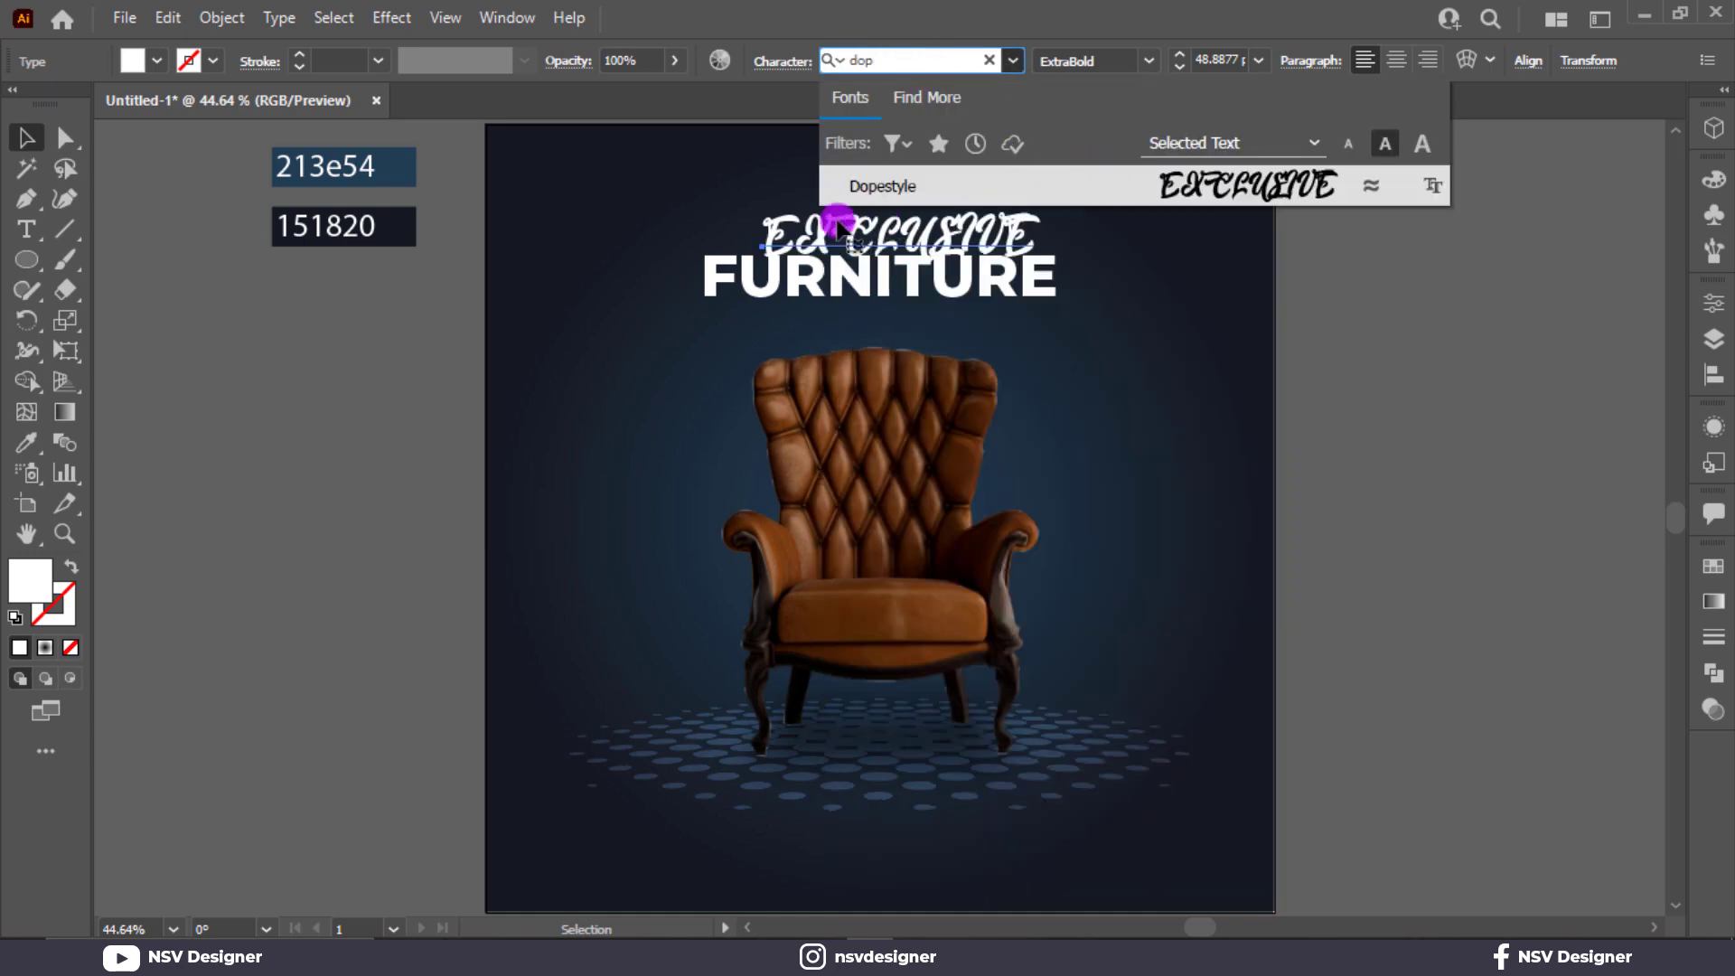
{"action": "left_click", "coordinate": [1194, 185]}
Retype the EXCLUSIVE line as "Exclusive" and move it just above the middle of FURNITURE.
{"action": "key", "text": "t"}
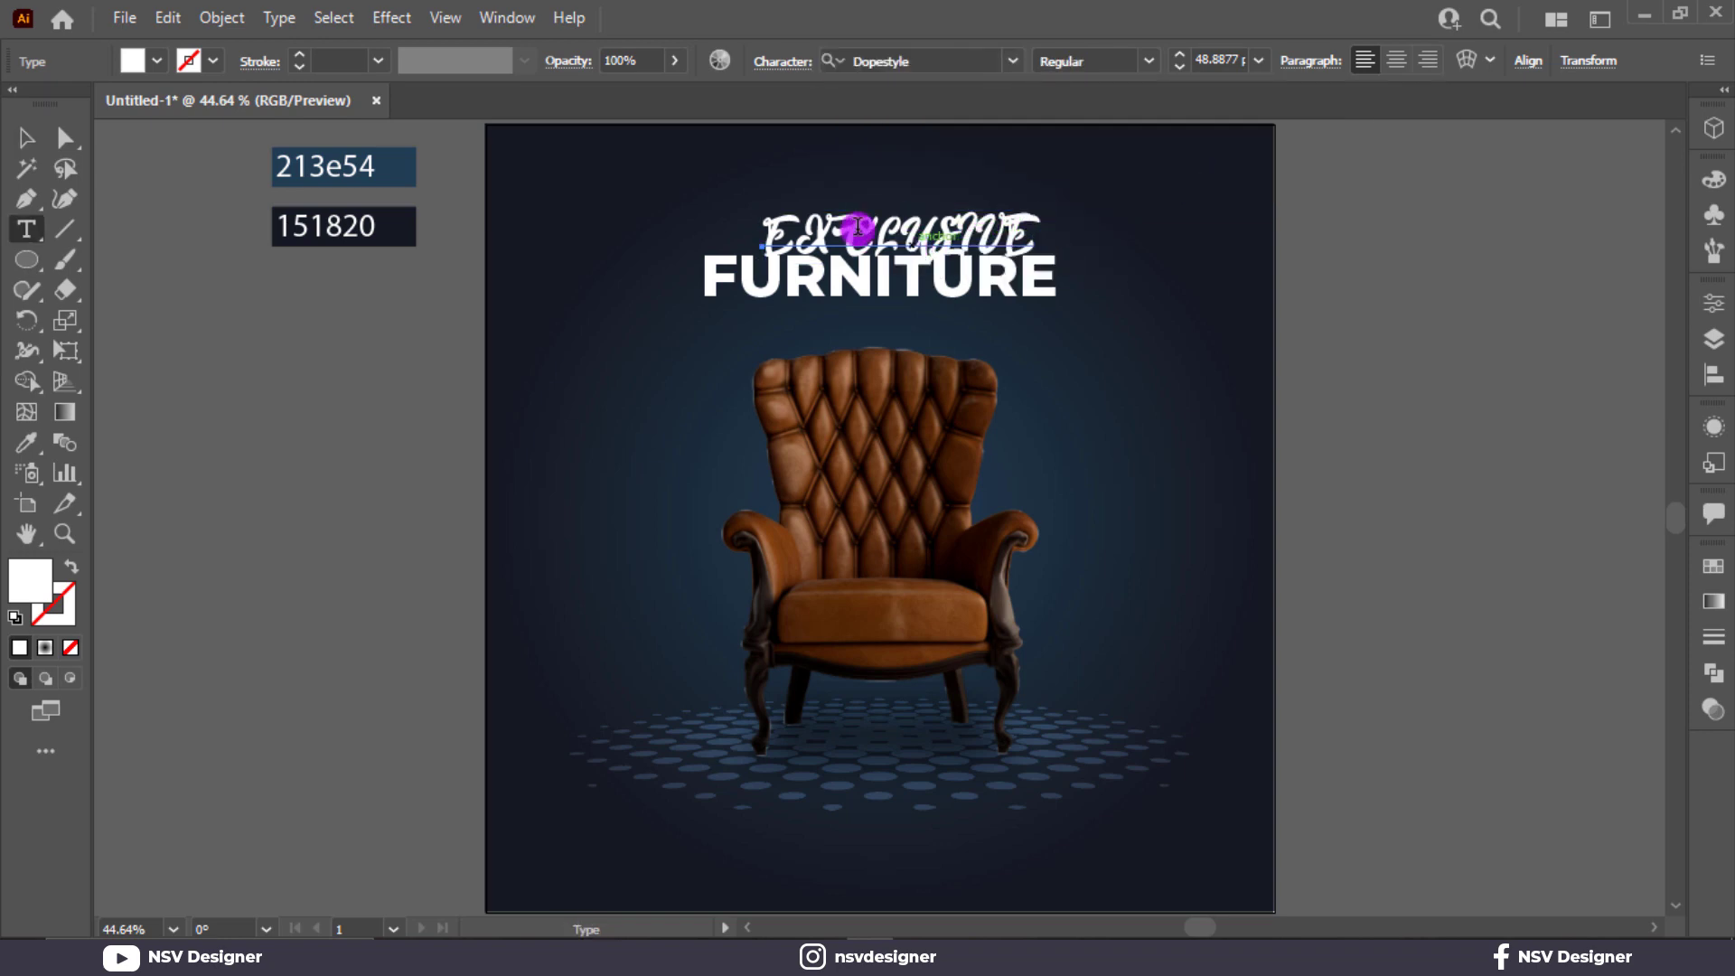
{"action": "double_click", "coordinate": [809, 227]}
{"action": "type", "text": "Exclusive"}
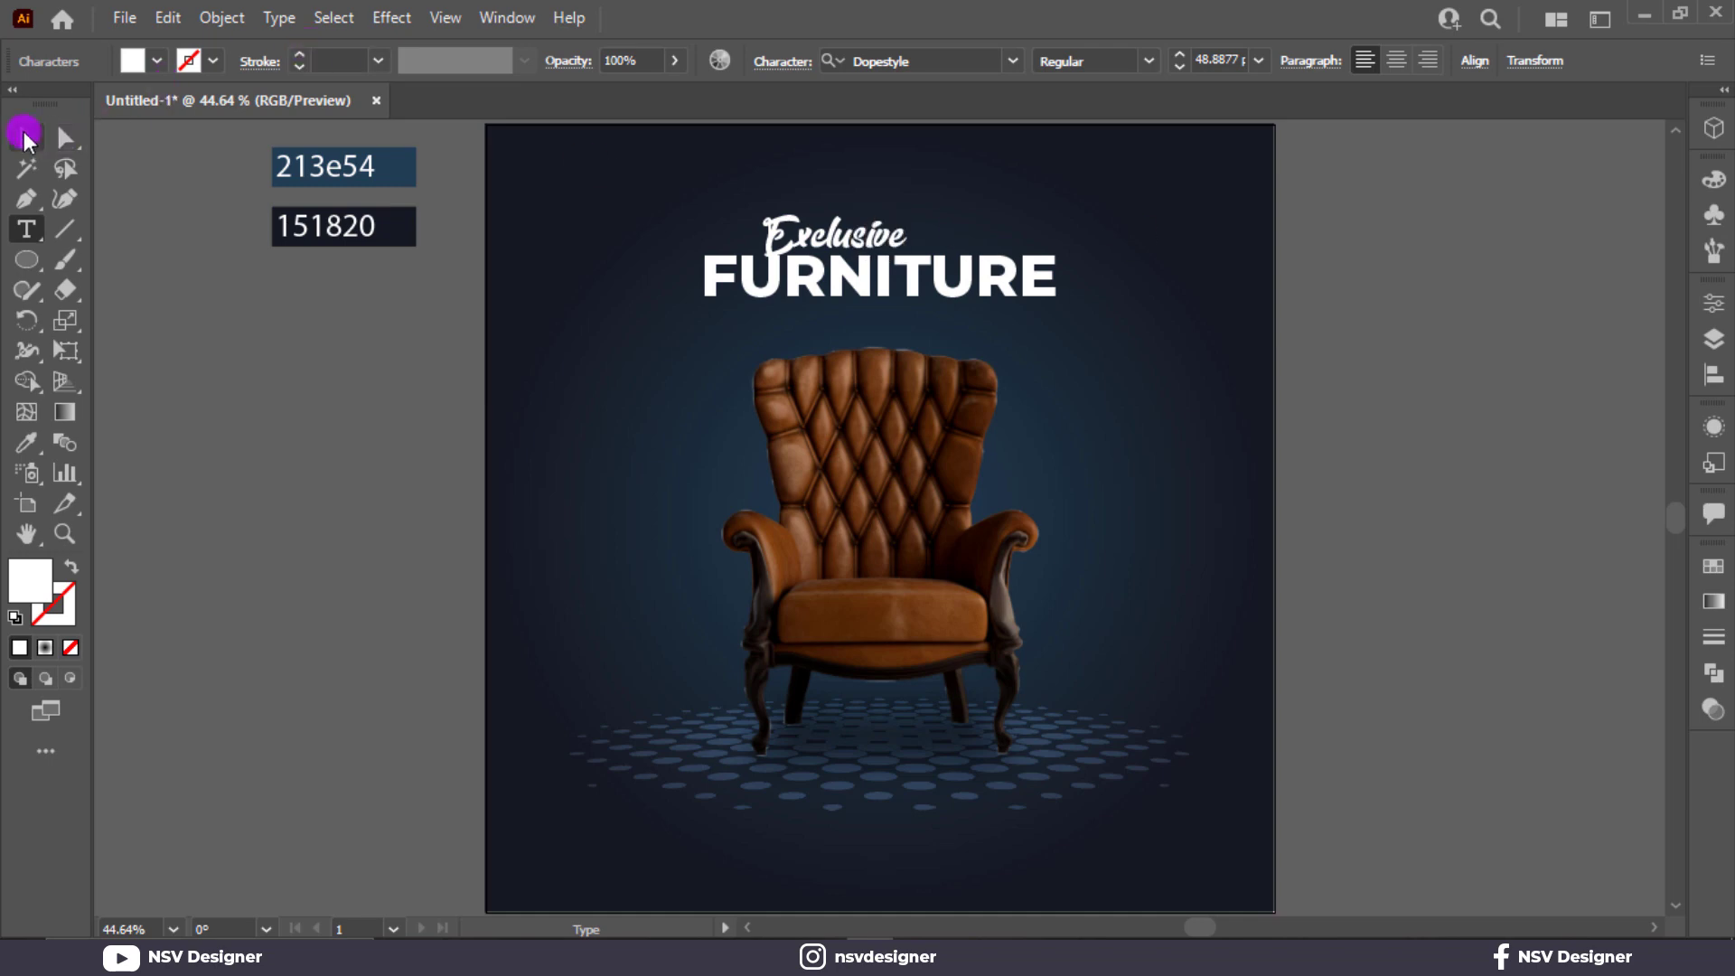
{"action": "left_click", "coordinate": [25, 137]}
{"action": "left_click_drag", "start_coordinate": [875, 220], "coordinate": [920, 209]}
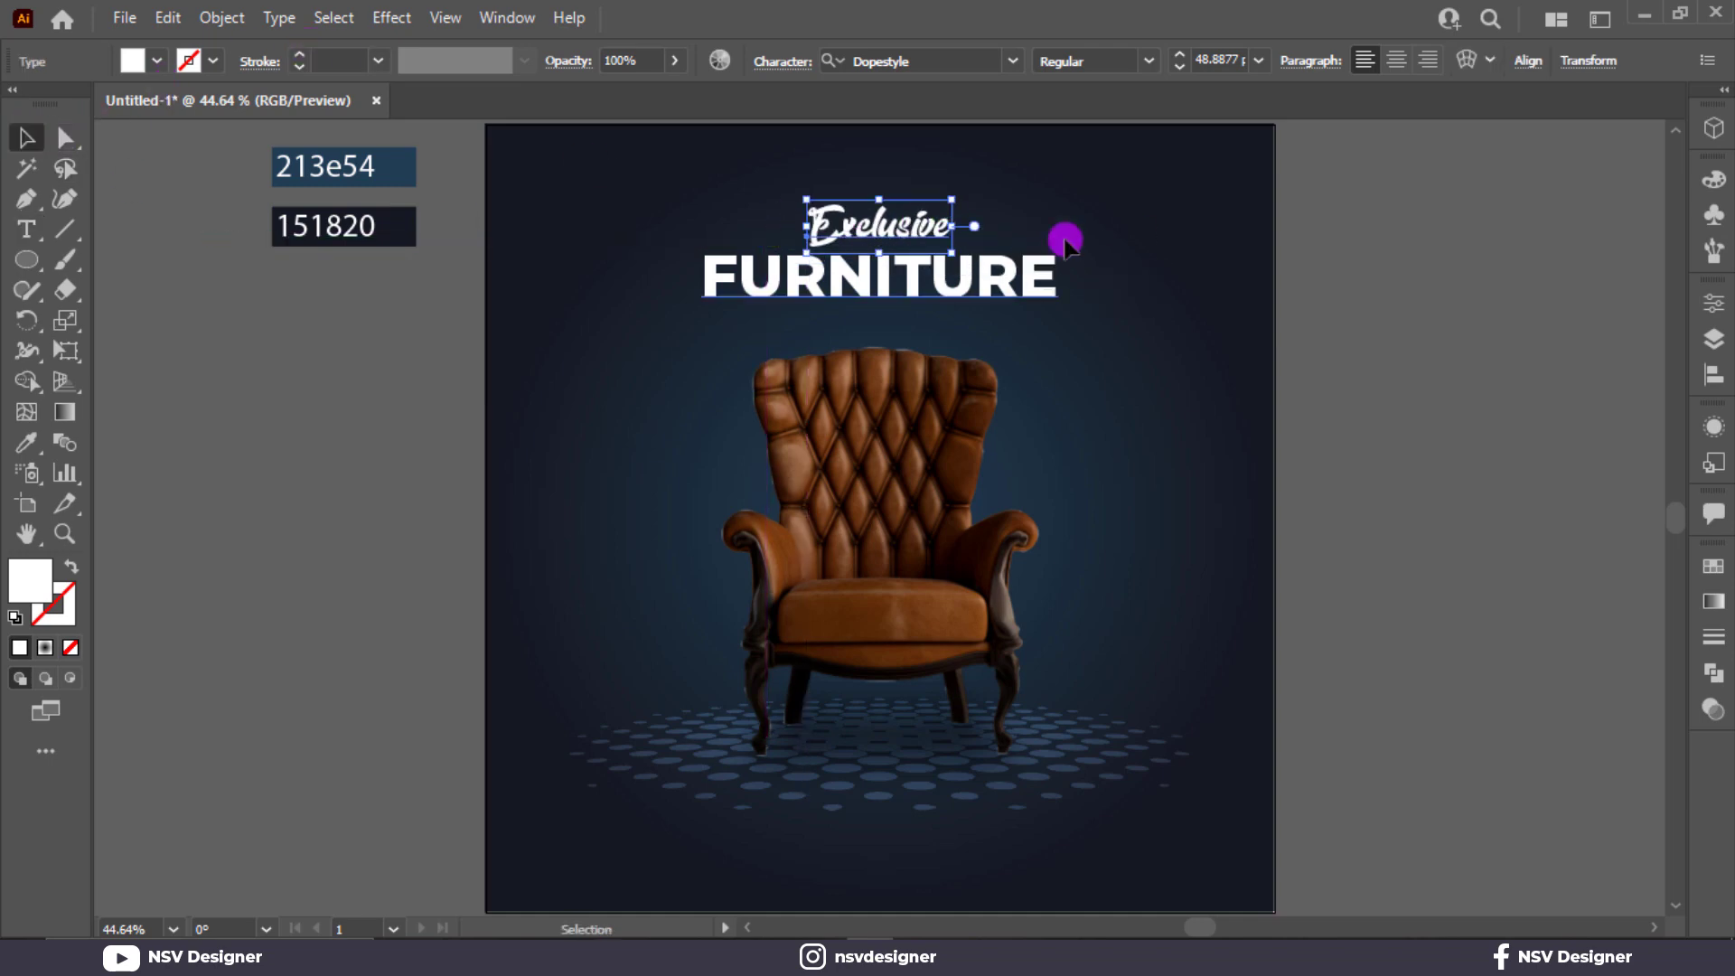
{"action": "left_click", "coordinate": [1043, 218]}
Set the font of the Exclusive line to Badcats Regular.
{"action": "scroll", "coordinate": [879, 218], "scroll_direction": "up", "scroll_amount": 3}
{"action": "left_click", "coordinate": [931, 249]}
{"action": "left_click", "coordinate": [985, 61]}
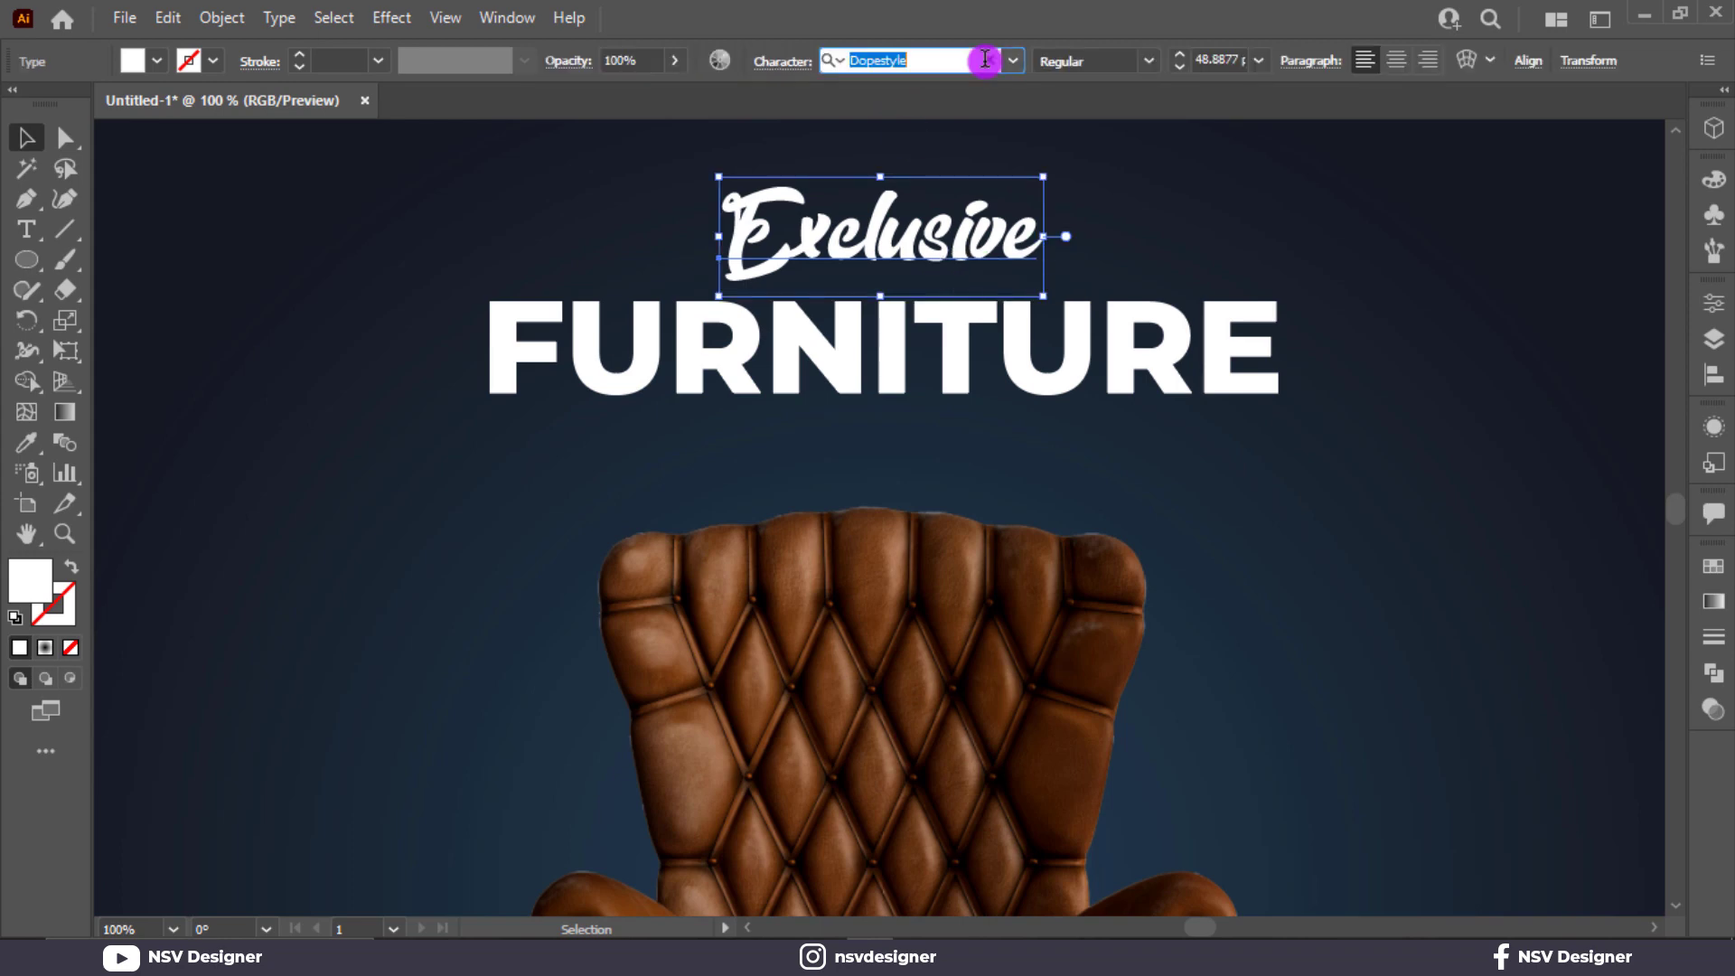
{"action": "type", "text": "bvad"}
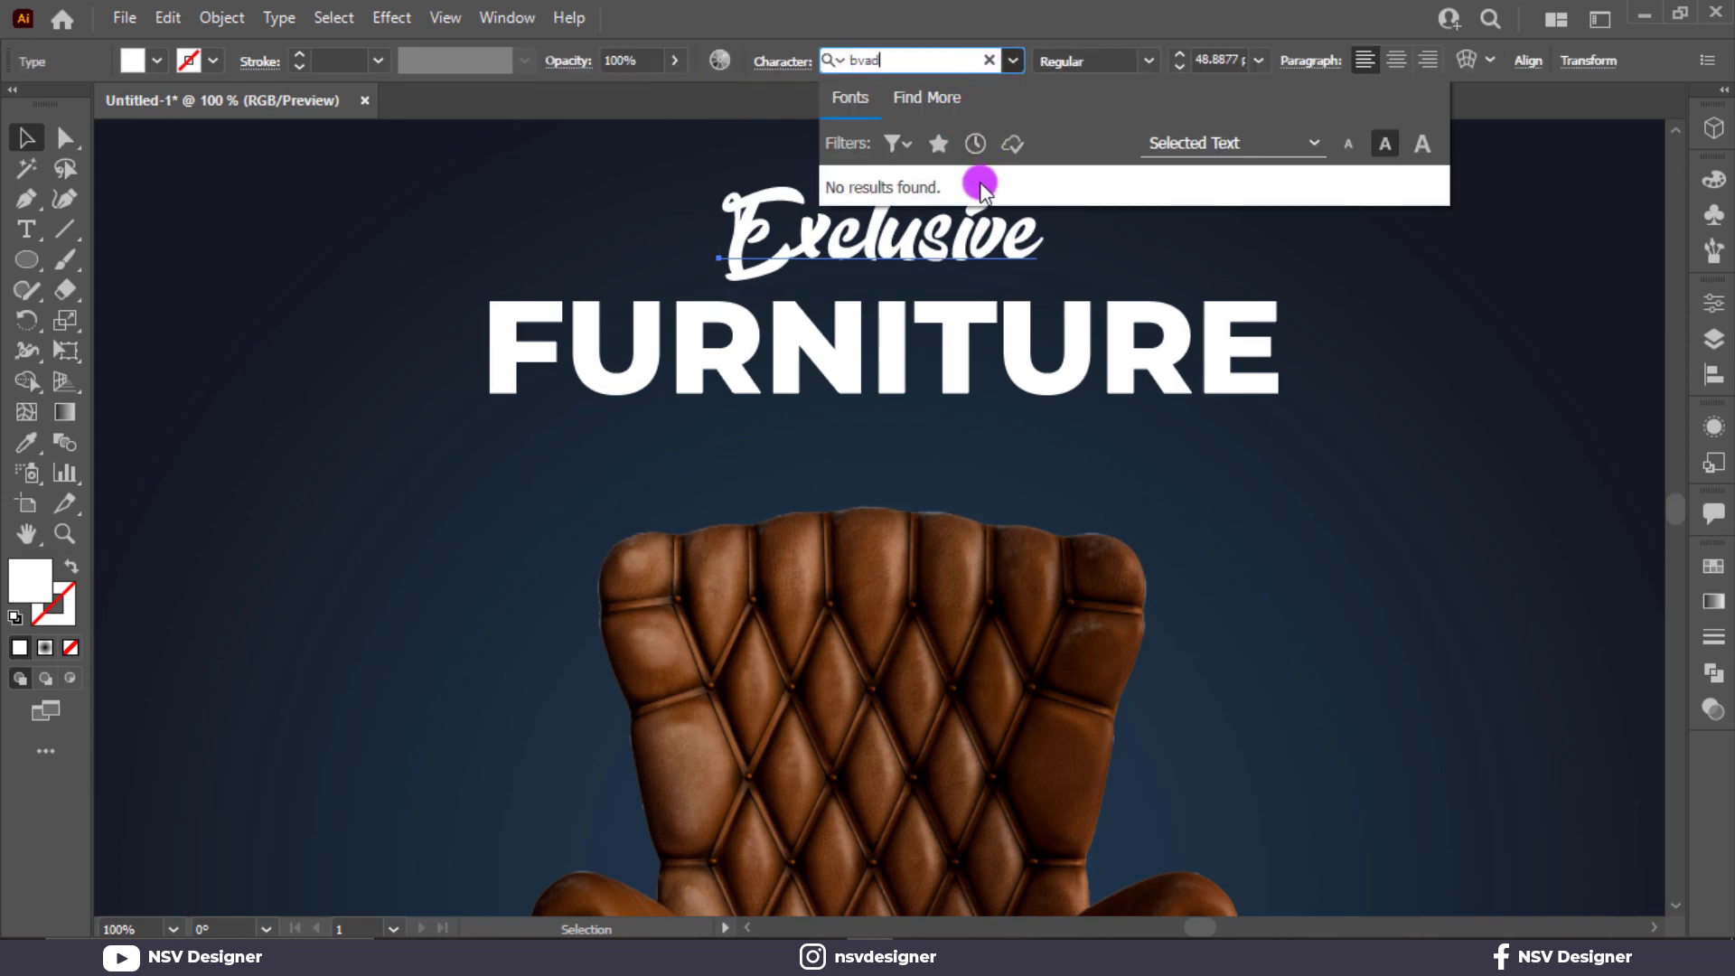
{"action": "key", "text": "BackSpace"}
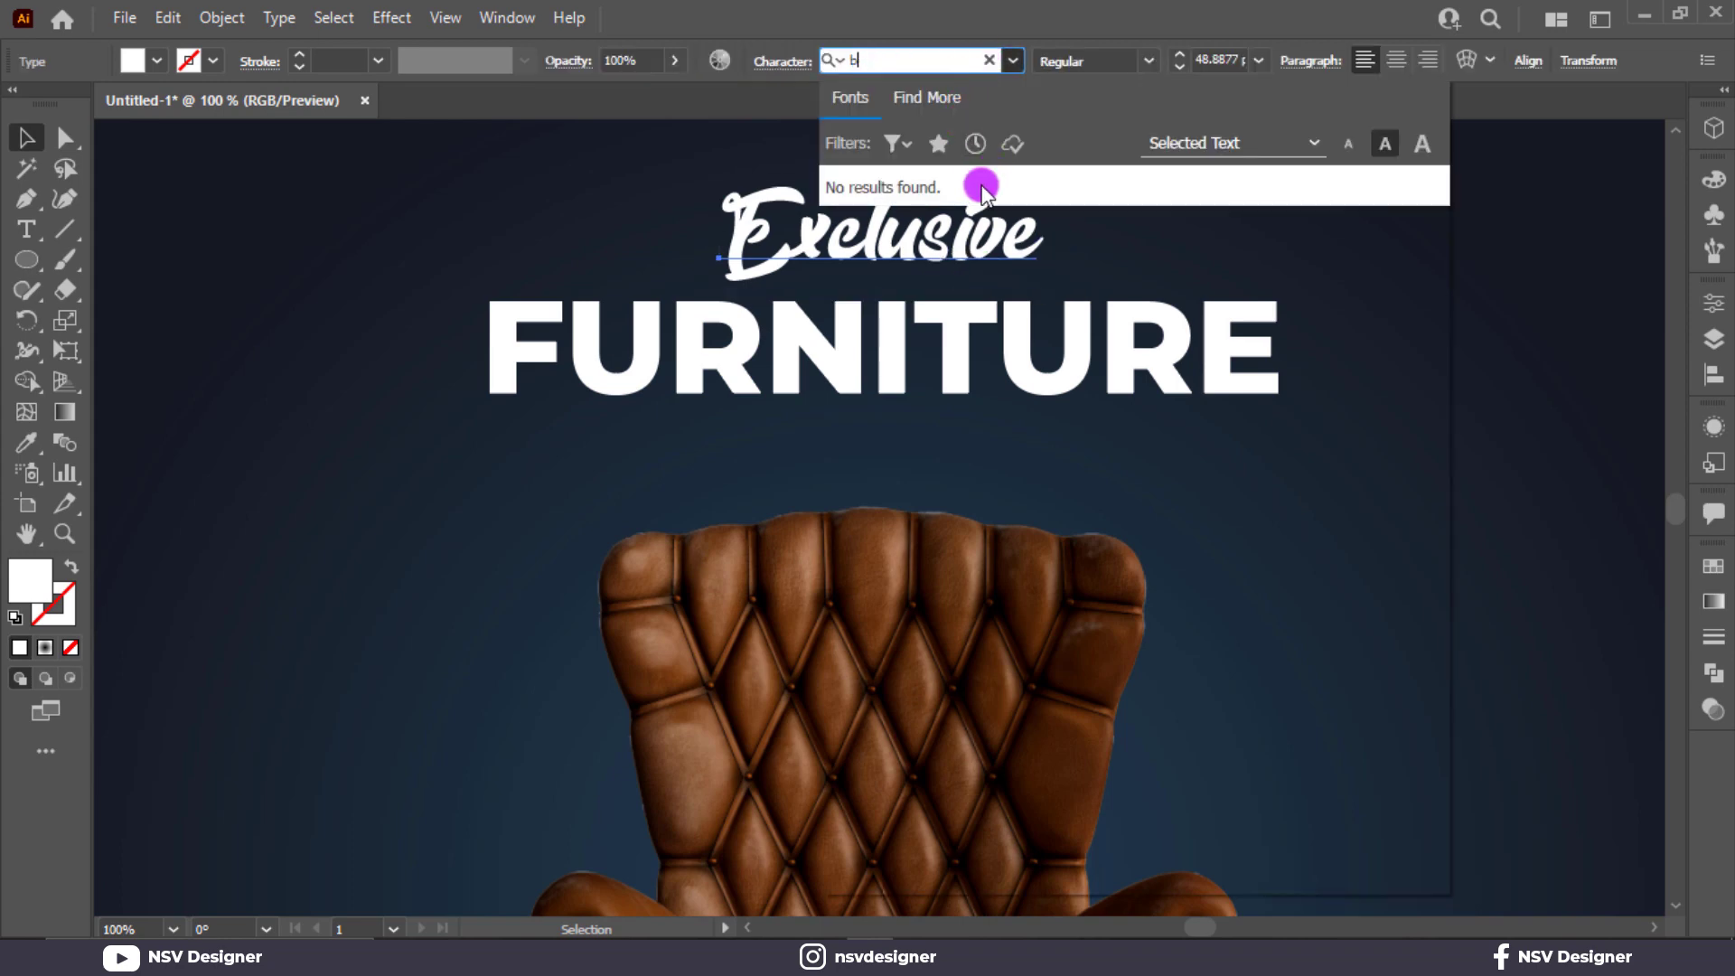
{"action": "key", "text": "BackSpace"}
{"action": "key", "text": "BackSpace"}
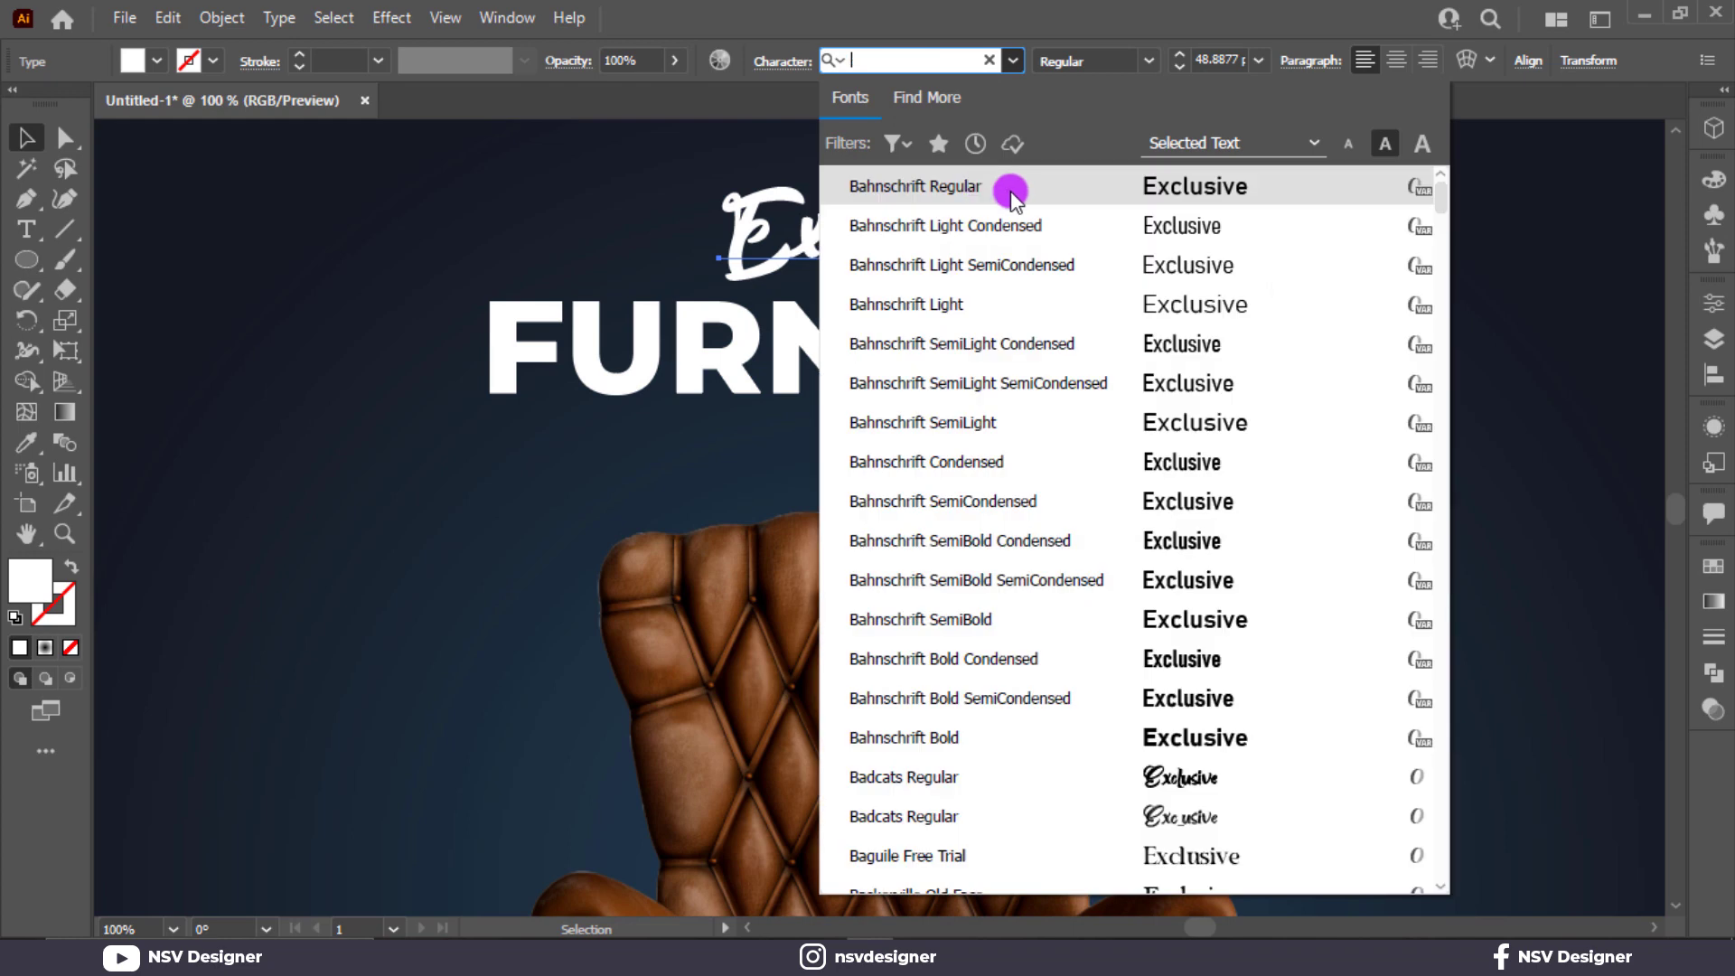
{"action": "type", "text": "bad"}
{"action": "left_click", "coordinate": [1198, 191]}
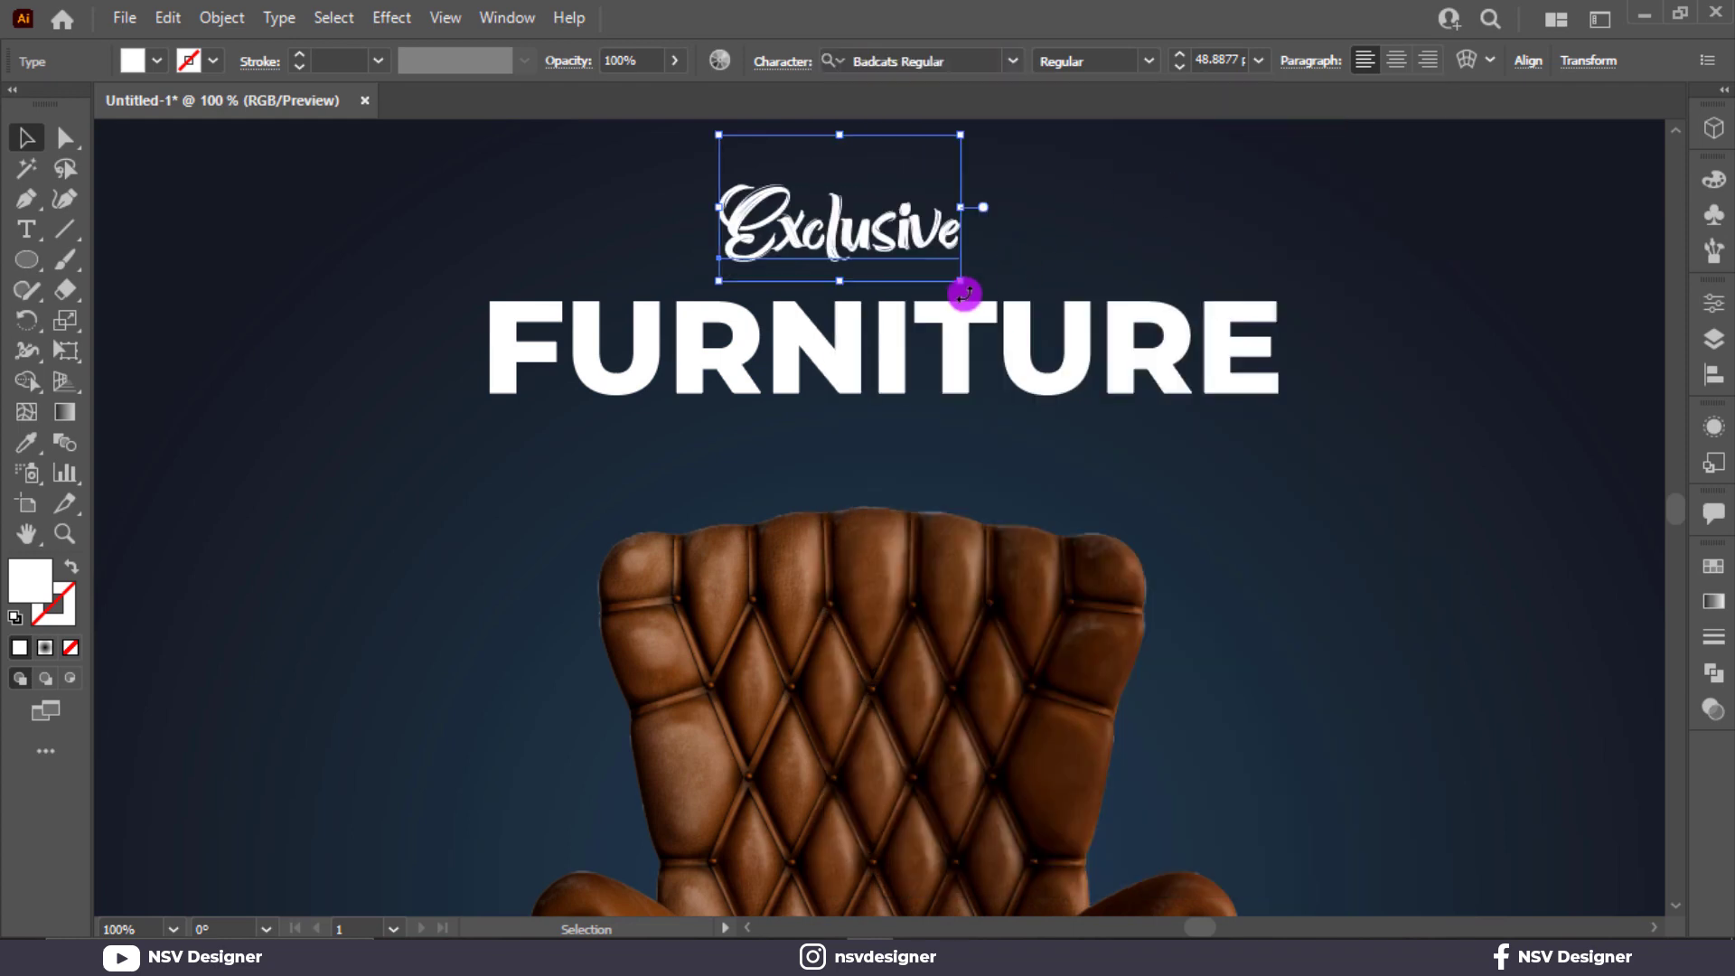
Enlarge the Exclusive line to about 56 pt and align it with FURNITURE by their horizontal centres.
{"action": "left_click_drag", "start_coordinate": [964, 283], "coordinate": [996, 304]}
{"action": "mouse_move", "coordinate": [921, 259]}
{"action": "left_mouse_down"}
{"action": "mouse_move", "coordinate": [966, 264]}
{"action": "mouse_move", "coordinate": [939, 262]}
{"action": "left_mouse_up"}
{"action": "key", "text": "ctrl+a"}
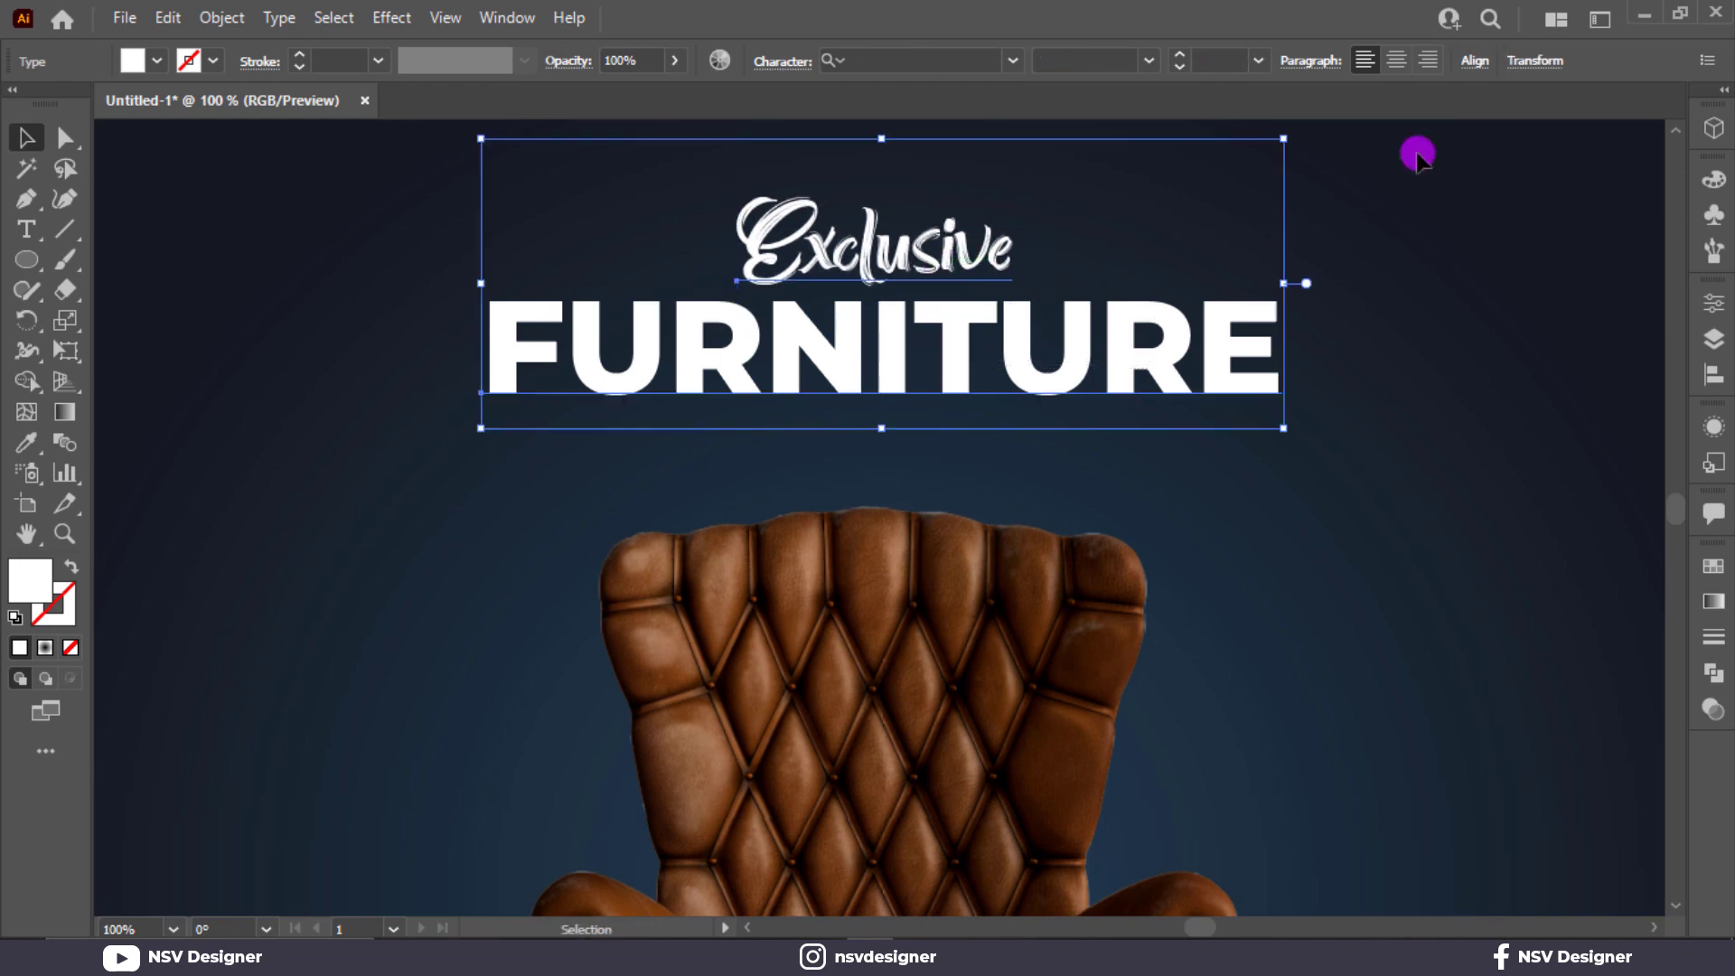
{"action": "left_click", "coordinate": [1473, 64]}
{"action": "left_click", "coordinate": [1265, 142]}
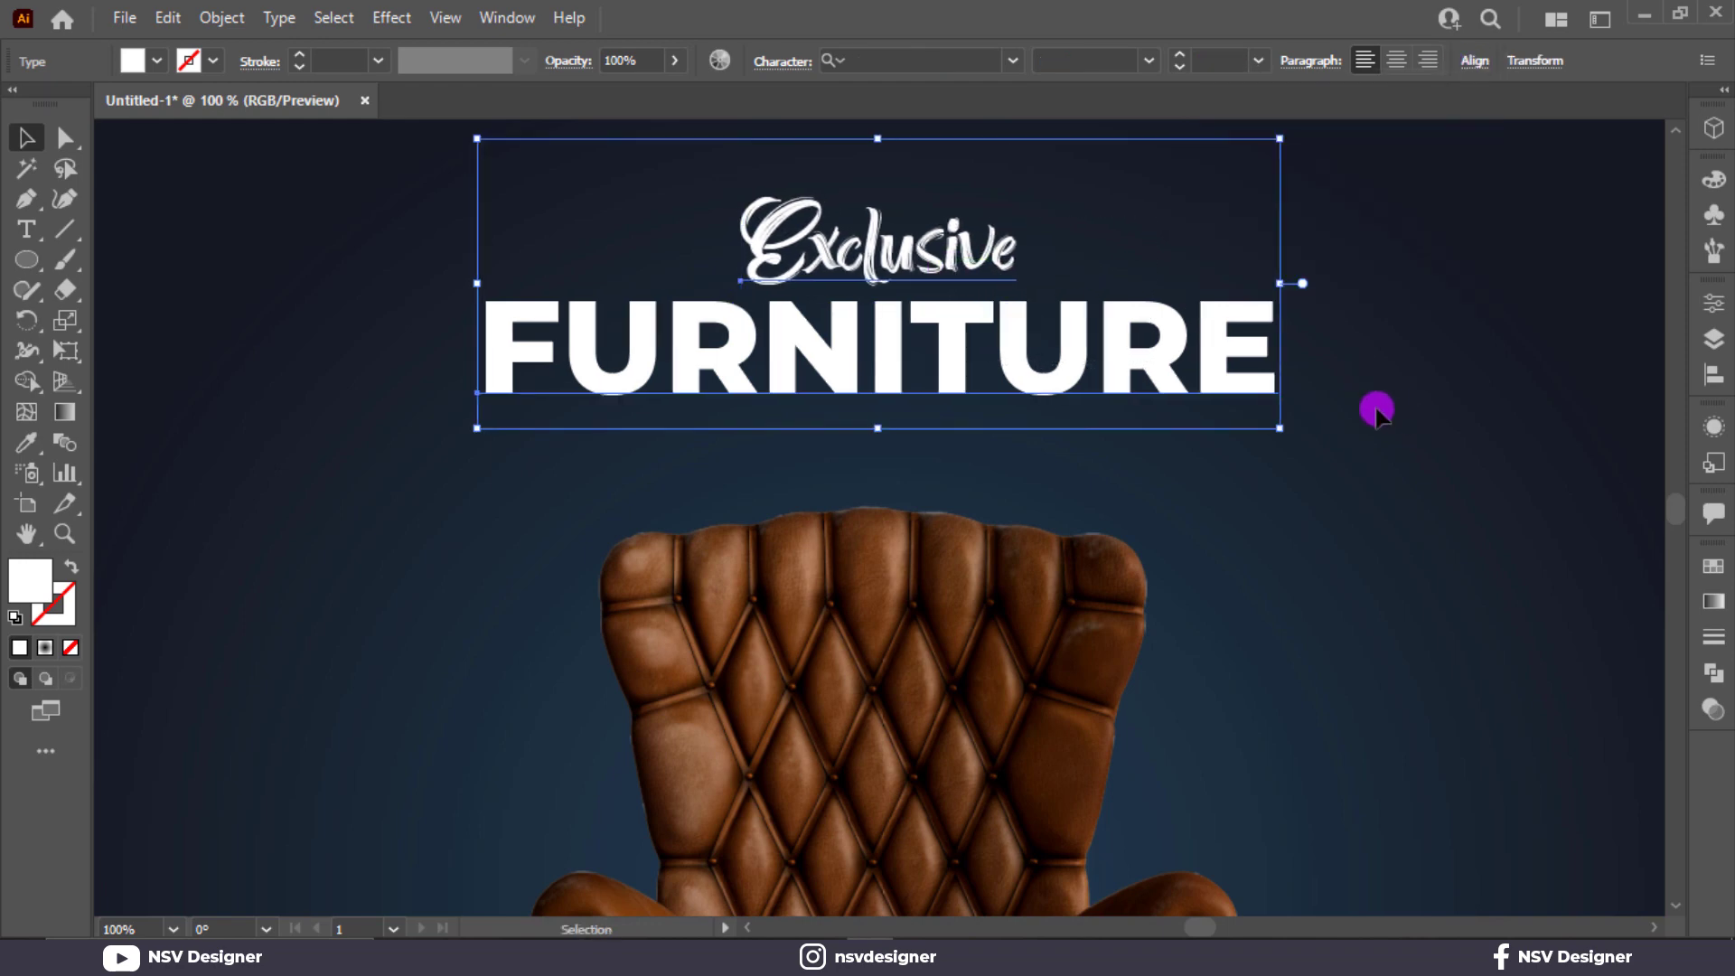
{"action": "left_click_drag", "start_coordinate": [1003, 256], "coordinate": [1003, 256]}
{"action": "left_click", "coordinate": [1111, 214]}
Enlarge the Exclusive line from its centre to about 87 pt and lower it slightly to overlap FURNITURE.
{"action": "left_click", "coordinate": [1000, 244]}
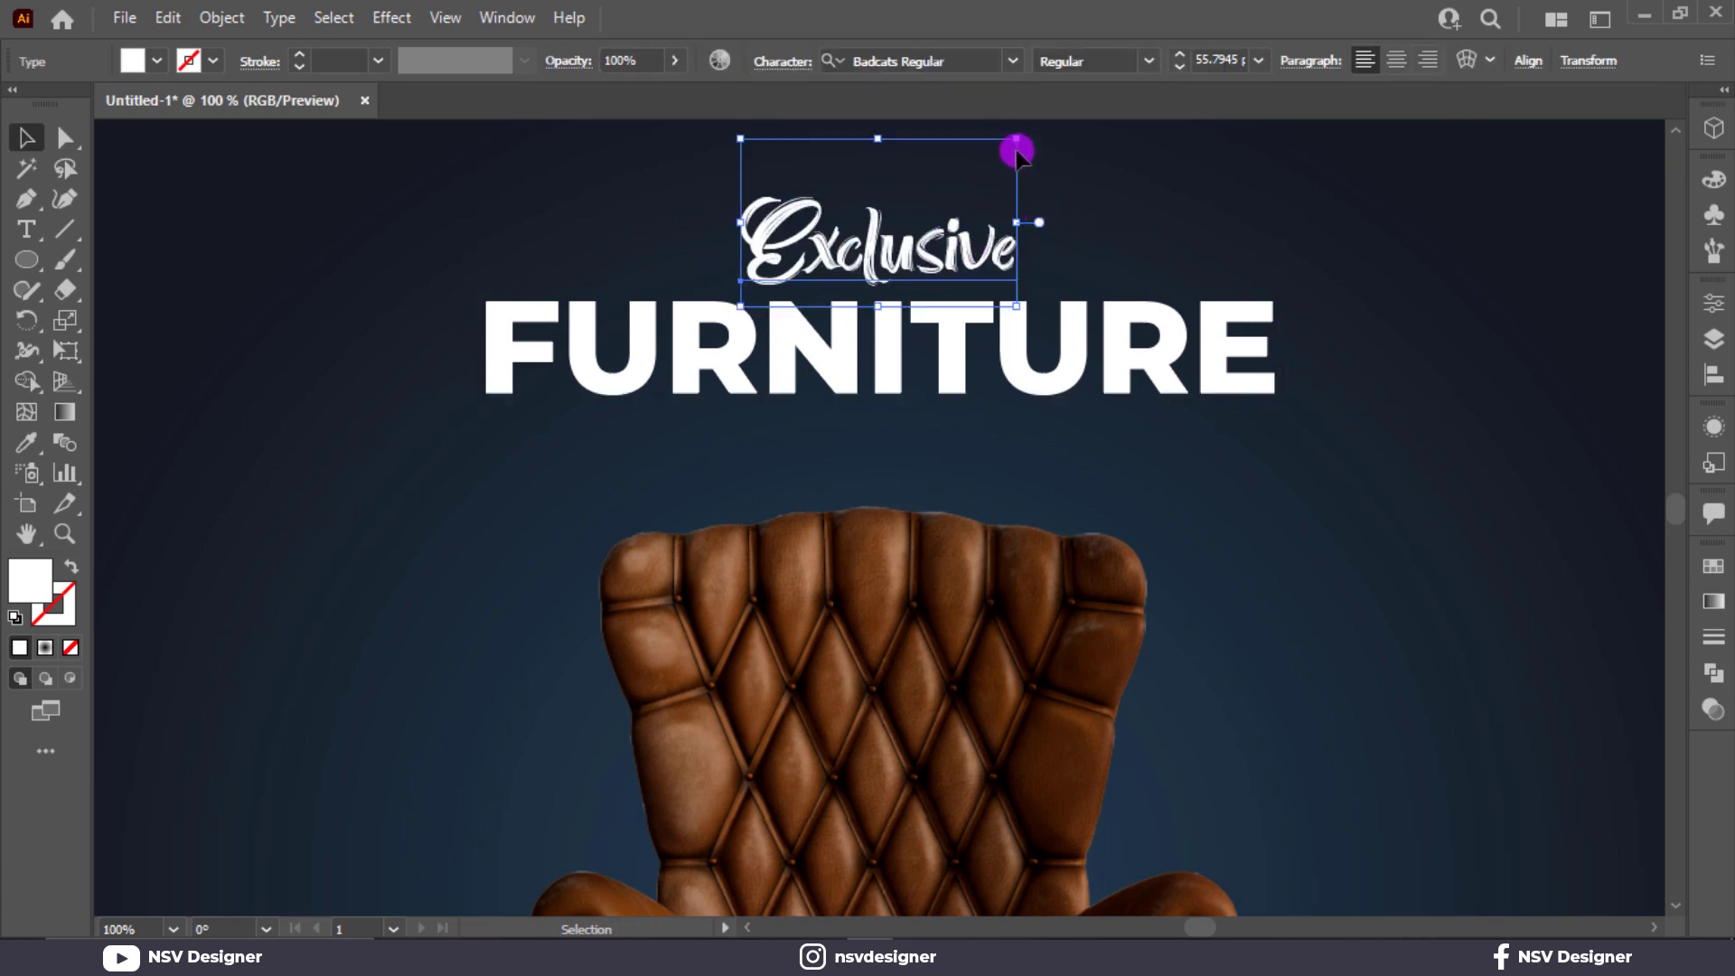
{"action": "left_click_drag", "start_coordinate": [1015, 136], "coordinate": [1099, 93]}
{"action": "left_click_drag", "start_coordinate": [990, 256], "coordinate": [990, 264]}
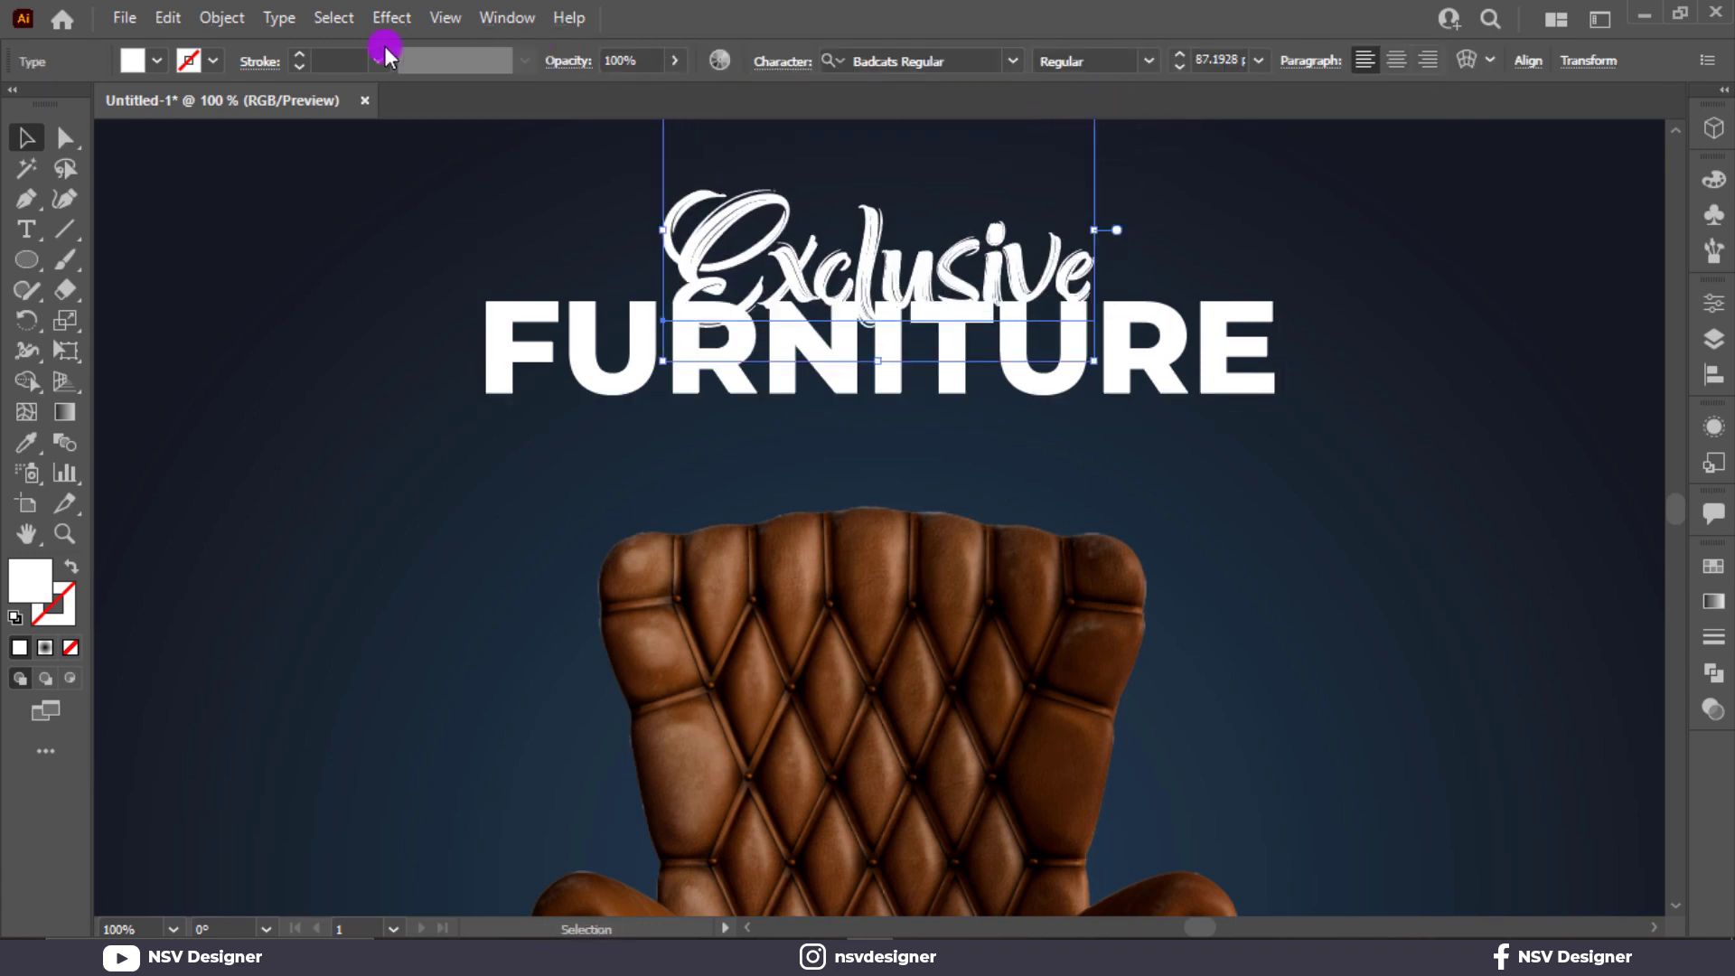
Apply a black Multiply Drop Shadow to the Exclusive line with 75% opacity, 7 px X and Y offsets and 3 px blur.
{"action": "left_click", "coordinate": [397, 20]}
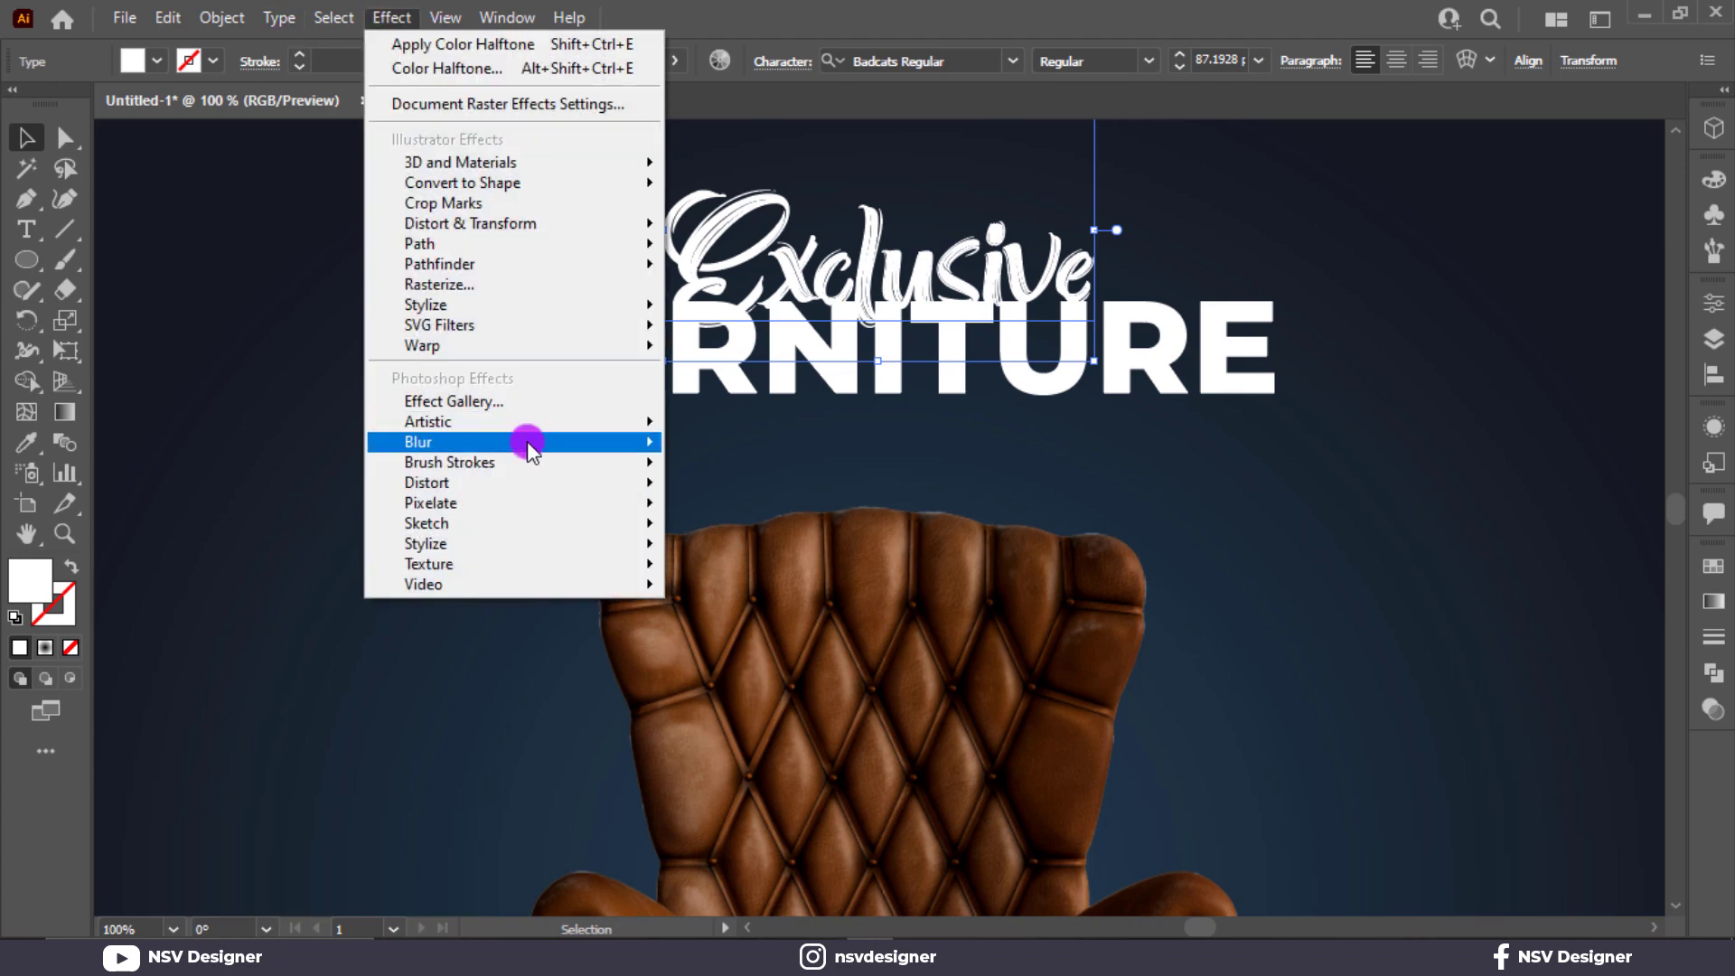
{"action": "mouse_move", "coordinate": [539, 309]}
{"action": "left_click", "coordinate": [700, 303]}
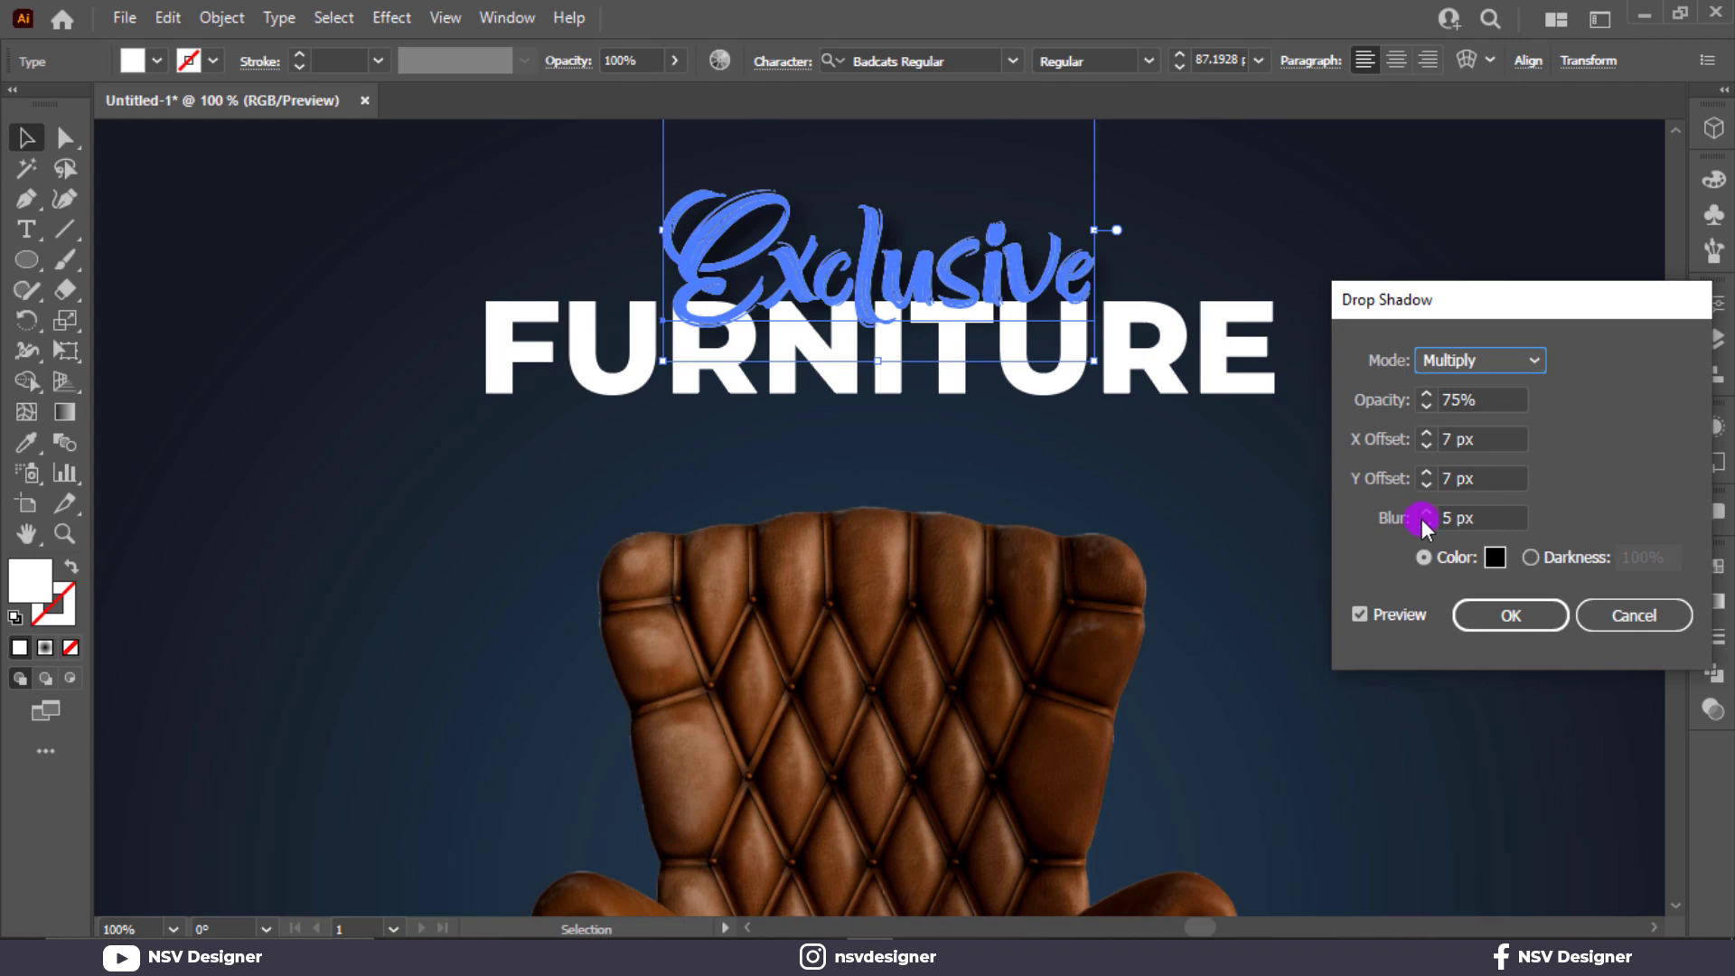
{"action": "left_click", "coordinate": [1423, 519]}
{"action": "left_click", "coordinate": [1513, 629]}
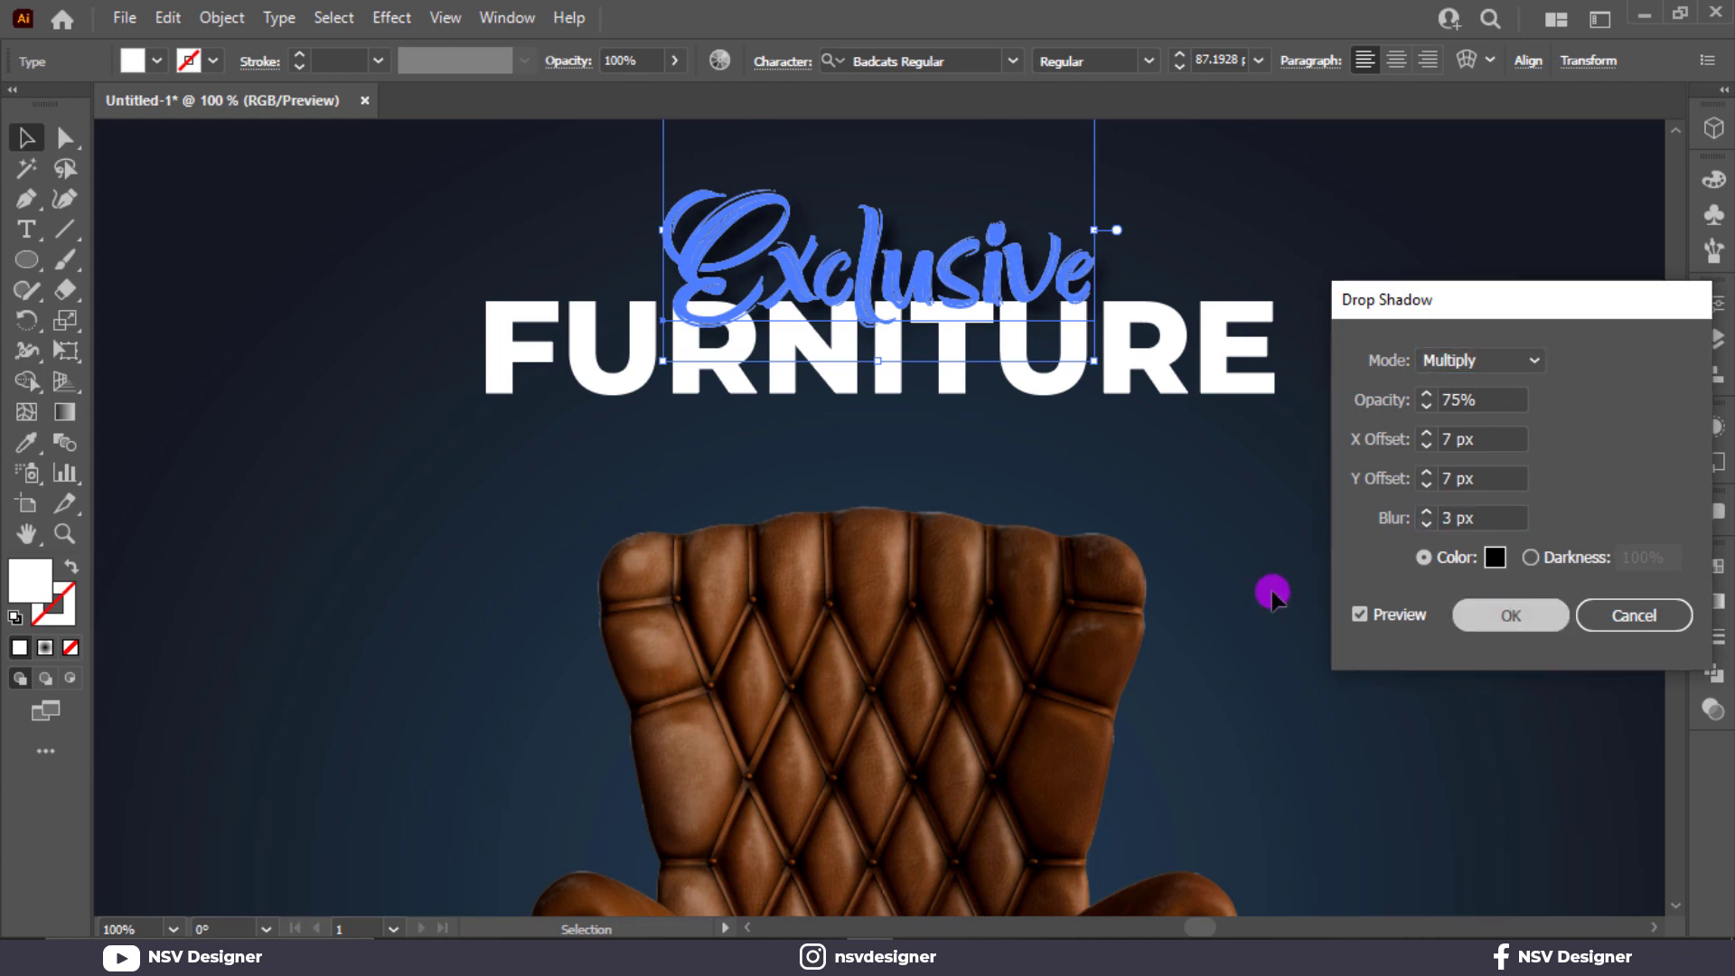
{"action": "left_click", "coordinate": [1283, 586]}
Bring the Exclusive line to the front, above FURNITURE.
{"action": "right_click", "coordinate": [965, 249]}
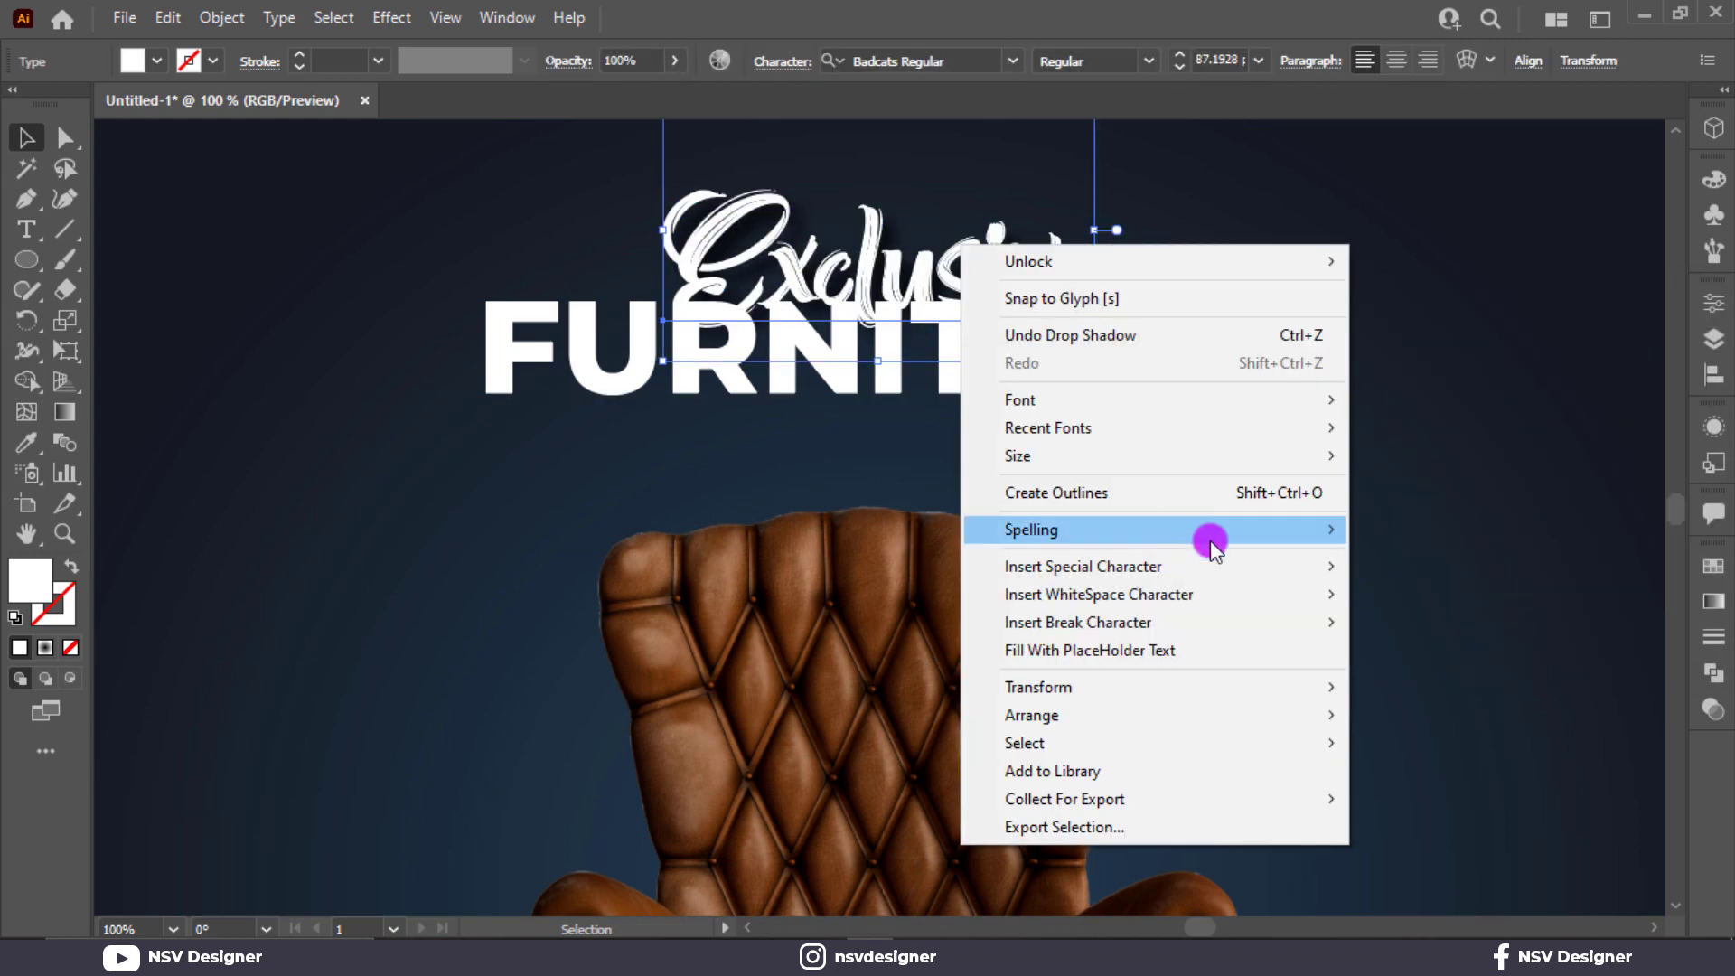
{"action": "mouse_move", "coordinate": [1301, 715]}
{"action": "left_click", "coordinate": [1369, 718]}
{"action": "left_click", "coordinate": [1363, 639]}
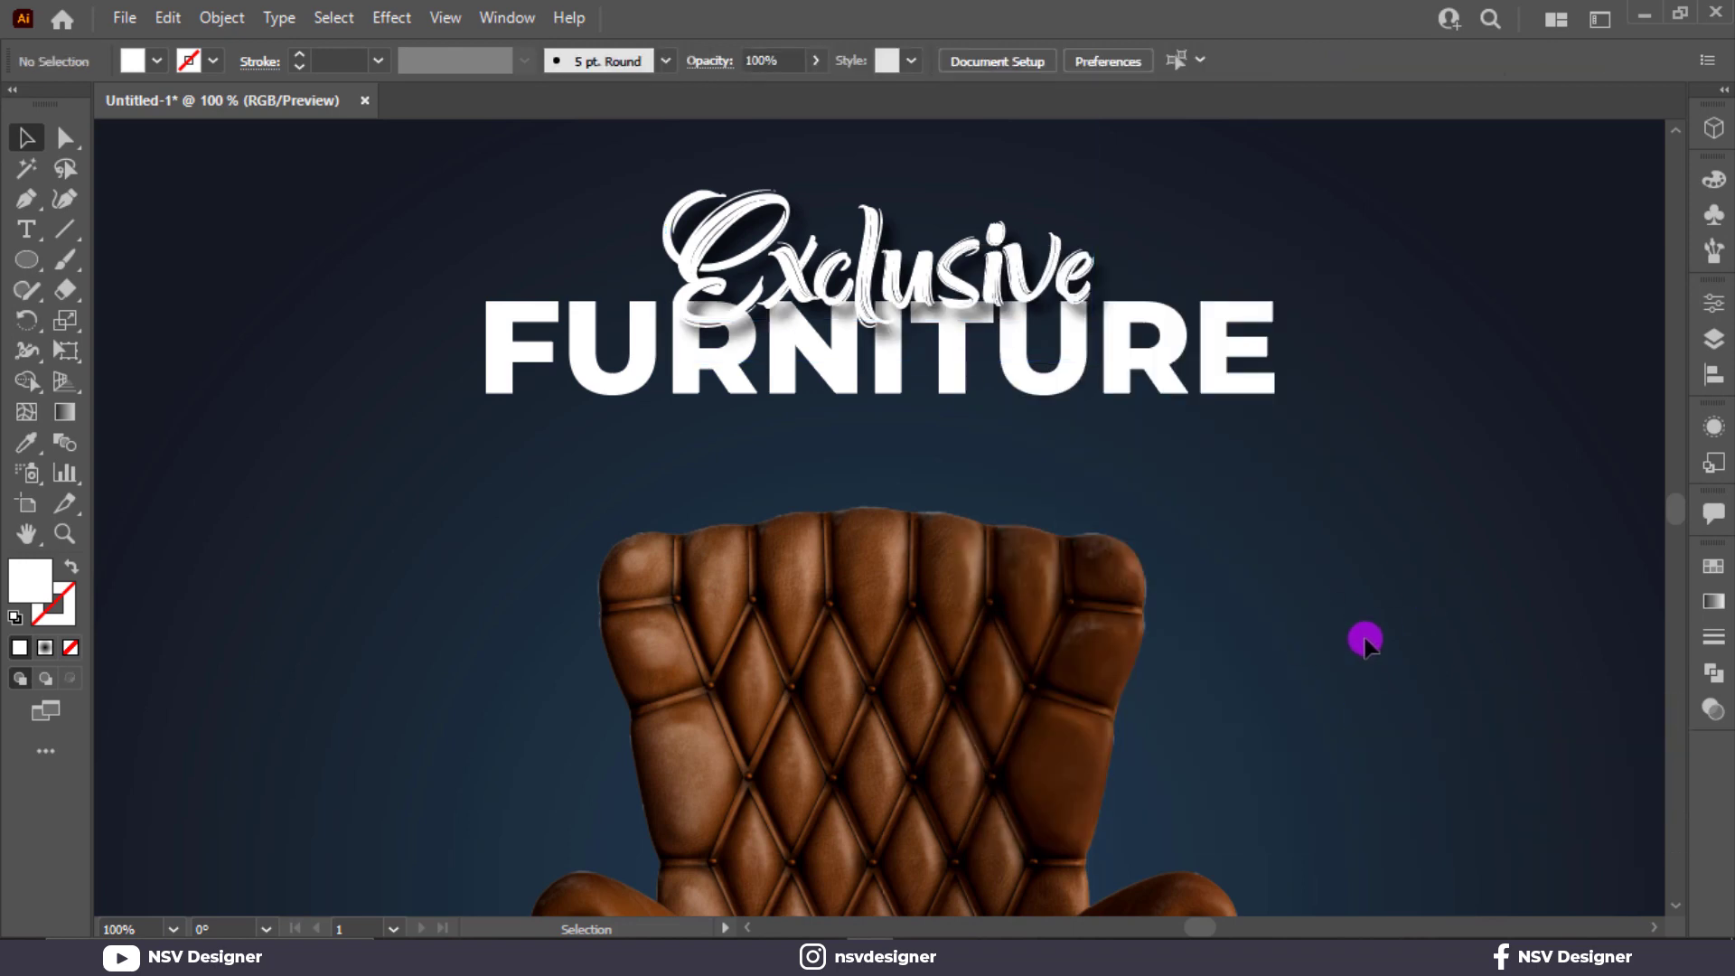
Edit the Exclusive line's drop shadow to 3 px X and Y offsets and 1 px blur.
{"action": "left_click", "coordinate": [1000, 302]}
{"action": "left_click", "coordinate": [1714, 428]}
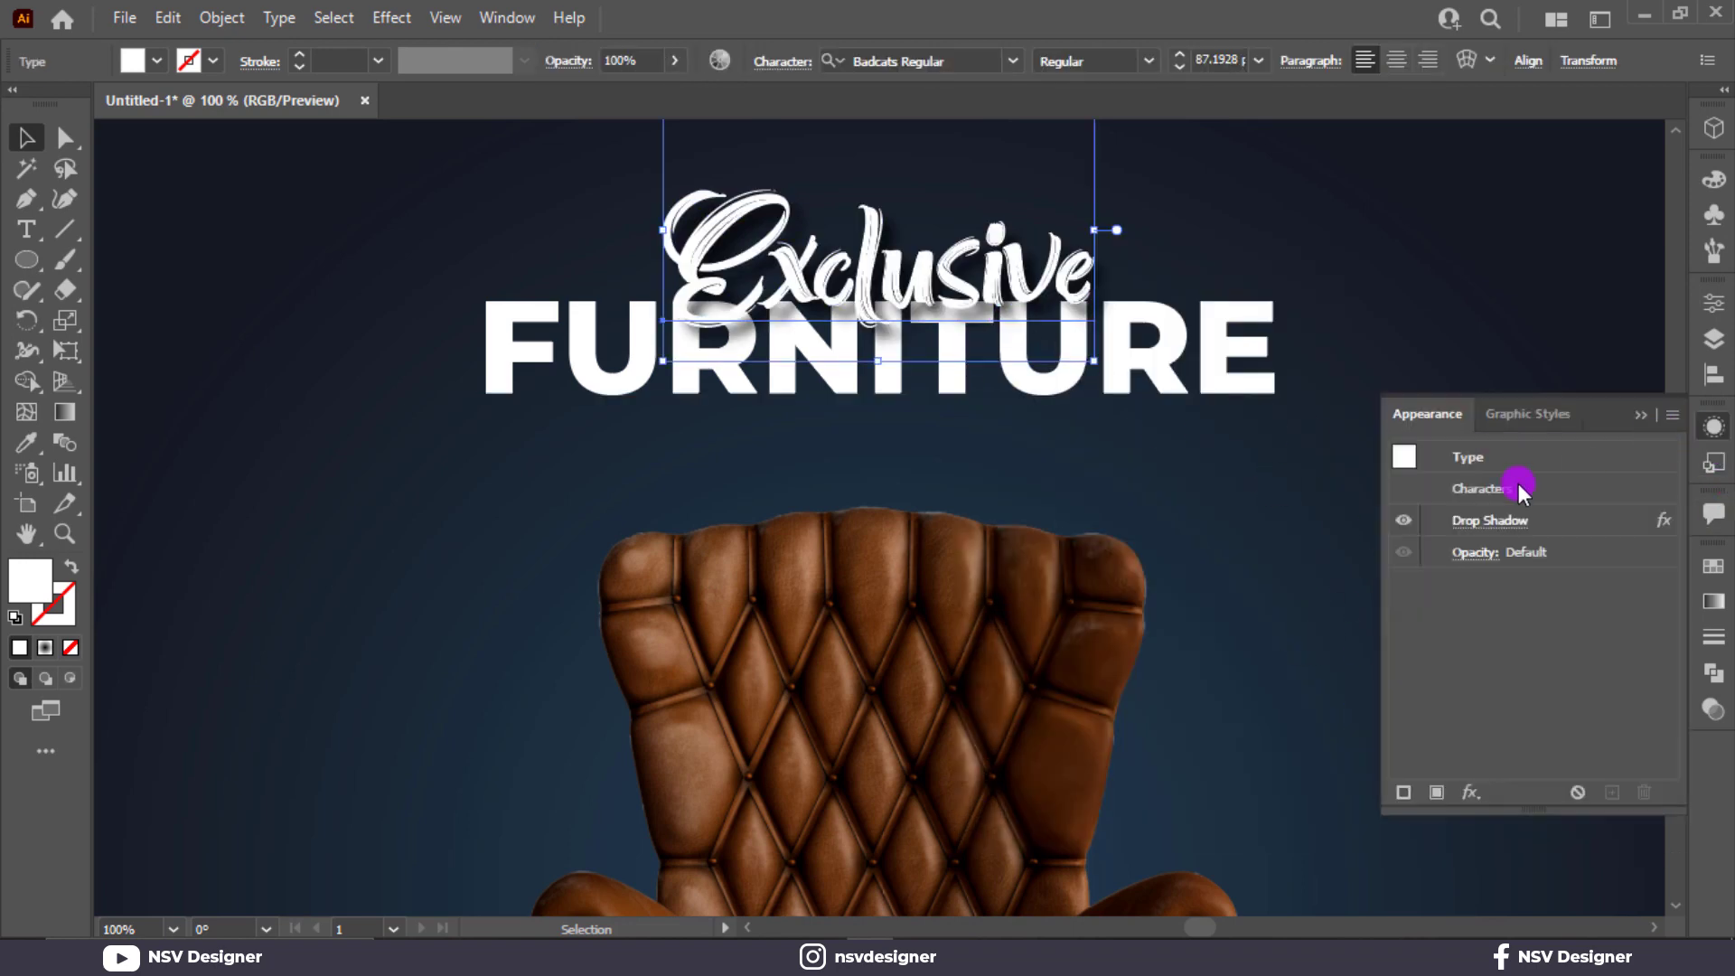
{"action": "left_click", "coordinate": [1487, 523]}
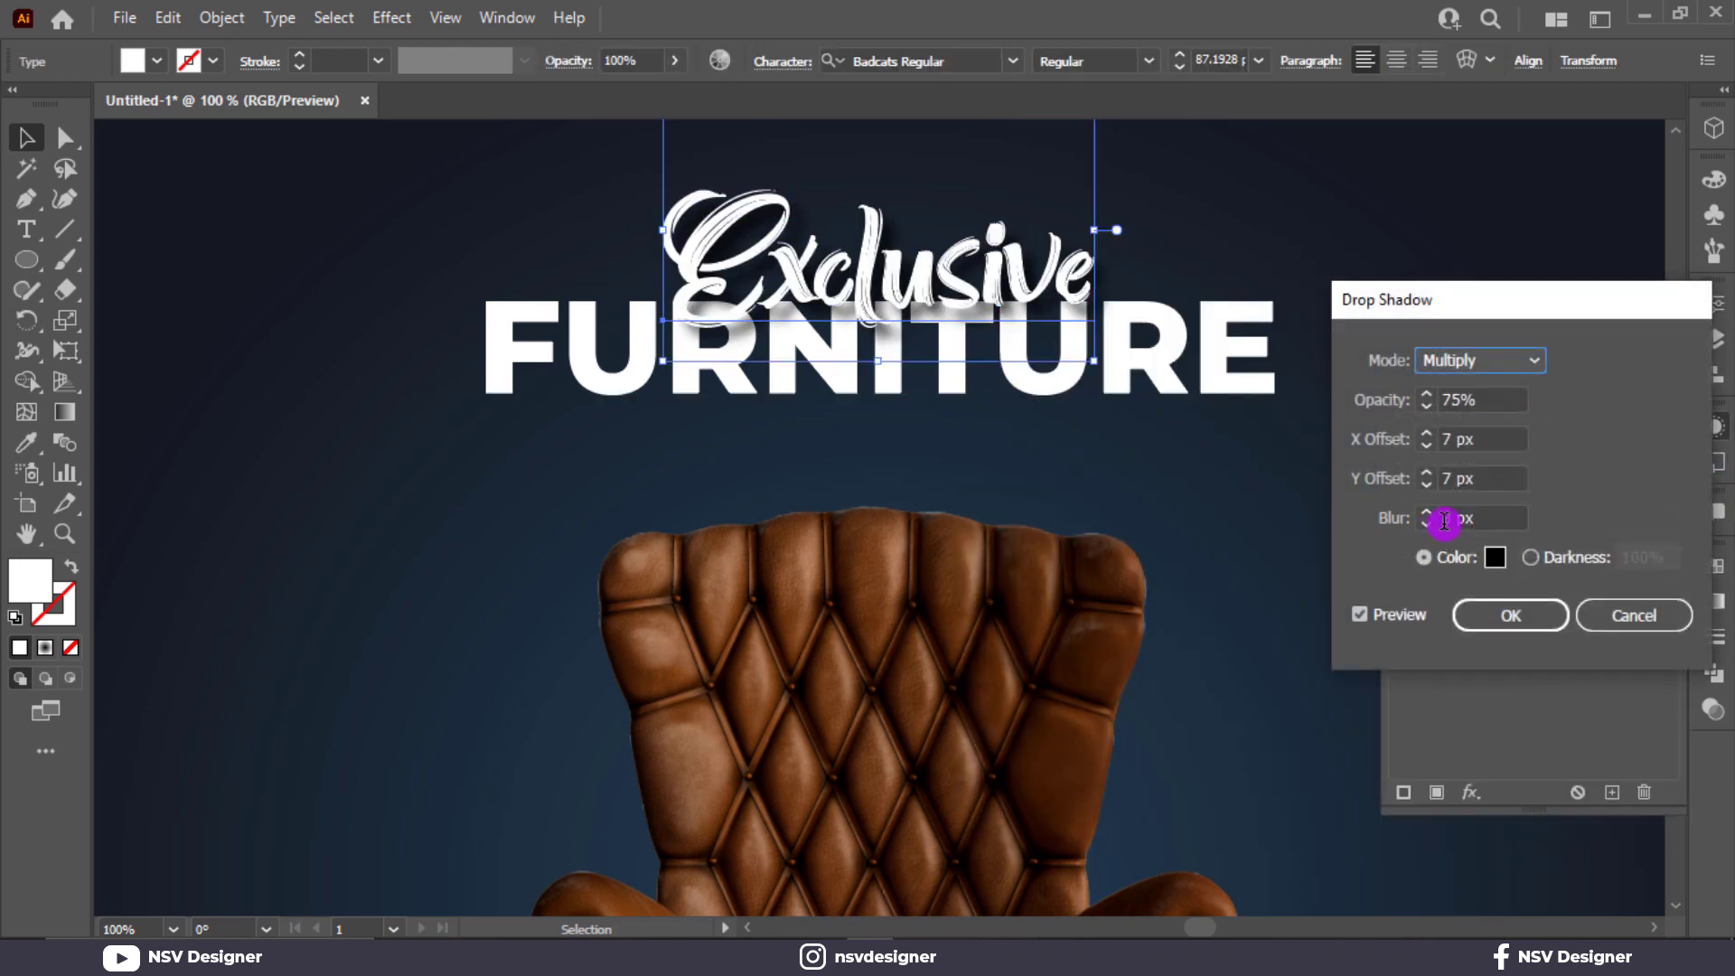
{"action": "left_click", "coordinate": [1426, 485]}
{"action": "left_click", "coordinate": [1426, 485]}
{"action": "left_click", "coordinate": [1426, 484]}
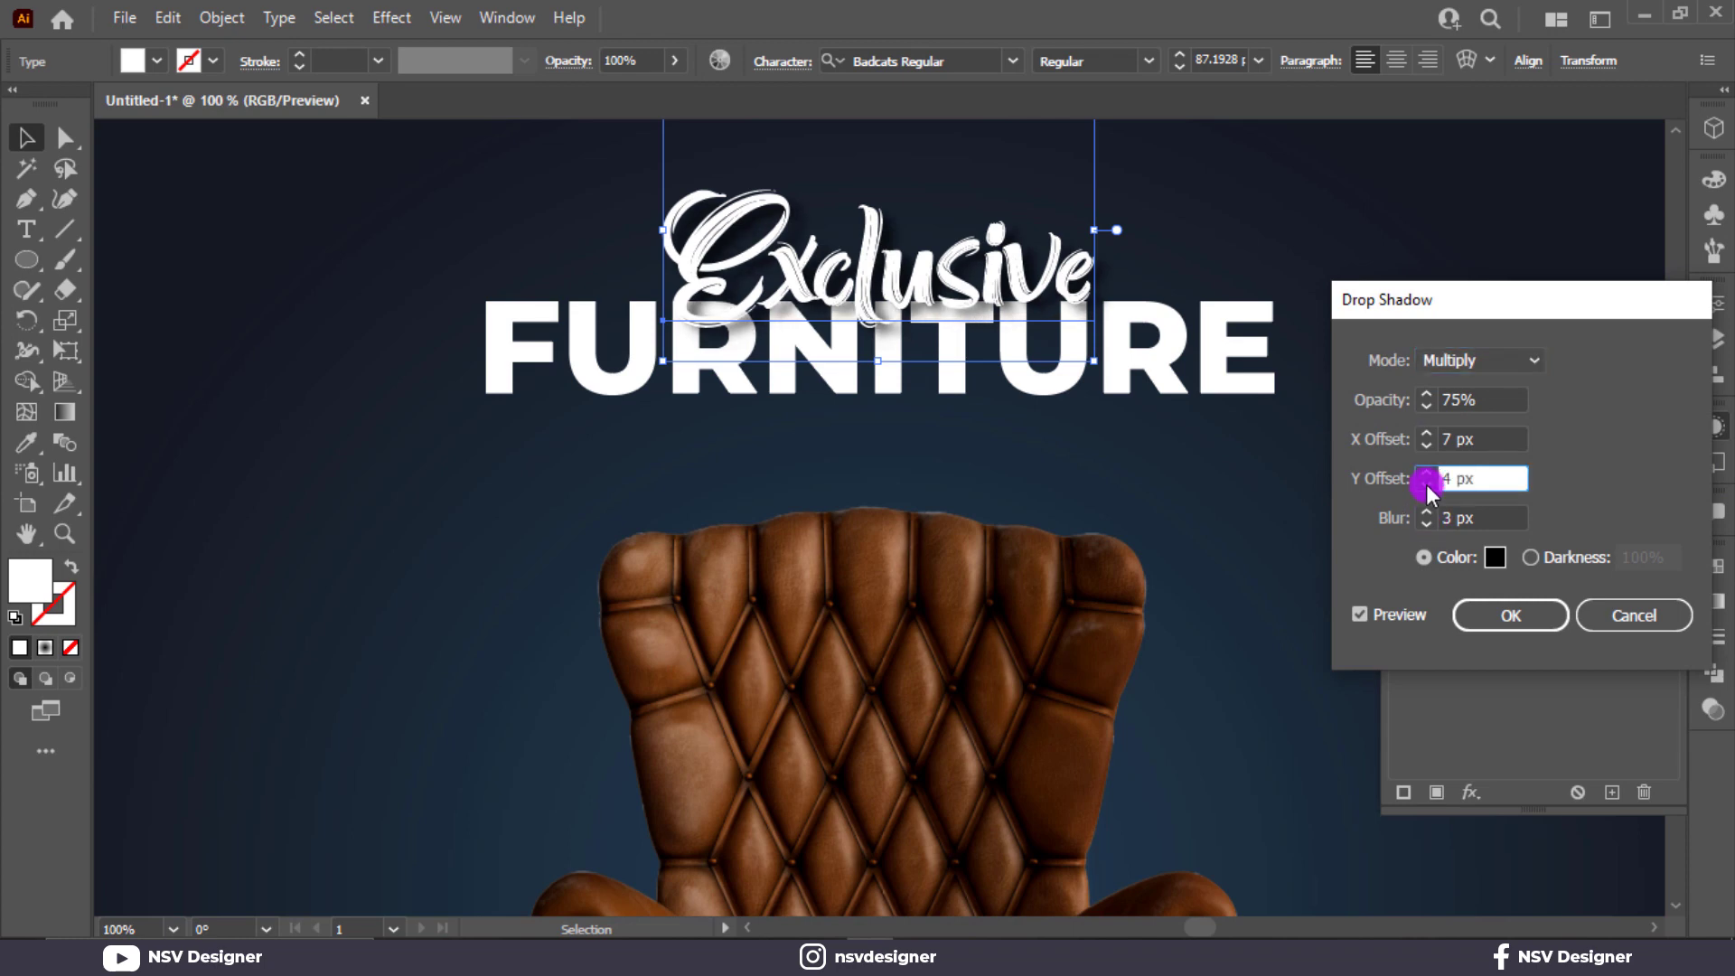
{"action": "left_click", "coordinate": [1419, 524]}
{"action": "left_click", "coordinate": [1419, 524]}
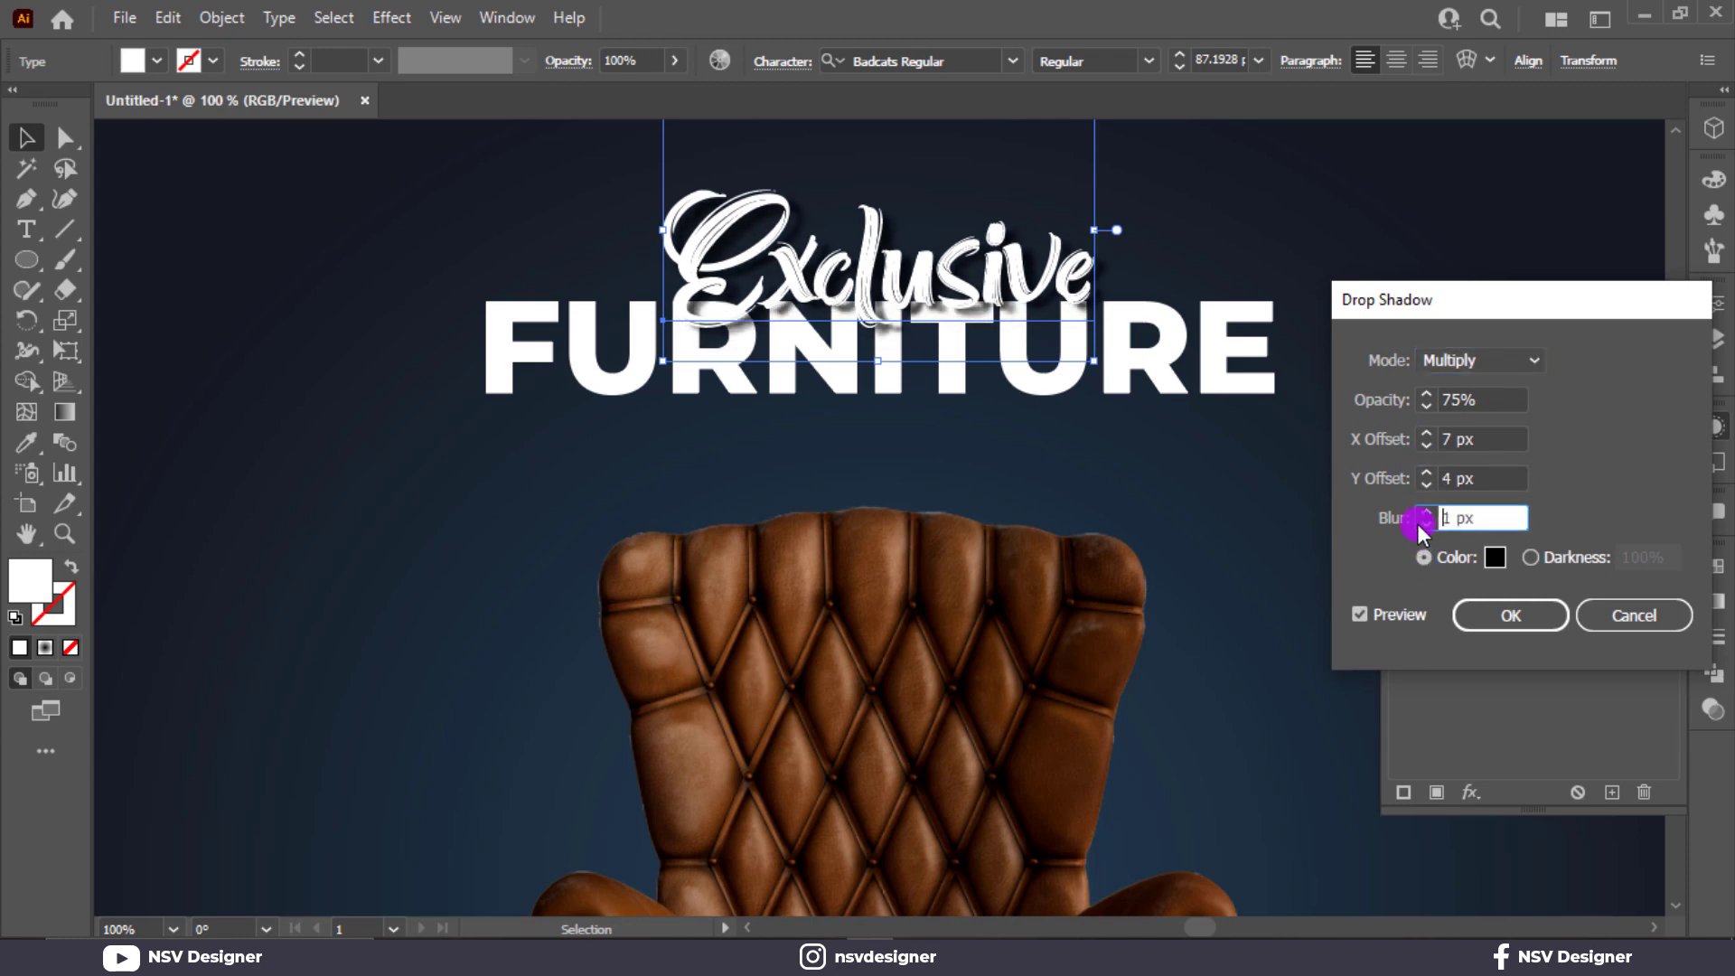
{"action": "left_click", "coordinate": [1425, 447]}
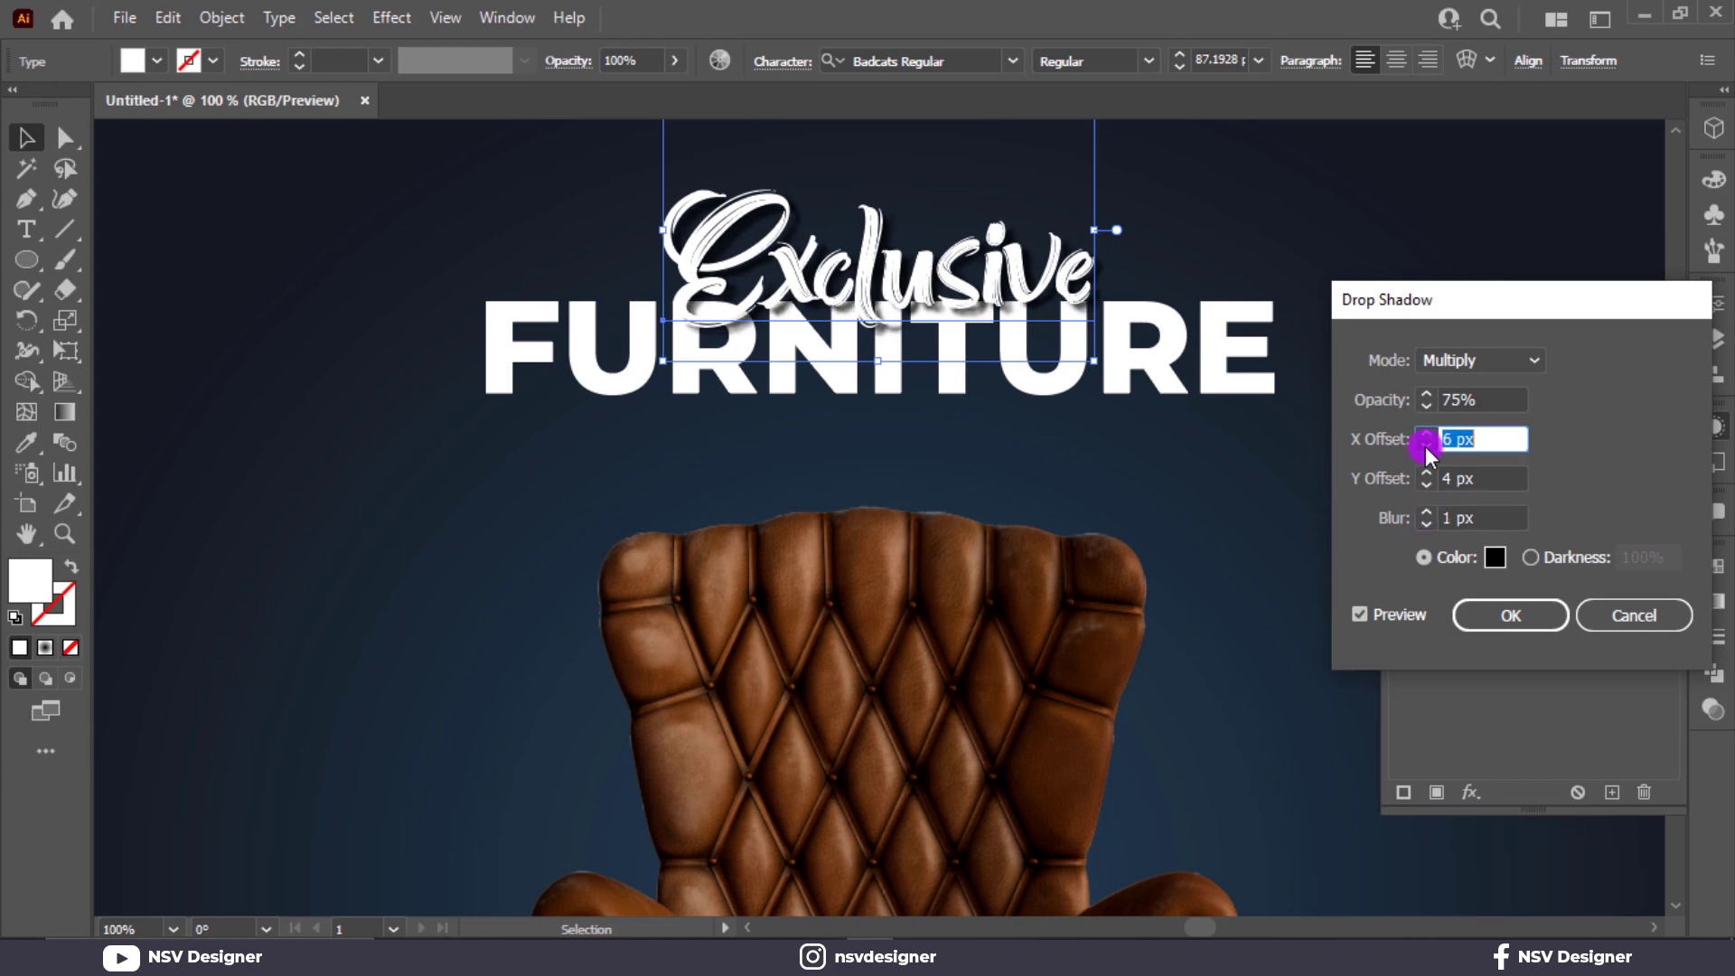
{"action": "left_click", "coordinate": [1425, 447]}
{"action": "left_click", "coordinate": [1426, 446]}
{"action": "left_click", "coordinate": [1425, 447]}
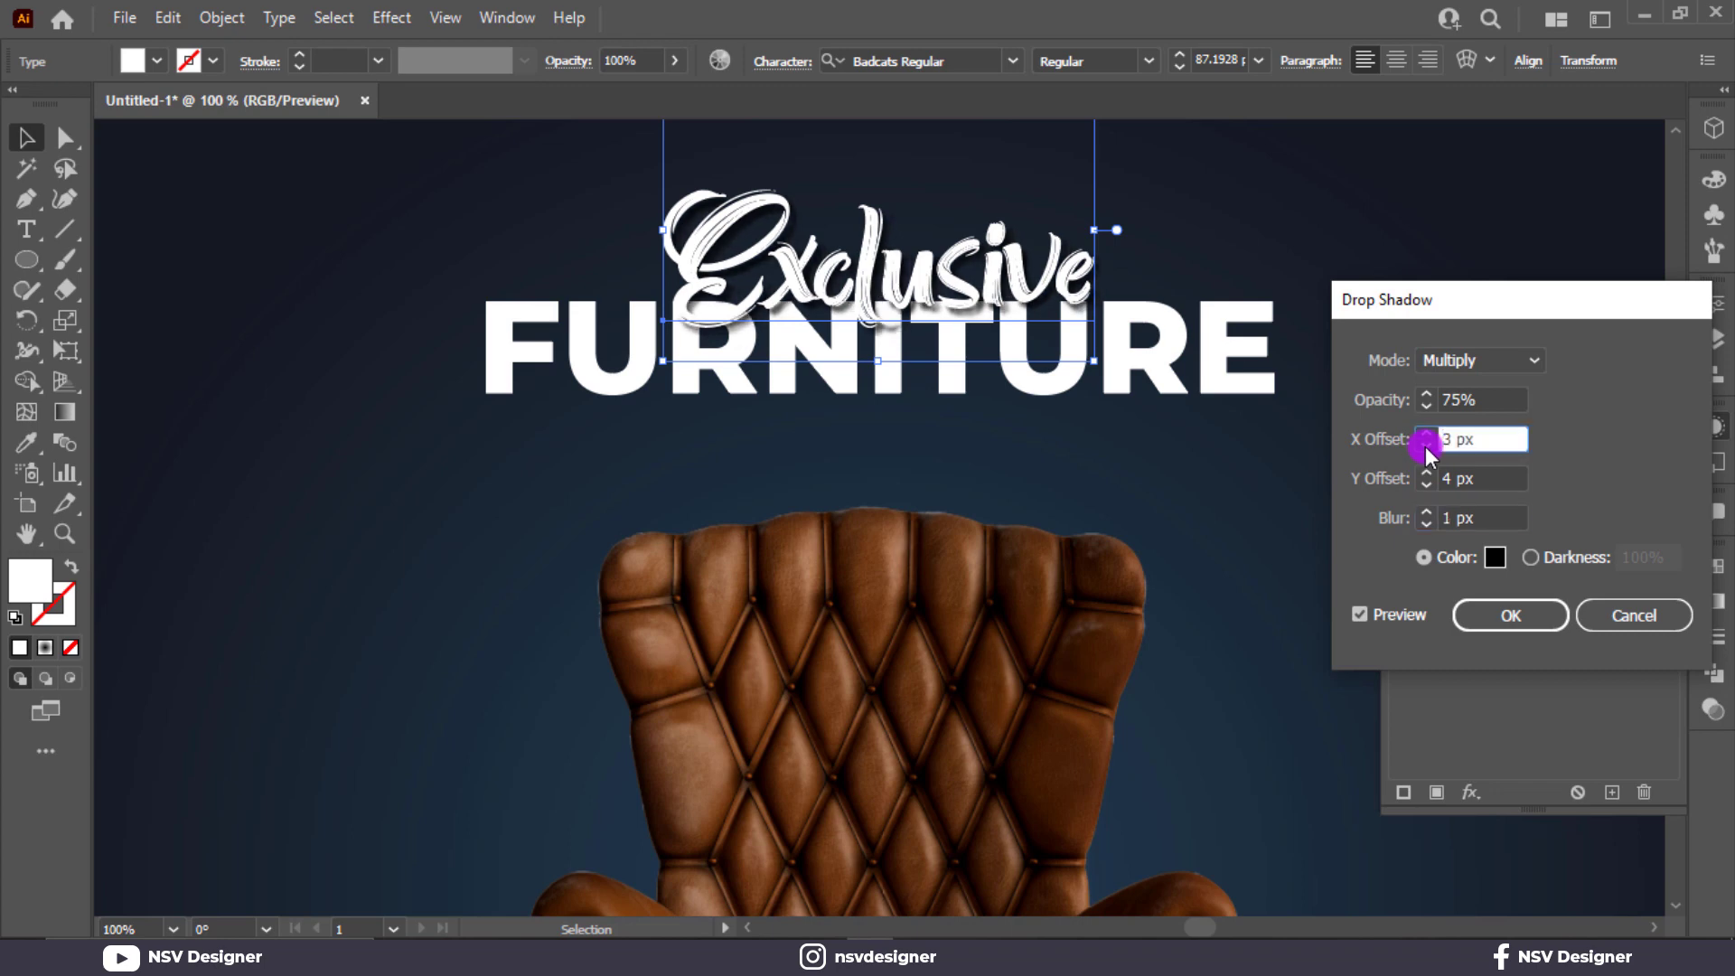
{"action": "left_click", "coordinate": [1425, 486]}
{"action": "left_click", "coordinate": [1507, 621]}
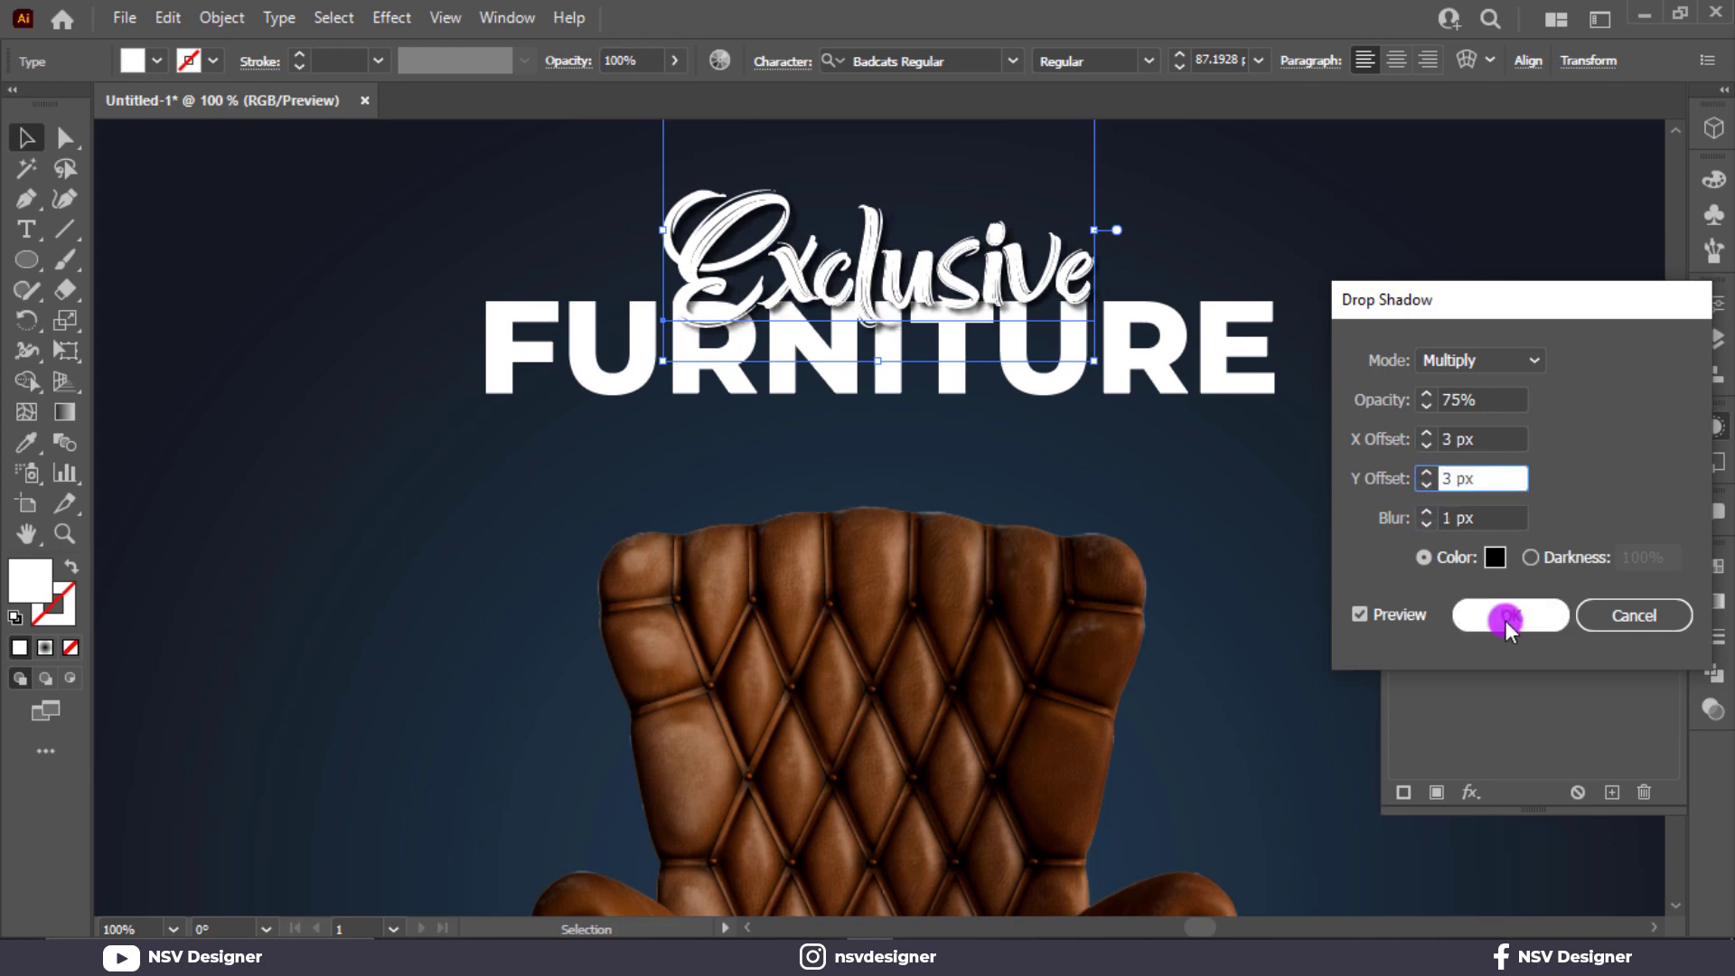
{"action": "left_click", "coordinate": [1247, 527]}
Reduce the Exclusive line's drop shadow offsets to 2 px in X and Y and set its opacity to 90%.
{"action": "scroll", "coordinate": [897, 441], "scroll_direction": "up", "scroll_amount": 5}
{"action": "scroll", "coordinate": [897, 441], "scroll_direction": "up", "scroll_amount": 2}
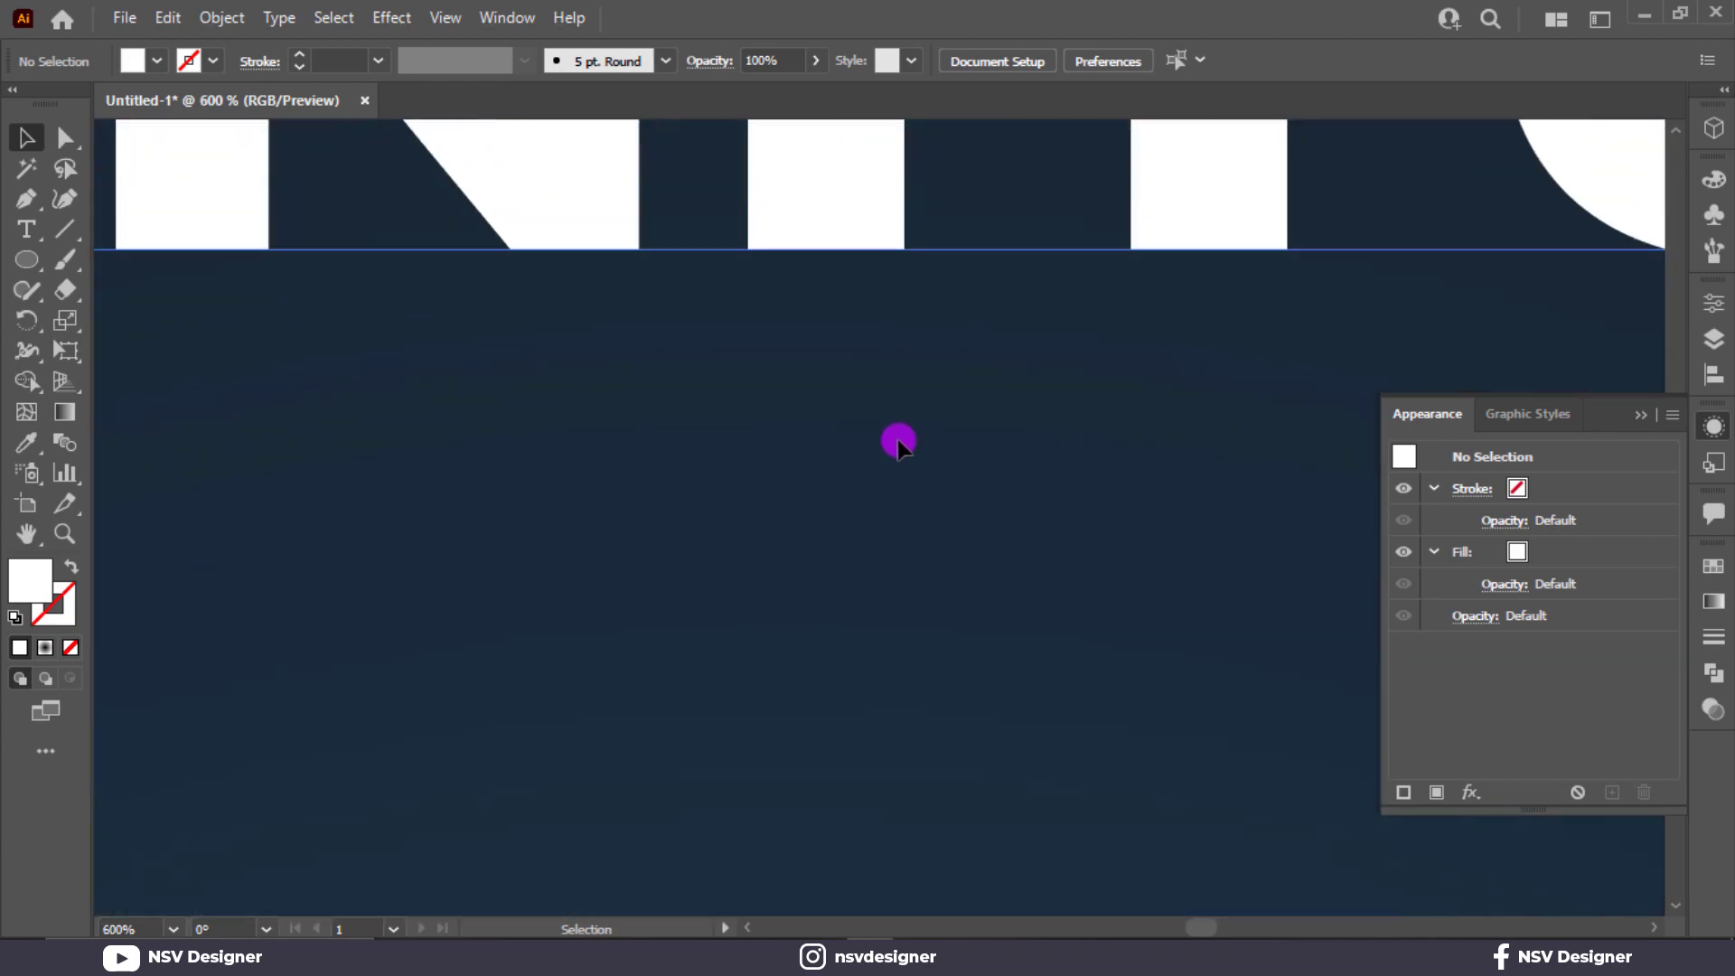
{"action": "scroll", "coordinate": [897, 441], "scroll_direction": "down", "scroll_amount": 2}
{"action": "scroll", "coordinate": [897, 440], "scroll_direction": "up", "scroll_amount": 7}
{"action": "scroll", "coordinate": [891, 501], "scroll_direction": "down", "scroll_amount": 1}
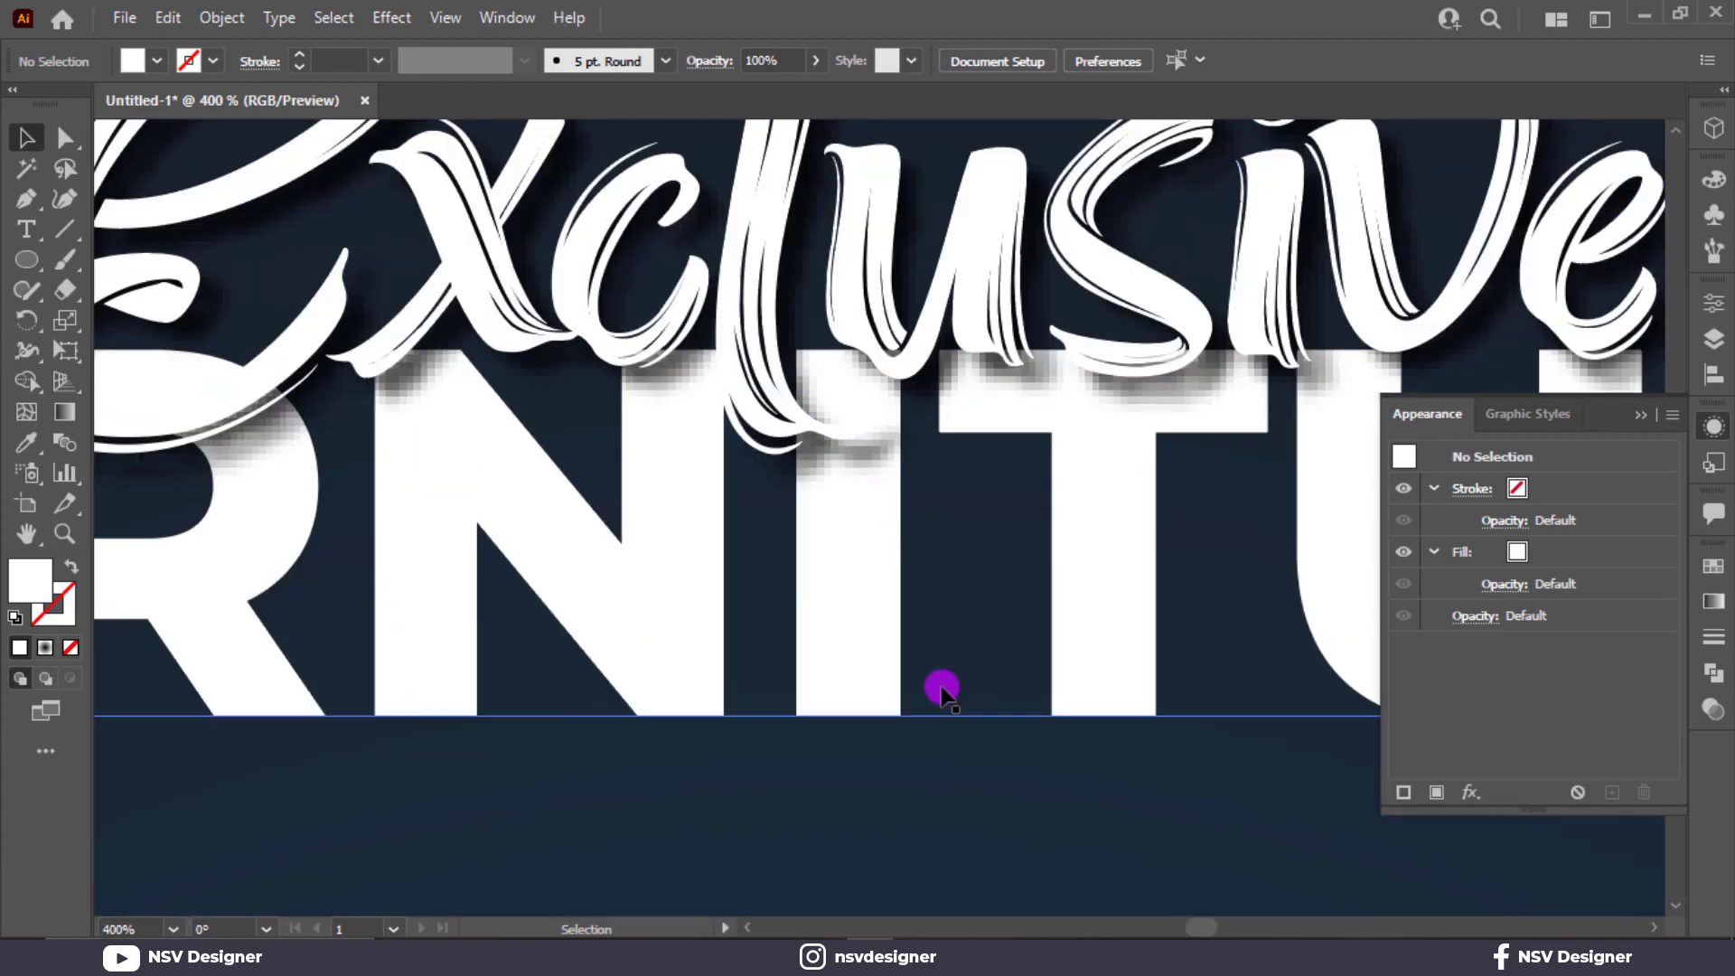
{"action": "left_click", "coordinate": [940, 774]}
{"action": "scroll", "coordinate": [940, 775], "scroll_direction": "down", "scroll_amount": 1}
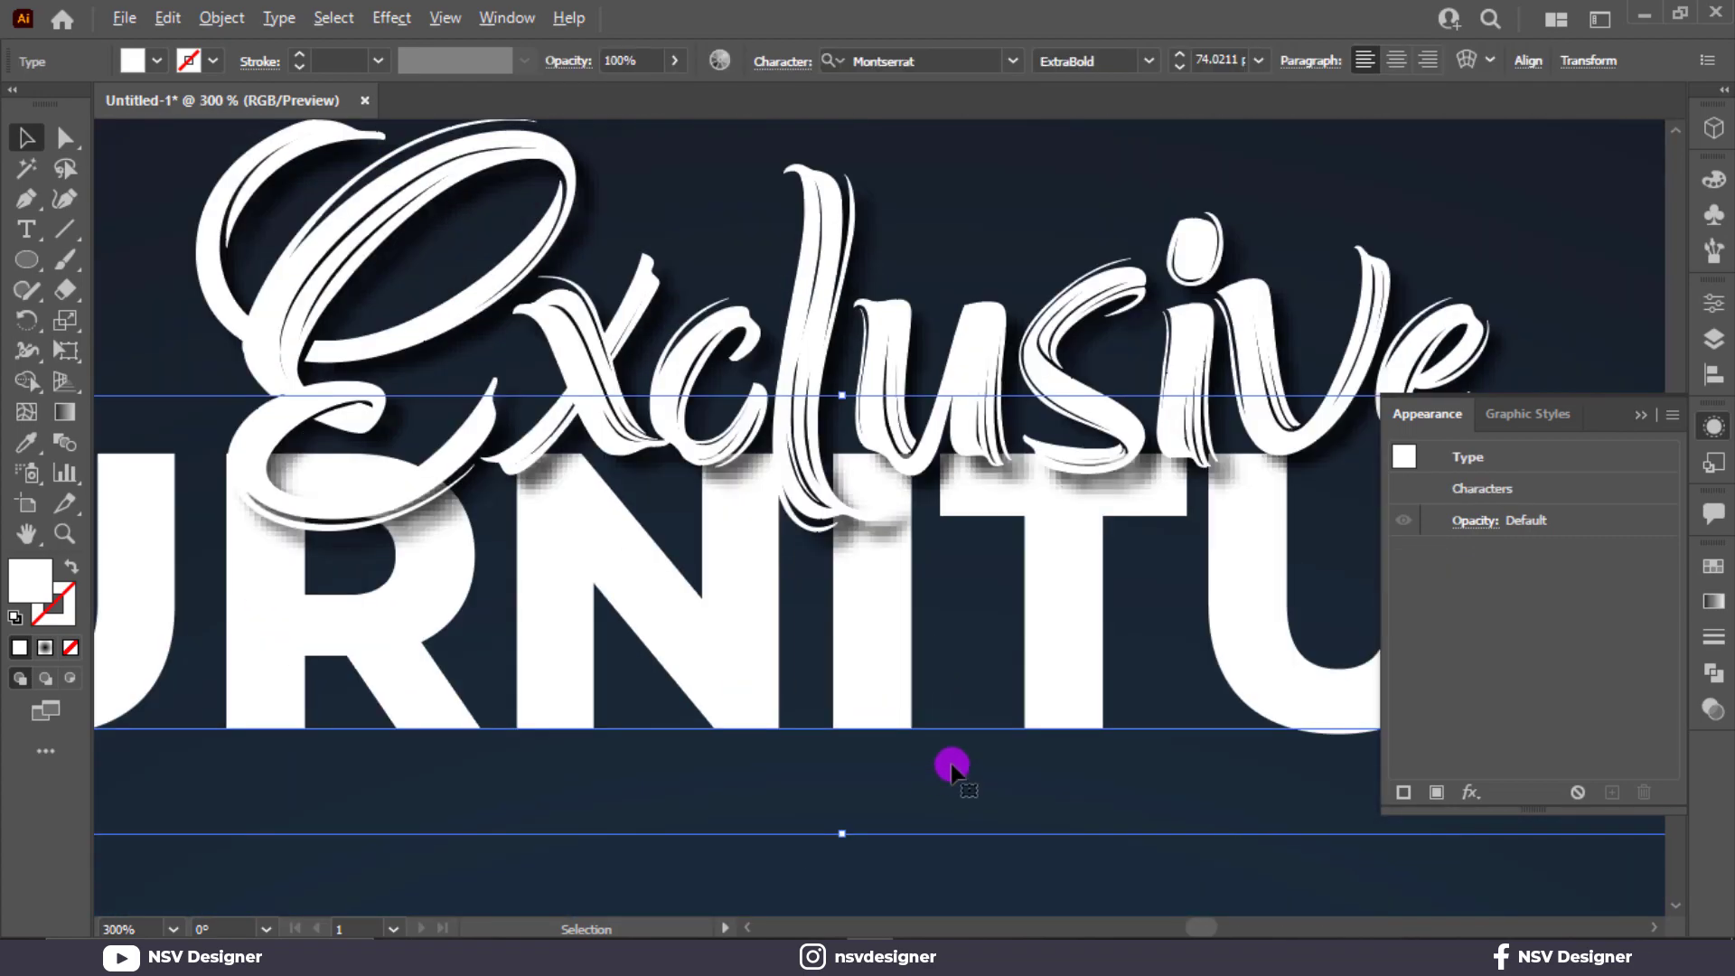
{"action": "left_click", "coordinate": [995, 479]}
{"action": "left_click", "coordinate": [1483, 521]}
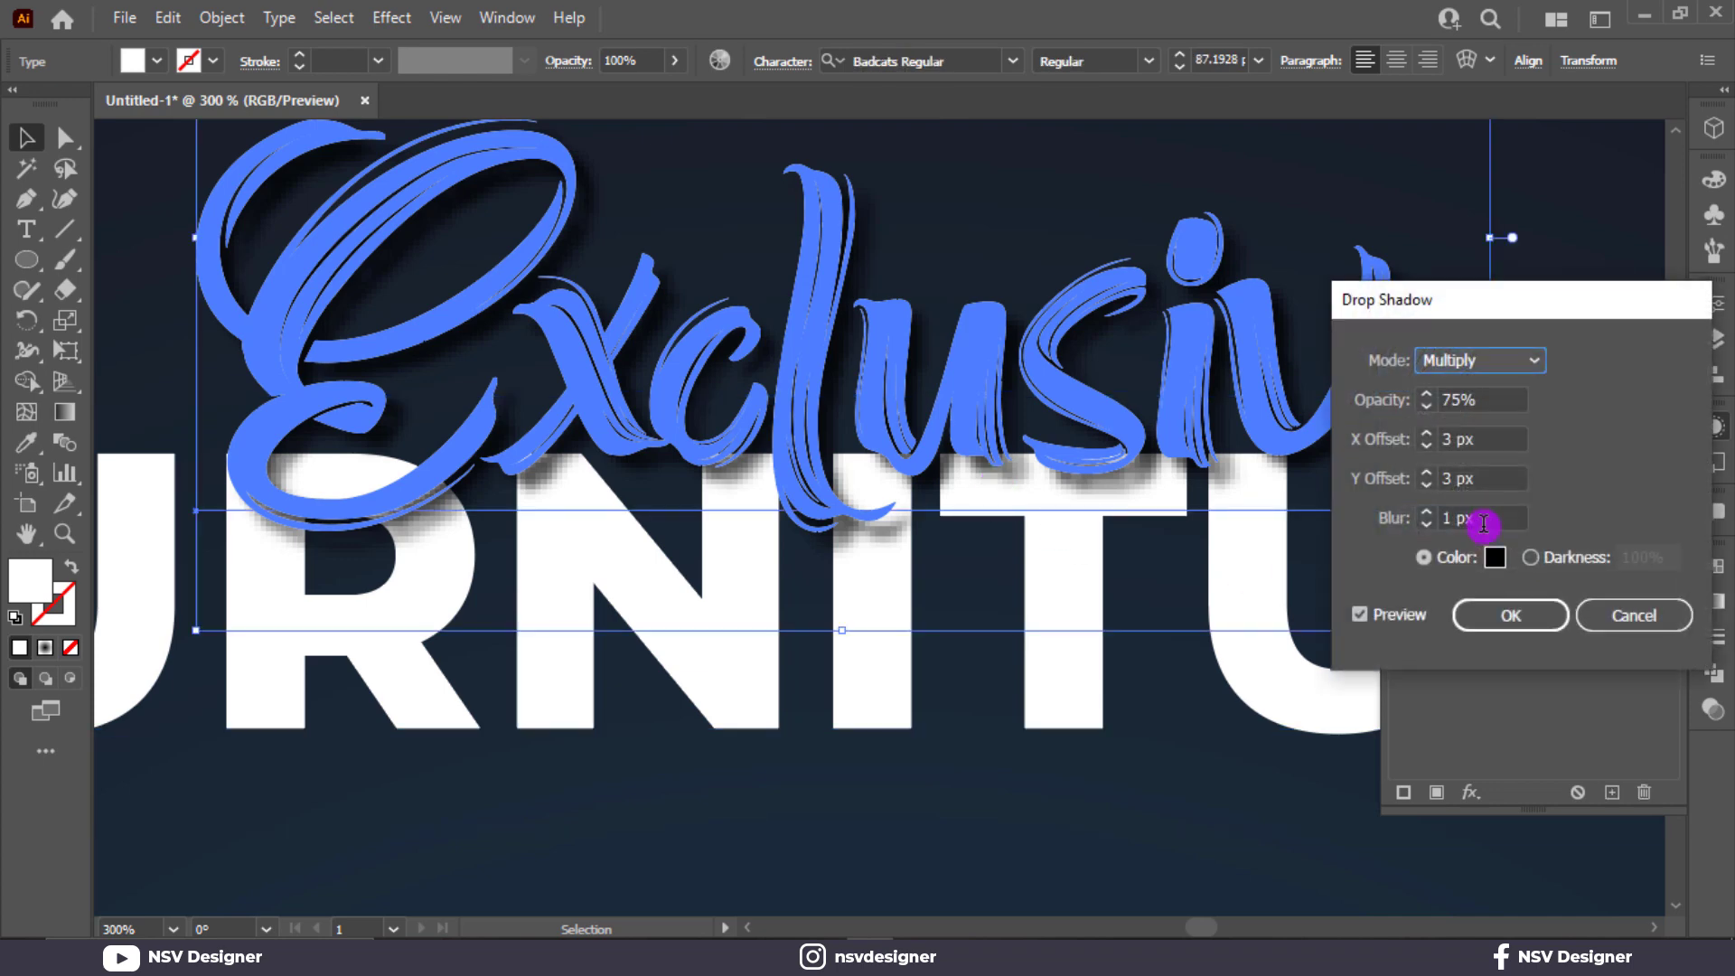
{"action": "left_click", "coordinate": [1425, 484]}
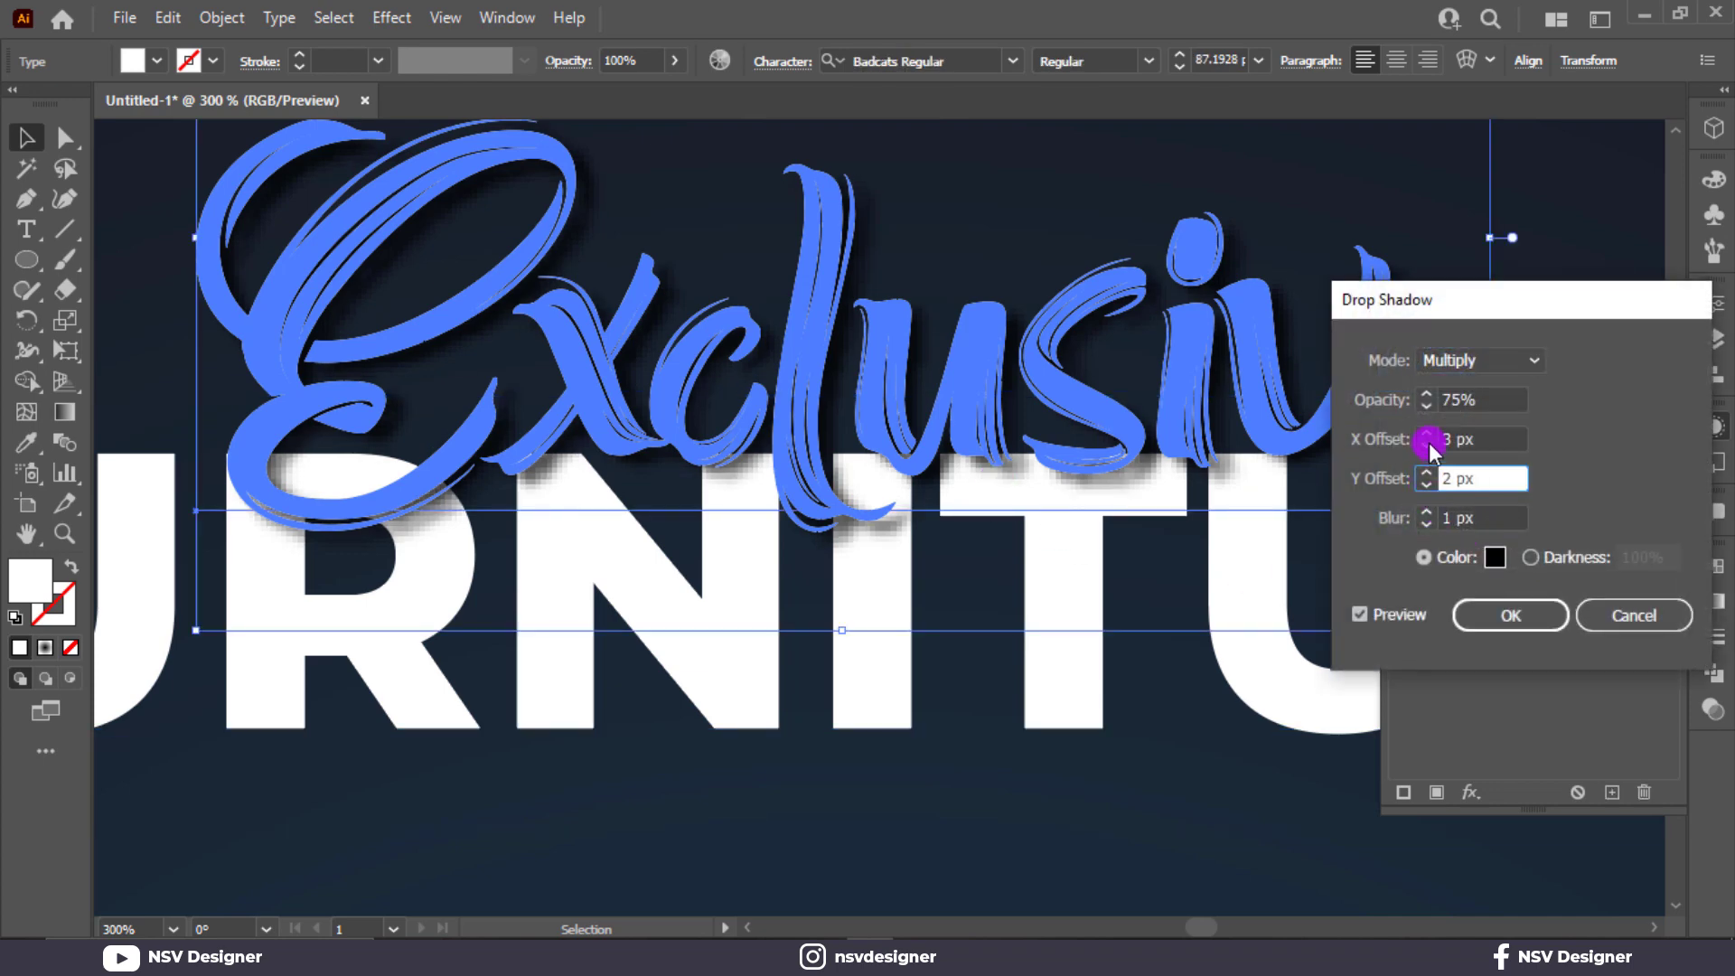
{"action": "left_click", "coordinate": [1427, 445]}
{"action": "left_click_drag", "start_coordinate": [1494, 399], "coordinate": [1375, 404]}
{"action": "type", "text": "9"}
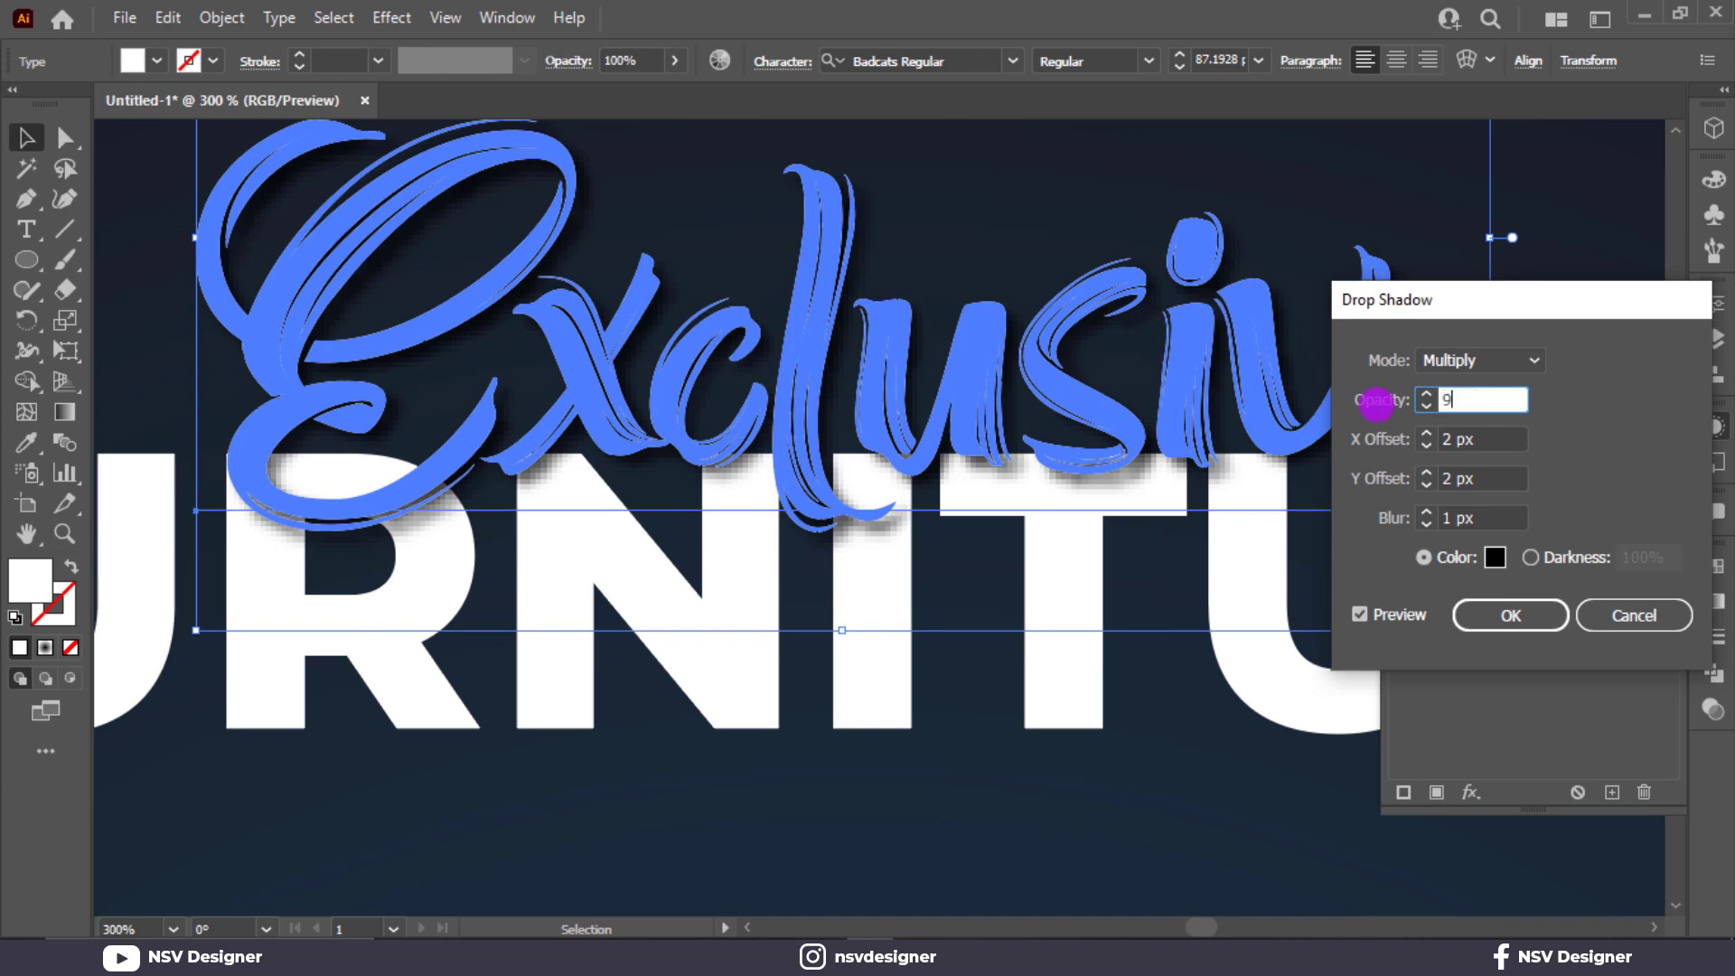
{"action": "type", "text": "0"}
{"action": "left_click", "coordinate": [1496, 615]}
{"action": "left_click", "coordinate": [1203, 798]}
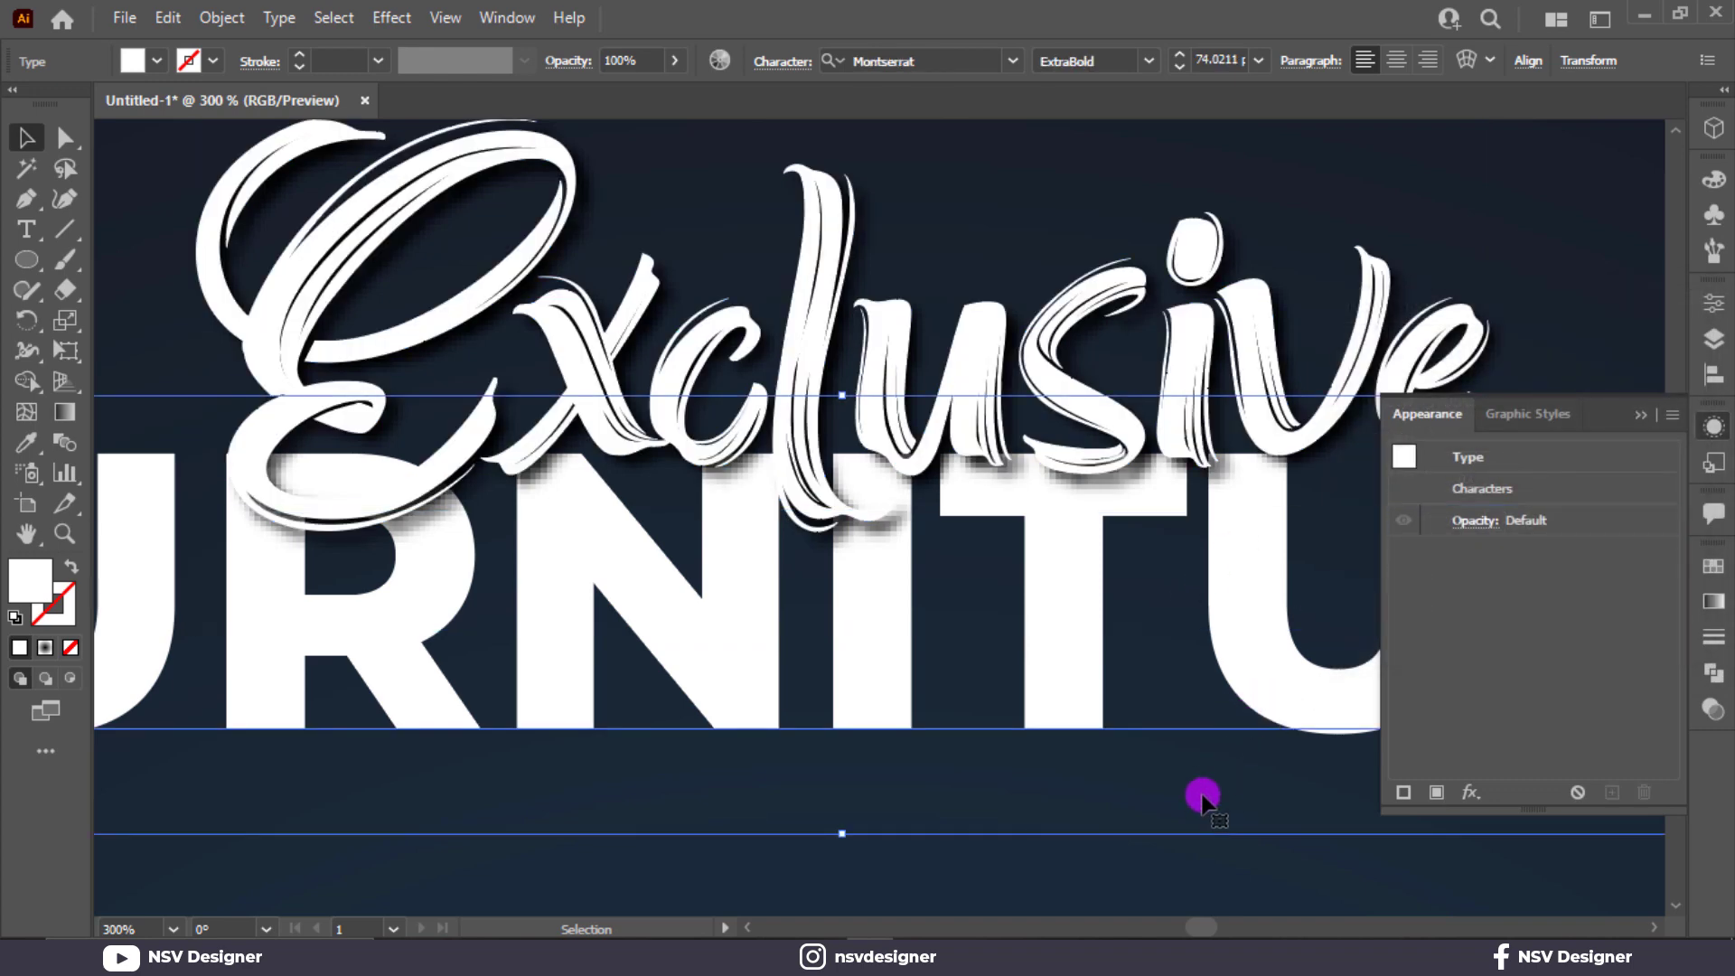
Move the Exclusive line straight up until it sits just clear of FURNITURE.
{"action": "key", "text": "ctrl+0"}
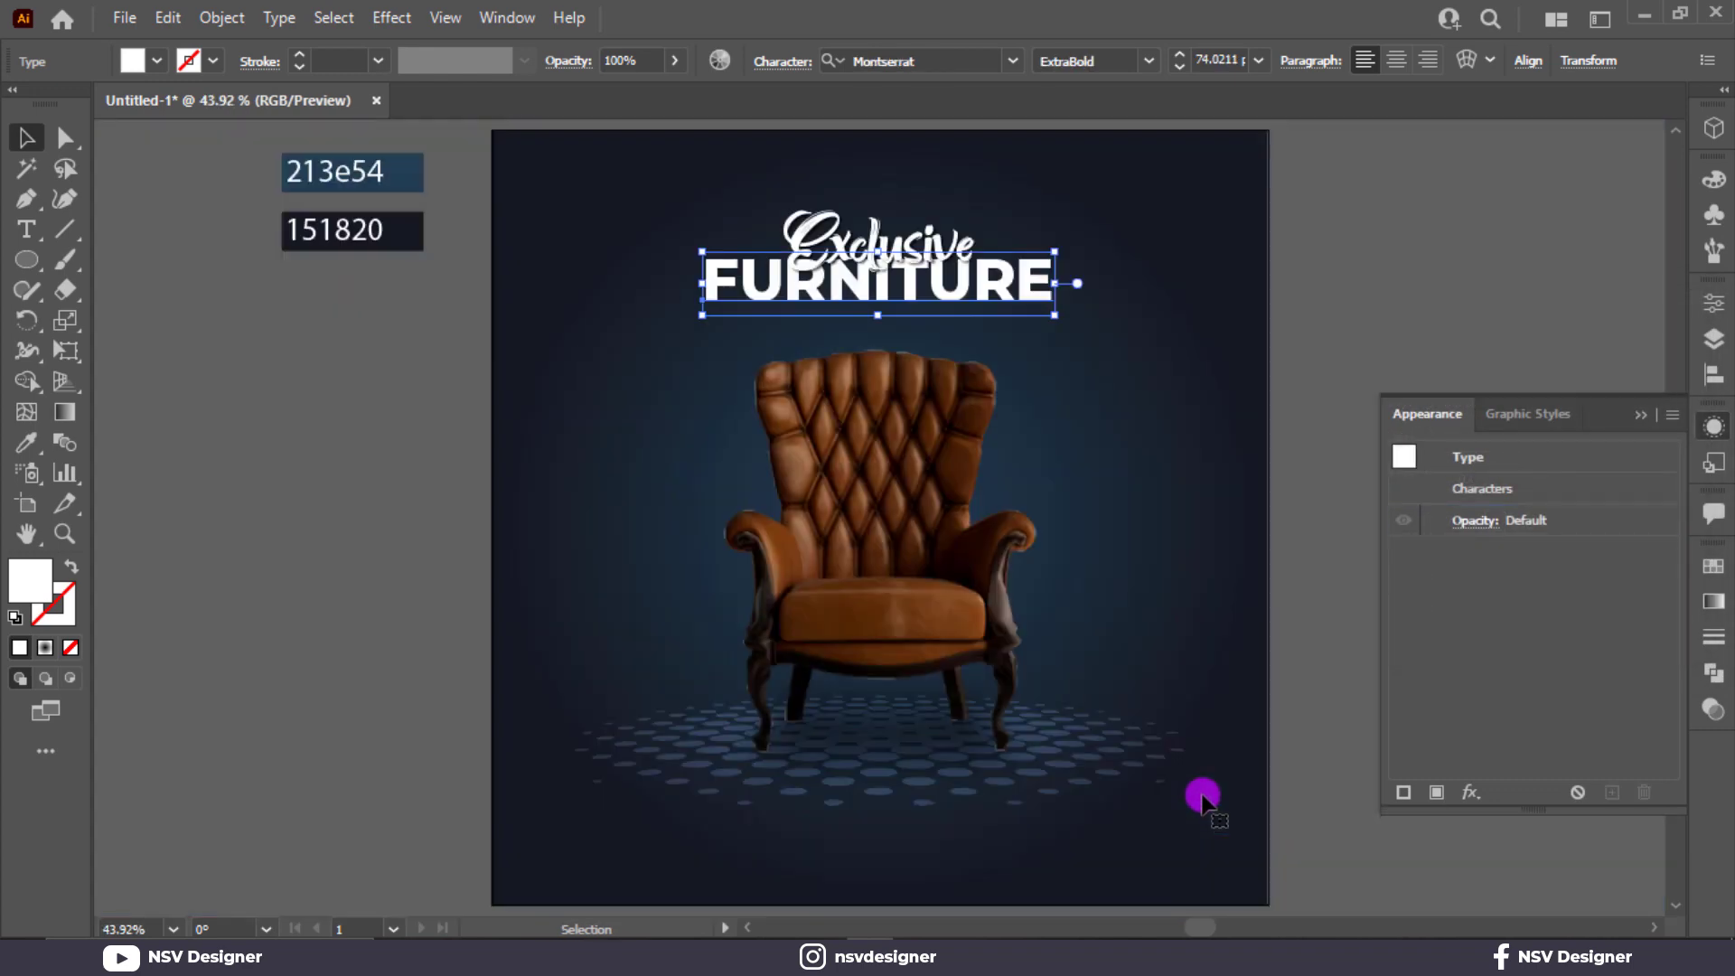
{"action": "left_click", "coordinate": [1636, 418]}
{"action": "left_click", "coordinate": [1530, 452]}
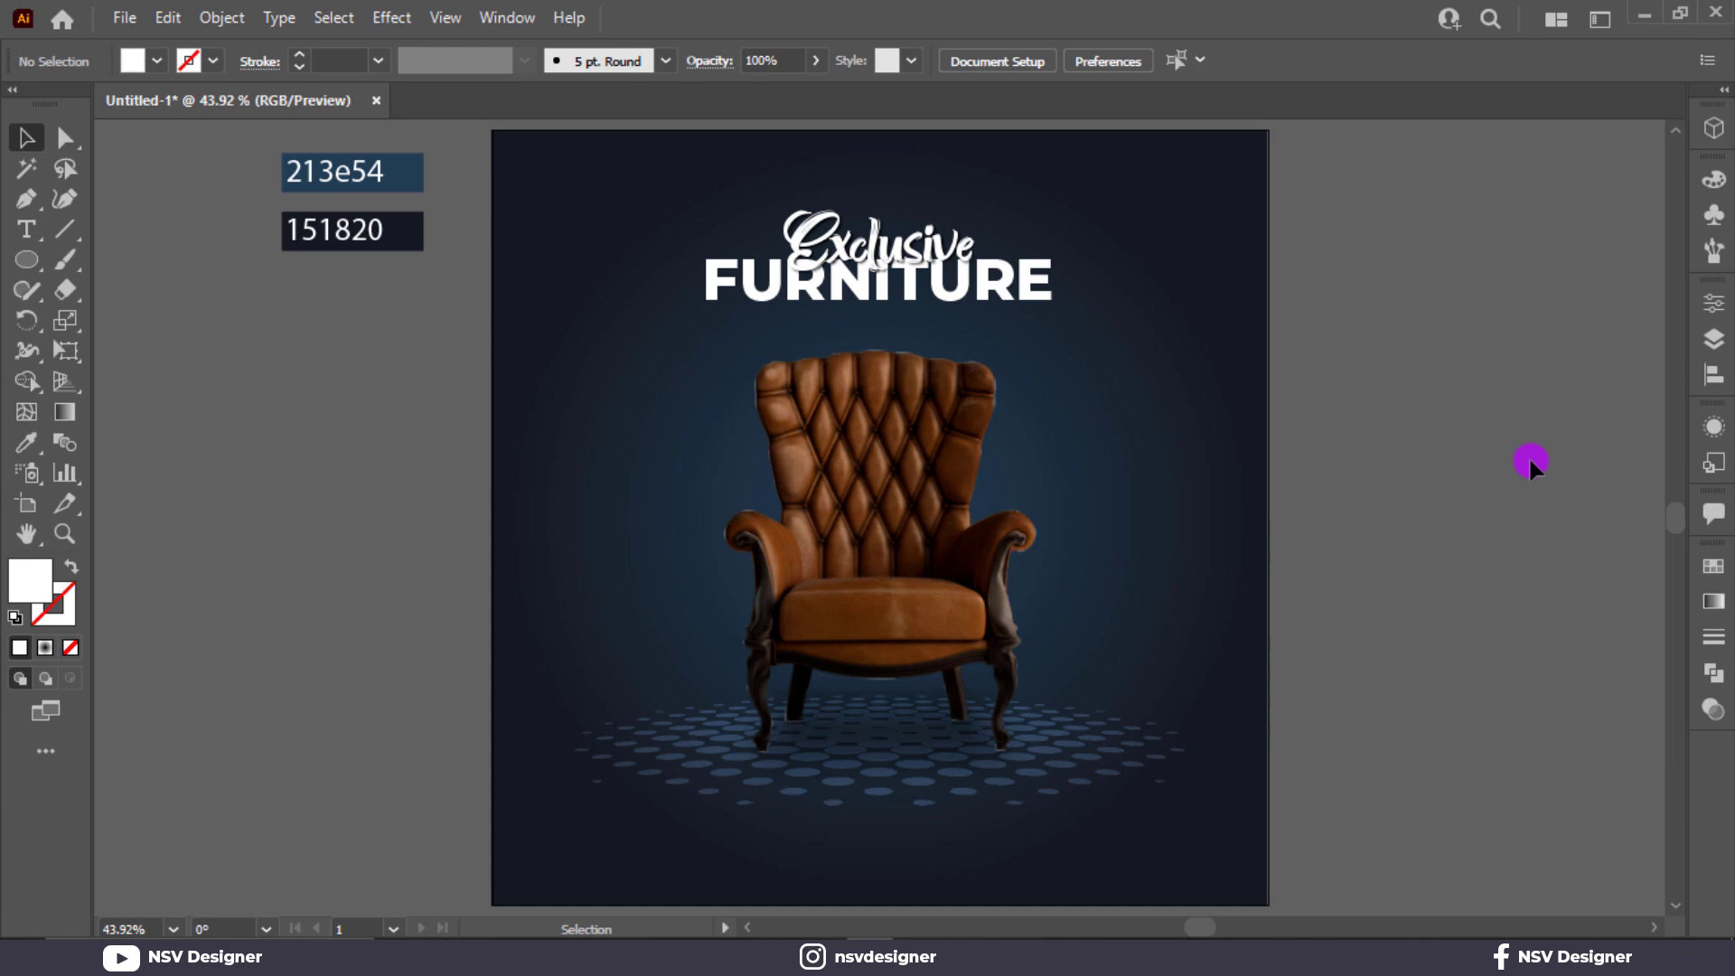
{"action": "key", "text": "ctrl+plus"}
{"action": "key", "text": "ctrl+plus"}
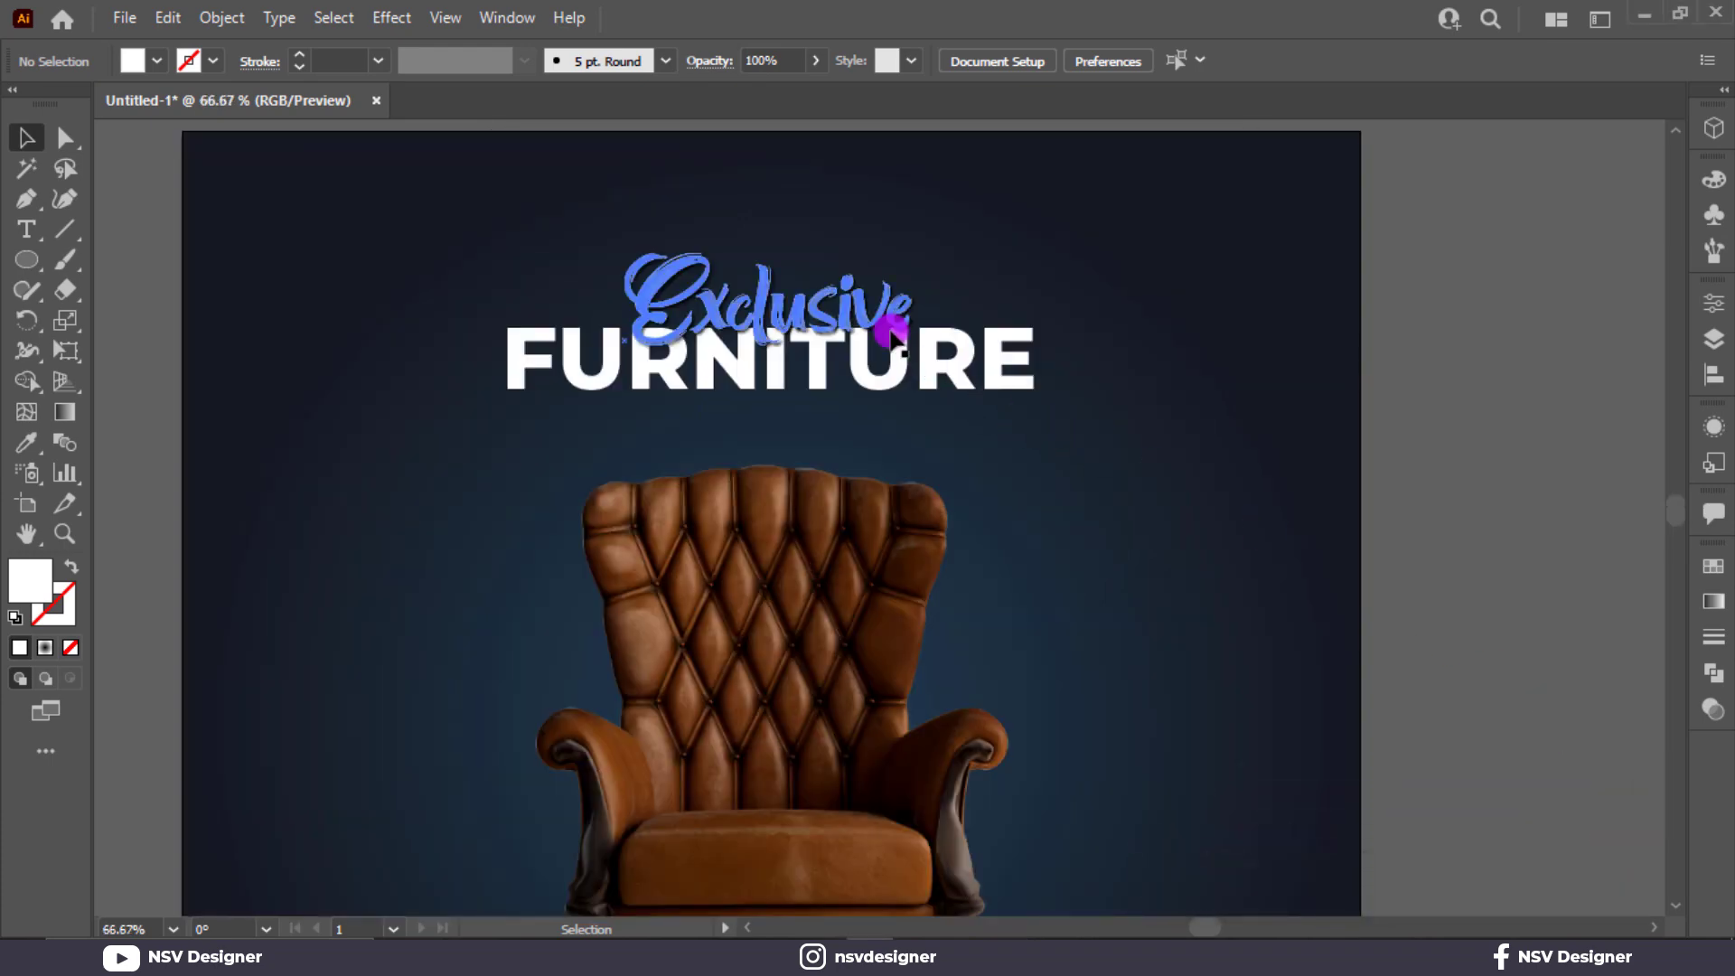
{"action": "left_click", "coordinate": [811, 307]}
{"action": "left_click_drag", "start_coordinate": [811, 307], "coordinate": [811, 278]}
{"action": "left_click", "coordinate": [1147, 211]}
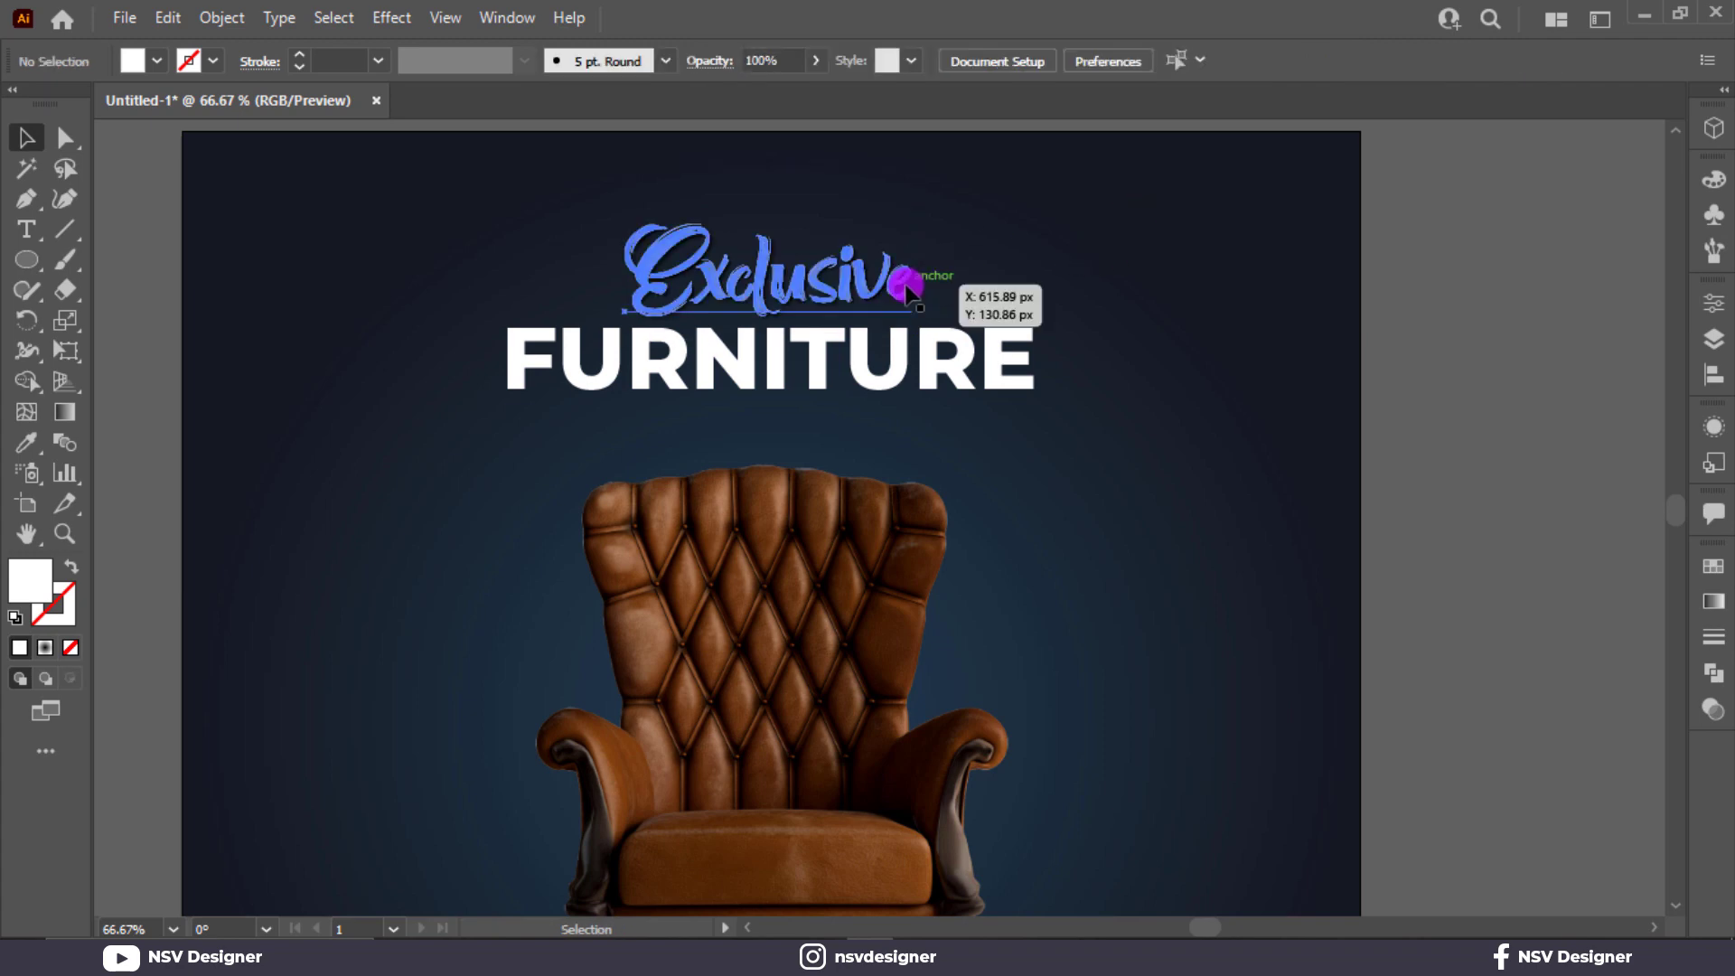
Edit the Exclusive line's drop shadow to 4 px X and Y offsets and 4 px blur.
{"action": "left_click", "coordinate": [907, 273]}
{"action": "left_click", "coordinate": [1713, 425]}
{"action": "left_click", "coordinate": [1467, 522]}
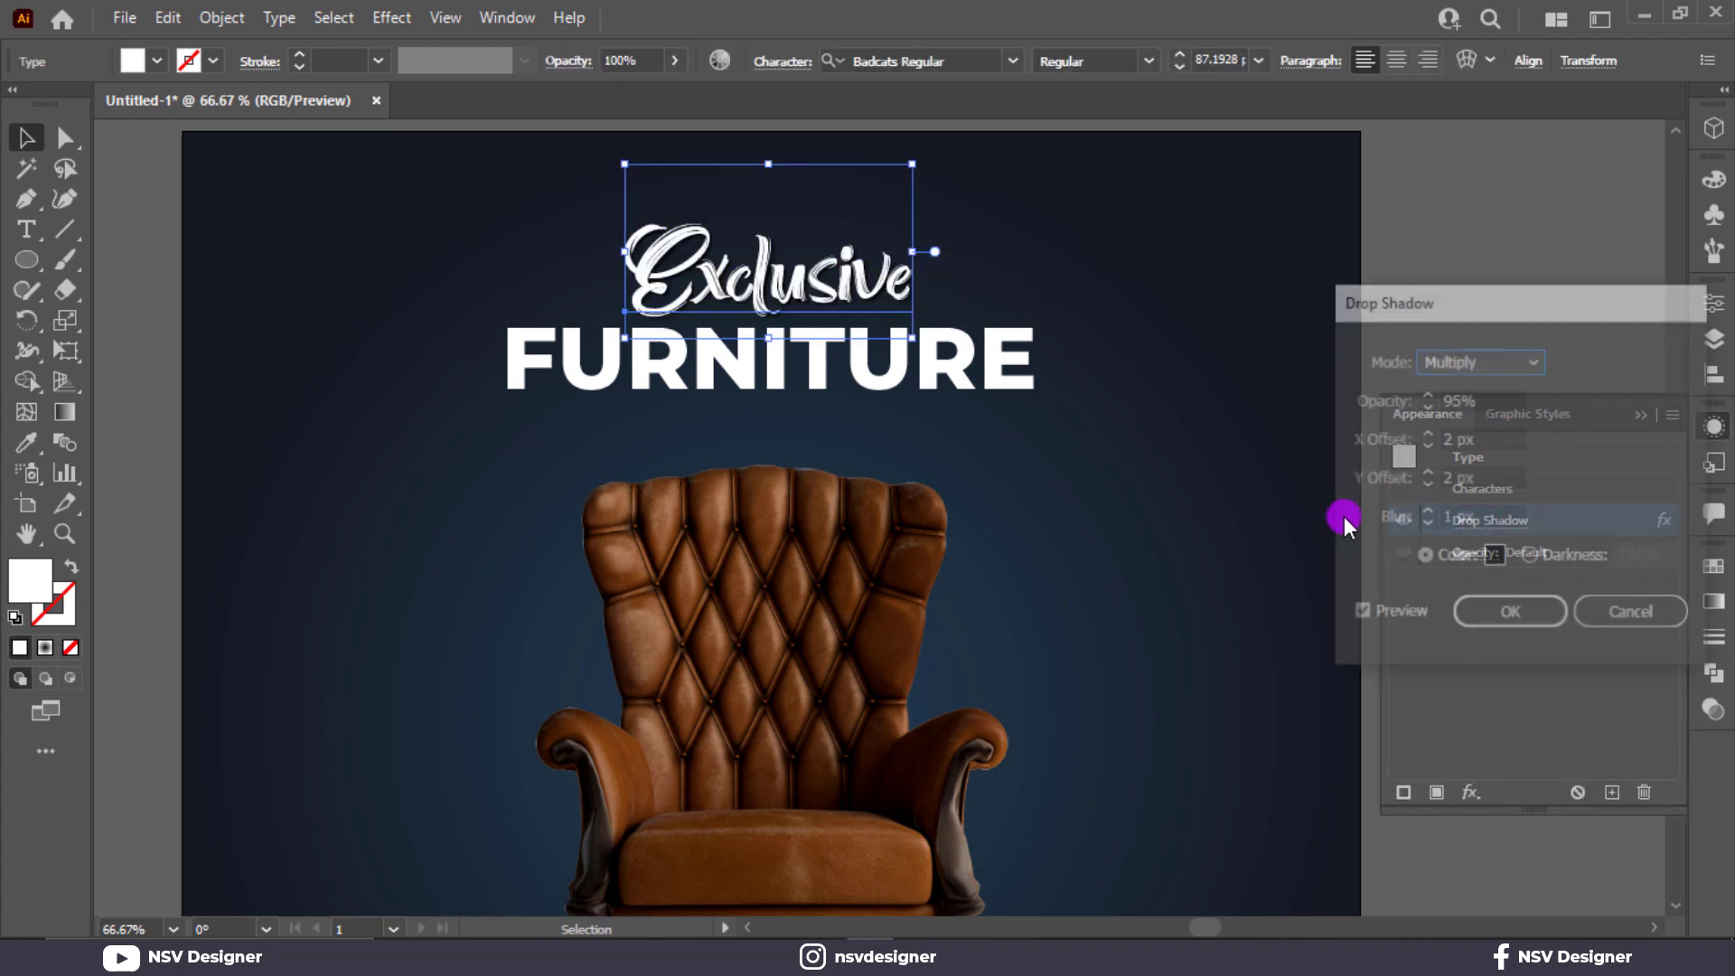
{"action": "left_click", "coordinate": [1425, 516]}
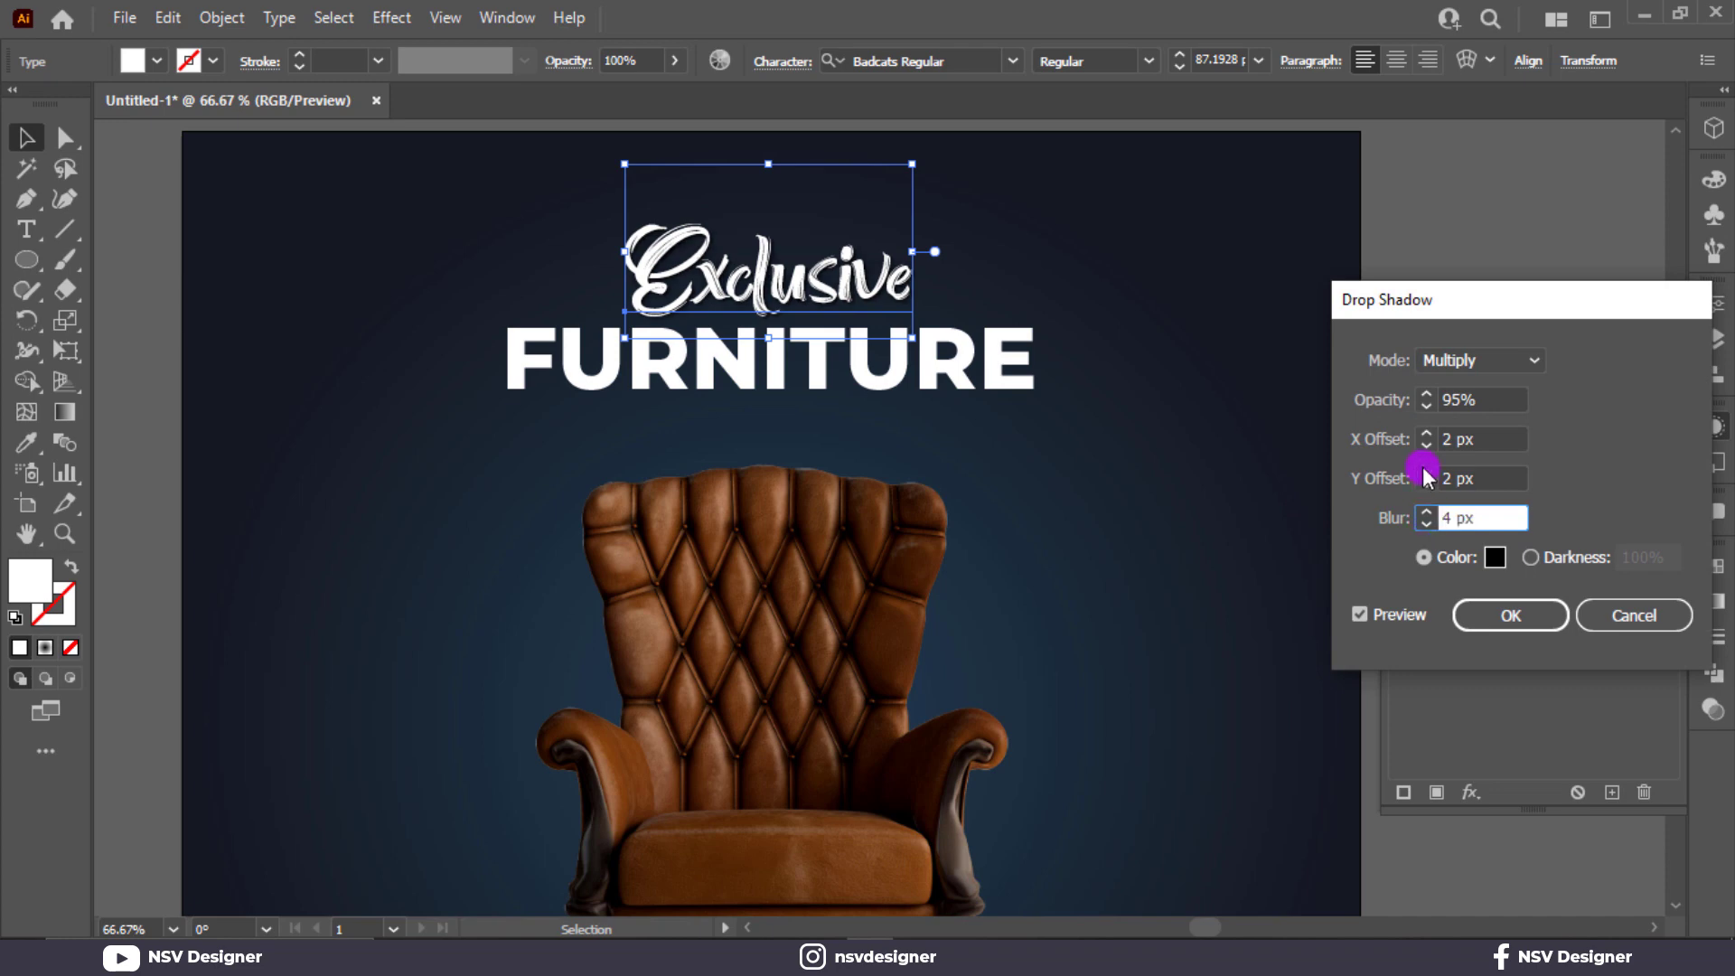
{"action": "left_click", "coordinate": [1425, 473]}
{"action": "left_click", "coordinate": [1426, 434]}
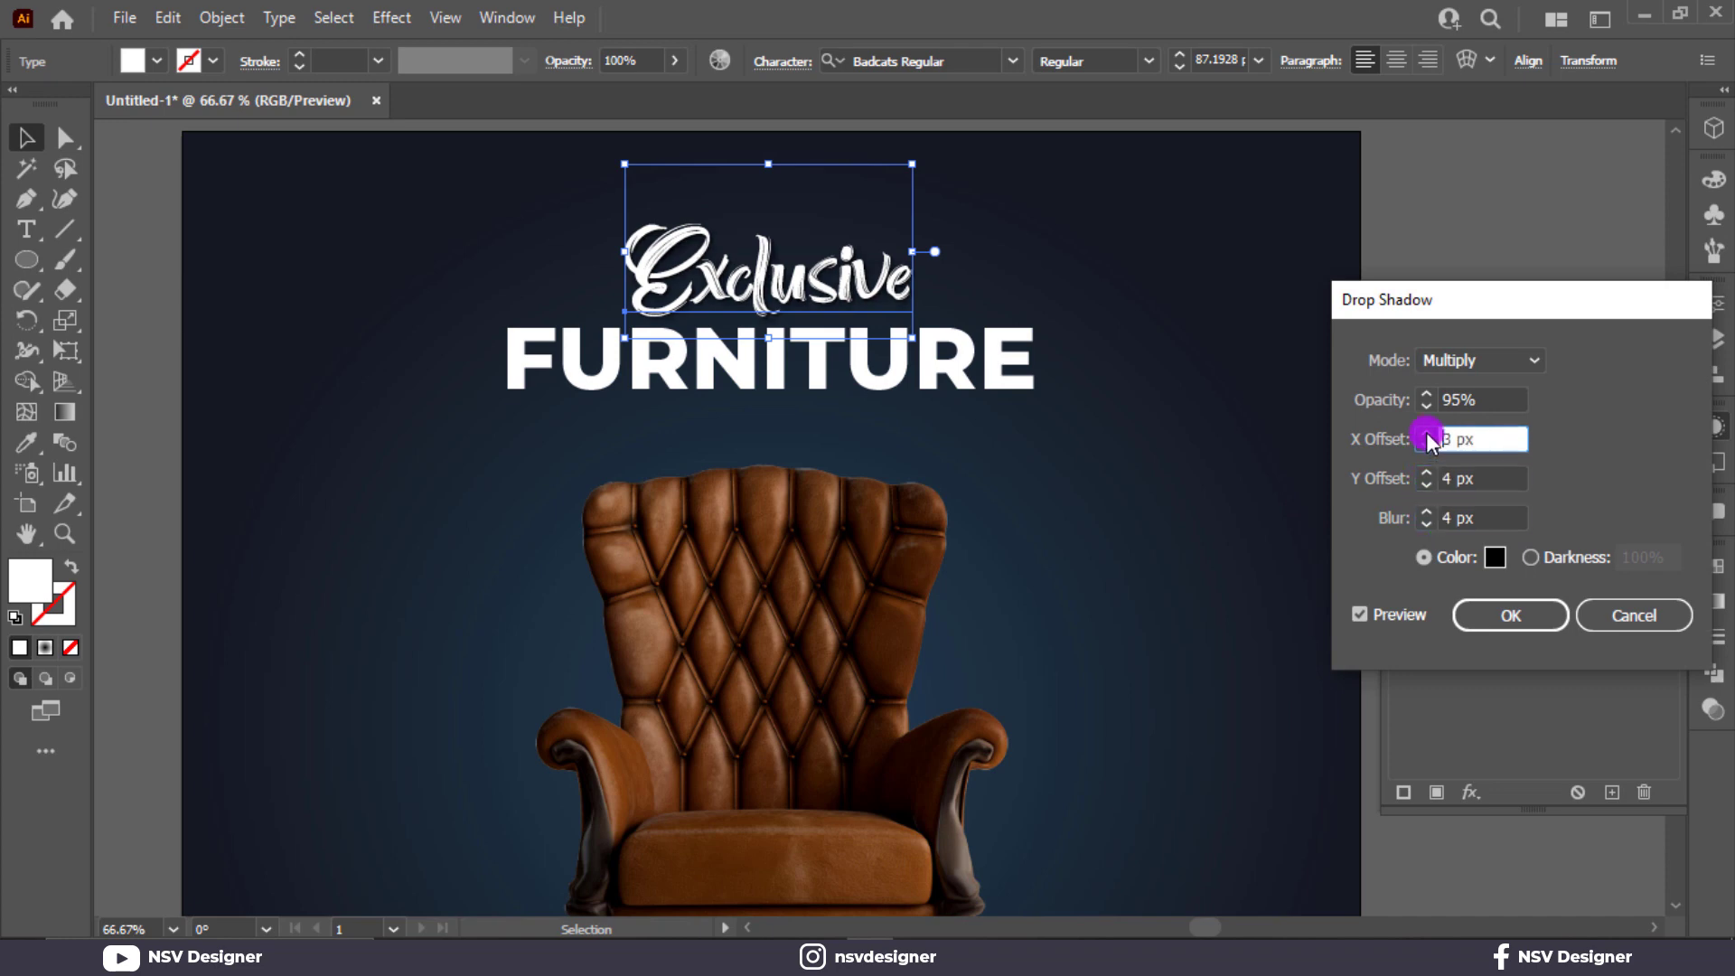
{"action": "left_click", "coordinate": [1502, 614]}
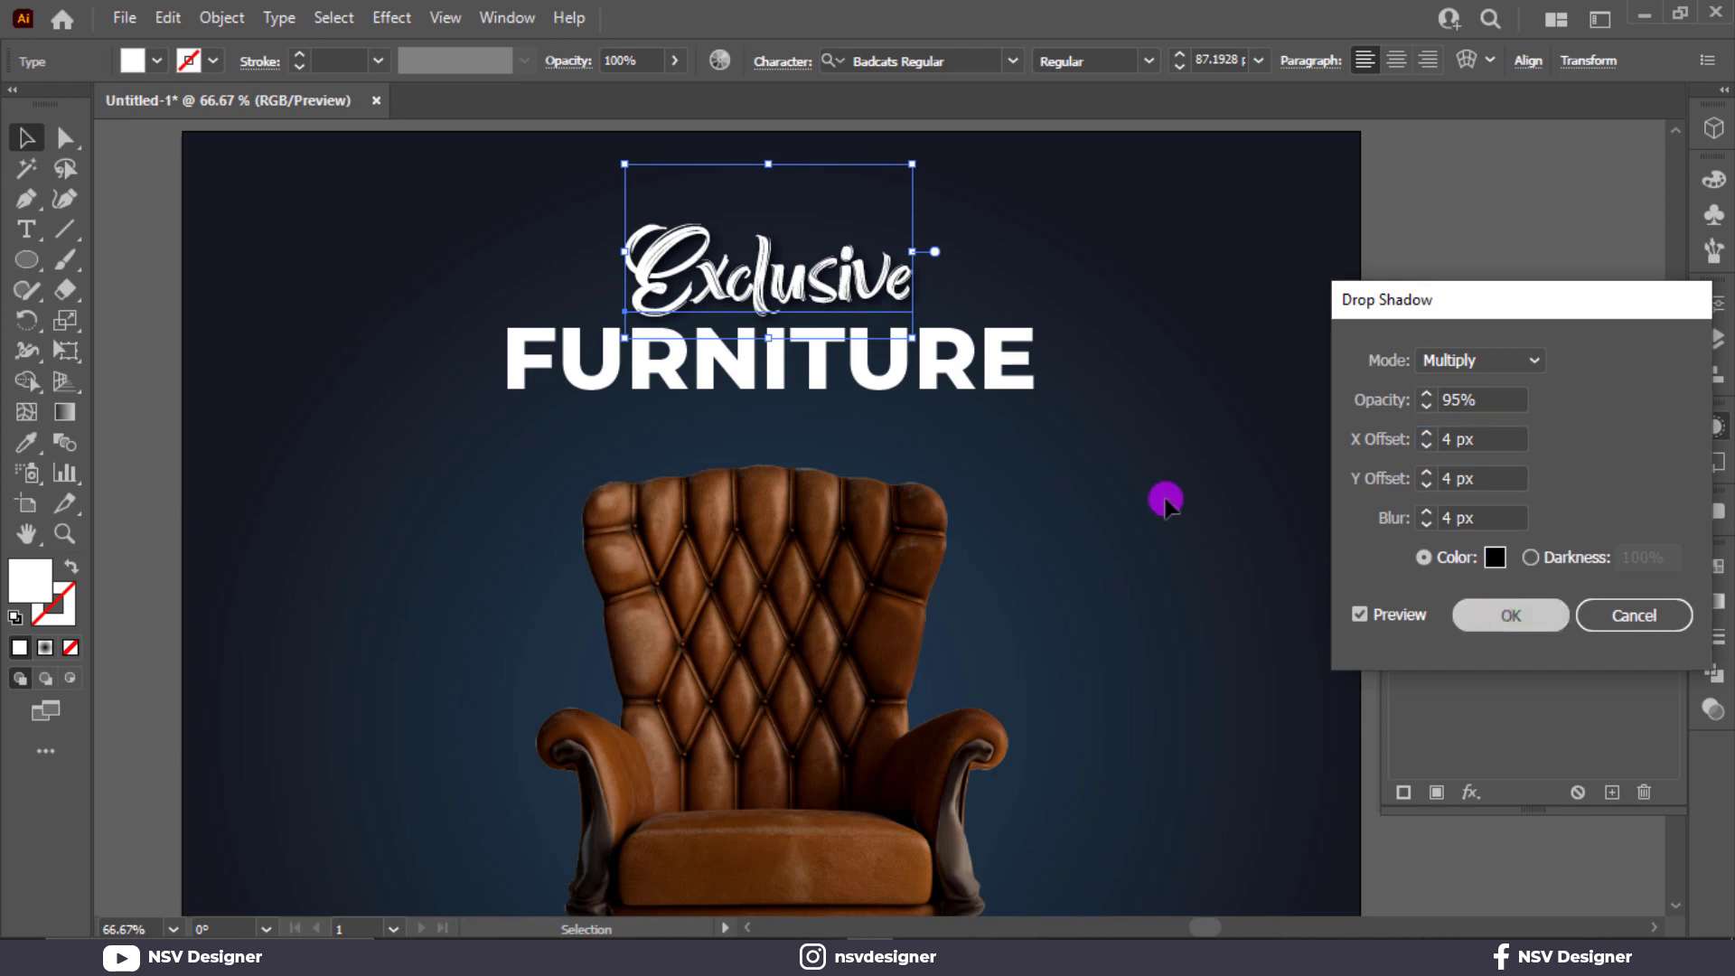
Apply a matching drop shadow to the FURNITURE heading.
{"action": "left_click", "coordinate": [1018, 375]}
{"action": "left_click", "coordinate": [1265, 601]}
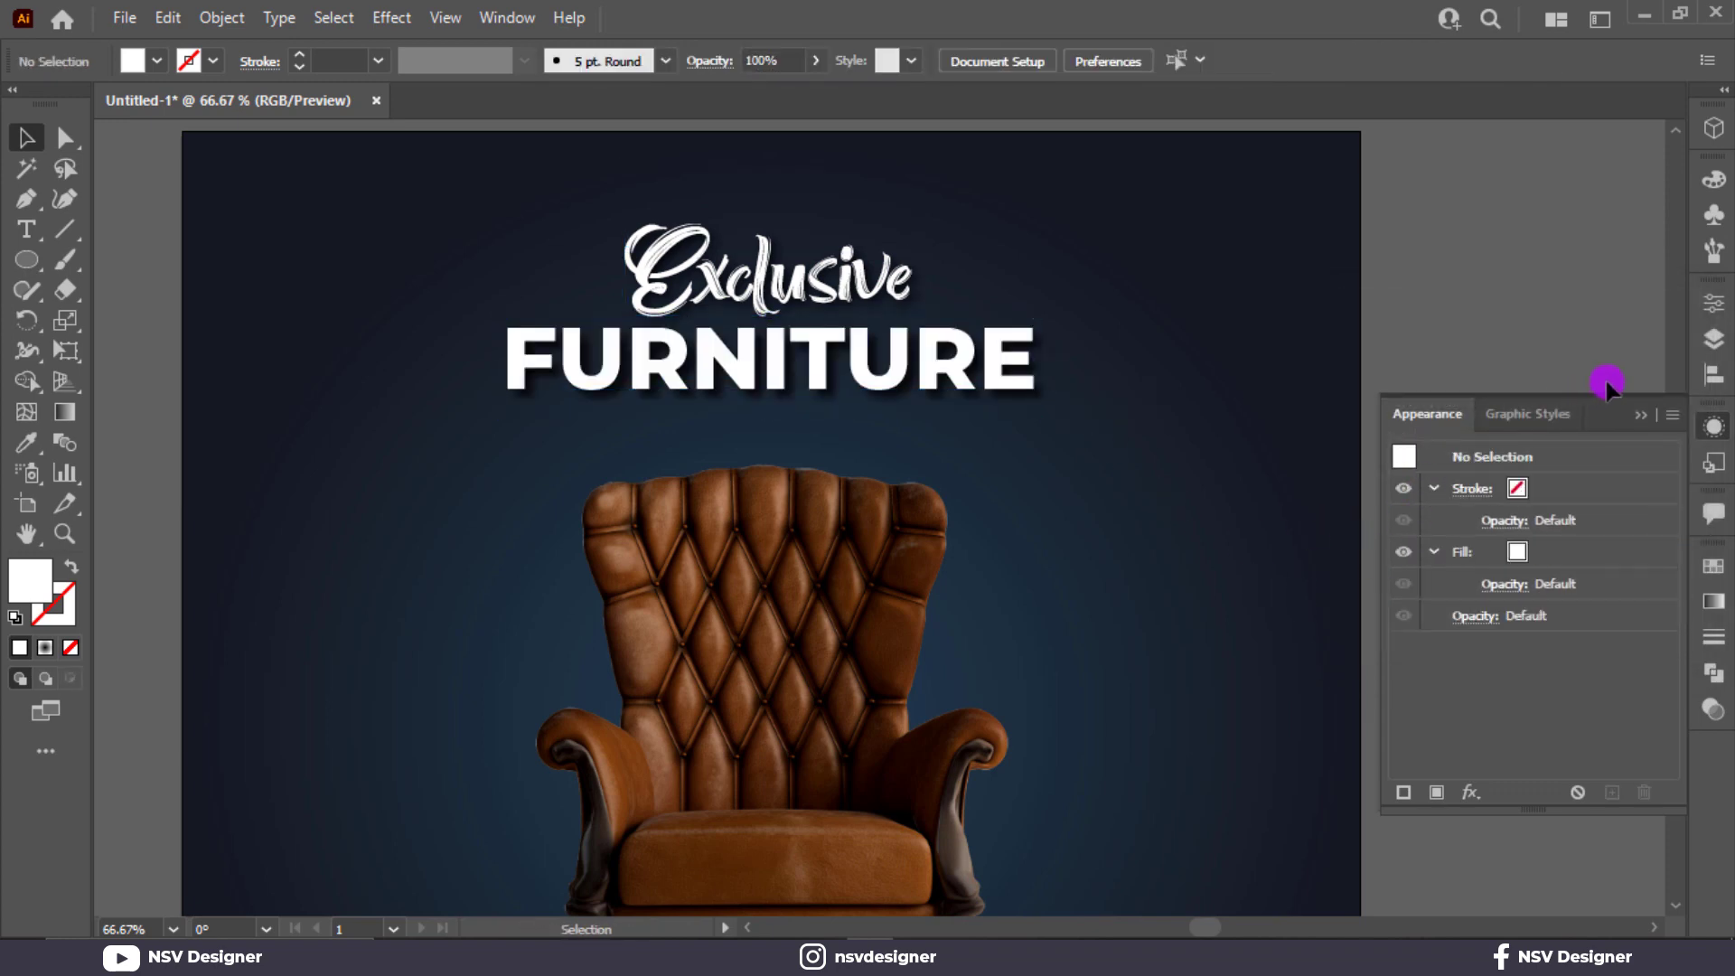
{"action": "left_click", "coordinate": [1455, 396]}
{"action": "key", "text": "ctrl+0"}
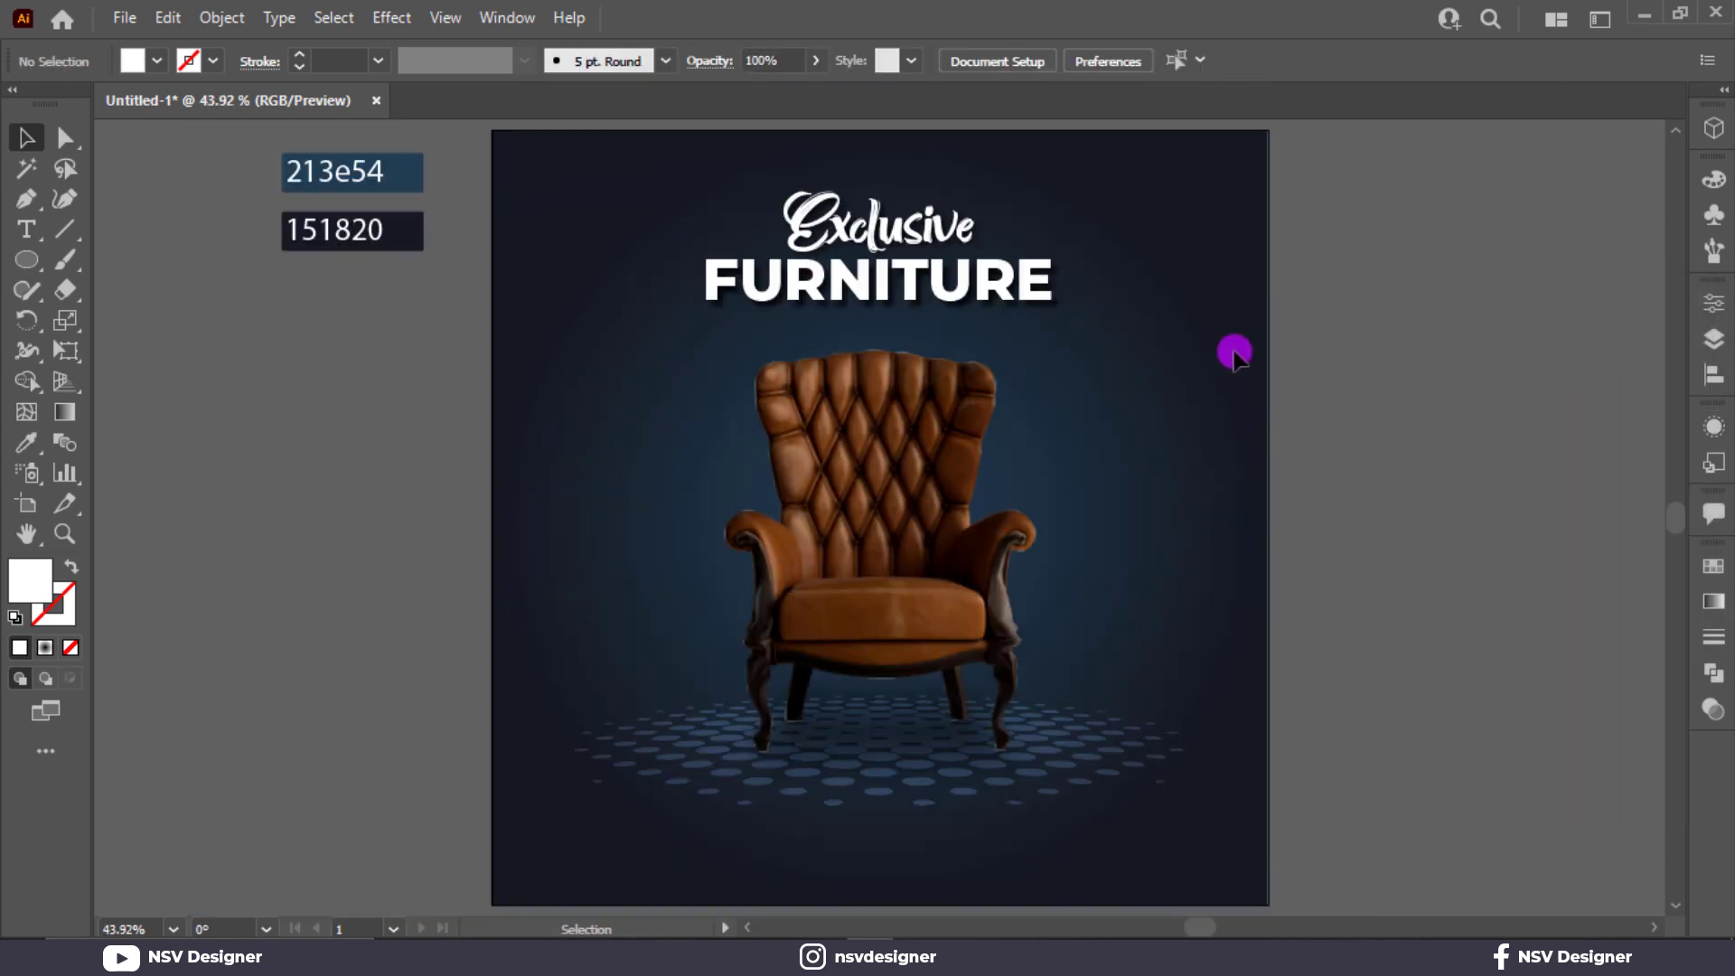
Draw a white rectangle about 231 px wide below the halftone floor.
{"action": "right_click", "coordinate": [36, 283]}
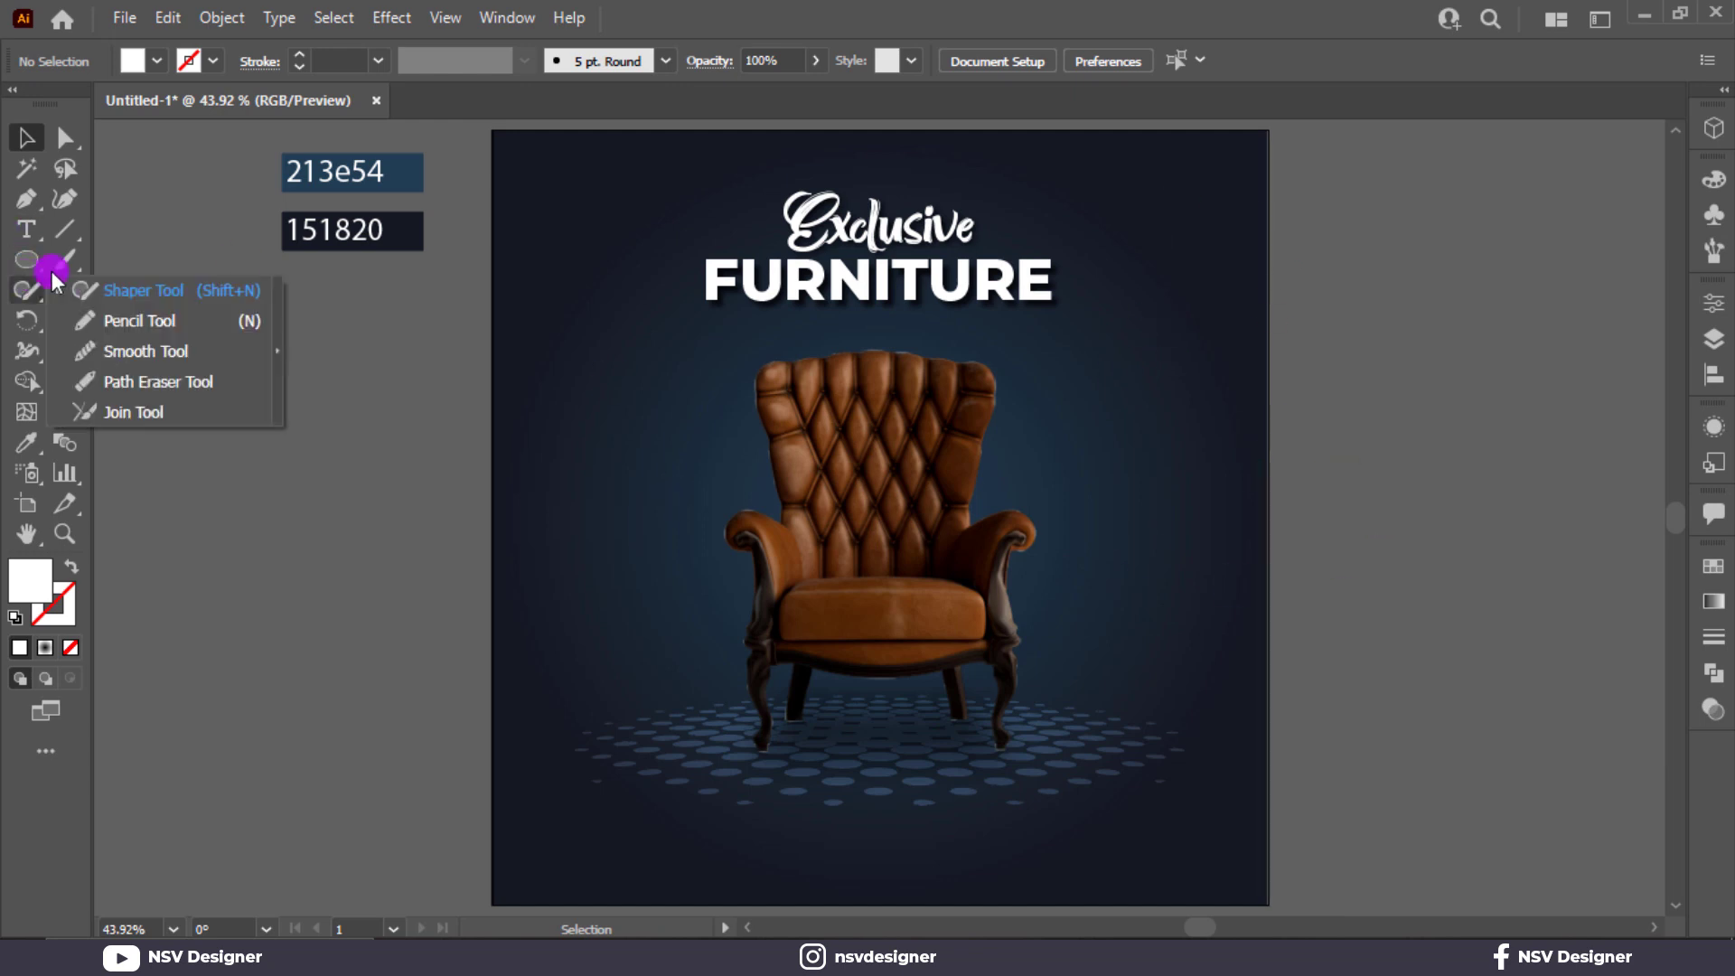
{"action": "right_click", "coordinate": [34, 263]}
{"action": "left_click", "coordinate": [164, 260]}
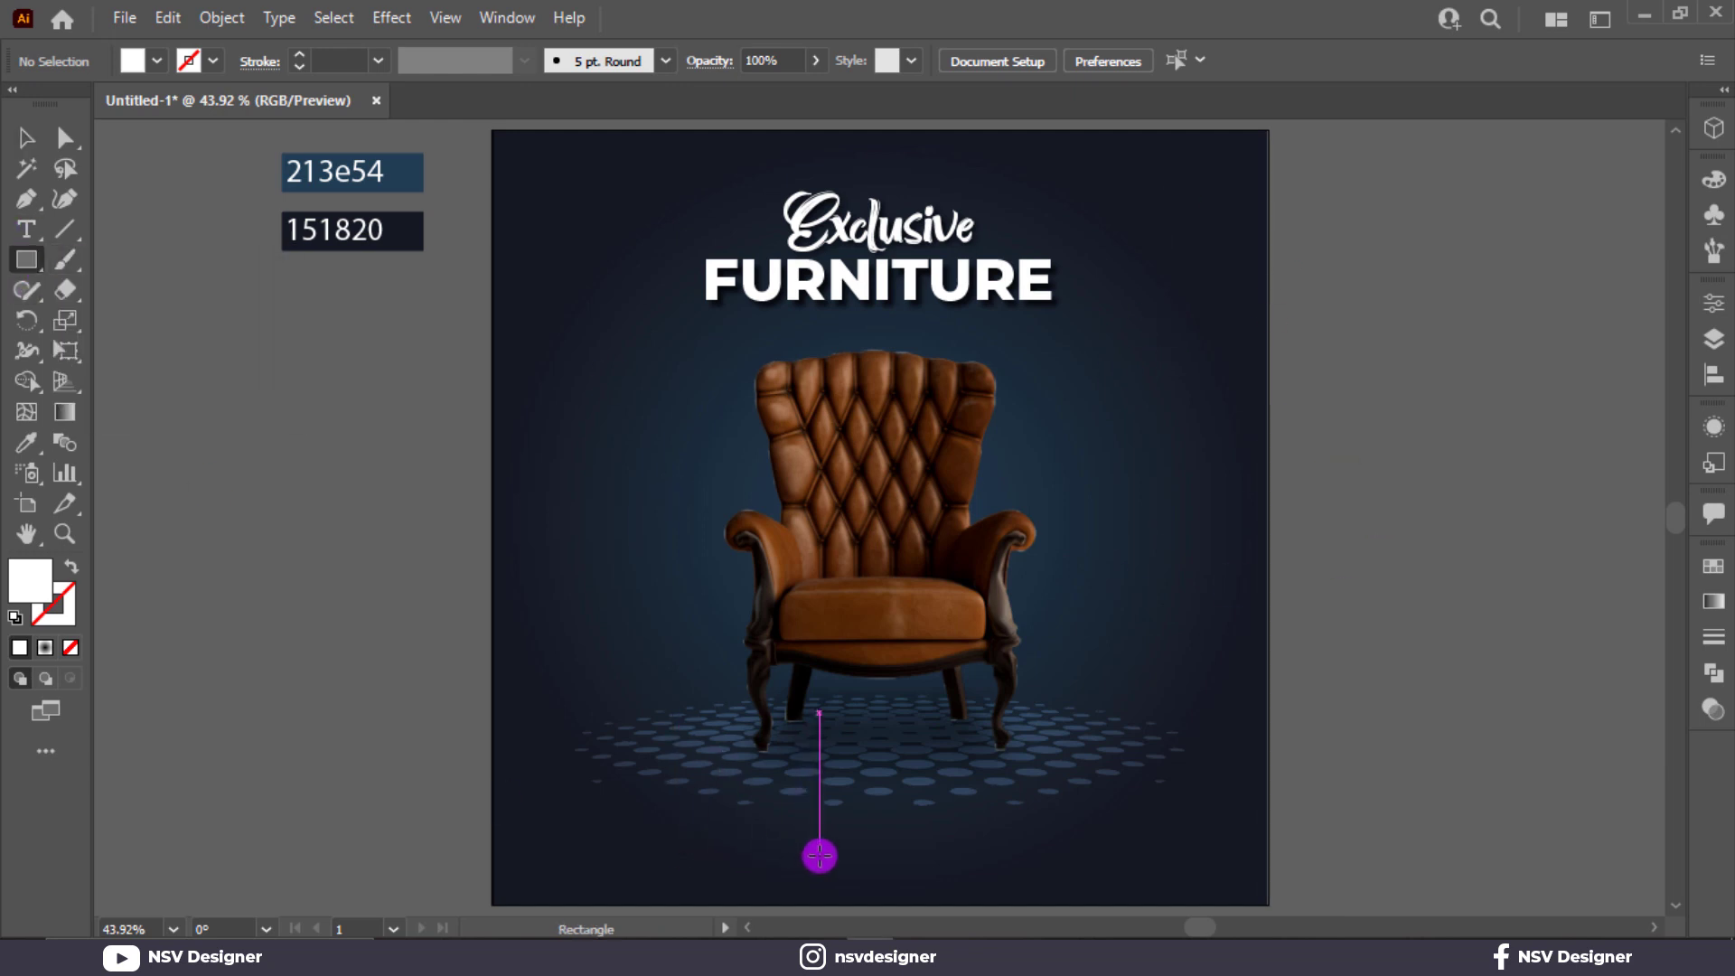
{"action": "left_click_drag", "start_coordinate": [807, 847], "coordinate": [968, 884]}
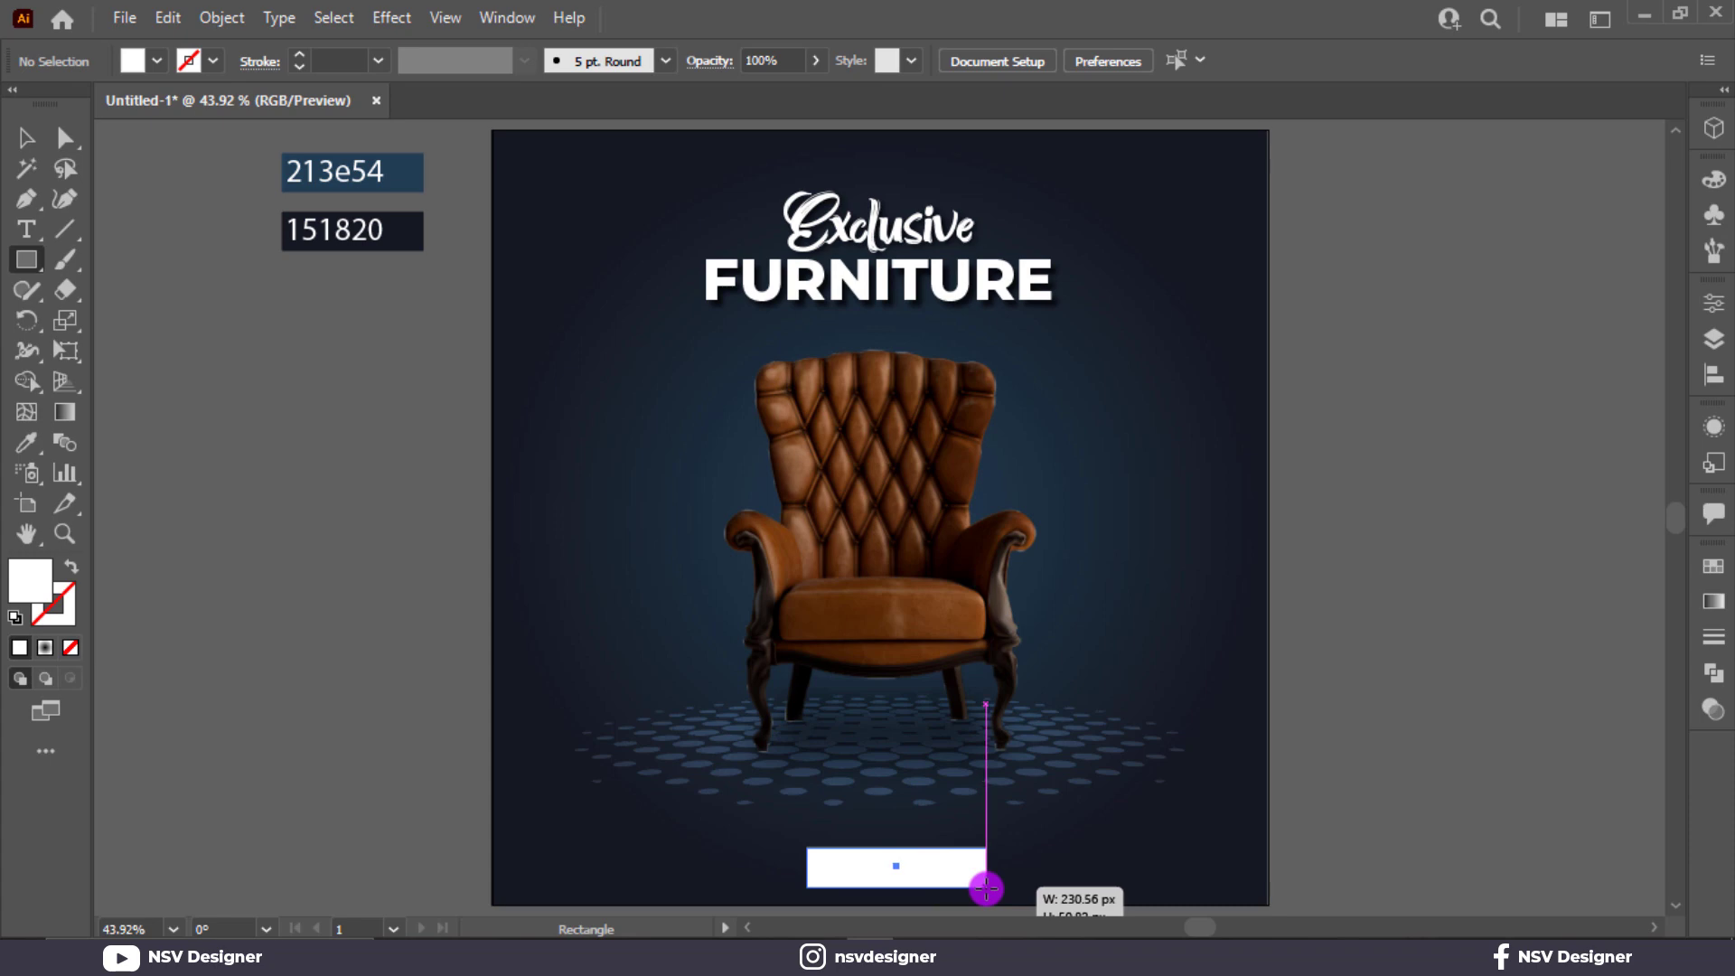
{"action": "left_click_drag", "start_coordinate": [986, 889], "coordinate": [986, 889]}
{"action": "left_click", "coordinate": [27, 138]}
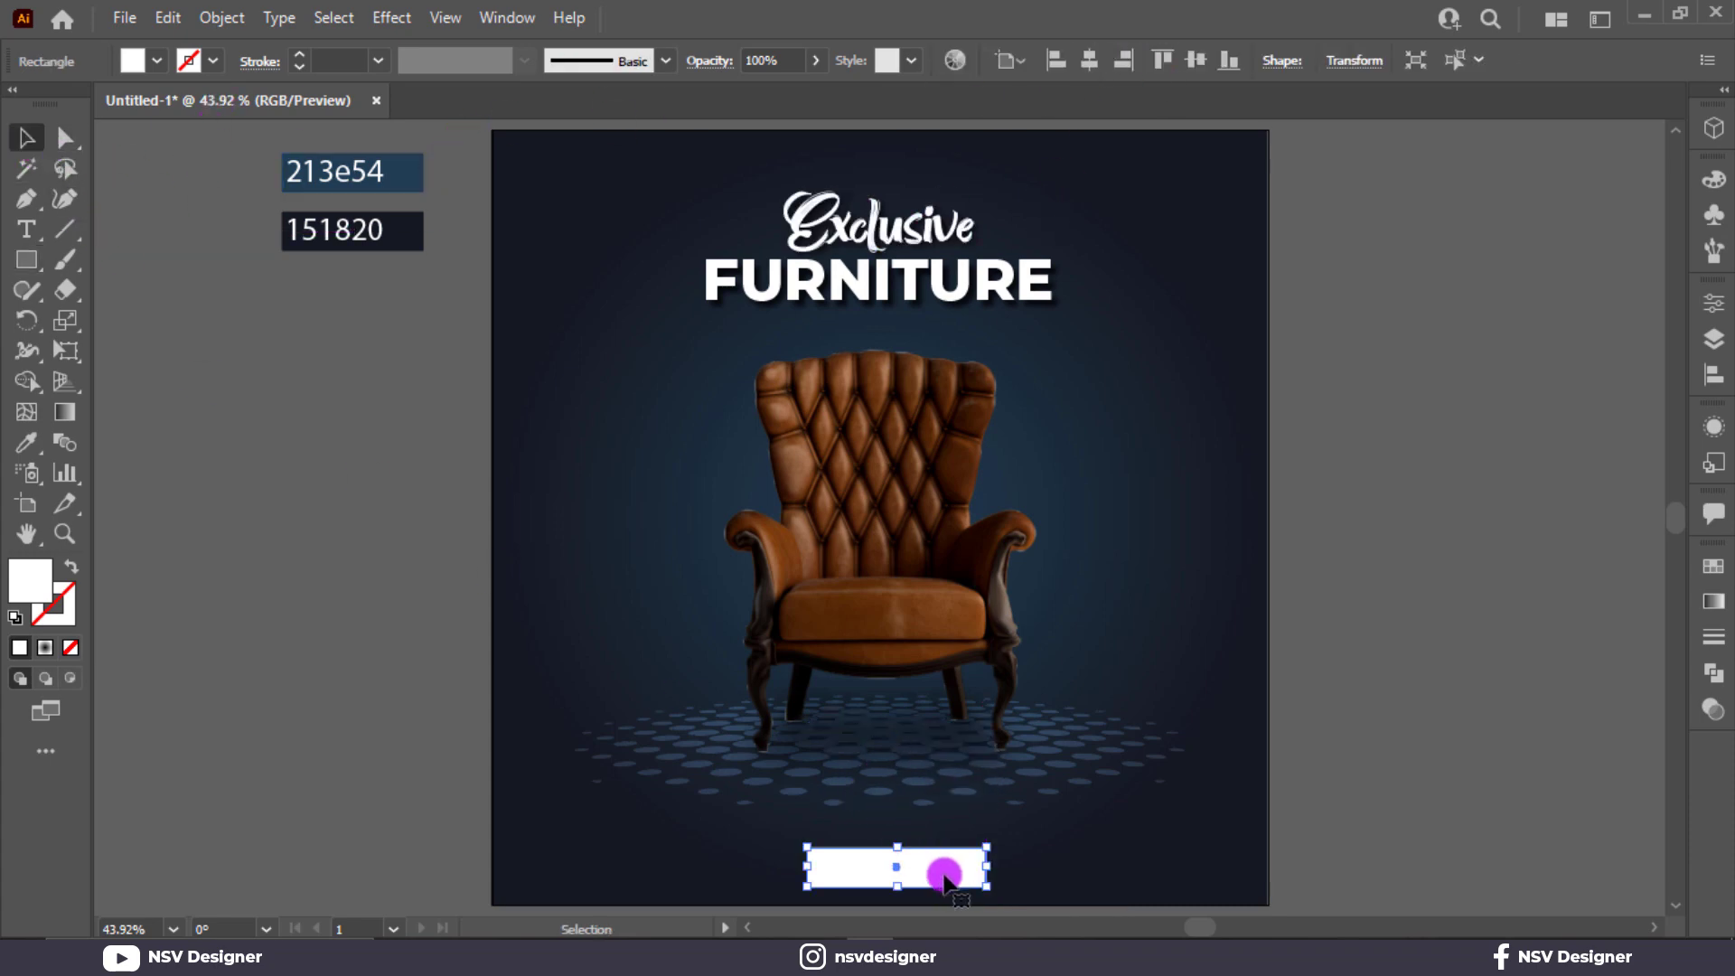
Place the white rectangle in the poster's lower-right corner, slightly narrower, and round its corners fully into a pill.
{"action": "left_click_drag", "start_coordinate": [949, 870], "coordinate": [1207, 869]}
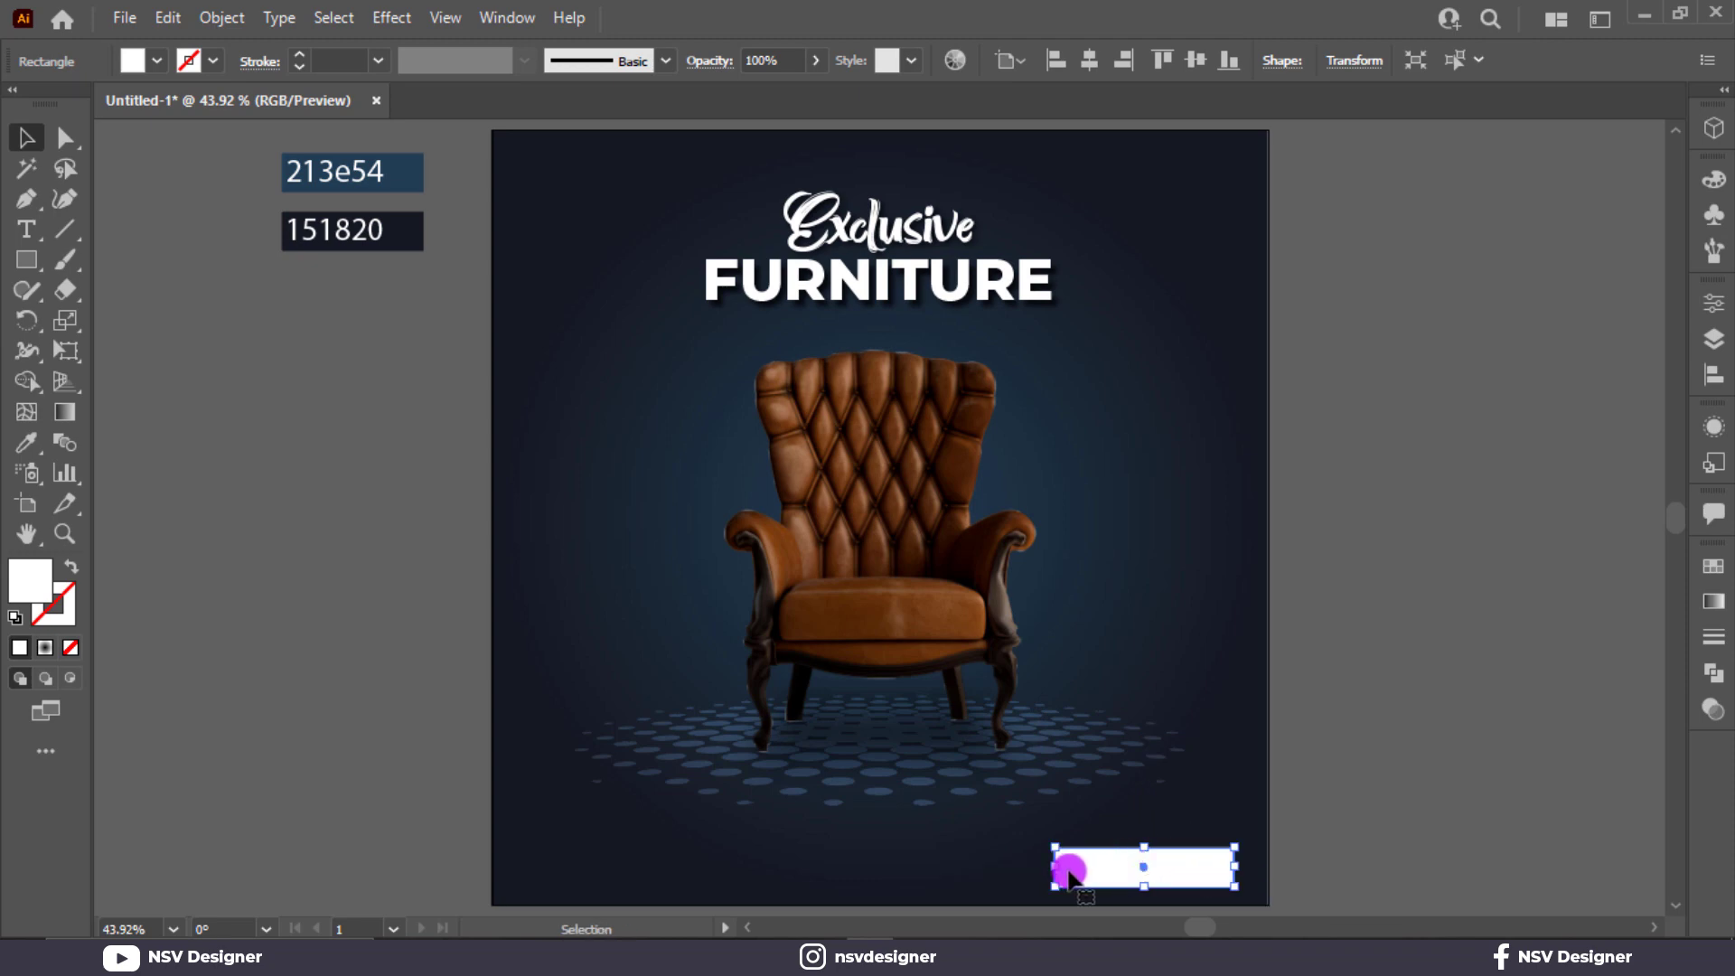
{"action": "left_click_drag", "start_coordinate": [1055, 872], "coordinate": [1281, 897]}
{"action": "key", "text": "a"}
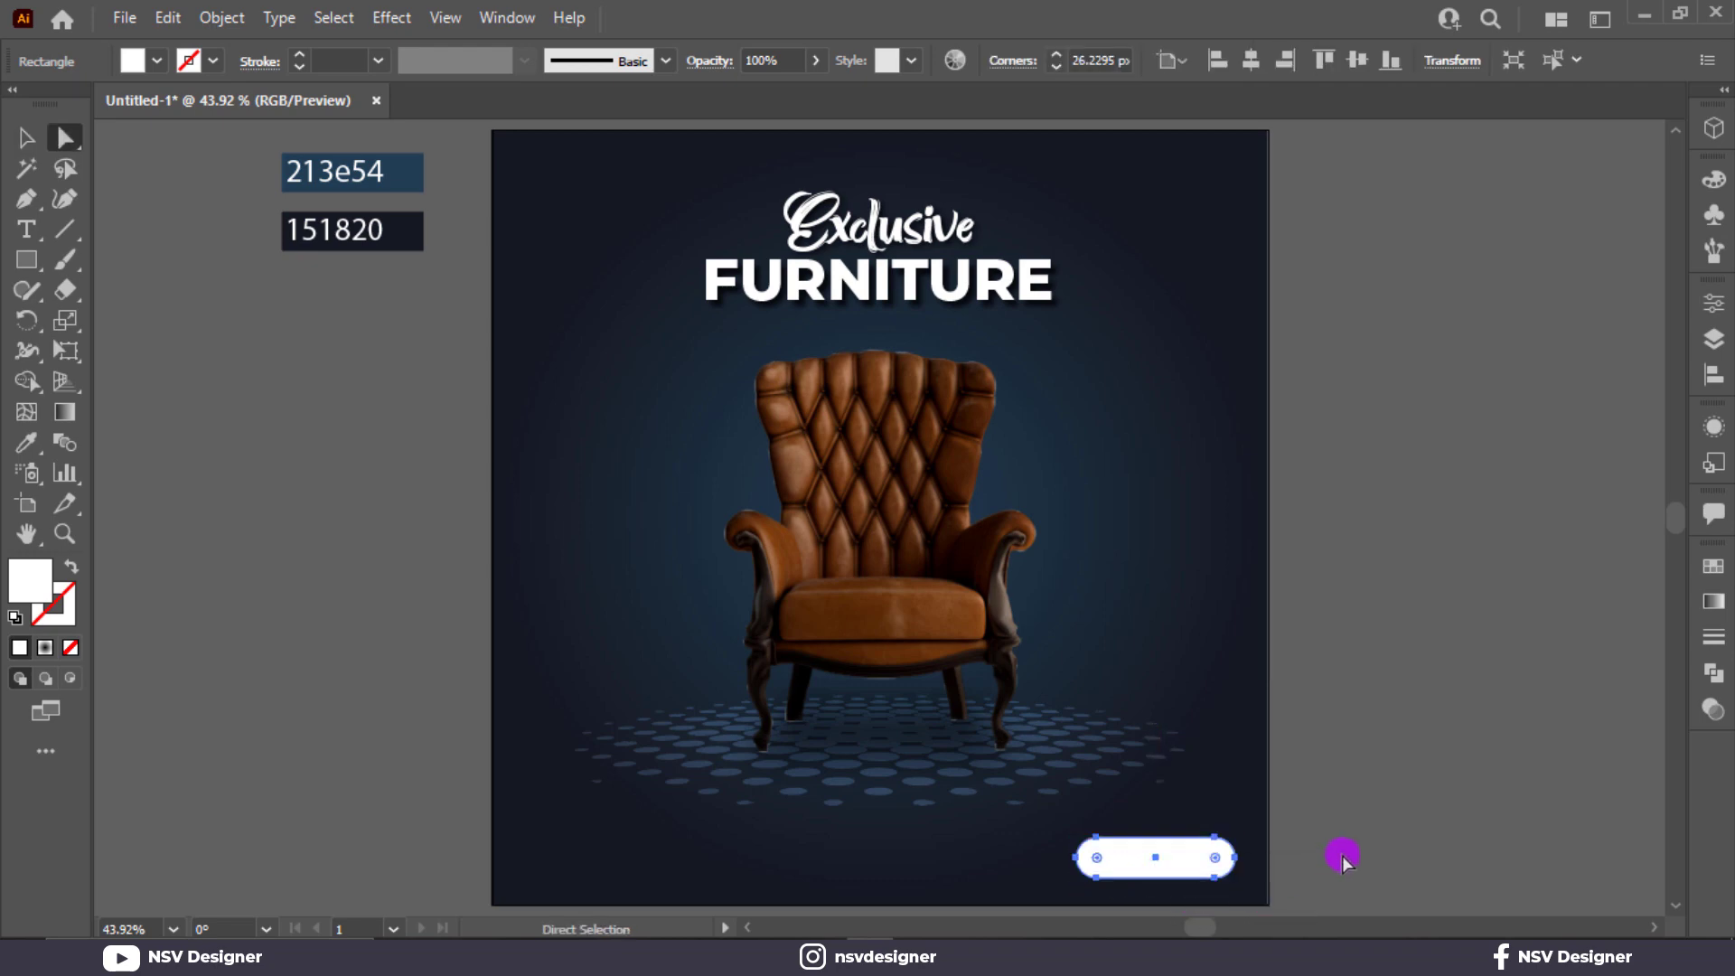
{"action": "key", "text": "v"}
{"action": "left_click", "coordinate": [1342, 855]}
Fill the pill shape with a medium brown sampled from the armchair's leather.
{"action": "left_click", "coordinate": [1155, 856]}
{"action": "key", "text": "i"}
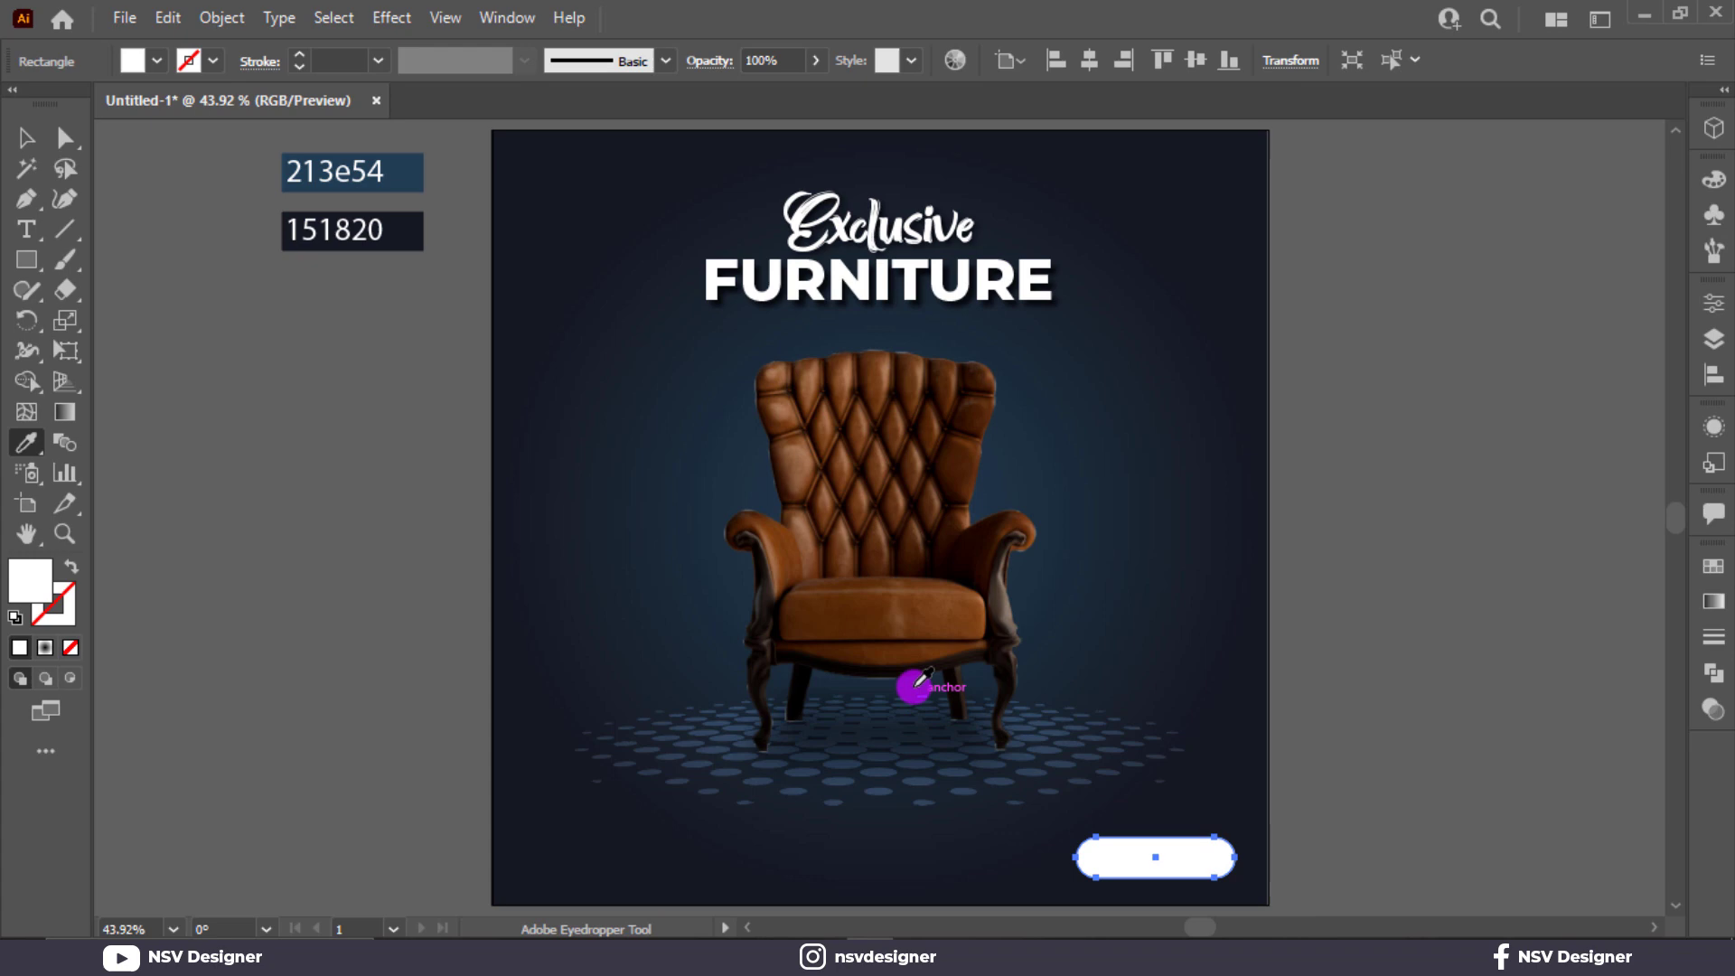
{"action": "left_click", "coordinate": [786, 553]}
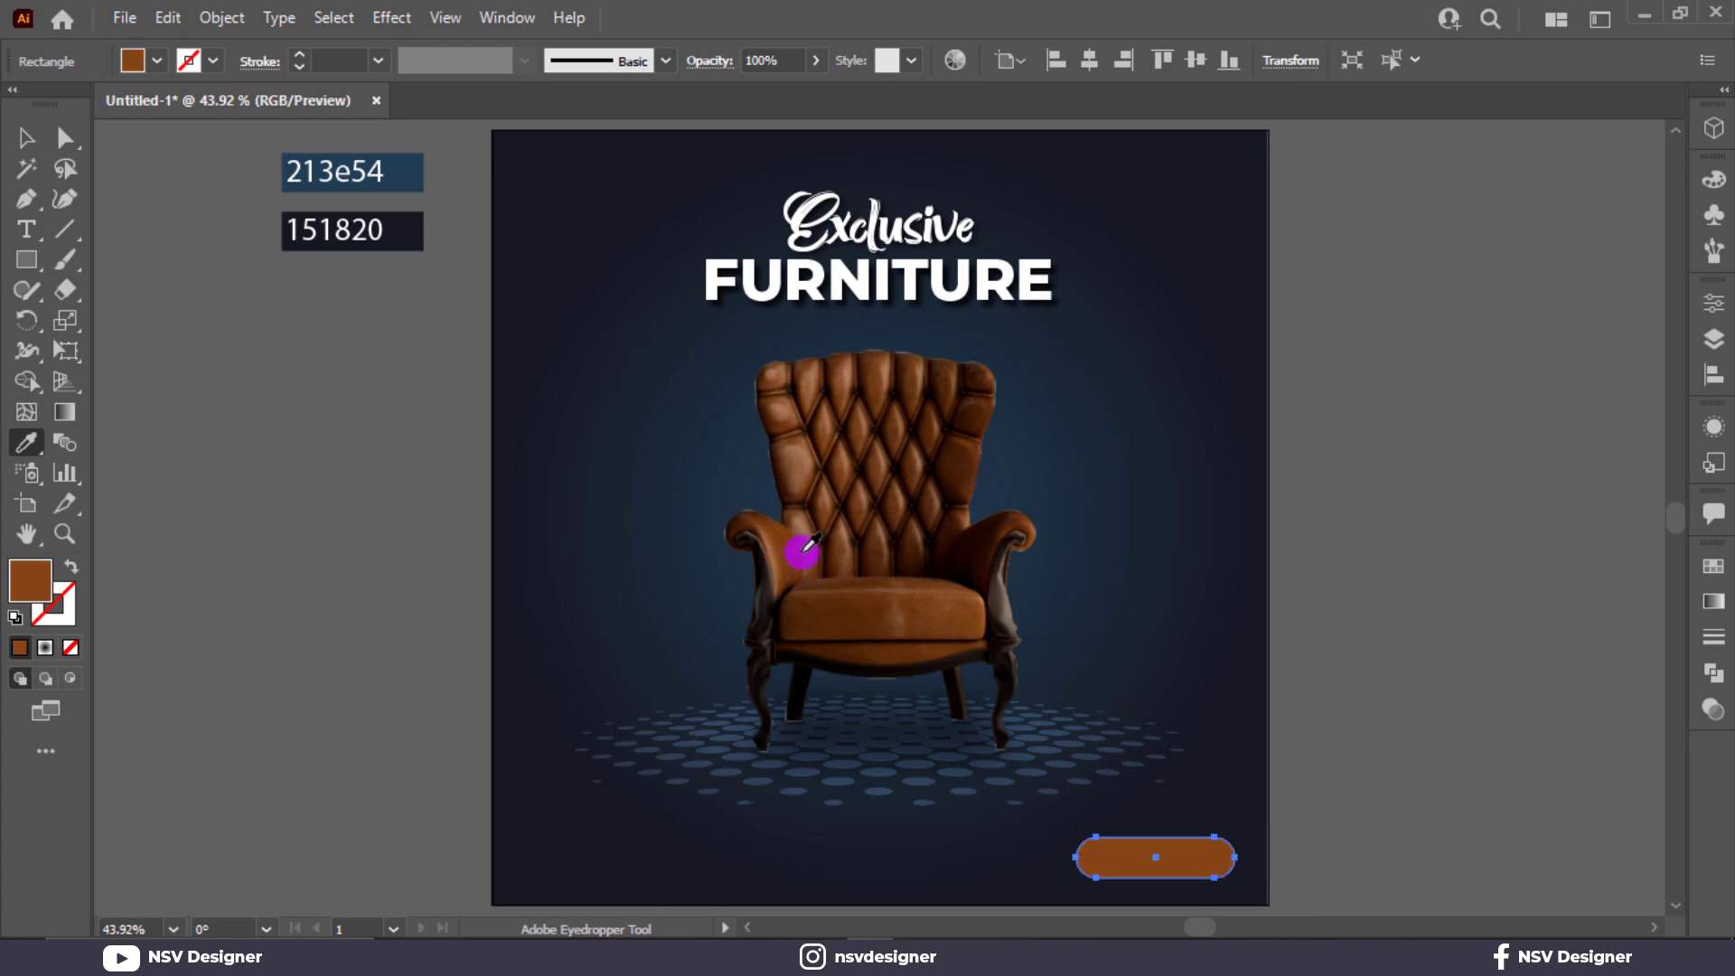
{"action": "left_click", "coordinate": [804, 546]}
{"action": "left_click", "coordinate": [772, 556]}
{"action": "left_click", "coordinate": [788, 568]}
{"action": "left_click", "coordinate": [845, 596]}
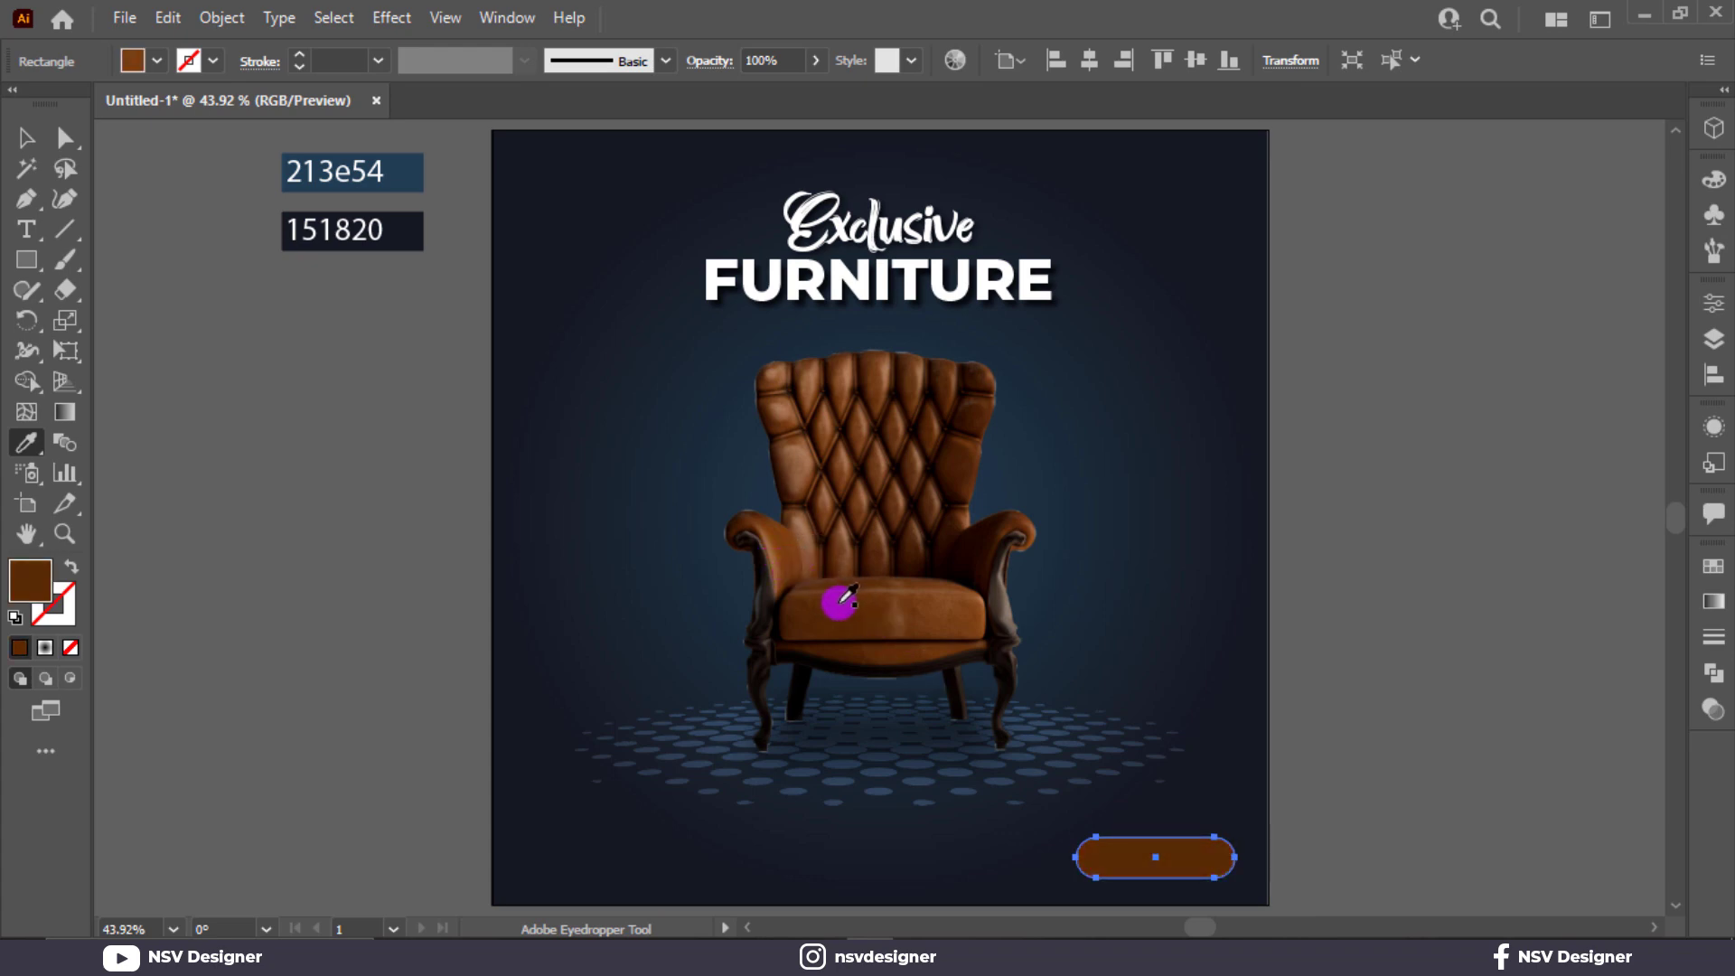
{"action": "left_click", "coordinate": [812, 612]}
{"action": "left_click", "coordinate": [789, 545]}
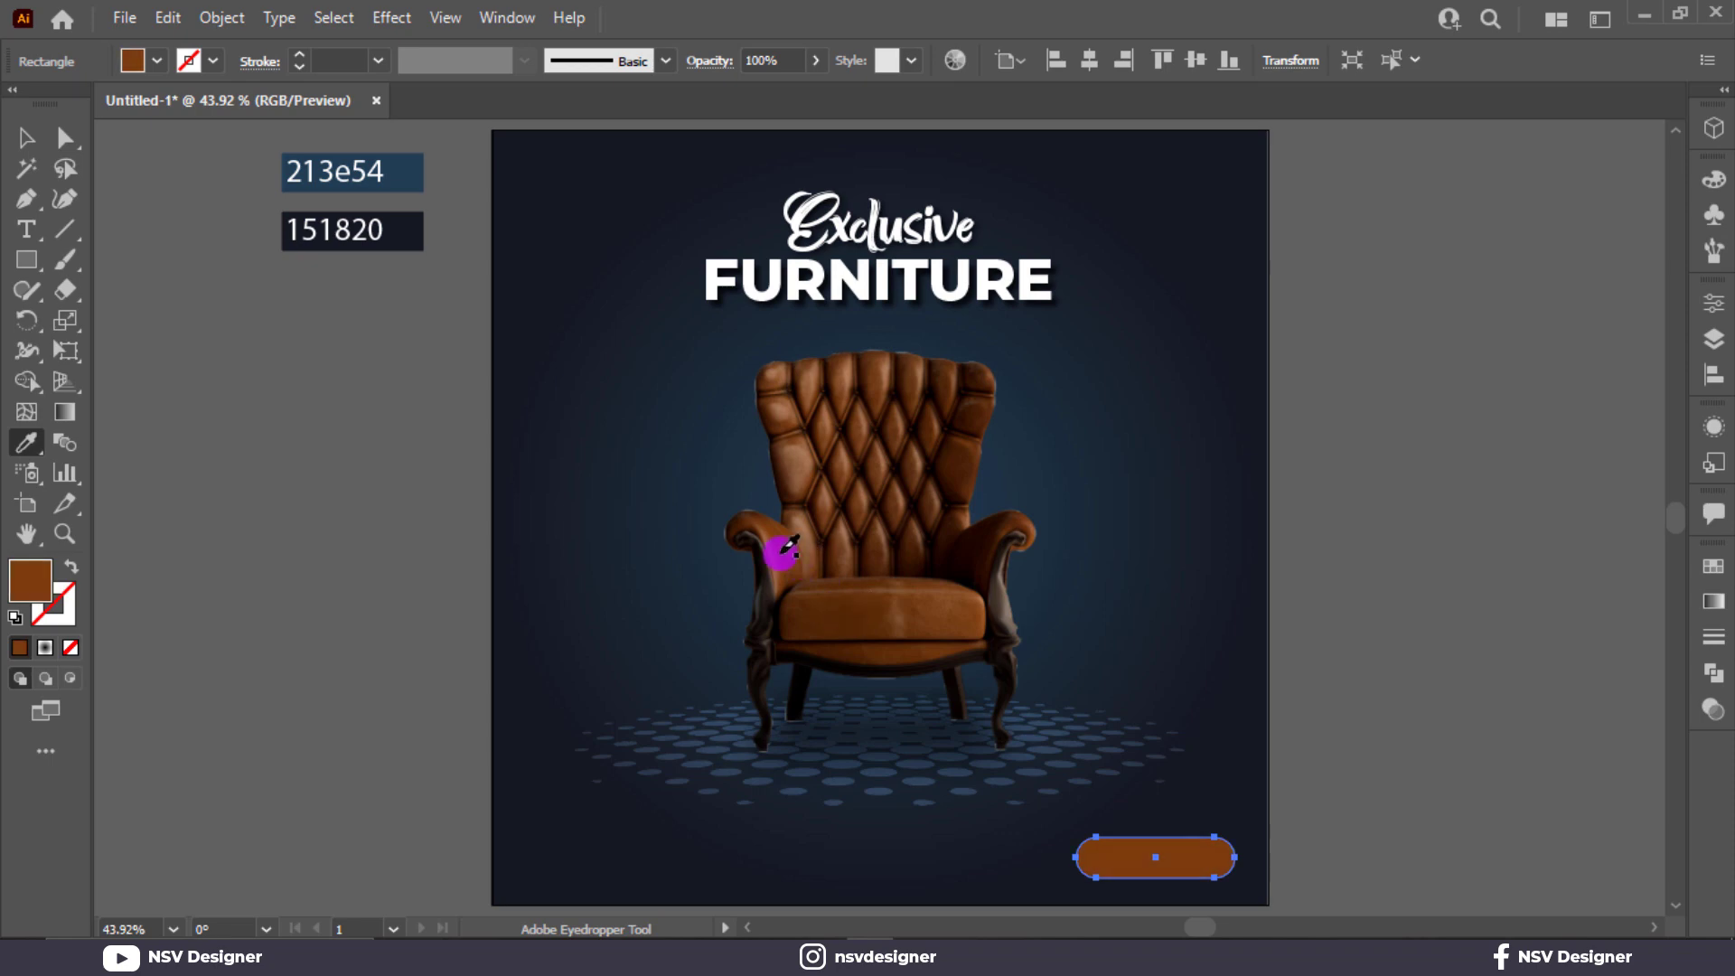
{"action": "key", "text": "v"}
{"action": "left_click", "coordinate": [1336, 630]}
Add the text Contact Us near the poster's lower-left corner.
{"action": "scroll", "coordinate": [1193, 813], "scroll_direction": "down", "scroll_amount": 2}
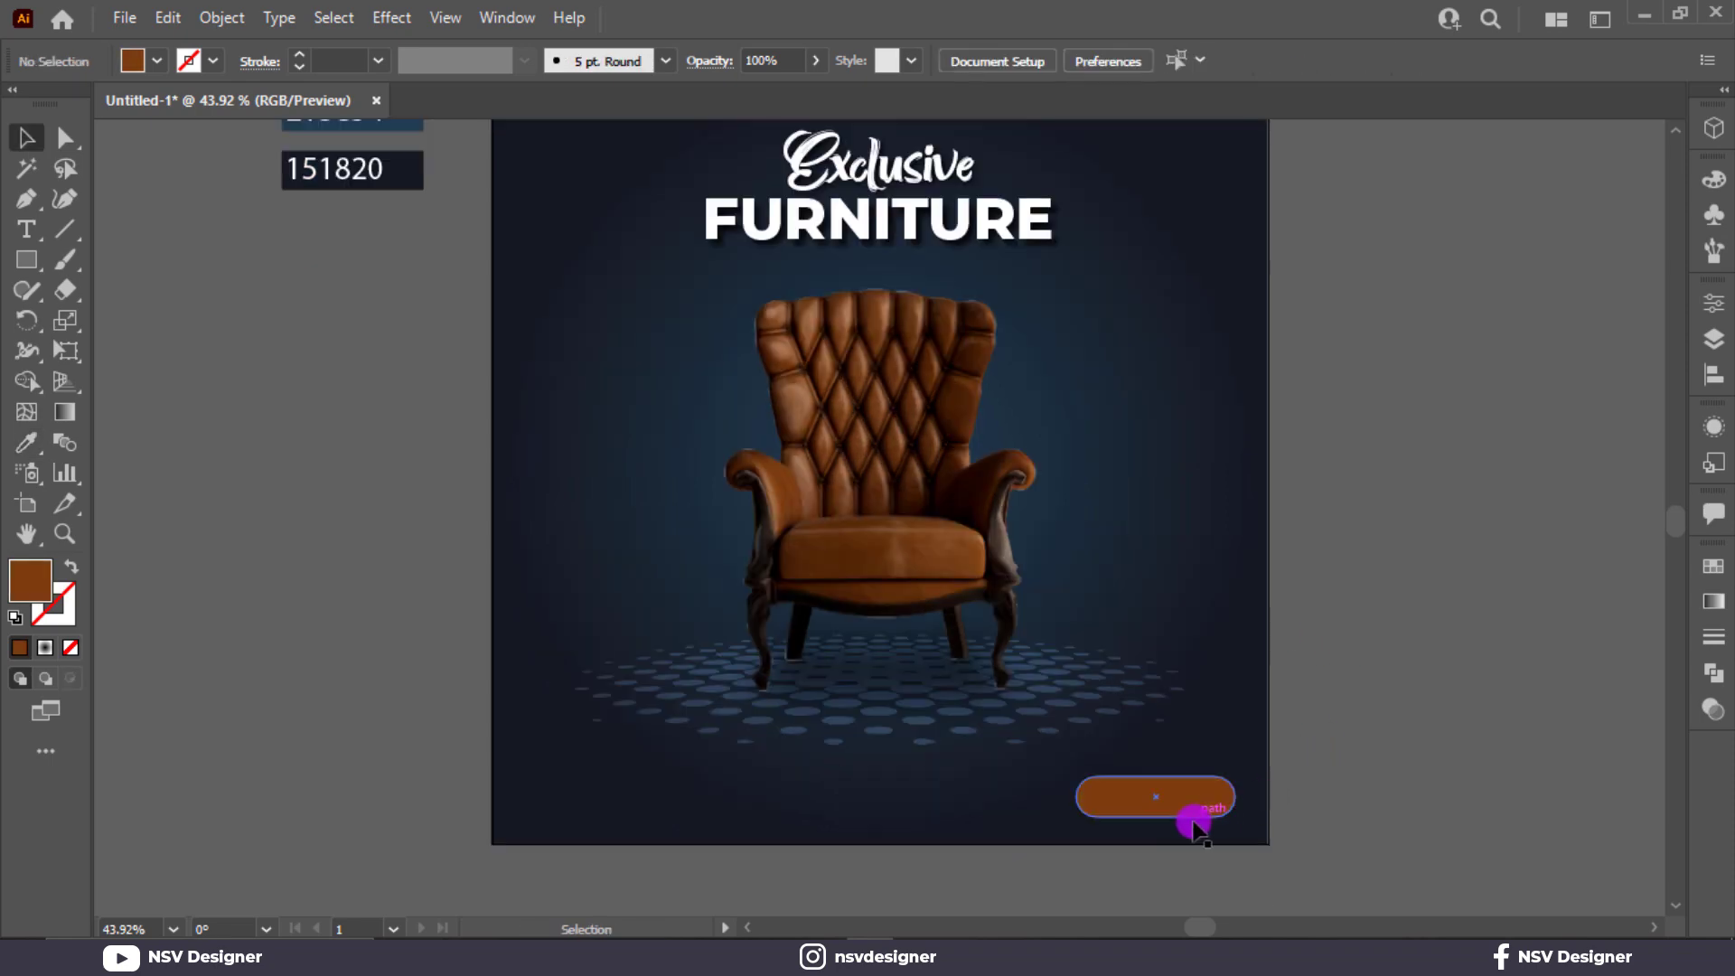
{"action": "scroll", "coordinate": [1193, 813], "scroll_direction": "up", "scroll_amount": 1}
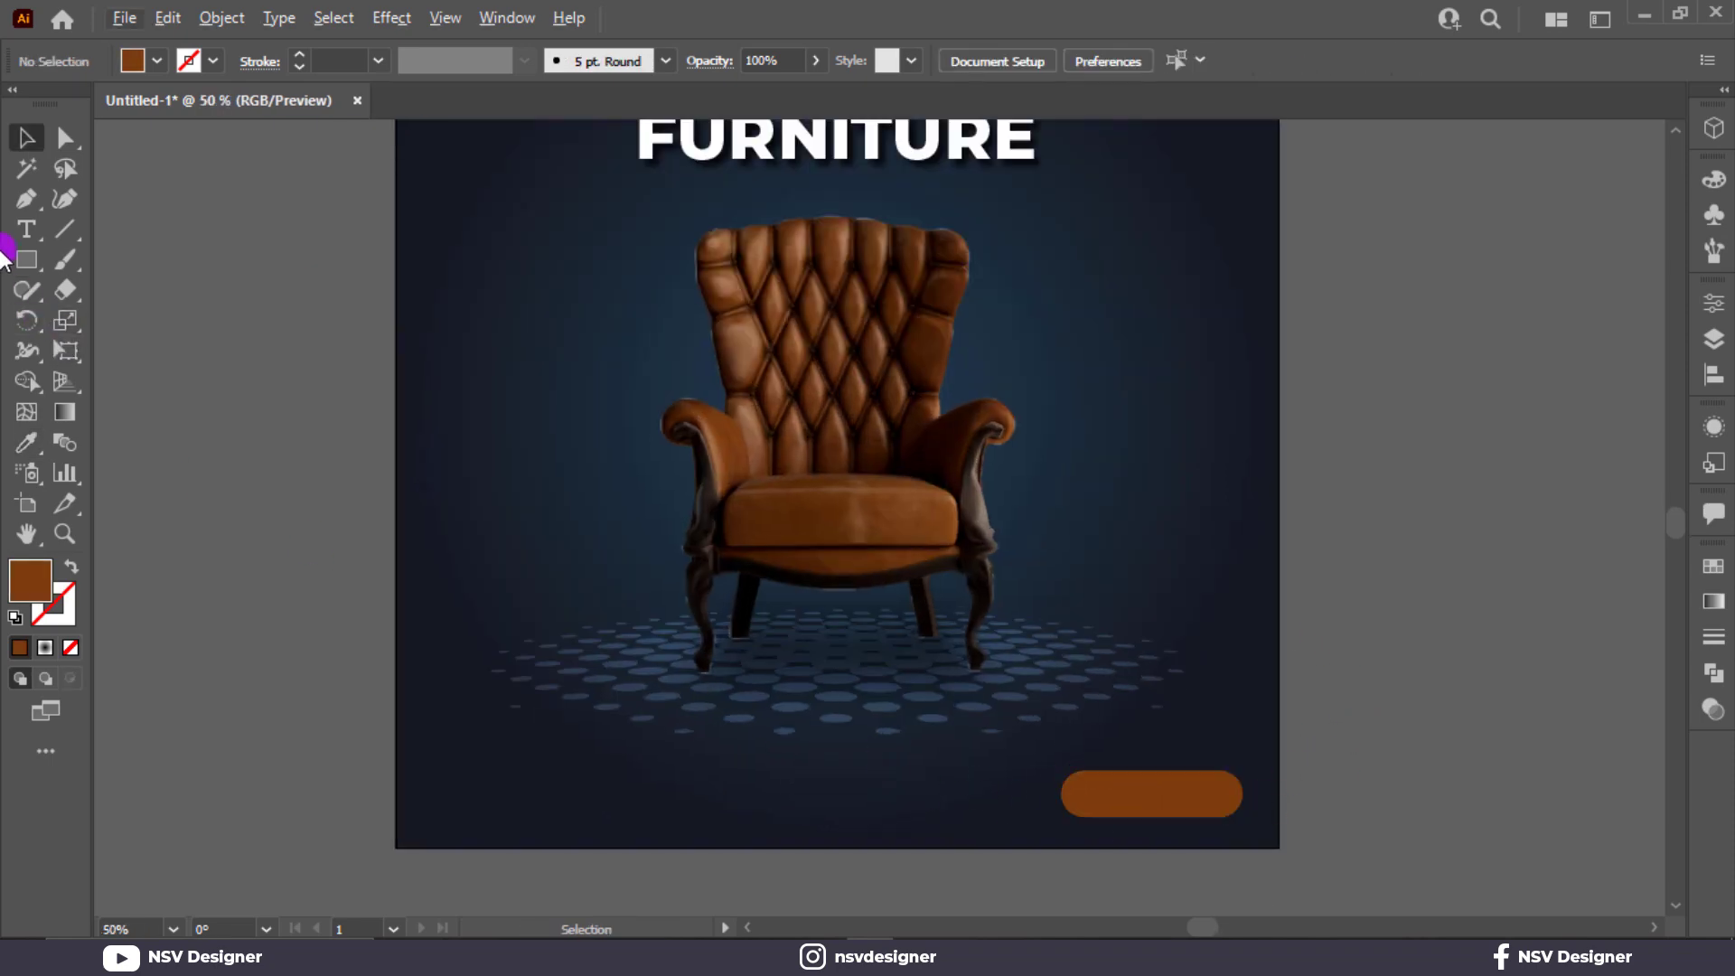
{"action": "left_click", "coordinate": [26, 230]}
{"action": "left_click", "coordinate": [455, 775]}
{"action": "type", "text": "C"}
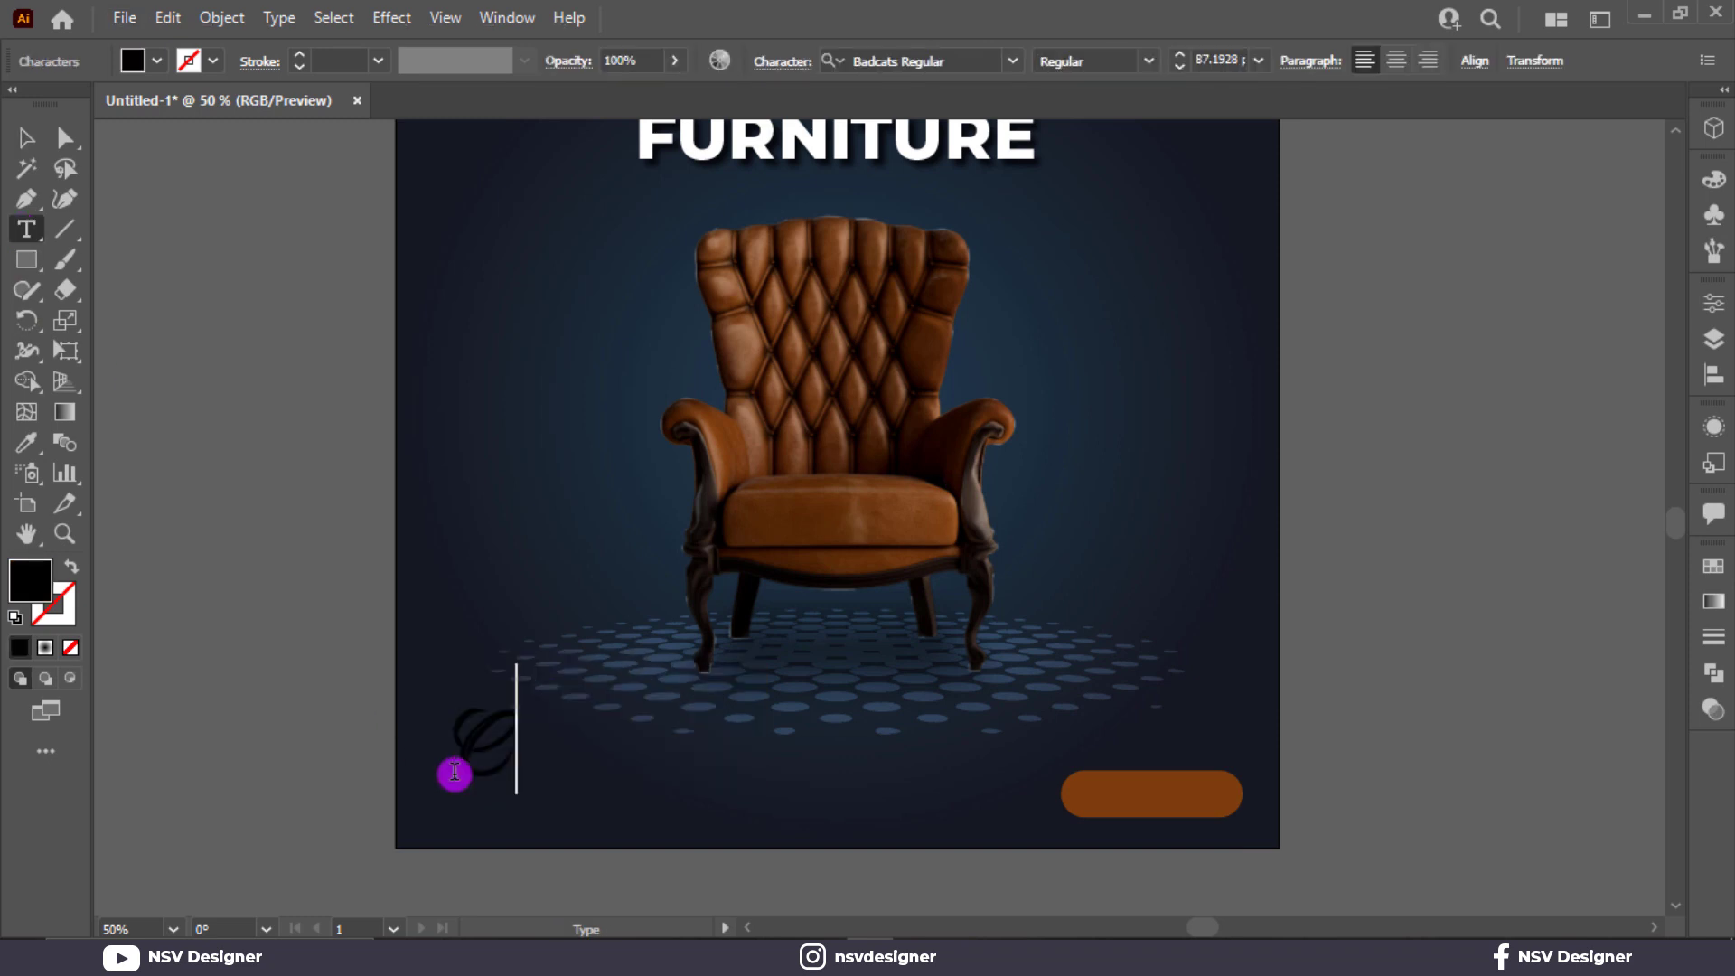
{"action": "type", "text": "ontact"}
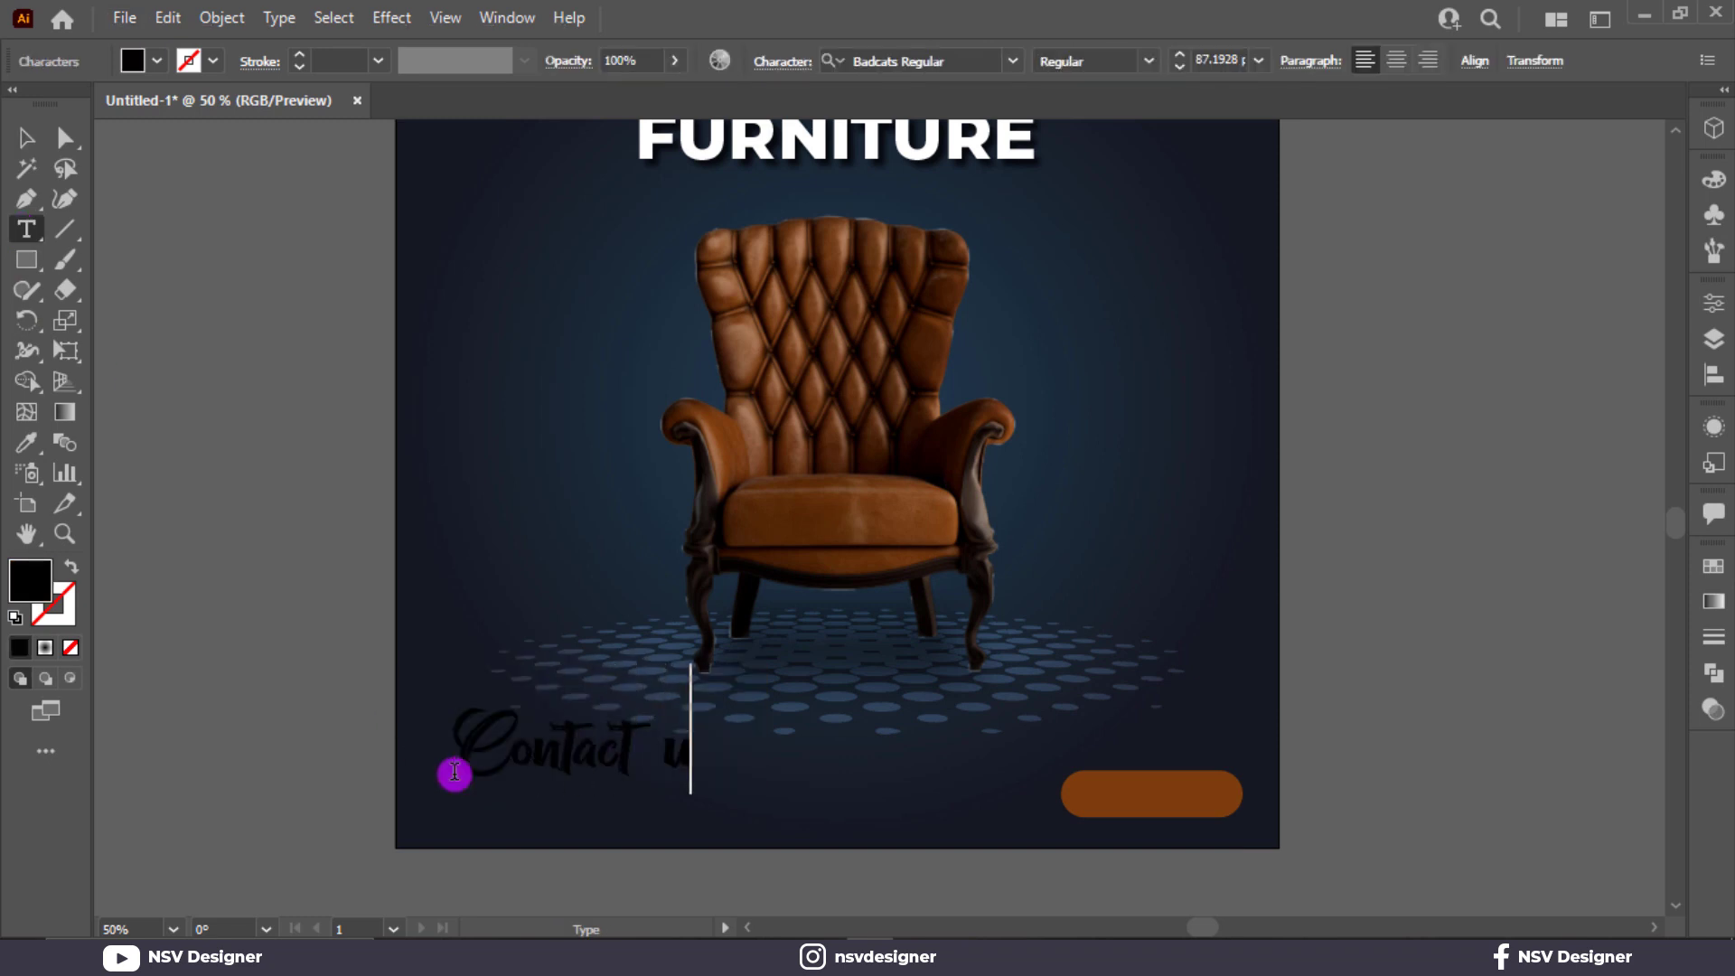
{"action": "type", "text": " U"}
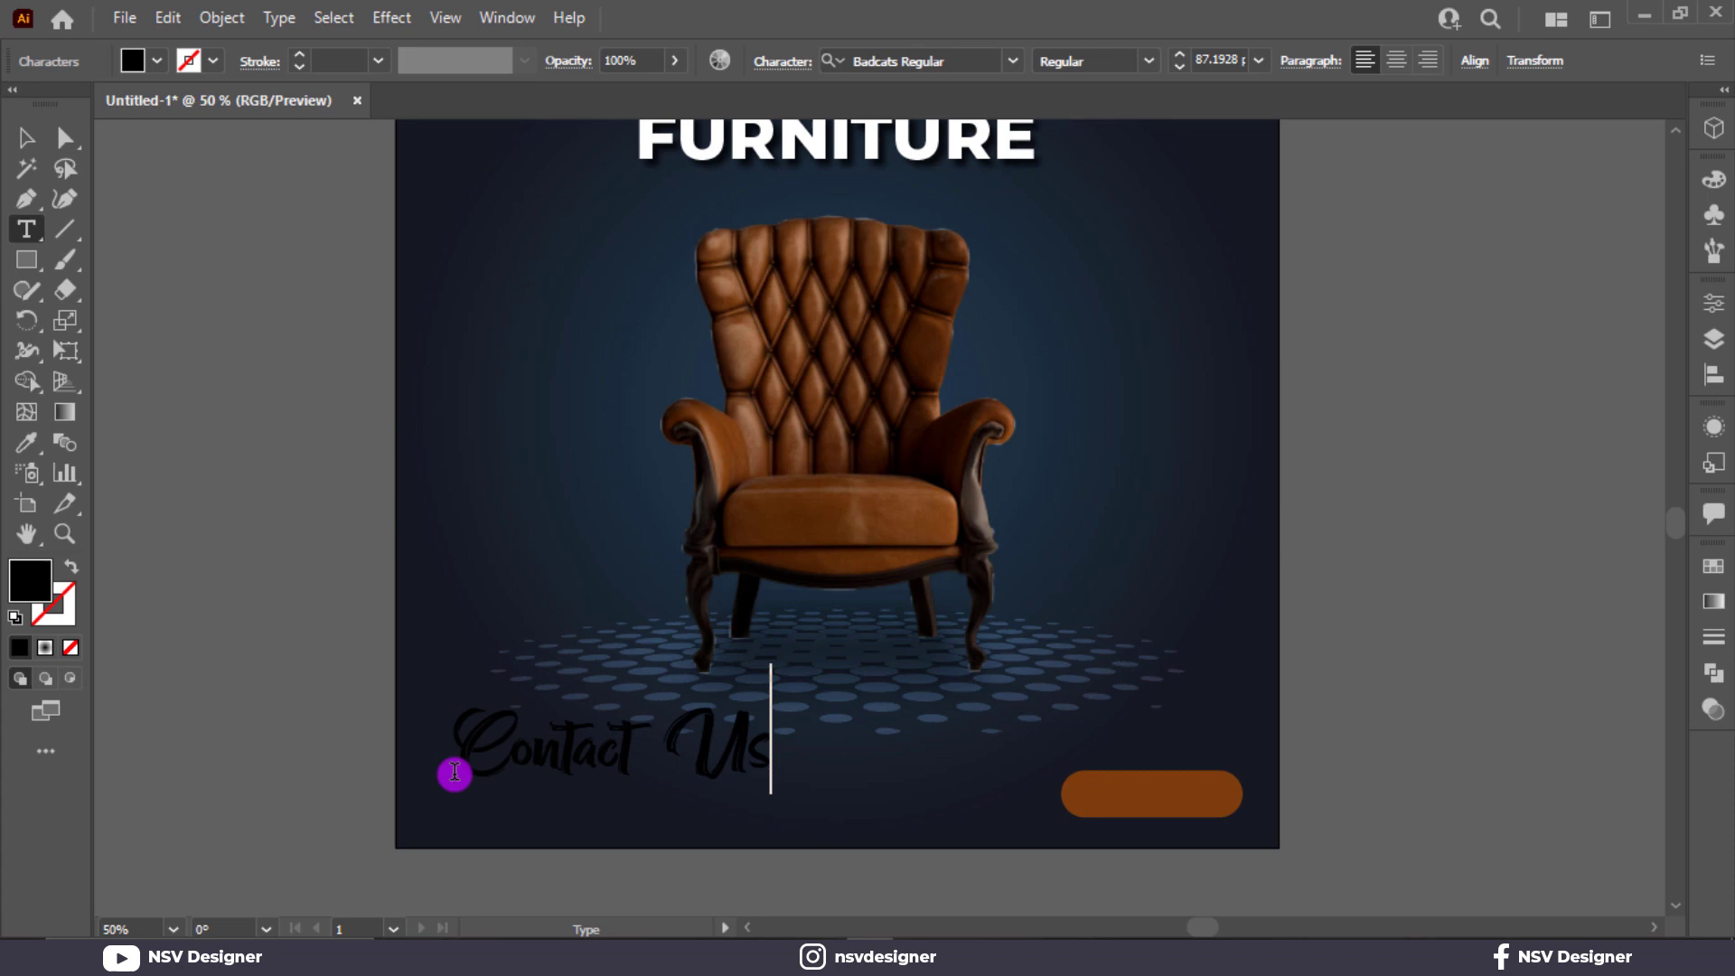
{"action": "left_click", "coordinate": [26, 137]}
Copy the FURNITURE heading's white Montserrat ExtraBold formatting onto the Contact Us text.
{"action": "scroll", "coordinate": [960, 296], "scroll_direction": "up", "scroll_amount": 1}
{"action": "key", "text": "i"}
{"action": "left_click", "coordinate": [922, 171]}
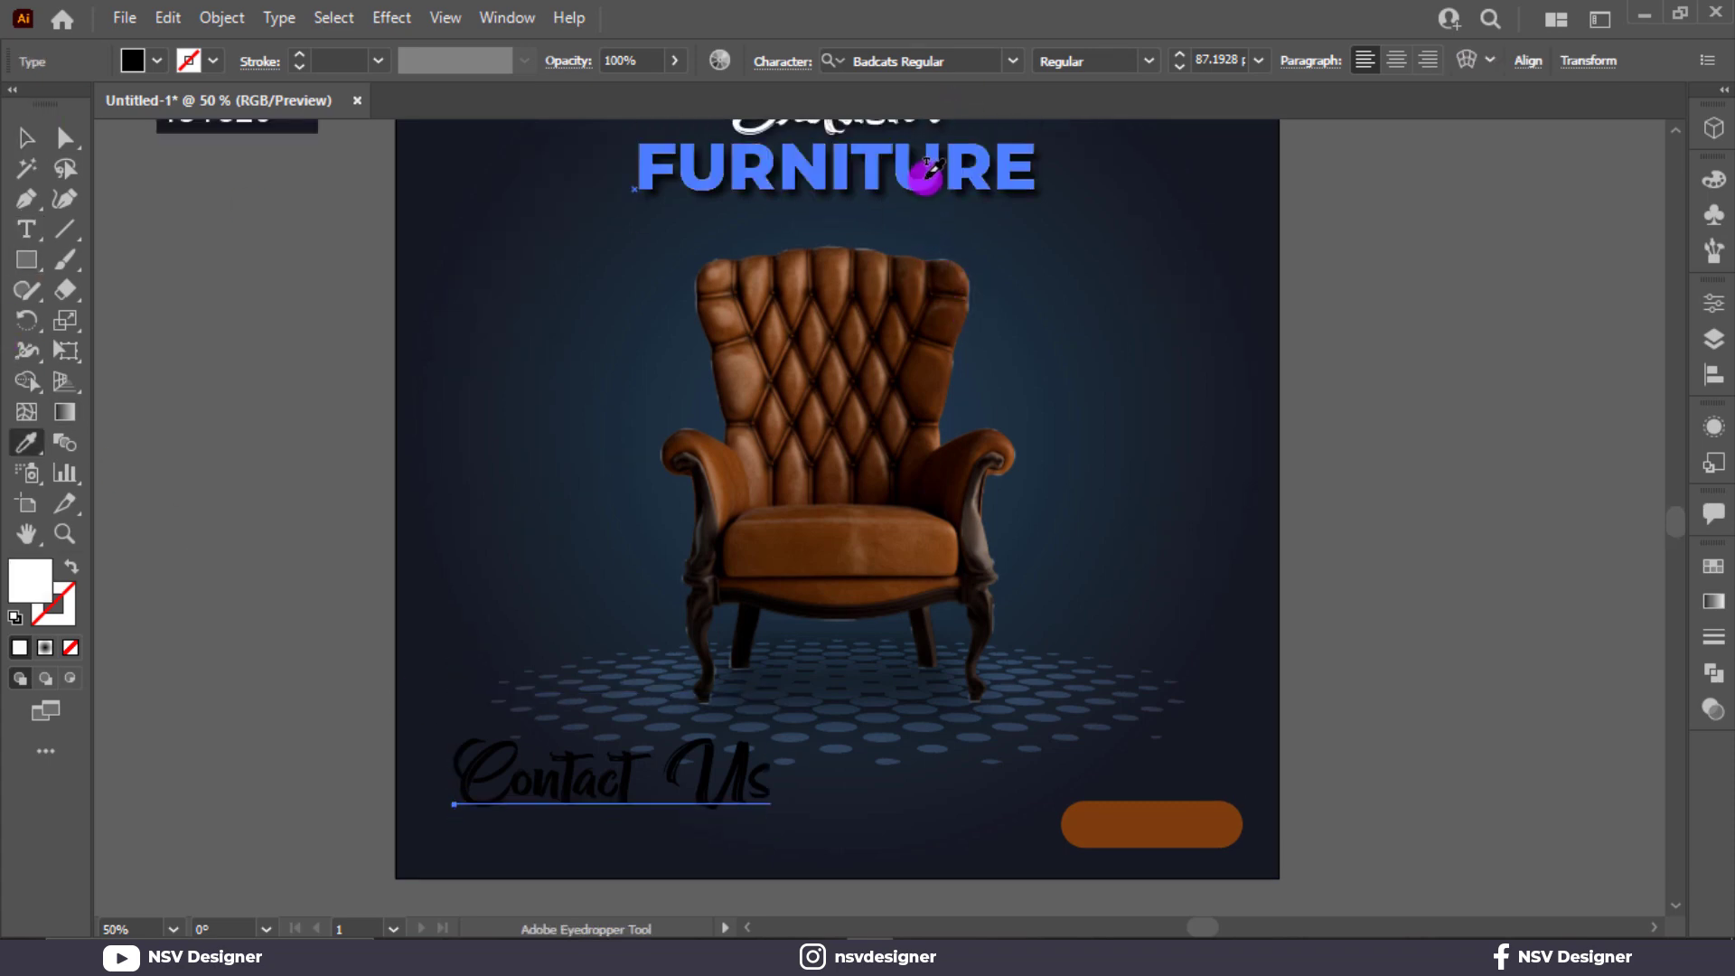
{"action": "left_click", "coordinate": [27, 140]}
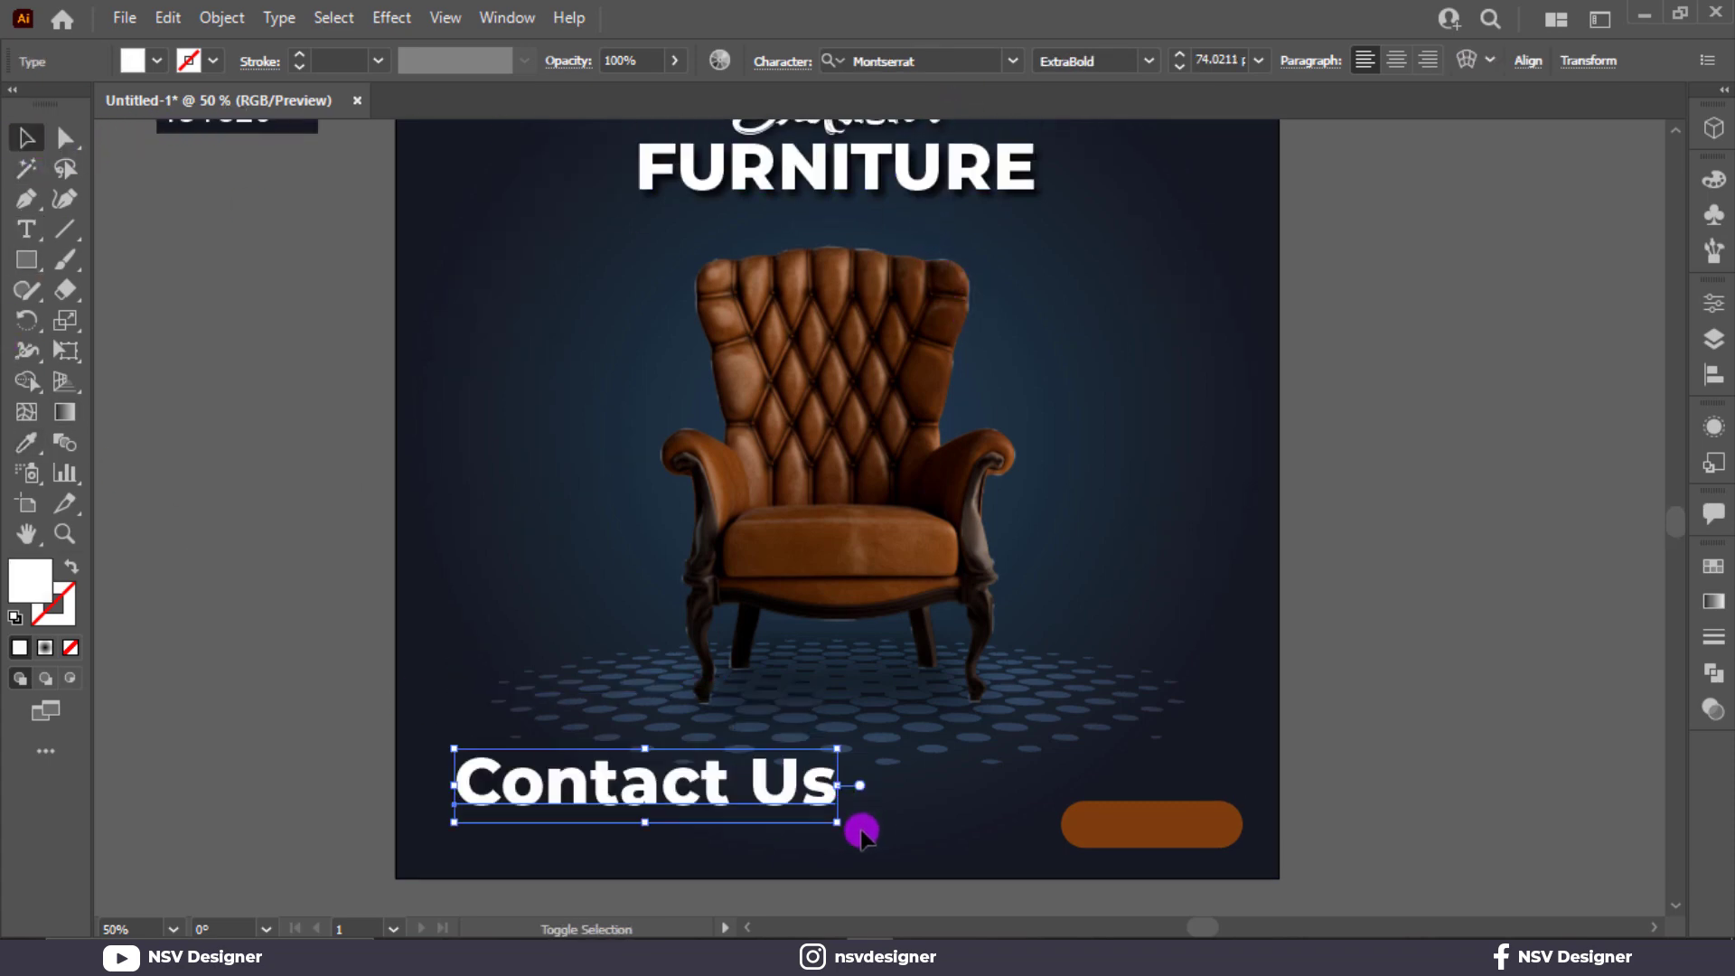
Scale the Contact Us text down to about 31 pt and set its weight to SemiBold.
{"action": "left_click", "coordinate": [826, 817], "text": "shift"}
{"action": "left_click", "coordinate": [825, 806]}
{"action": "left_click_drag", "start_coordinate": [845, 825], "coordinate": [618, 807]}
{"action": "left_click", "coordinate": [1147, 67]}
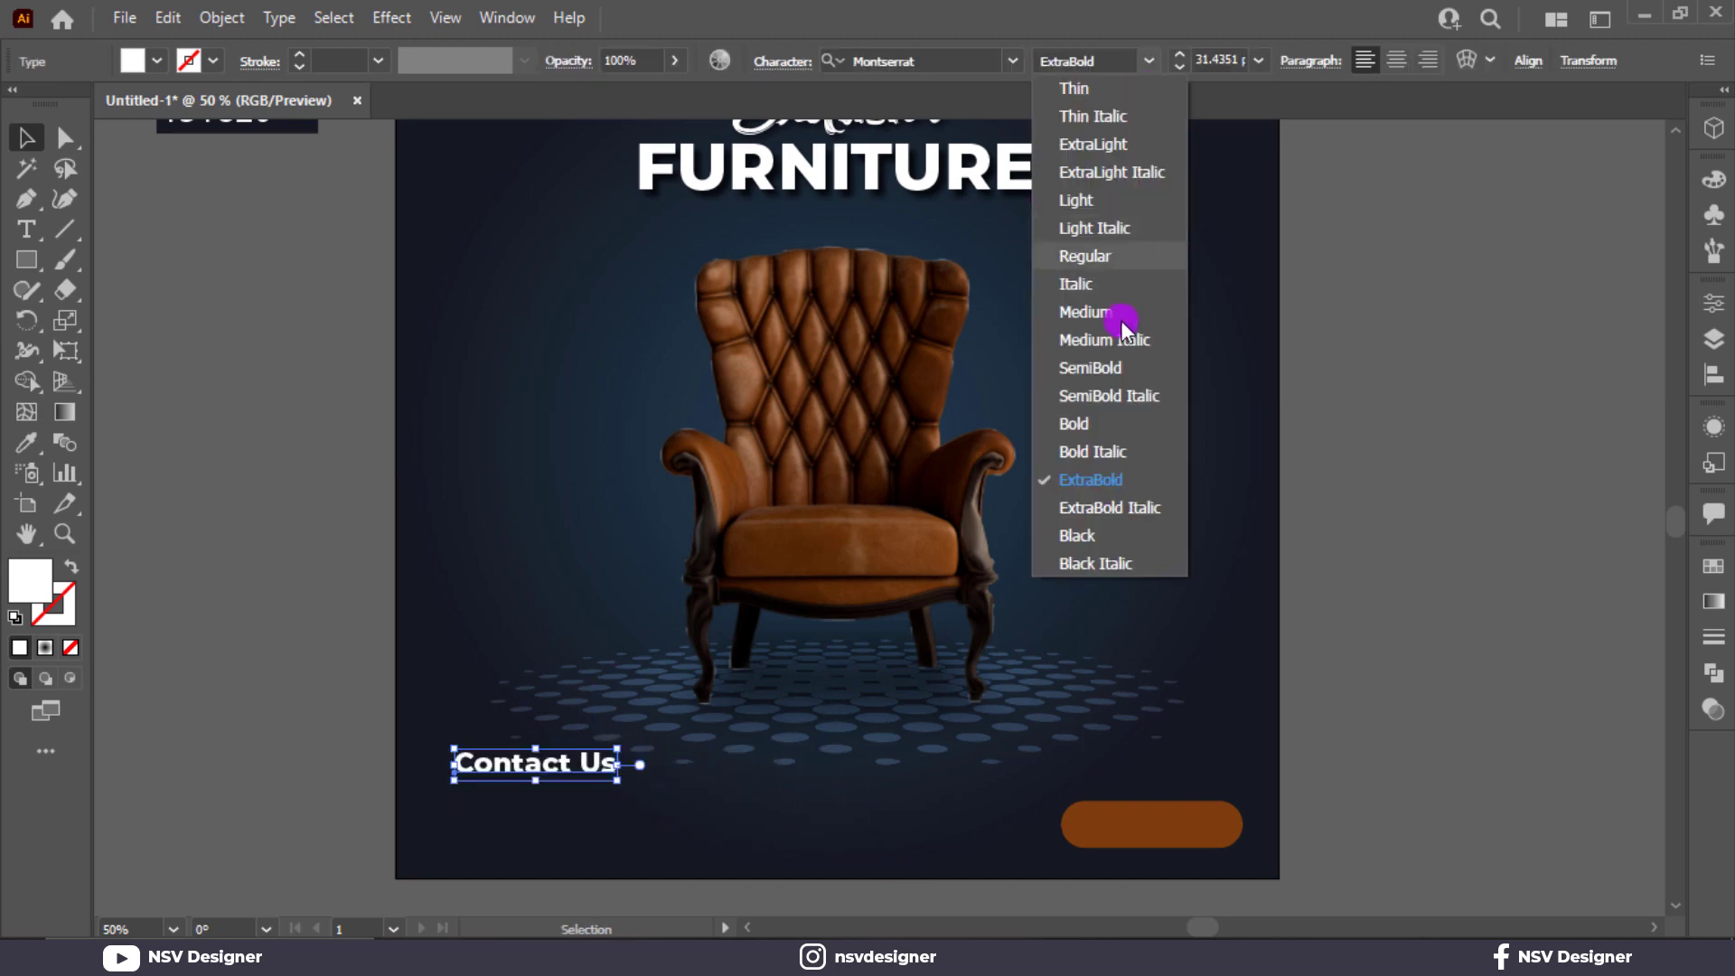
{"action": "left_click", "coordinate": [1113, 366]}
Position Contact Us in the poster's lower-left corner and duplicate it just below, replacing the copy's text with the phone number.
{"action": "left_click", "coordinate": [496, 781]}
{"action": "left_click_drag", "start_coordinate": [496, 781], "coordinate": [500, 854]}
{"action": "key", "text": "t"}
{"action": "triple_click", "coordinate": [501, 854]}
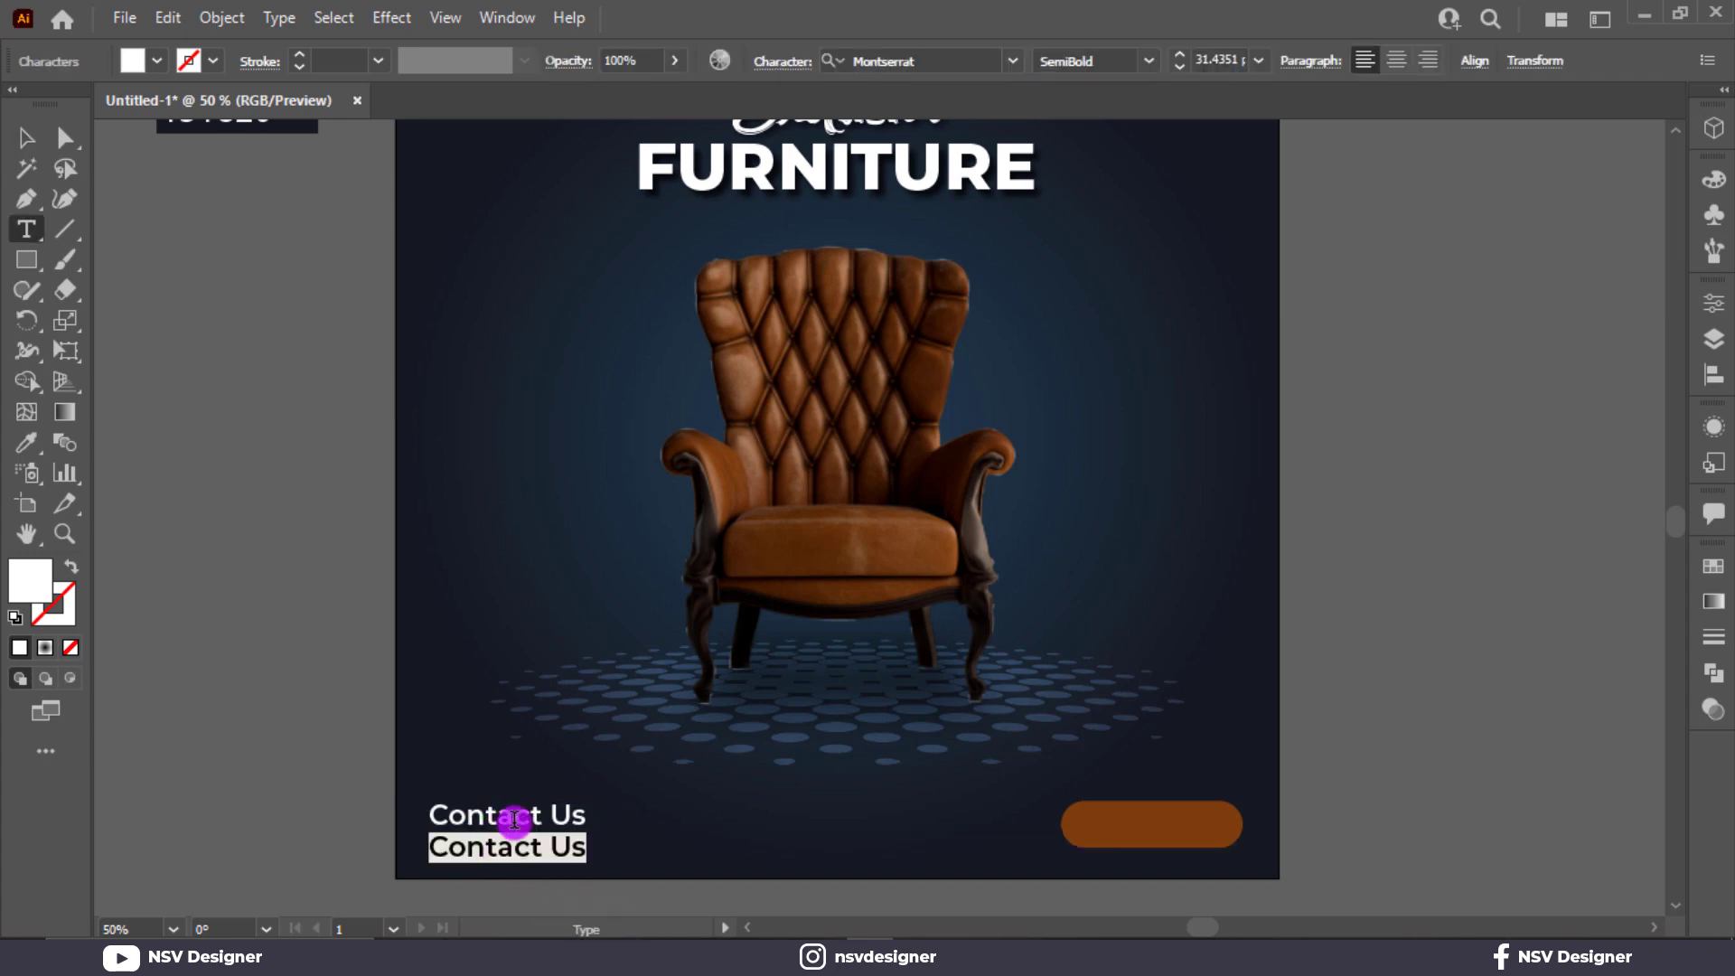
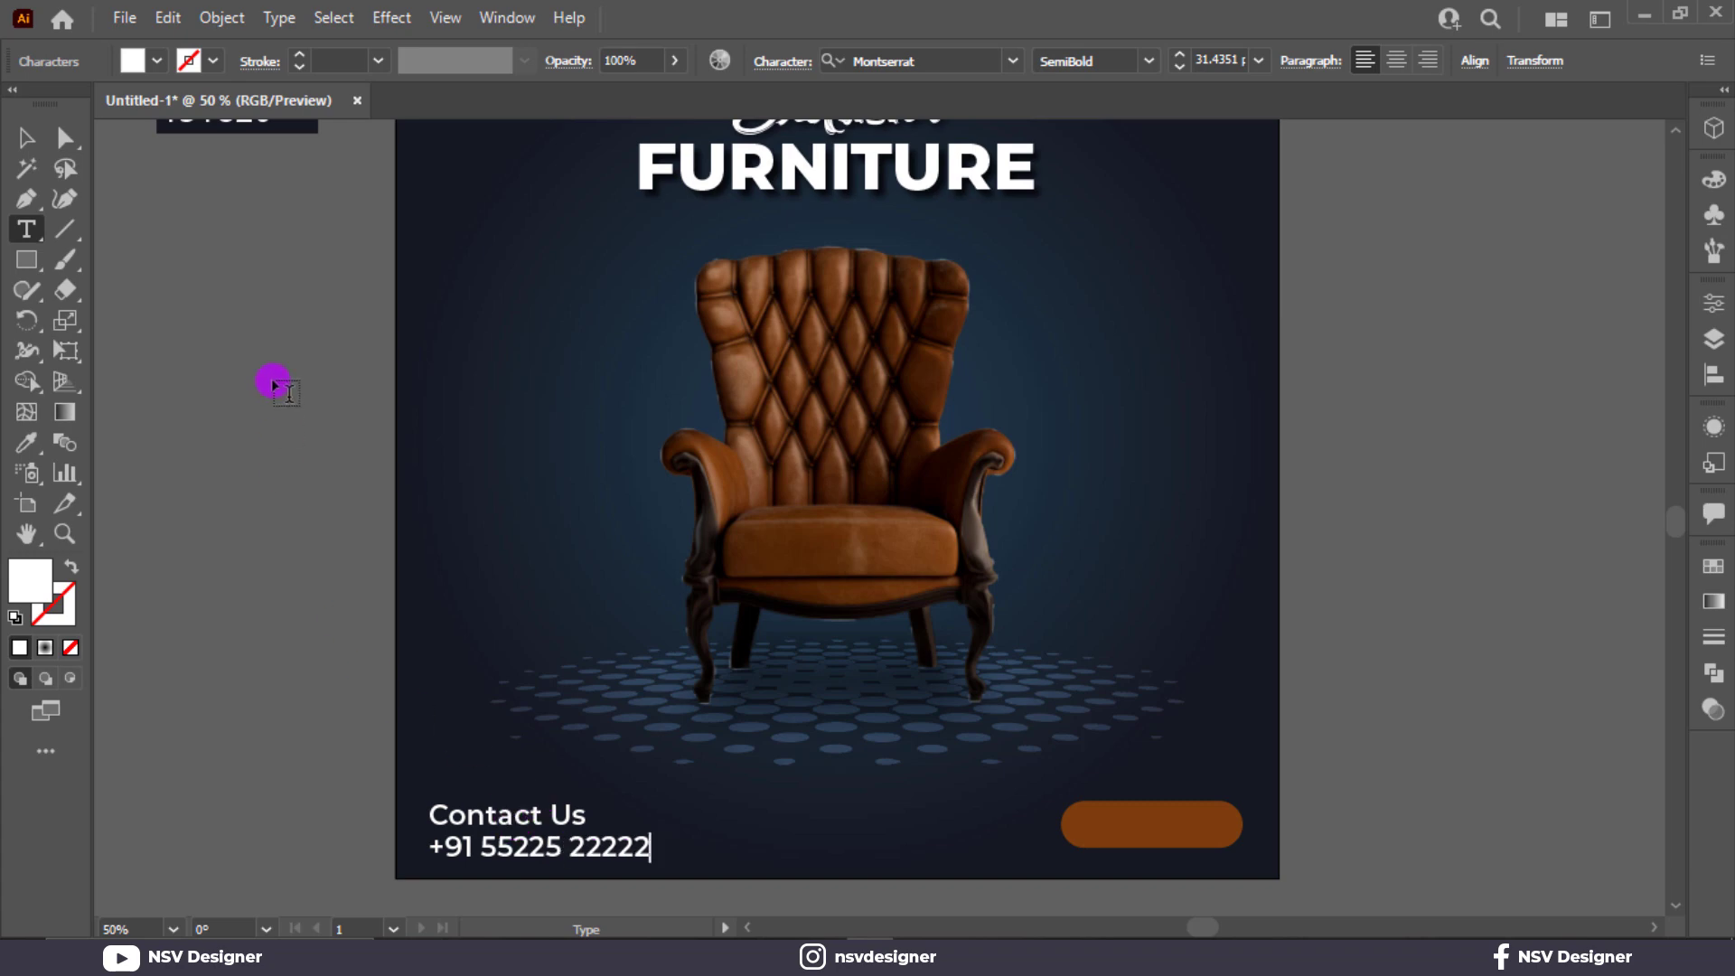
{"action": "key", "text": "Escape"}
Set the phone number line's font weight to Black.
{"action": "left_click", "coordinate": [32, 145]}
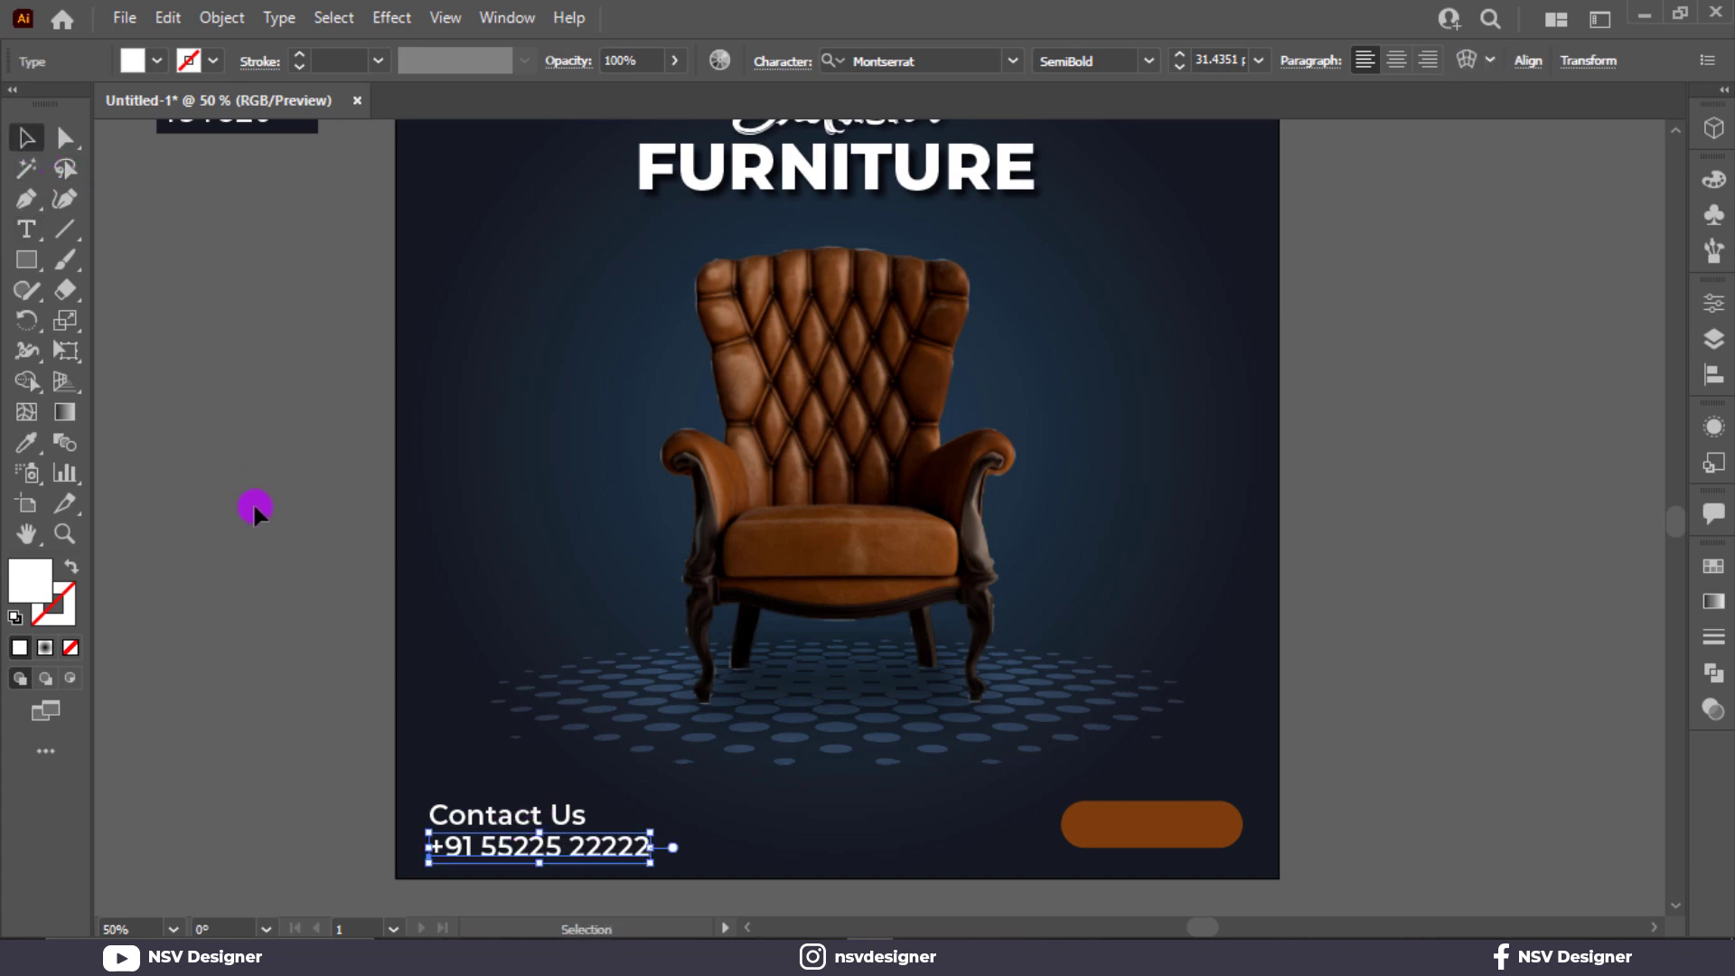
{"action": "left_click", "coordinate": [1154, 62]}
{"action": "left_click", "coordinate": [1117, 539]}
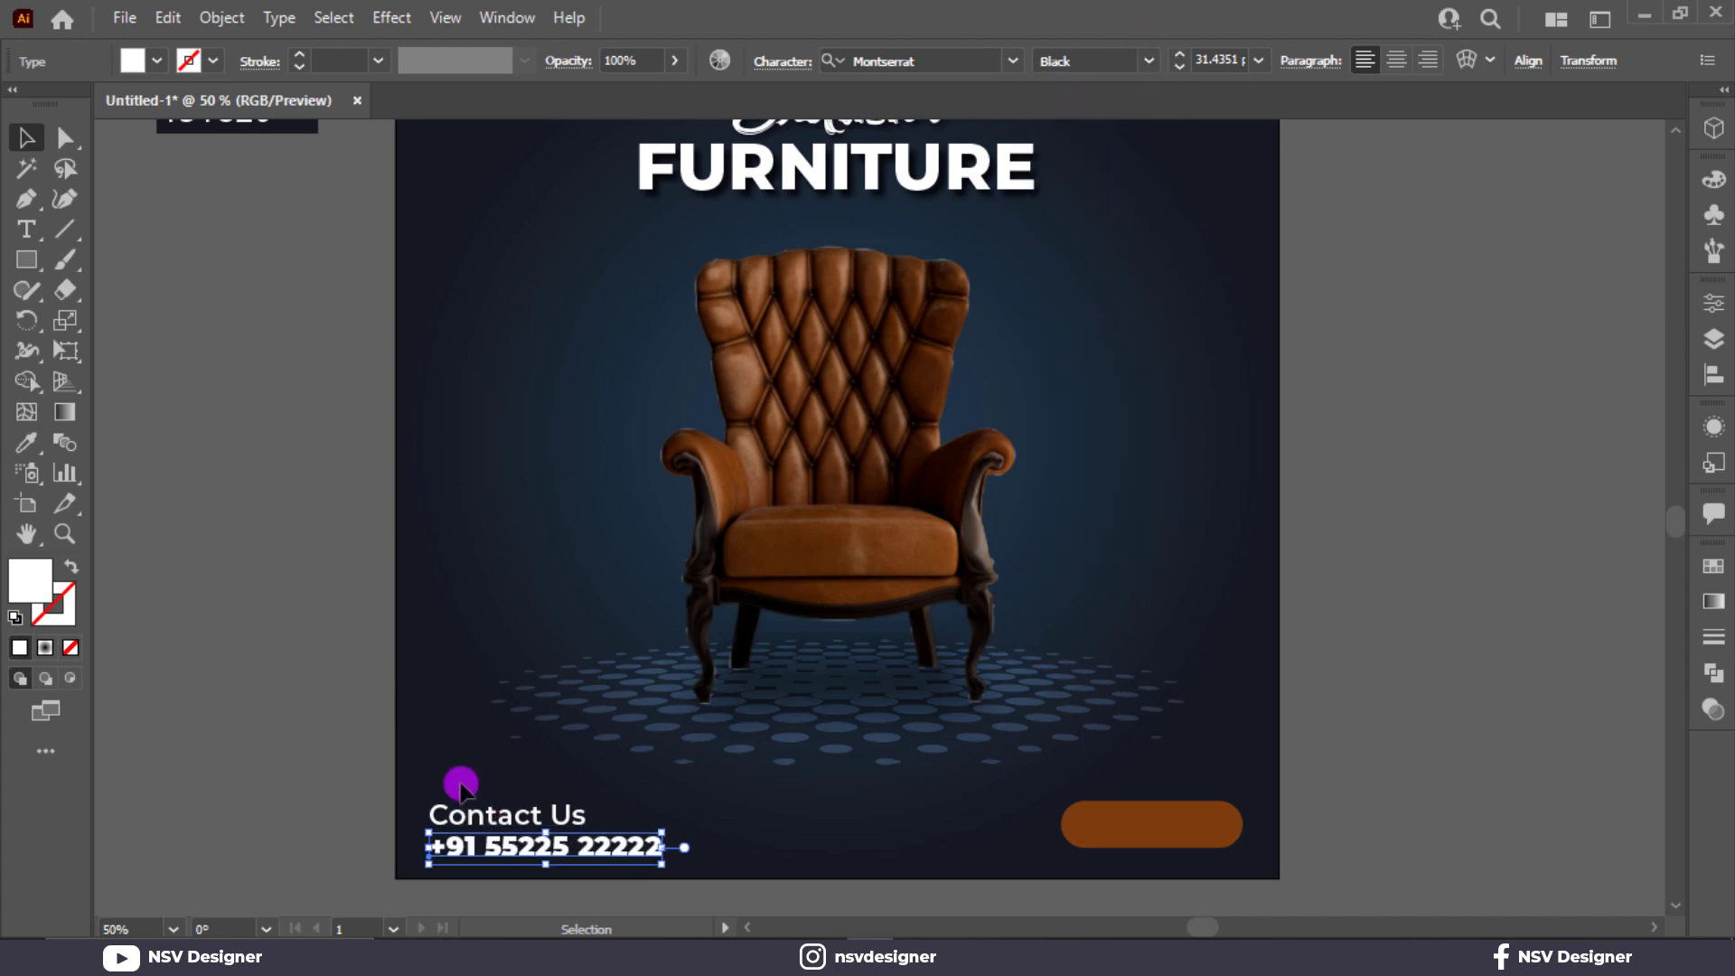
Recolor the Contact Us and phone number lines with the pill shape's brown.
{"action": "left_click", "coordinate": [520, 818], "text": "shift"}
{"action": "key", "text": "i"}
{"action": "left_click", "coordinate": [1135, 801]}
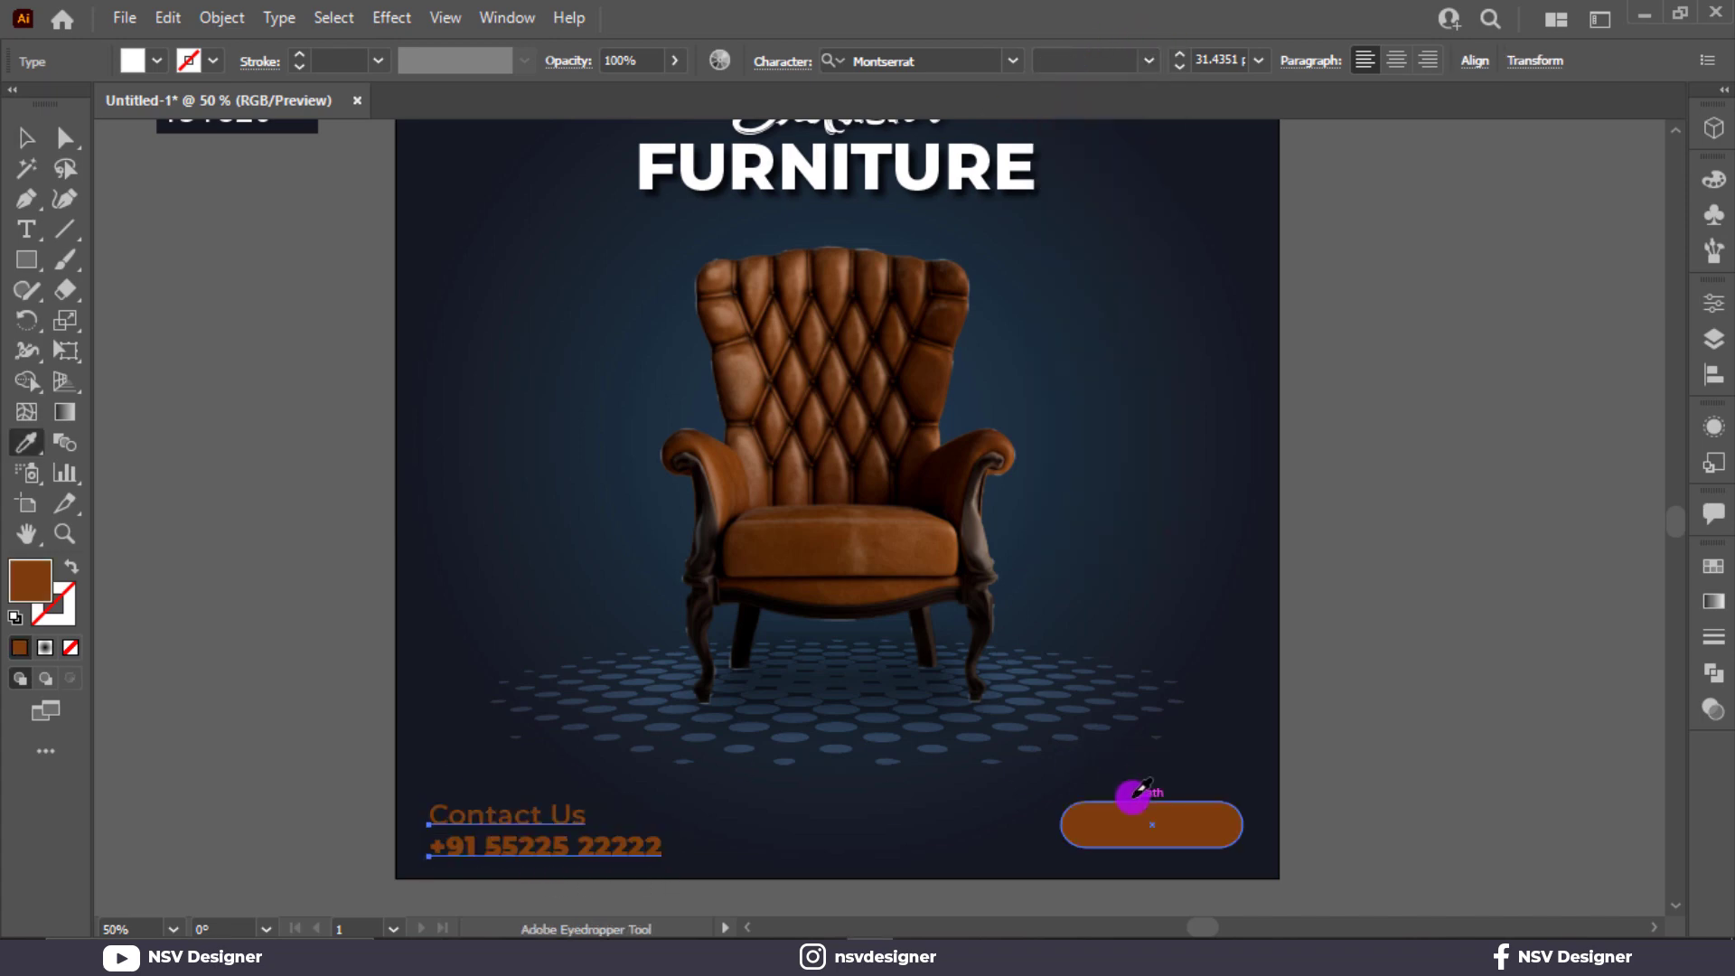
{"action": "key", "text": "v"}
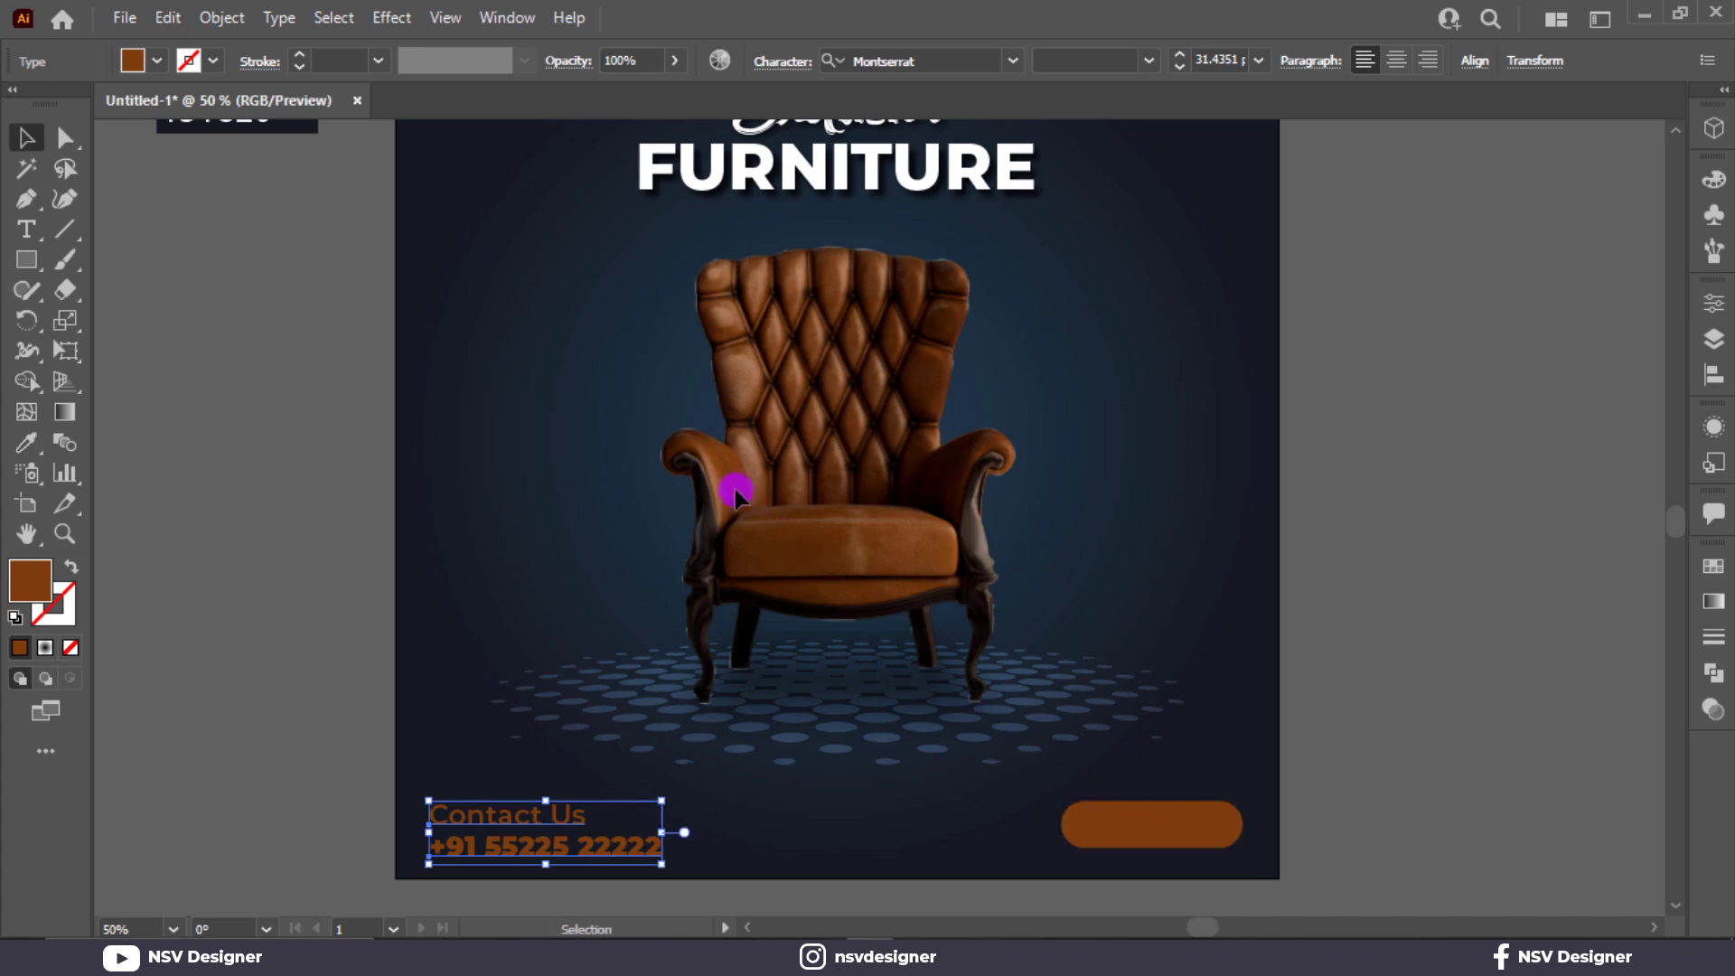
Try a lighter tan sampled from the top of the armchair's back on both contact lines.
{"action": "key", "text": "i"}
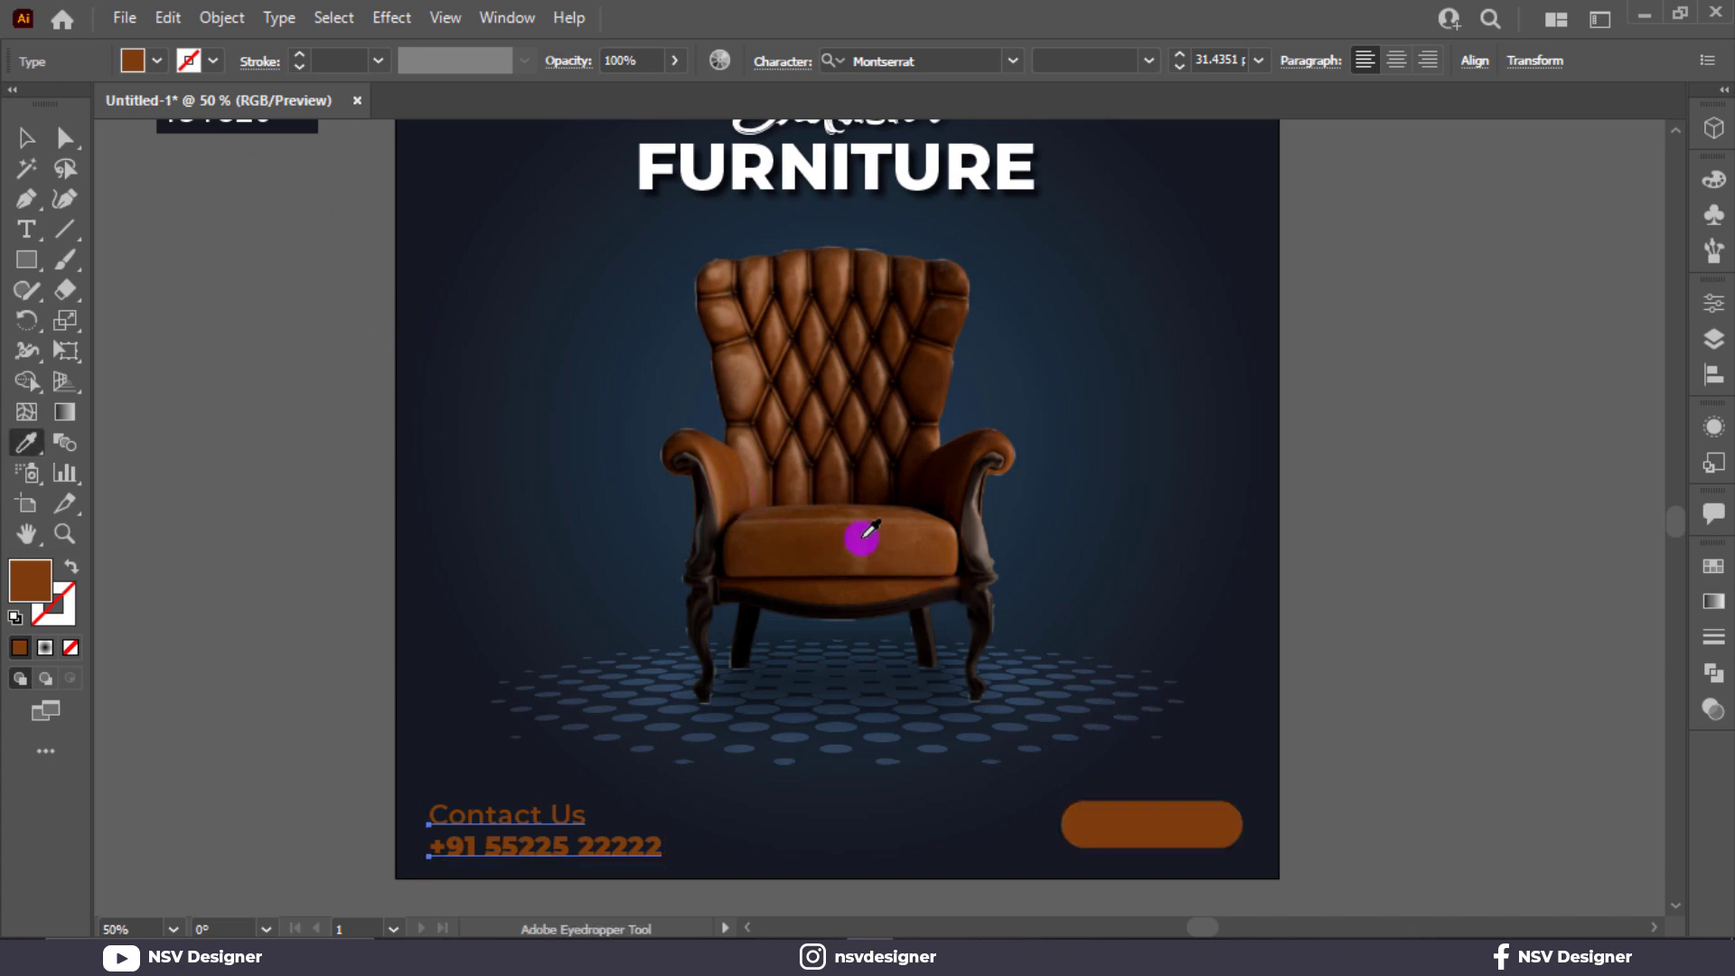
{"action": "left_click", "coordinate": [841, 279]}
{"action": "key", "text": "v"}
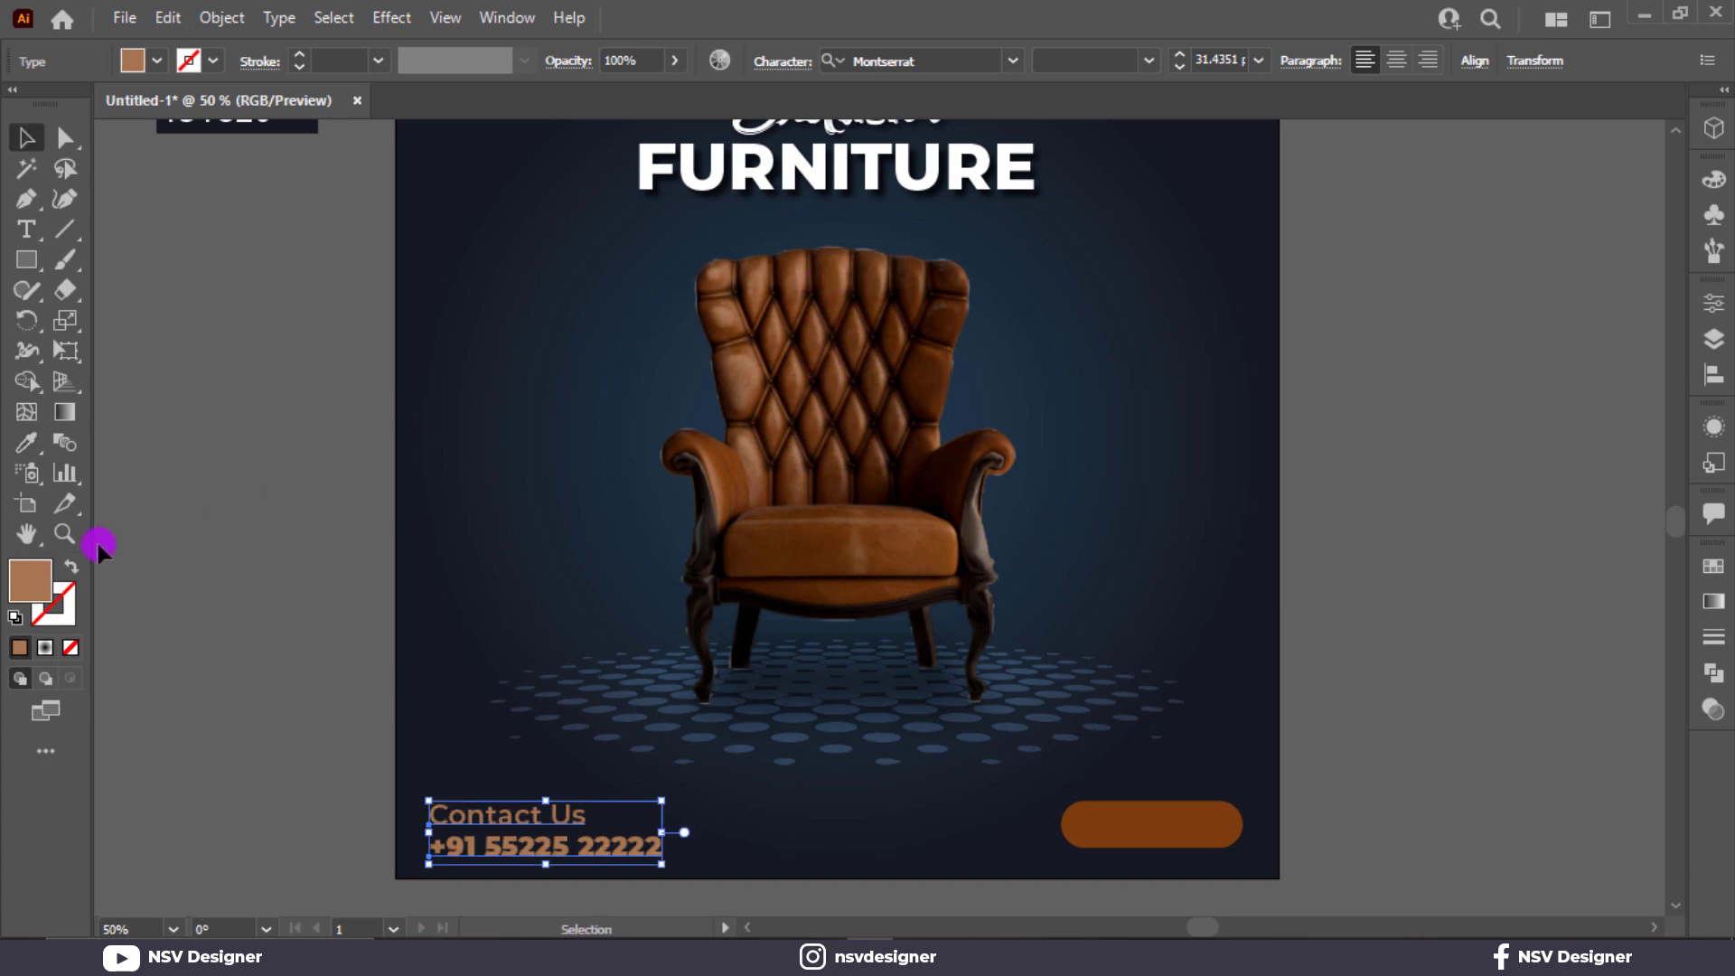
Resample the pill's brown onto the Contact Us and phone number lines and brighten it to orange b54f09.
{"action": "key", "text": "i"}
{"action": "left_click", "coordinate": [1211, 824]}
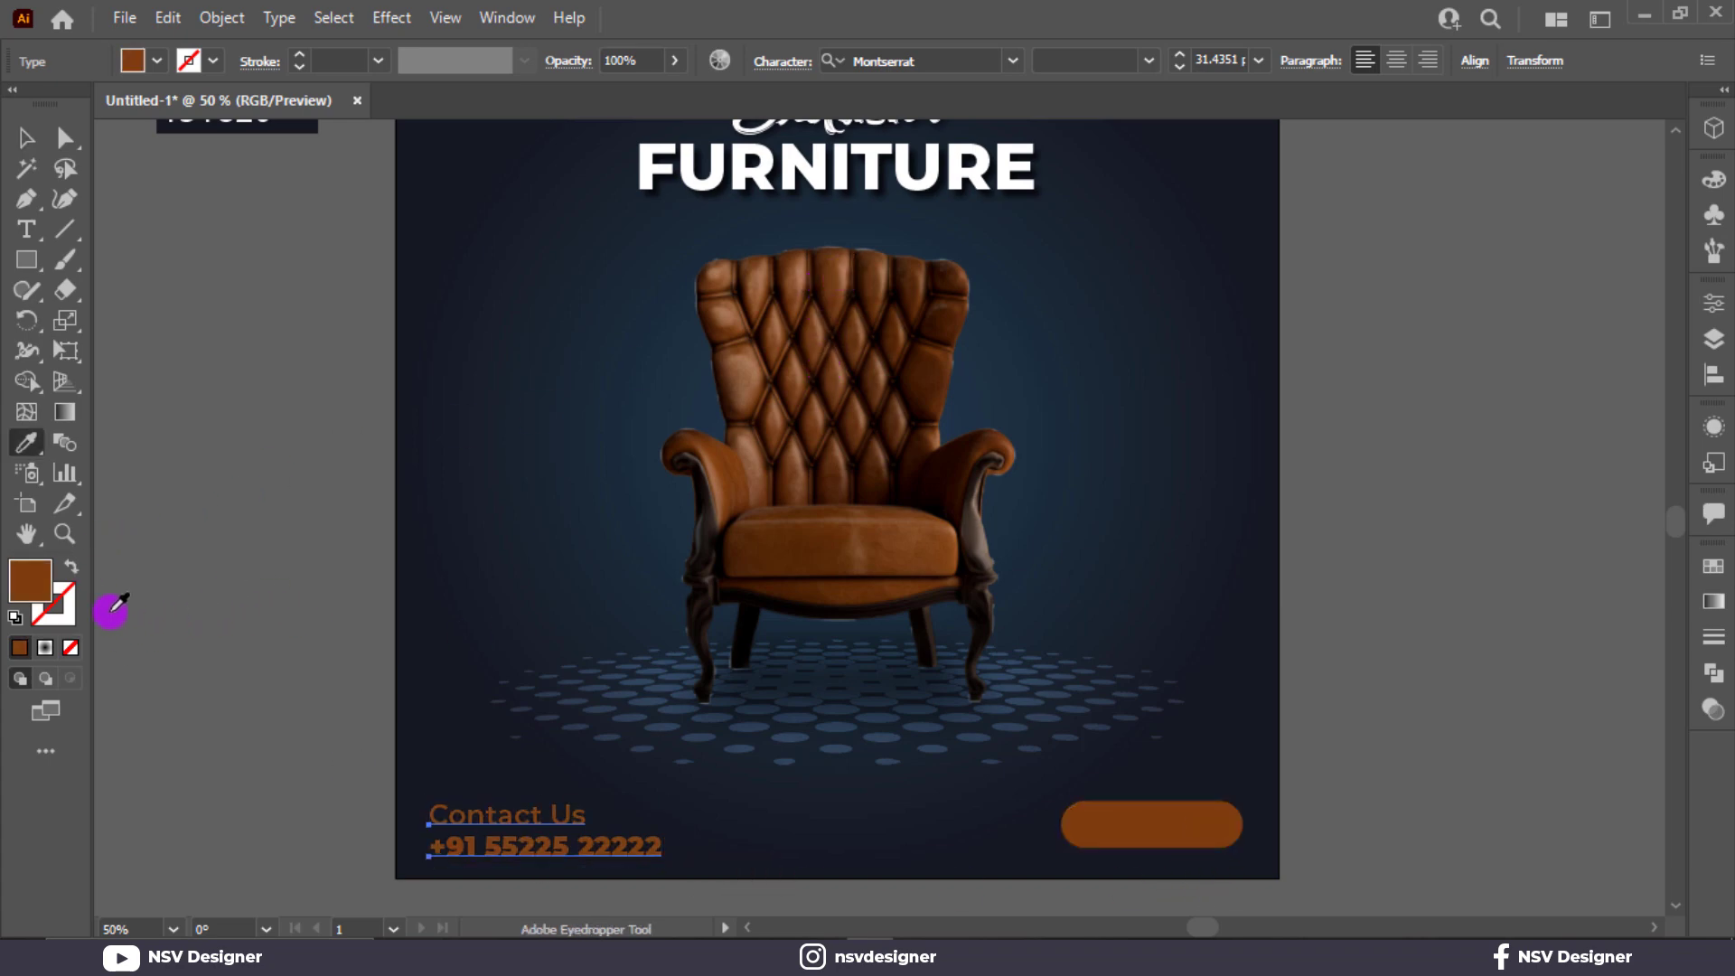
{"action": "double_click", "coordinate": [41, 597]}
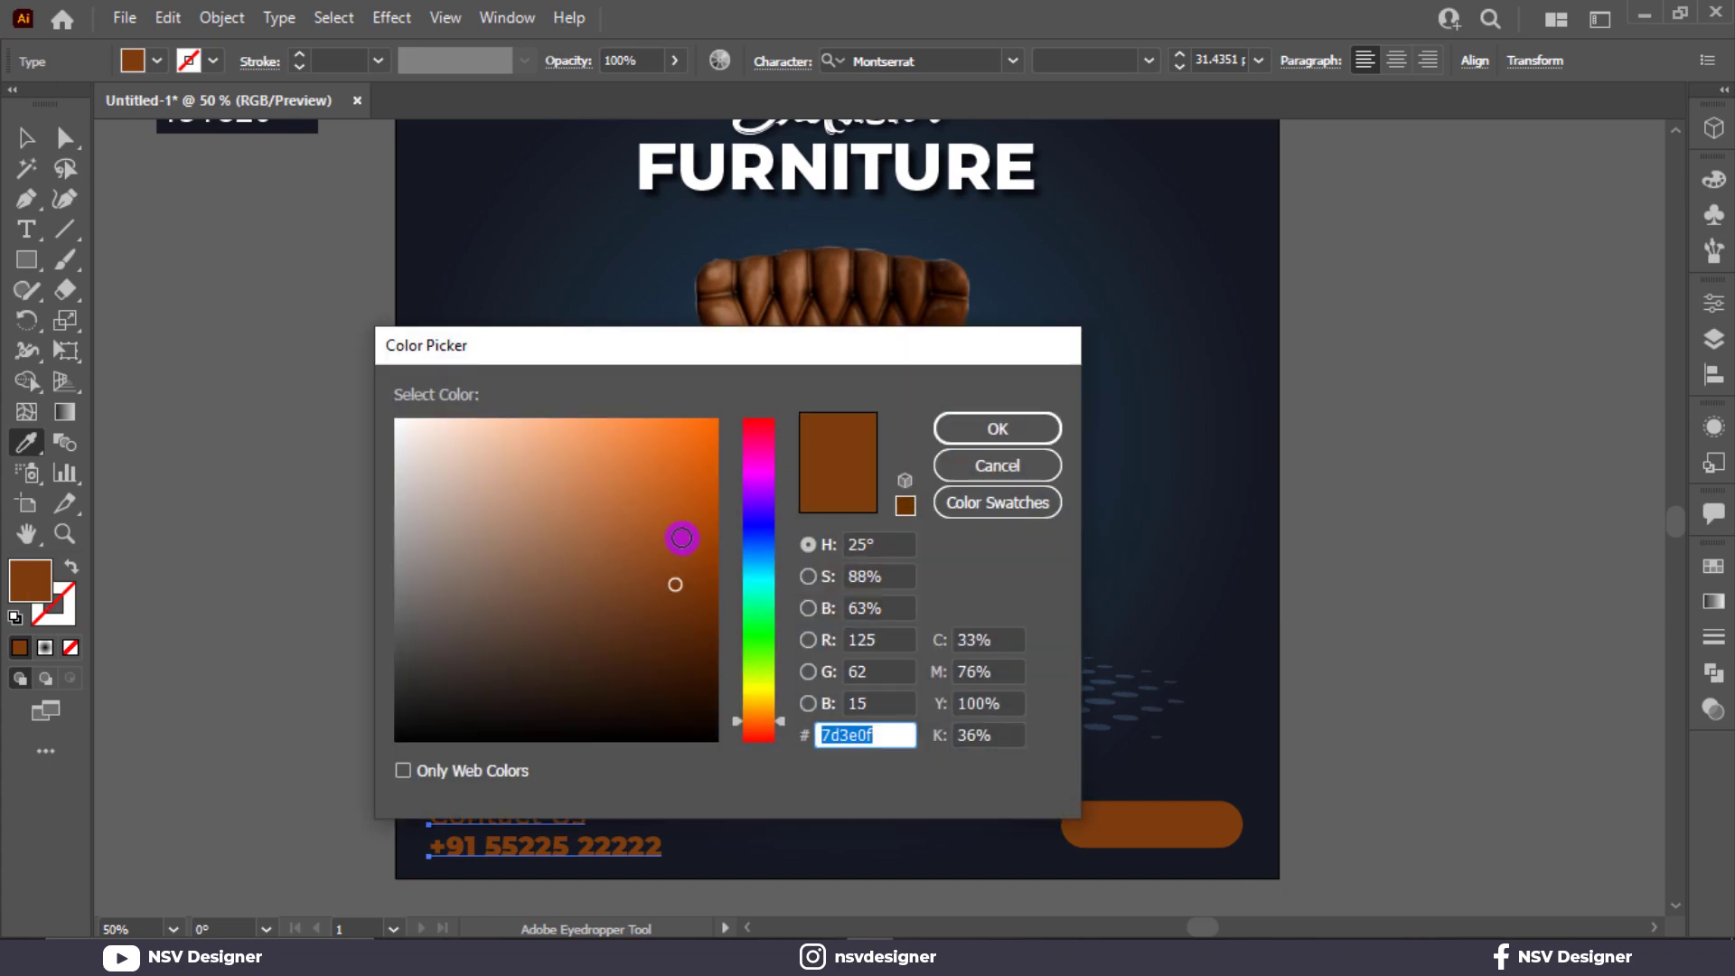
{"action": "mouse_move", "coordinate": [681, 538]}
{"action": "left_mouse_down"}
{"action": "mouse_move", "coordinate": [709, 434]}
{"action": "mouse_move", "coordinate": [701, 511]}
{"action": "left_mouse_up"}
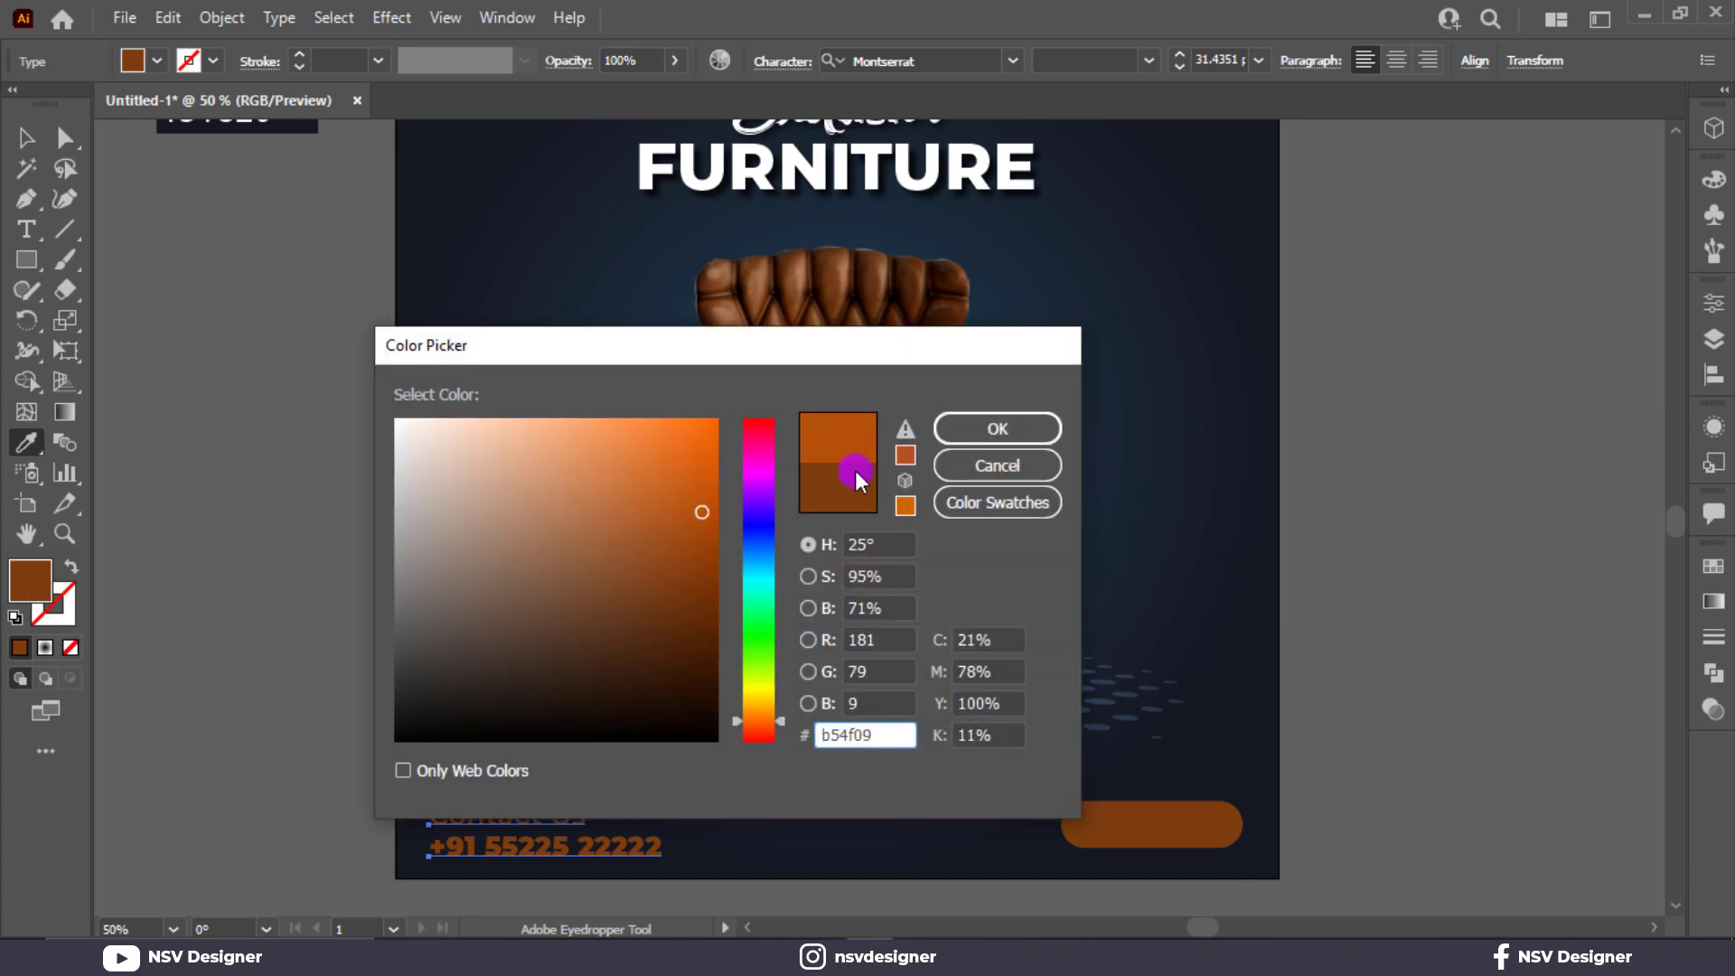
{"action": "left_click", "coordinate": [1003, 432]}
Copy the contact lines' orange and recolor the pill shape with b54f09.
{"action": "scroll", "coordinate": [748, 759], "scroll_direction": "up", "scroll_amount": 3}
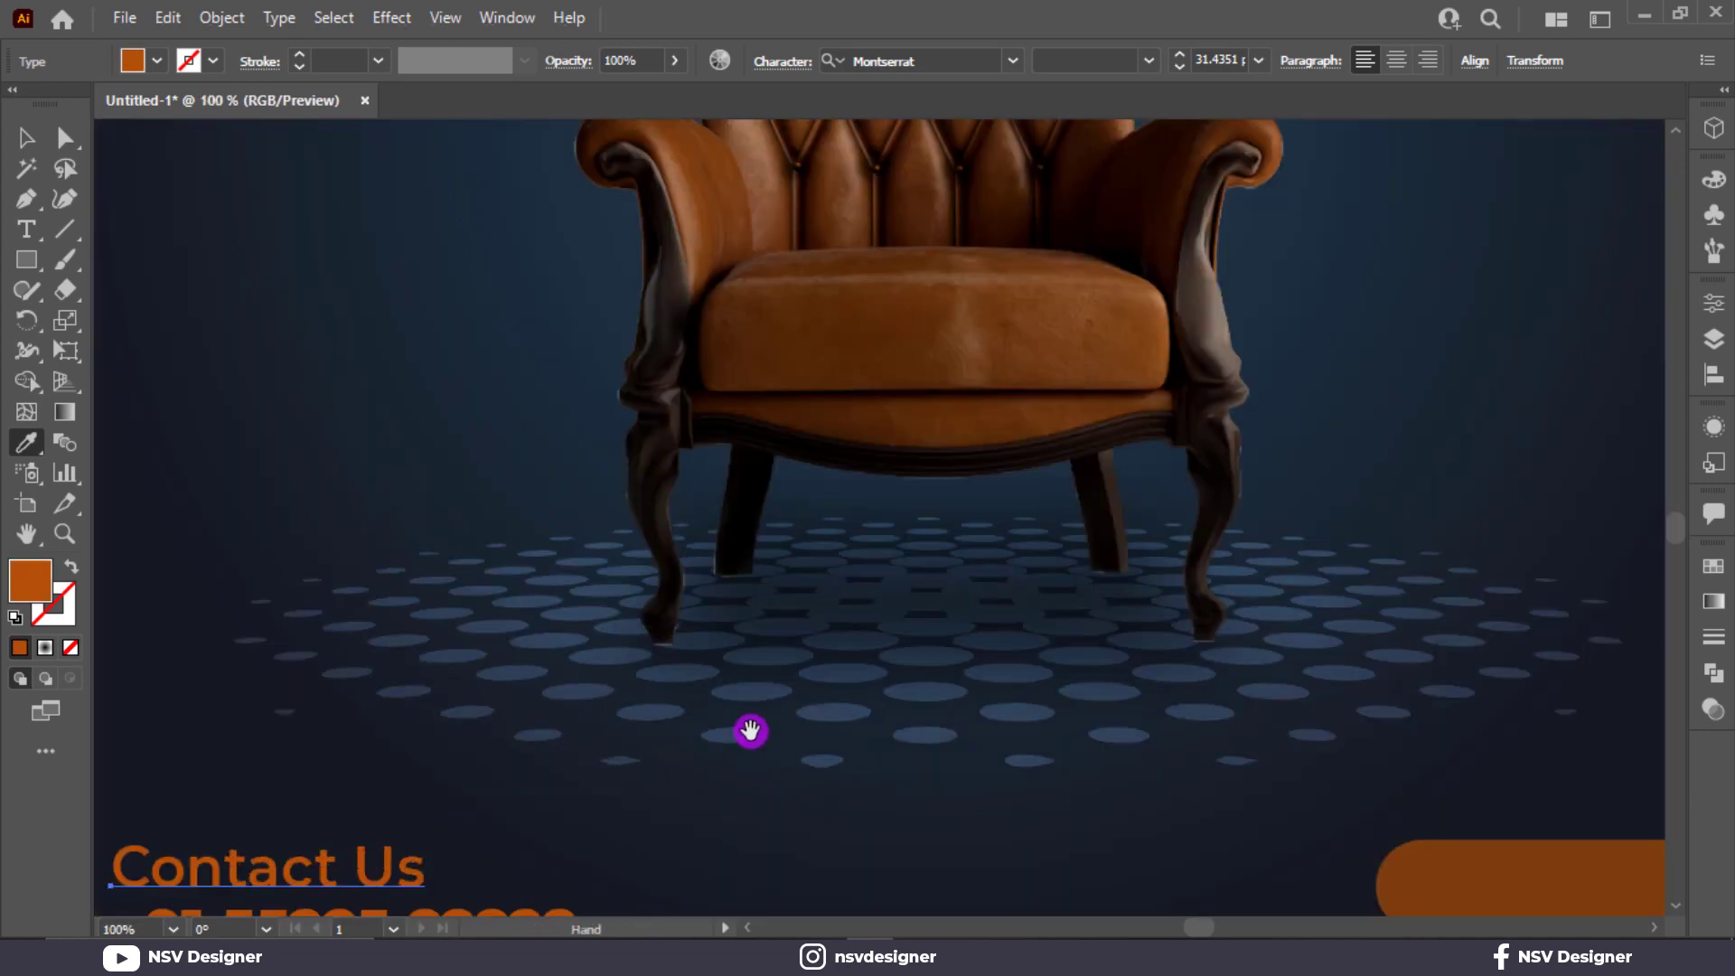
{"action": "left_click_drag", "start_coordinate": [751, 730], "coordinate": [804, 476]}
{"action": "double_click", "coordinate": [30, 583]}
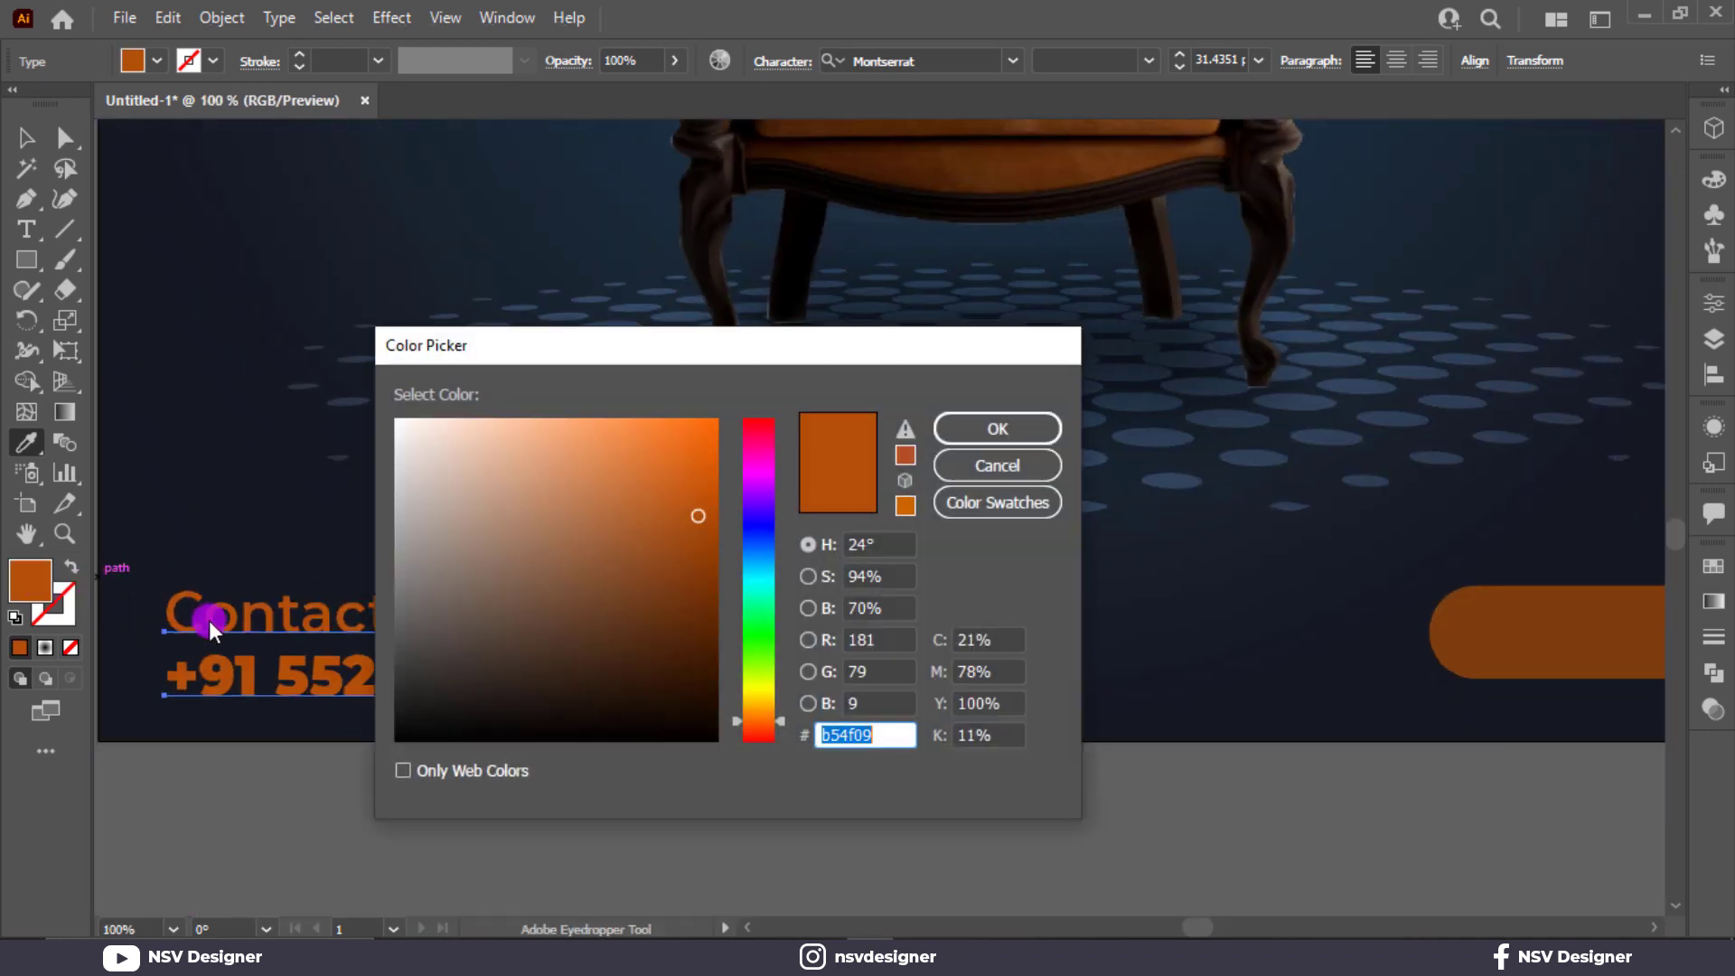
{"action": "key", "text": "Return"}
{"action": "left_click", "coordinate": [1547, 602]}
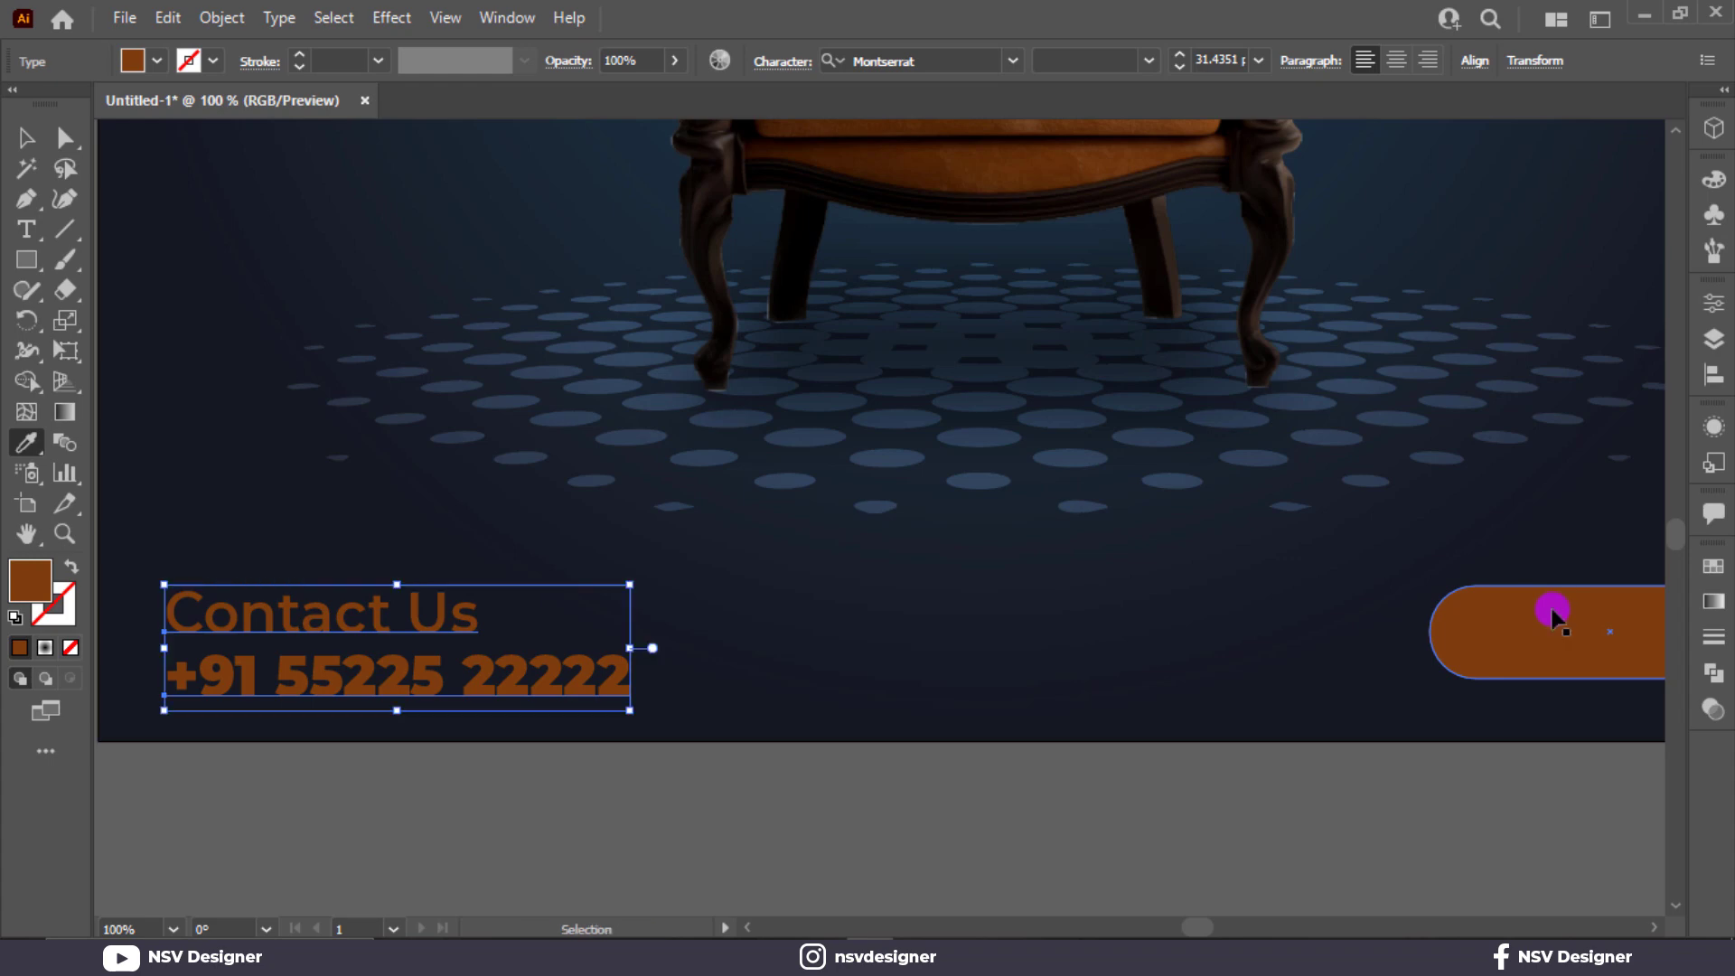
{"action": "key", "text": "ctrl+z"}
{"action": "key", "text": "v"}
{"action": "left_click", "coordinate": [1552, 607]}
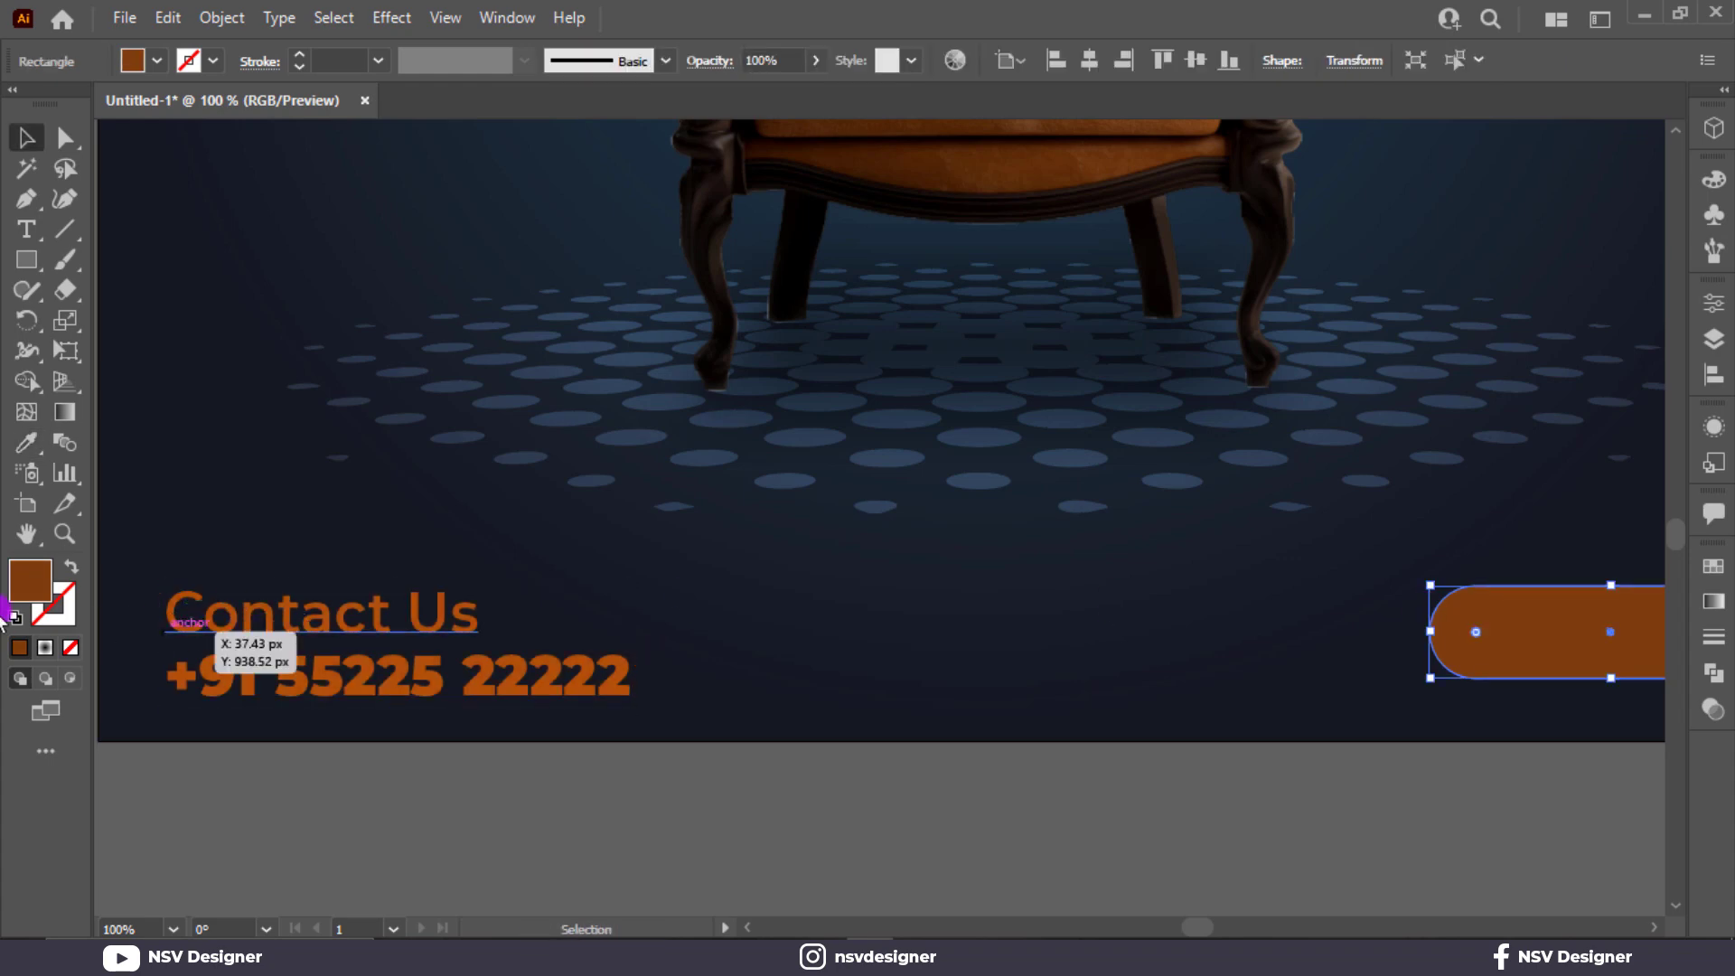
{"action": "double_click", "coordinate": [38, 583]}
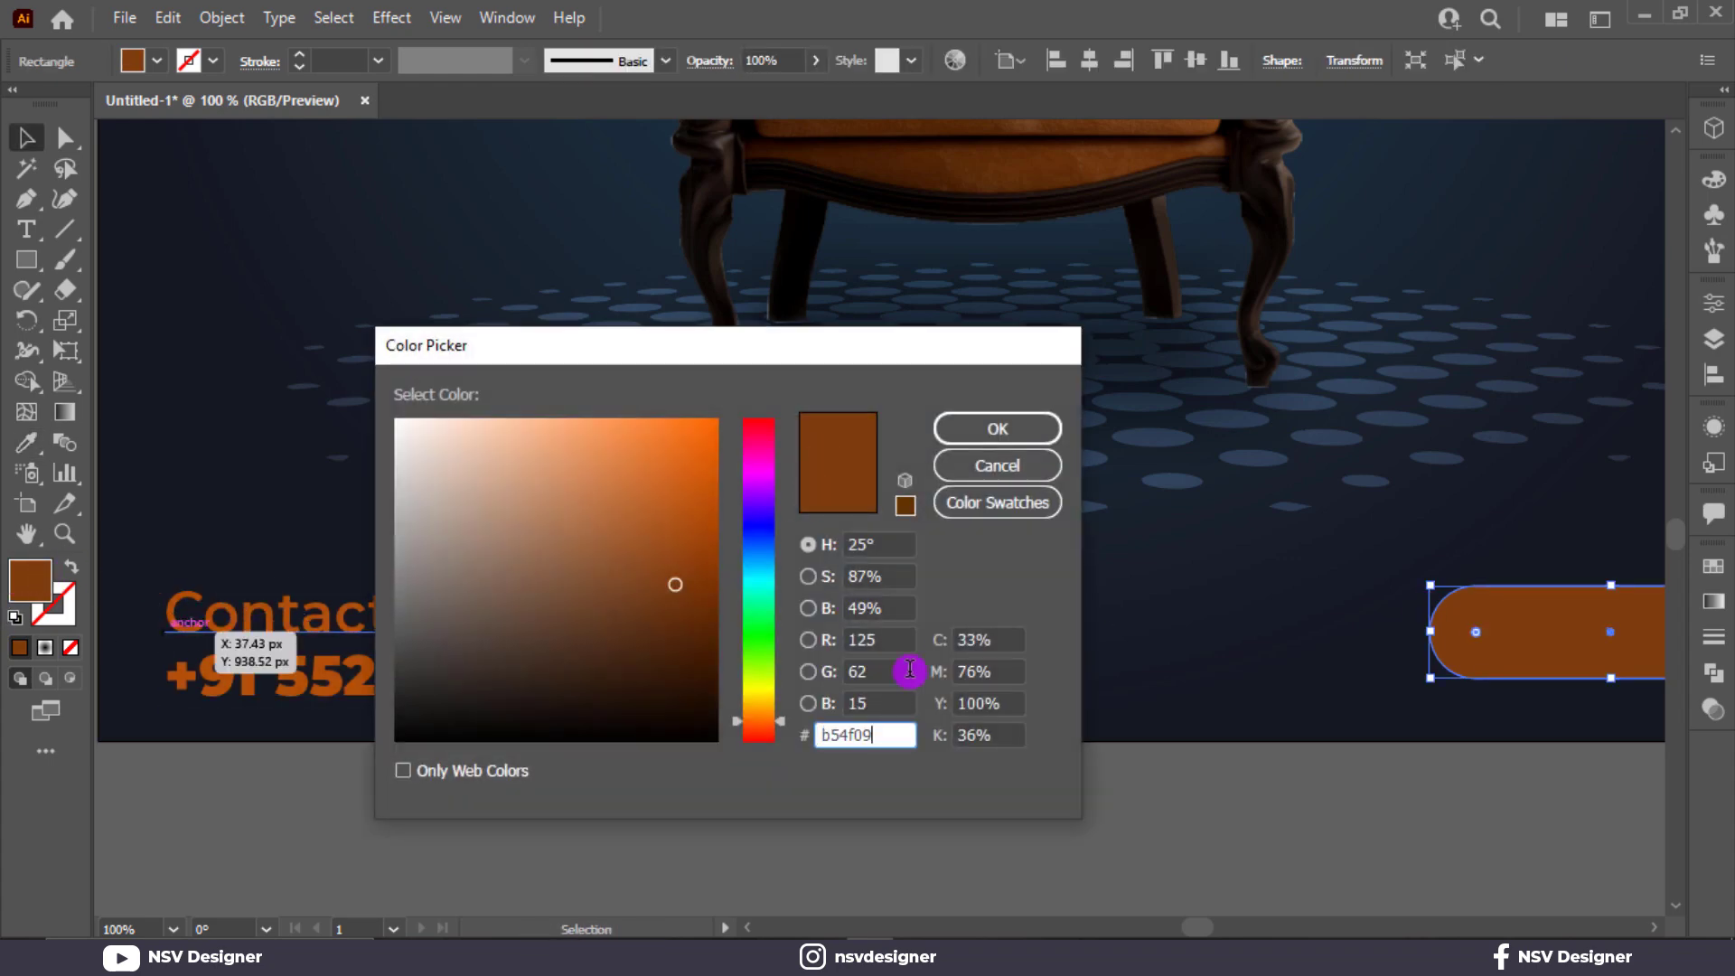
{"action": "left_click", "coordinate": [997, 428]}
{"action": "left_click", "coordinate": [1115, 573]}
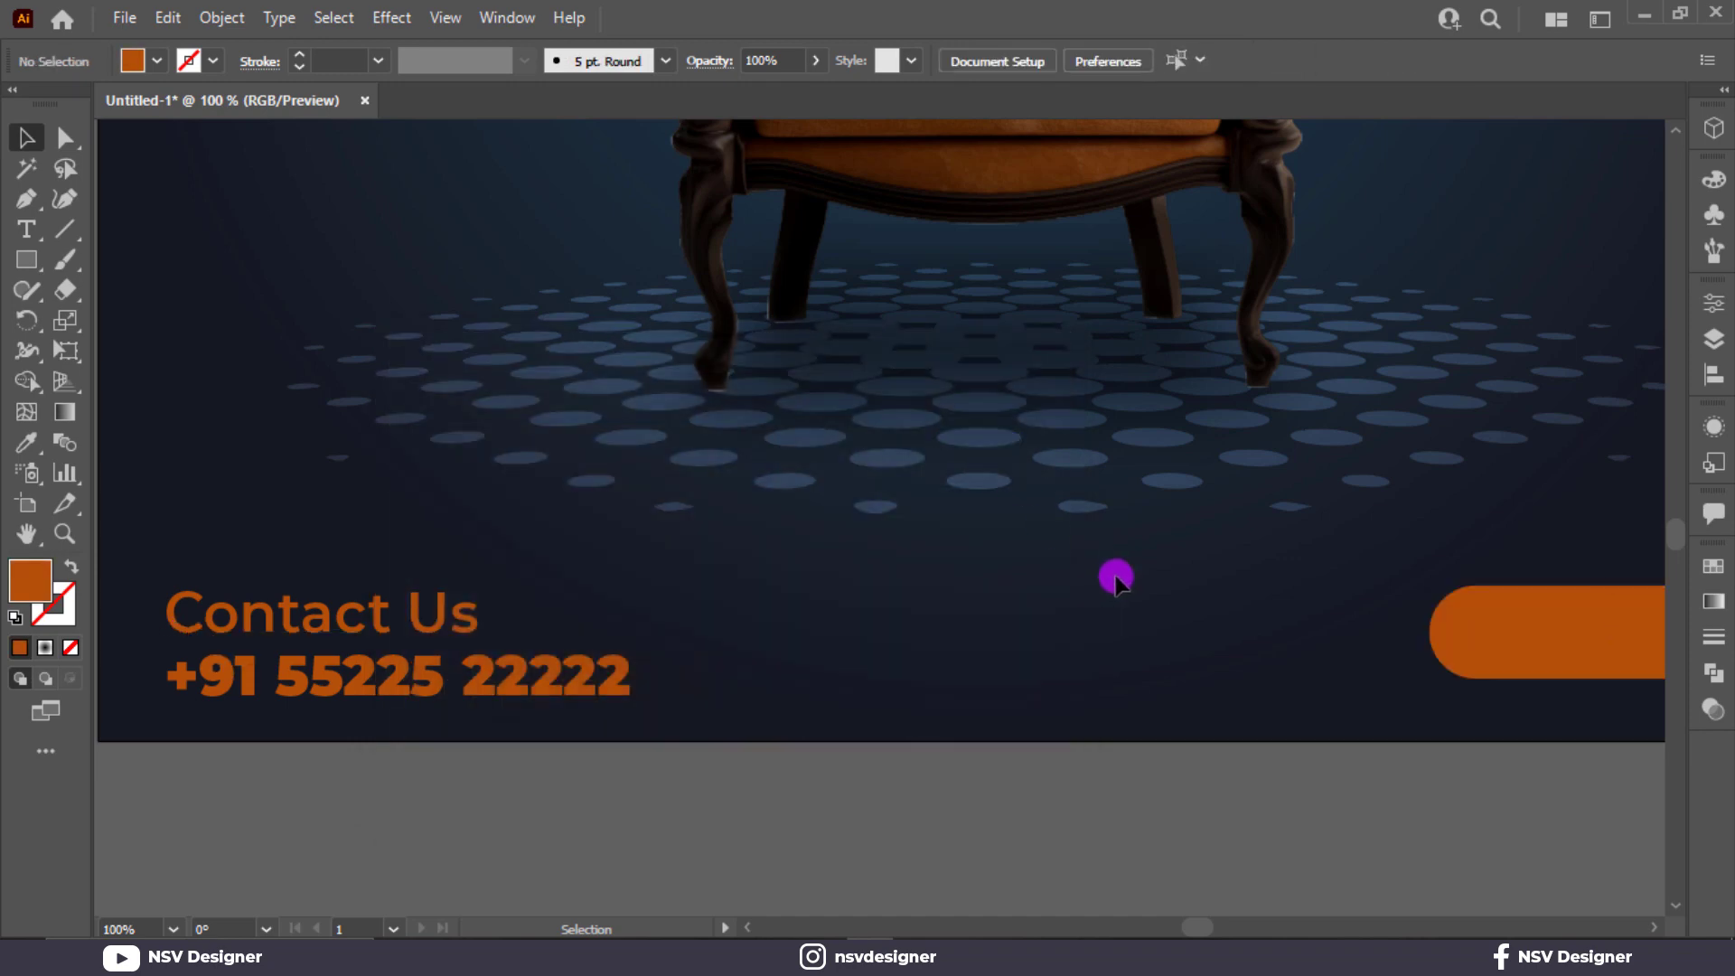
Recolor the Contact Us and phone number lines white.
{"action": "key", "text": "ctrl+0"}
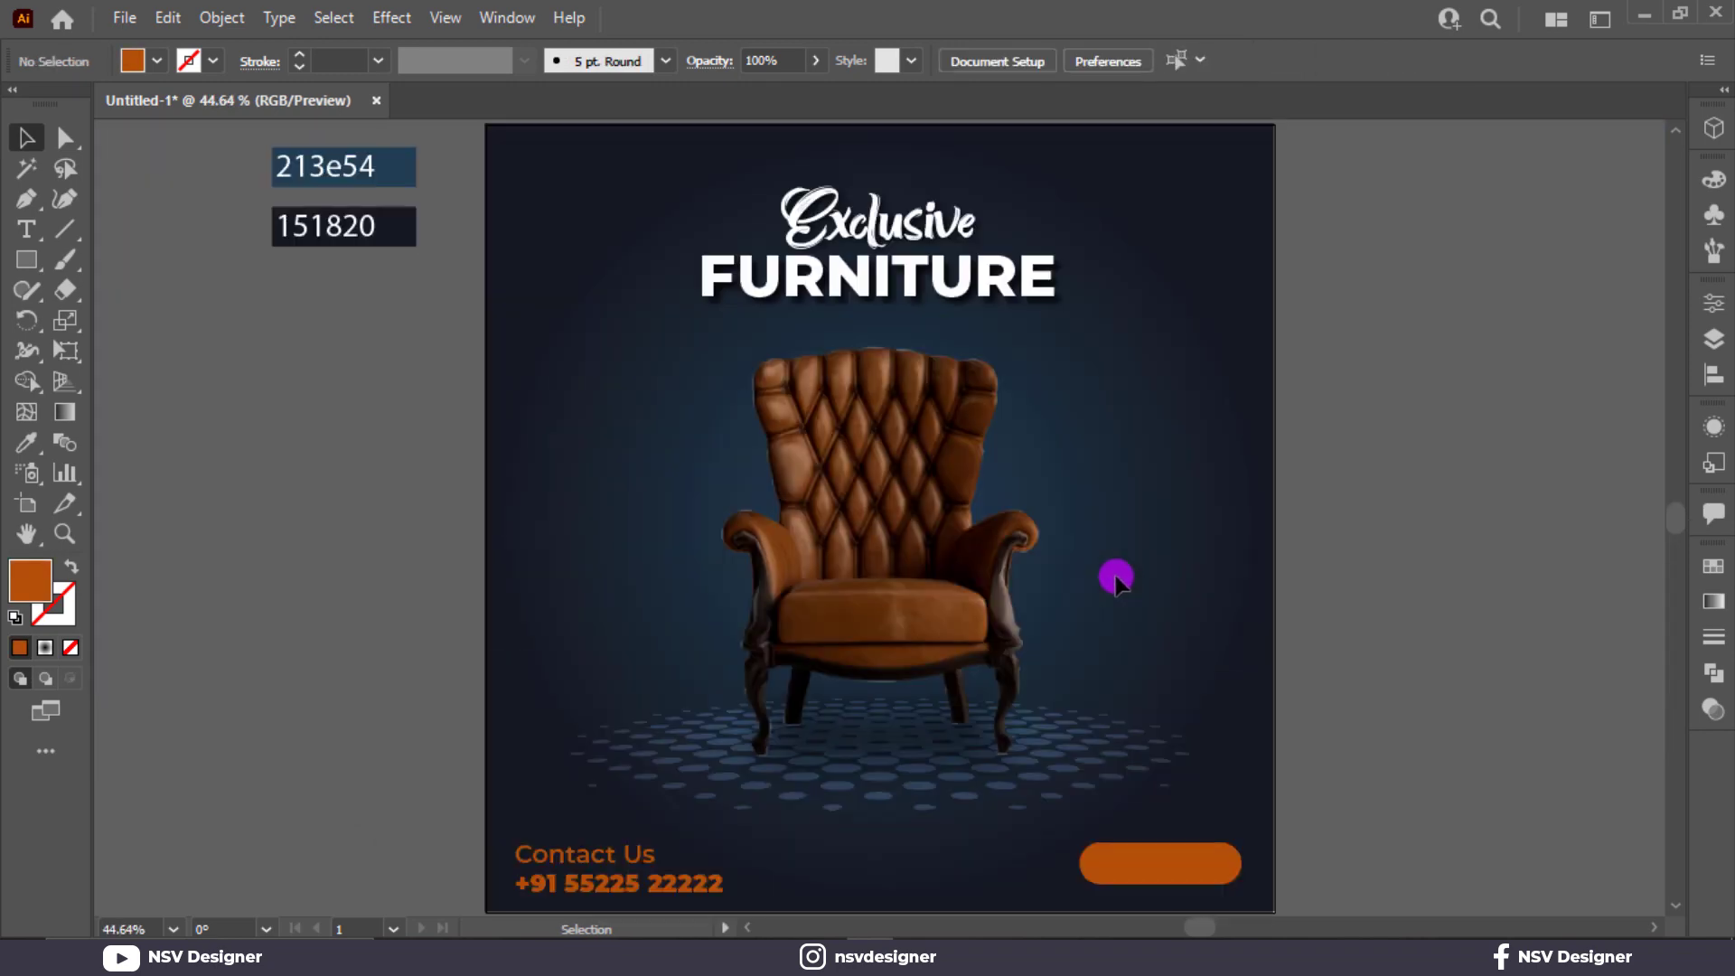
{"action": "left_click", "coordinate": [545, 884]}
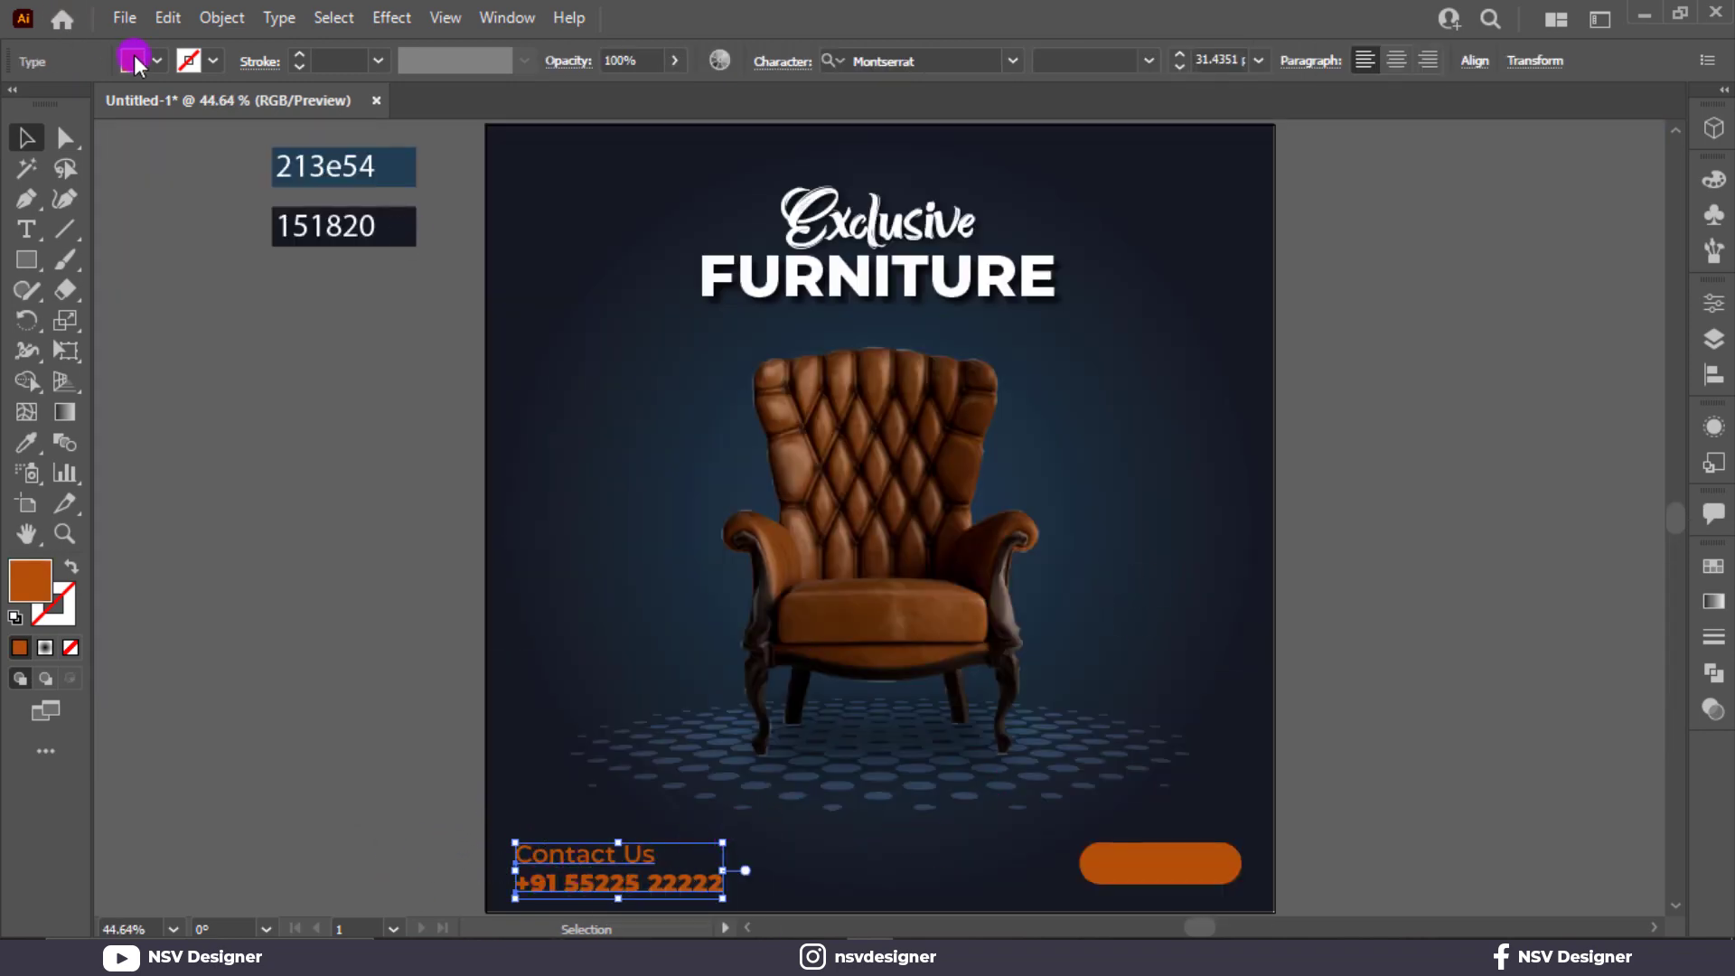
{"action": "left_click", "coordinate": [135, 62]}
{"action": "left_click", "coordinate": [52, 103]}
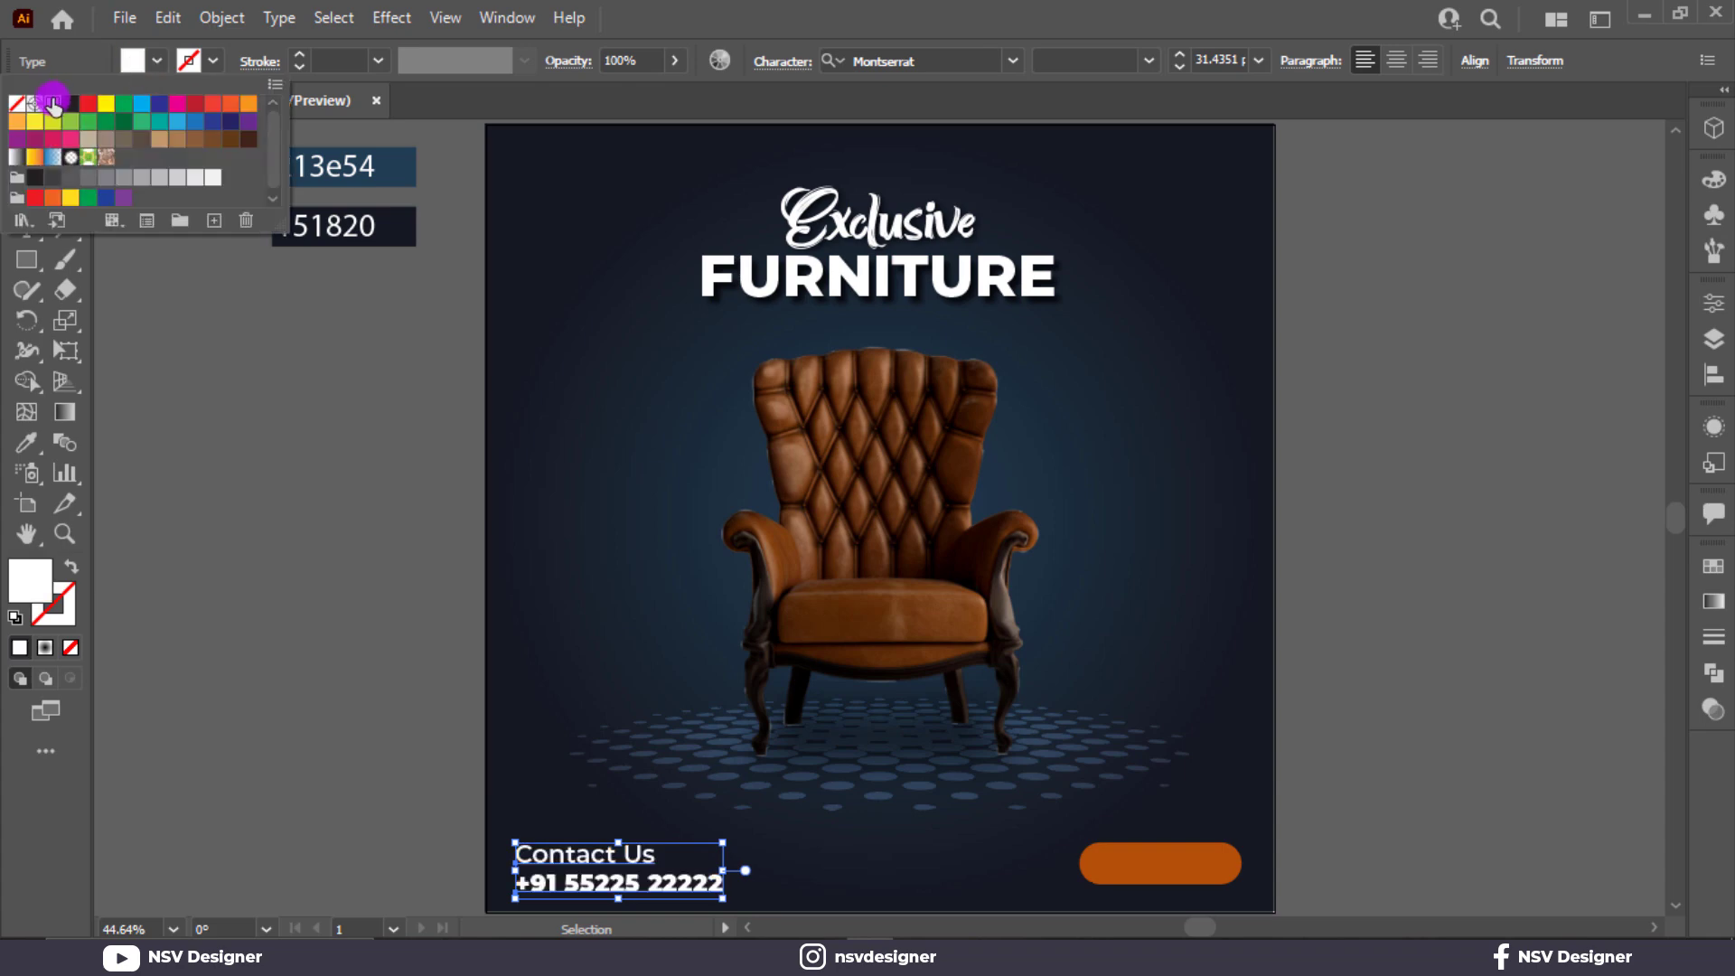
{"action": "left_click", "coordinate": [226, 549]}
Scale the Contact Us and phone number lines down together to about 24.8 pt.
{"action": "left_click_drag", "start_coordinate": [520, 816], "coordinate": [722, 901]}
{"action": "left_click_drag", "start_coordinate": [565, 790], "coordinate": [707, 903]}
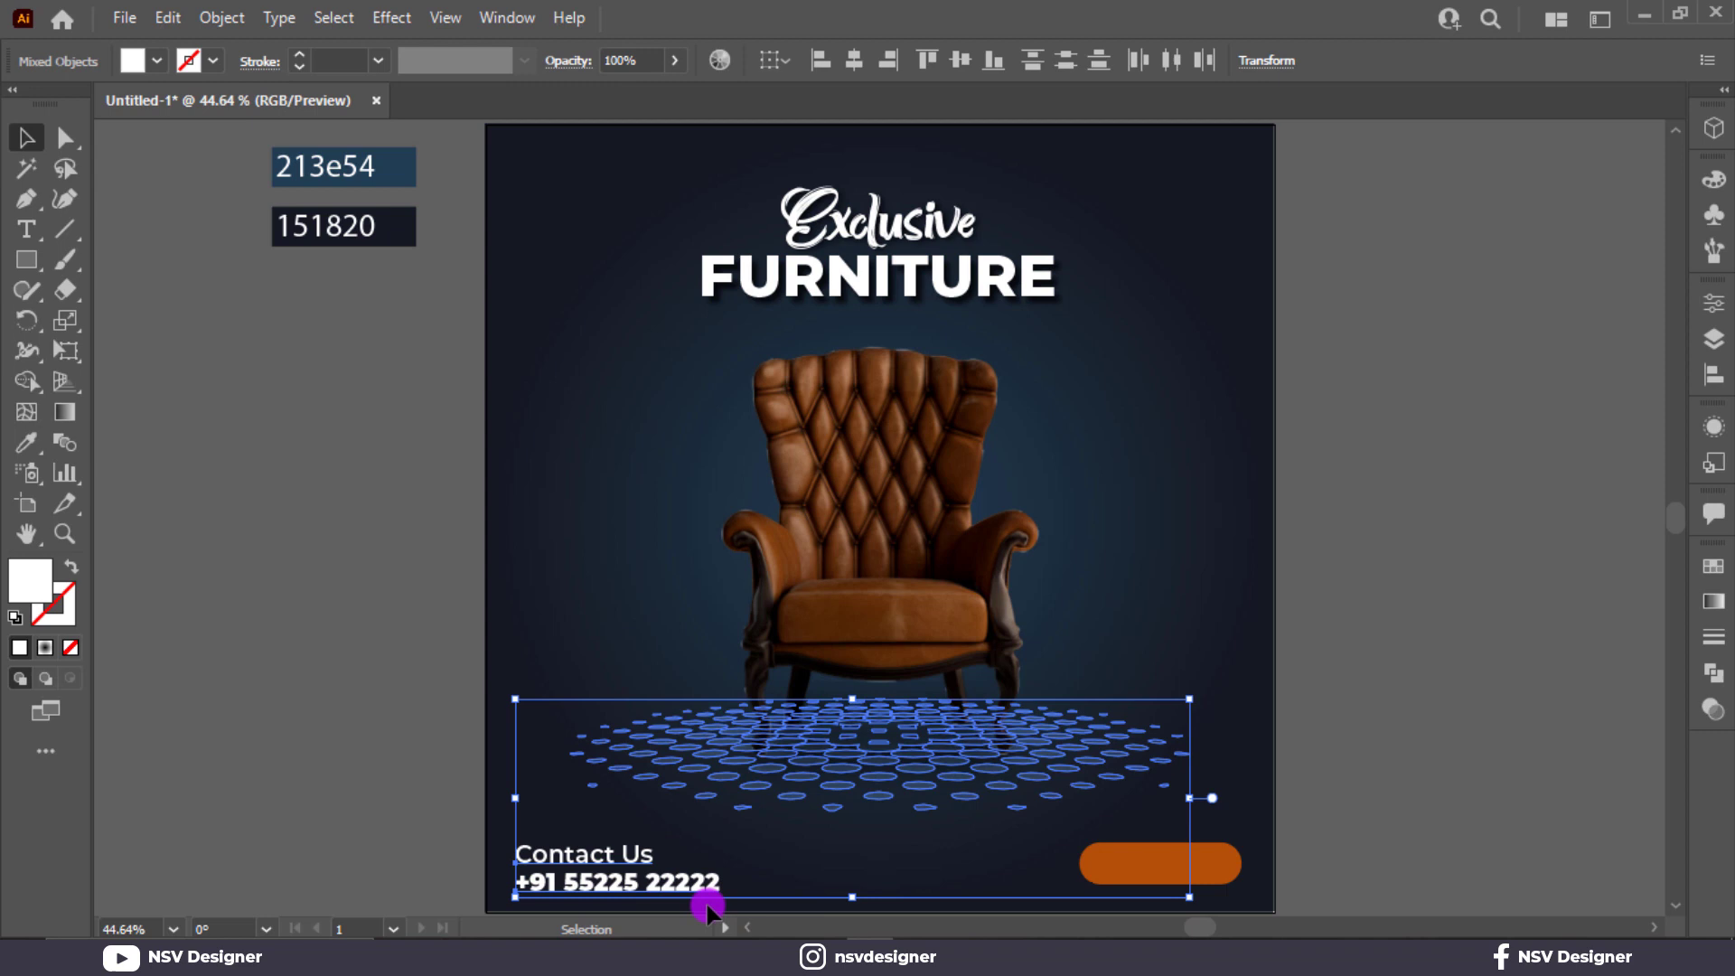
{"action": "left_click", "coordinate": [464, 795]}
{"action": "left_click", "coordinate": [592, 887]}
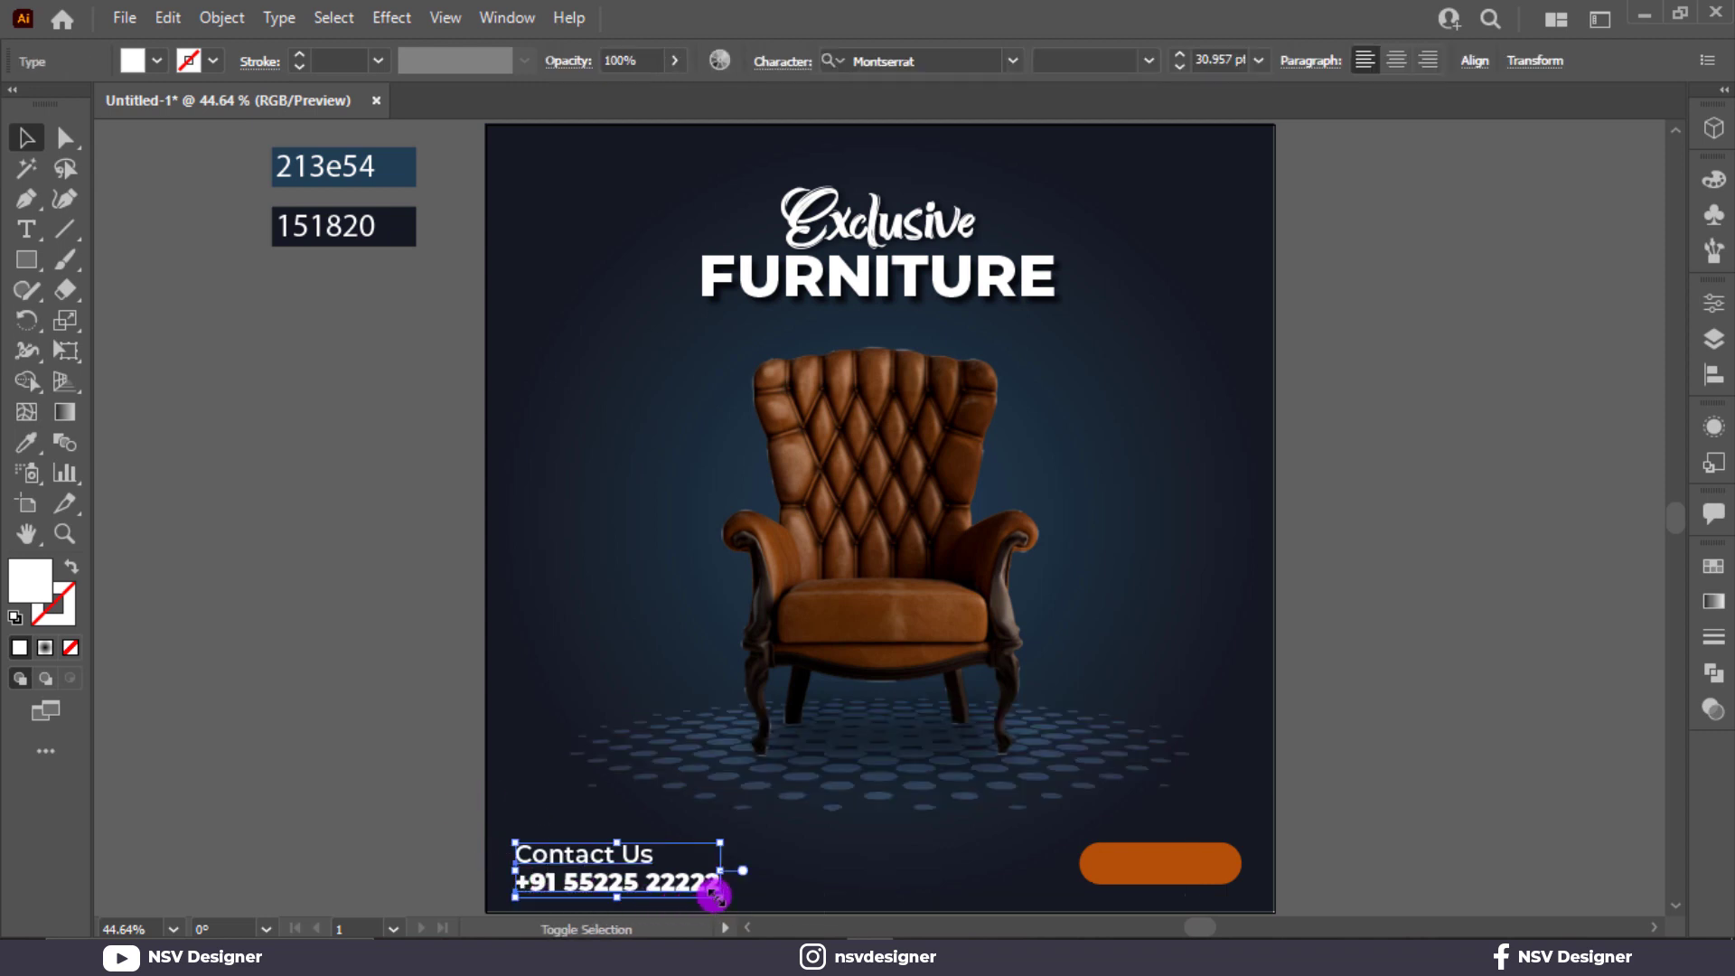
{"action": "mouse_move", "coordinate": [714, 895]}
{"action": "left_mouse_down"}
{"action": "mouse_move", "coordinate": [659, 886]}
{"action": "mouse_move", "coordinate": [682, 887]}
{"action": "left_mouse_up"}
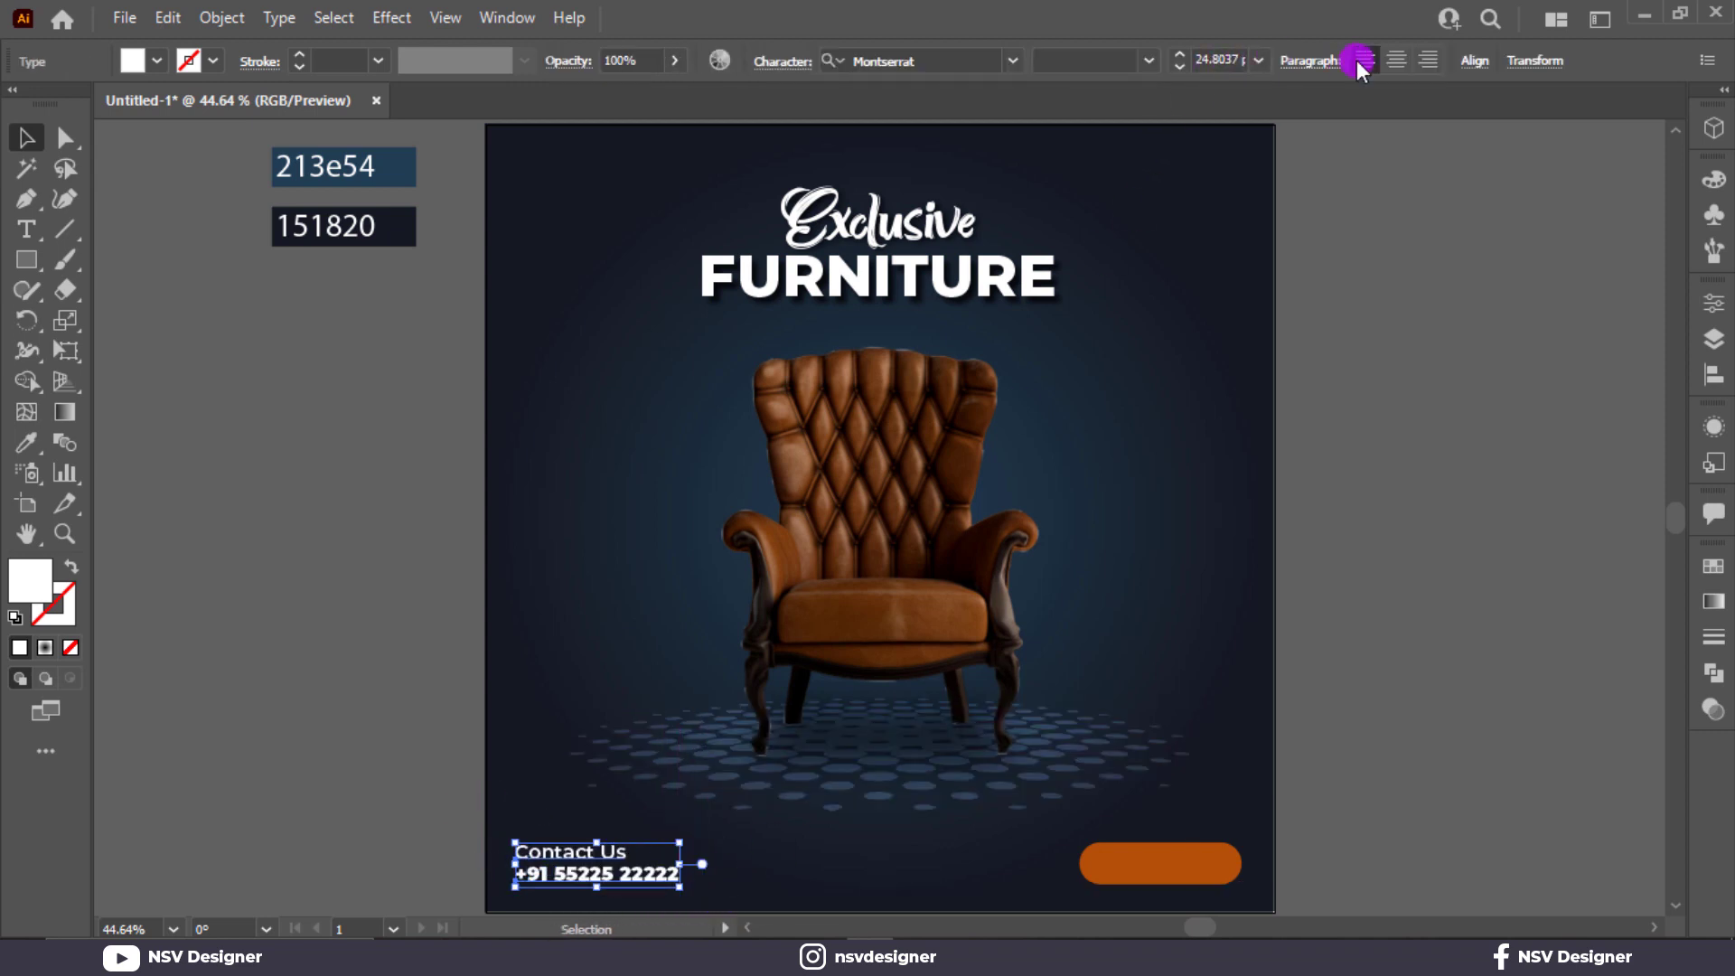
{"action": "left_click", "coordinate": [1472, 62]}
{"action": "left_click", "coordinate": [392, 730]}
Move the Contact Us line slightly down to tighten its spacing above the phone number.
{"action": "scroll", "coordinate": [457, 713], "scroll_direction": "down", "scroll_amount": 3}
{"action": "scroll", "coordinate": [457, 713], "scroll_direction": "up", "scroll_amount": 4}
{"action": "left_click", "coordinate": [586, 776]}
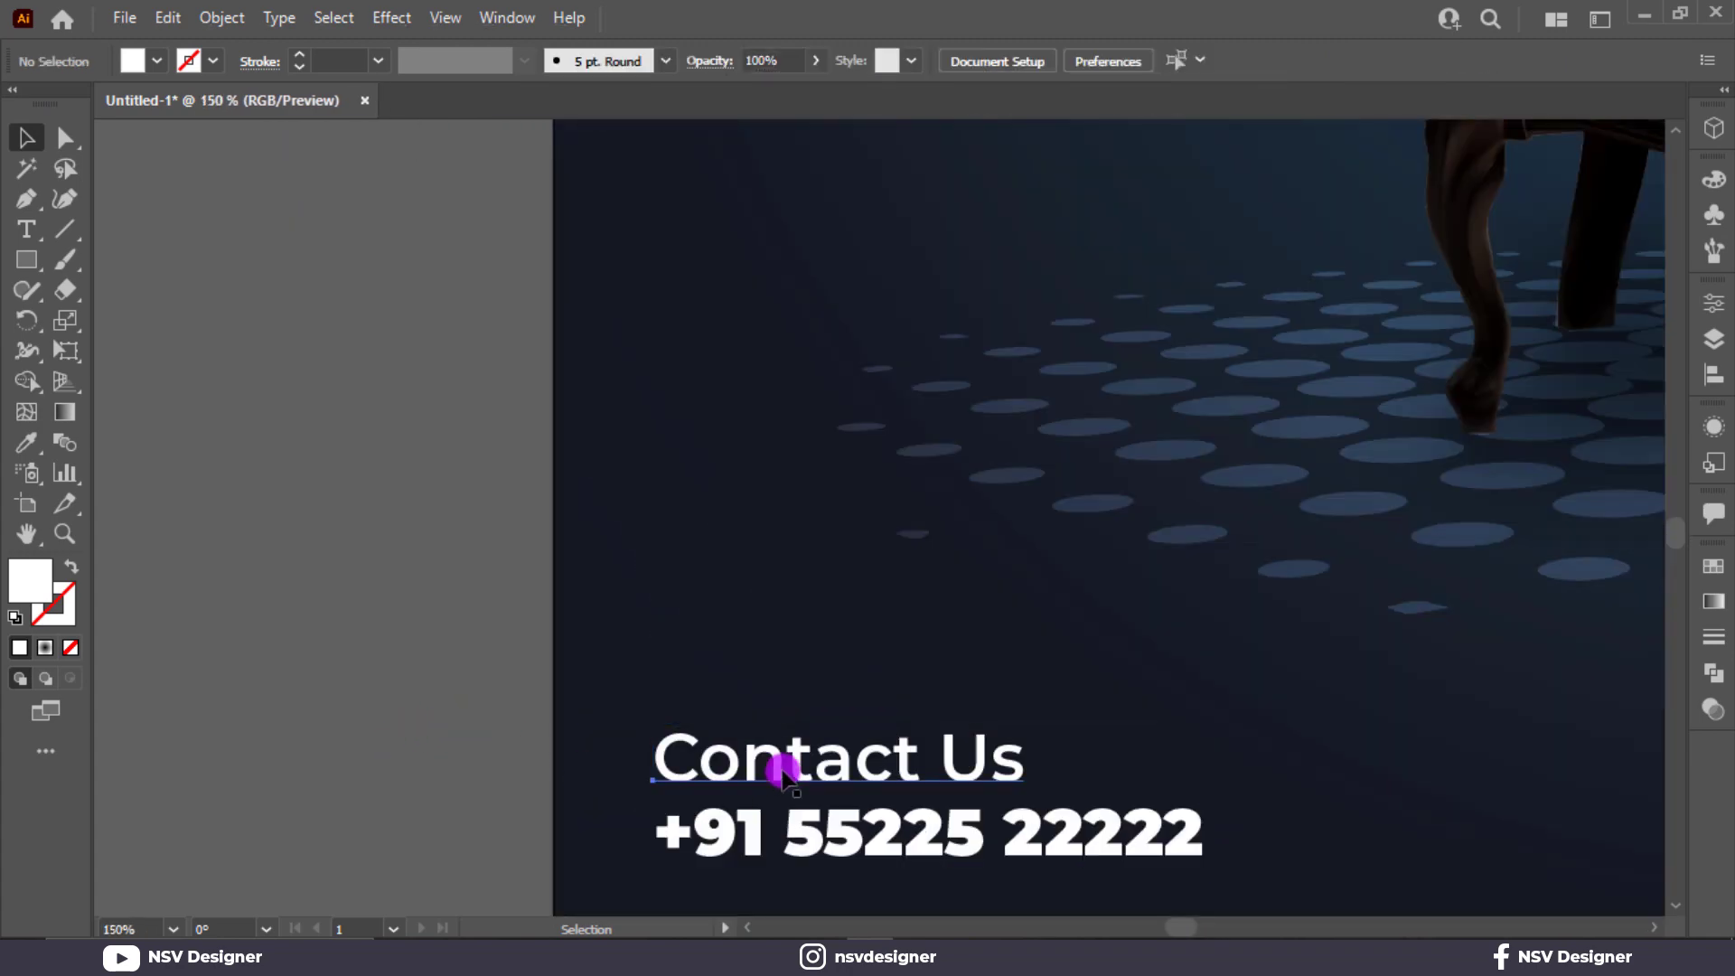
{"action": "left_click_drag", "start_coordinate": [779, 770], "coordinate": [781, 782]}
{"action": "left_click_drag", "start_coordinate": [684, 680], "coordinate": [890, 831]}
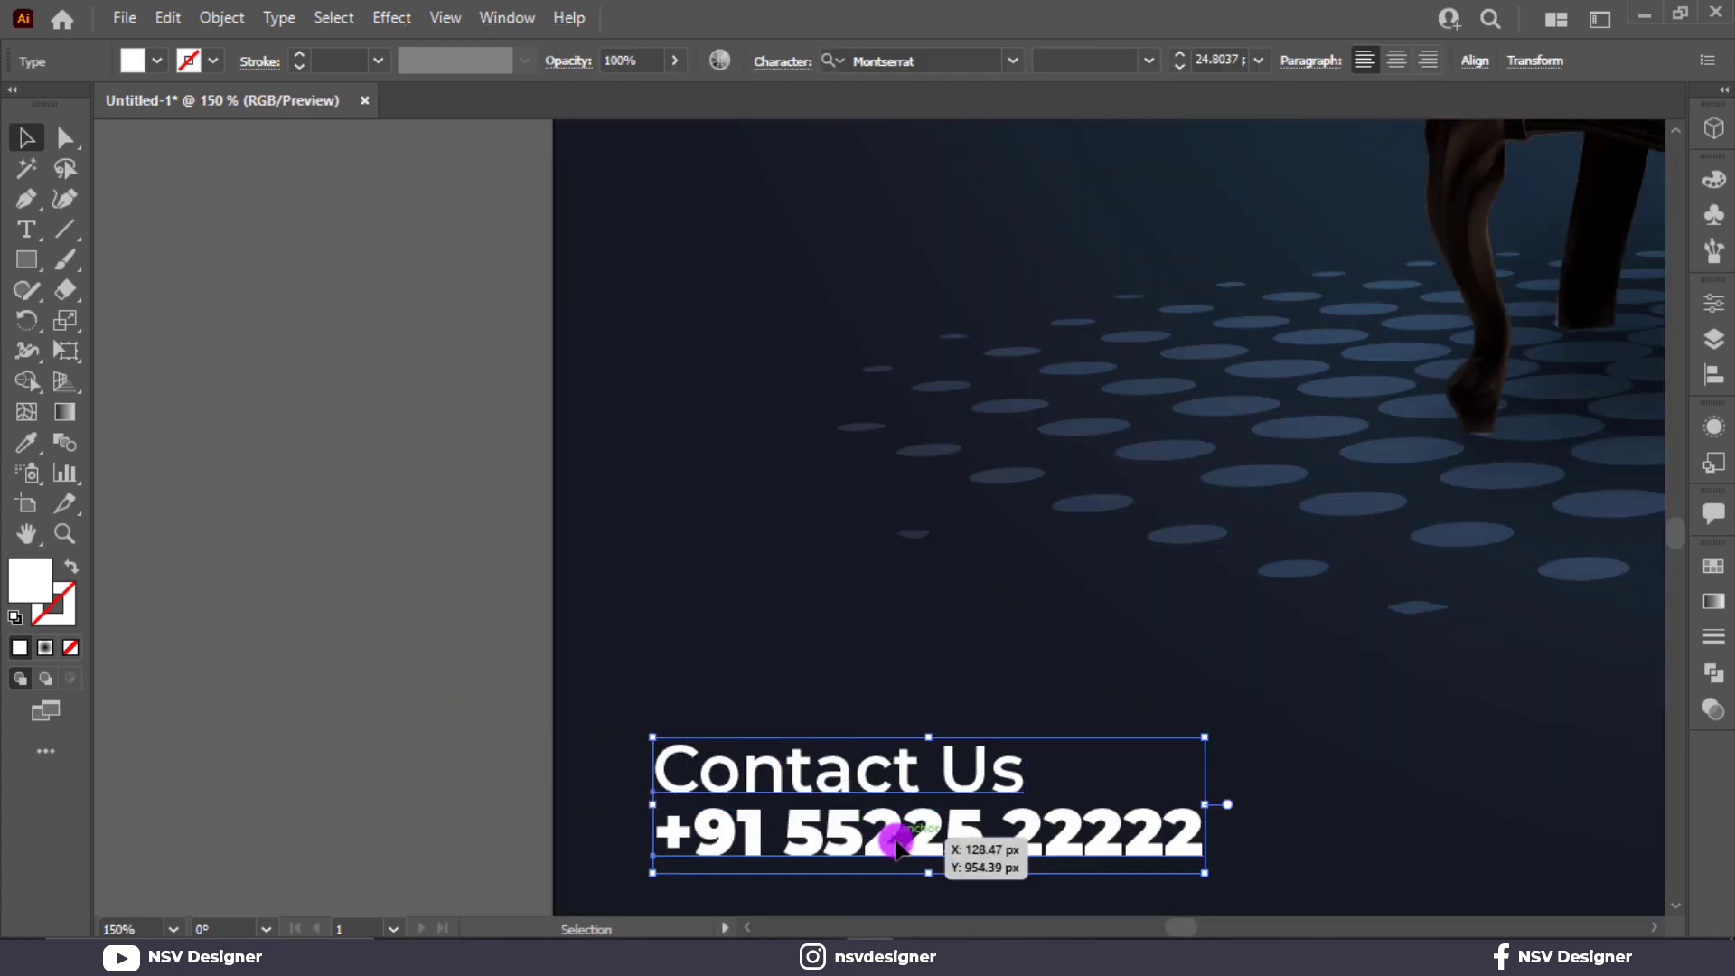
{"action": "left_click", "coordinate": [1174, 705]}
{"action": "scroll", "coordinate": [1011, 666], "scroll_direction": "right", "scroll_amount": 10}
{"action": "scroll", "coordinate": [490, 593], "scroll_direction": "down", "scroll_amount": 2}
{"action": "left_click_drag", "start_coordinate": [332, 640], "coordinate": [1356, 698]}
{"action": "double_click", "coordinate": [1206, 700]}
{"action": "key", "text": "ctrl+a"}
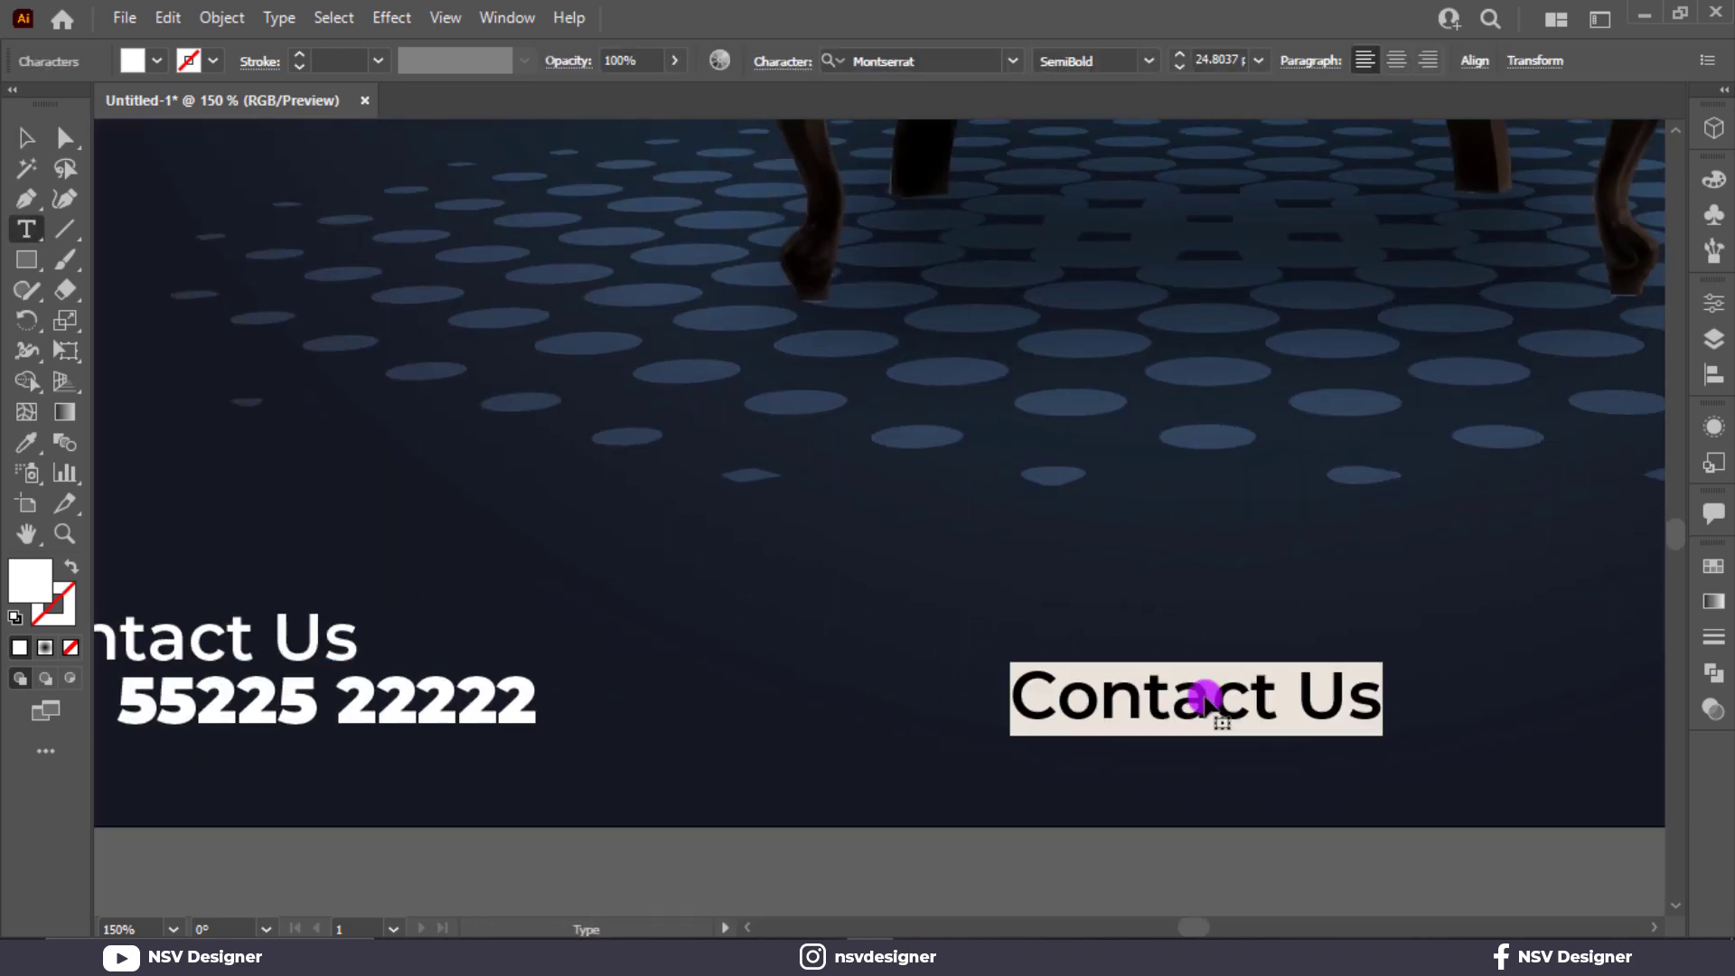
{"action": "type", "text": "Www."}
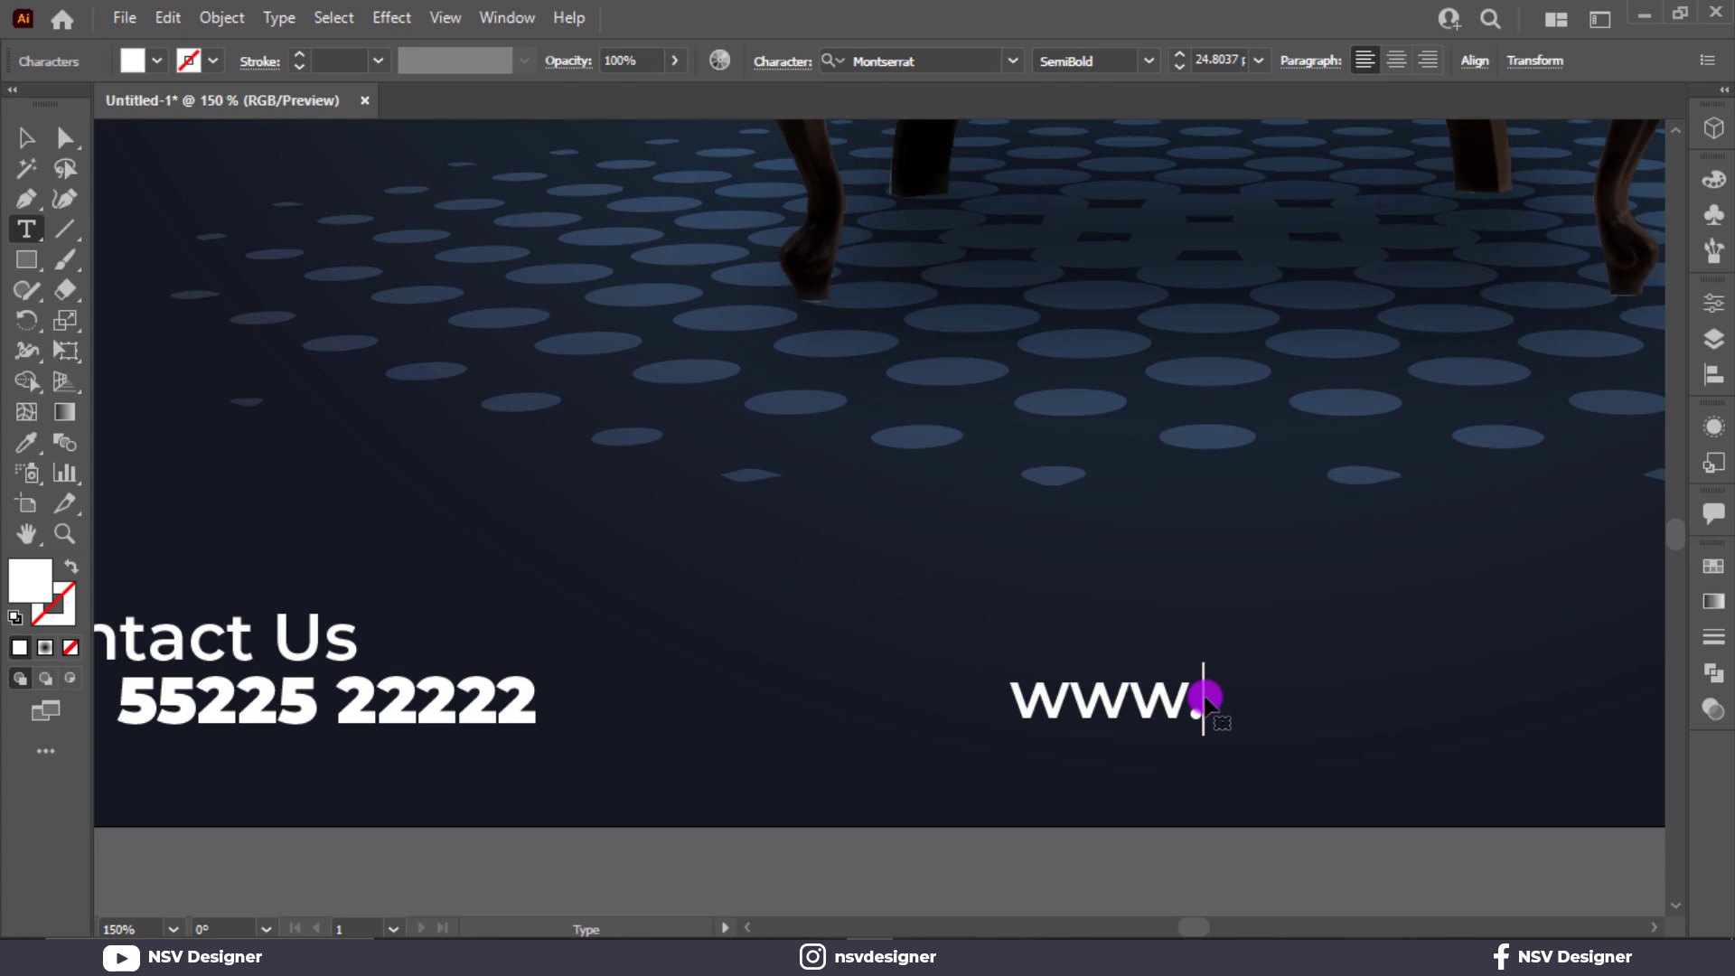
{"action": "type", "text": "web.com"}
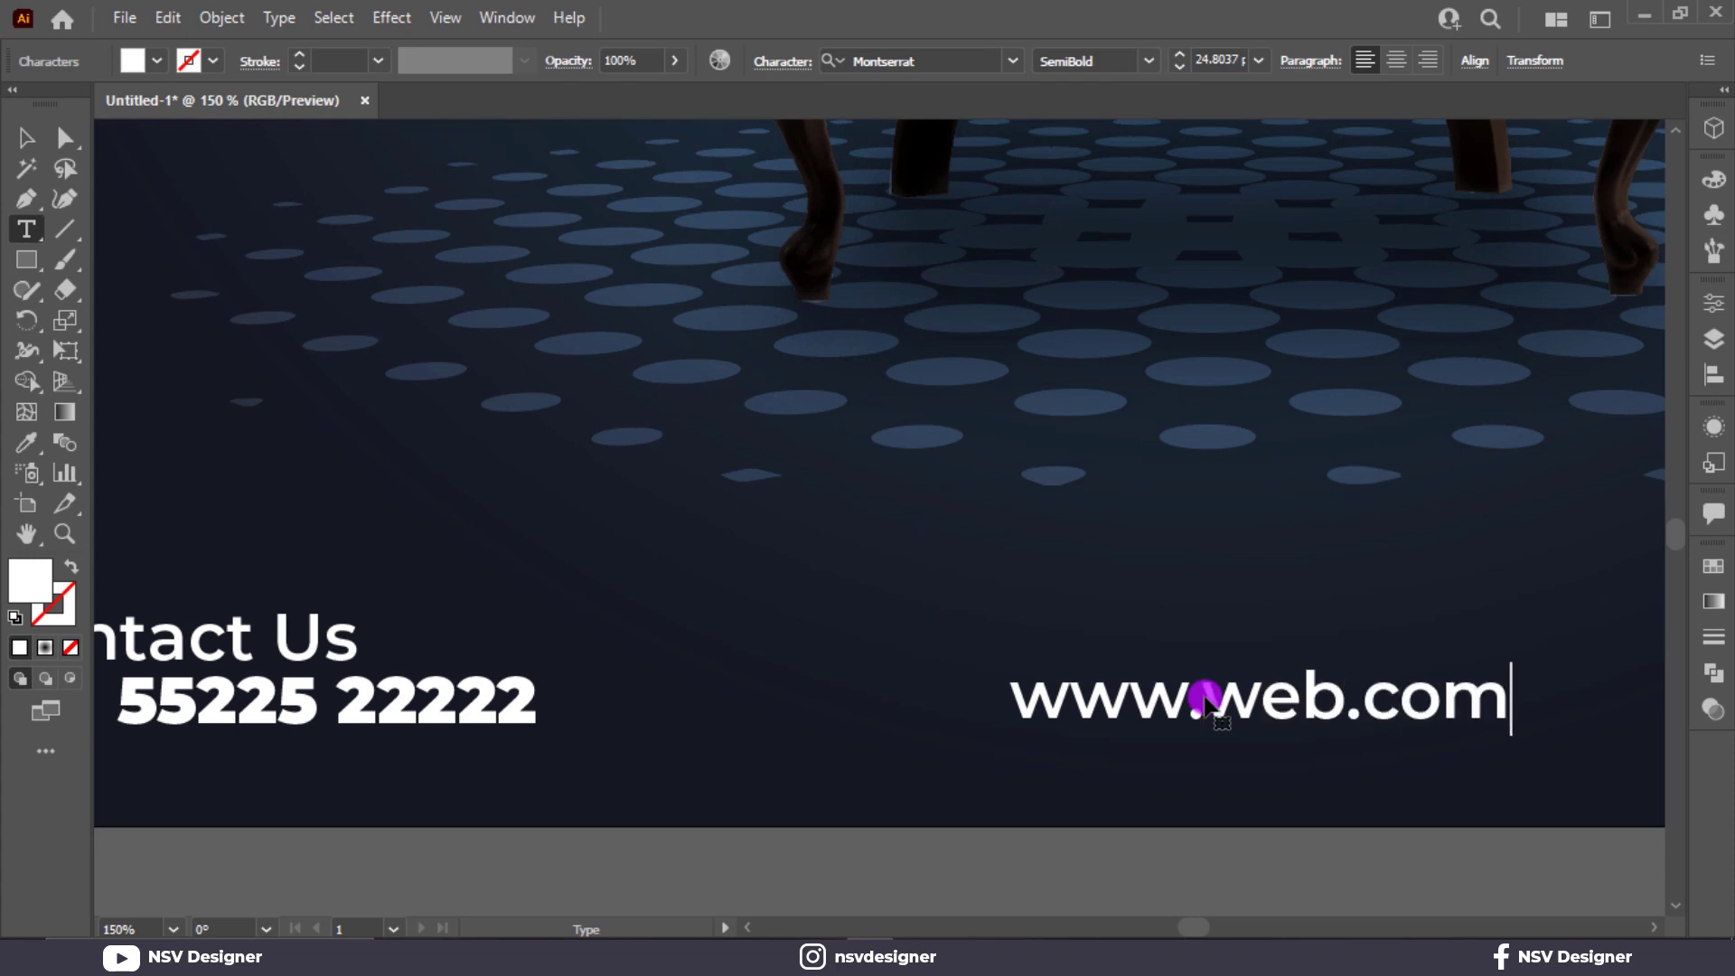
Center the web address horizontally on the artboard.
{"action": "left_click", "coordinate": [23, 145]}
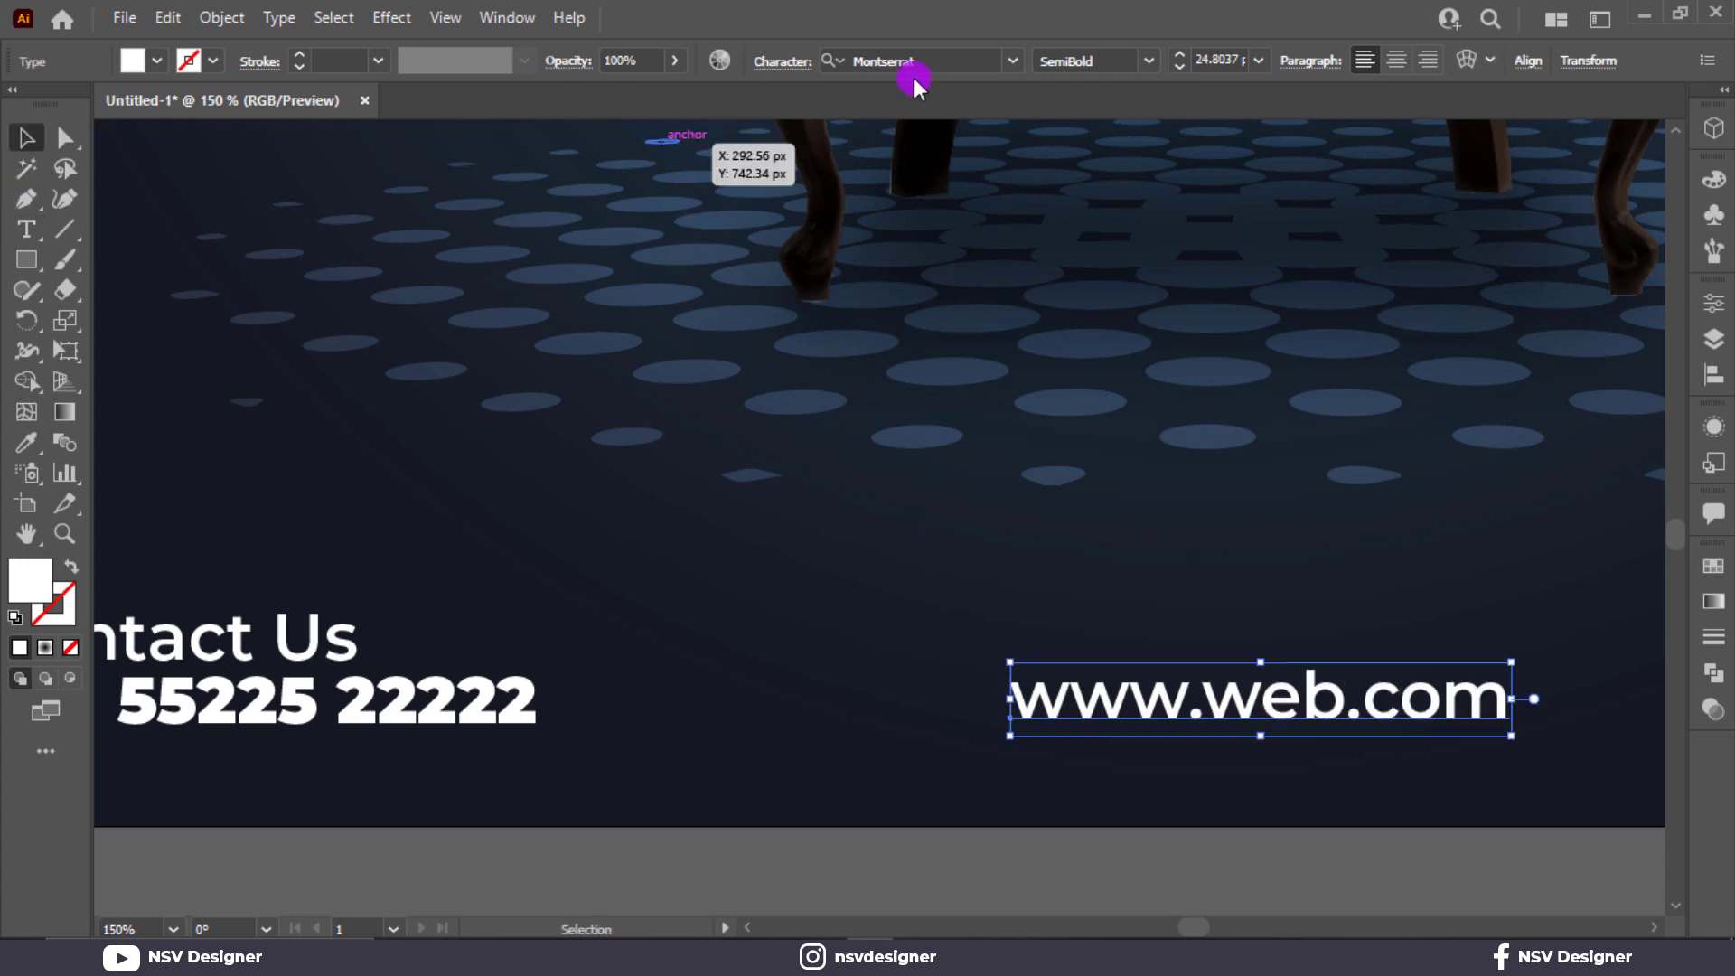
{"action": "left_click", "coordinate": [1529, 62]}
{"action": "left_click", "coordinate": [1306, 132]}
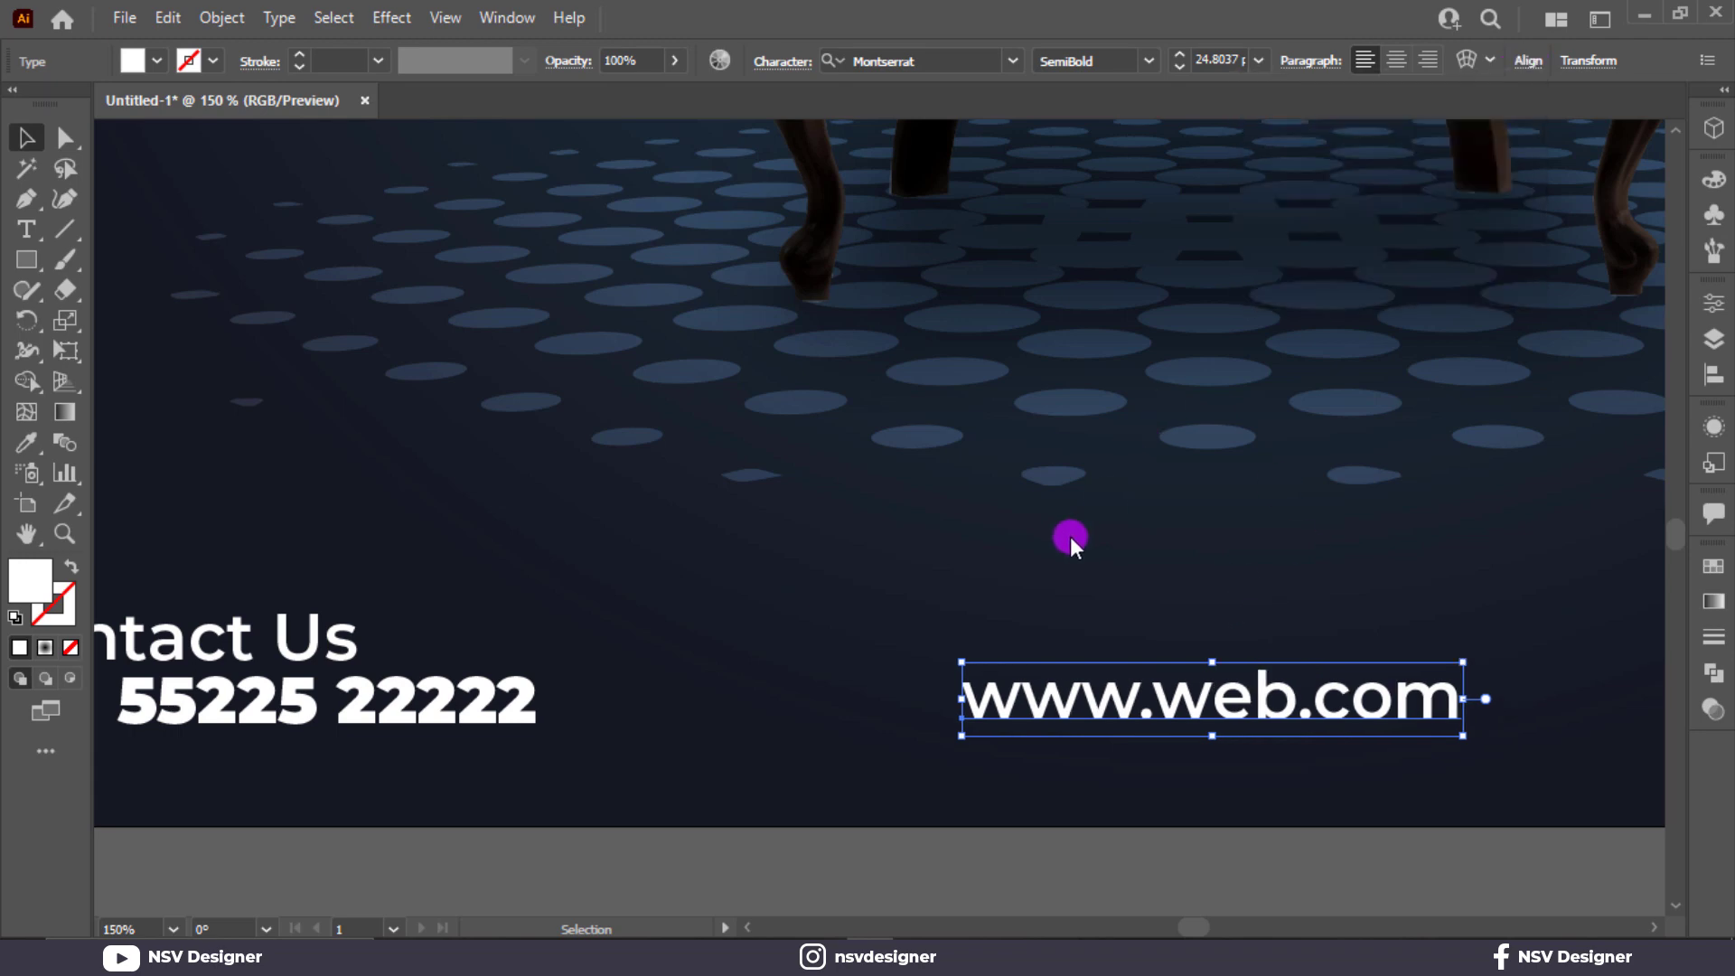
Duplicate the phone number line to just above the orange pill and replace the copy's text with ORDER NOW.
{"action": "key", "text": "ctrl+0"}
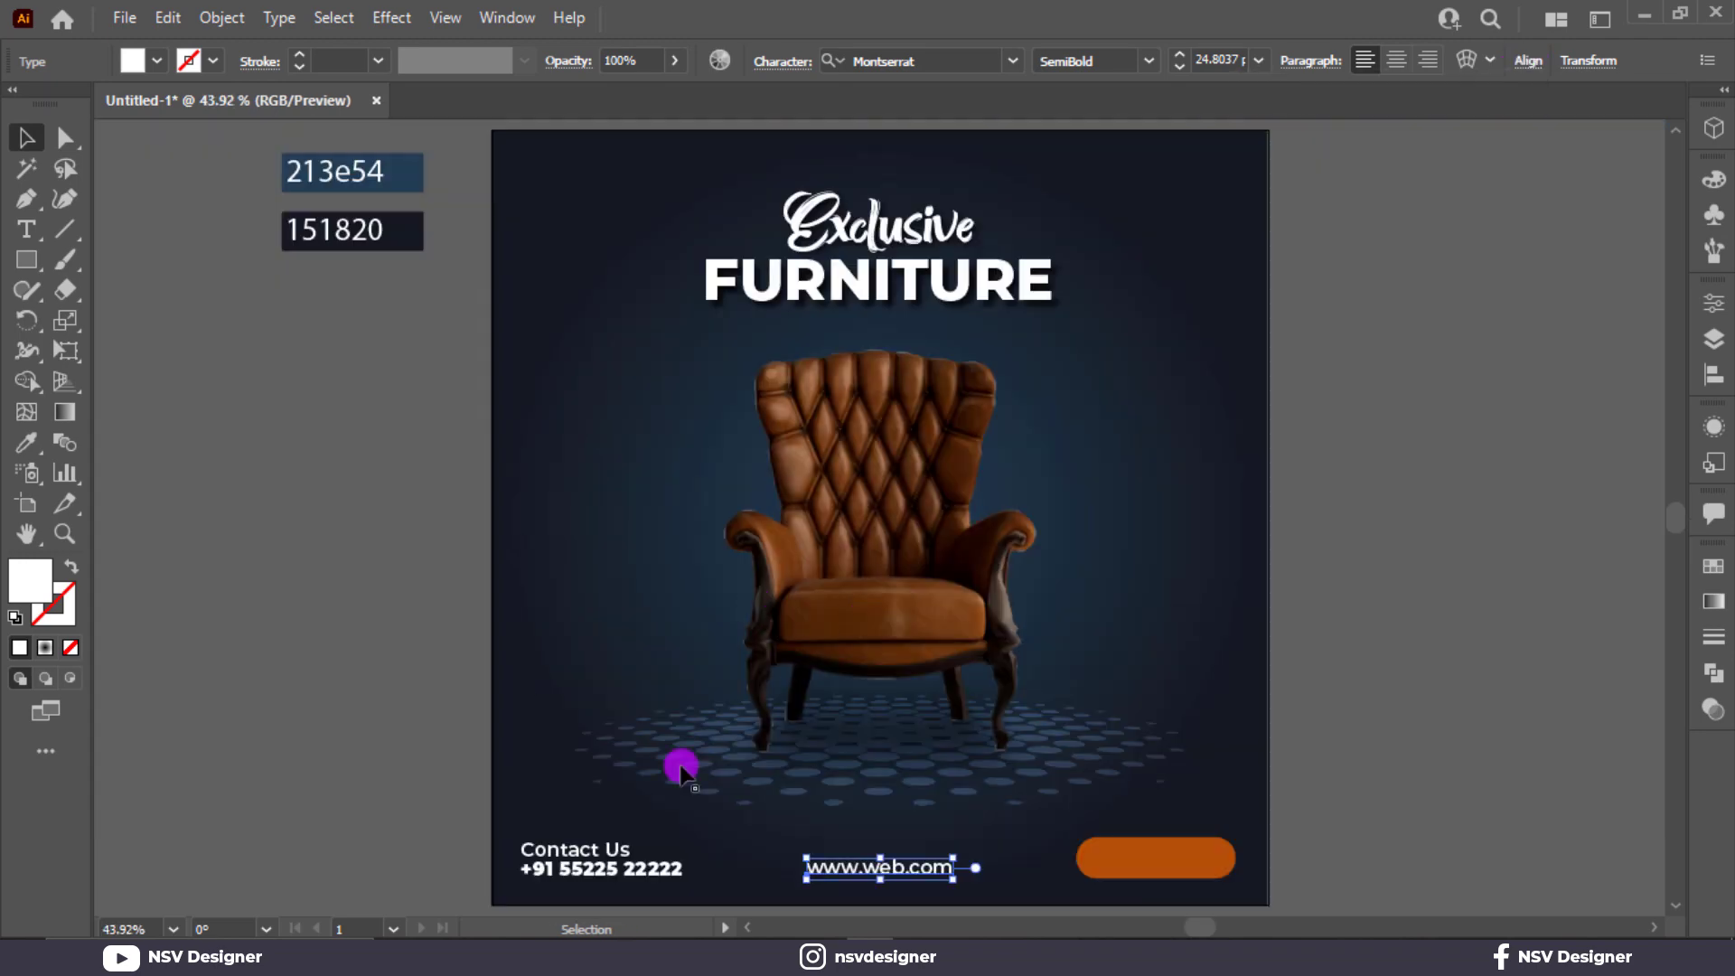
{"action": "left_click_drag", "start_coordinate": [576, 881], "coordinate": [1232, 817]}
{"action": "double_click", "coordinate": [1232, 817]}
{"action": "key", "text": "ctrl+a"}
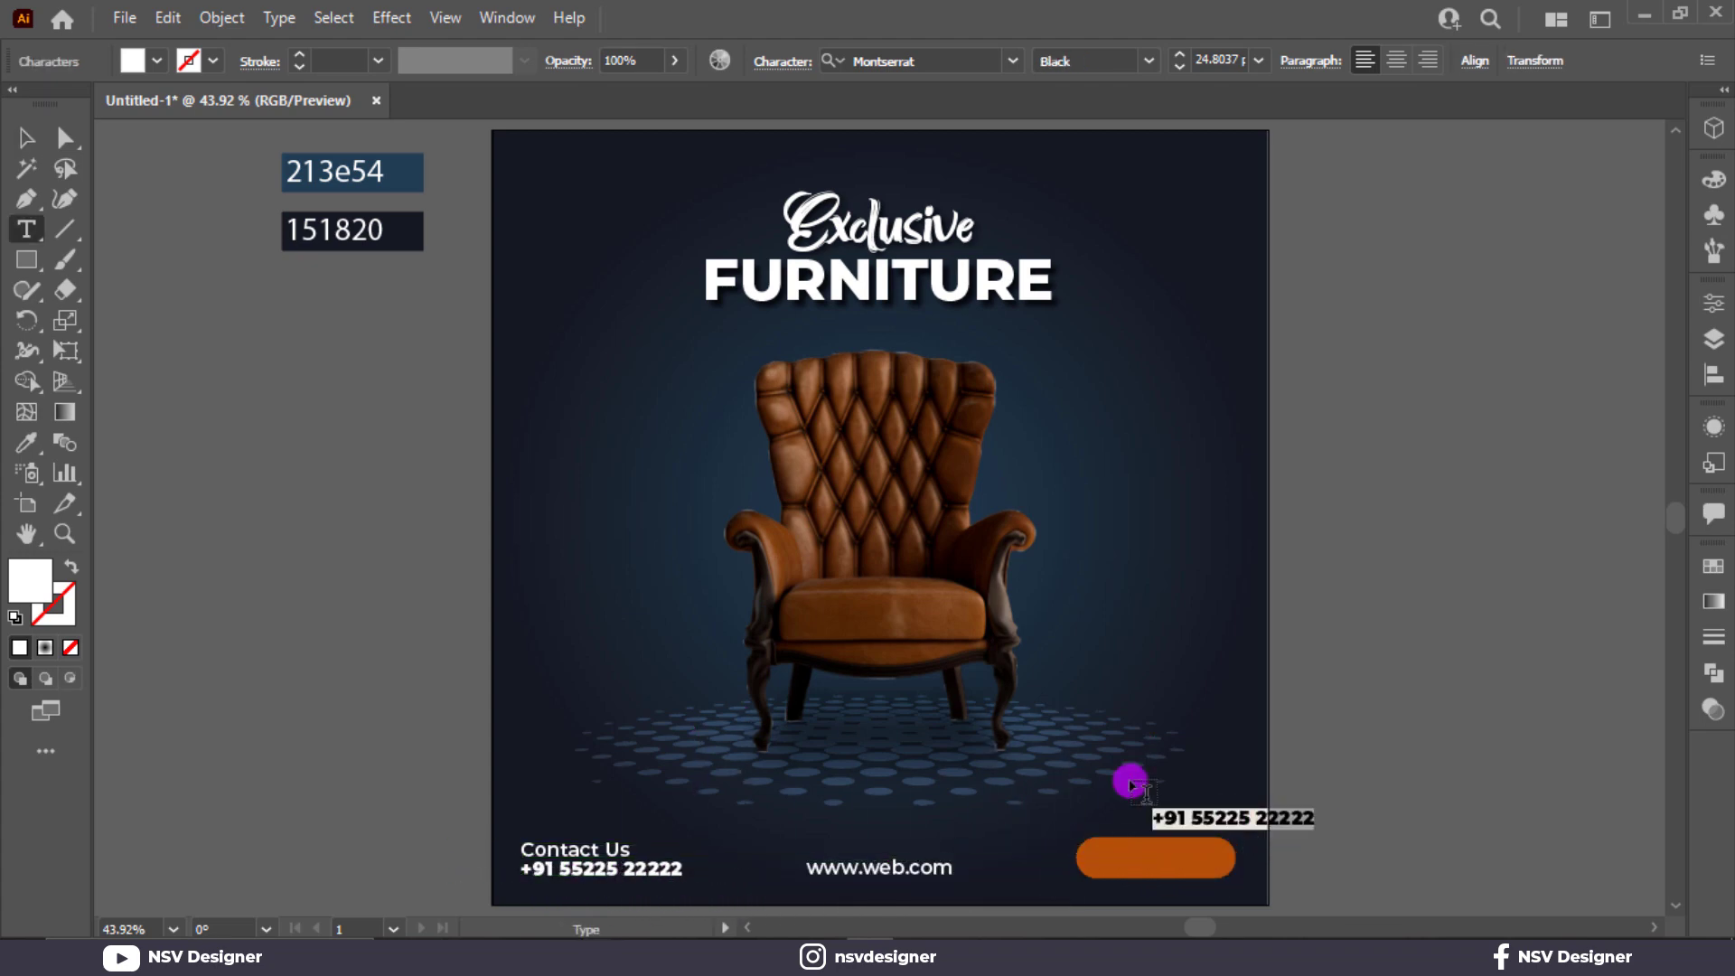
{"action": "type", "text": "ORDER NOW"}
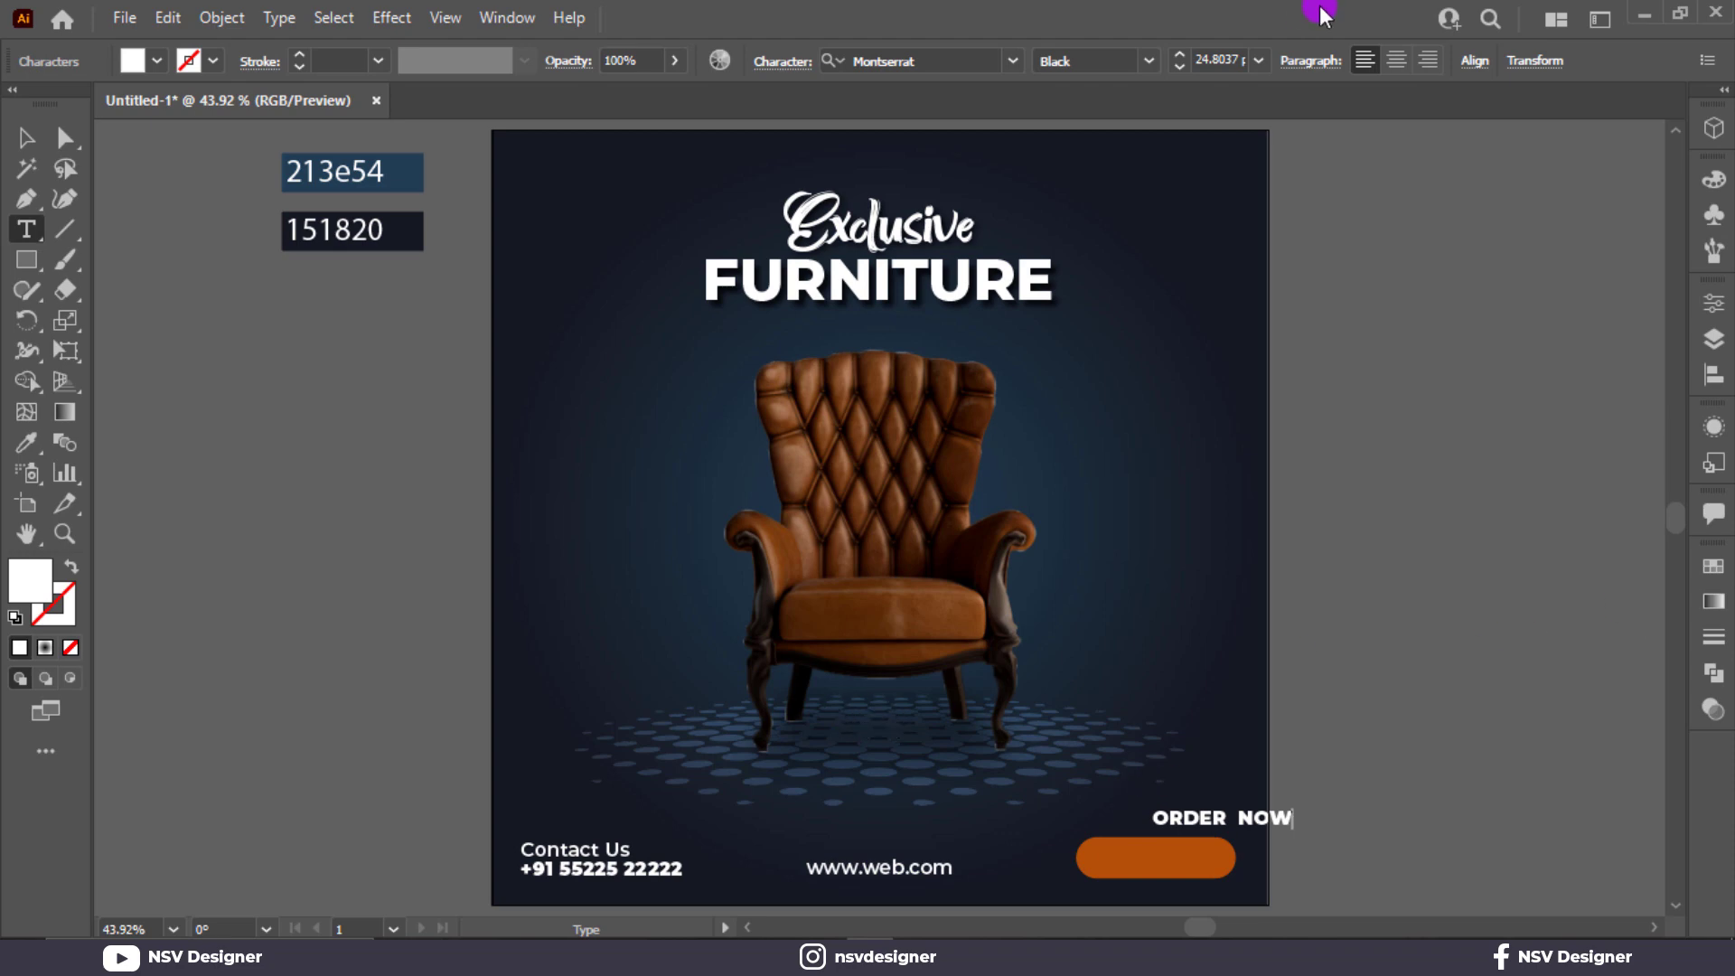
{"action": "left_click", "coordinate": [24, 145]}
{"action": "left_click", "coordinate": [1352, 853]}
Place ORDER NOW on the orange pill, scale it down to about 22.5 pt and center it there.
{"action": "left_click_drag", "start_coordinate": [1284, 819], "coordinate": [1212, 854]}
{"action": "scroll", "coordinate": [1212, 854], "scroll_direction": "up", "scroll_amount": 5}
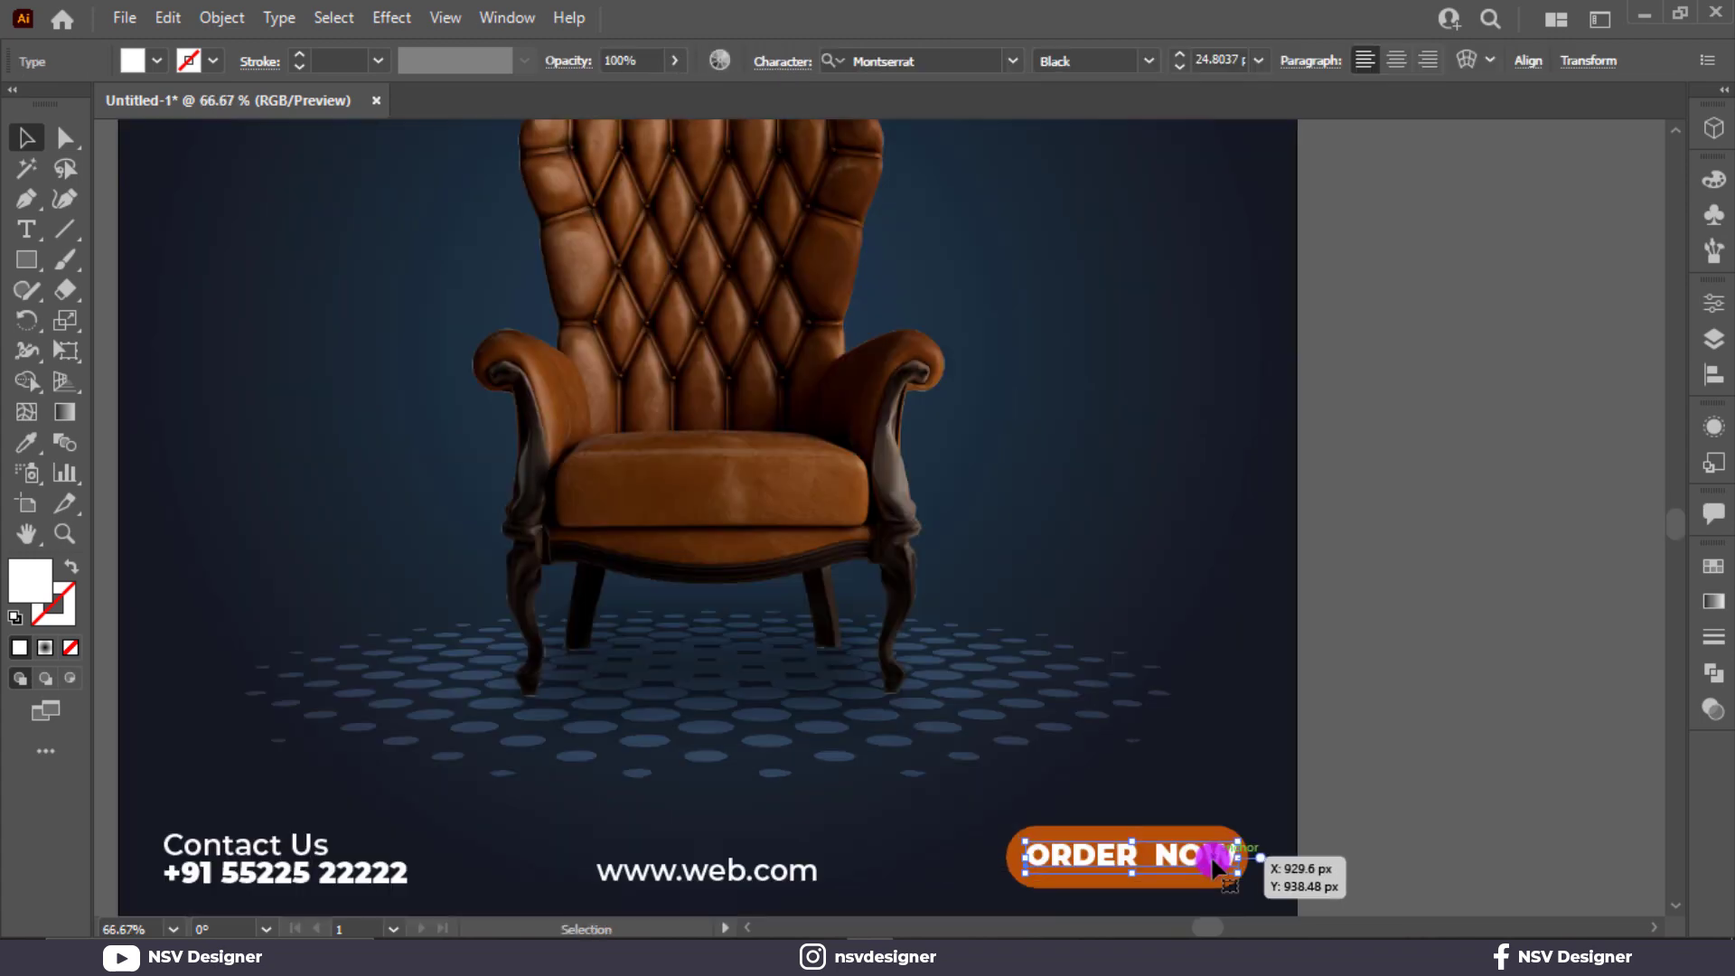
{"action": "scroll", "coordinate": [1212, 863], "scroll_direction": "down", "scroll_amount": 2}
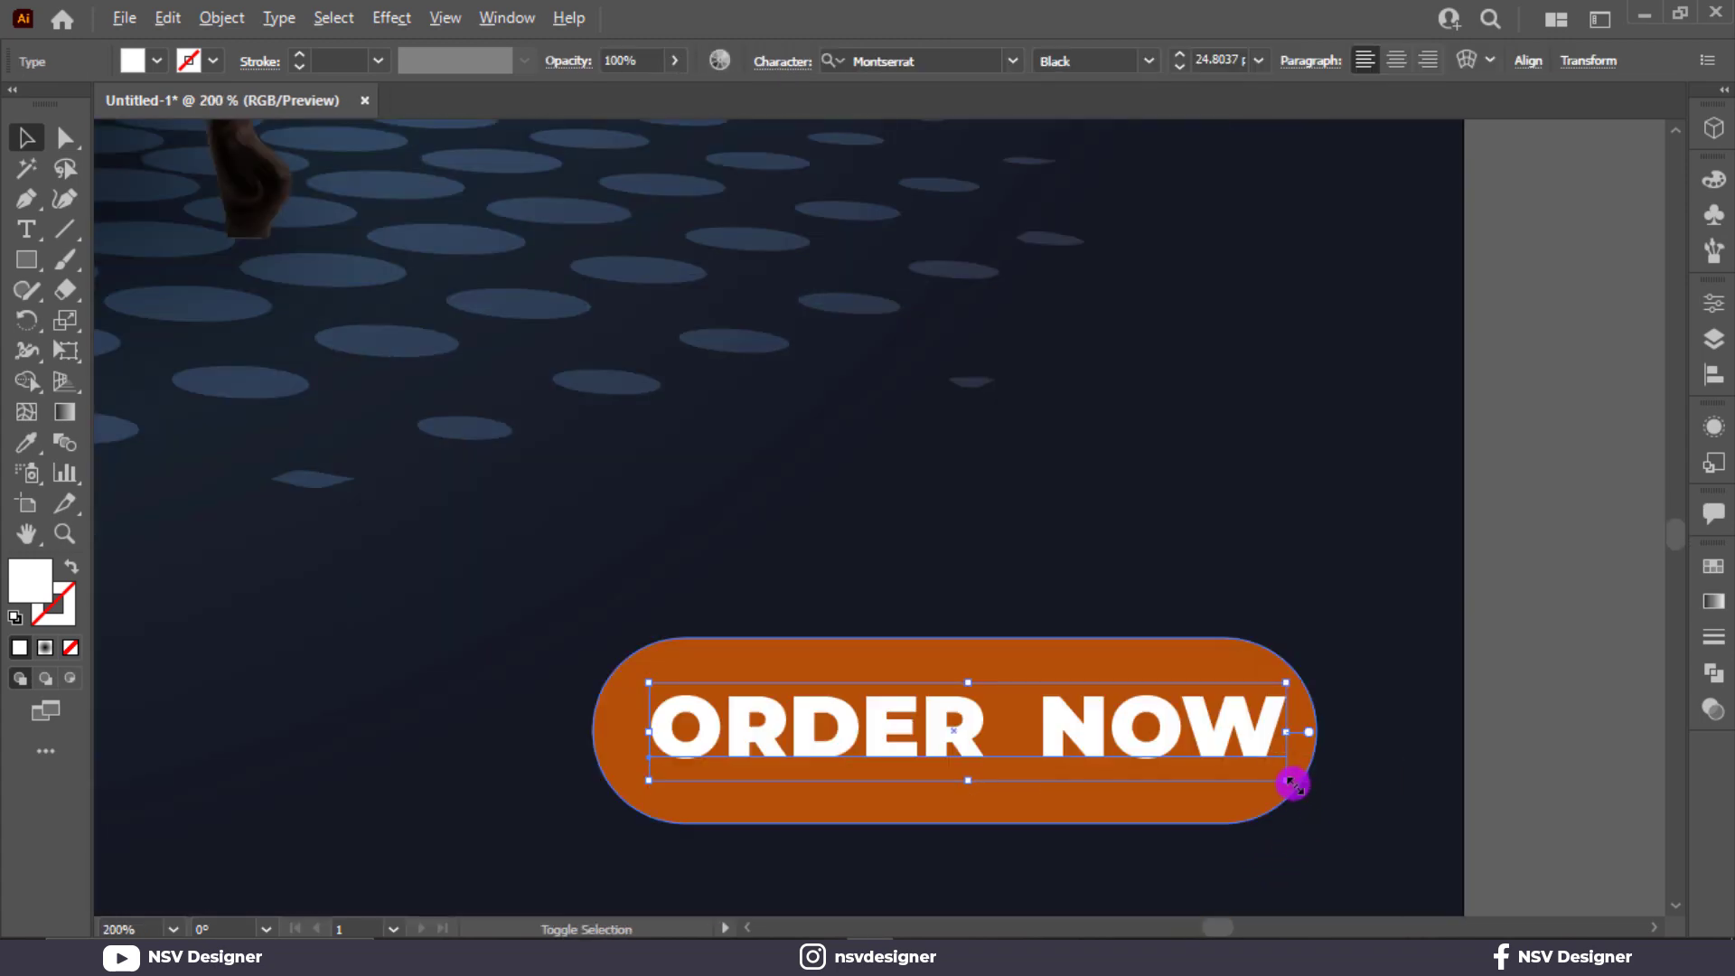
{"action": "left_click_drag", "start_coordinate": [1292, 785], "coordinate": [1228, 777]}
{"action": "left_click_drag", "start_coordinate": [1175, 736], "coordinate": [1135, 734]}
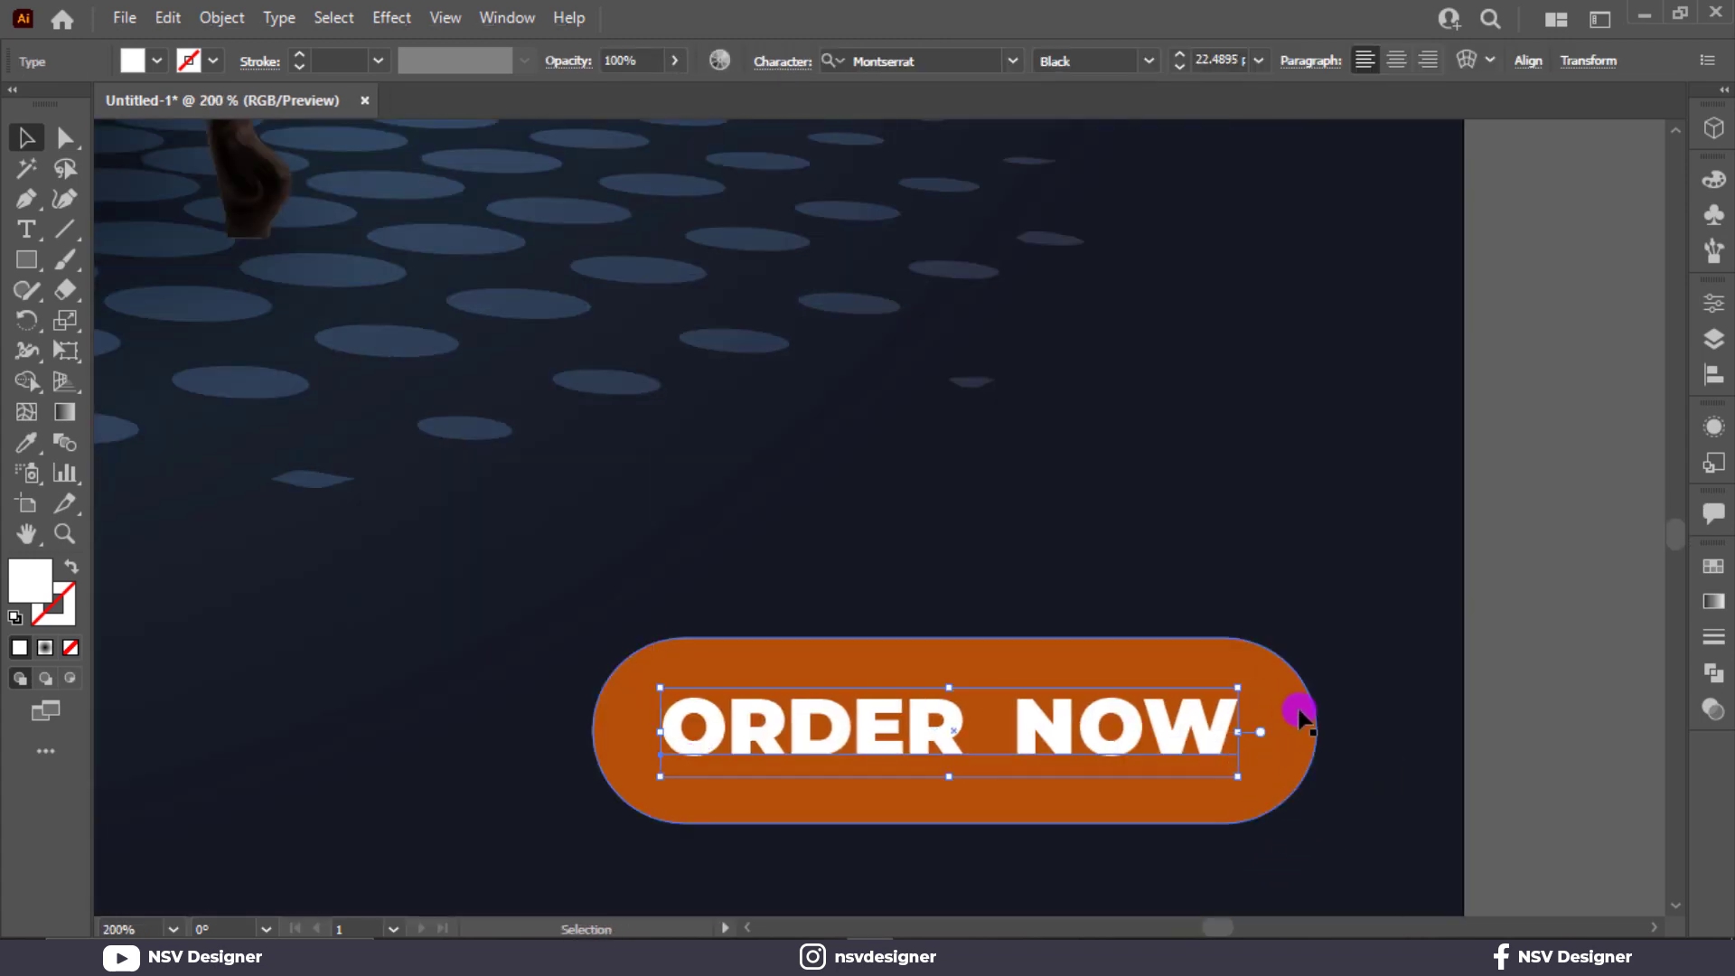
Create an outer outline around the orange pill with Offset Path at 3 px and miter joins.
{"action": "left_click", "coordinate": [1298, 716]}
{"action": "left_click", "coordinate": [240, 25]}
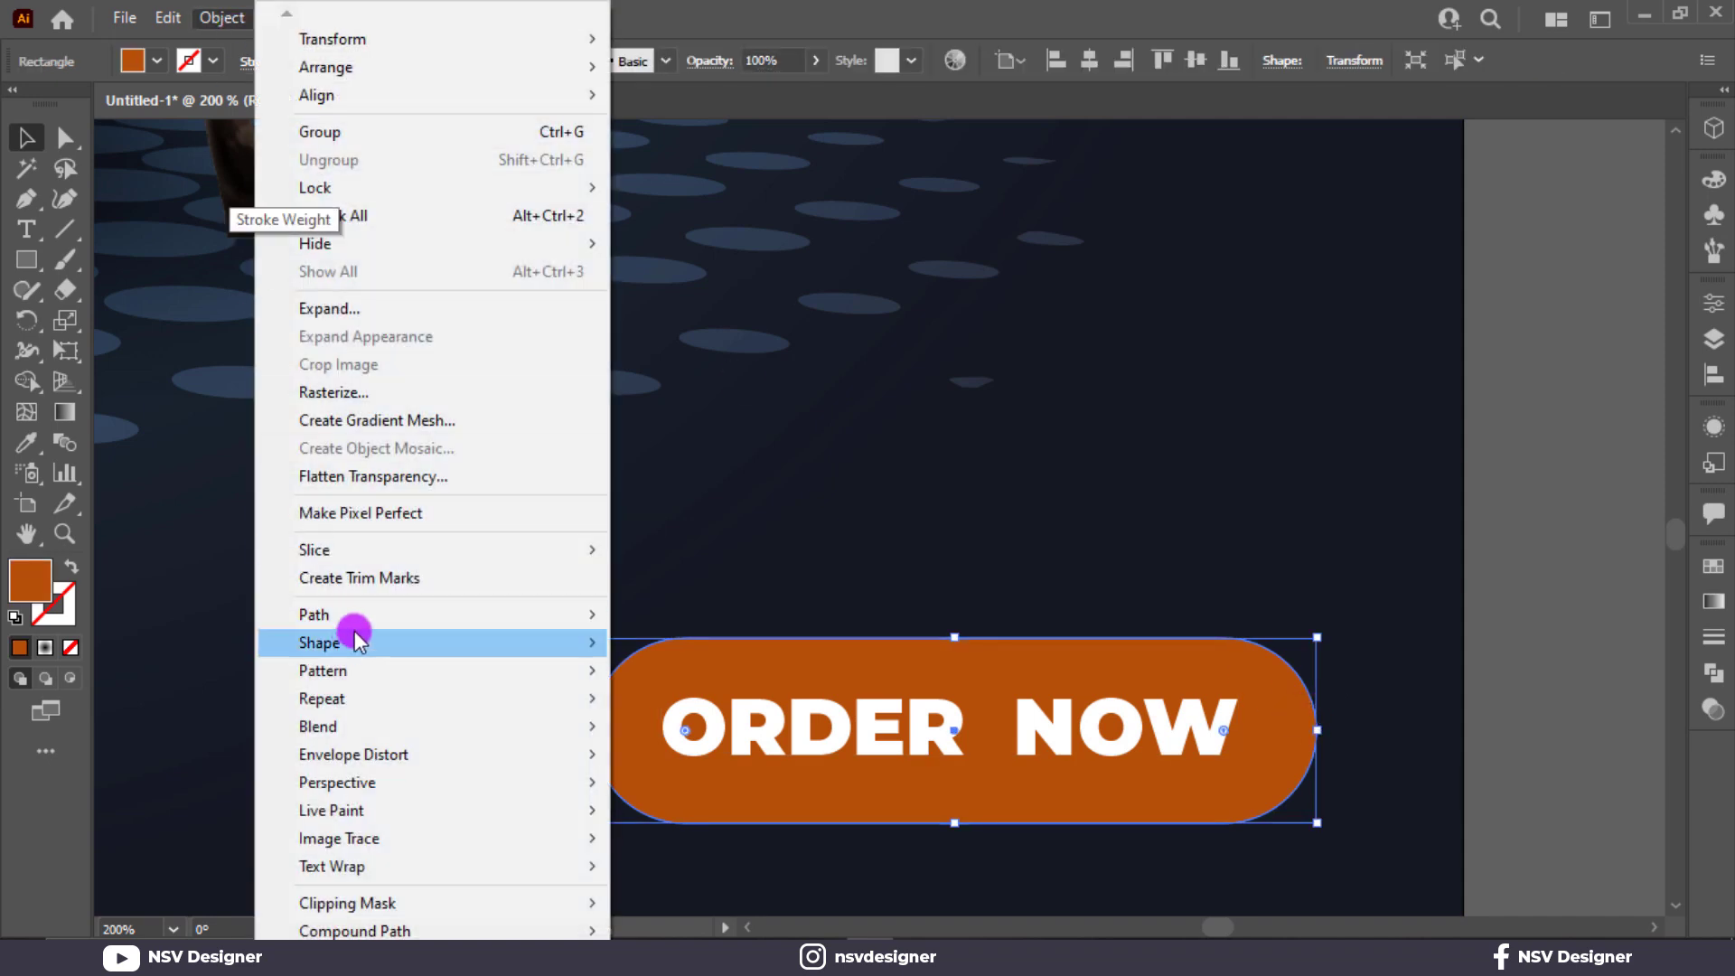
{"action": "mouse_move", "coordinate": [308, 615]}
{"action": "left_click", "coordinate": [691, 714]}
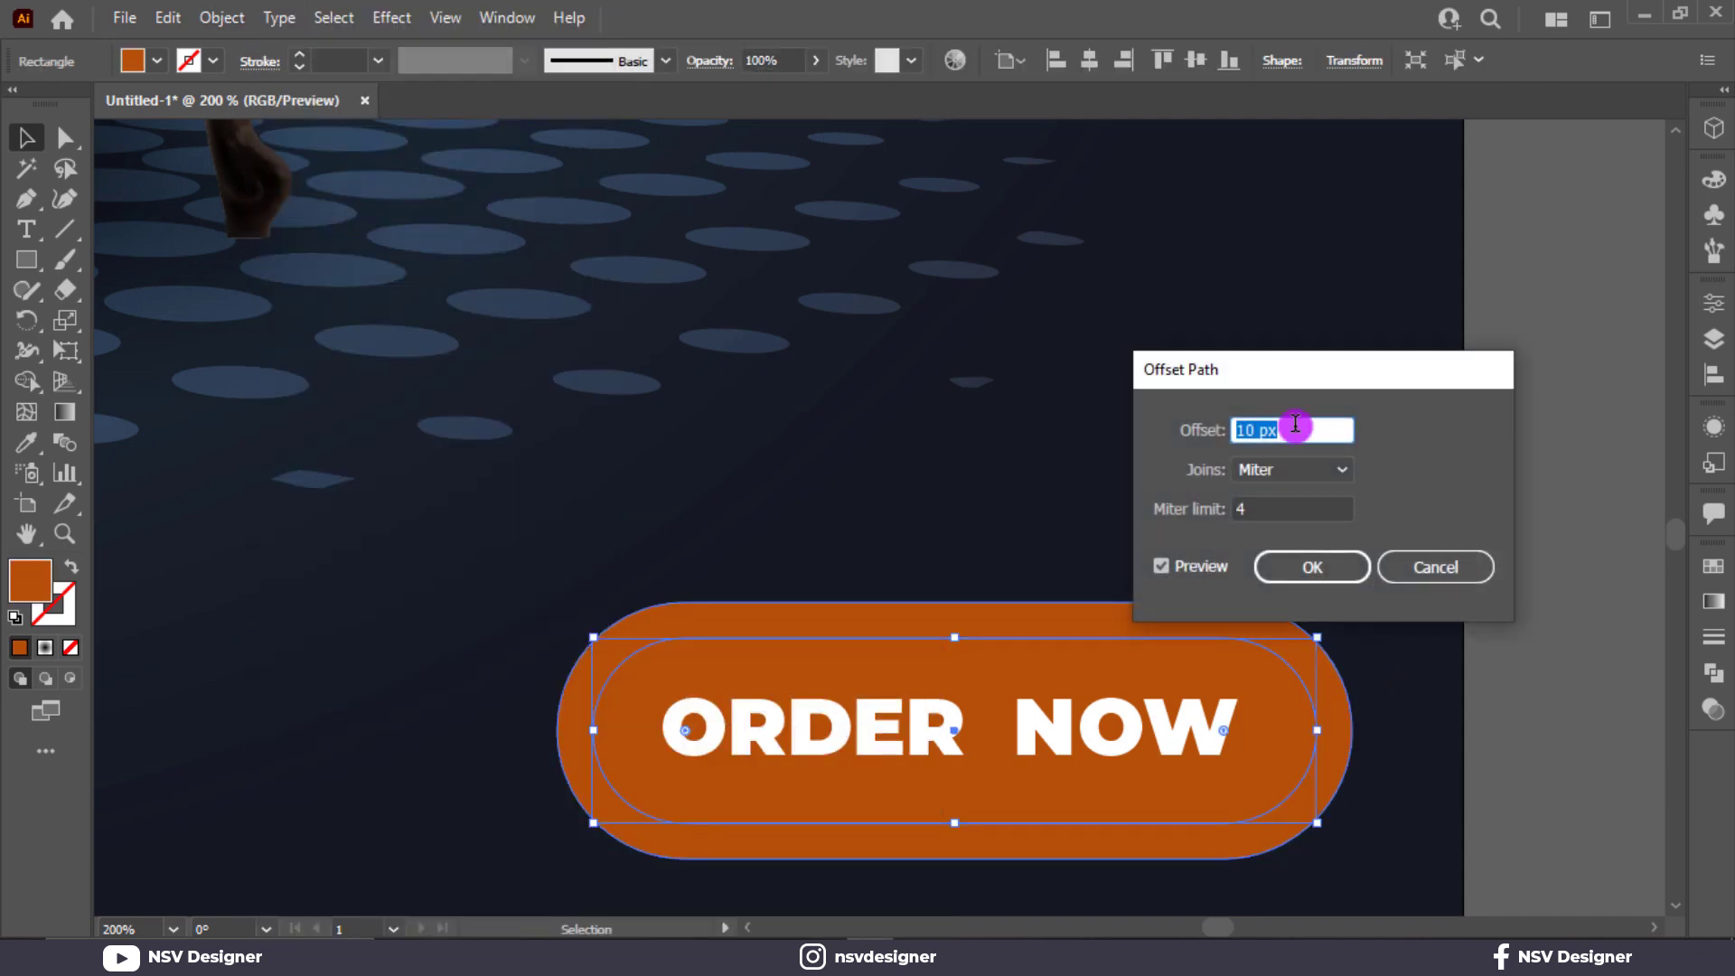
{"action": "scroll", "coordinate": [1300, 430], "scroll_direction": "down", "scroll_amount": 6}
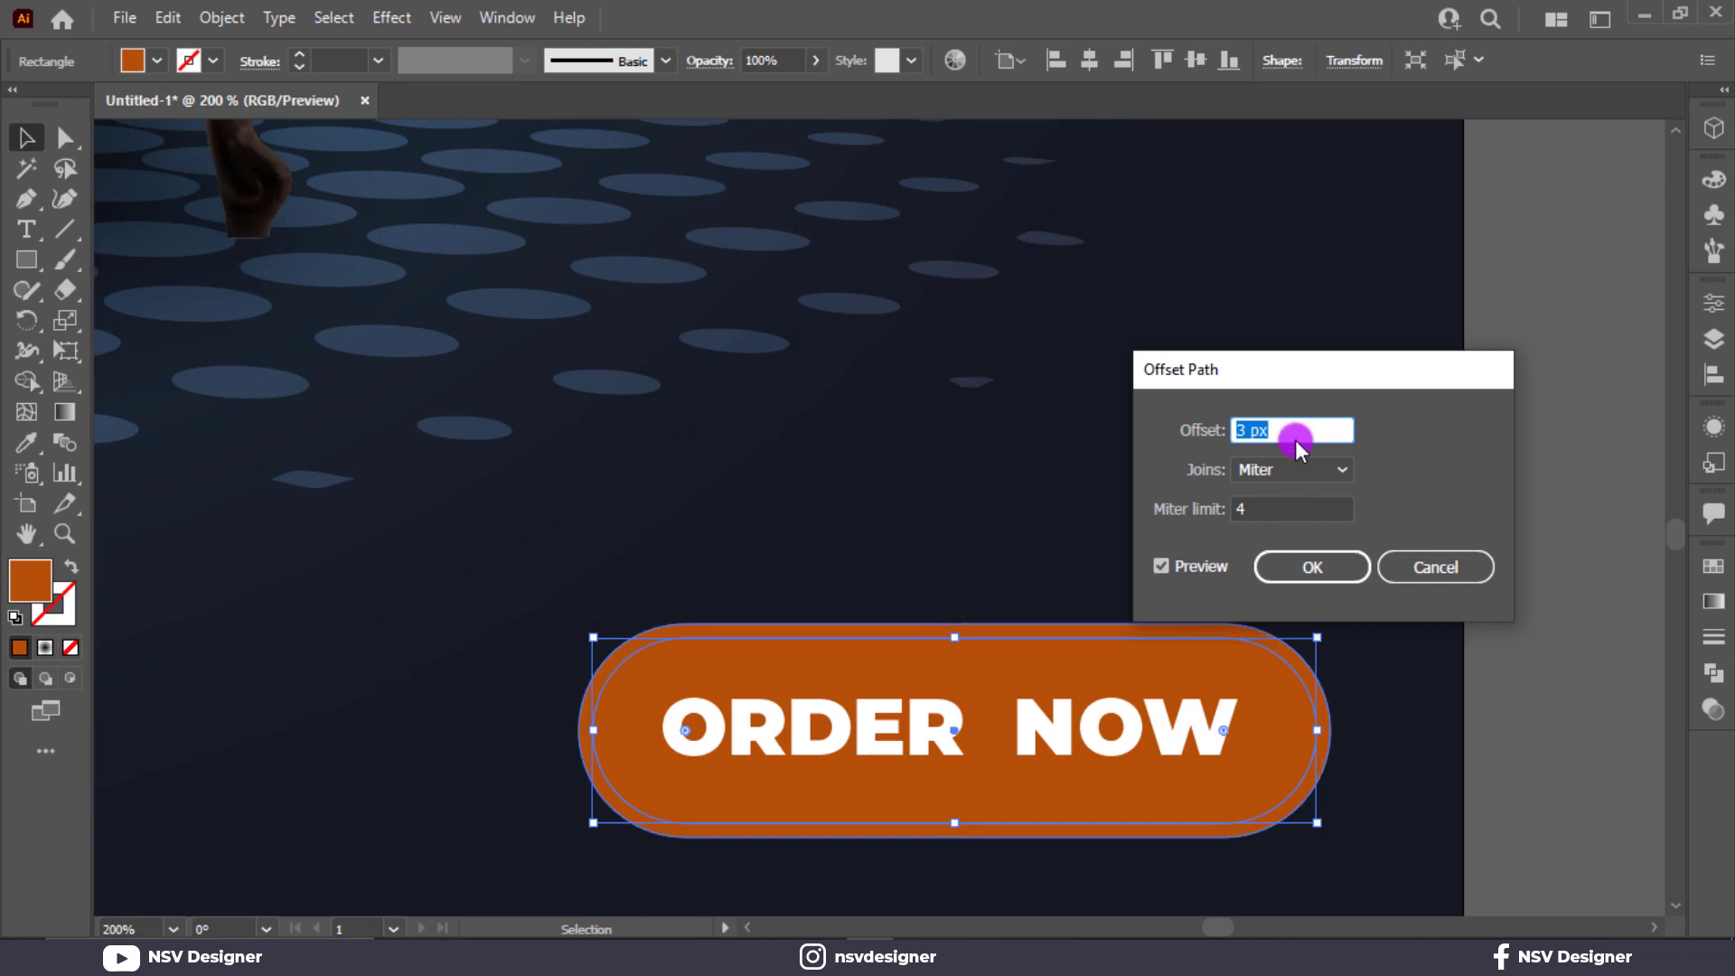
{"action": "left_click", "coordinate": [1311, 566]}
Recolor the outer offset pill with a dark brown sampled from the armchair.
{"action": "key", "text": "ctrl+1"}
{"action": "scroll", "coordinate": [565, 469], "scroll_direction": "up", "scroll_amount": 2}
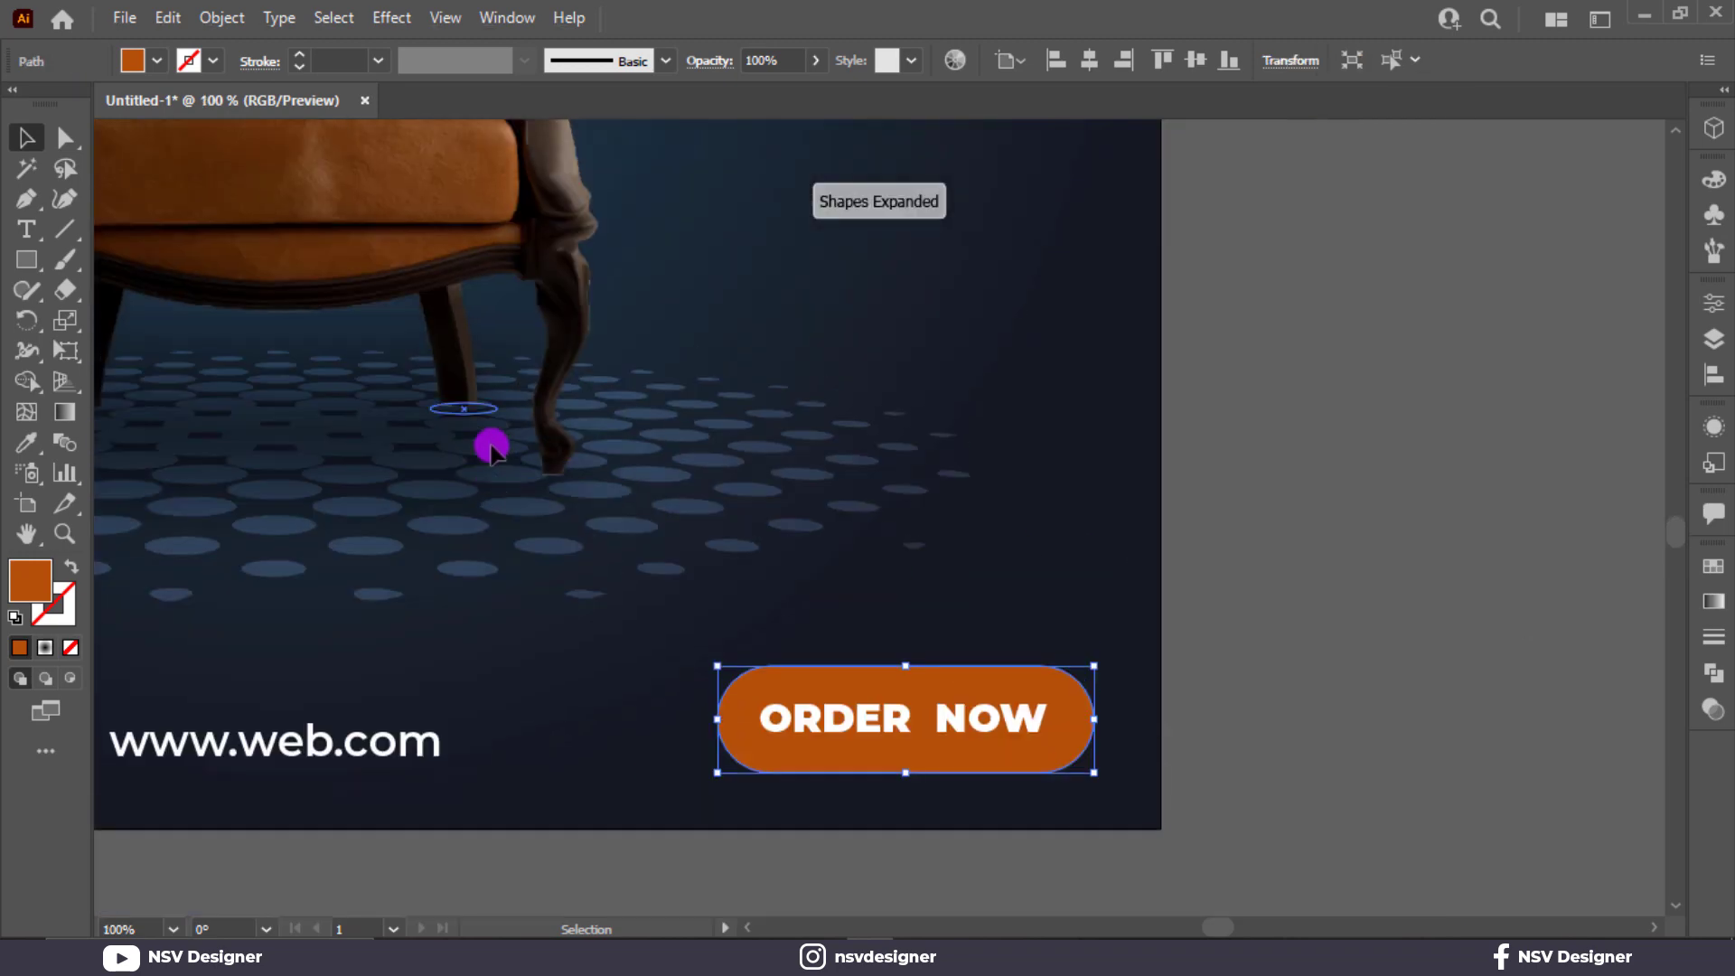
{"action": "key", "text": "i"}
{"action": "left_click", "coordinate": [553, 226]}
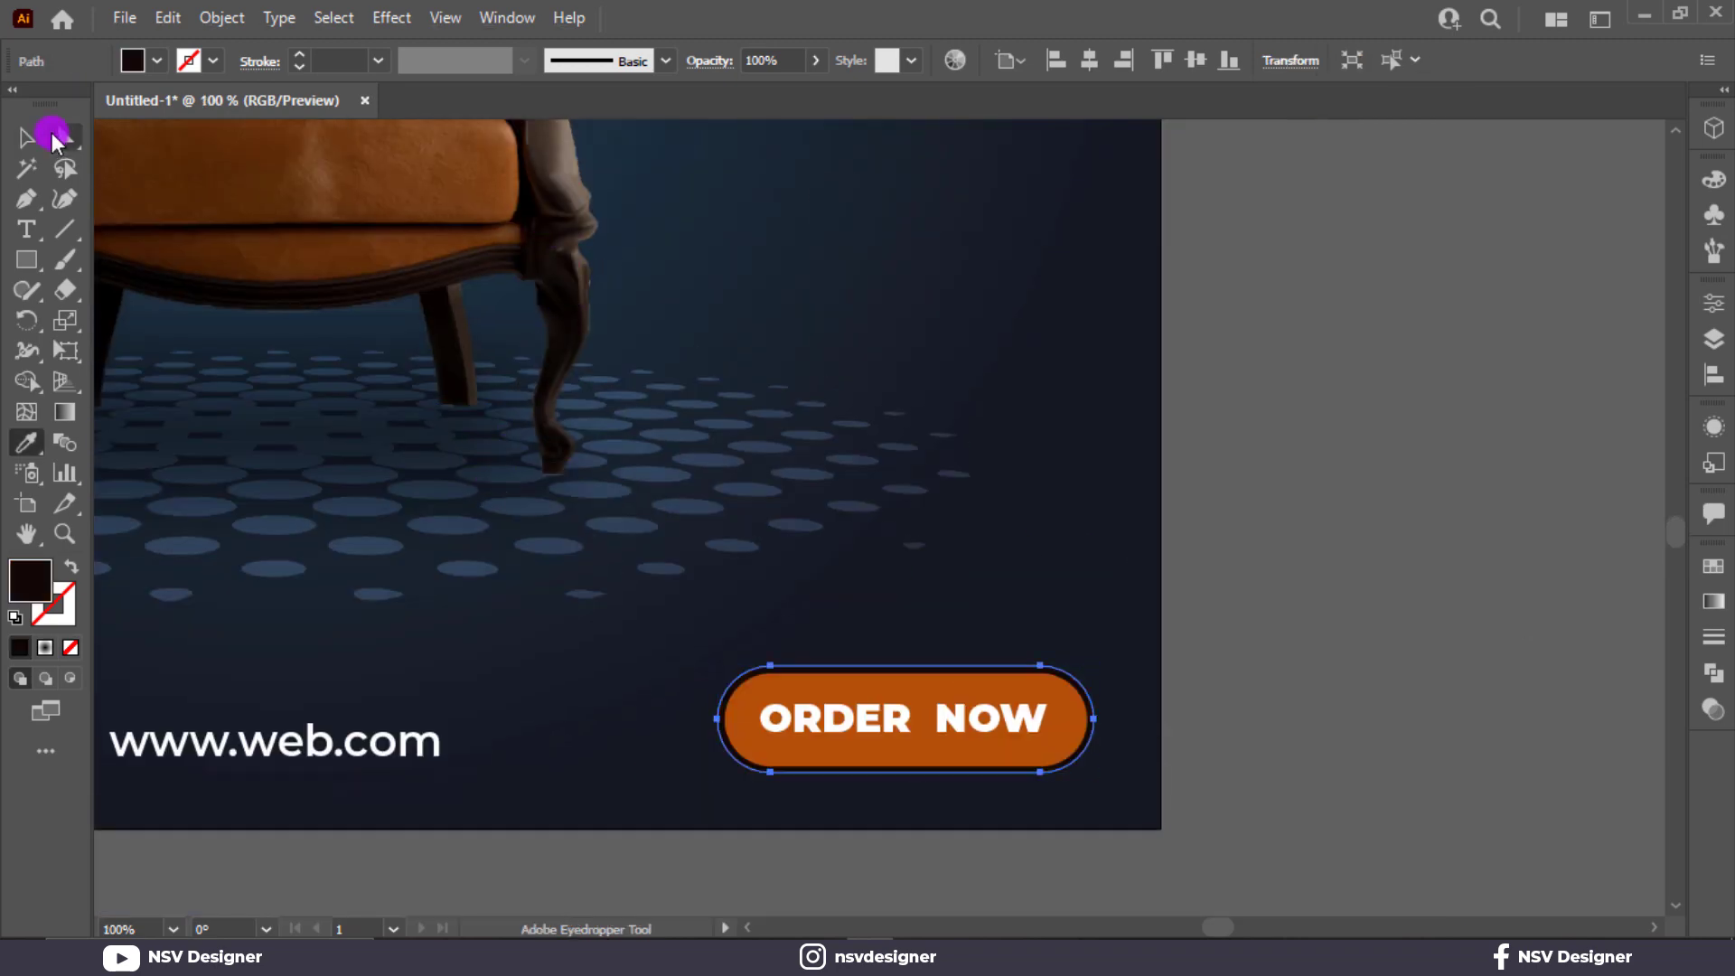
{"action": "scroll", "coordinate": [349, 263], "scroll_direction": "up", "scroll_amount": 1}
{"action": "left_click", "coordinate": [275, 225]}
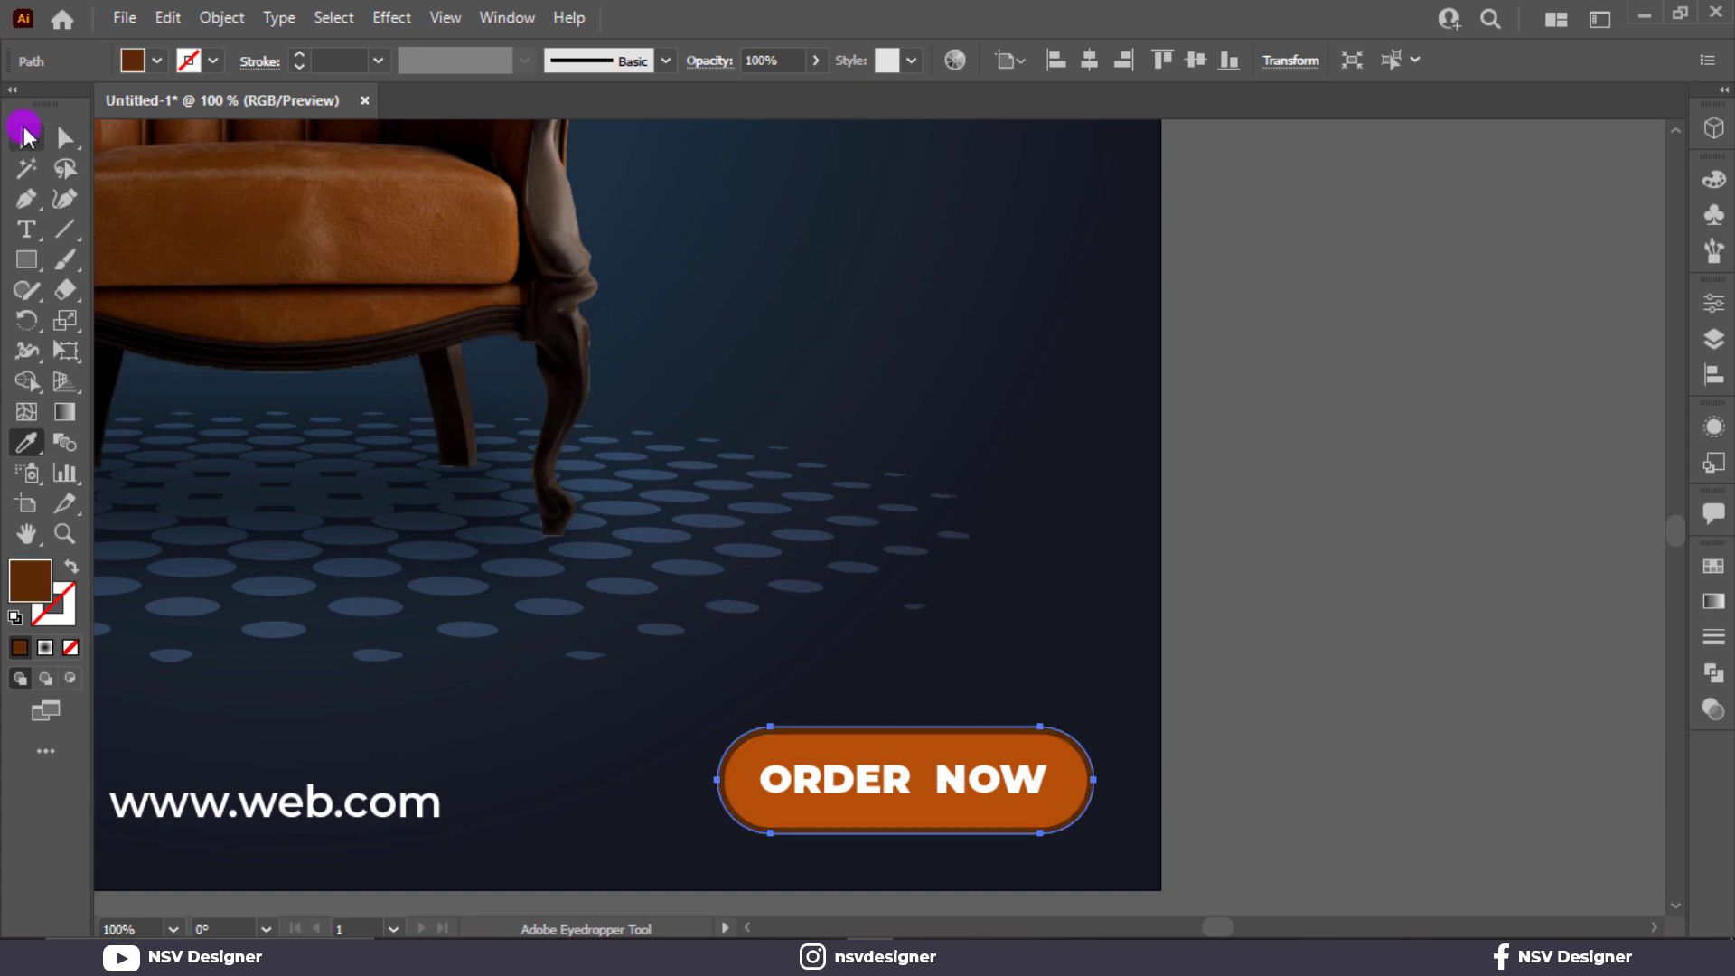
Group the ORDER NOW text with its orange pill and brown outline as one button.
{"action": "left_click", "coordinate": [25, 136]}
{"action": "left_click", "coordinate": [1257, 638]}
{"action": "left_click_drag", "start_coordinate": [1143, 771], "coordinate": [922, 854]}
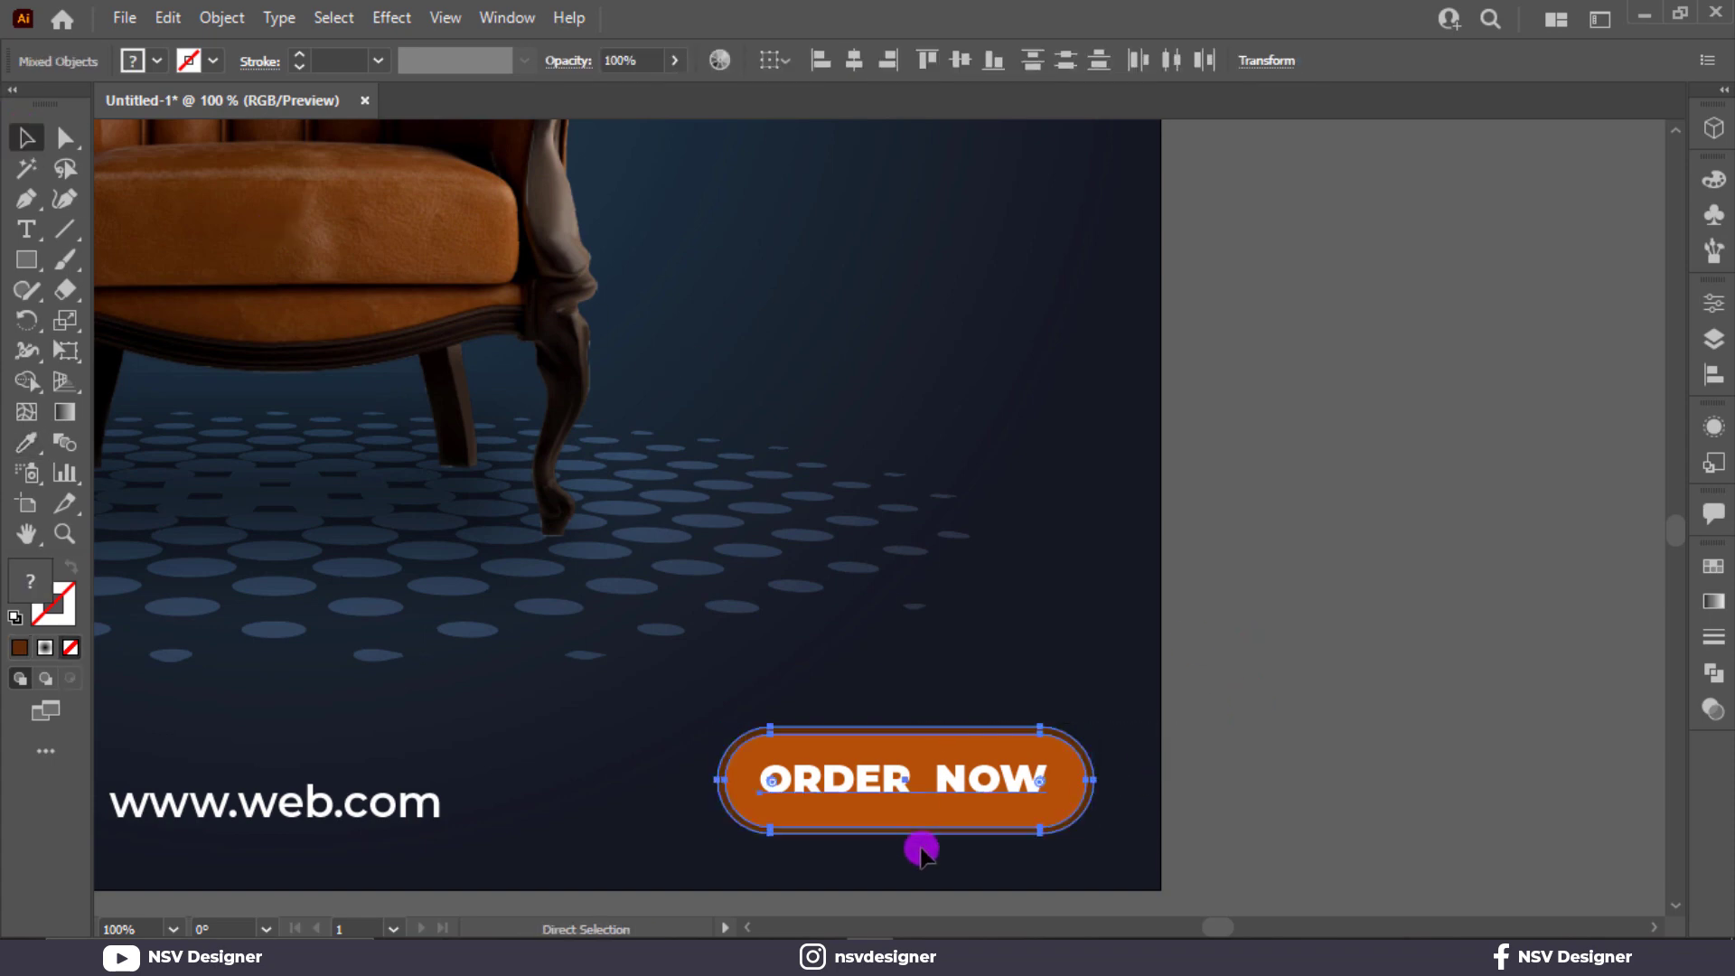
{"action": "key", "text": "ctrl+g"}
{"action": "key", "text": "ctrl+0"}
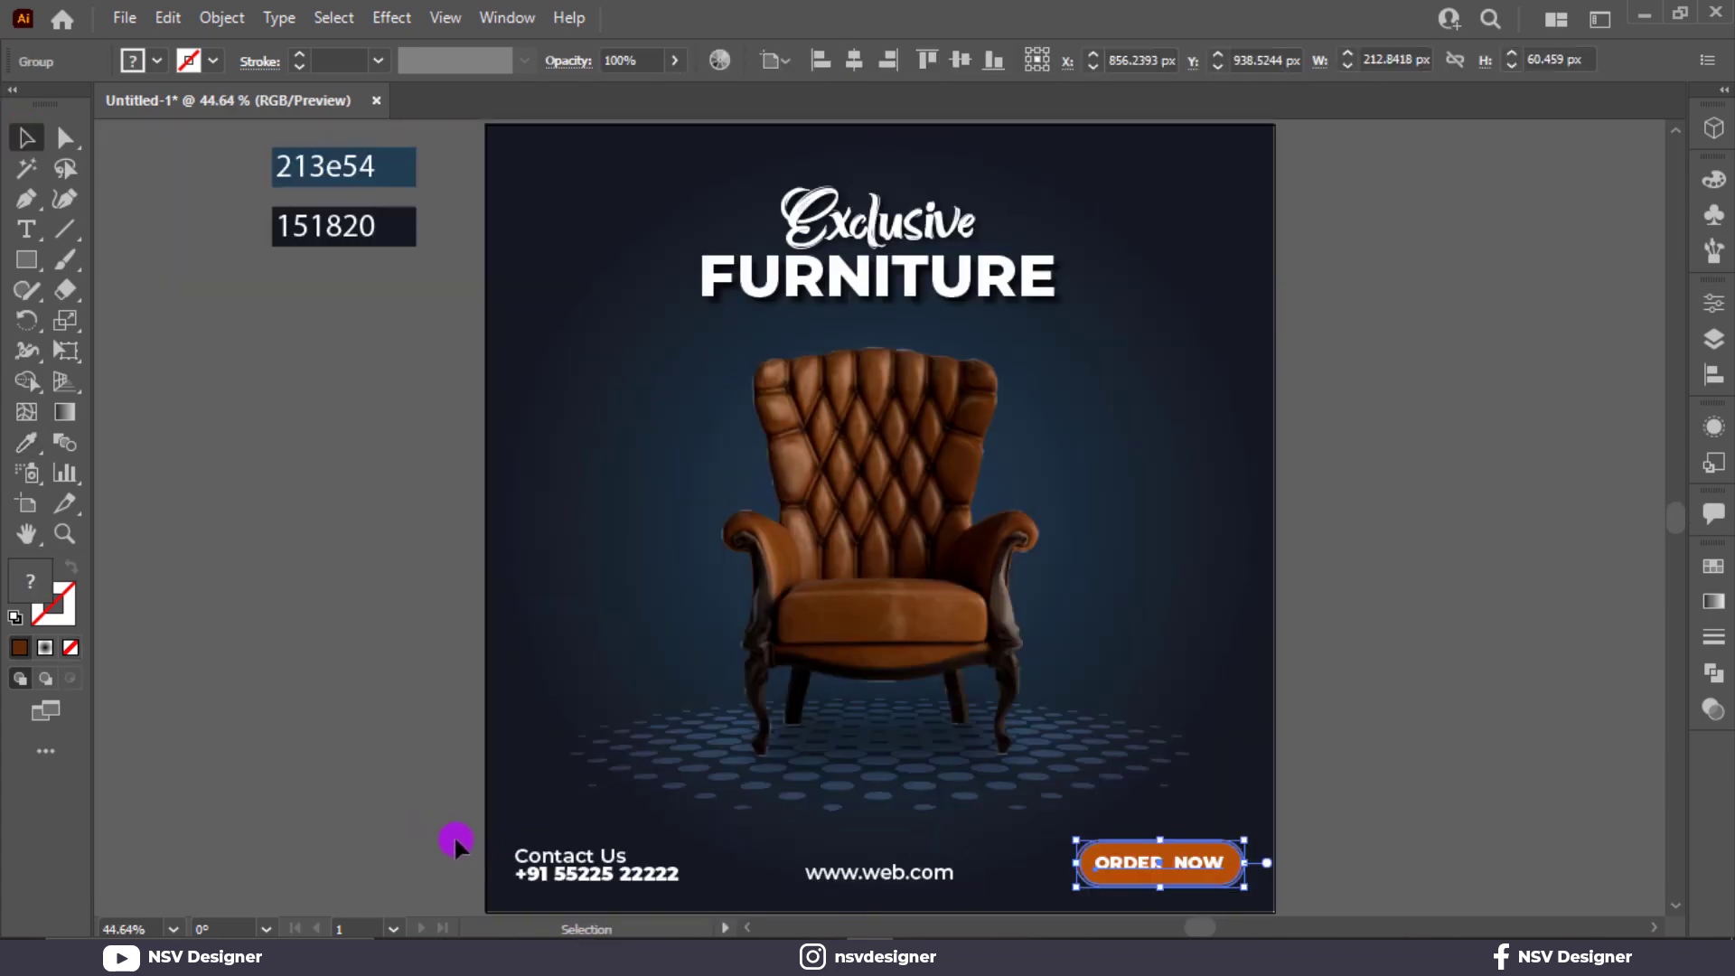
Align the contact lines, web address and ORDER NOW button with each other on their vertical centers.
{"action": "left_click", "coordinate": [573, 873]}
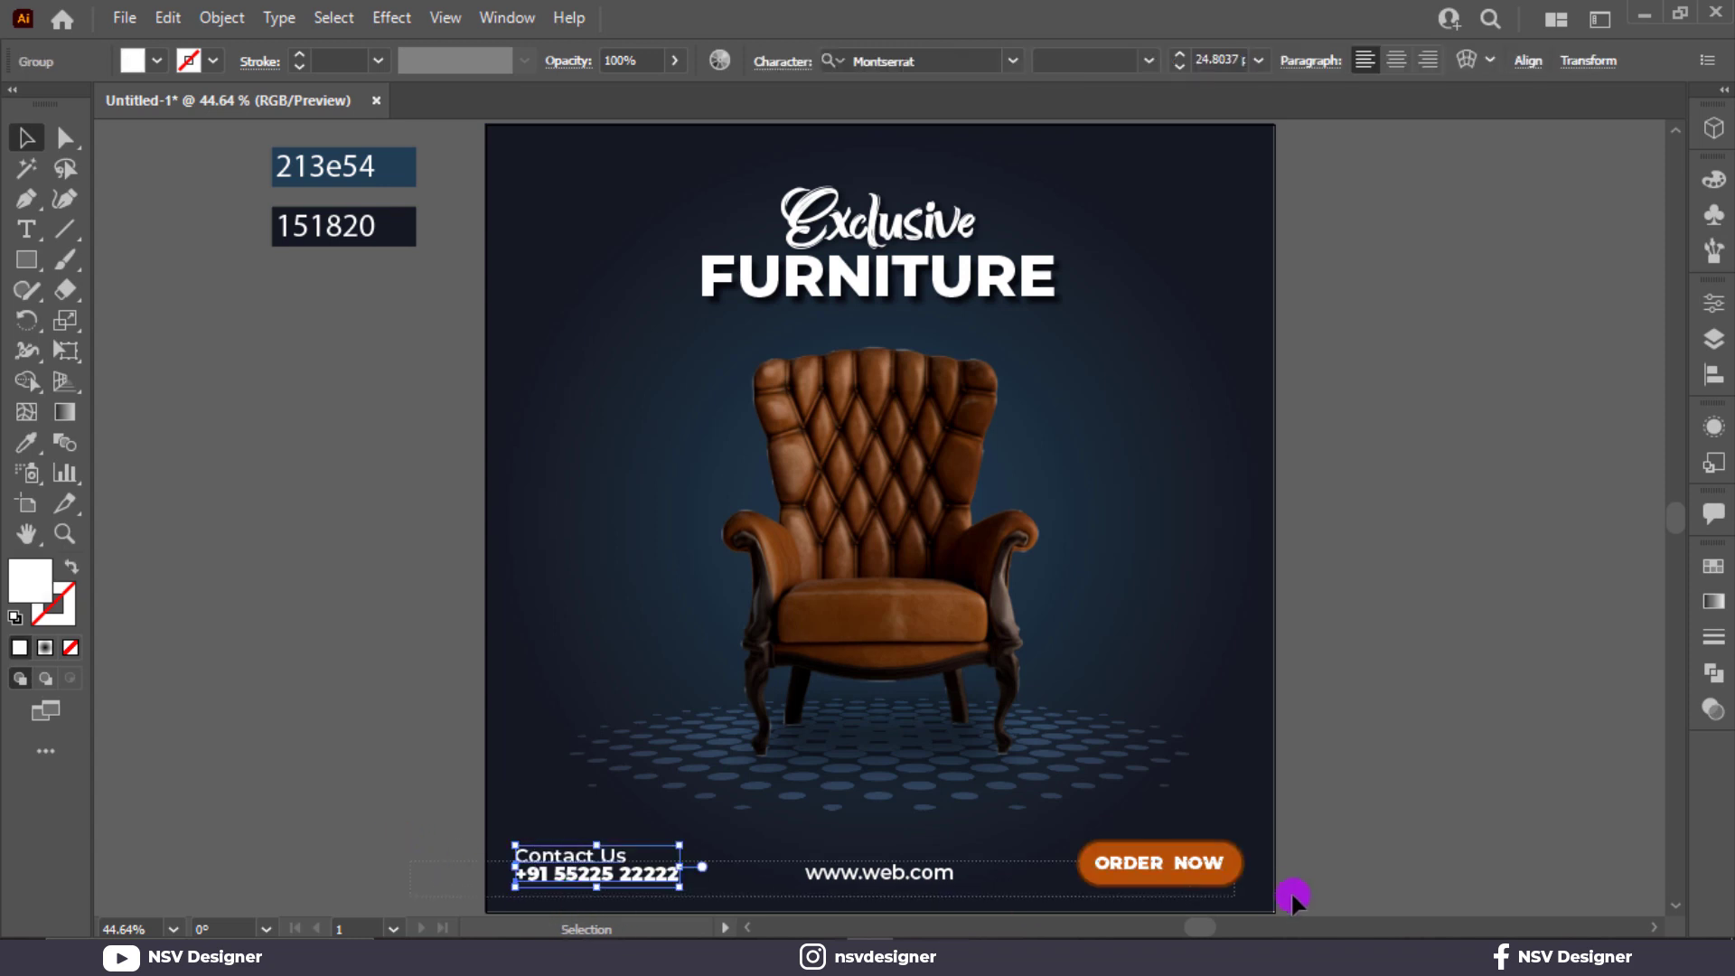
{"action": "left_click_drag", "start_coordinate": [1290, 895], "coordinate": [799, 859]}
{"action": "left_click", "coordinate": [964, 65]}
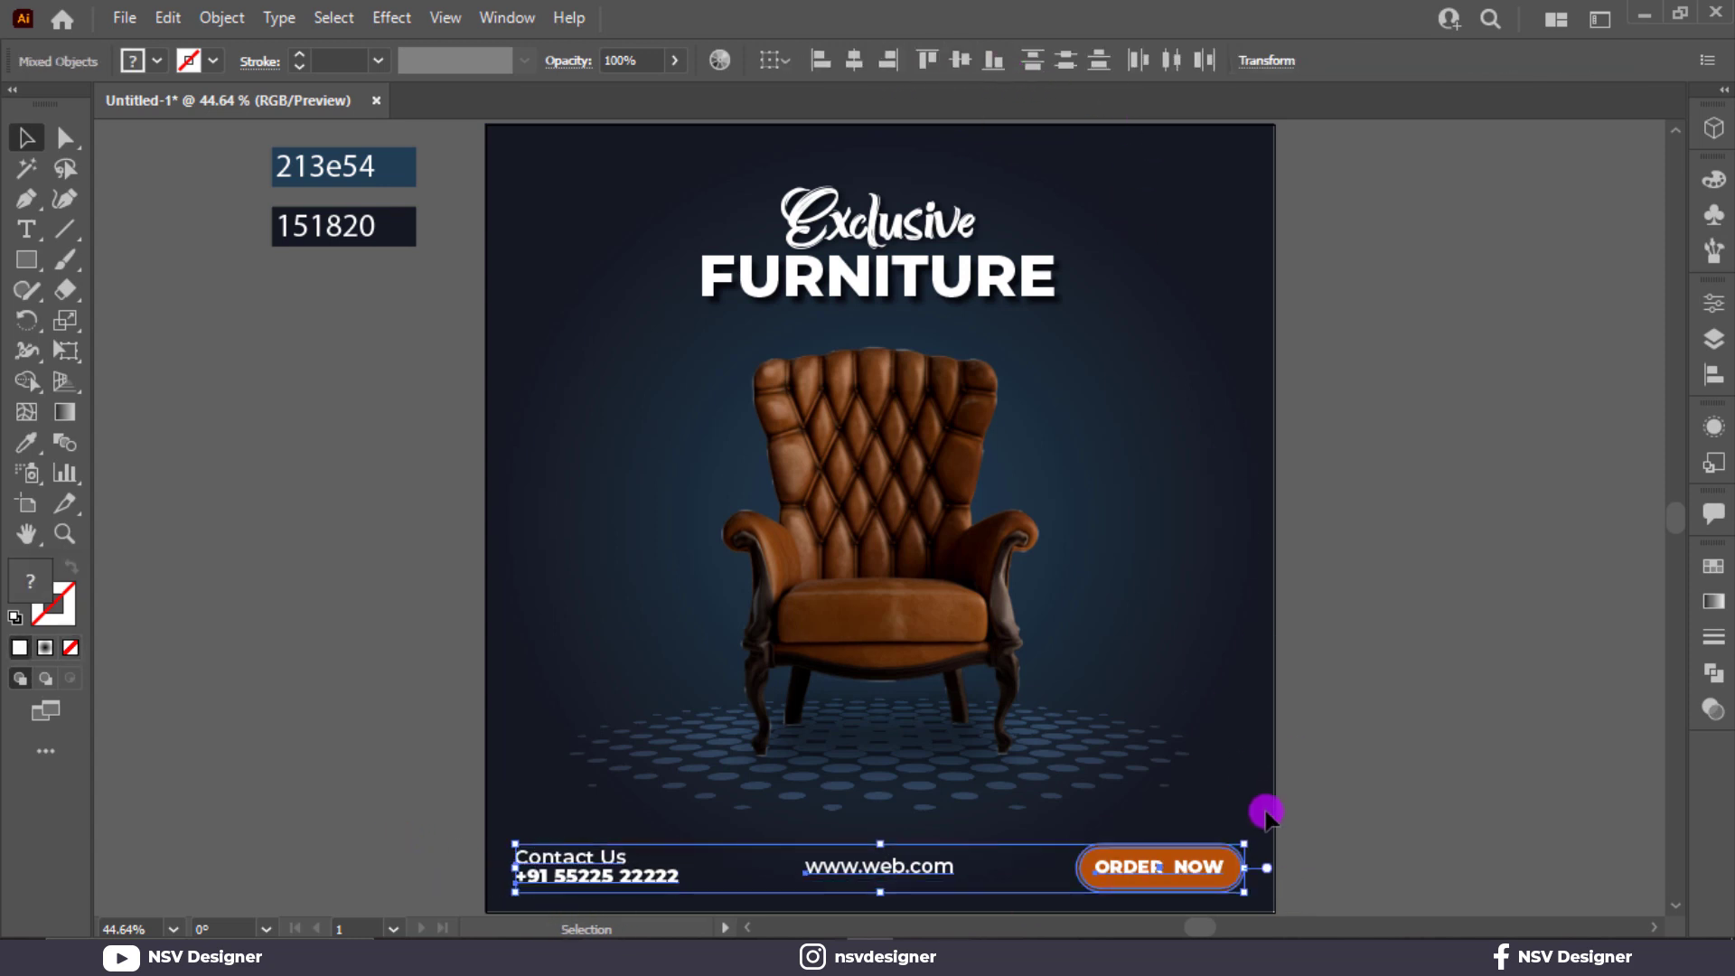
{"action": "left_click", "coordinate": [1354, 812]}
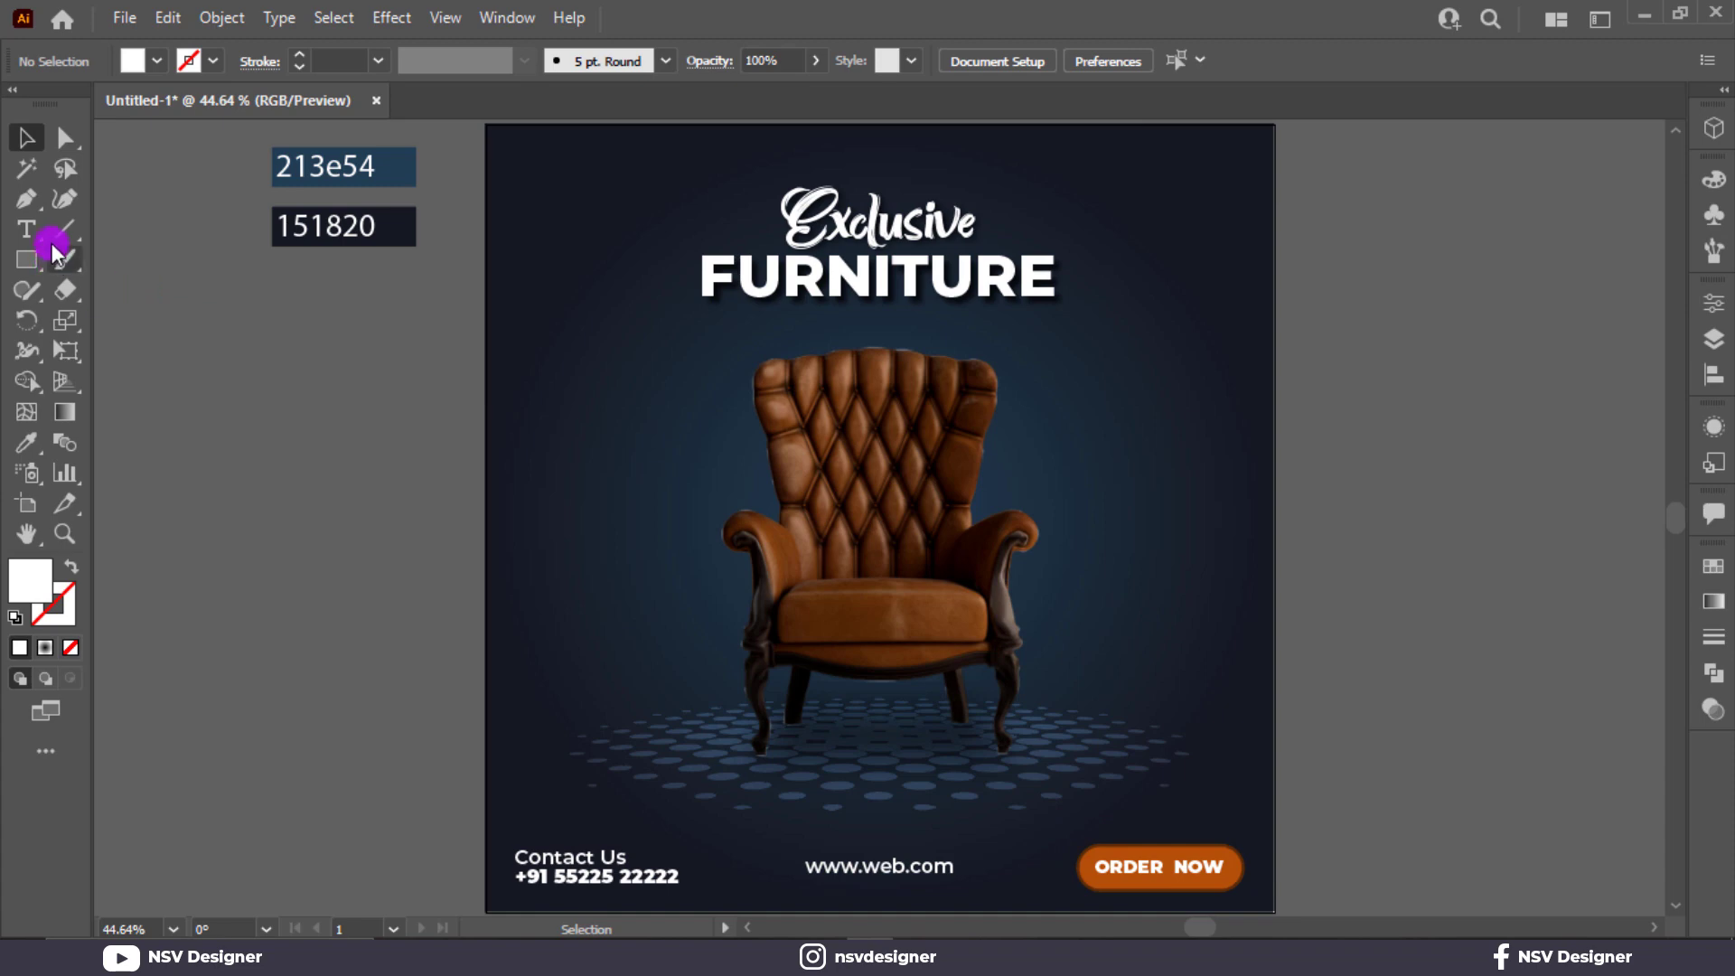
Add the text LOGO on the empty canvas area beside the poster.
{"action": "key", "text": "t"}
{"action": "left_click", "coordinate": [166, 403]}
{"action": "type", "text": "LOH"}
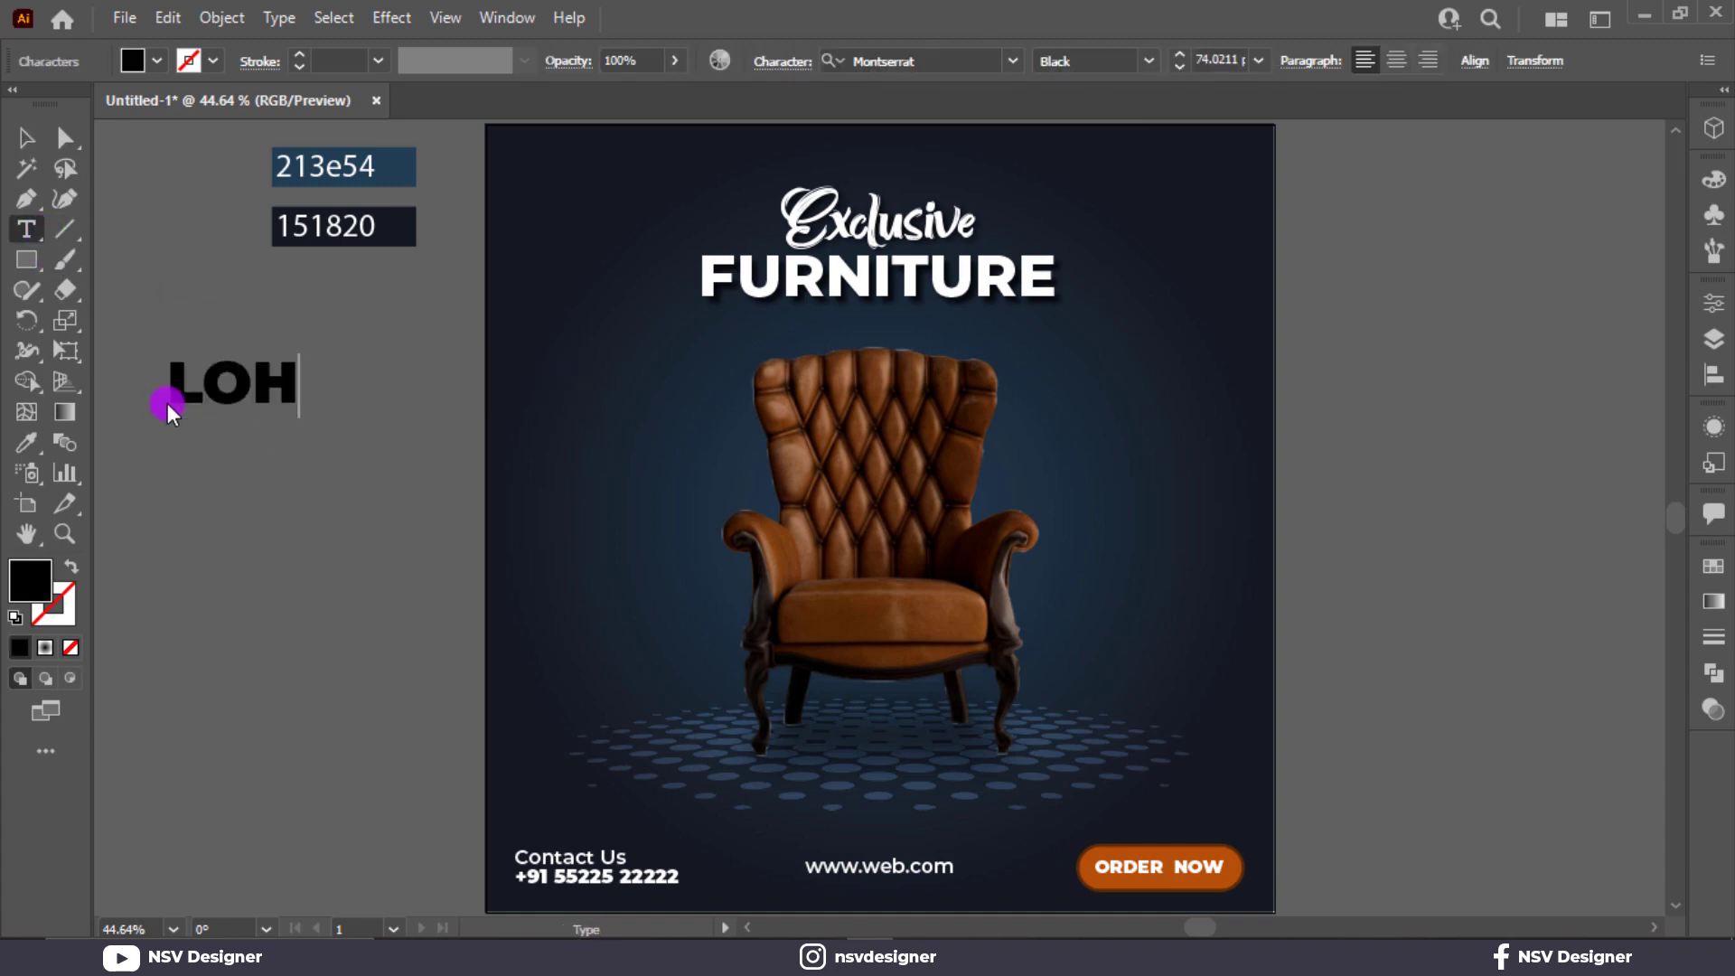
{"action": "type", "text": "O"}
{"action": "key", "text": "BackSpace"}
{"action": "key", "text": "BackSpace"}
{"action": "type", "text": "G"}
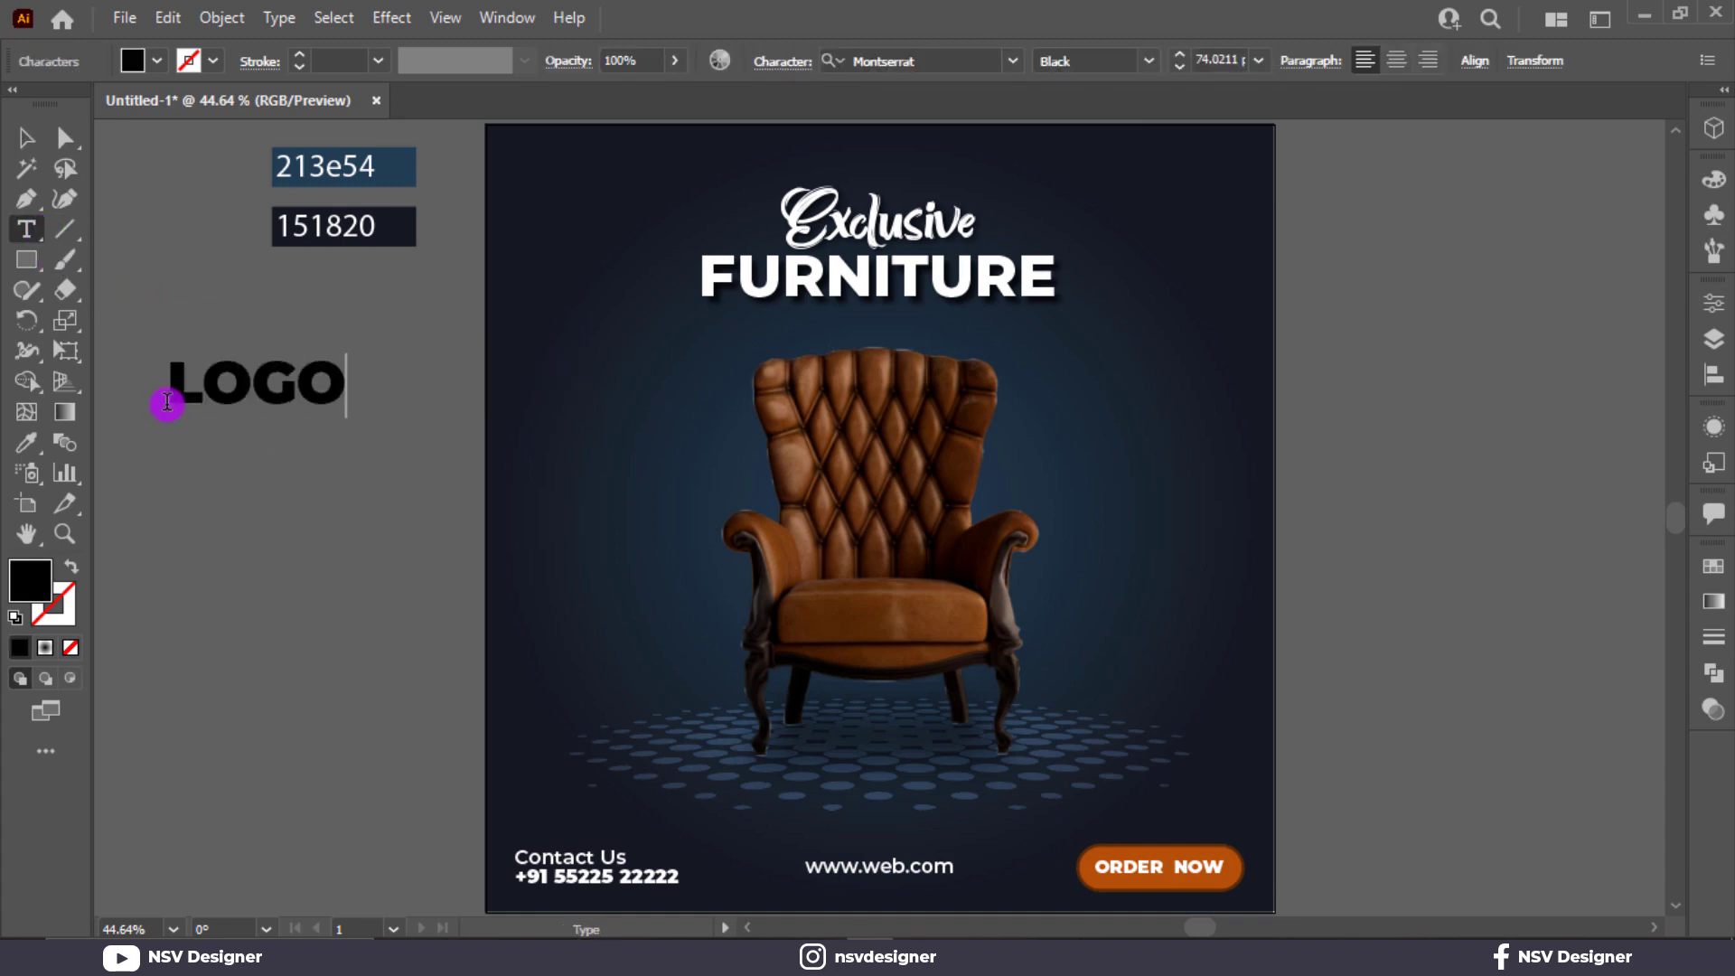
{"action": "type", "text": "O"}
Make the LOGO text white, scale it down to about 31 pt and place it in the poster's upper-left corner.
{"action": "left_click", "coordinate": [26, 138]}
{"action": "left_click", "coordinate": [158, 61]}
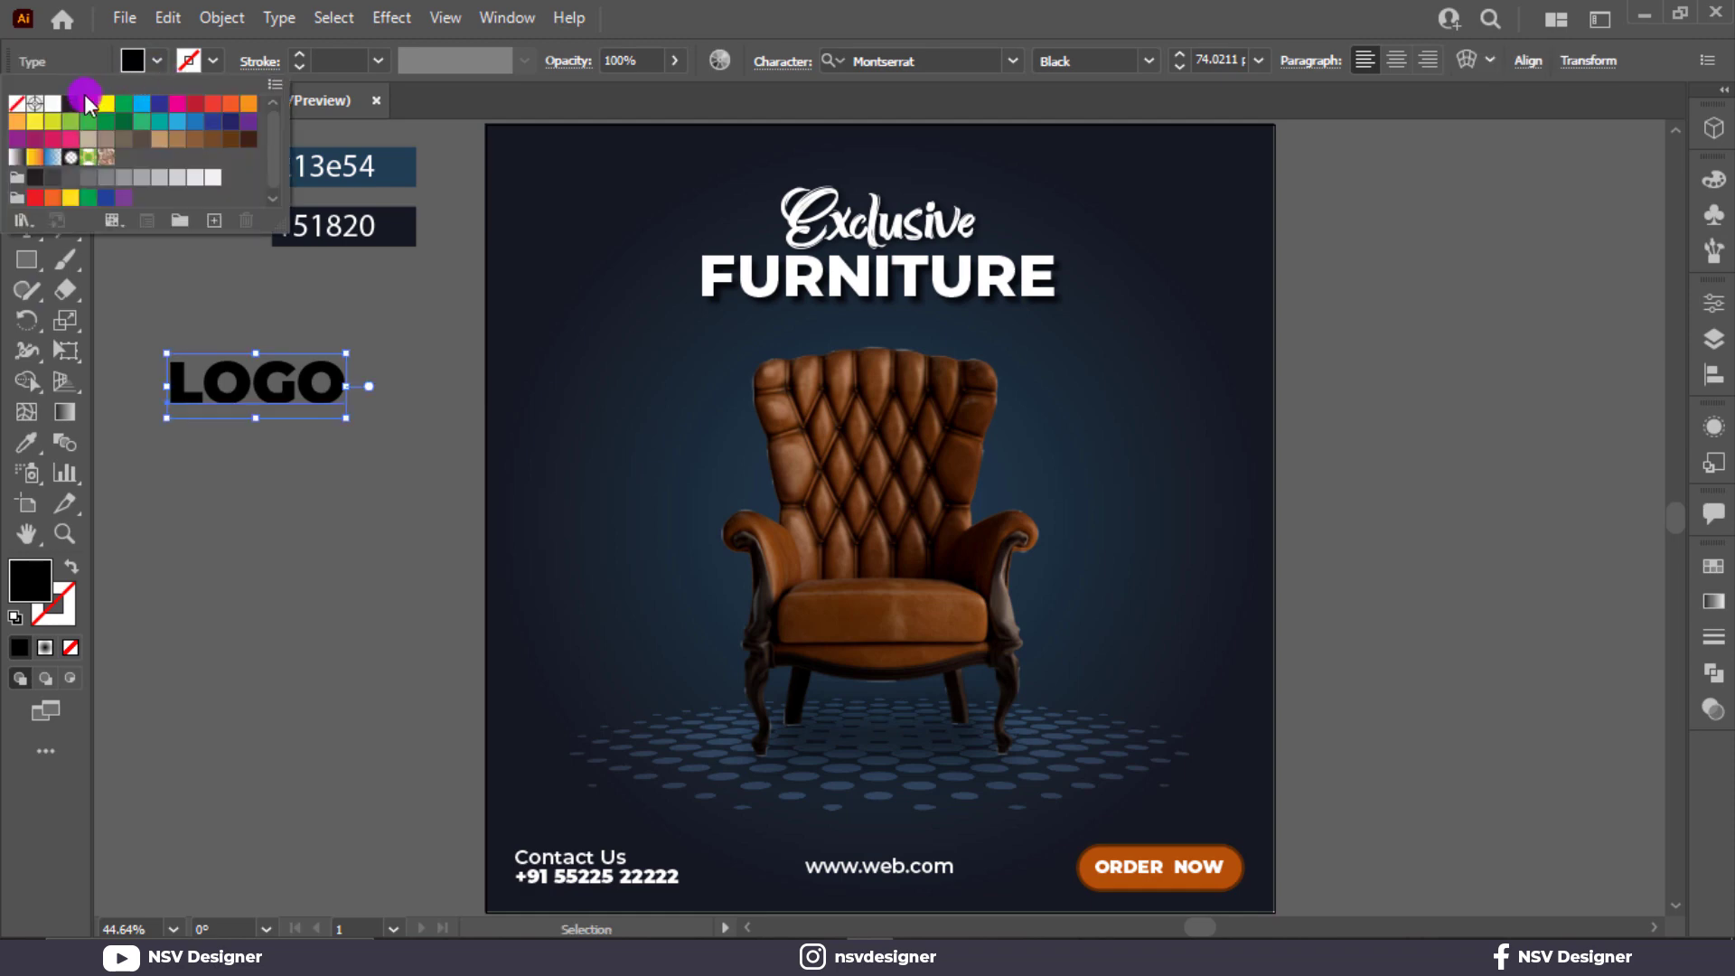
{"action": "left_click", "coordinate": [52, 103]}
{"action": "left_click", "coordinate": [333, 416]}
{"action": "left_click_drag", "start_coordinate": [336, 415], "coordinate": [583, 168]}
{"action": "left_click", "coordinate": [302, 391]}
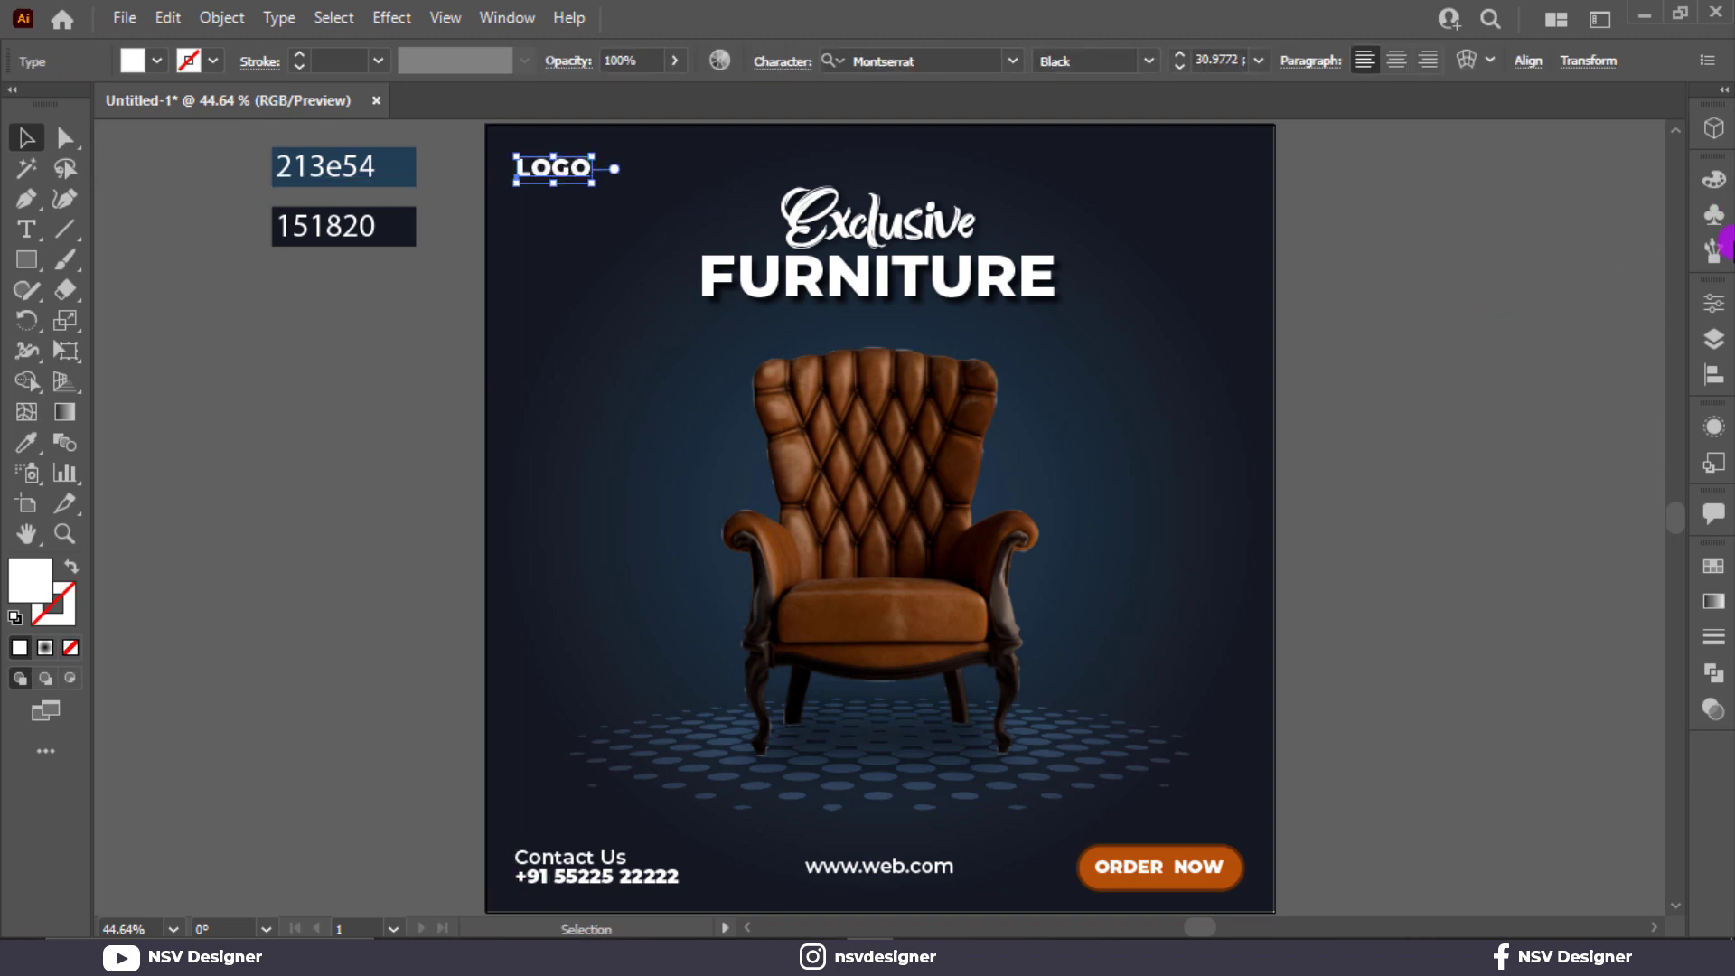
Place the Twitter, Instagram and Facebook symbols on the empty canvas area beside the poster.
{"action": "left_click", "coordinate": [1716, 217]}
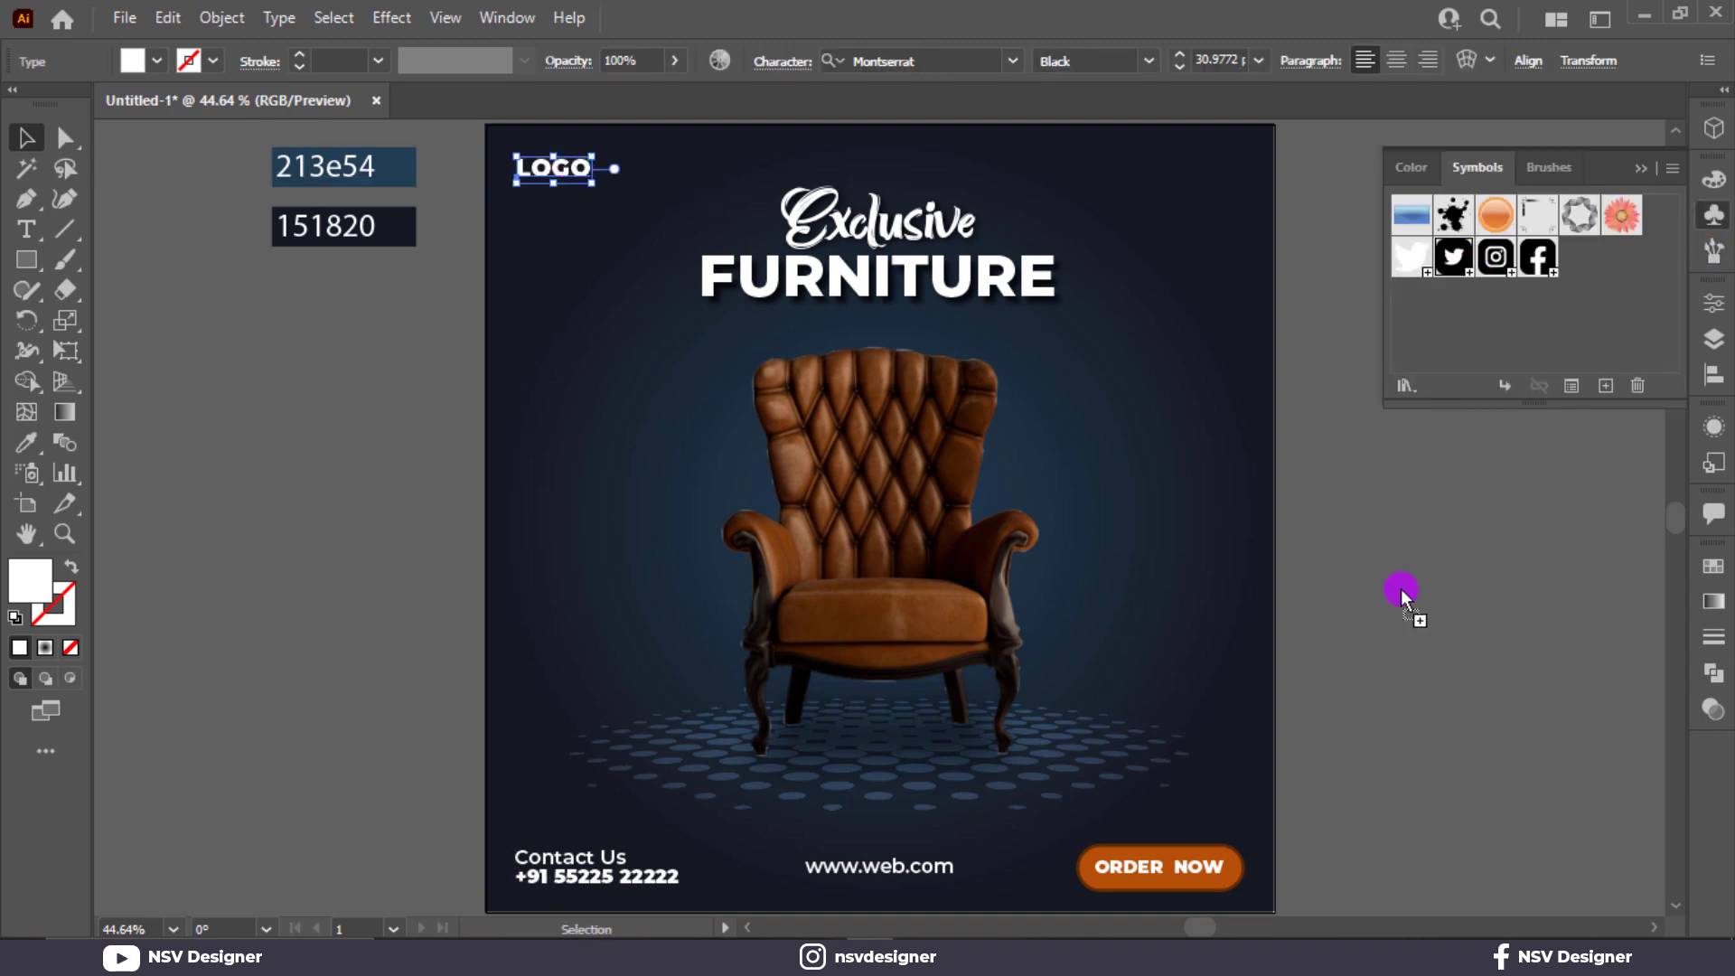
{"action": "left_click_drag", "start_coordinate": [1400, 588], "coordinate": [1464, 573]}
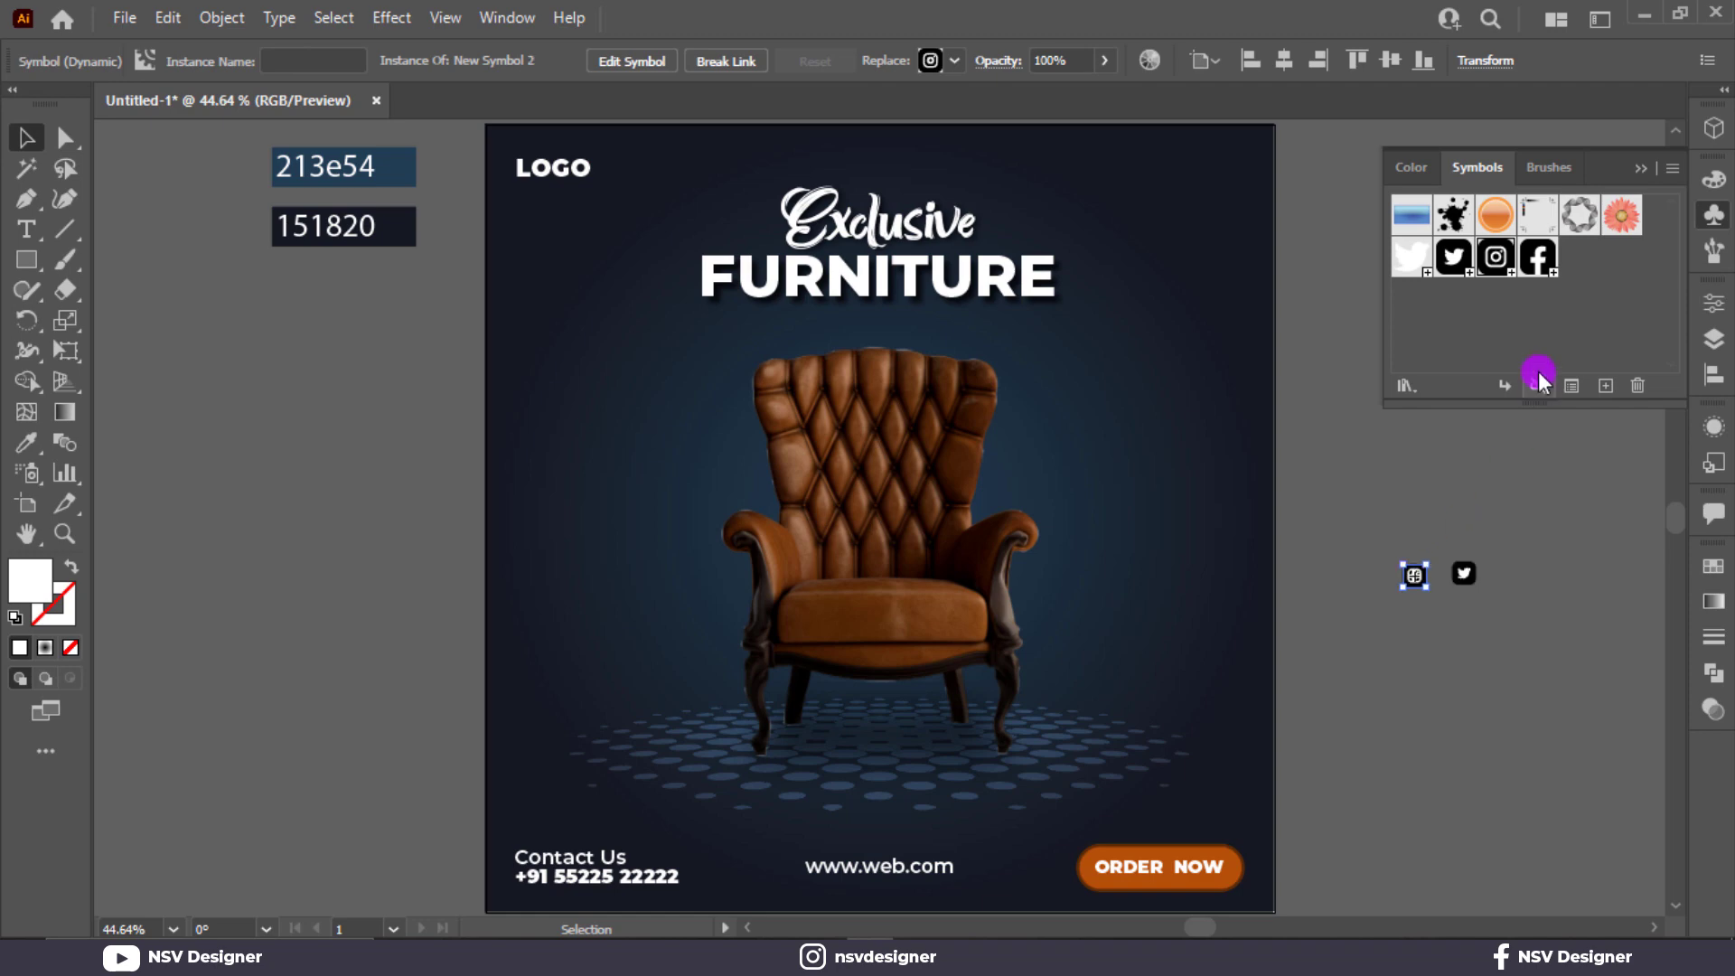
{"action": "left_click", "coordinate": [1648, 171]}
Expand the three social media symbols with Object and Fill enabled.
{"action": "scroll", "coordinate": [1401, 609], "scroll_direction": "up", "scroll_amount": 4}
{"action": "left_click_drag", "start_coordinate": [1514, 610], "coordinate": [1099, 581]}
{"action": "key", "text": "ctrl+a"}
{"action": "right_click", "coordinate": [1198, 476]}
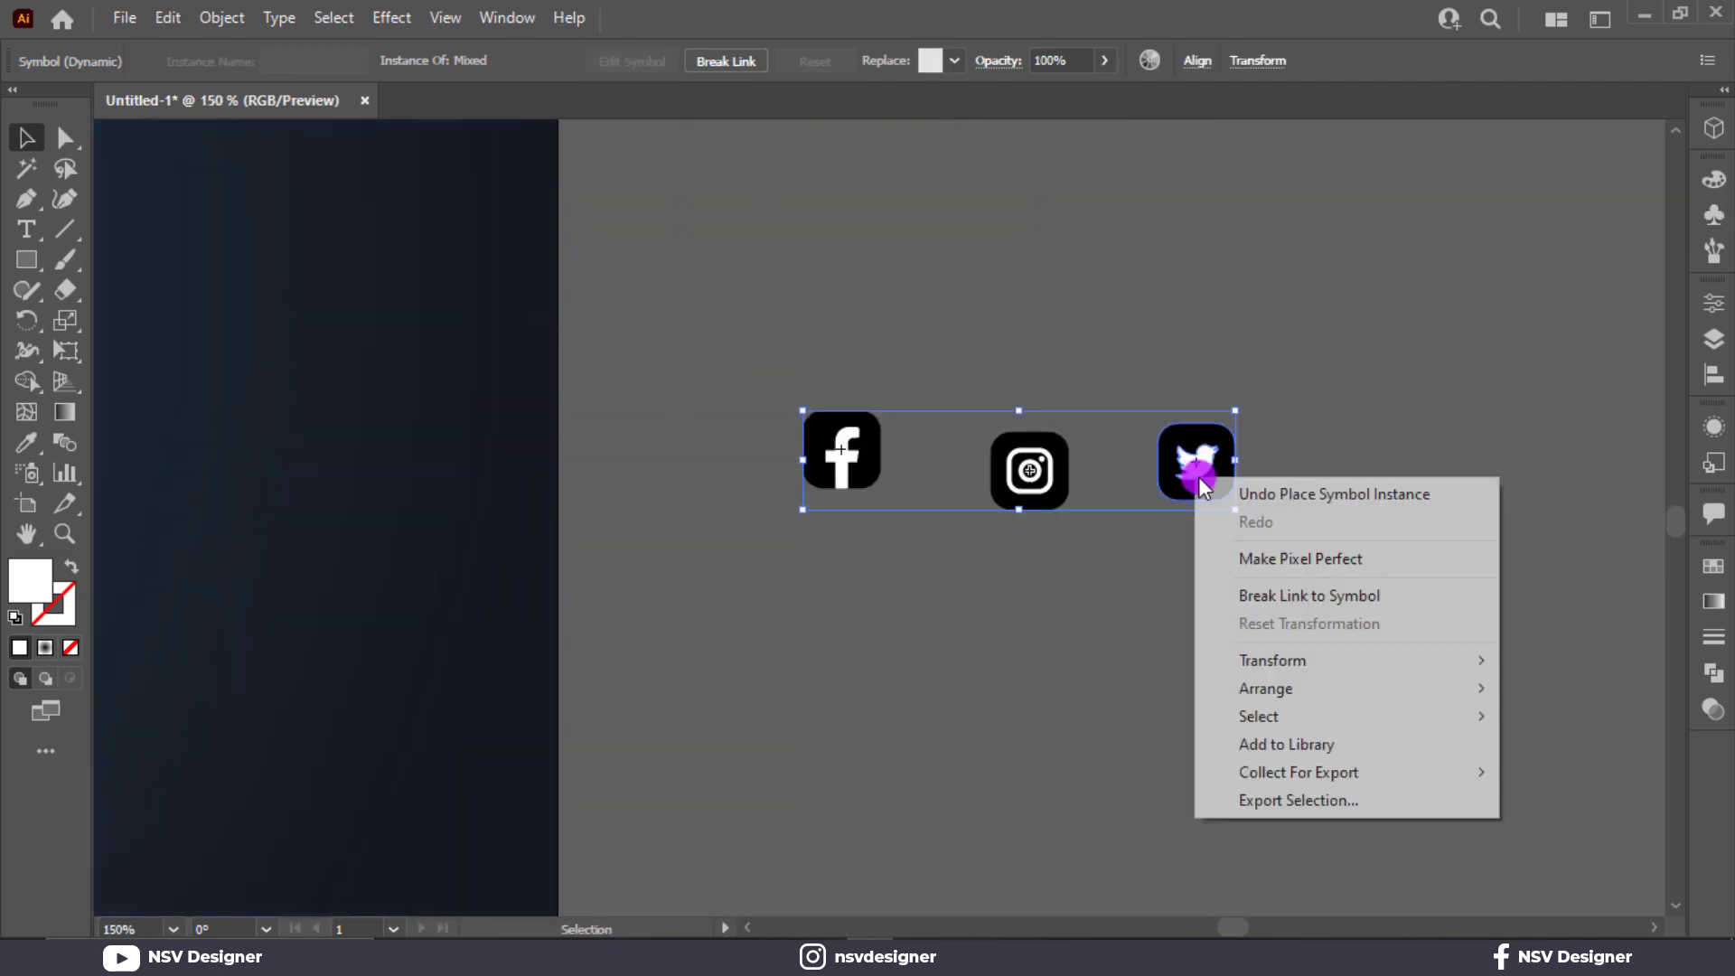
{"action": "left_click", "coordinate": [892, 521]}
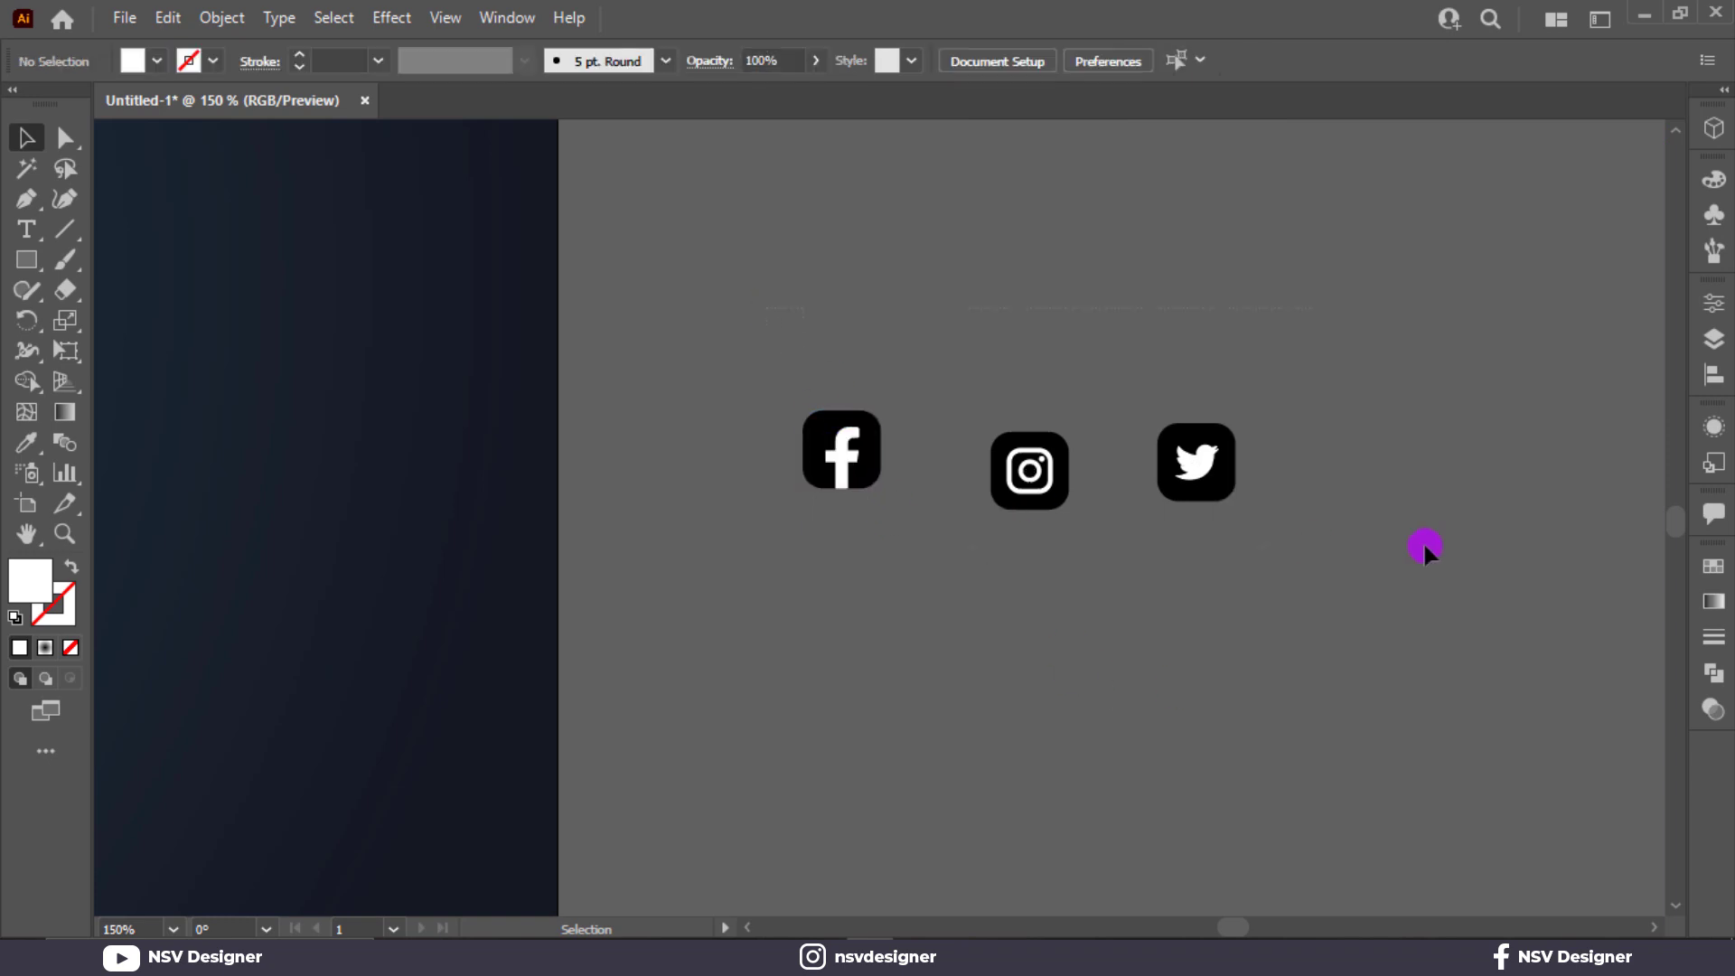
{"action": "key", "text": "ctrl+a"}
{"action": "left_click", "coordinate": [228, 18]}
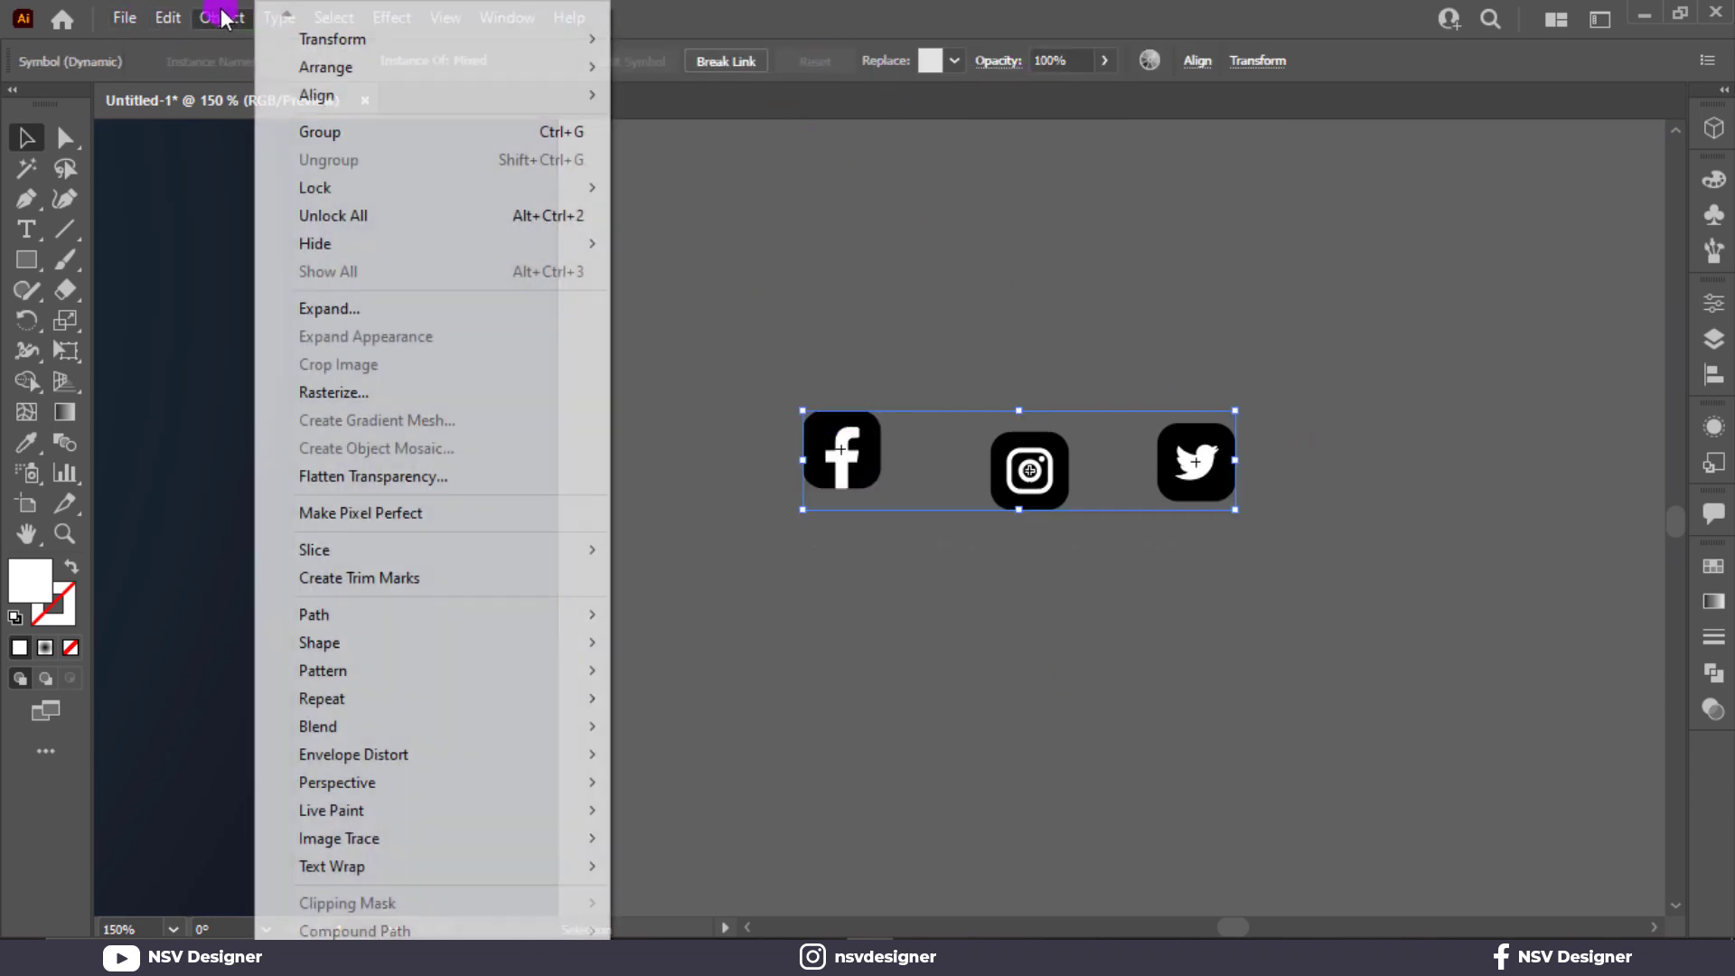
{"action": "mouse_move", "coordinate": [183, 19]}
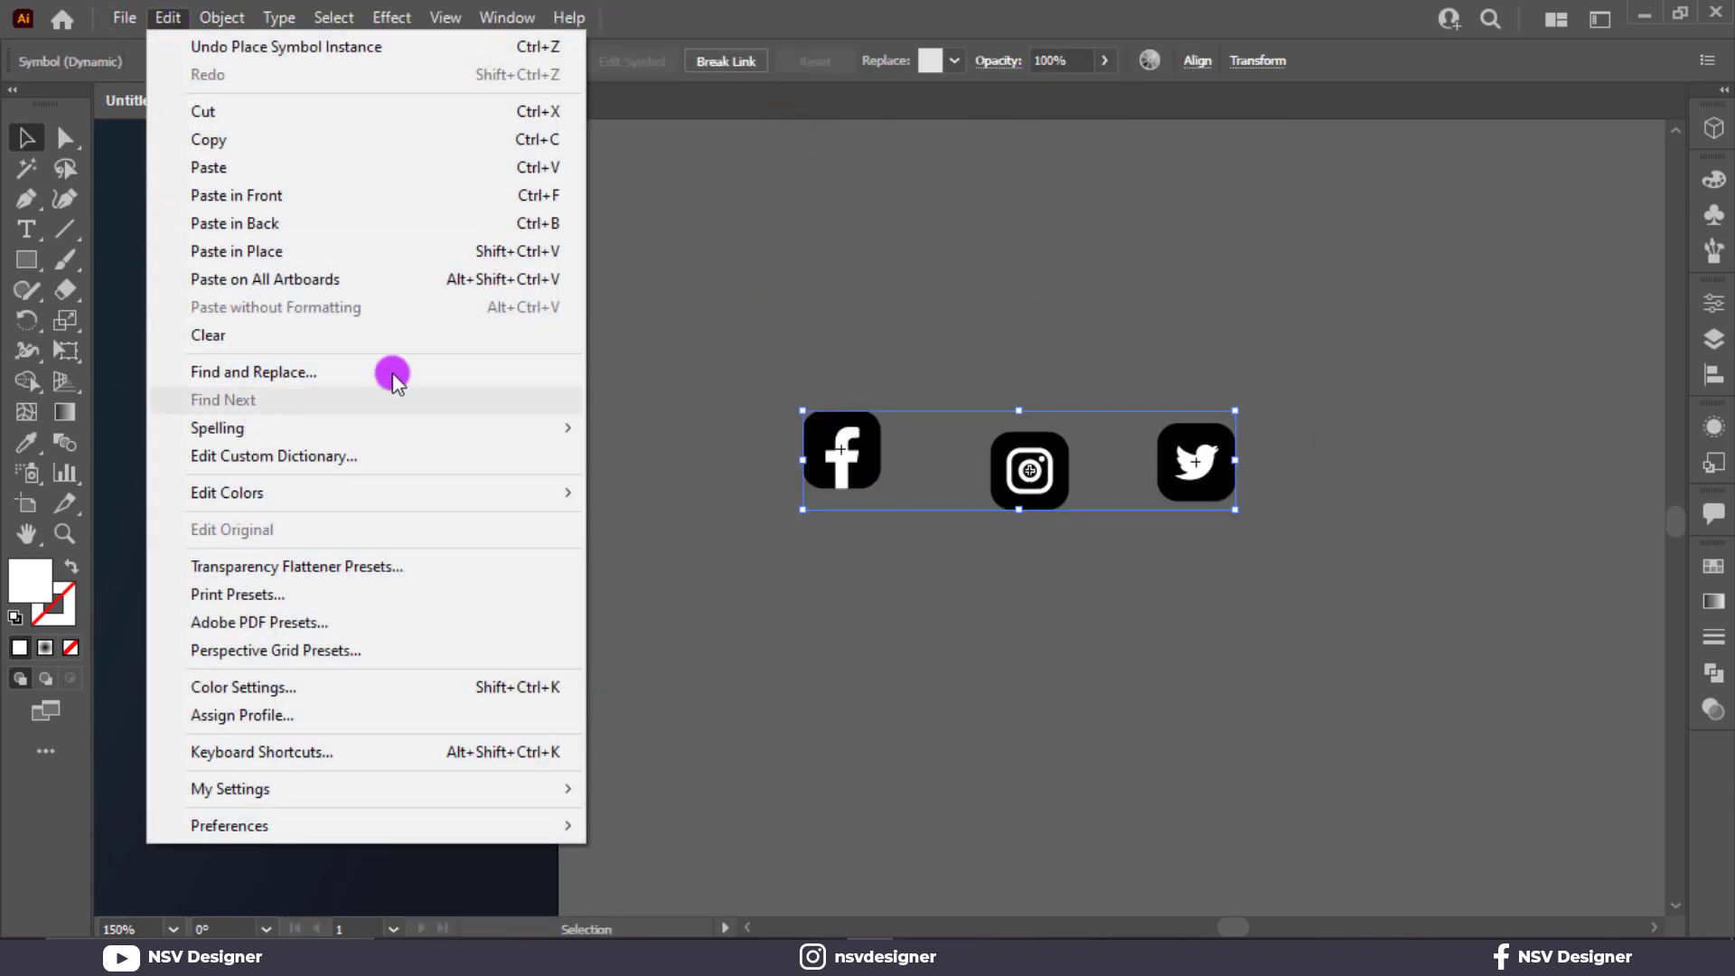
{"action": "left_click", "coordinate": [330, 309]}
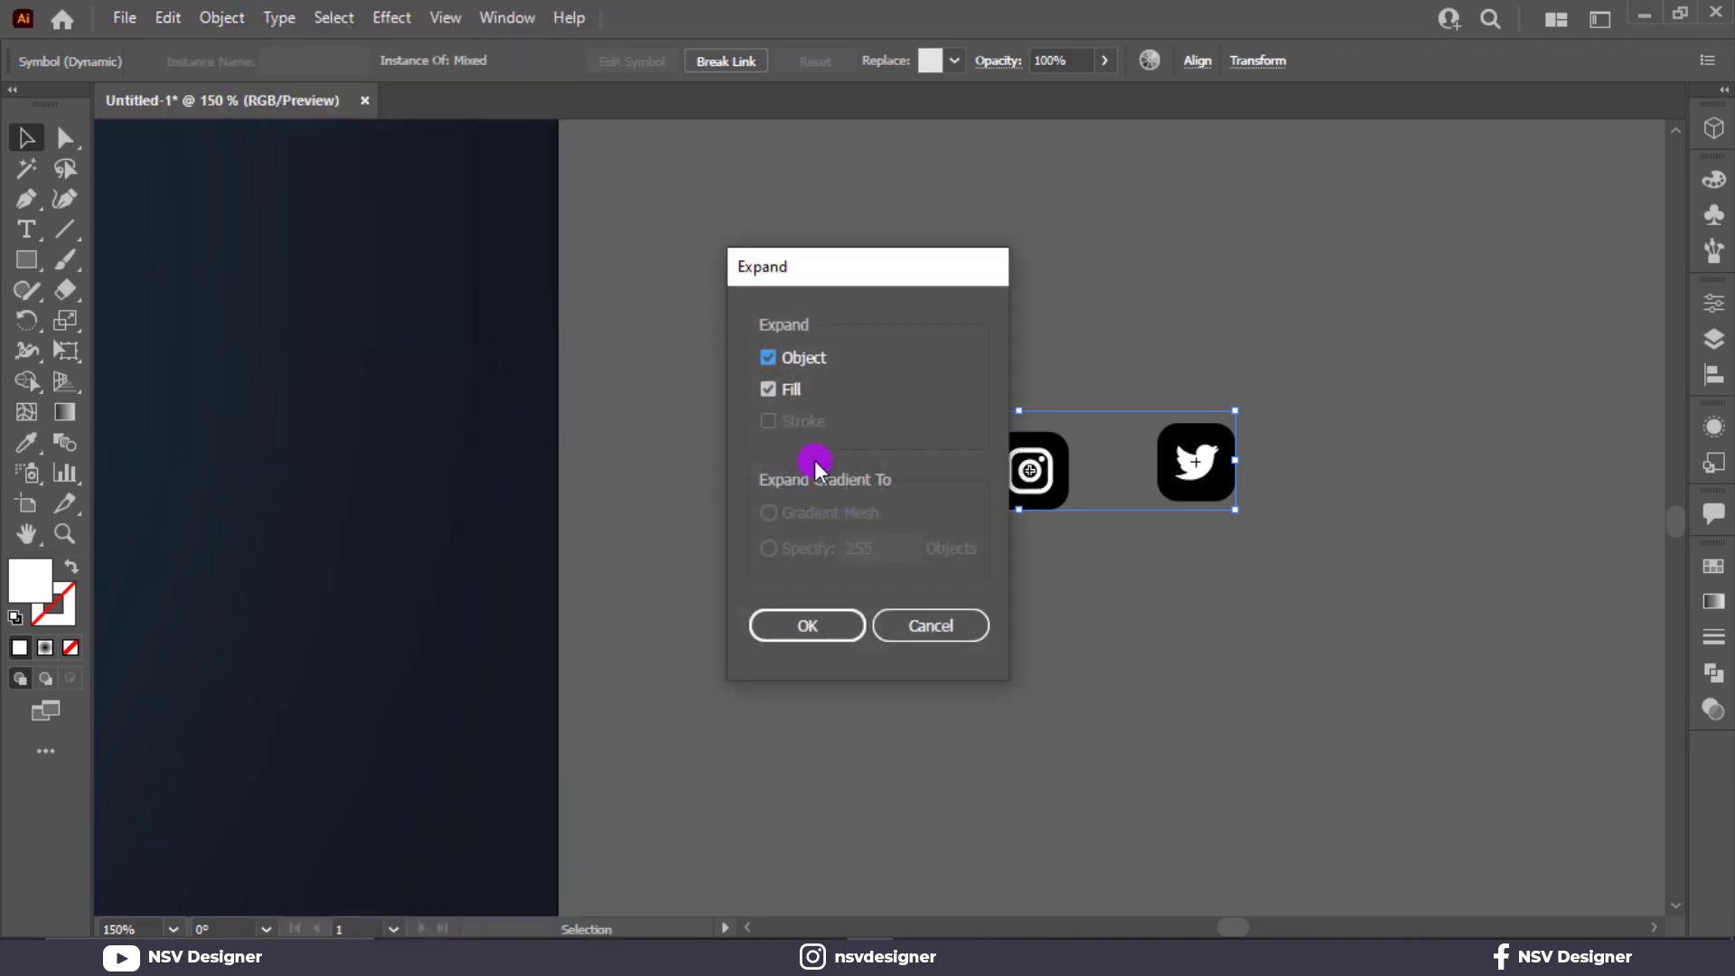
{"action": "left_click", "coordinate": [810, 623]}
Ungroup the expanded social media icons.
{"action": "right_click", "coordinate": [1031, 479]}
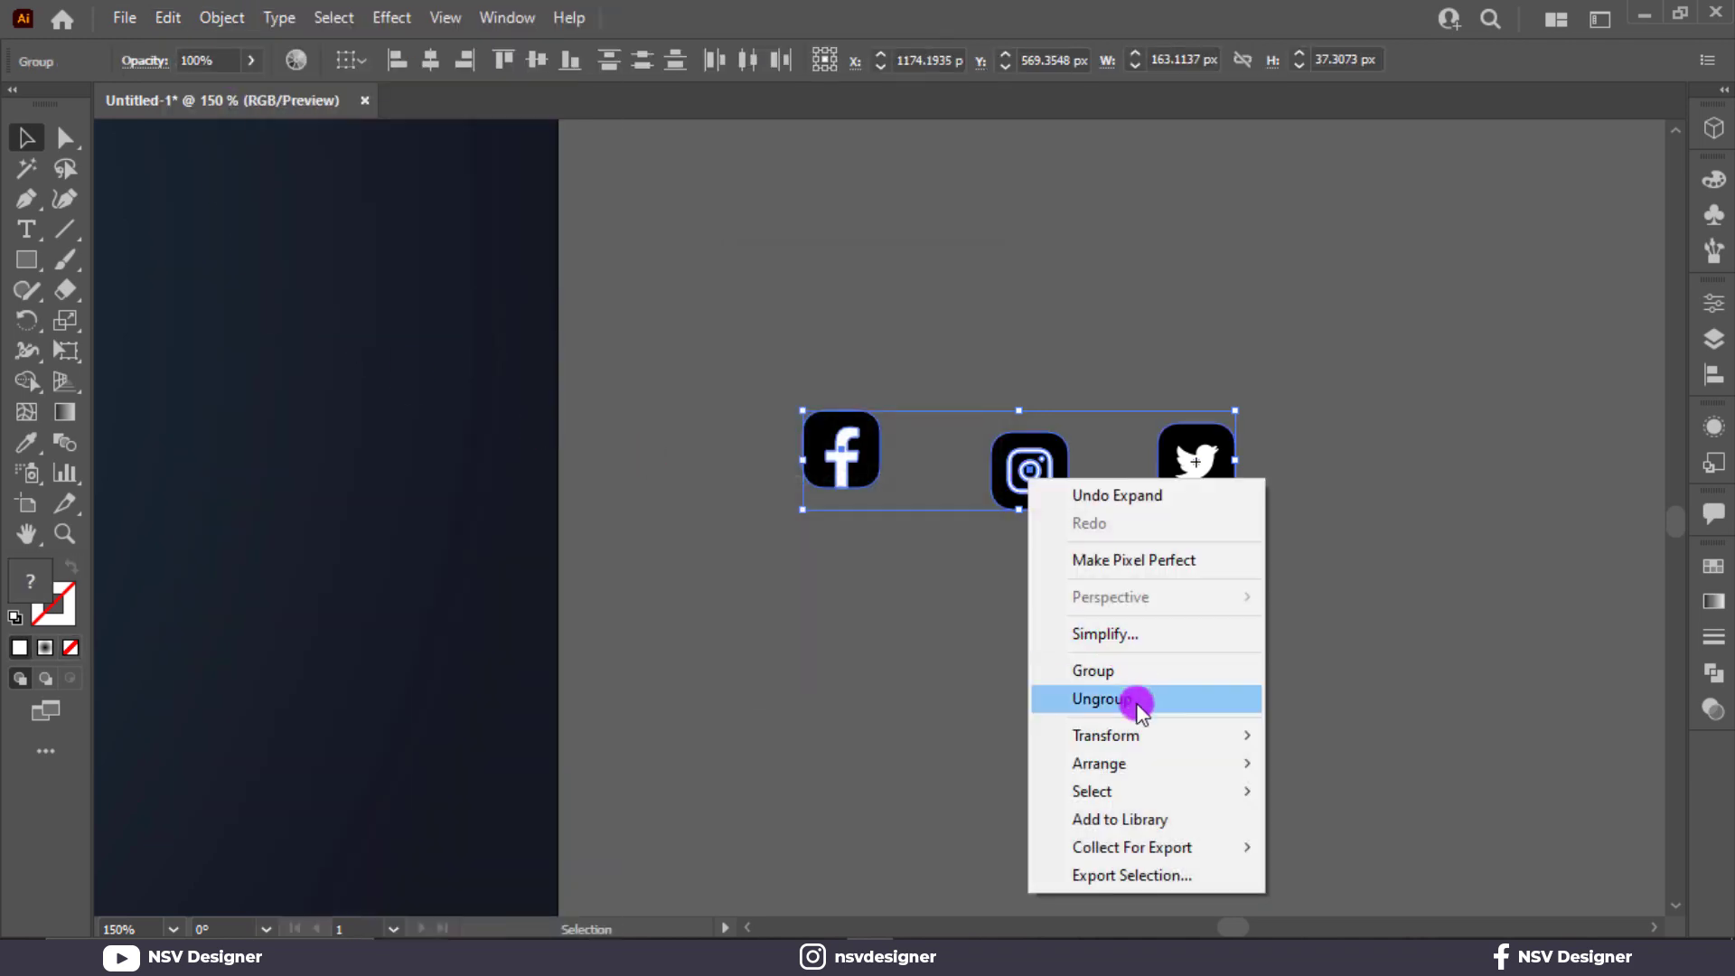
{"action": "left_click", "coordinate": [1135, 696]}
{"action": "left_click", "coordinate": [815, 432]}
Align the three icons on their vertical centers and move Instagram and Twitter closer to Facebook with even gaps.
{"action": "key", "text": "ctrl+a"}
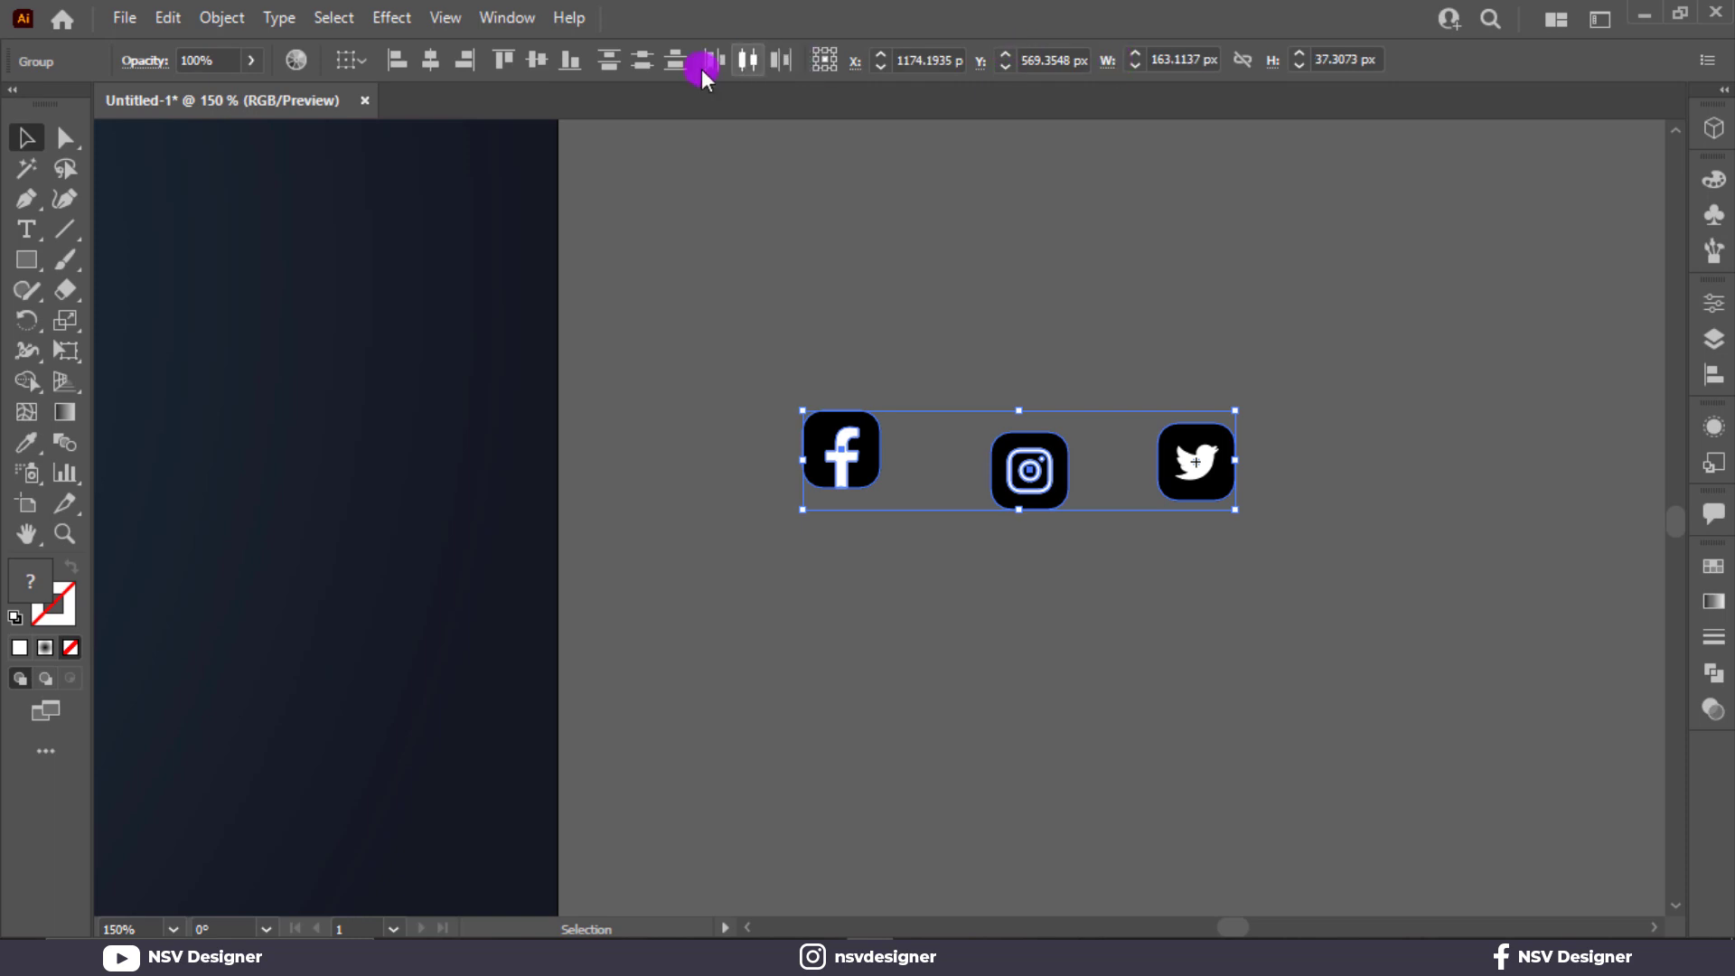
{"action": "left_click", "coordinate": [537, 60]}
{"action": "left_click", "coordinate": [870, 366]}
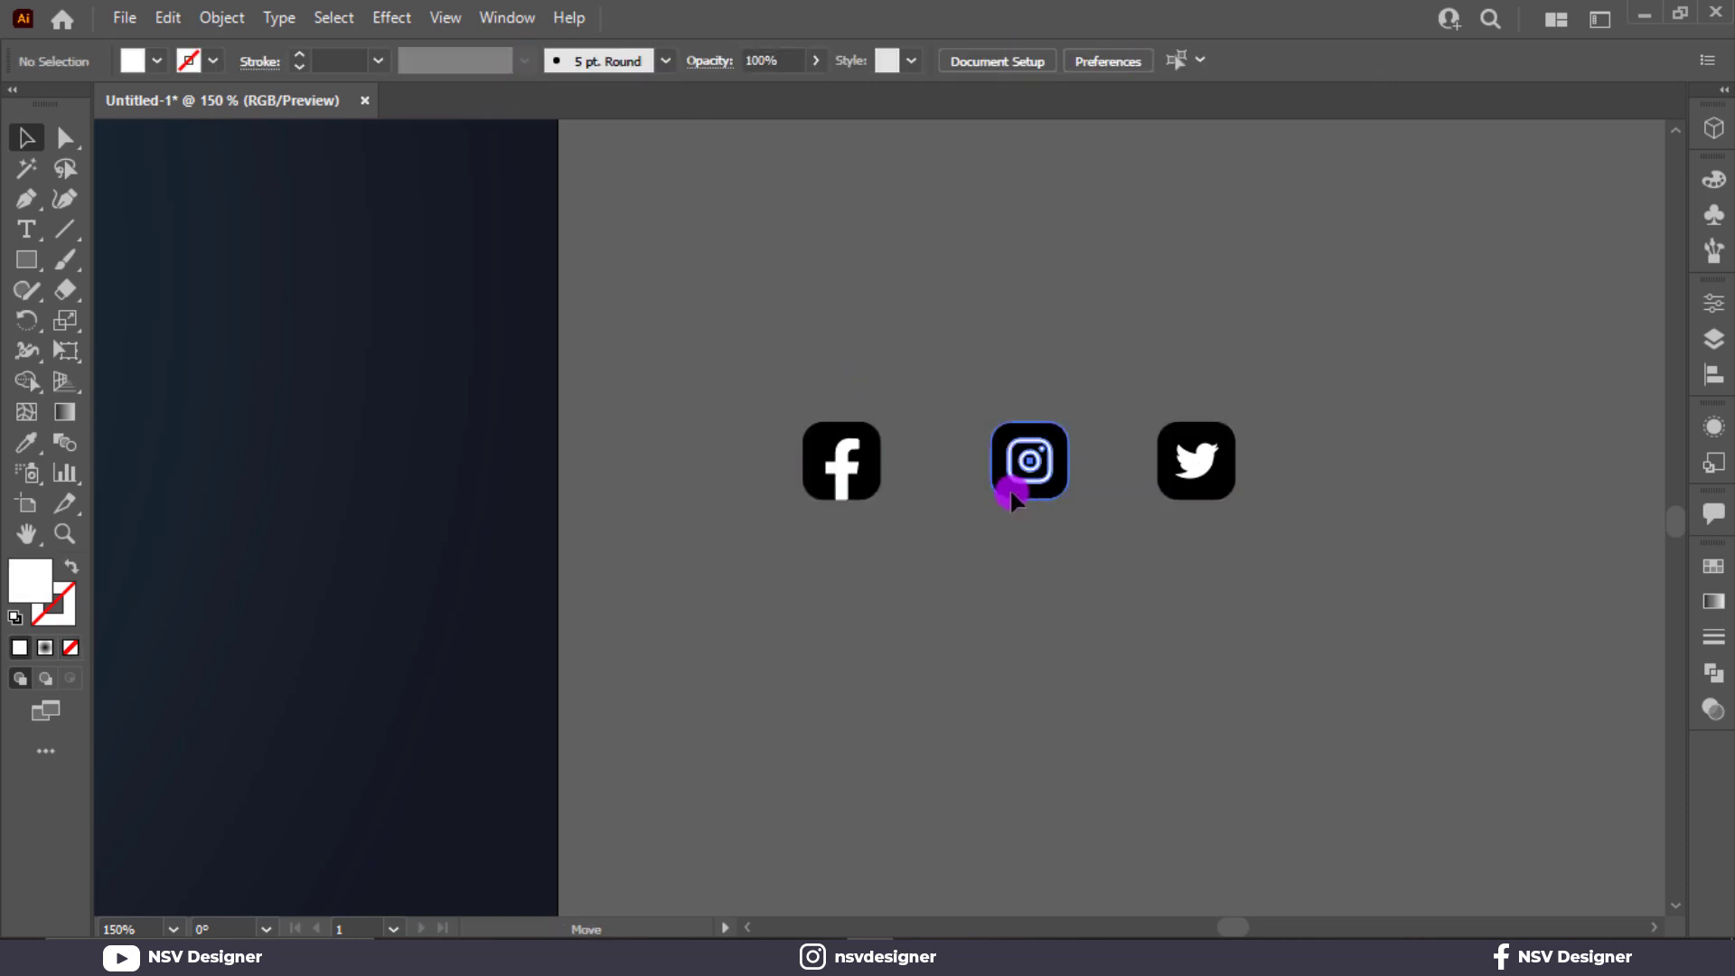
{"action": "left_click_drag", "start_coordinate": [1008, 491], "coordinate": [960, 486]}
{"action": "left_click_drag", "start_coordinate": [1194, 486], "coordinate": [1062, 486]}
Ungroup the Facebook icon so its glyph and background square can be selected separately.
{"action": "left_click", "coordinate": [870, 436]}
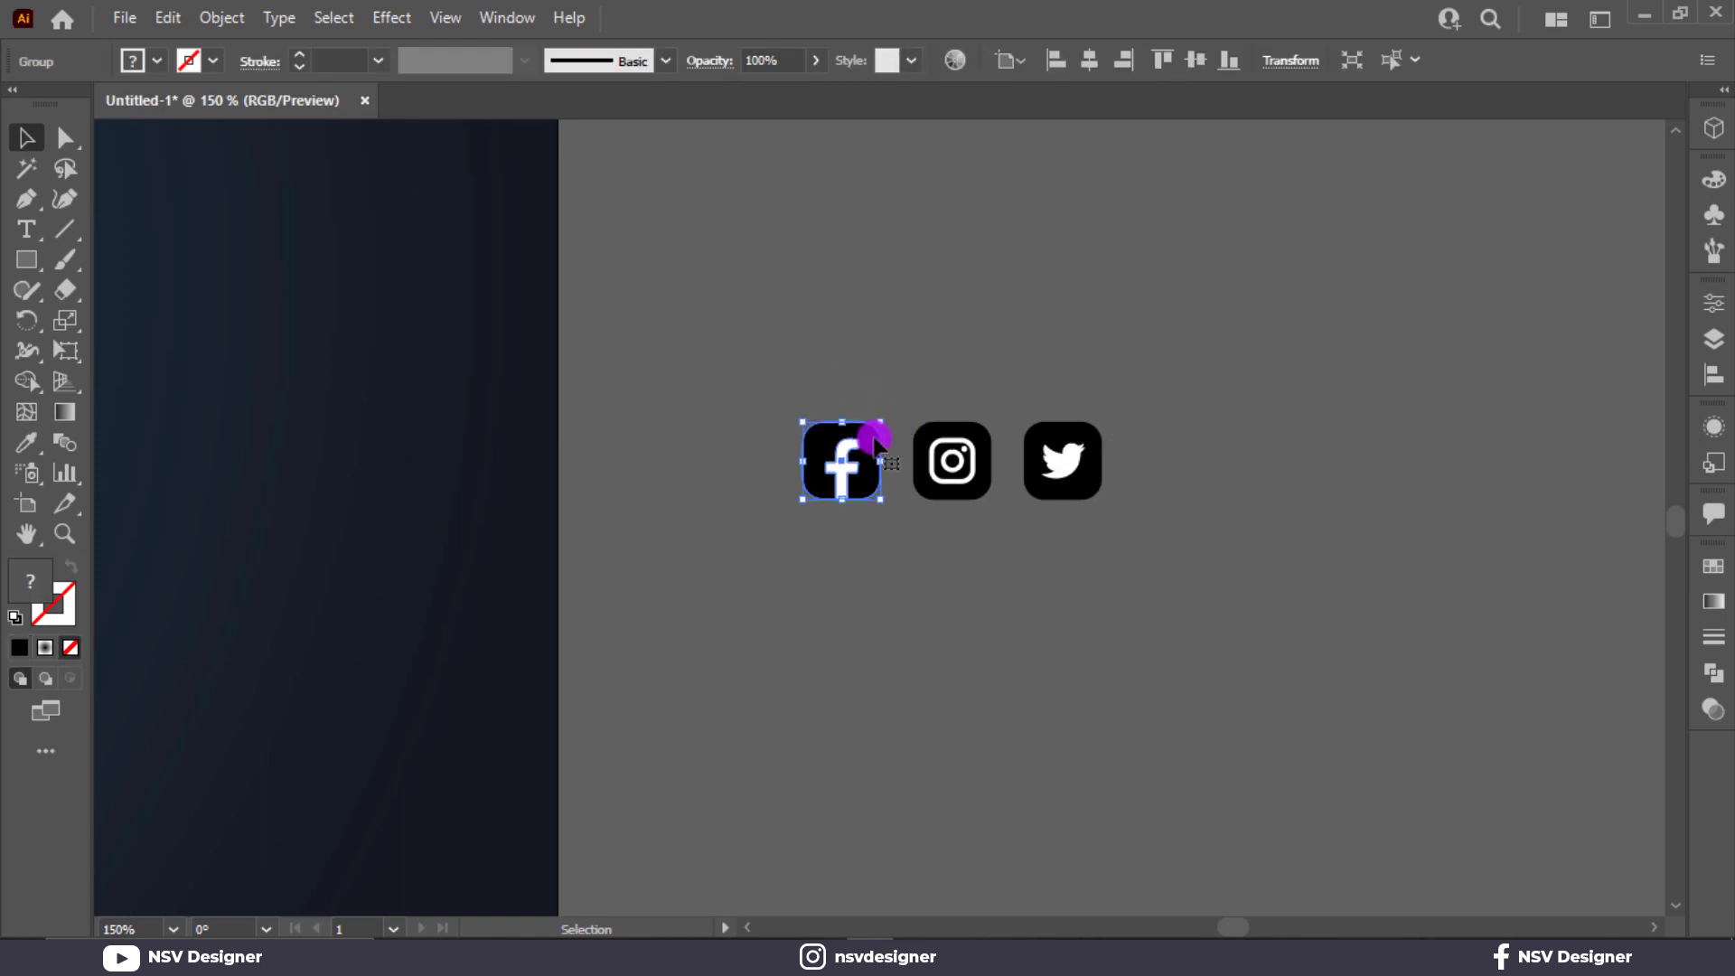
{"action": "left_click", "coordinate": [909, 415]}
{"action": "left_click", "coordinate": [869, 436]}
{"action": "left_click", "coordinate": [762, 450]}
{"action": "right_click", "coordinate": [818, 436]}
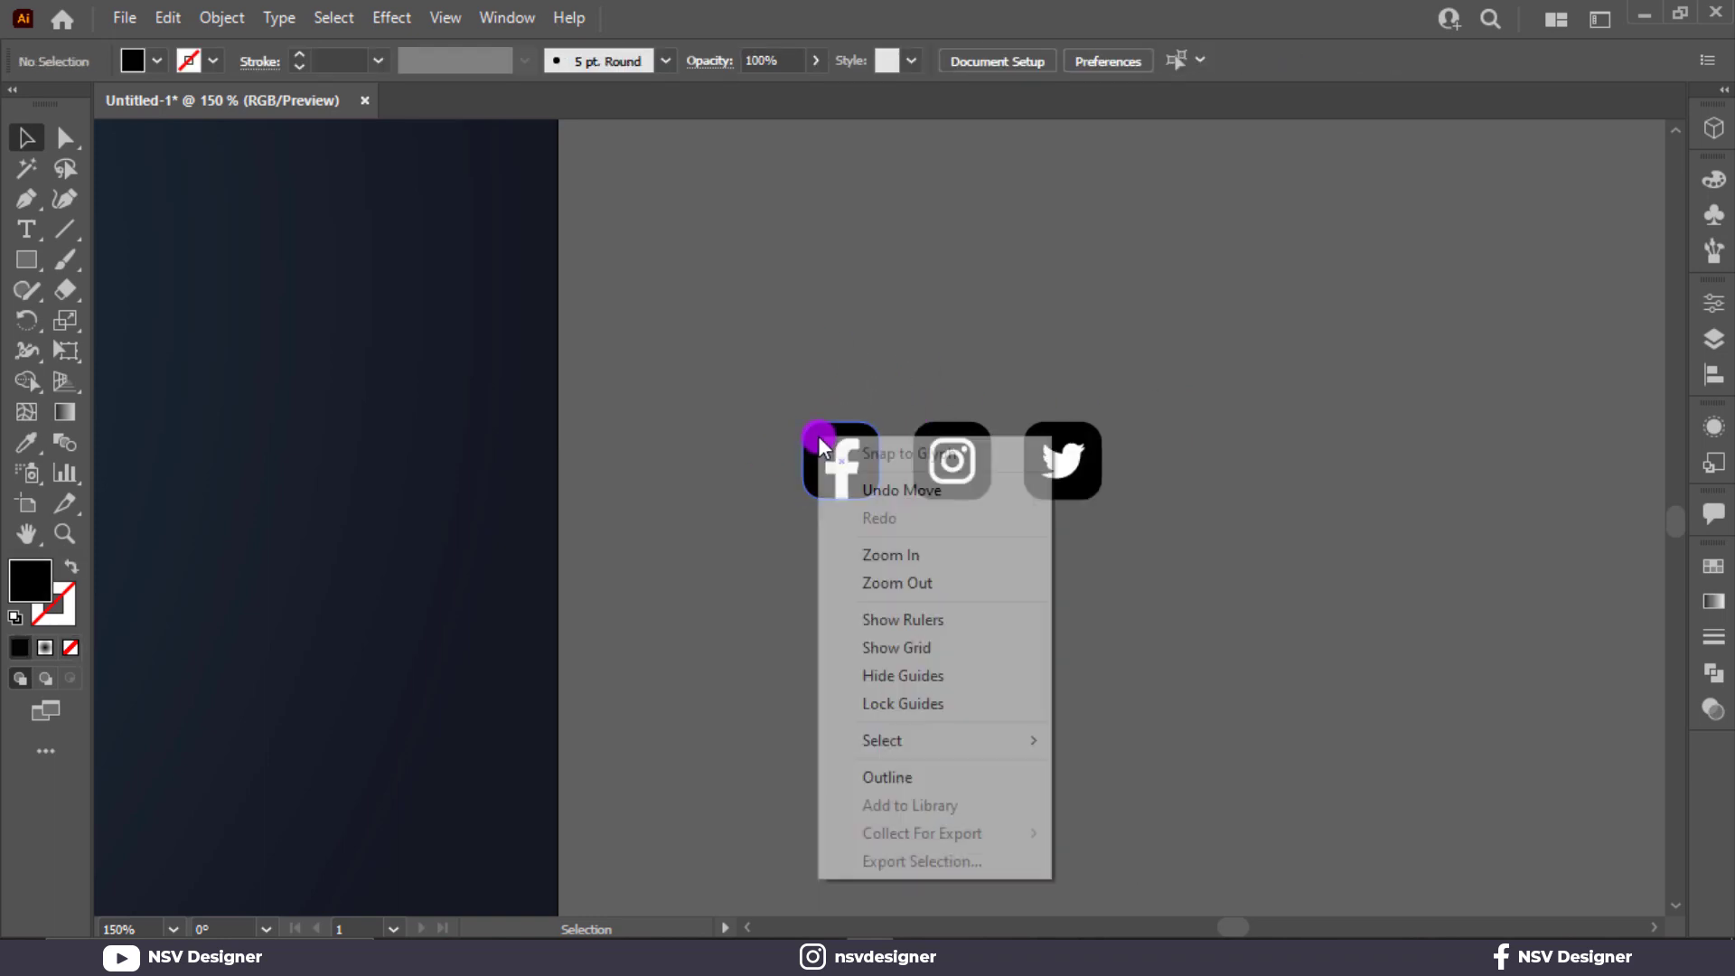
{"action": "left_click", "coordinate": [863, 432]}
{"action": "left_click", "coordinate": [869, 447]}
{"action": "right_click", "coordinate": [873, 449]}
{"action": "left_click", "coordinate": [947, 661]}
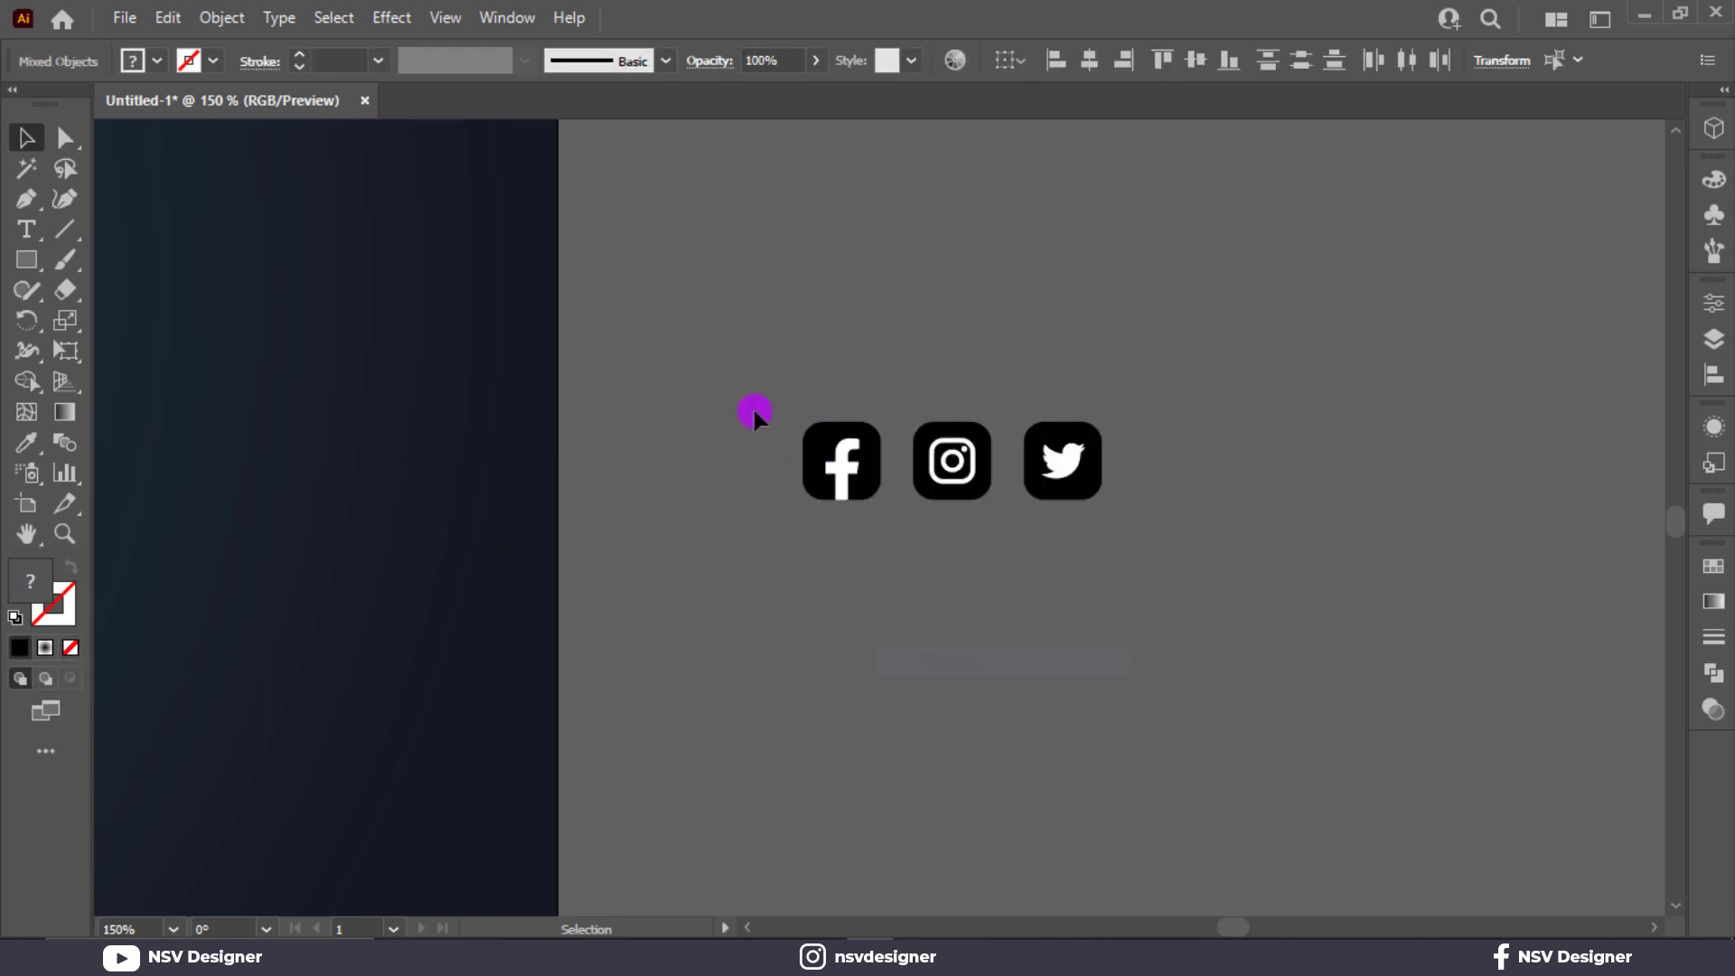
{"action": "left_click_drag", "start_coordinate": [755, 391], "coordinate": [1063, 427]}
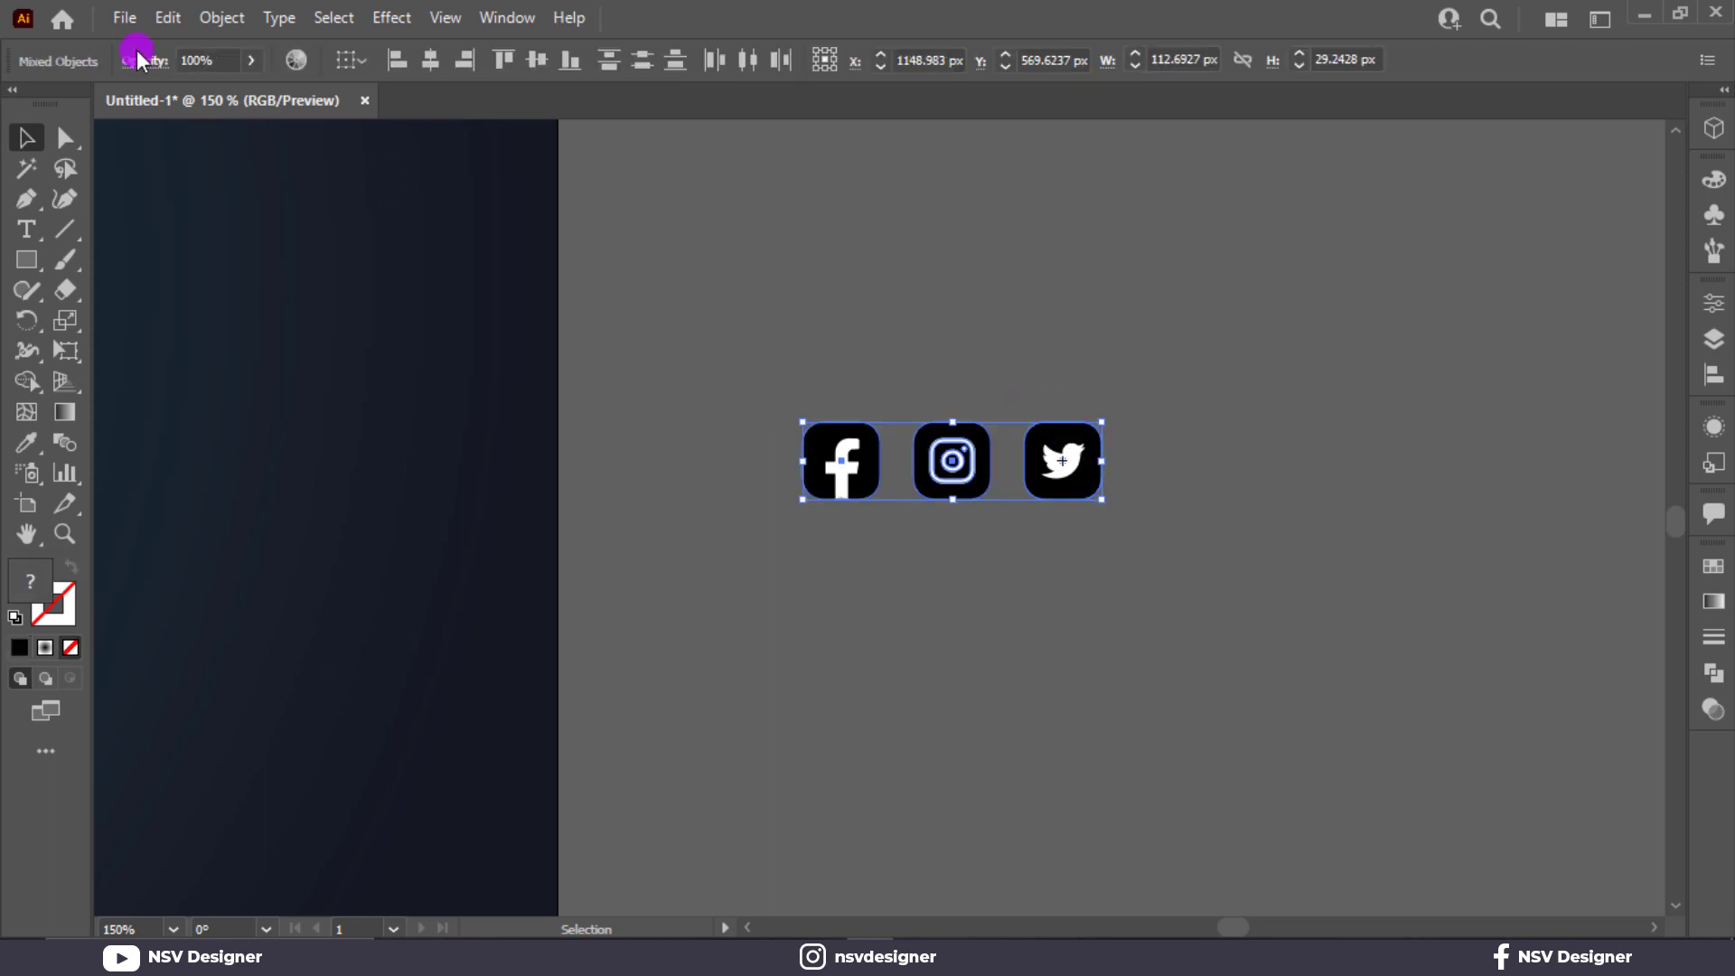
{"action": "left_click", "coordinate": [911, 340]}
Ungroup the Instagram and Twitter icons to separate their glyphs from the background squares.
{"action": "left_click", "coordinate": [930, 430]}
{"action": "right_click", "coordinate": [930, 432]}
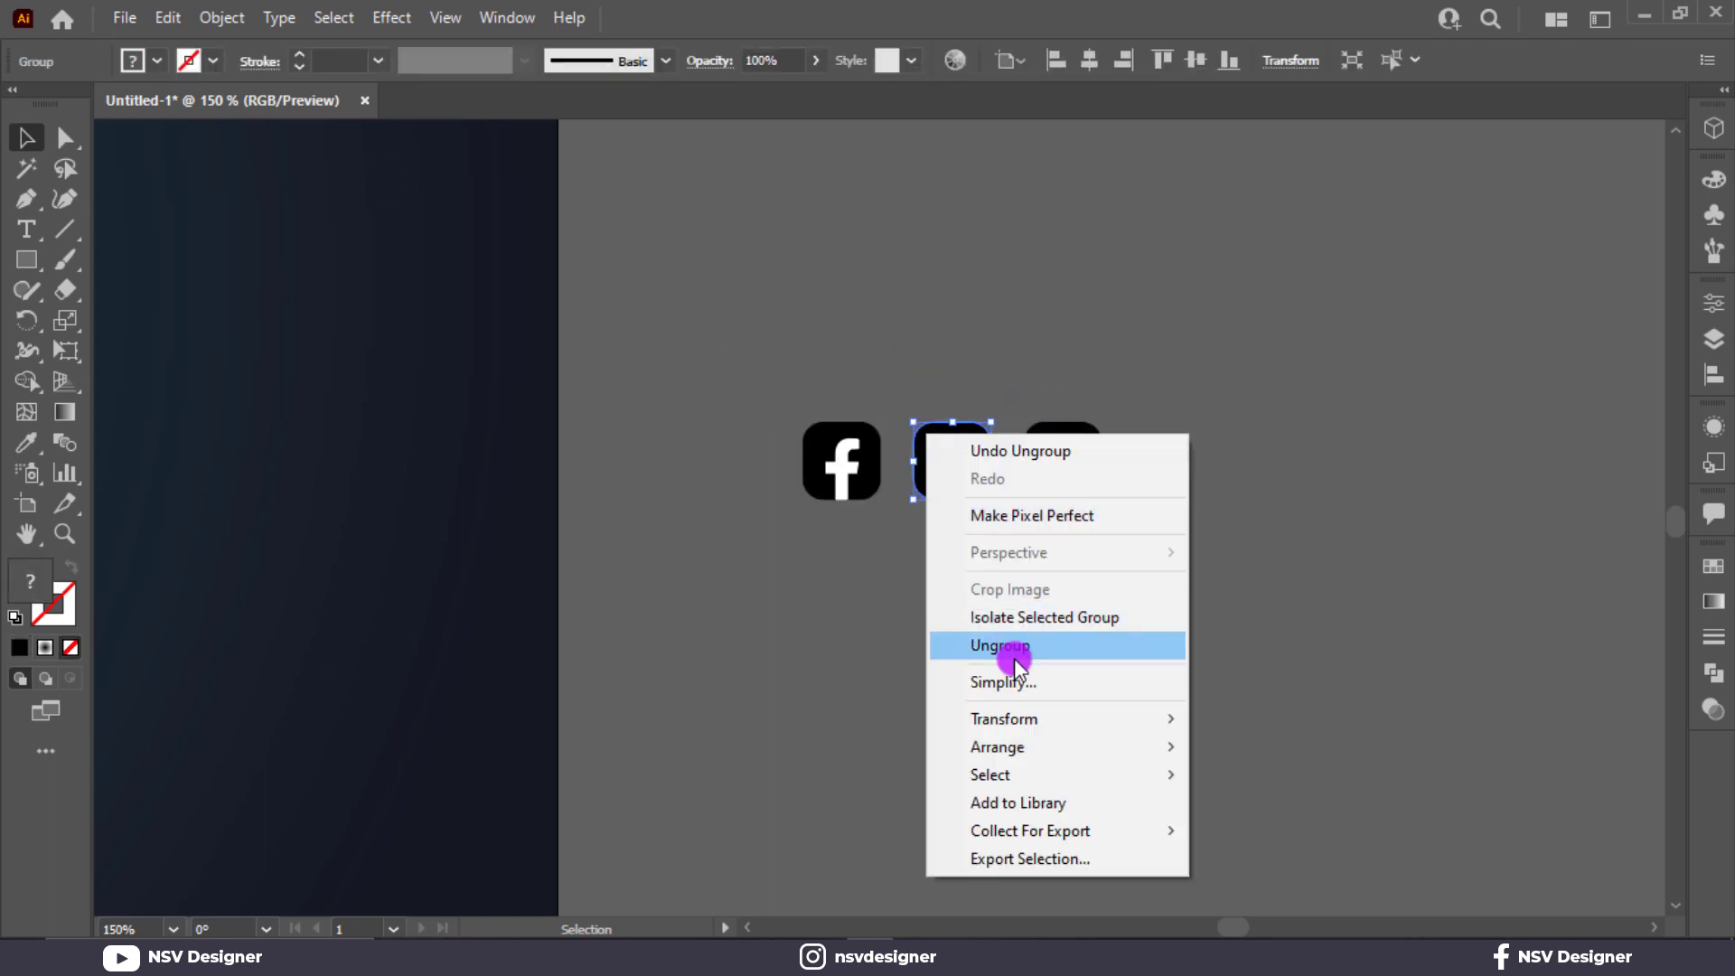
{"action": "left_click", "coordinate": [1014, 648]}
{"action": "right_click", "coordinate": [1075, 477]}
{"action": "left_click", "coordinate": [1115, 678]}
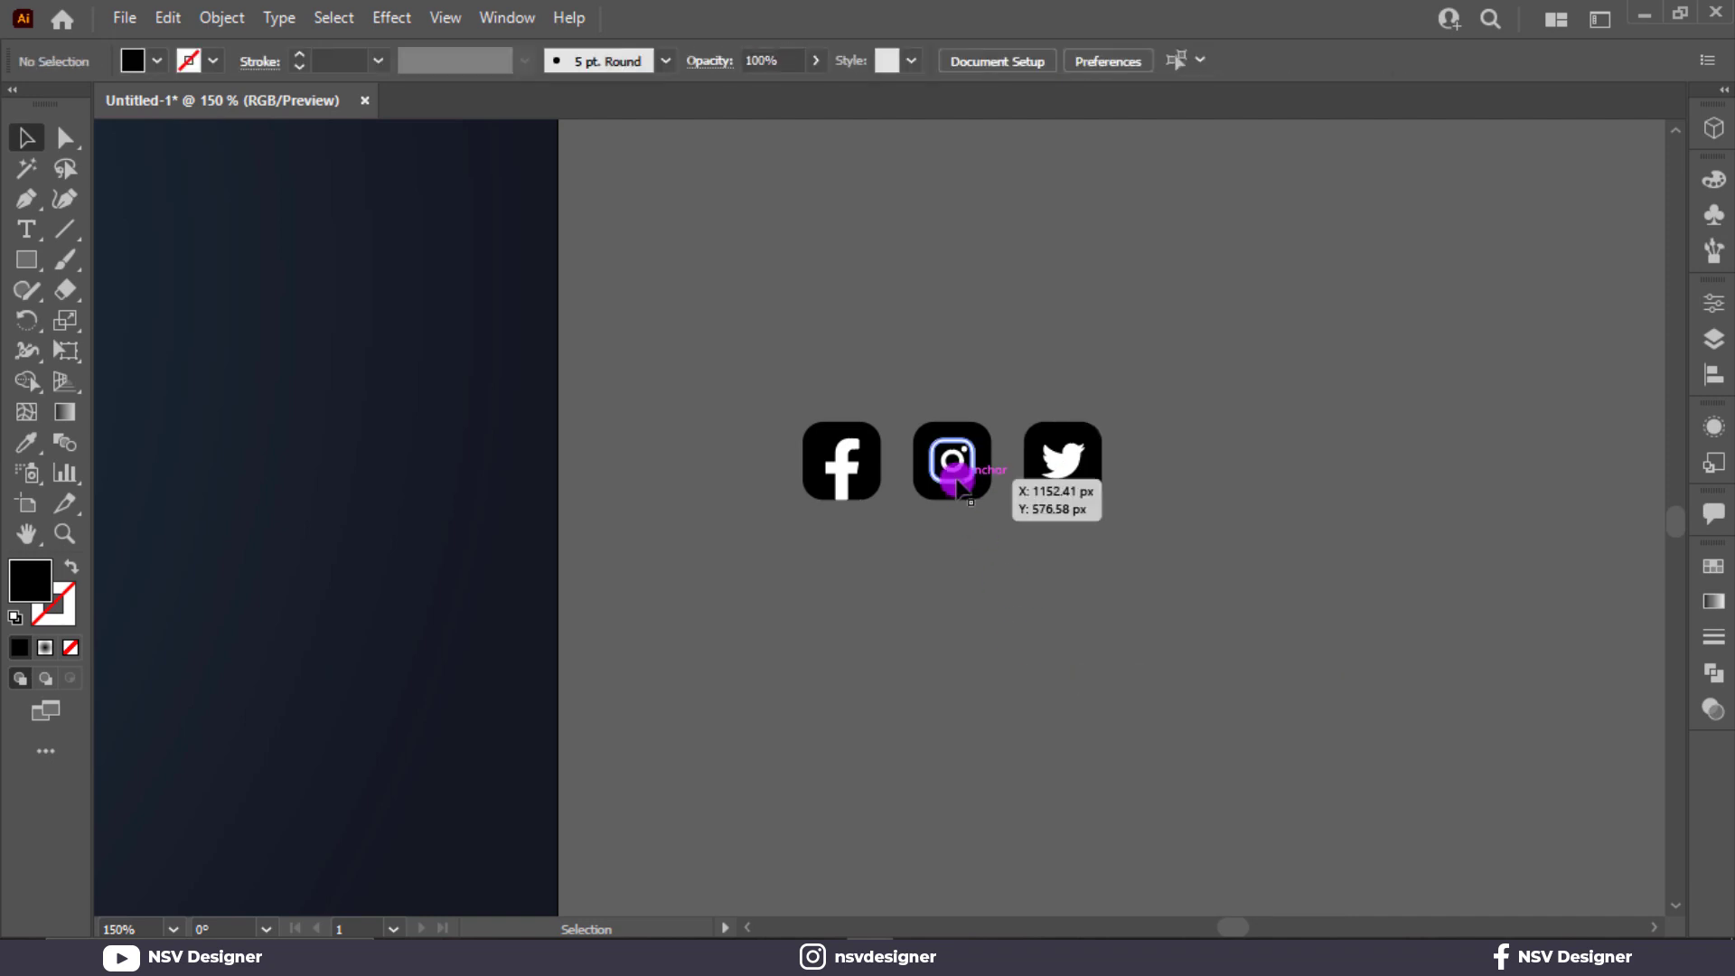
{"action": "left_click", "coordinate": [949, 465]}
{"action": "left_click", "coordinate": [966, 518]}
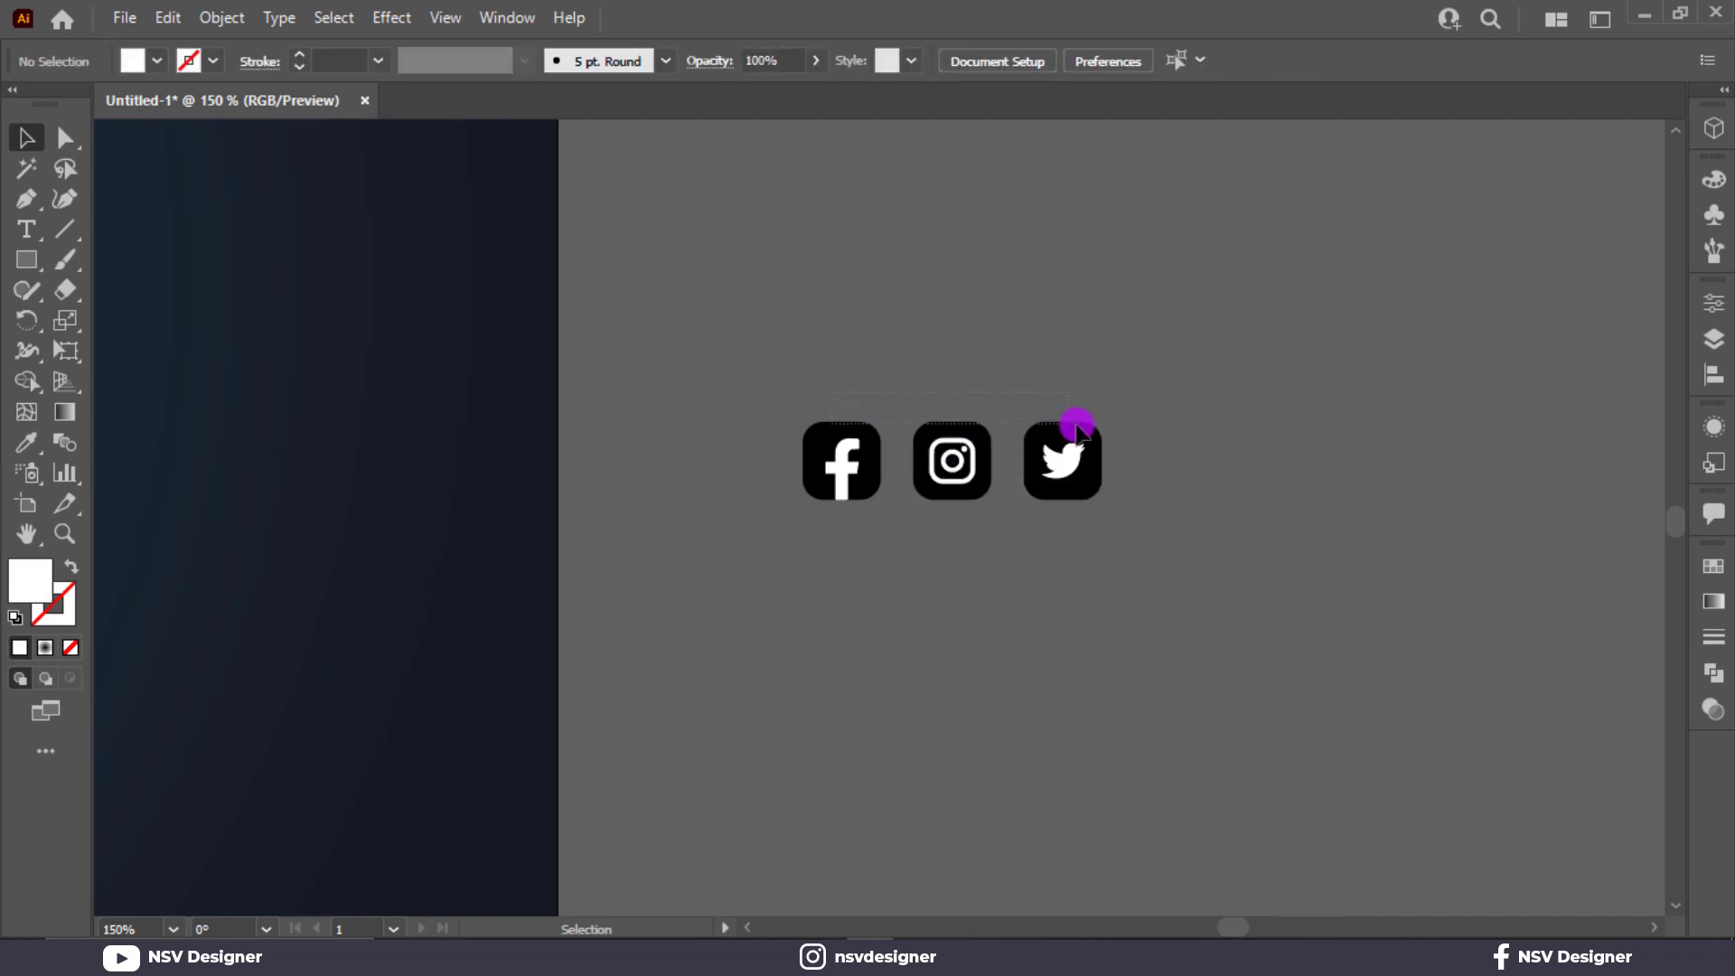
Recolor the three icons' black background squares with the orange sampled from the ORDER NOW button.
{"action": "left_click_drag", "start_coordinate": [1103, 430], "coordinate": [1104, 432]}
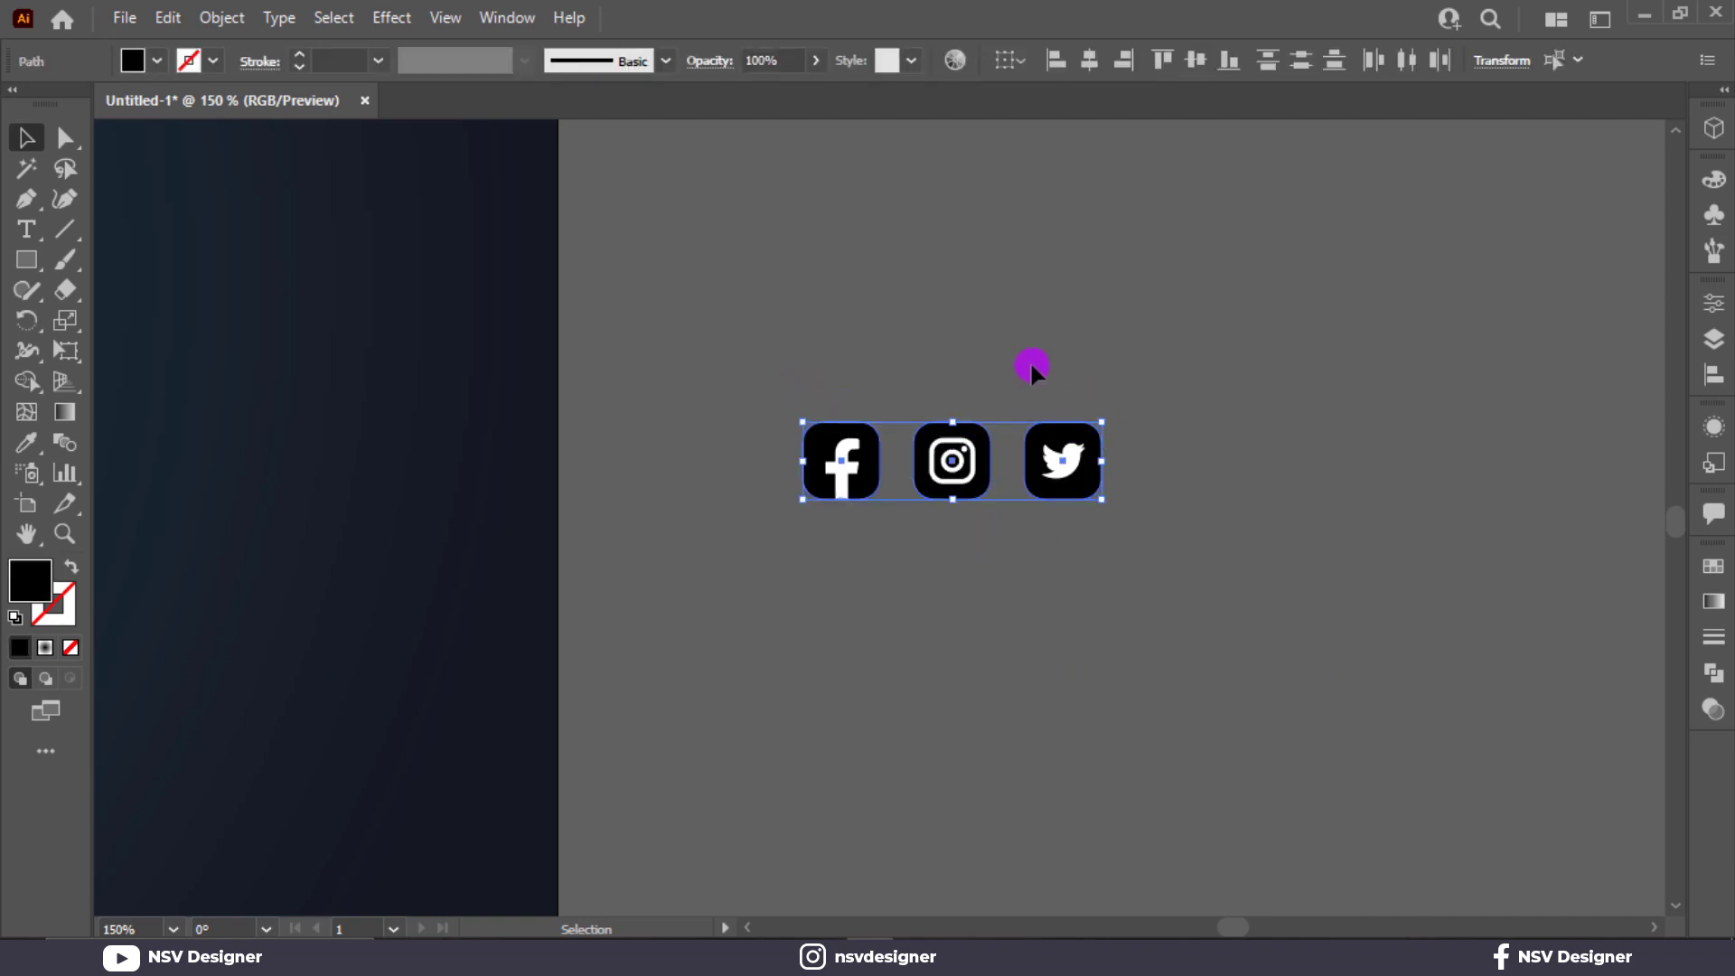
{"action": "left_click", "coordinate": [155, 61]}
{"action": "key", "text": "Escape"}
{"action": "key", "text": "ctrl+minus"}
{"action": "key", "text": "ctrl+minus"}
{"action": "key", "text": "i"}
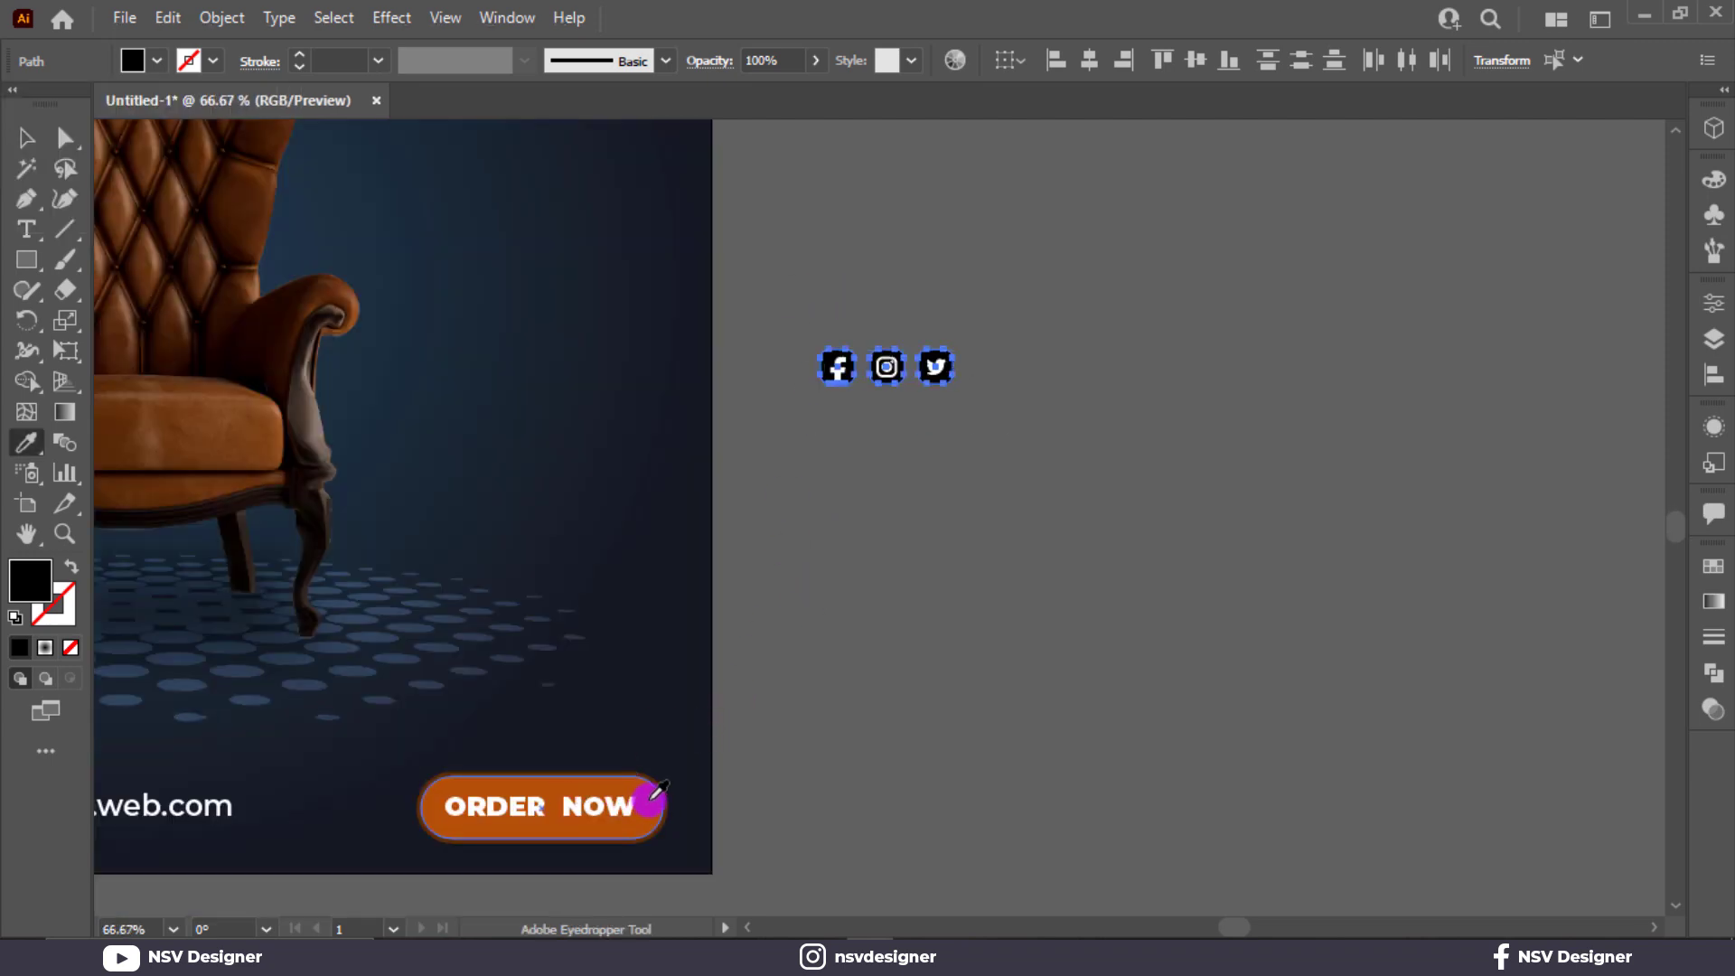
{"action": "left_click", "coordinate": [653, 797]}
{"action": "key", "text": "v"}
{"action": "left_click", "coordinate": [765, 310]}
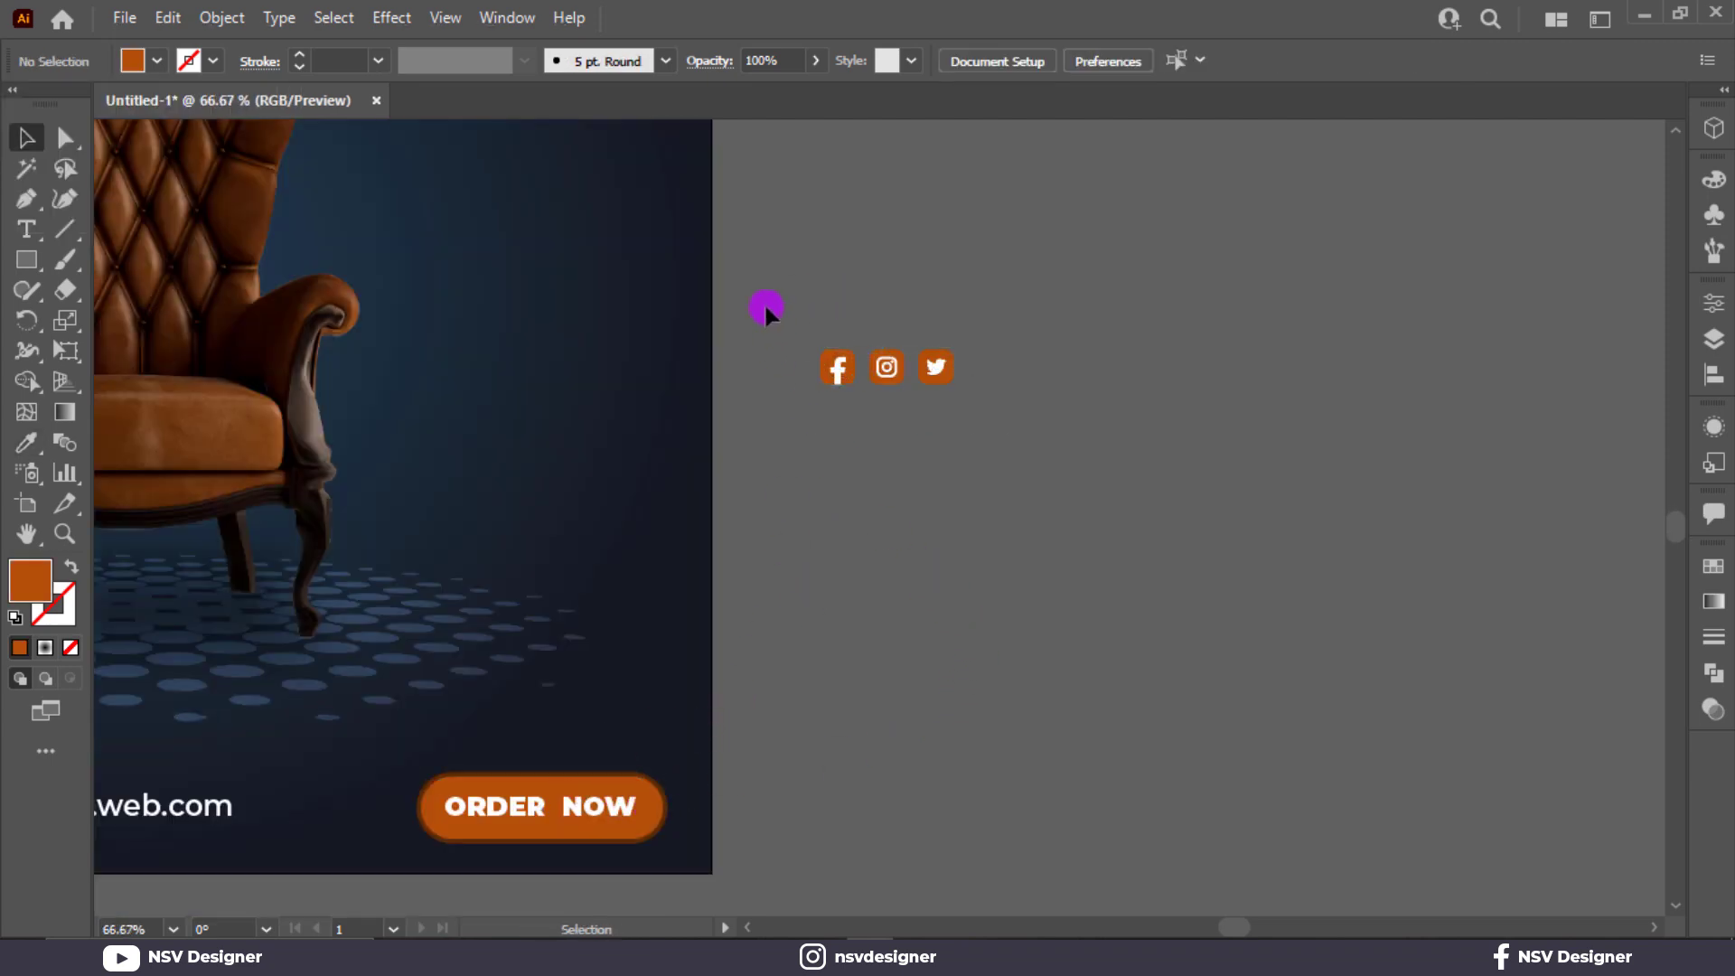
Select the white Facebook, Instagram and Twitter glyphs and apply the dark 151820 swatch color to them.
{"action": "left_click_drag", "start_coordinate": [765, 310], "coordinate": [1019, 441]}
{"action": "key", "text": "ctrl+plus"}
{"action": "key", "text": "ctrl+plus"}
{"action": "left_click", "coordinate": [826, 341]}
{"action": "left_click", "coordinate": [846, 300]}
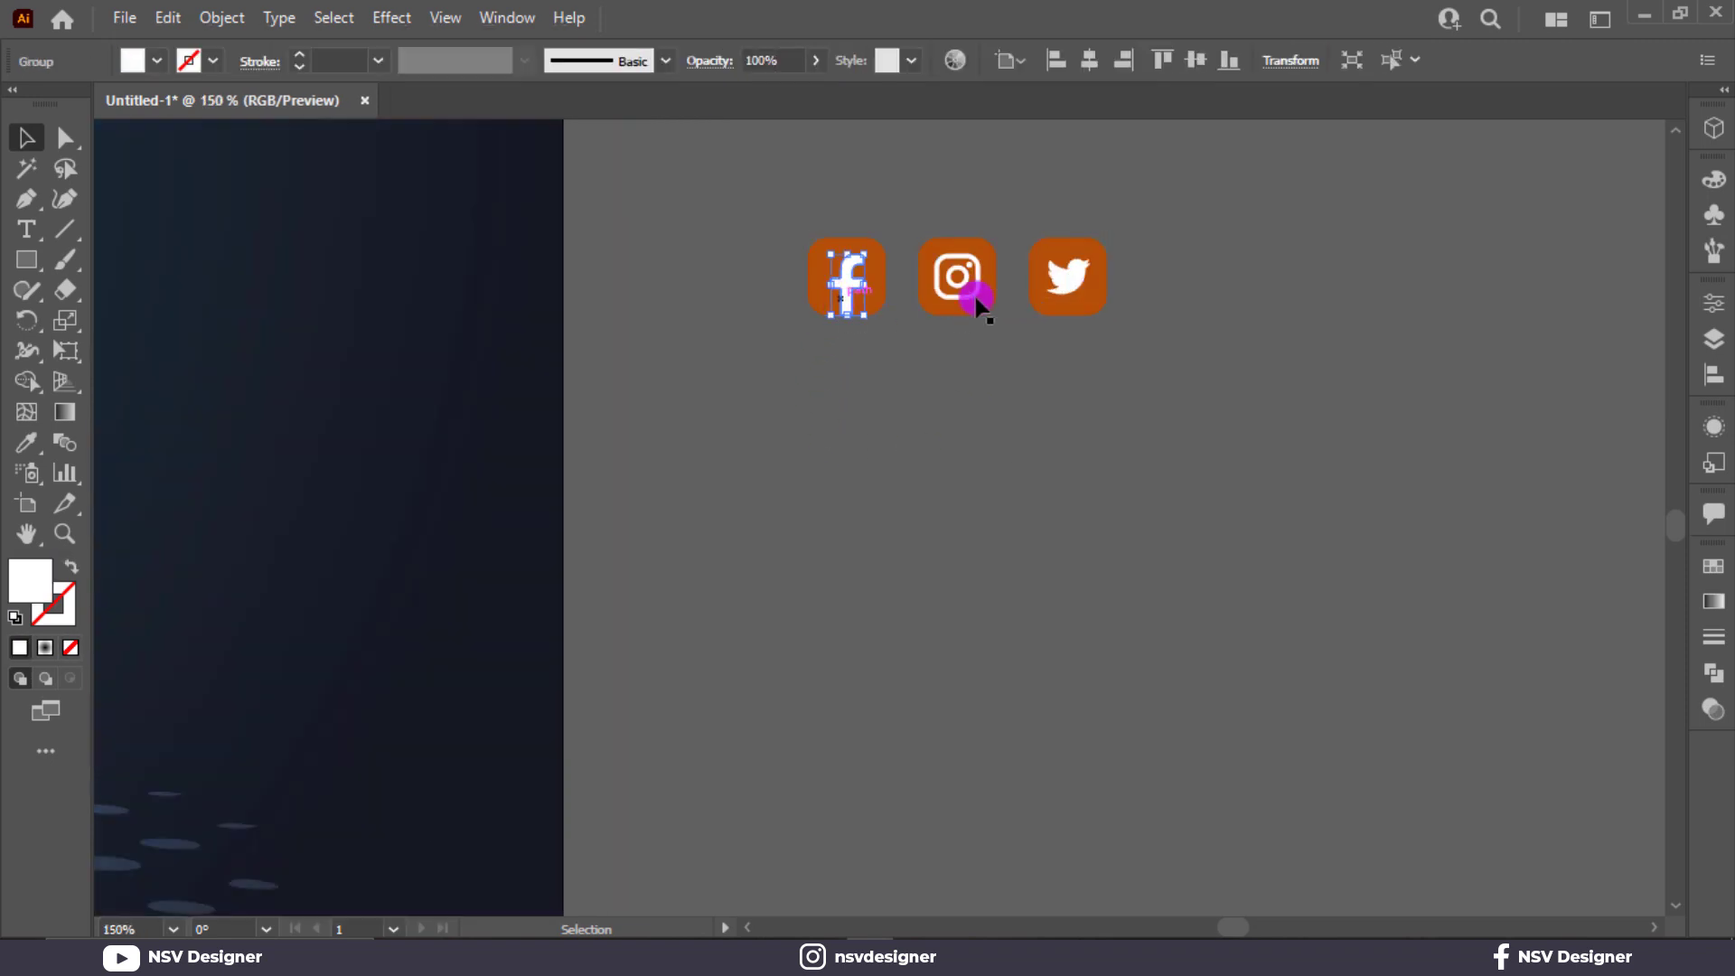
{"action": "left_click", "coordinate": [974, 291], "text": "shift"}
{"action": "left_click", "coordinate": [1072, 285], "text": "shift"}
{"action": "scroll", "coordinate": [810, 405], "scroll_direction": "down", "scroll_amount": 4}
{"action": "scroll", "coordinate": [810, 415], "scroll_direction": "up", "scroll_amount": 3}
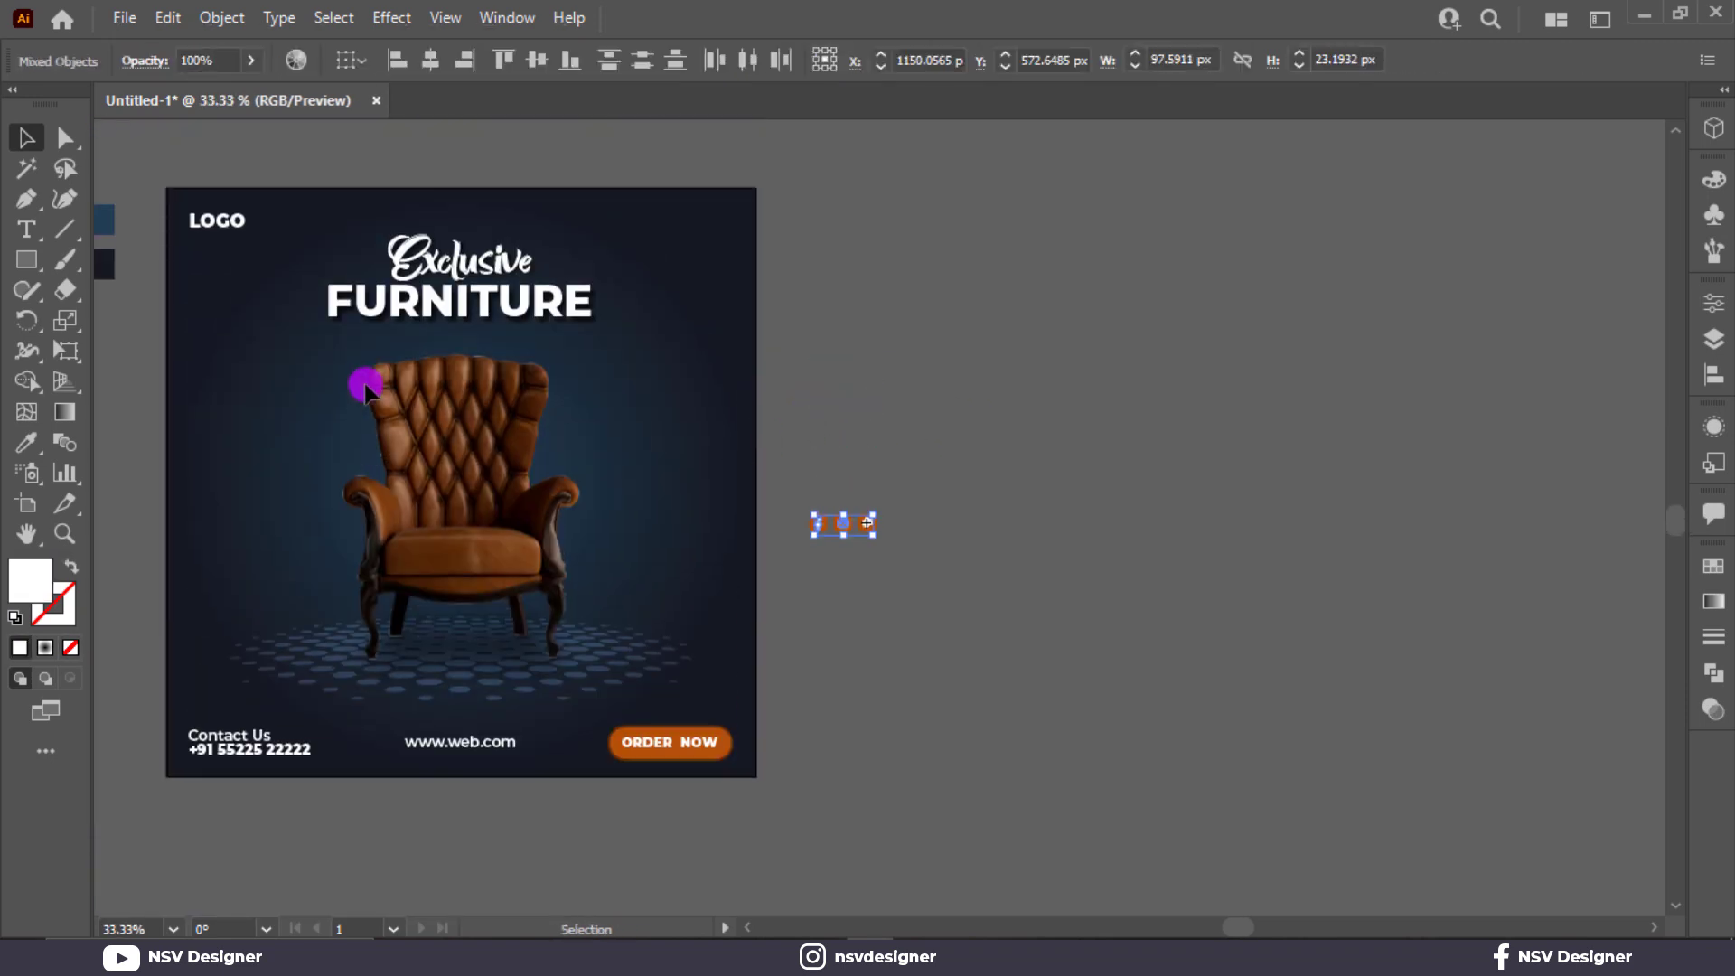
{"action": "key", "text": "i"}
{"action": "left_click", "coordinate": [112, 264]}
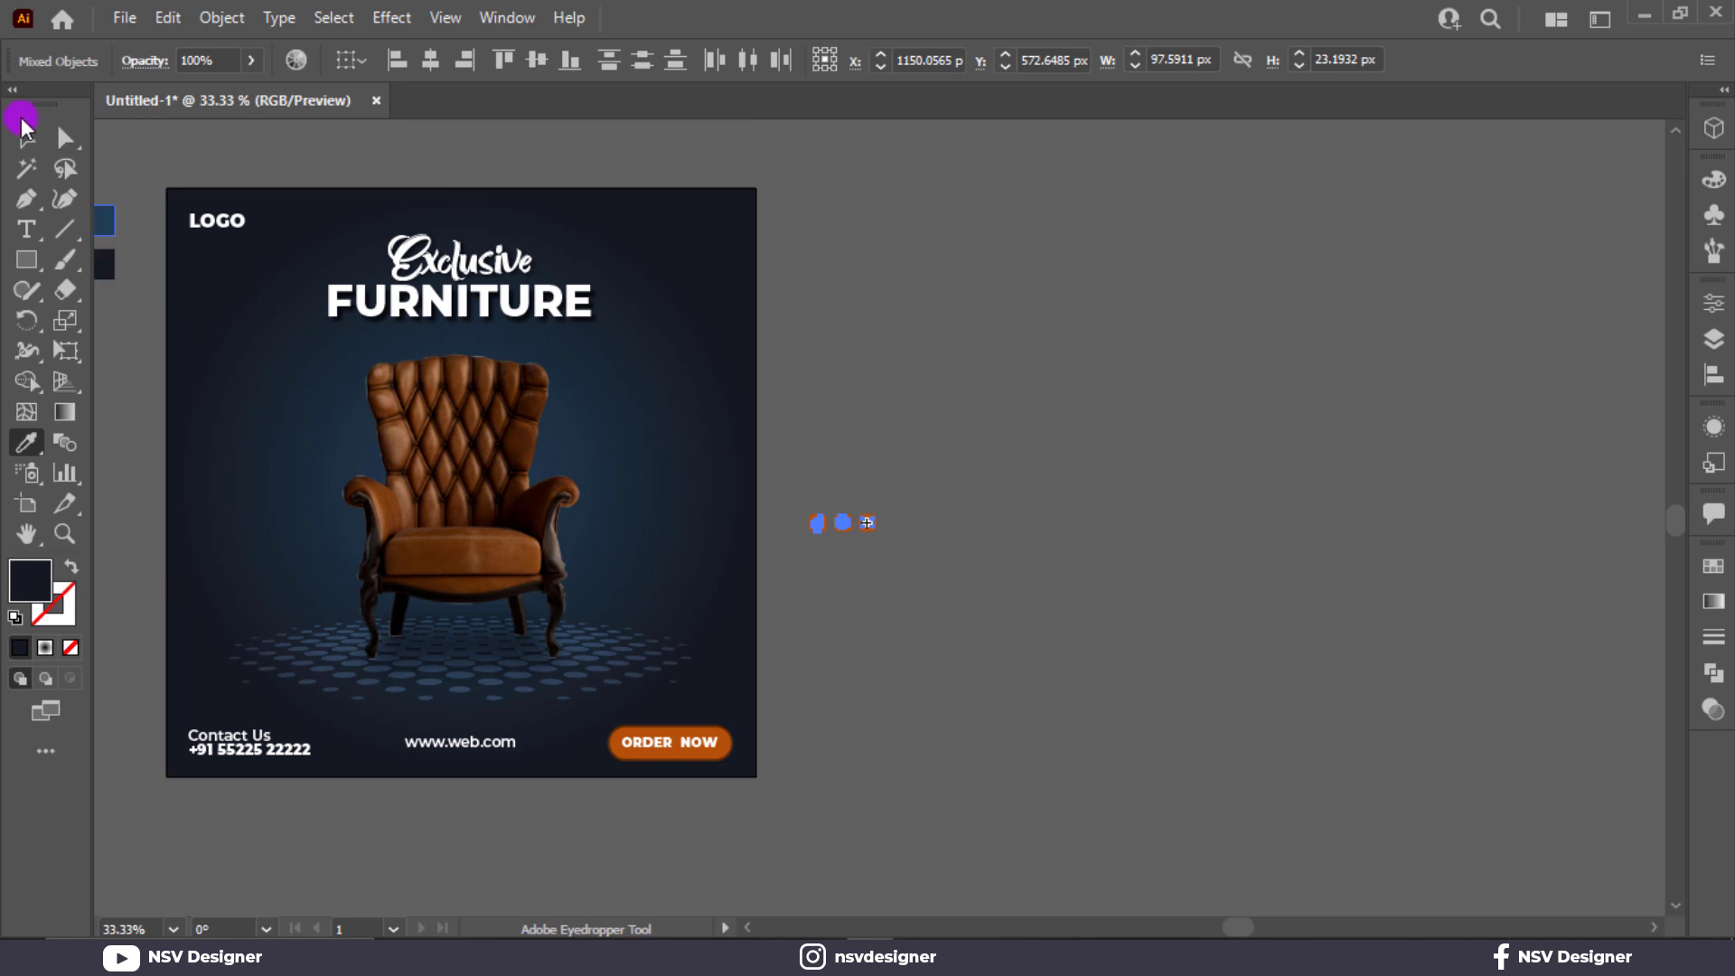
{"action": "left_click", "coordinate": [25, 133]}
{"action": "left_click", "coordinate": [811, 492]}
{"action": "scroll", "coordinate": [811, 492], "scroll_direction": "up", "scroll_amount": 4}
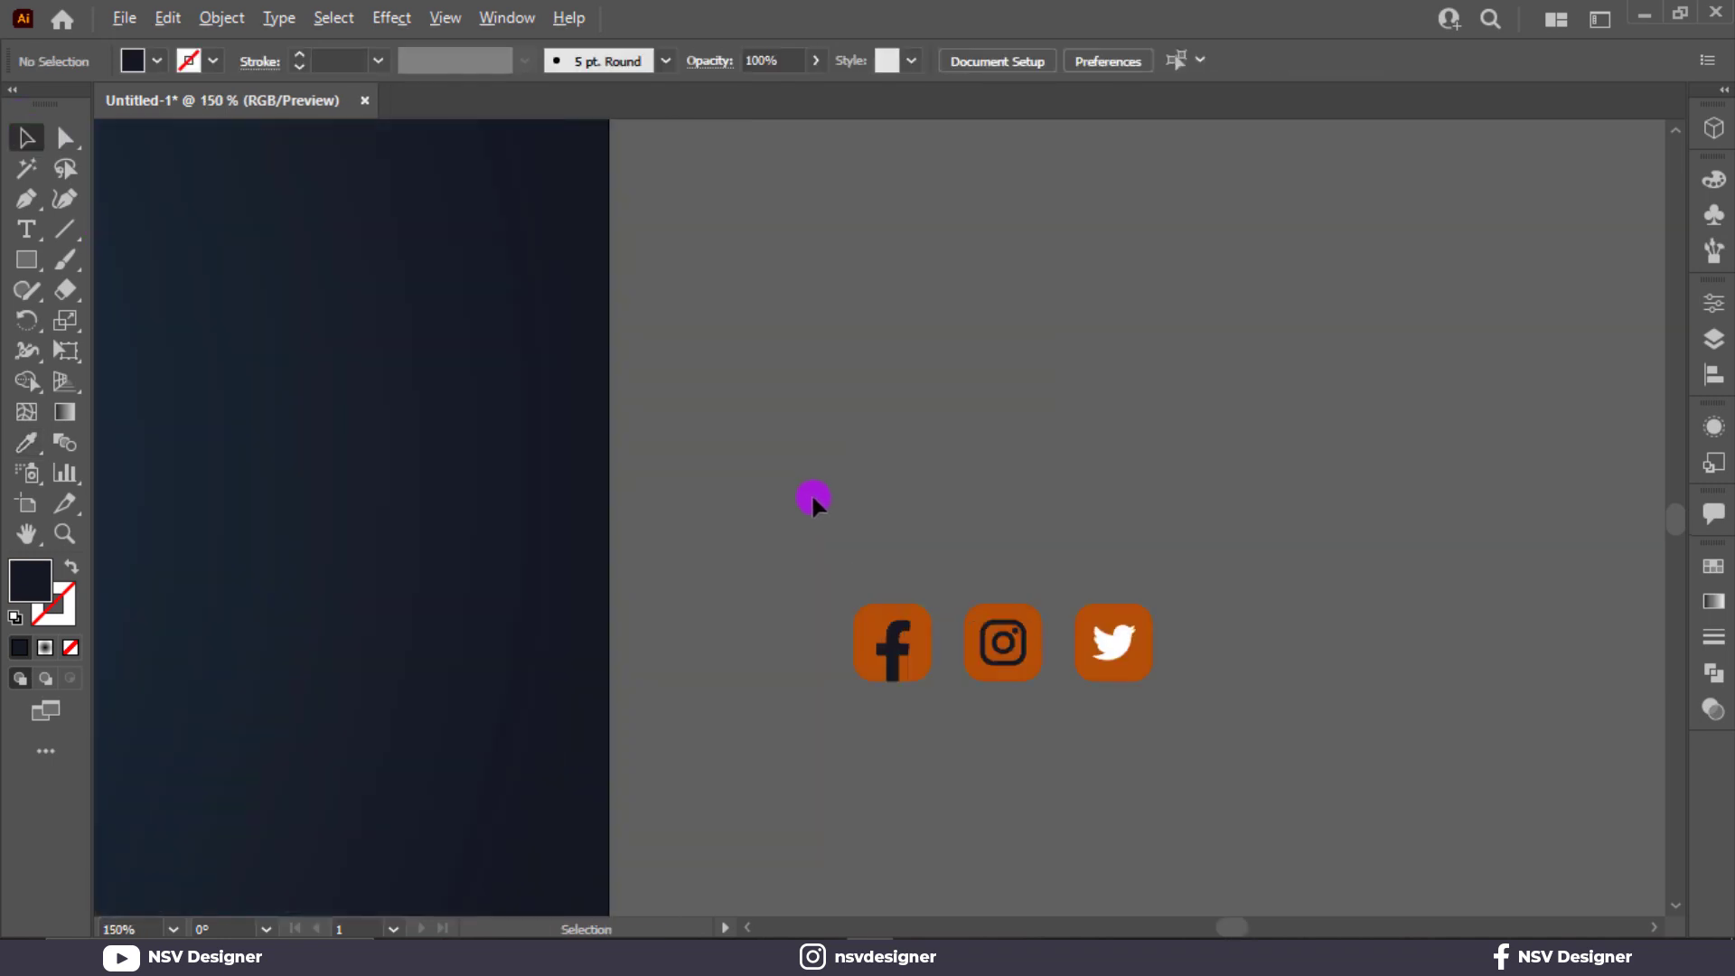
Try to recolor the white Twitter glyph with the dark 151820 swatch color.
{"action": "left_click", "coordinate": [1117, 637]}
{"action": "scroll", "coordinate": [887, 603], "scroll_direction": "down", "scroll_amount": 2}
{"action": "left_click_drag", "start_coordinate": [606, 676], "coordinate": [1220, 671]}
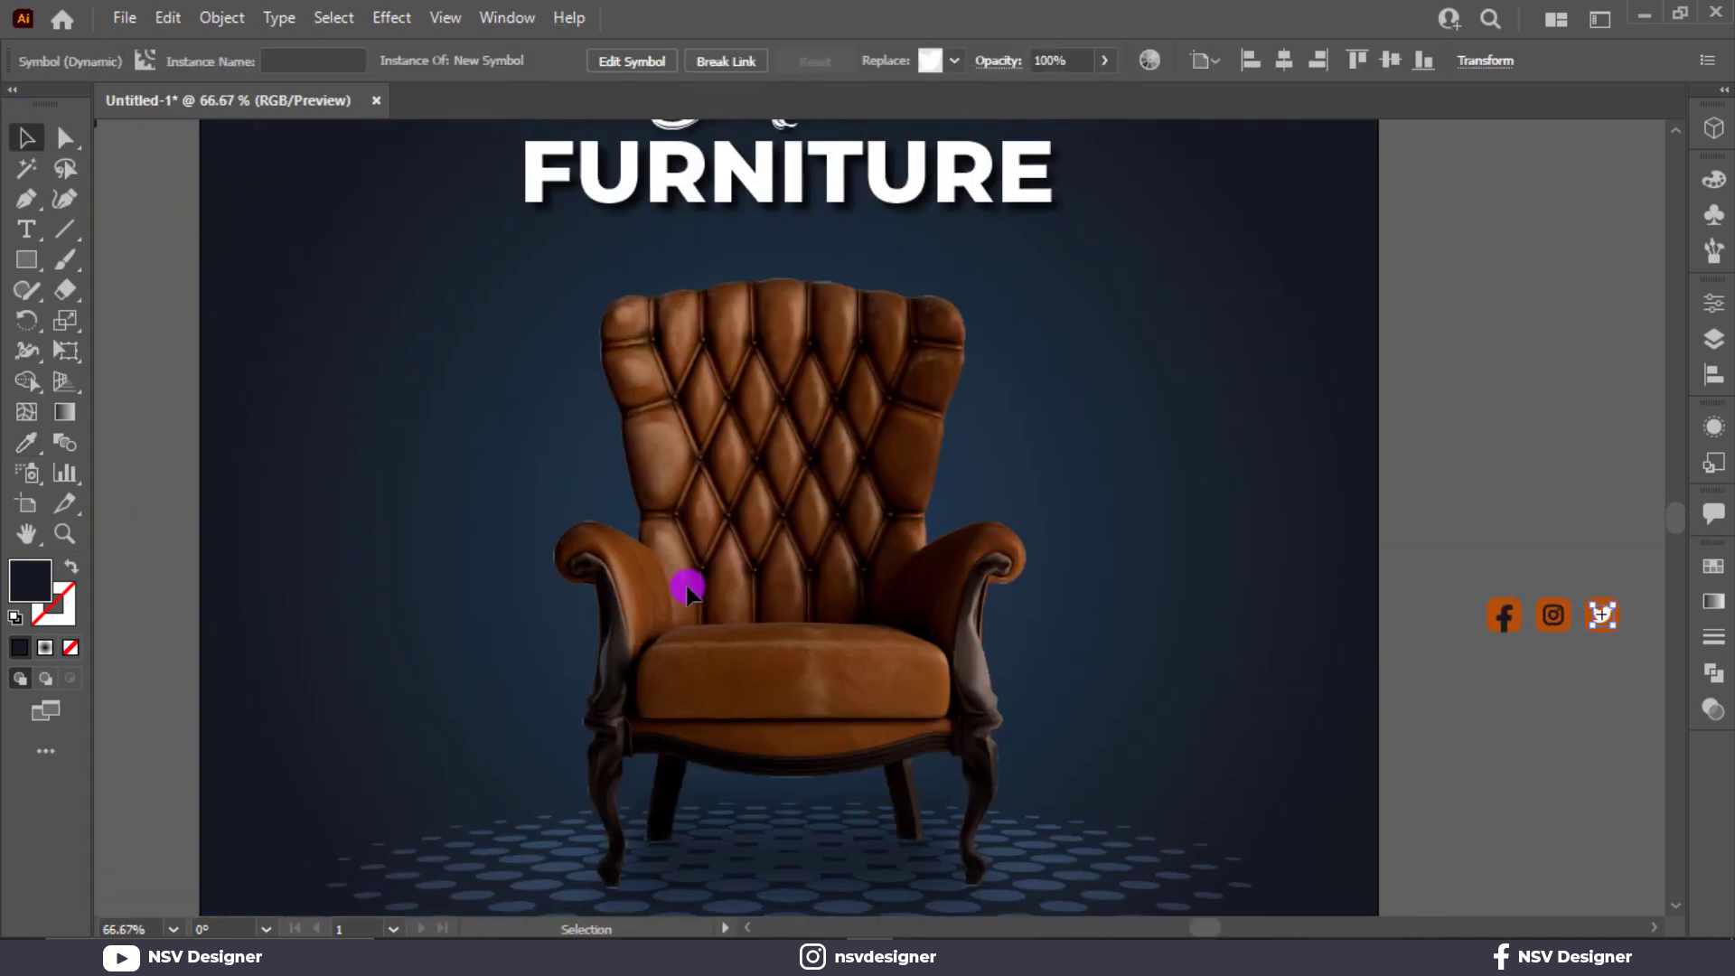
{"action": "scroll", "coordinate": [687, 592], "scroll_direction": "up", "scroll_amount": 2}
{"action": "key", "text": "i"}
{"action": "left_click_drag", "start_coordinate": [223, 368], "coordinate": [368, 364]}
{"action": "left_click", "coordinate": [228, 201]}
{"action": "left_click_drag", "start_coordinate": [607, 459], "coordinate": [373, 427]}
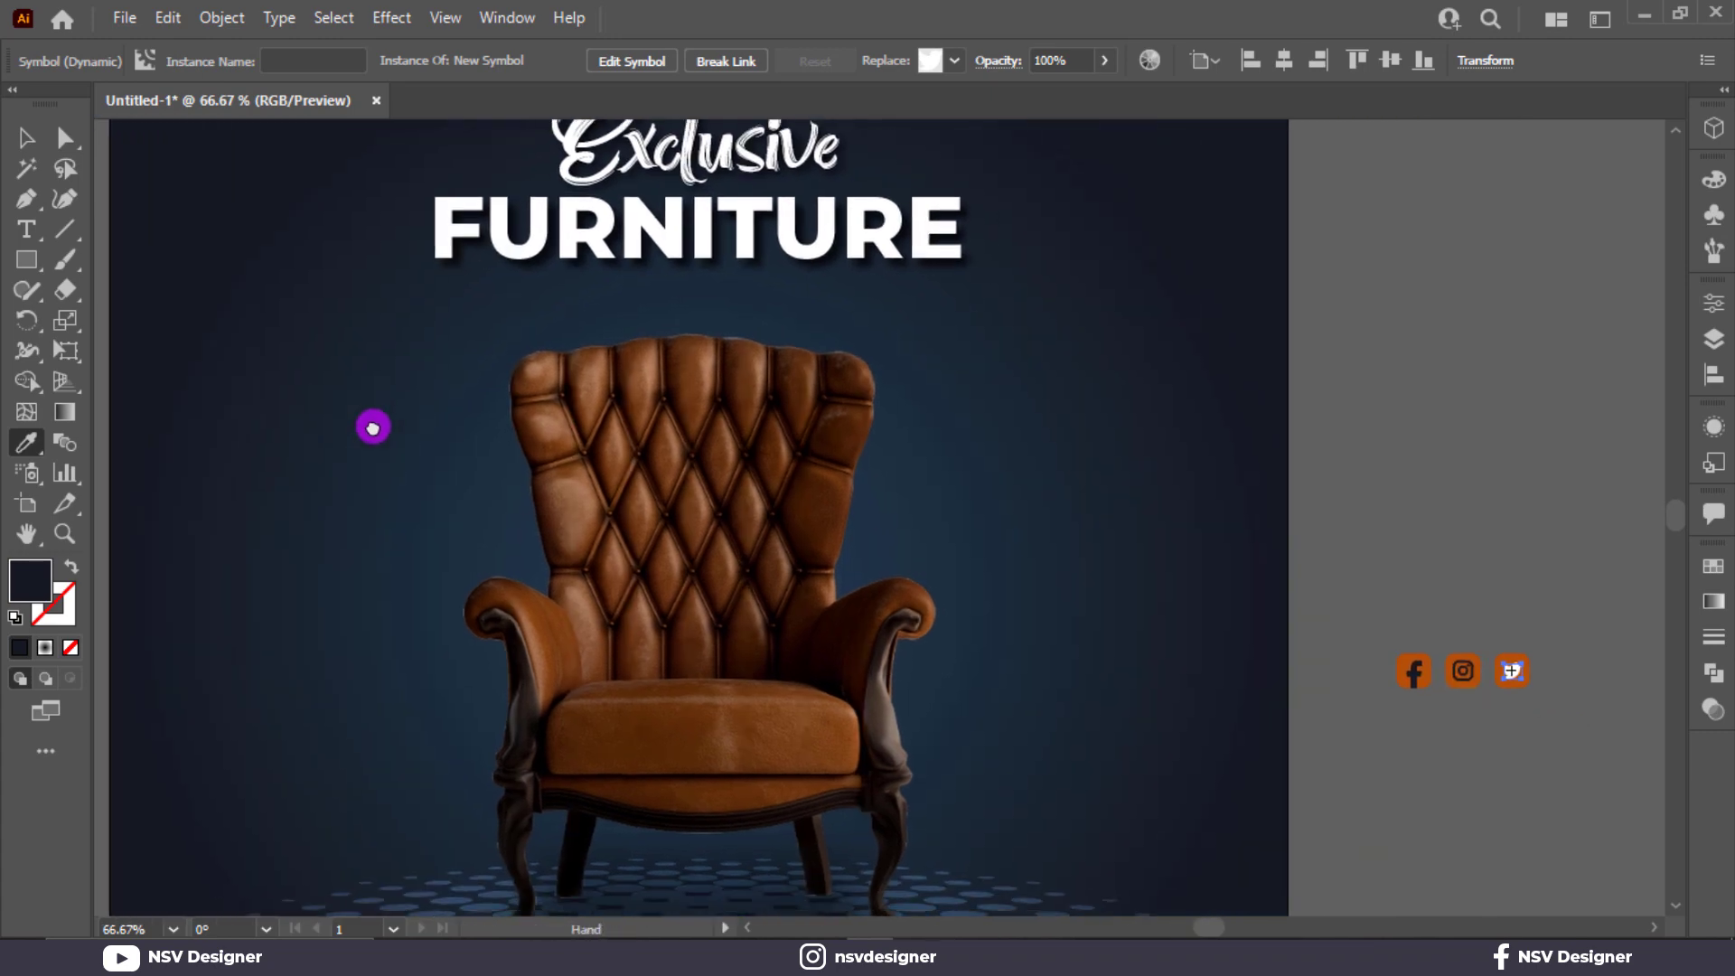
{"action": "key", "text": "v"}
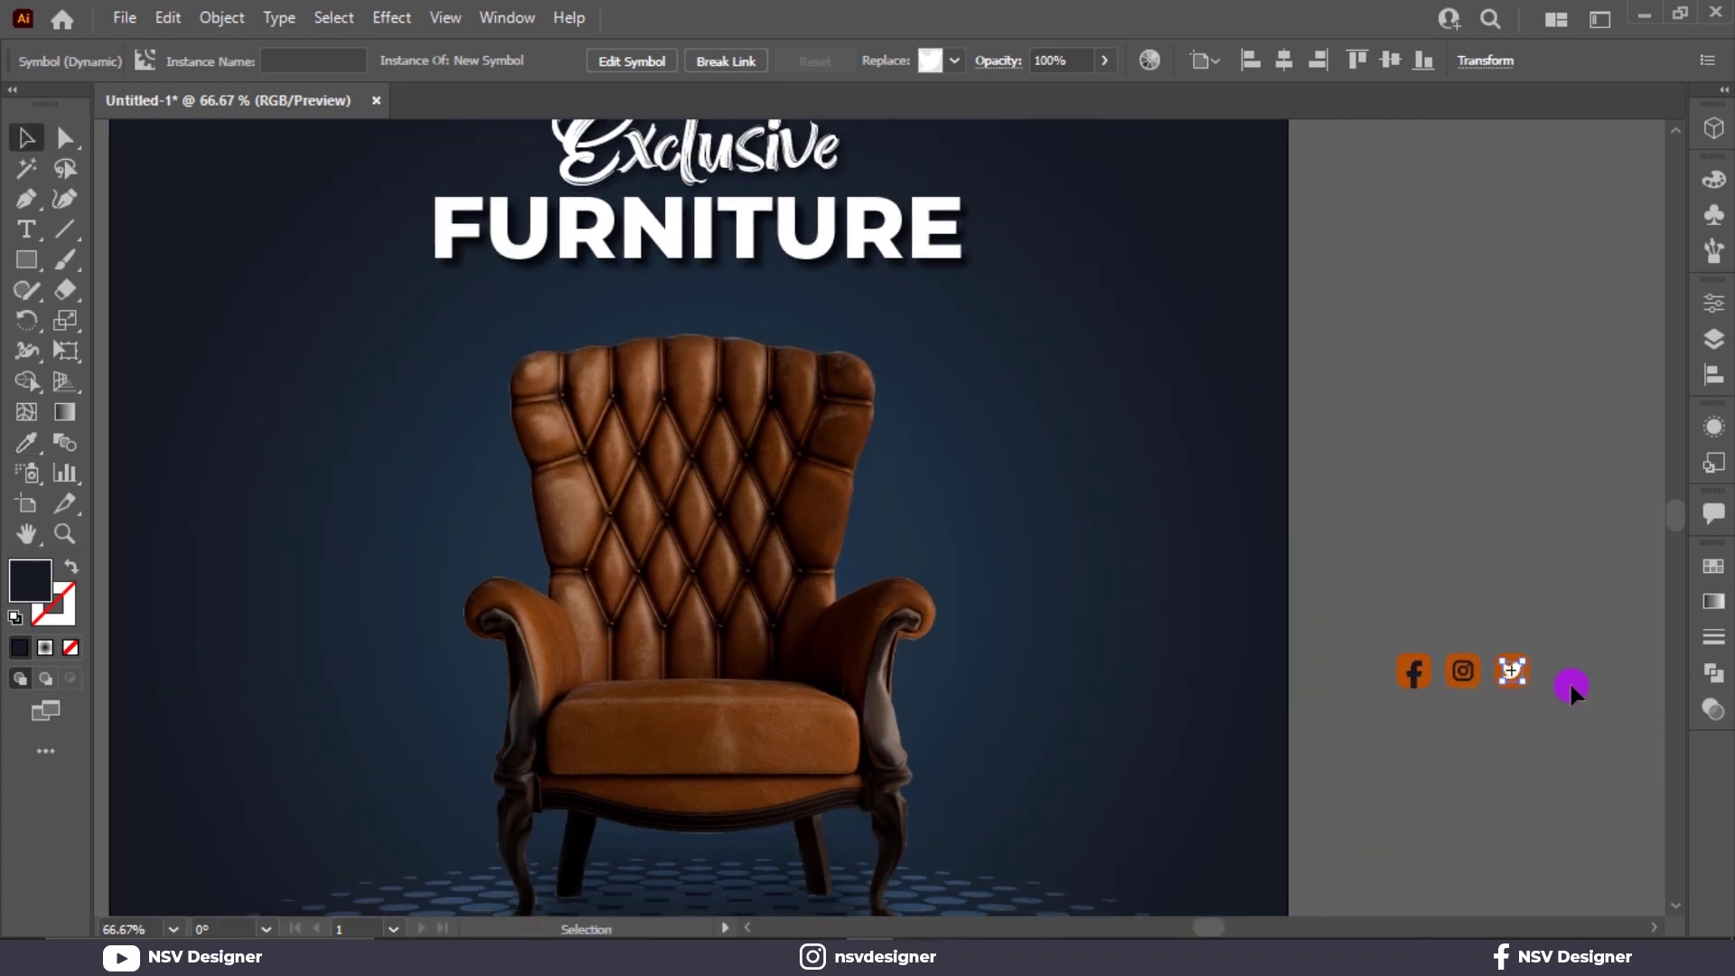
Expand the appearance of the white Twitter glyph symbol to turn it into editable artwork.
{"action": "left_click", "coordinate": [1569, 680]}
{"action": "left_click", "coordinate": [1517, 668]}
{"action": "scroll", "coordinate": [1517, 669], "scroll_direction": "up", "scroll_amount": 8}
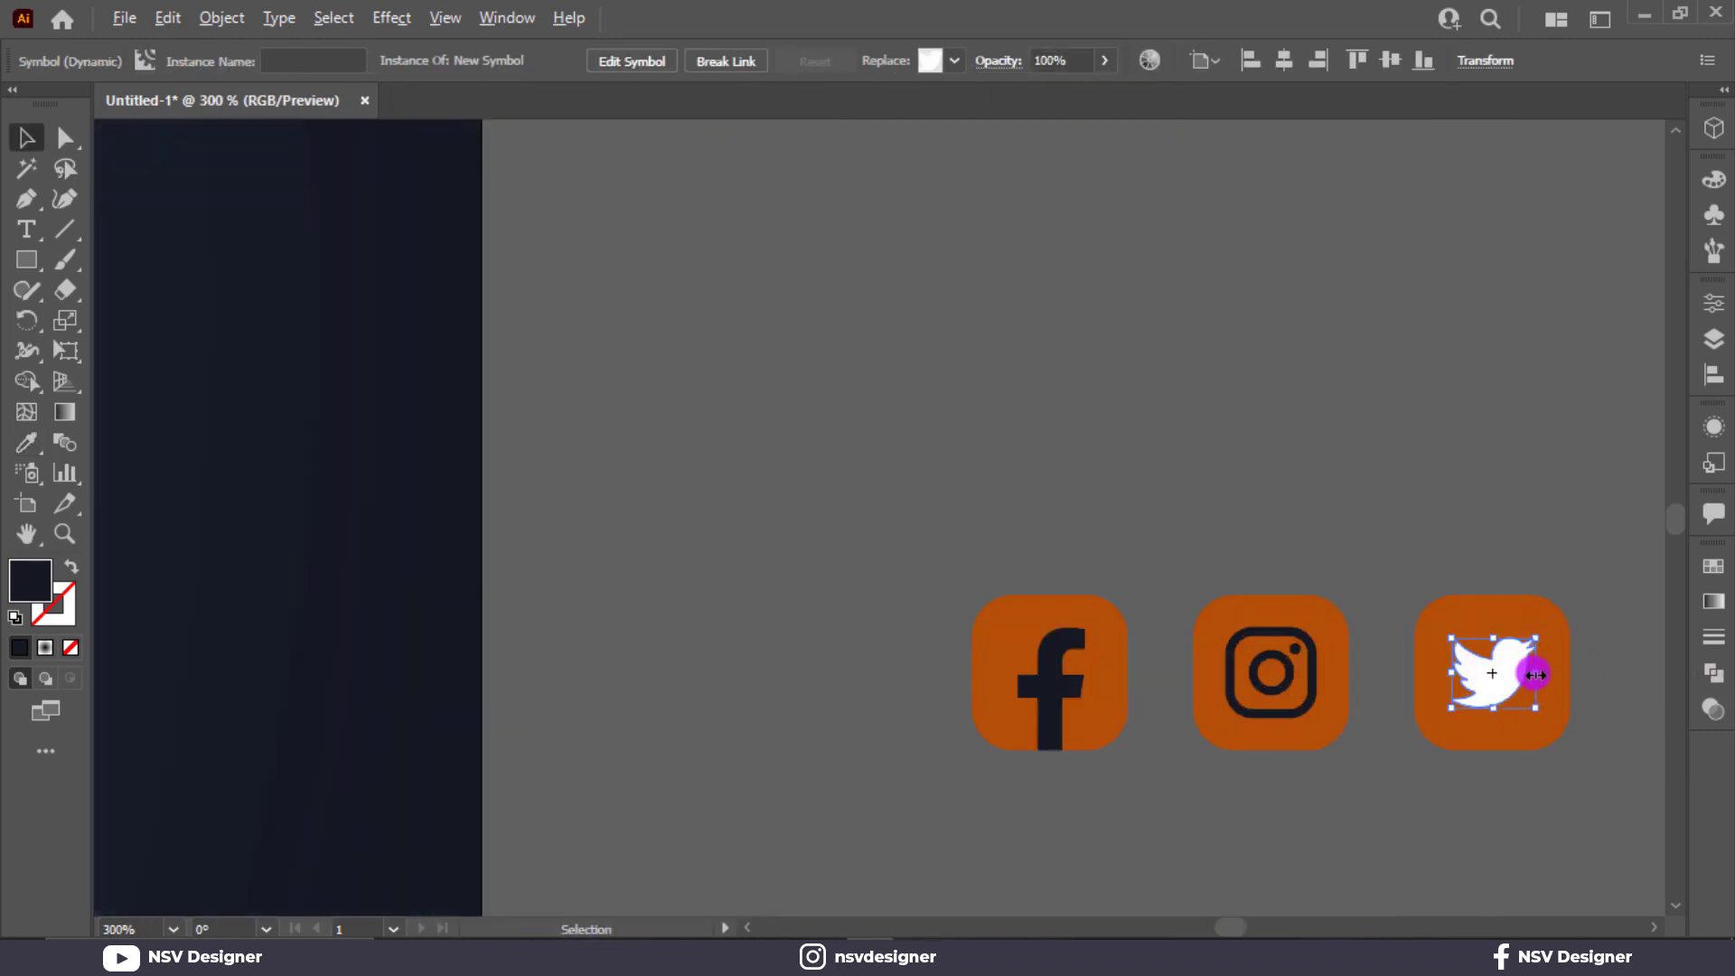
{"action": "left_click_drag", "start_coordinate": [1391, 522], "coordinate": [1436, 717]}
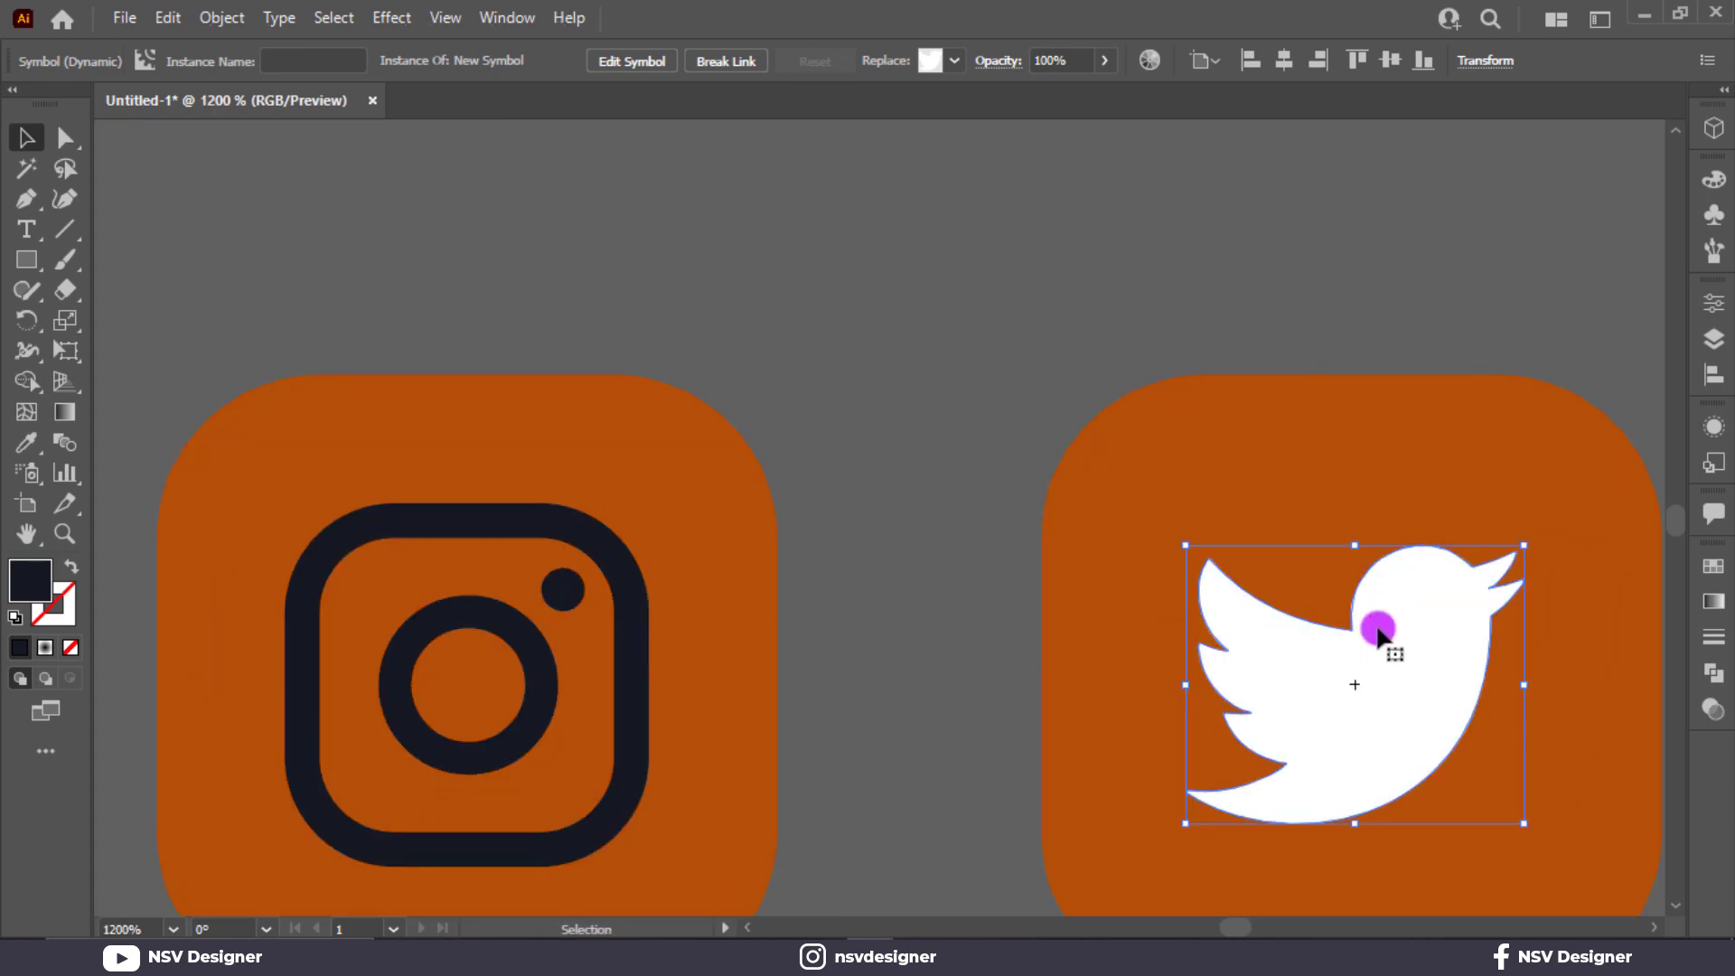
{"action": "left_click", "coordinate": [217, 18]}
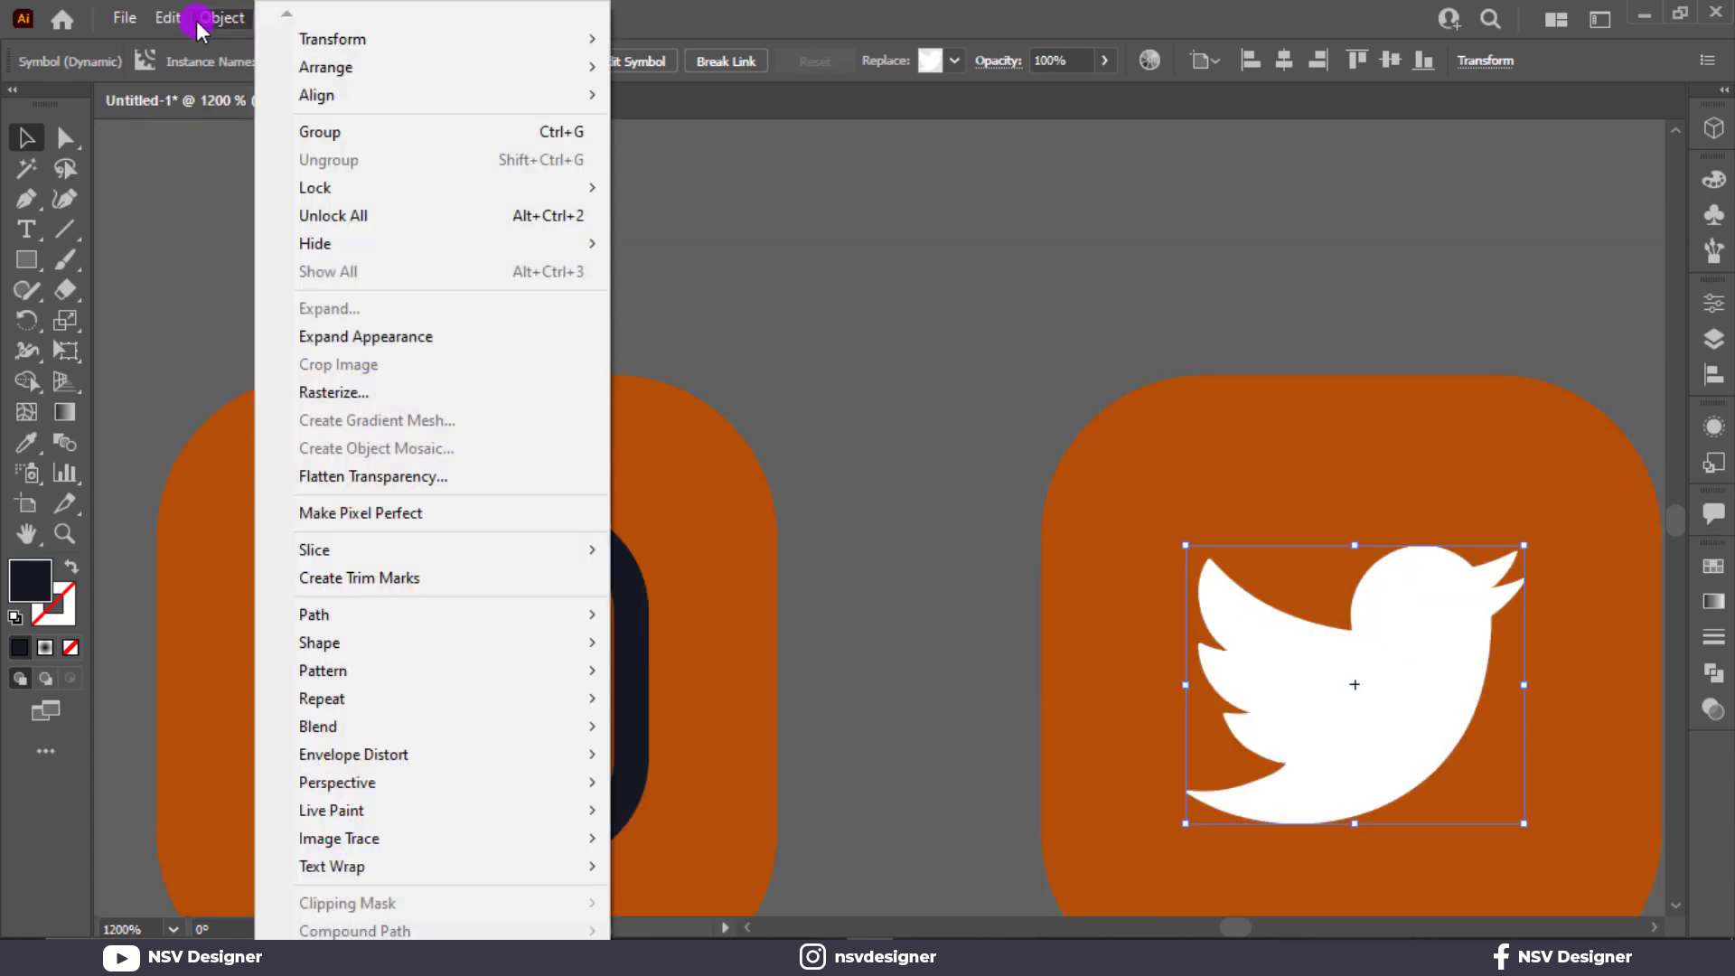
{"action": "left_click", "coordinate": [344, 336]}
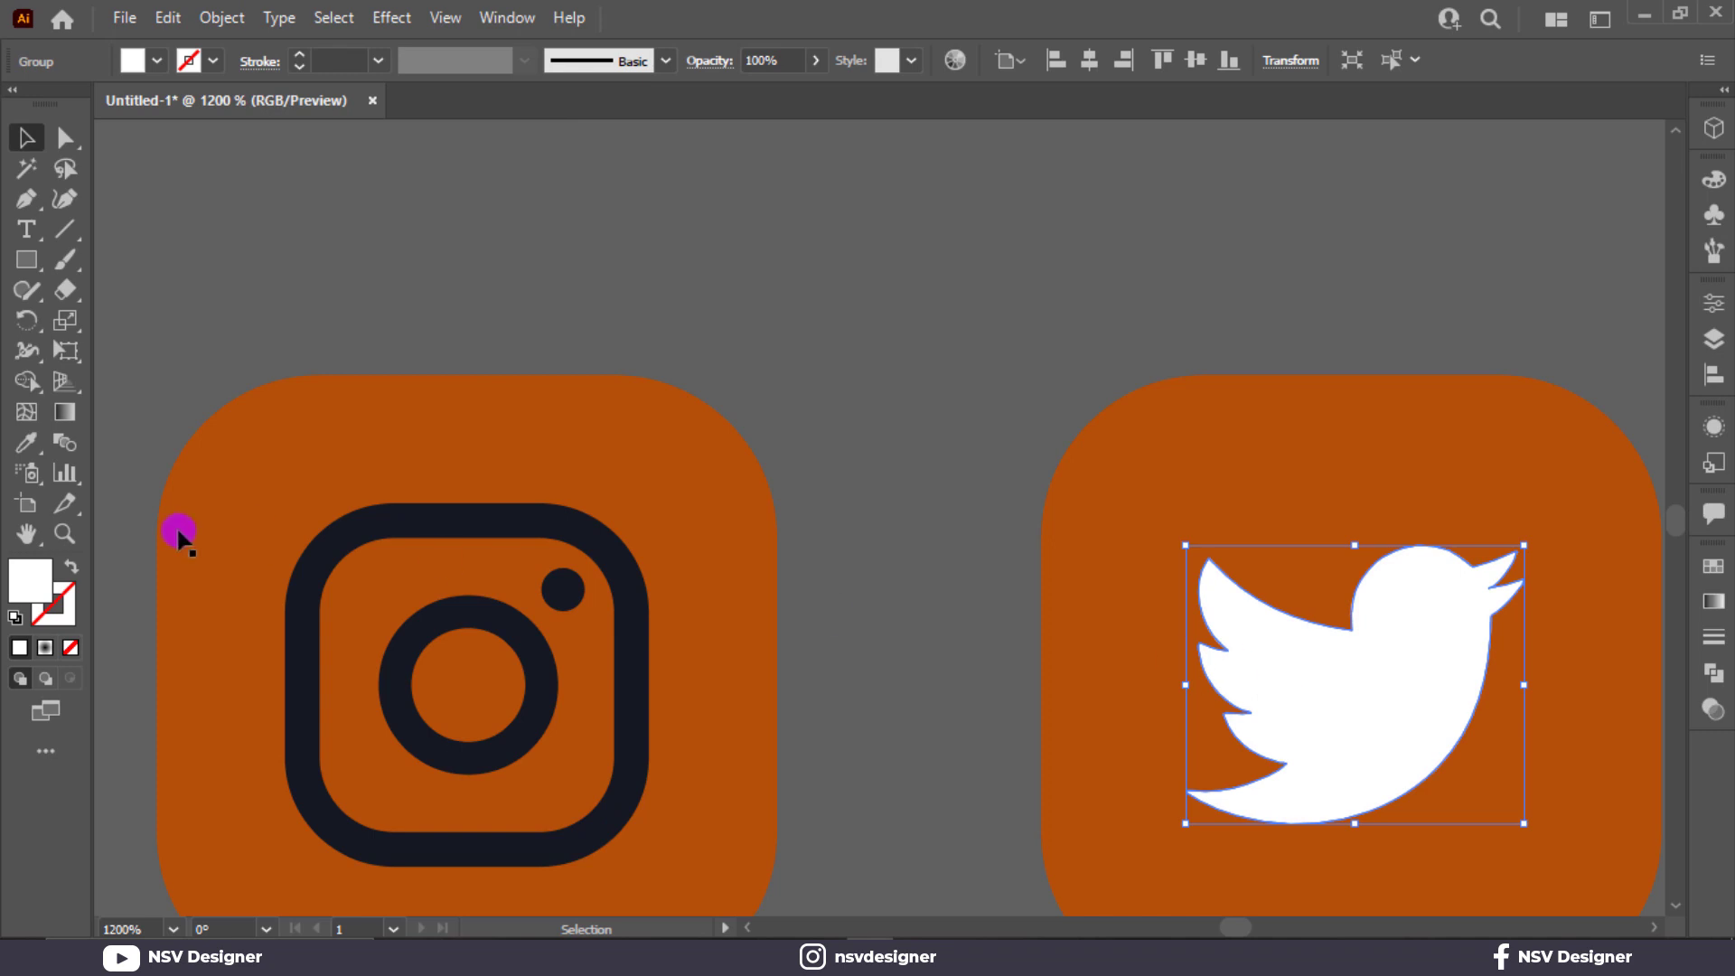
Recolor the expanded Twitter glyph with the dark color sampled from the Instagram glyph.
{"action": "key", "text": "i"}
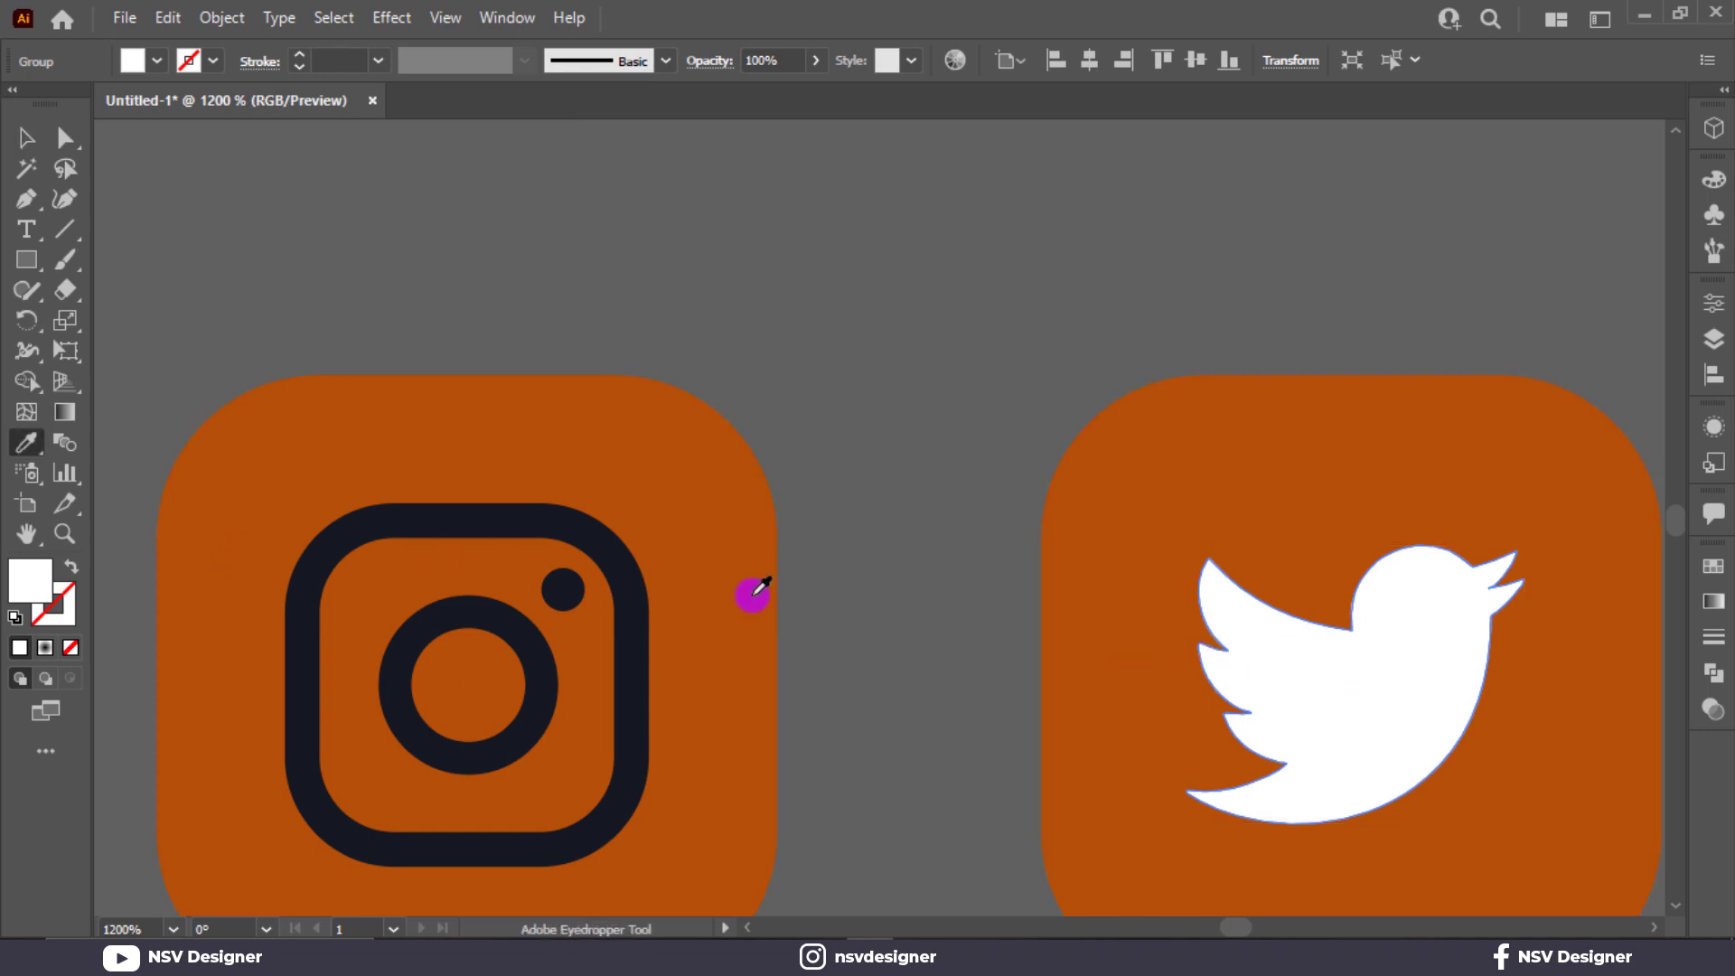
{"action": "left_click", "coordinate": [628, 604]}
{"action": "key", "text": "v"}
Select the orange background squares of the Facebook, Instagram and Twitter icons and fill them with white.
{"action": "left_click", "coordinate": [1300, 375]}
{"action": "scroll", "coordinate": [1299, 372], "scroll_direction": "down", "scroll_amount": 5}
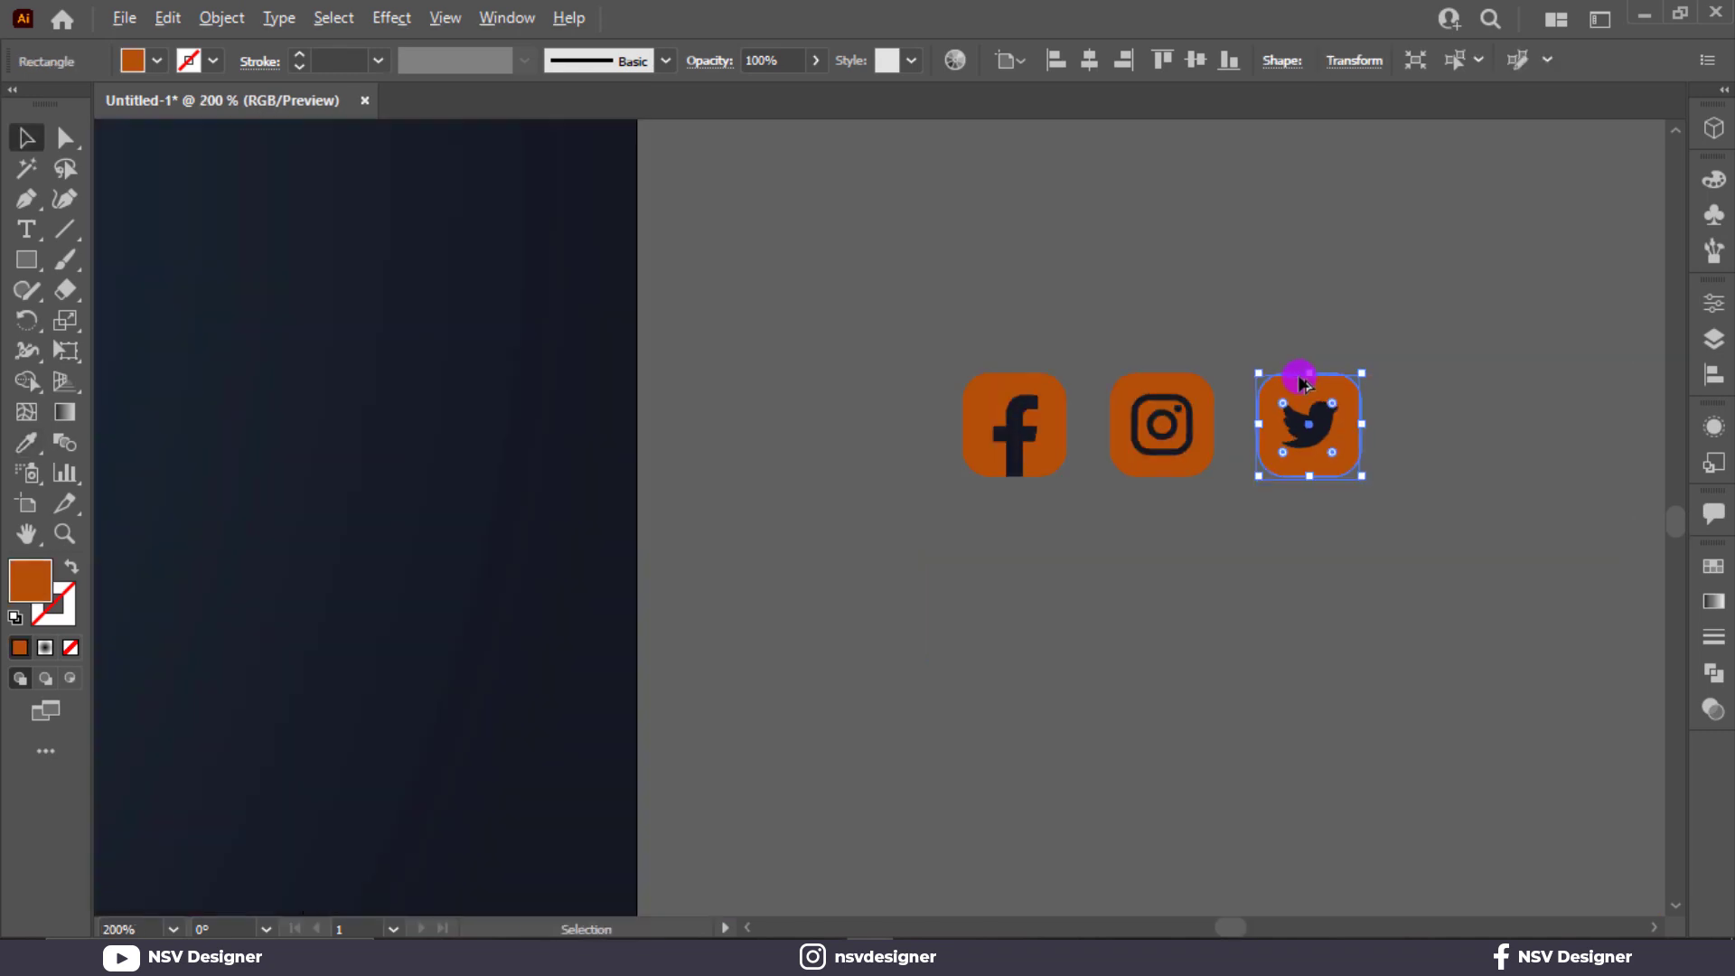
{"action": "left_click", "coordinate": [1000, 336]}
{"action": "left_click", "coordinate": [1312, 395]}
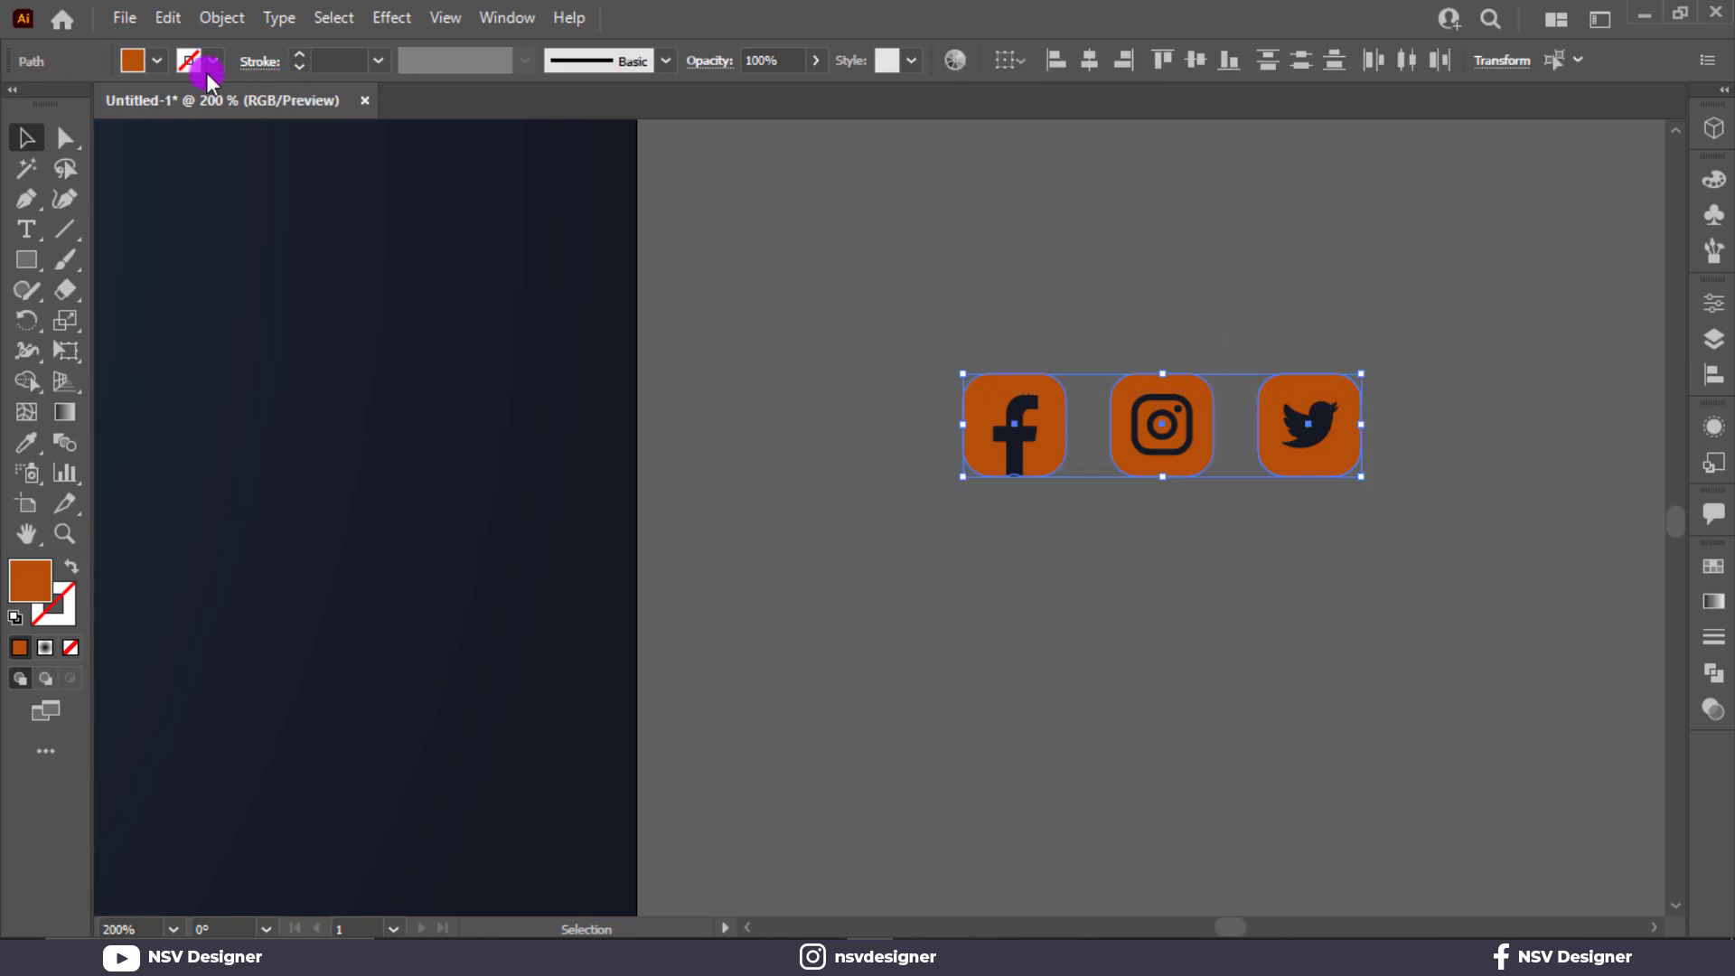
{"action": "left_click", "coordinate": [157, 61]}
{"action": "left_click", "coordinate": [53, 103]}
Group the three social media icons and place them in the poster's upper-right corner.
{"action": "left_click_drag", "start_coordinate": [923, 330], "coordinate": [1385, 506]}
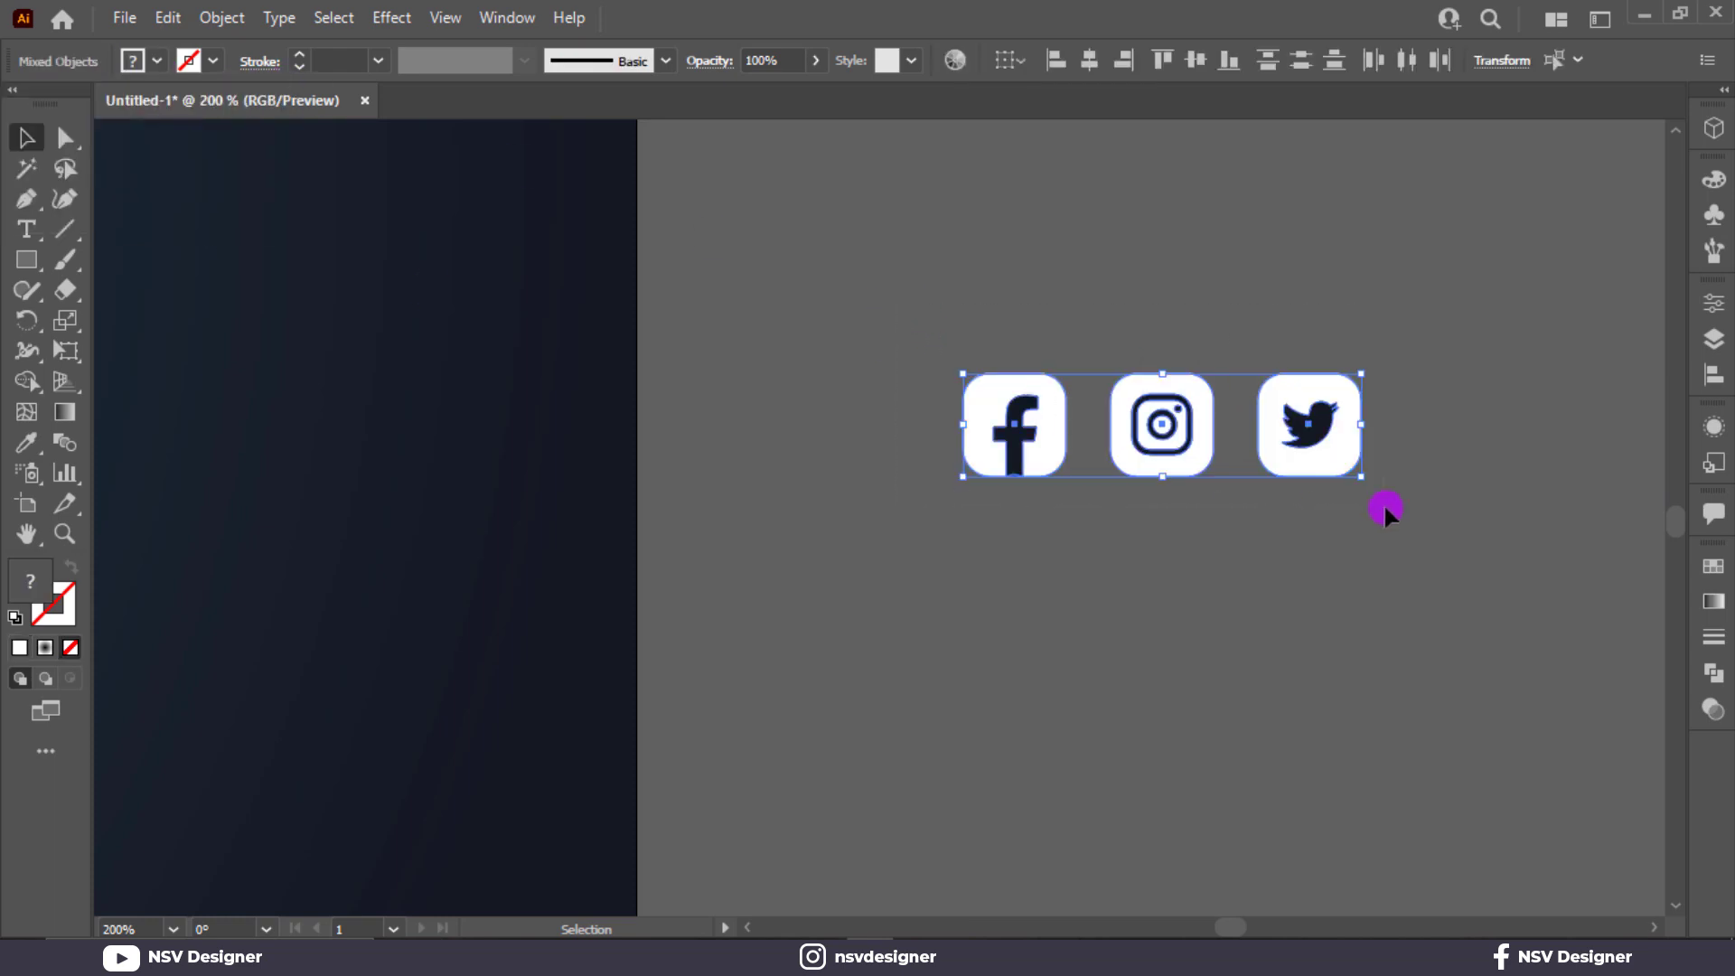
{"action": "key", "text": "ctrl+0"}
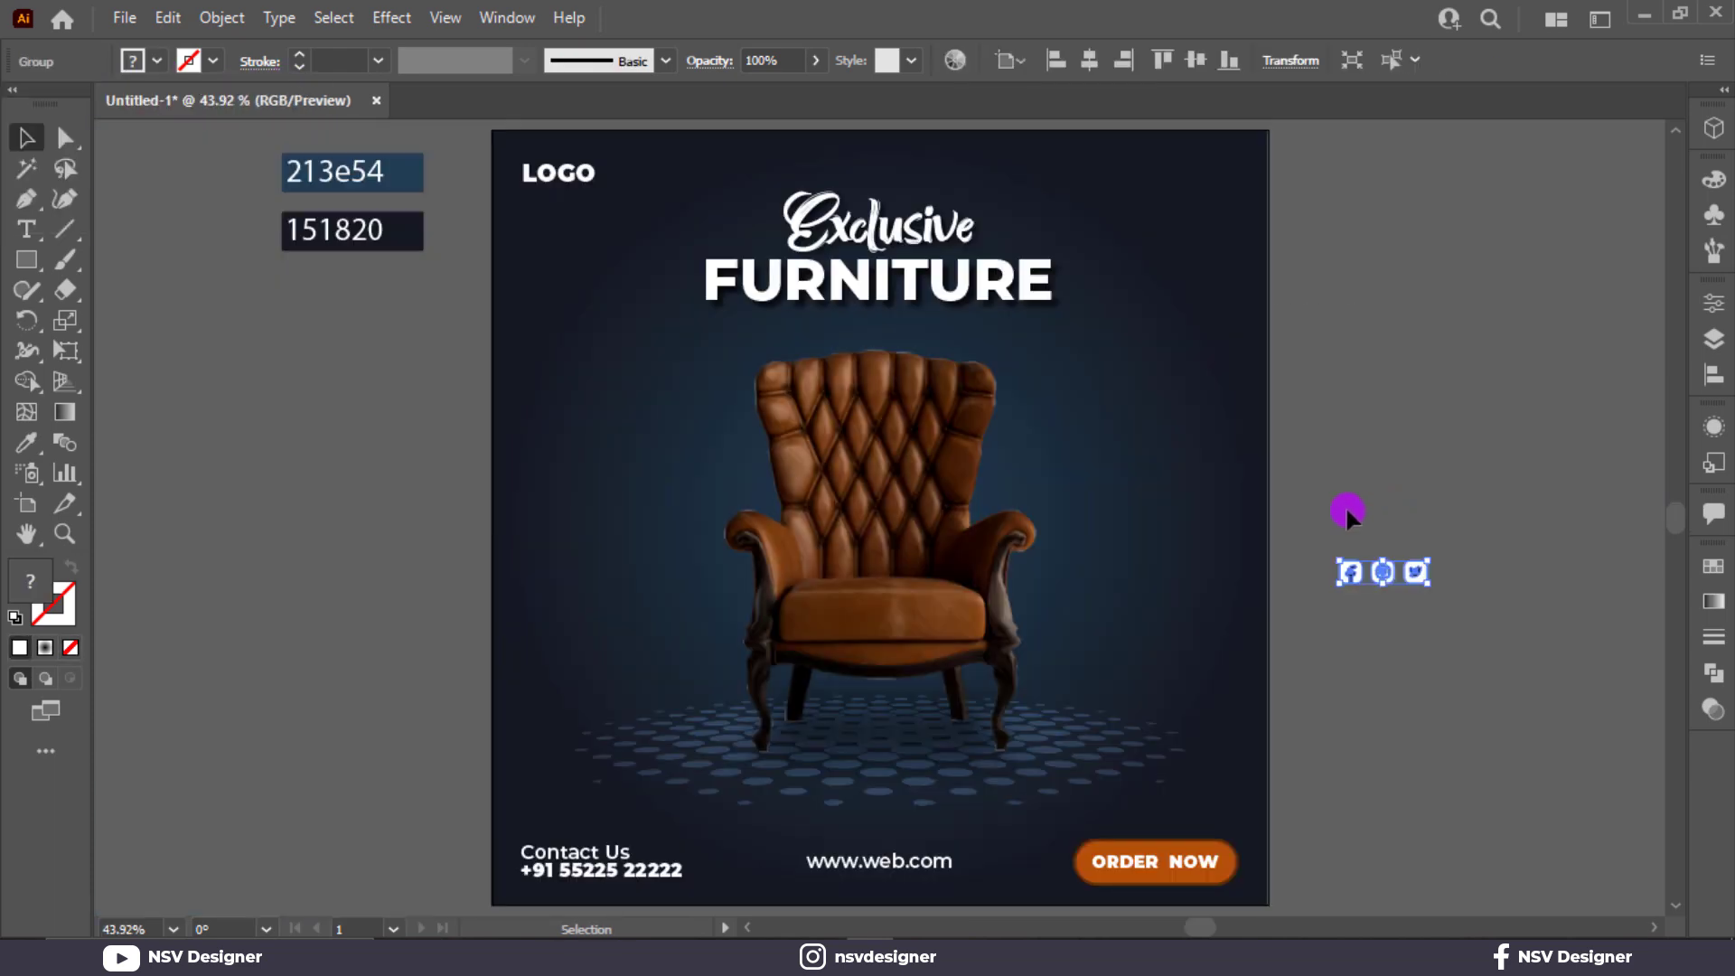
{"action": "left_click", "coordinate": [1346, 506]}
{"action": "left_click_drag", "start_coordinate": [1392, 567], "coordinate": [1208, 186]}
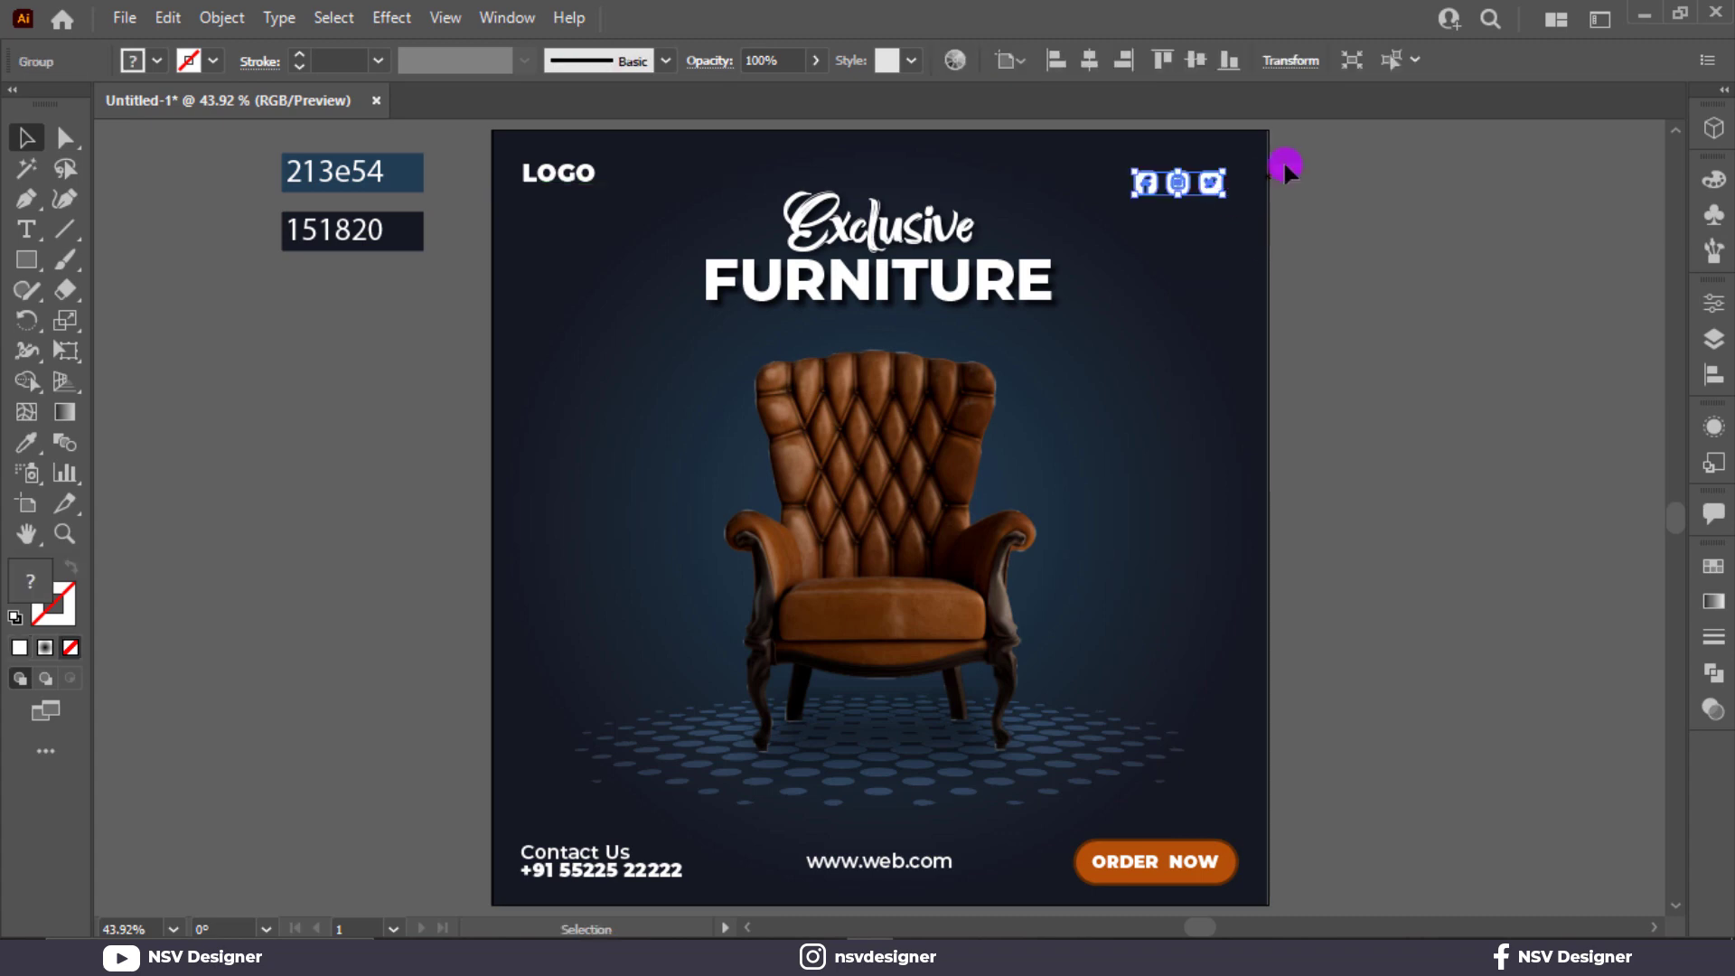
Ungroup the ORDER NOW button and select its parts together with the social icons.
{"action": "left_click_drag", "start_coordinate": [1144, 824], "coordinate": [1162, 846]}
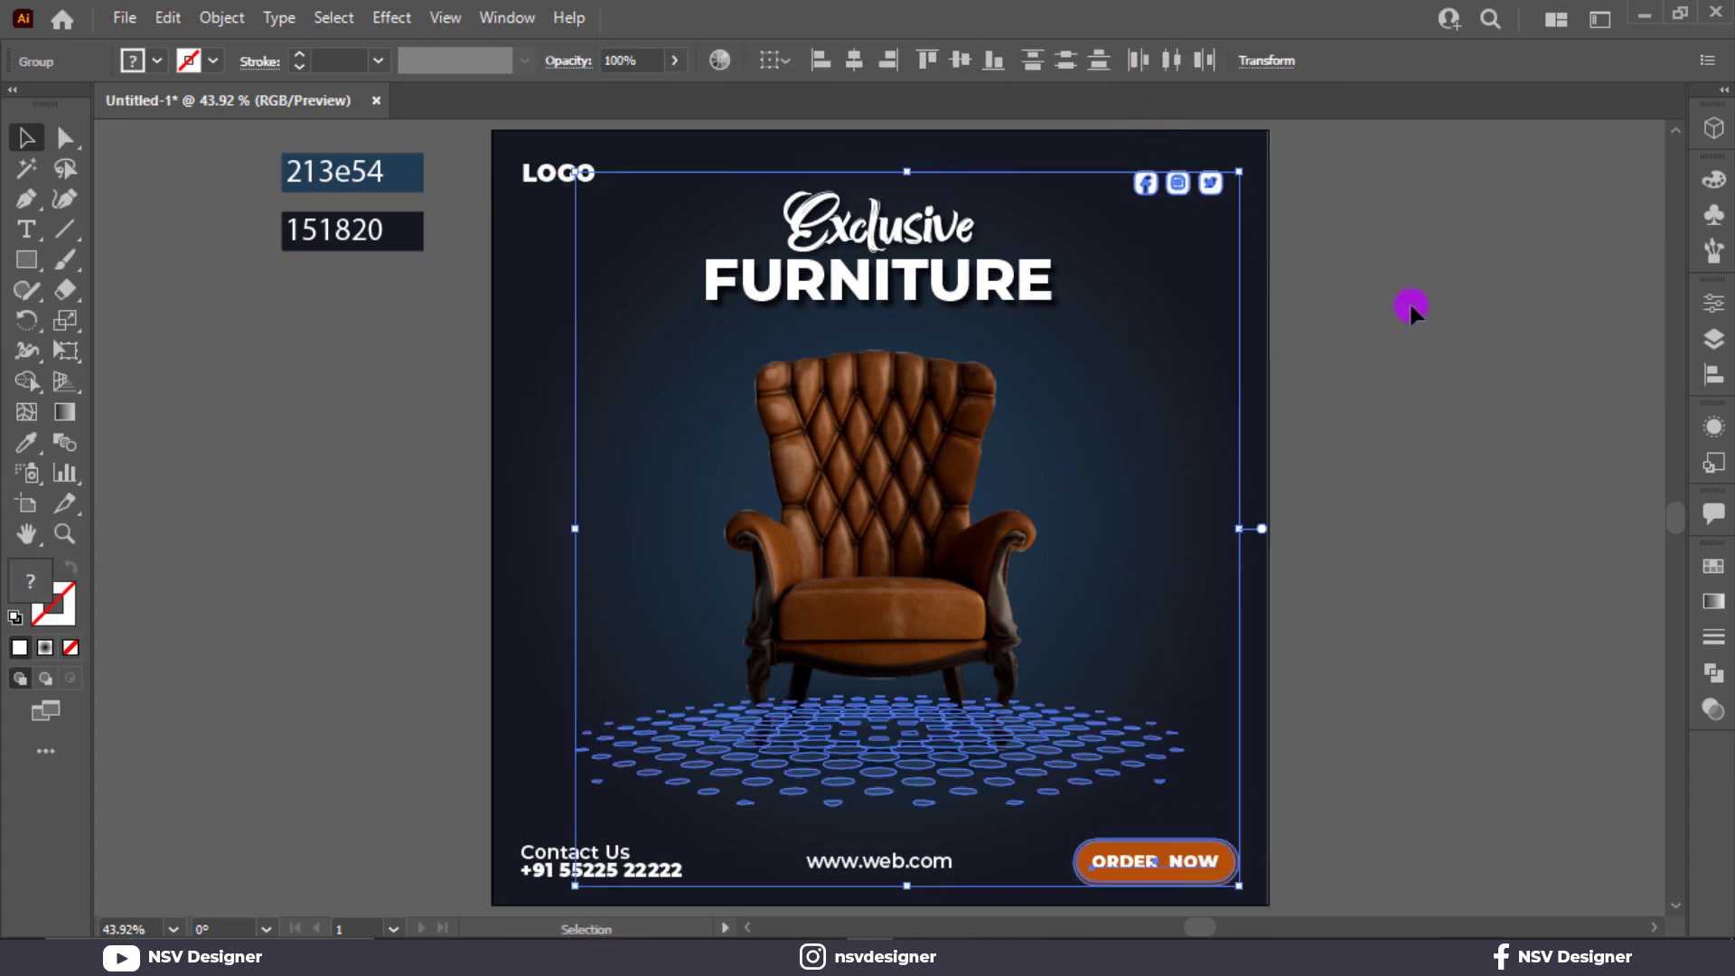
{"action": "left_click", "coordinate": [1412, 309]}
{"action": "left_click", "coordinate": [1193, 825]}
{"action": "right_click", "coordinate": [1225, 822]}
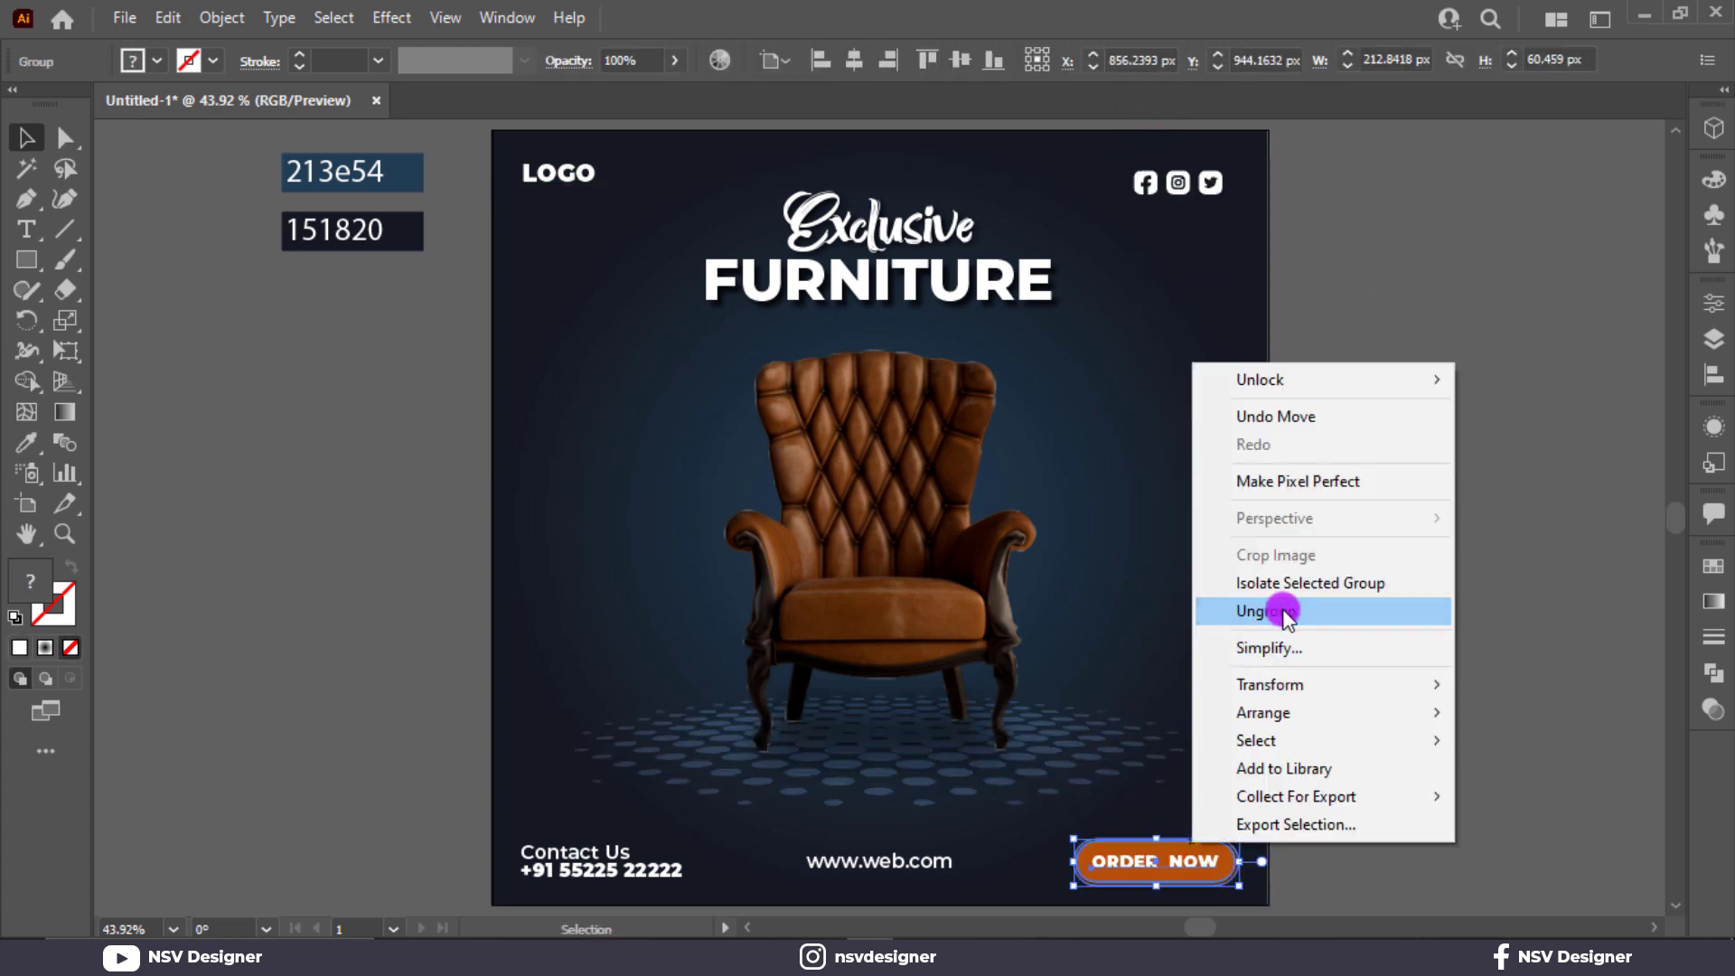
{"action": "left_click", "coordinate": [1285, 611]}
{"action": "left_click", "coordinate": [1371, 341]}
{"action": "left_click", "coordinate": [1210, 865]}
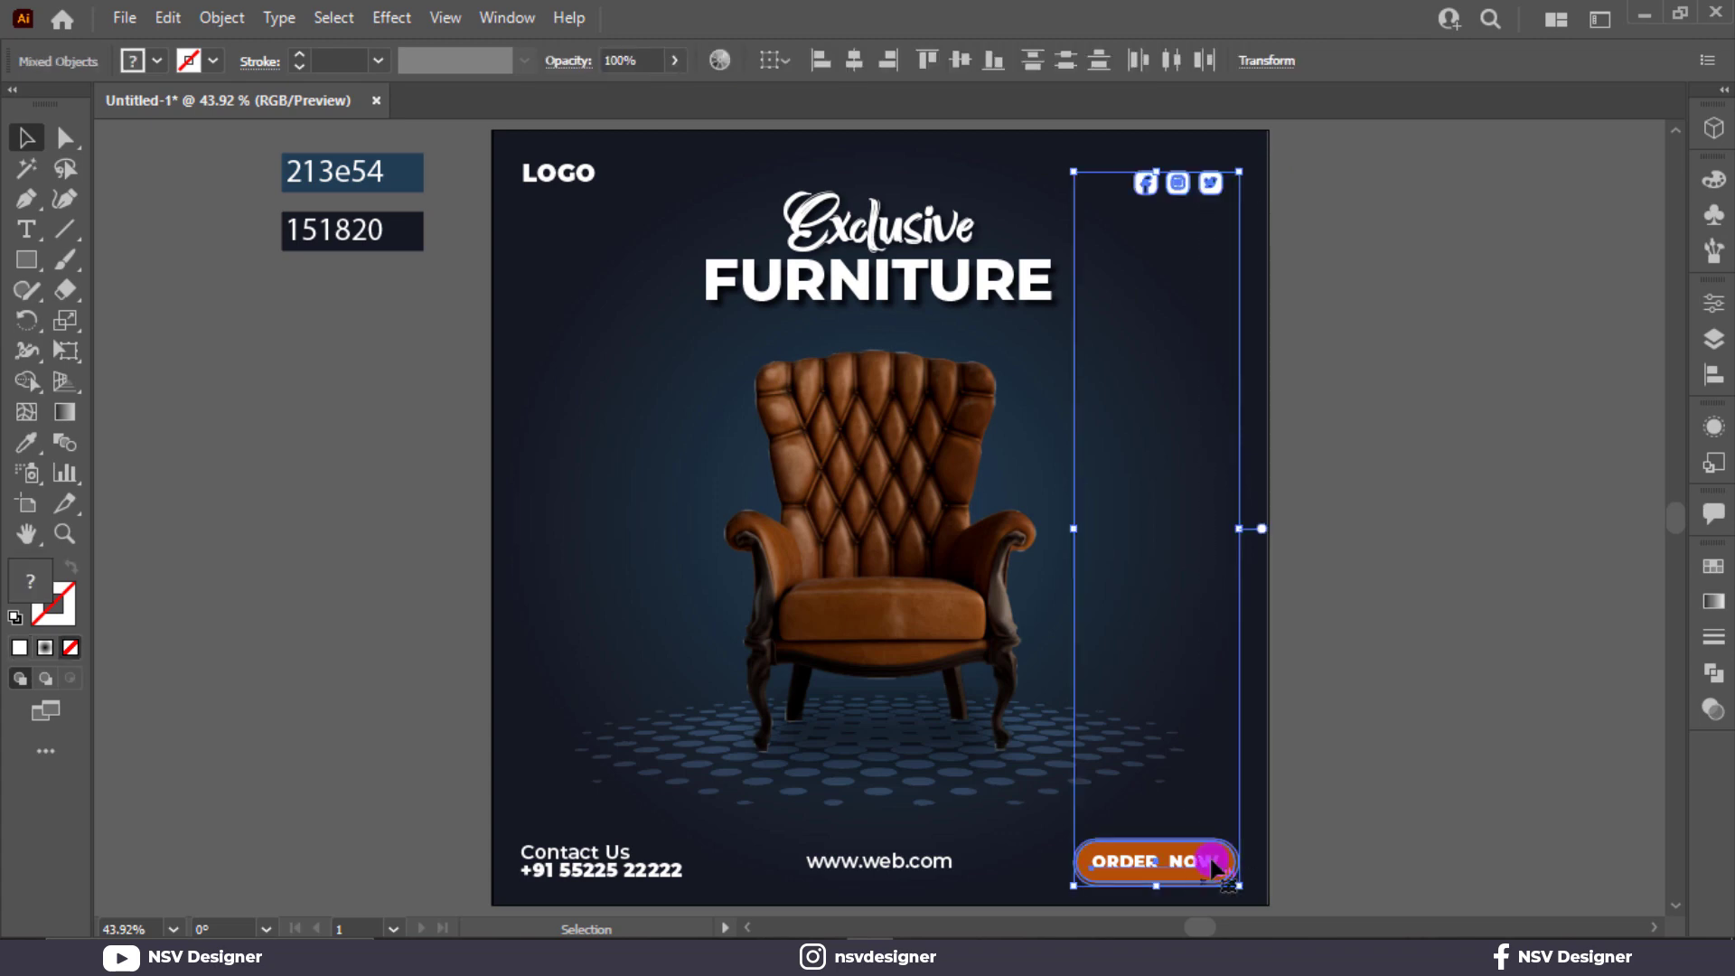
Group the ORDER NOW label and its rounded orange background into one object.
{"action": "left_click", "coordinate": [1378, 660]}
{"action": "left_click_drag", "start_coordinate": [1213, 845], "coordinate": [1258, 811]}
{"action": "key", "text": "ctrl+z"}
{"action": "left_click_drag", "start_coordinate": [1285, 748], "coordinate": [1207, 867]}
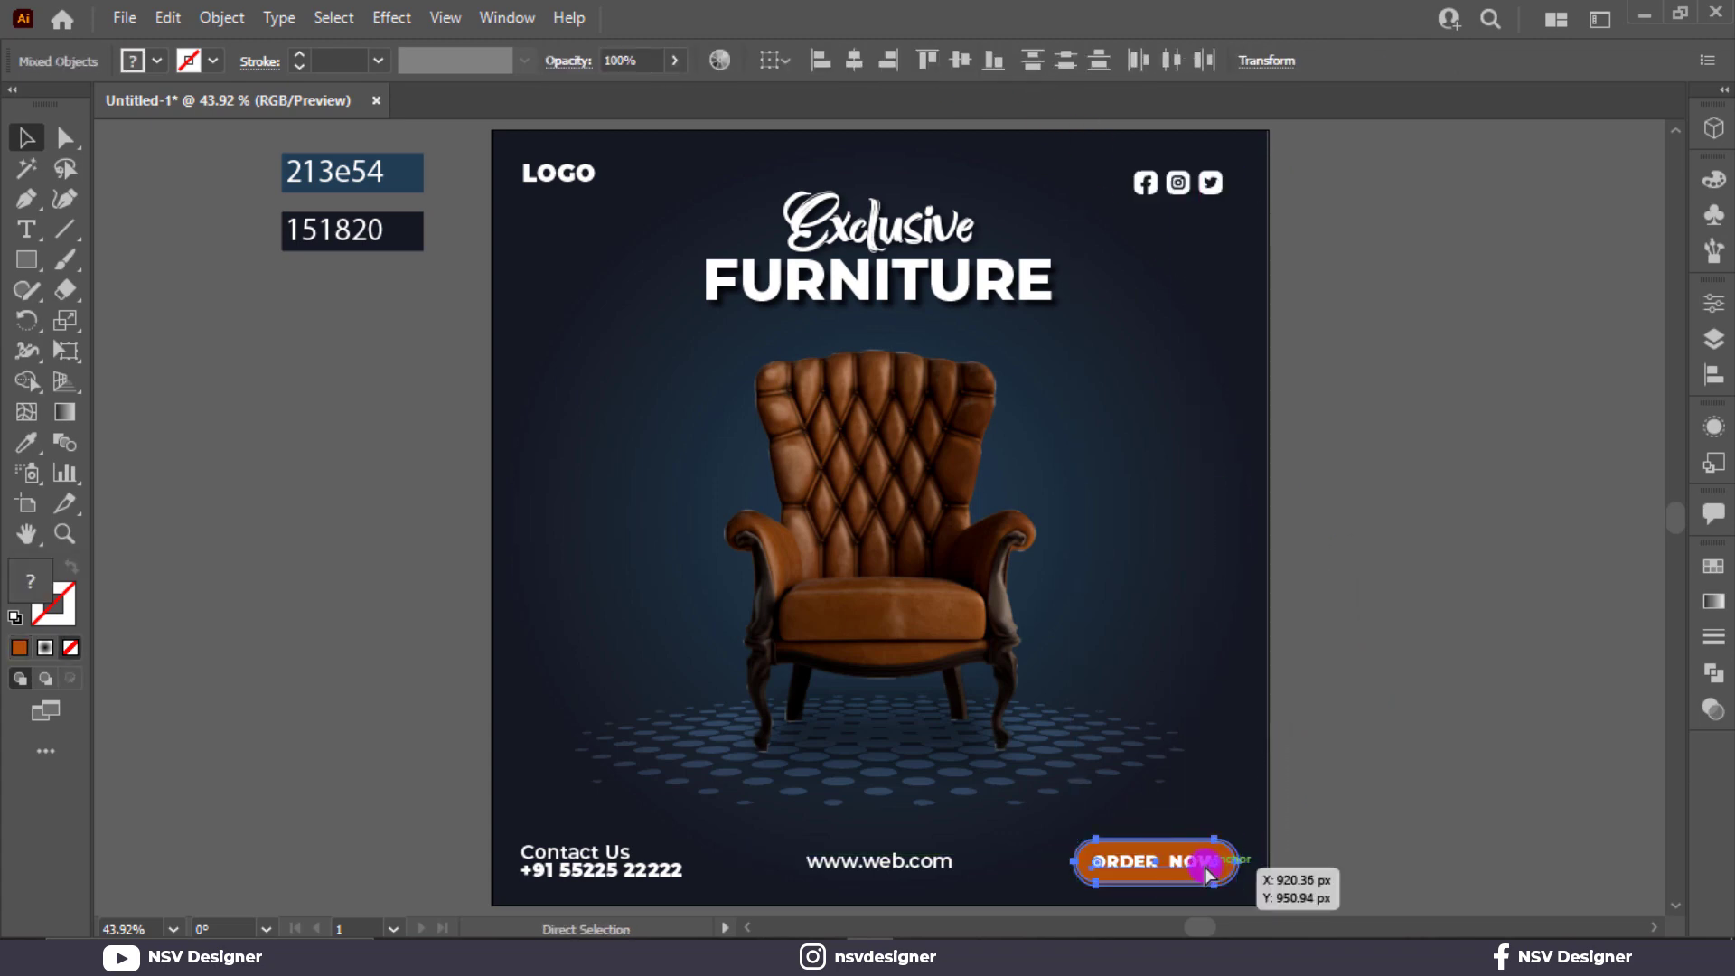
{"action": "key", "text": "ctrl+g"}
Align the right edges of the social icon group and the ORDER NOW button.
{"action": "left_click", "coordinate": [1207, 203], "text": "shift"}
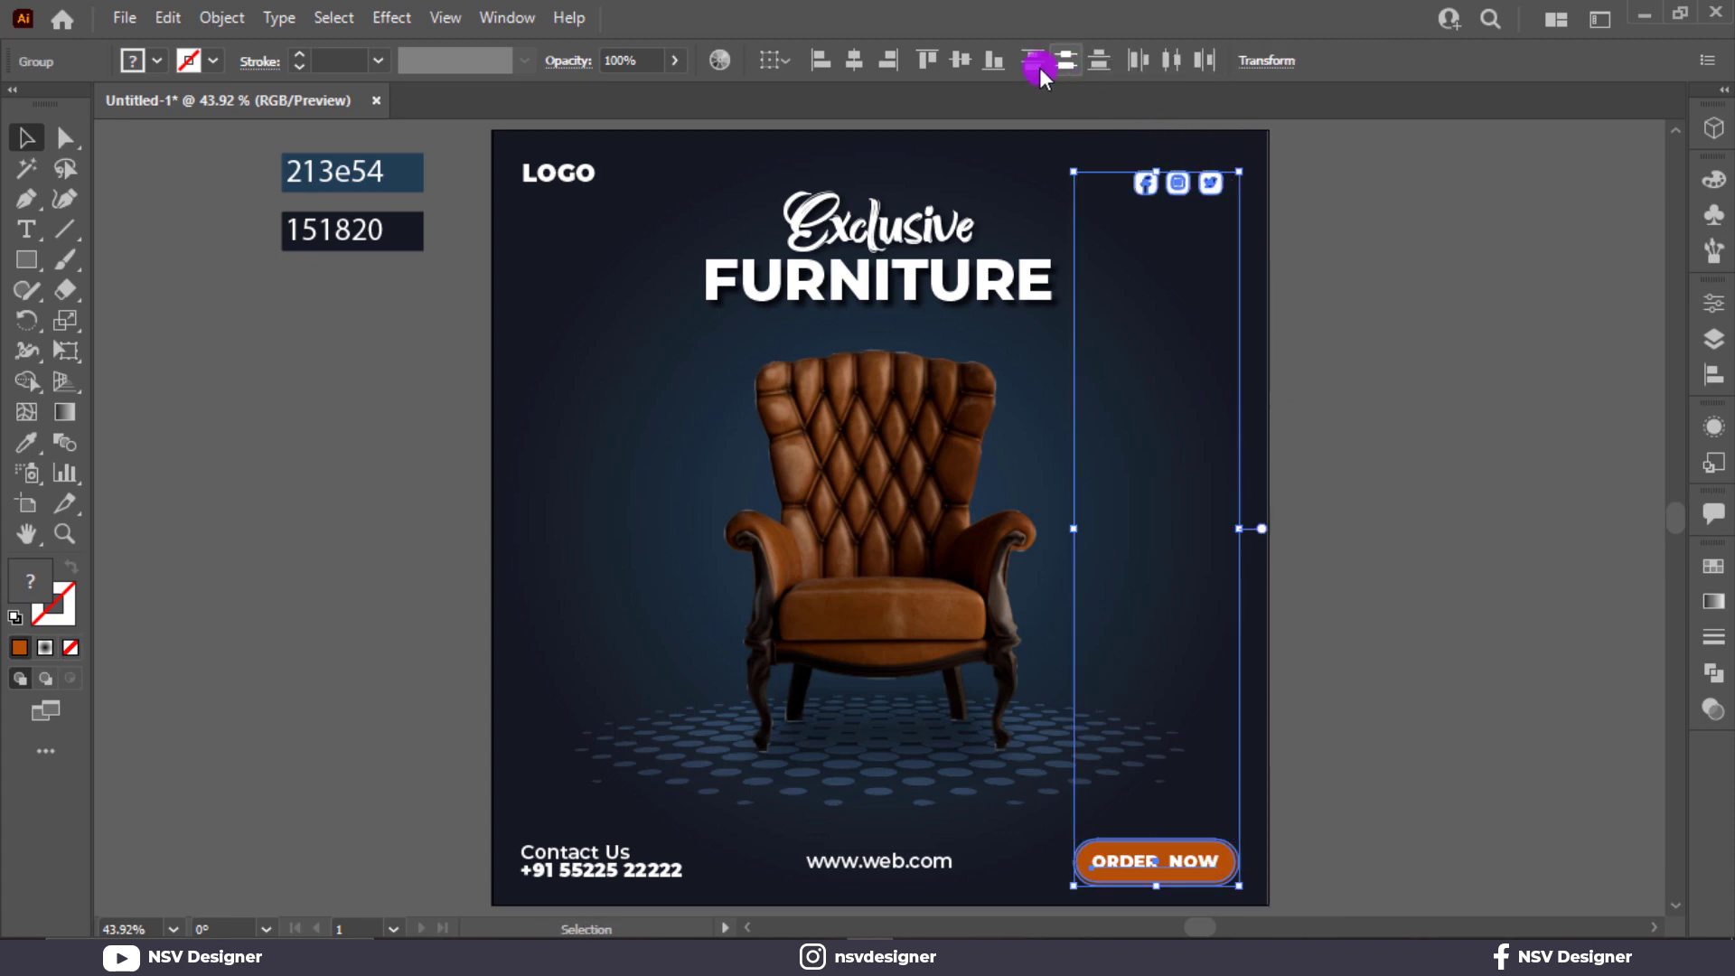
{"action": "left_click", "coordinate": [994, 59]}
{"action": "key", "text": "ctrl+z"}
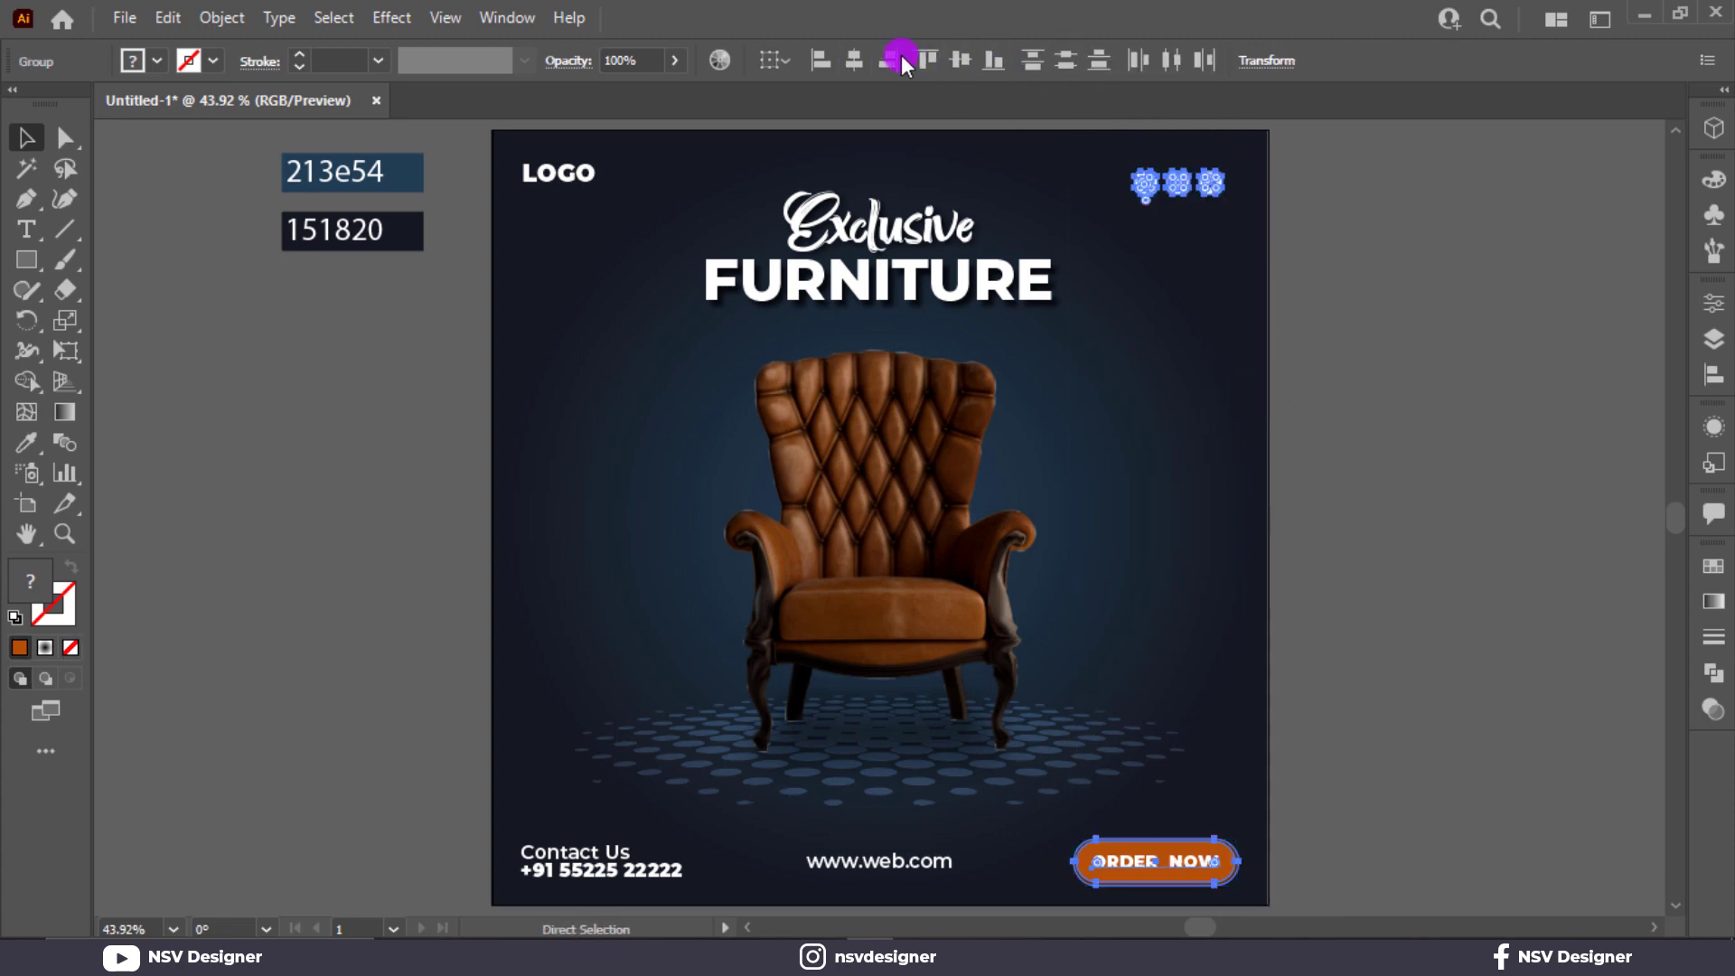
{"action": "left_click", "coordinate": [887, 60]}
{"action": "left_click", "coordinate": [1372, 445]}
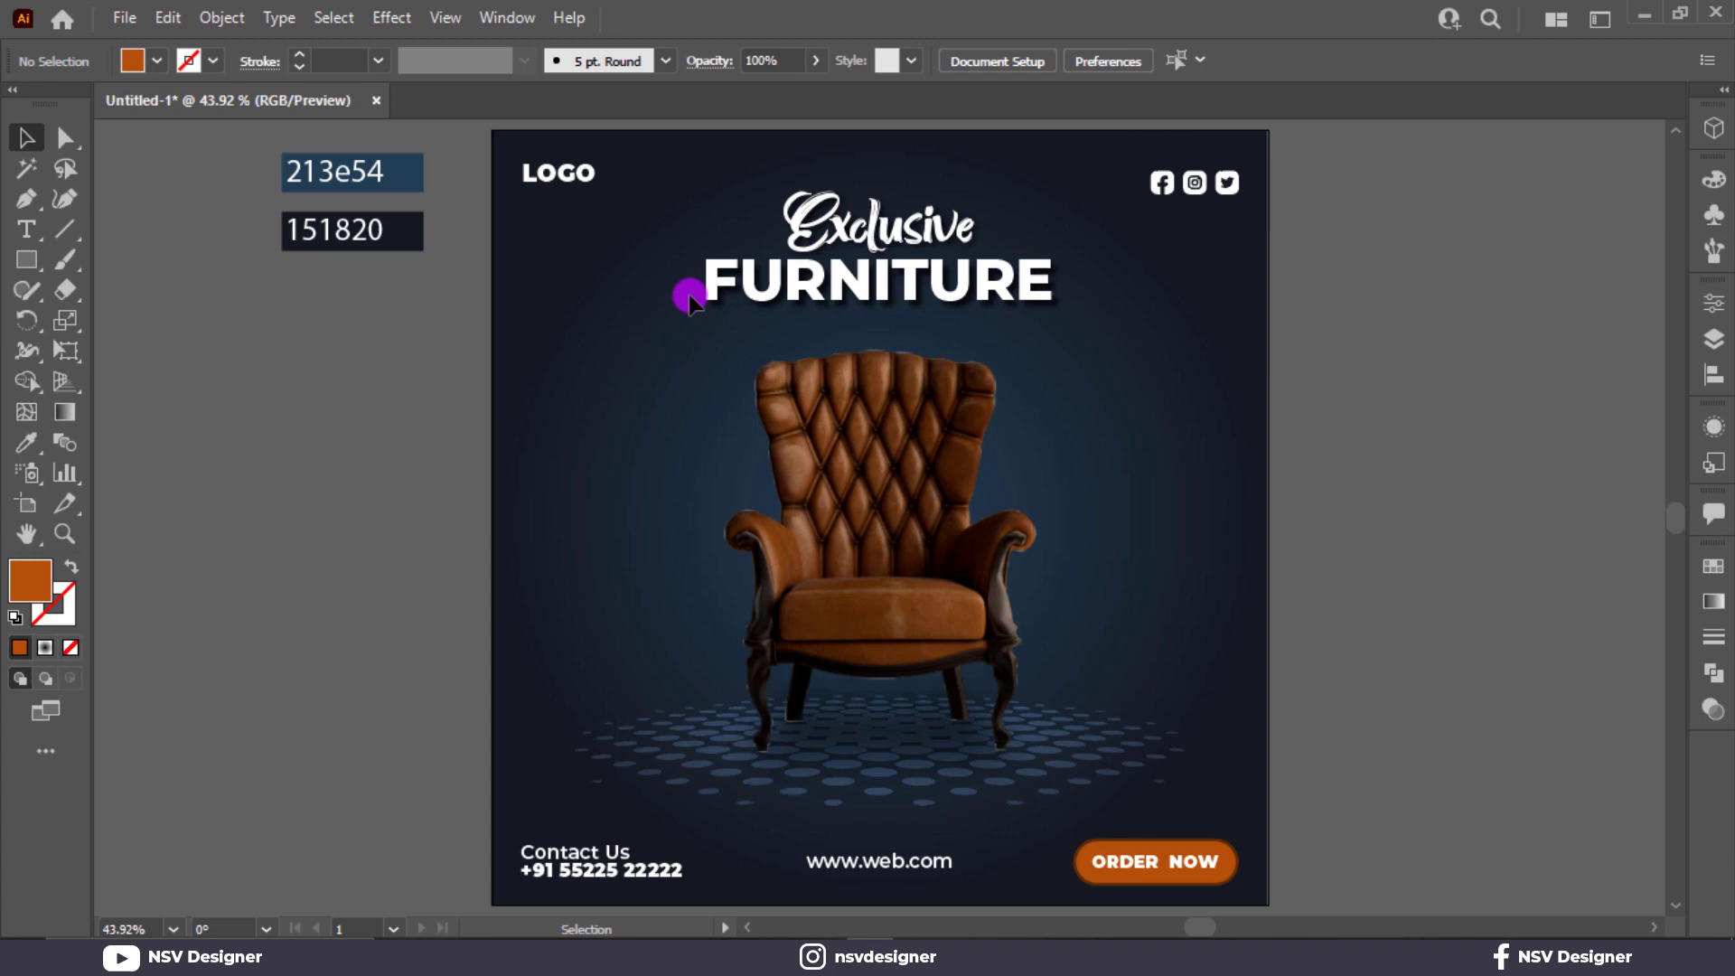
Align the left edges of the LOGO text and the Contact Us block.
{"action": "left_click", "coordinate": [578, 171]}
{"action": "left_click", "coordinate": [590, 864], "text": "shift"}
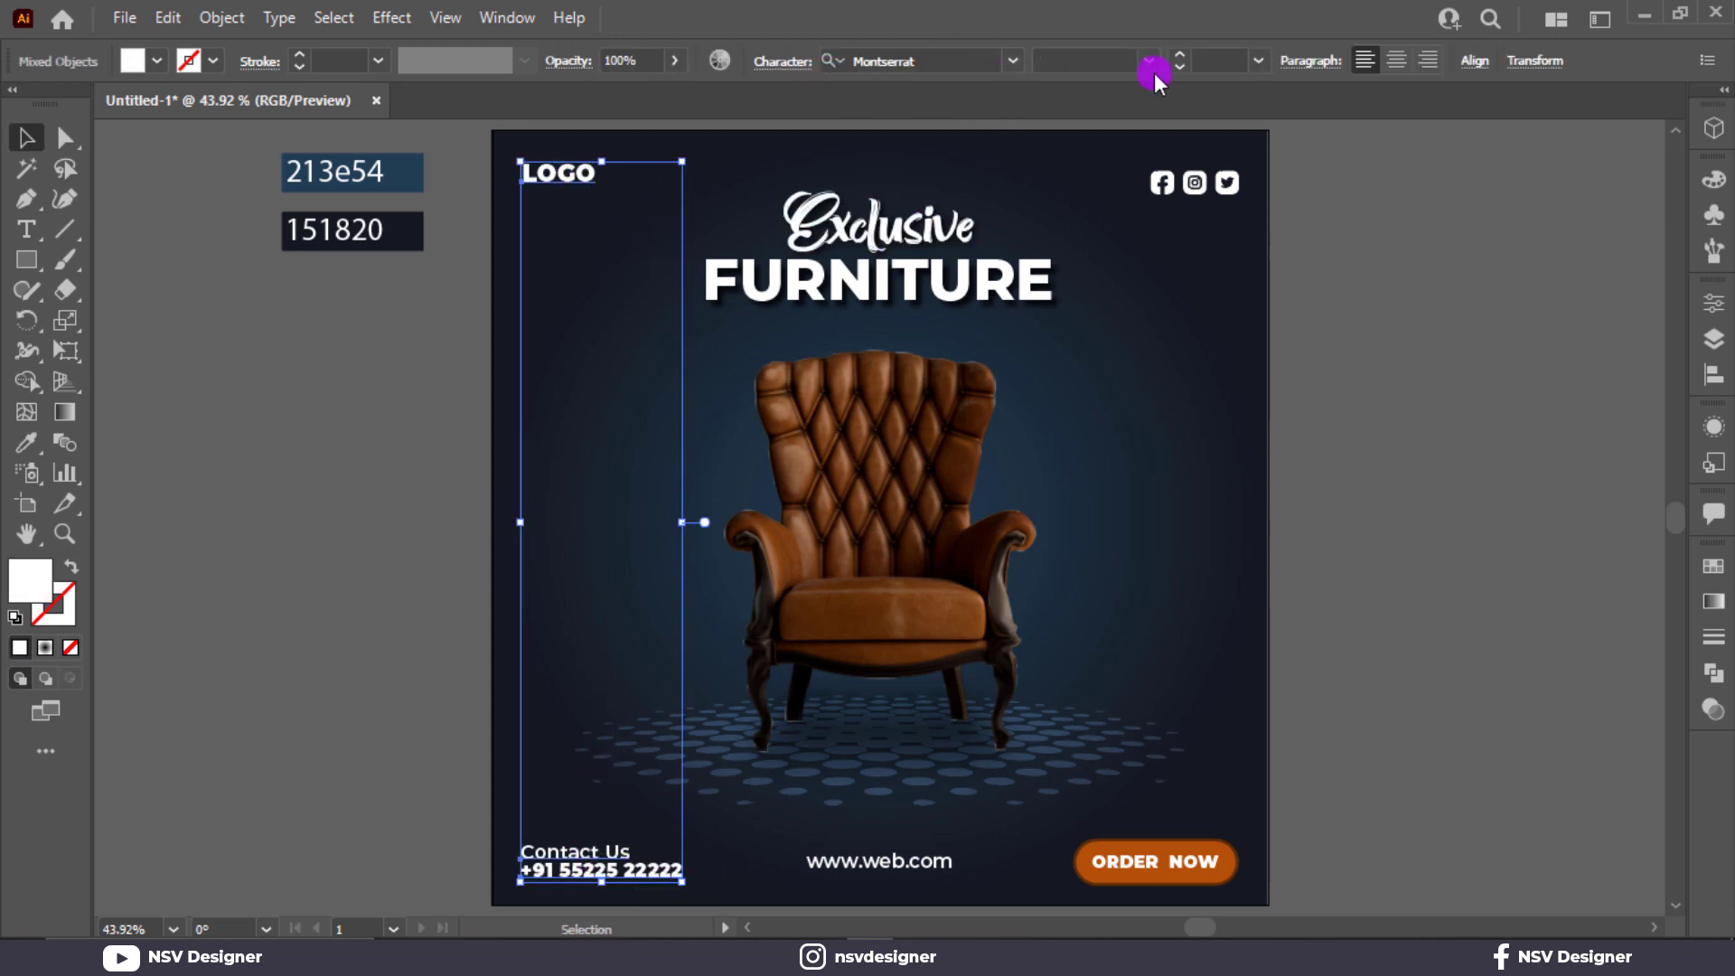
{"action": "left_click", "coordinate": [1471, 62]}
{"action": "left_click", "coordinate": [1209, 134]}
{"action": "left_click", "coordinate": [1460, 895]}
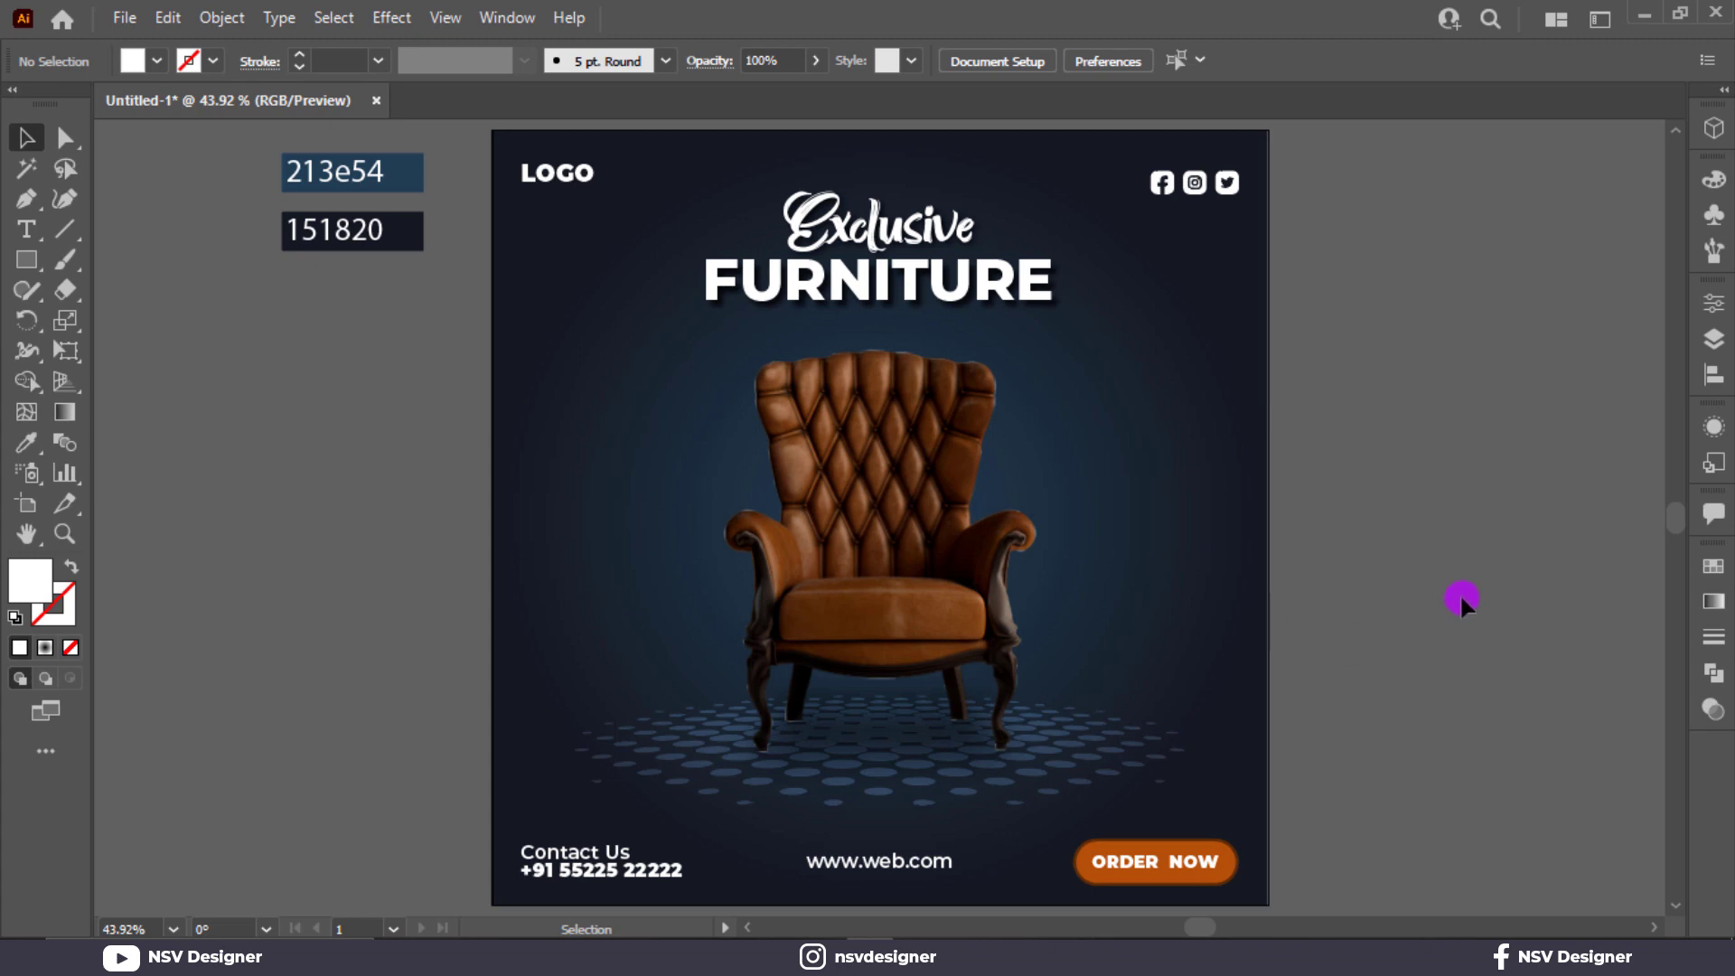